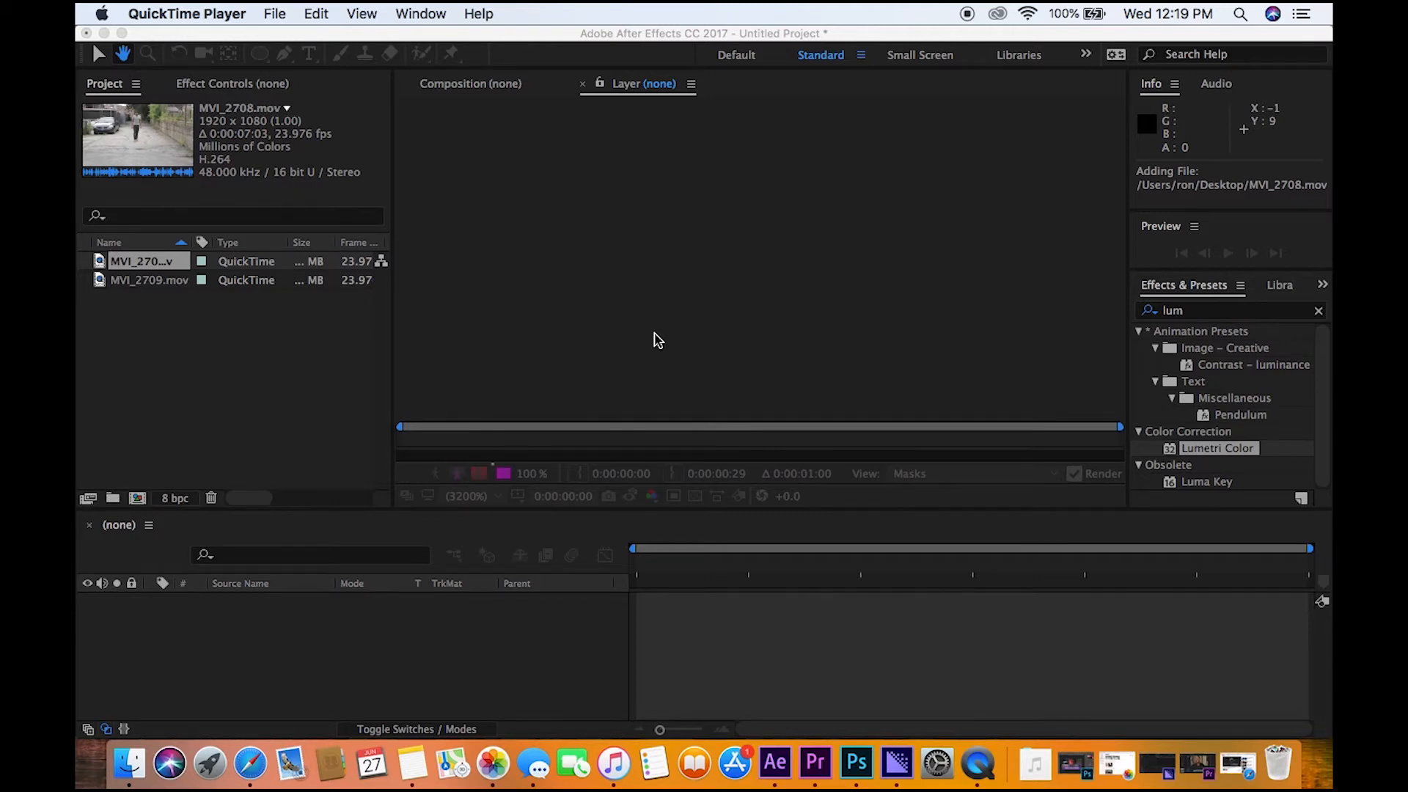
# Create a composition from MVI_2708.mov and paste the copied Lumetri Color correction onto its layer
pyautogui.click(164, 271)
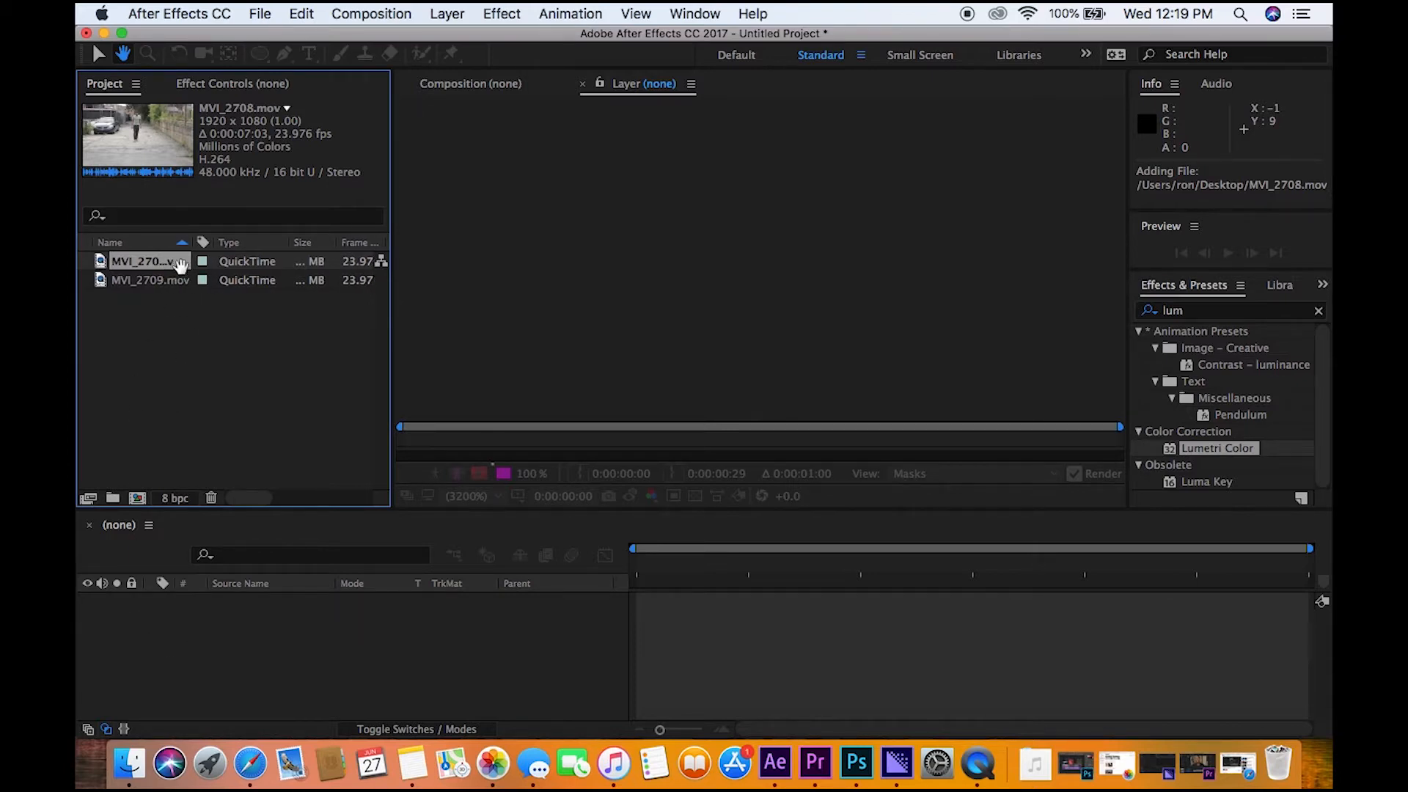
pyautogui.moveTo(176, 261); pyautogui.dragTo(228, 622)
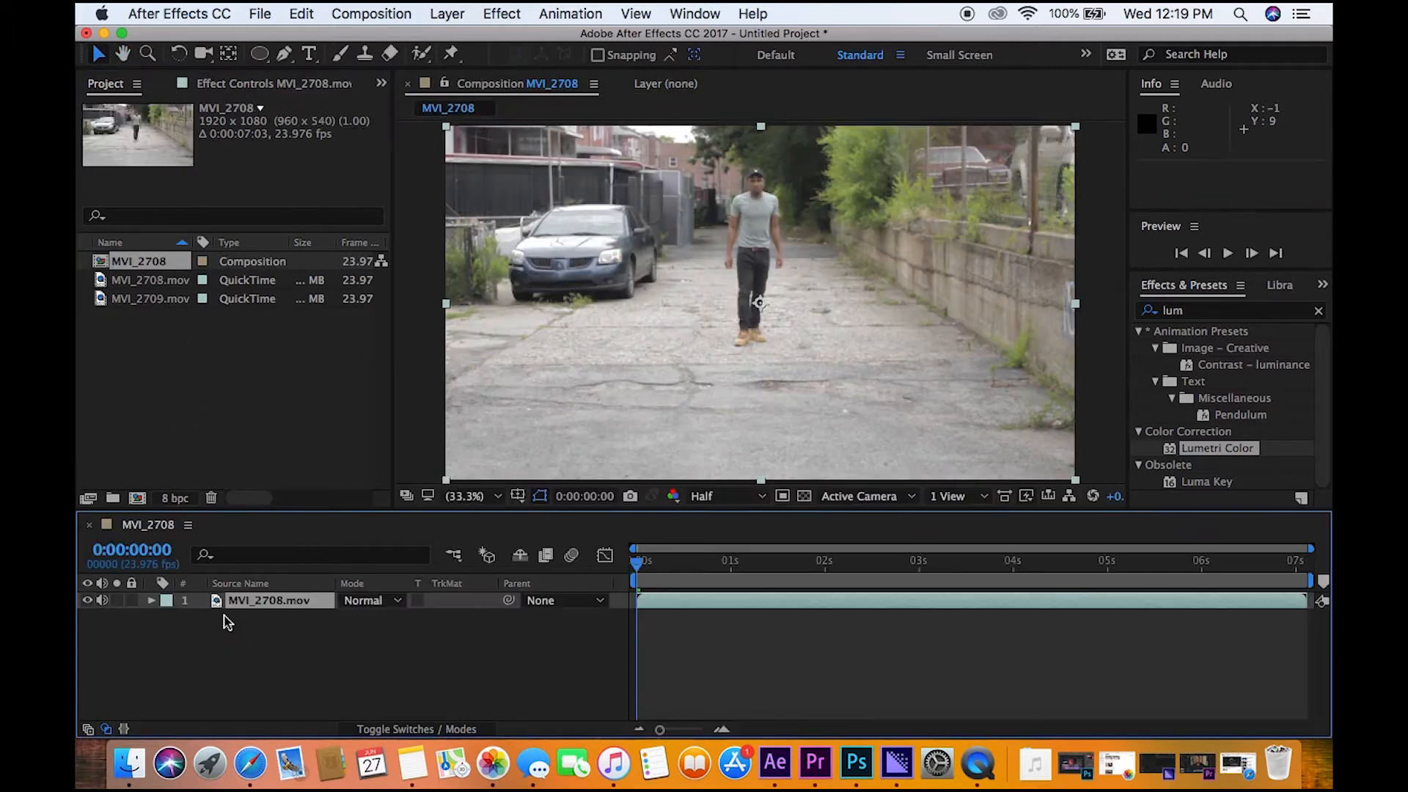
pyautogui.click(299, 13)
pyautogui.click(309, 198)
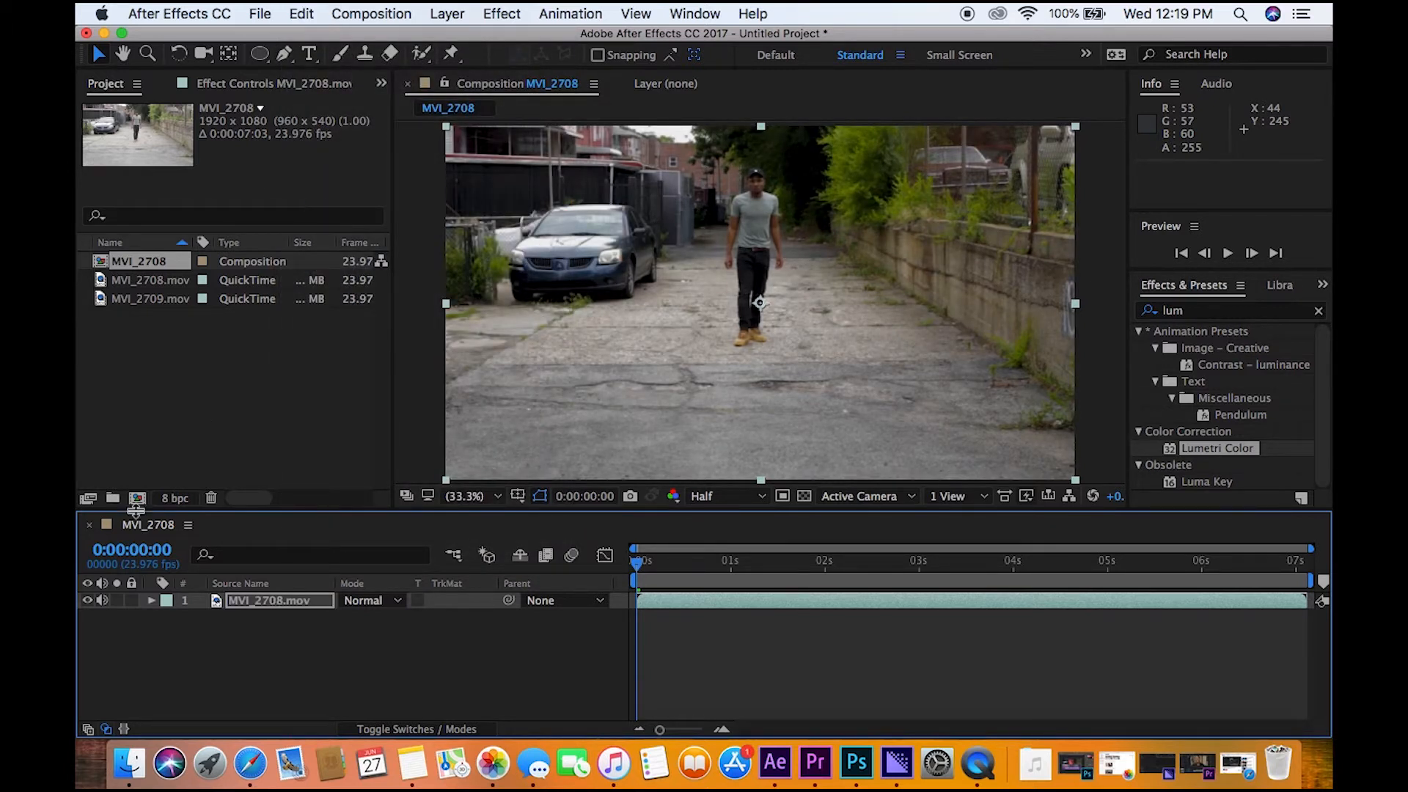
pyautogui.click(259, 84)
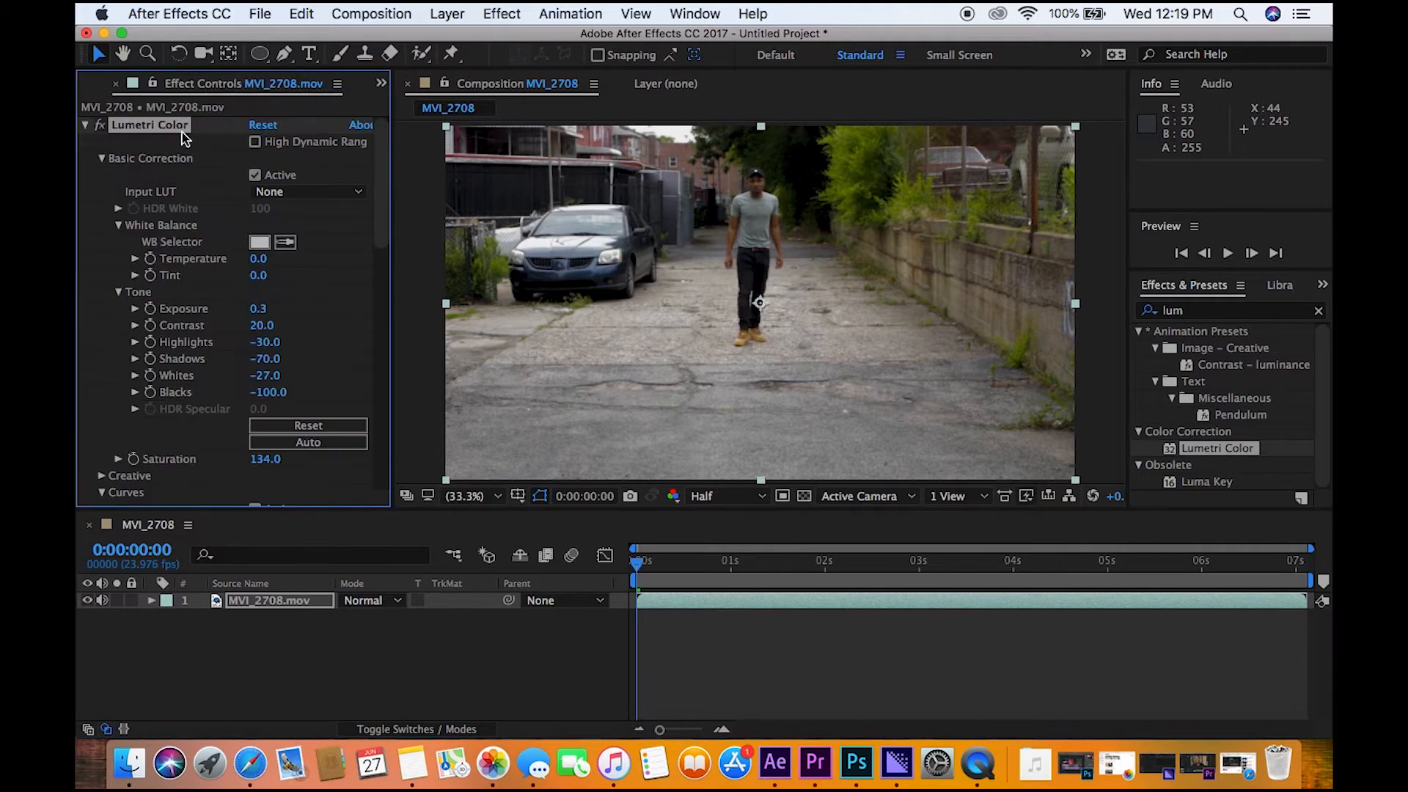
pyautogui.click(106, 129)
pyautogui.click(107, 130)
# Open the MVI_2708.mov layer in its own Layer view and go to the mid-jump frame at 0:00:02:03
pyautogui.doubleClick(655, 607)
pyautogui.press('z')
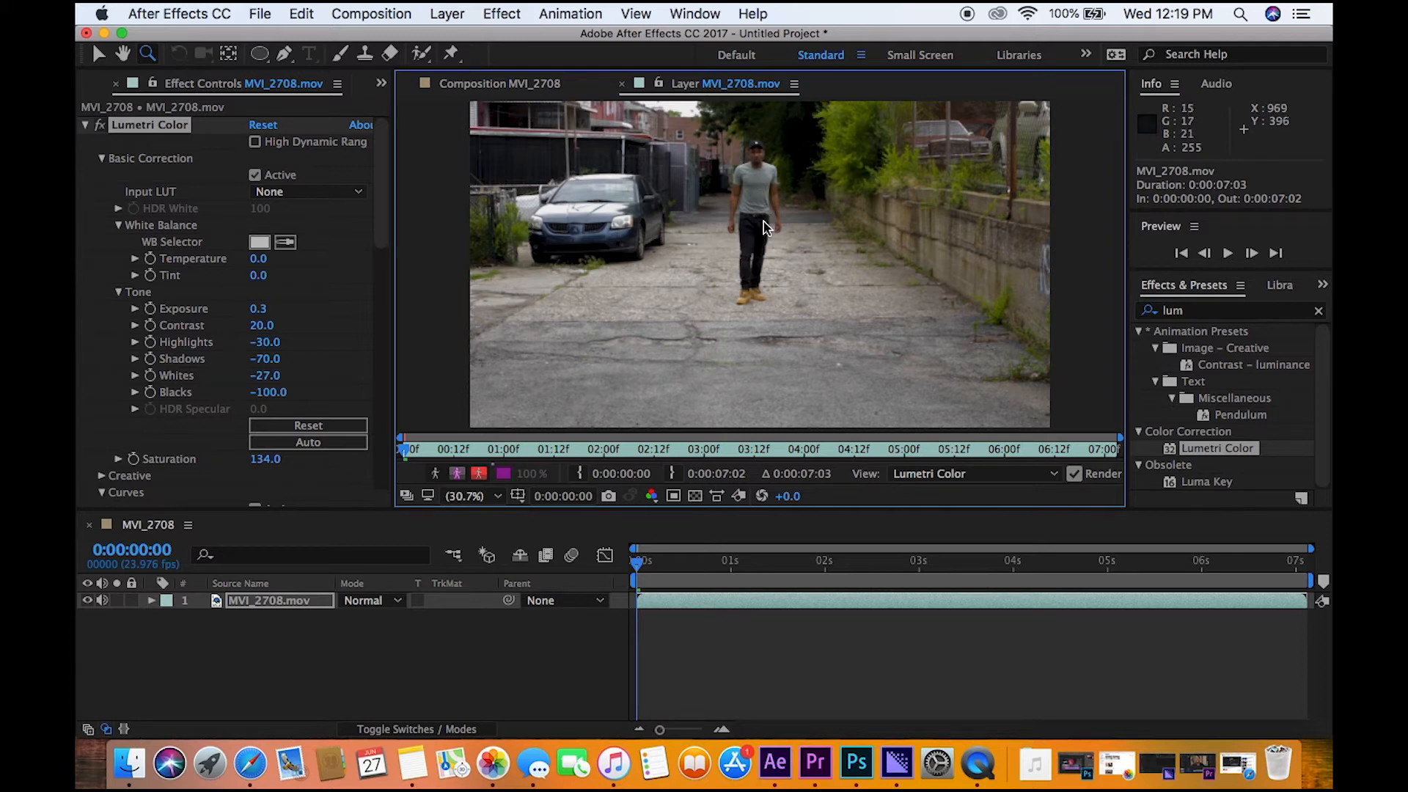
pyautogui.press('v')
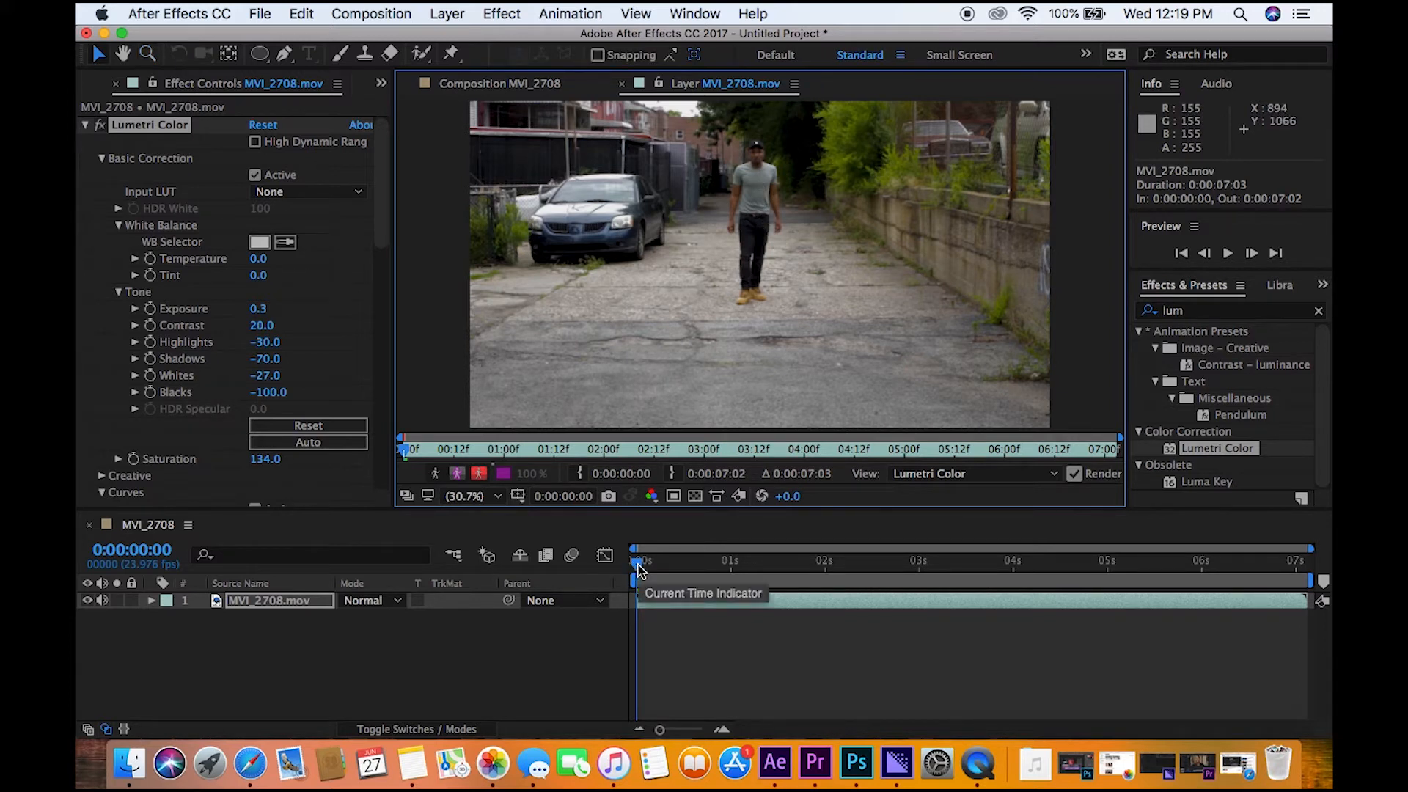
pyautogui.moveTo(638, 570); pyautogui.dragTo(842, 585)
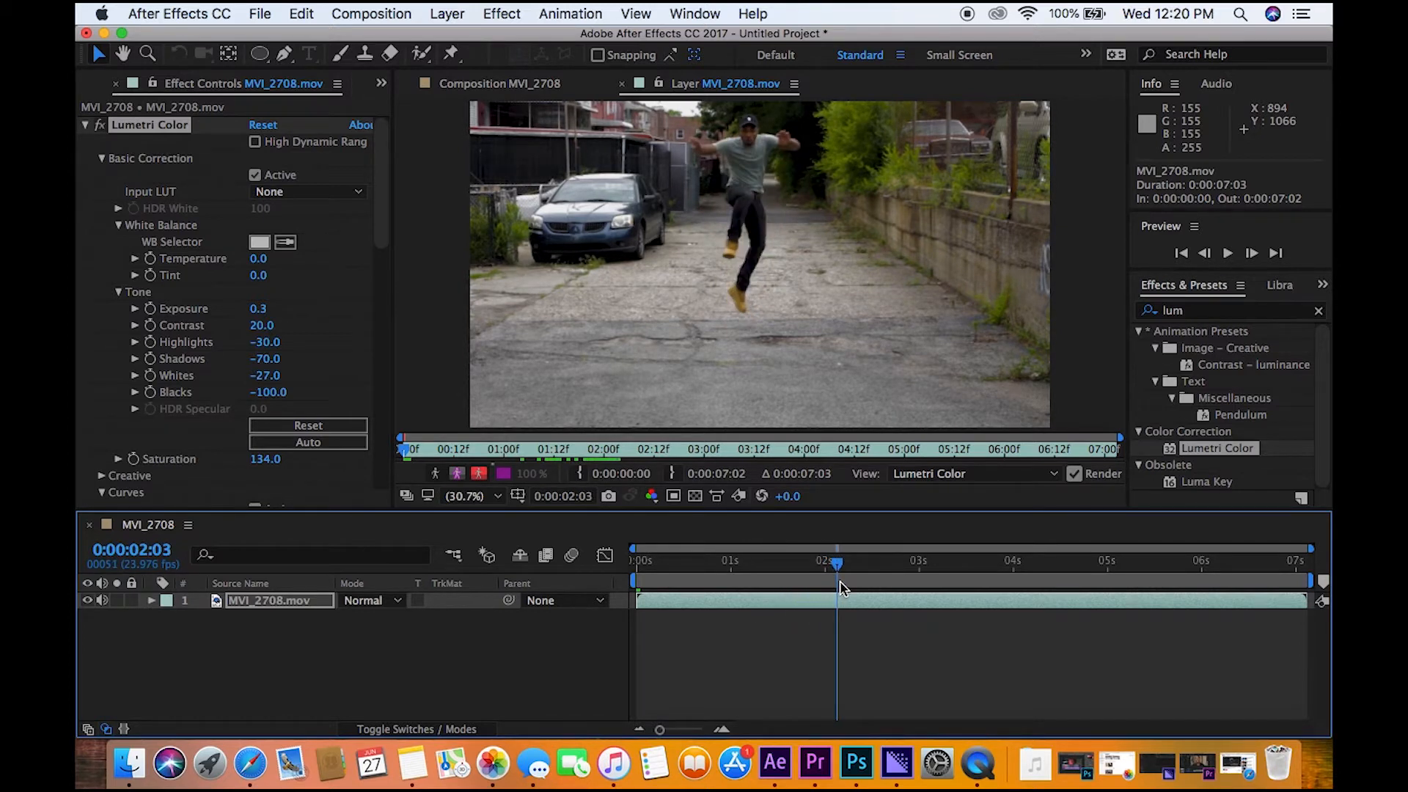
# Mark the jumping man's torso and raised leg as foreground with the Roto Brush at 0:00:02:03
pyautogui.press('z')
pyautogui.click(734, 177)
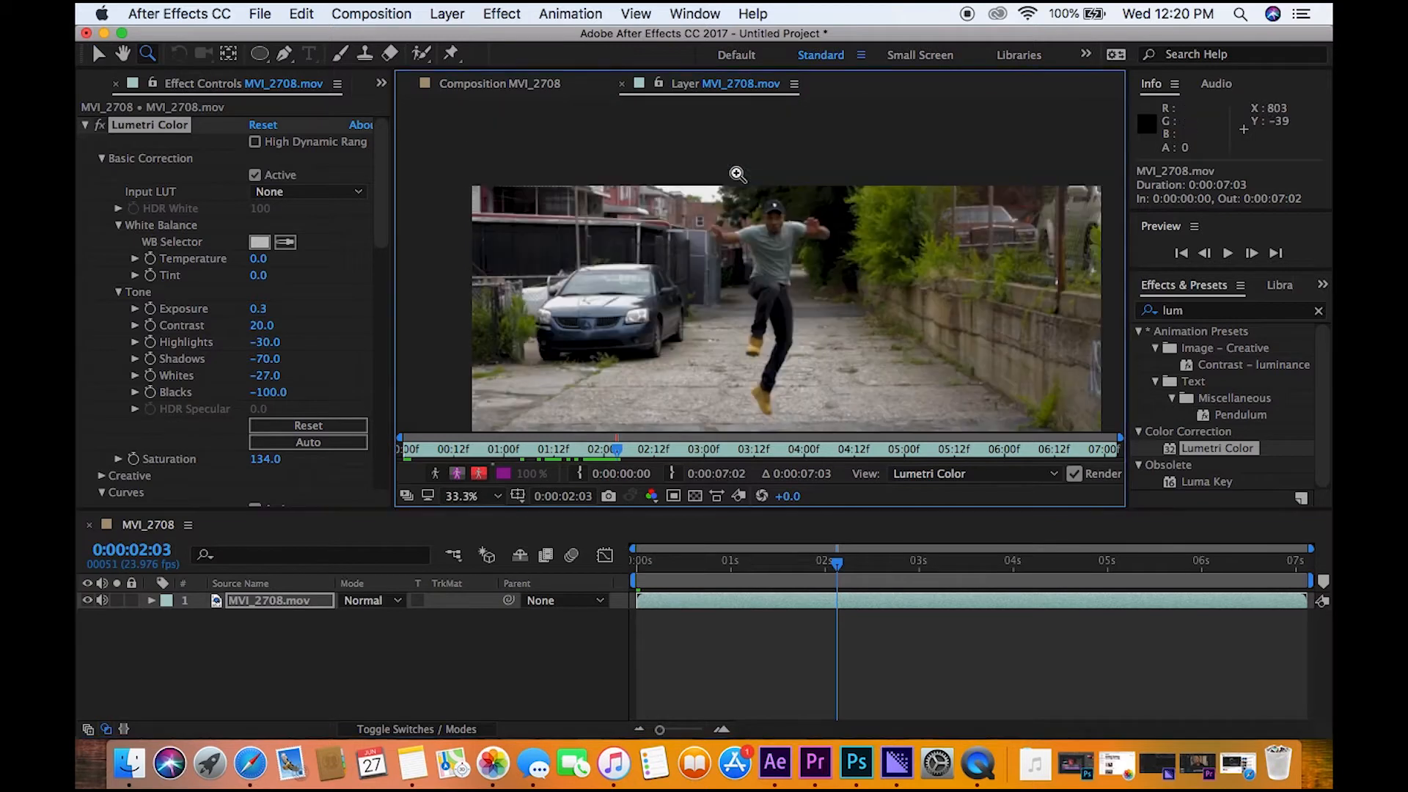
pyautogui.doubleClick(797, 293)
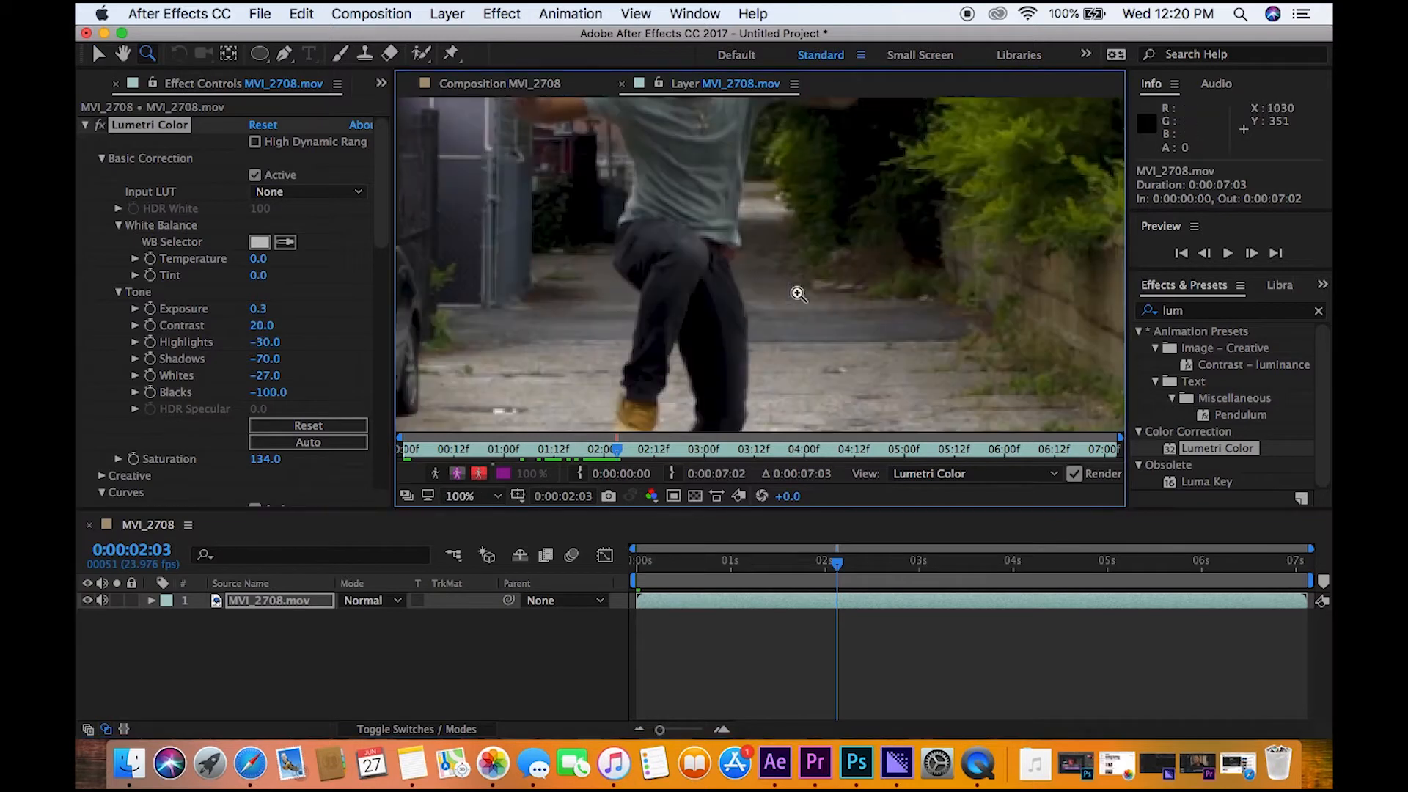
pyautogui.click(422, 55)
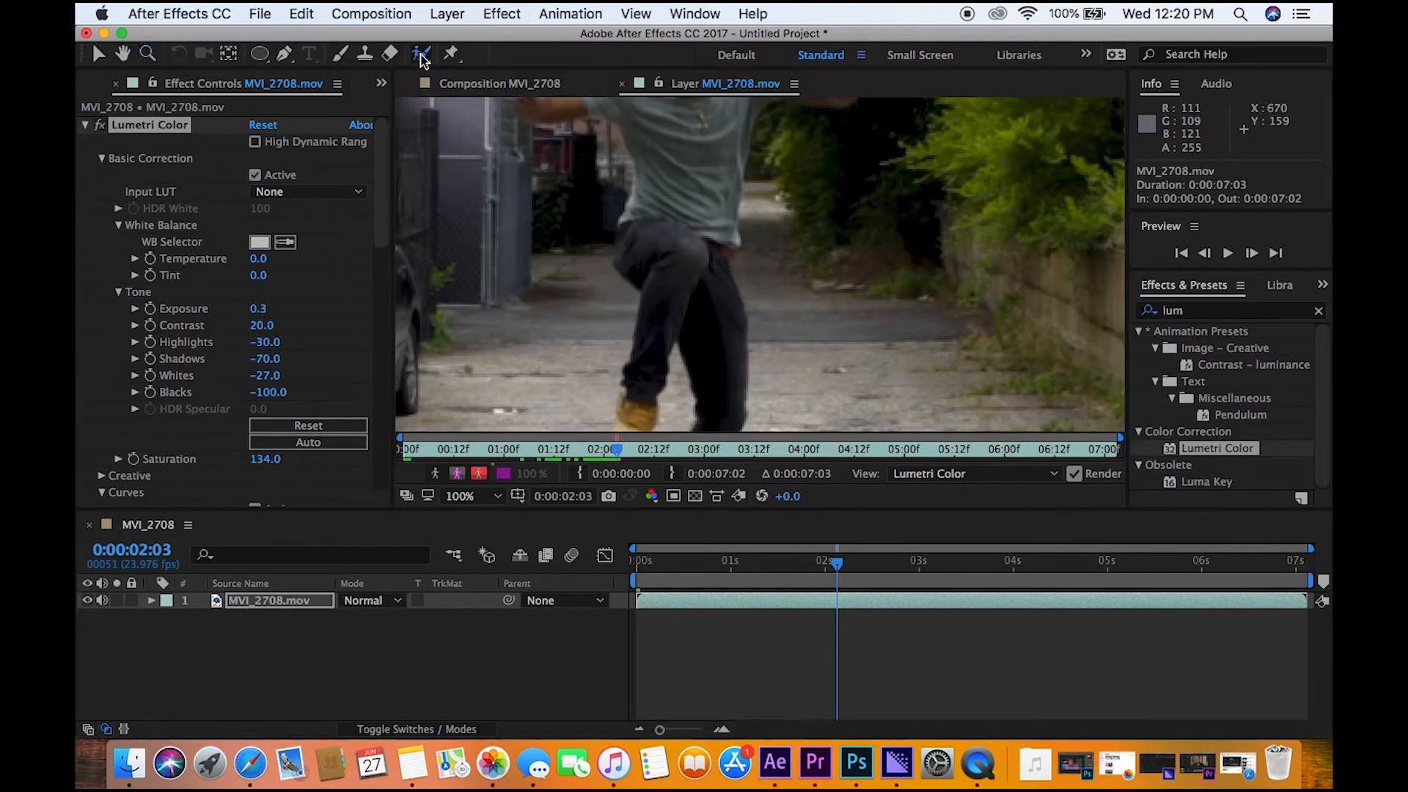
pyautogui.moveTo(666, 132); pyautogui.dragTo(672, 252)
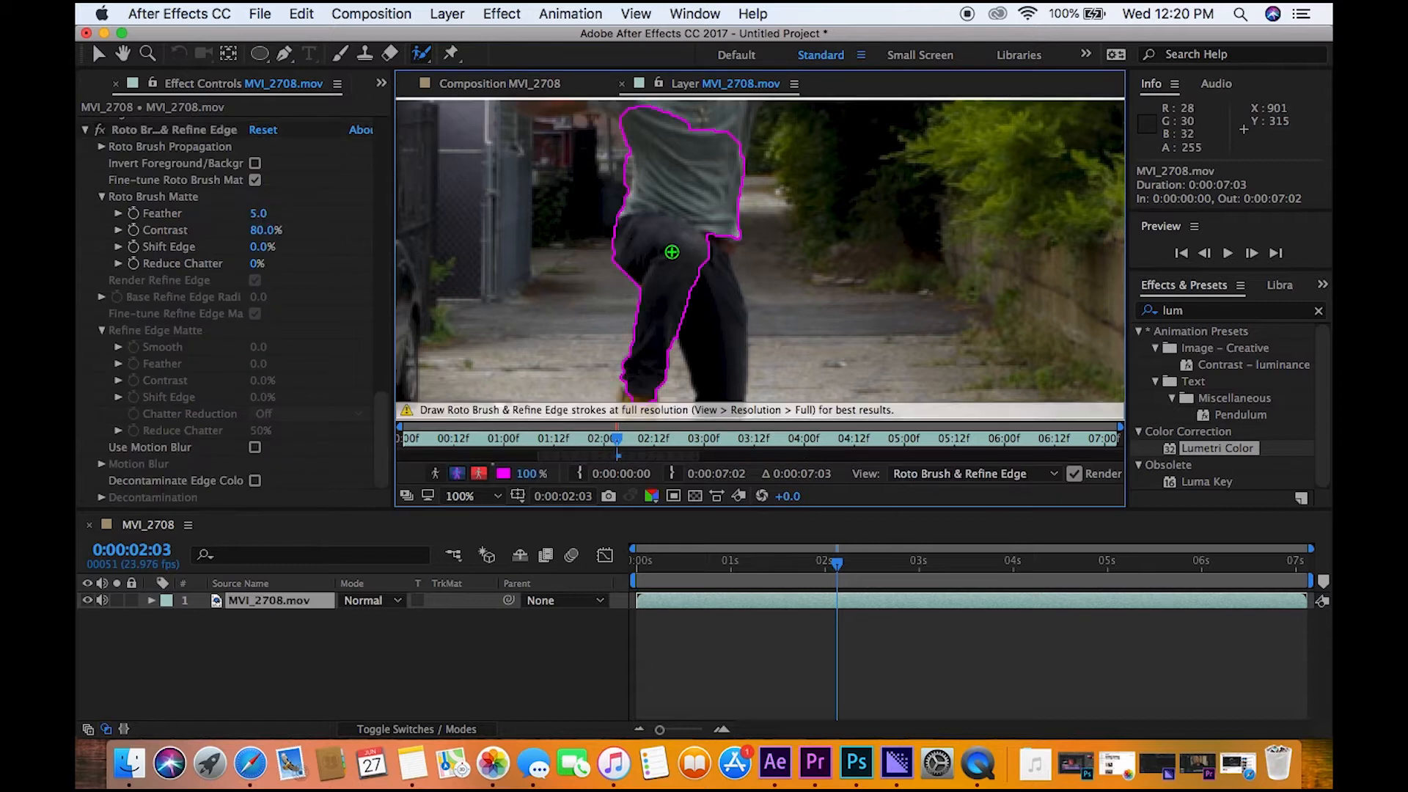
# Add both arms and the face to the Roto Brush selection
pyautogui.press('space')
pyautogui.moveTo(749, 277); pyautogui.dragTo(764, 335)
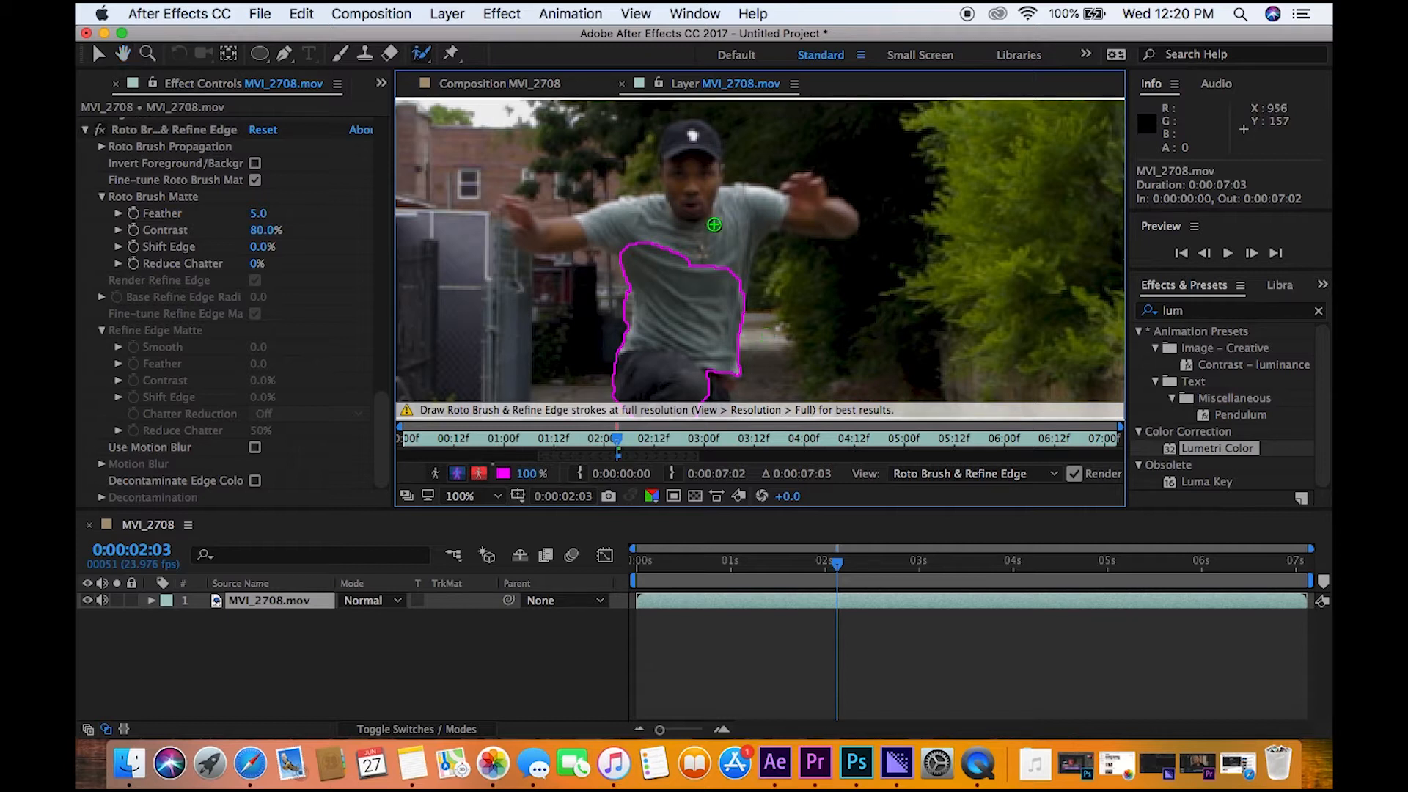
pyautogui.moveTo(522, 214)
pyautogui.mouseDown()
pyautogui.moveTo(576, 235)
pyautogui.moveTo(679, 230)
pyautogui.mouseUp()
pyautogui.moveTo(693, 176); pyautogui.dragTo(694, 271)
pyautogui.moveTo(806, 189)
pyautogui.mouseDown()
pyautogui.moveTo(826, 215)
pyautogui.moveTo(814, 229)
pyautogui.moveTo(767, 220)
pyautogui.mouseUp()
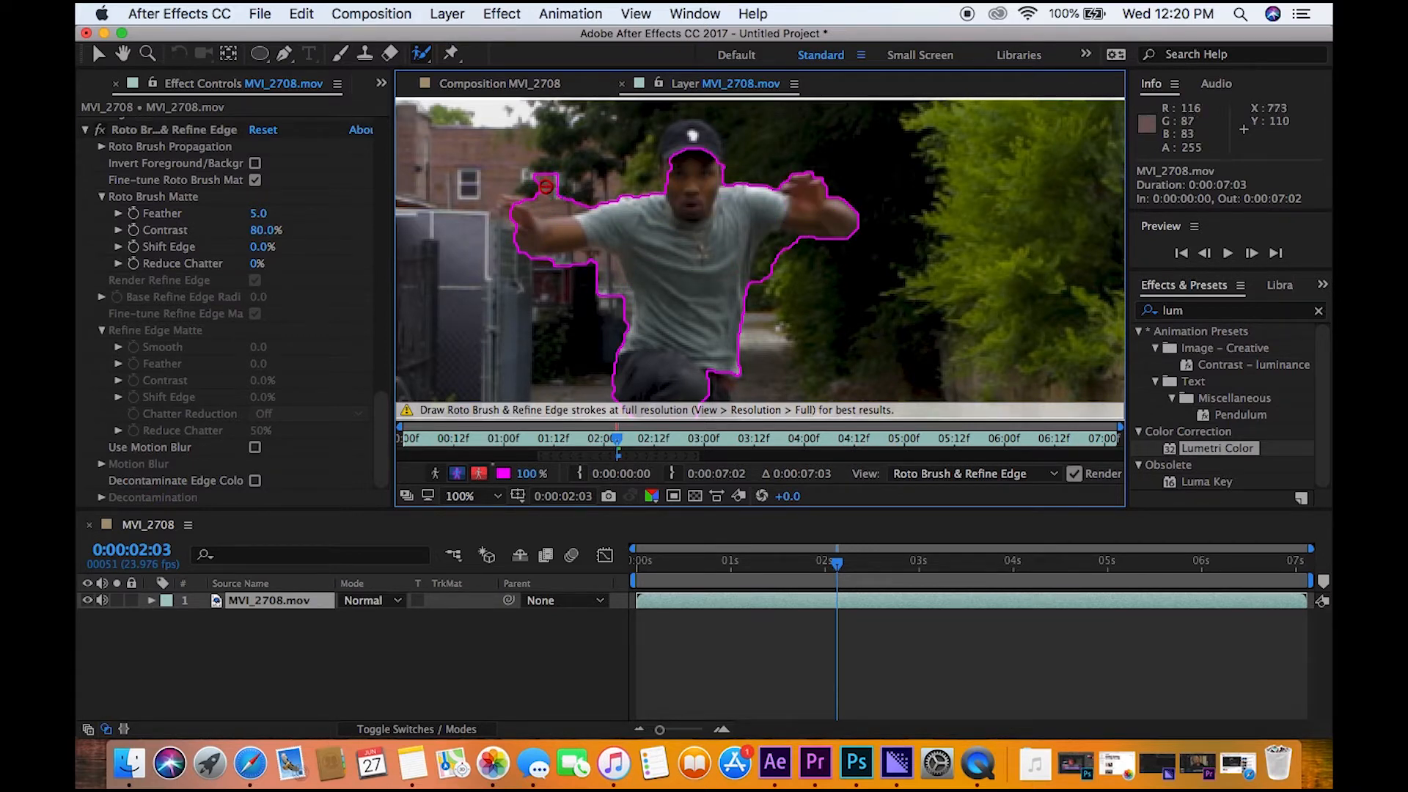
# Add the cap to the Roto Brush selection and subtract the background around the hand and under the arms
pyautogui.moveTo(534, 176); pyautogui.dragTo(553, 190)
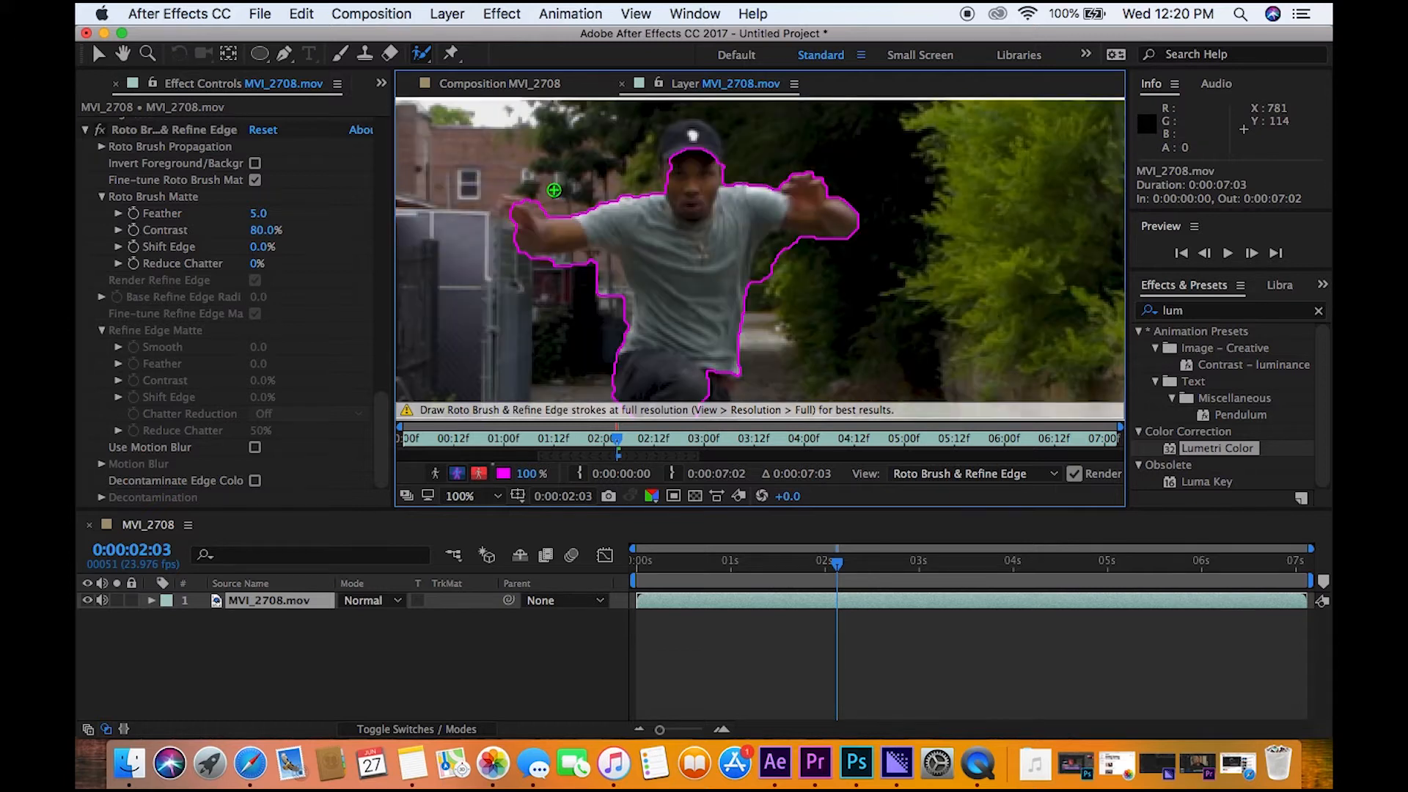
pyautogui.moveTo(697, 132); pyautogui.dragTo(689, 208)
pyautogui.moveTo(682, 130); pyautogui.dragTo(690, 194)
pyautogui.moveTo(649, 126); pyautogui.dragTo(614, 187)
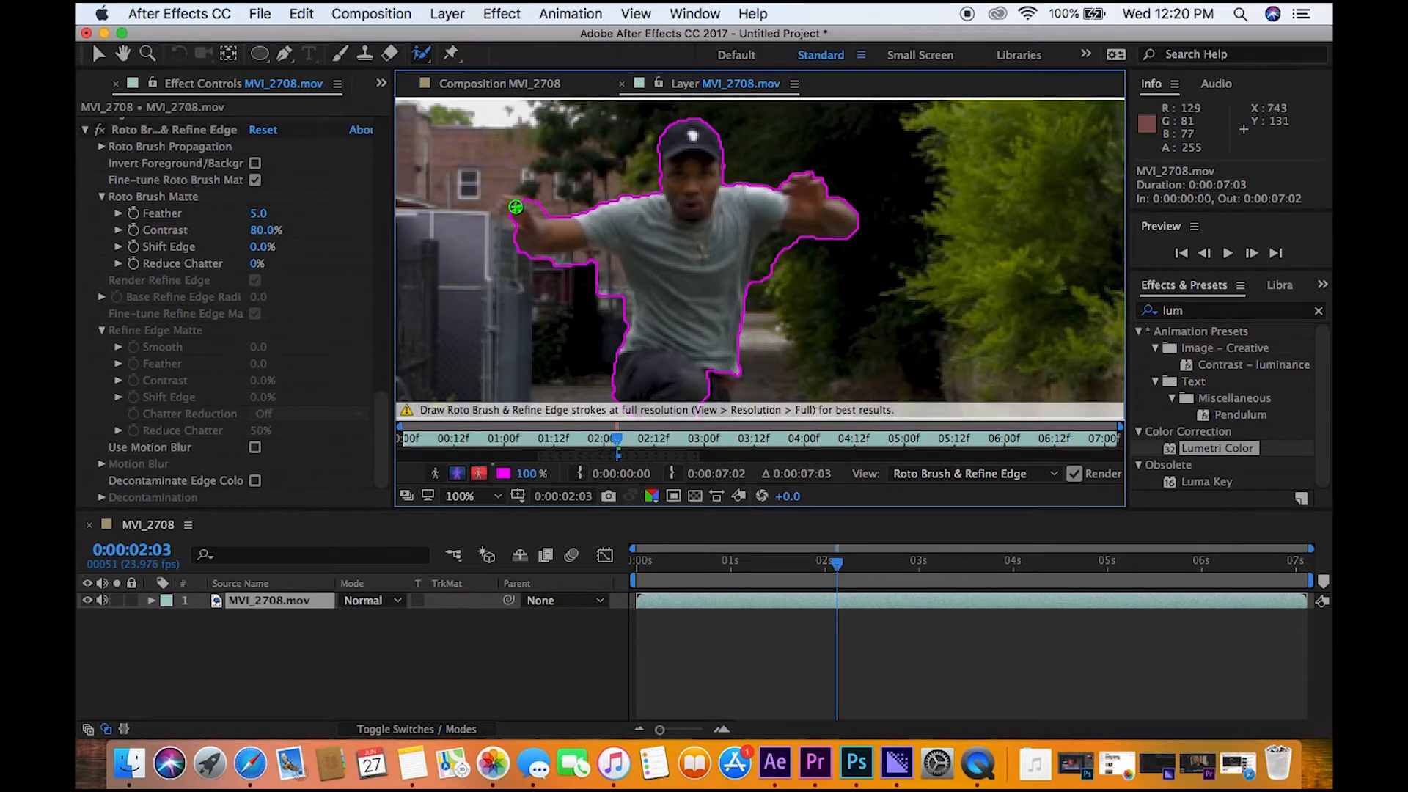
pyautogui.moveTo(598, 264); pyautogui.dragTo(558, 263)
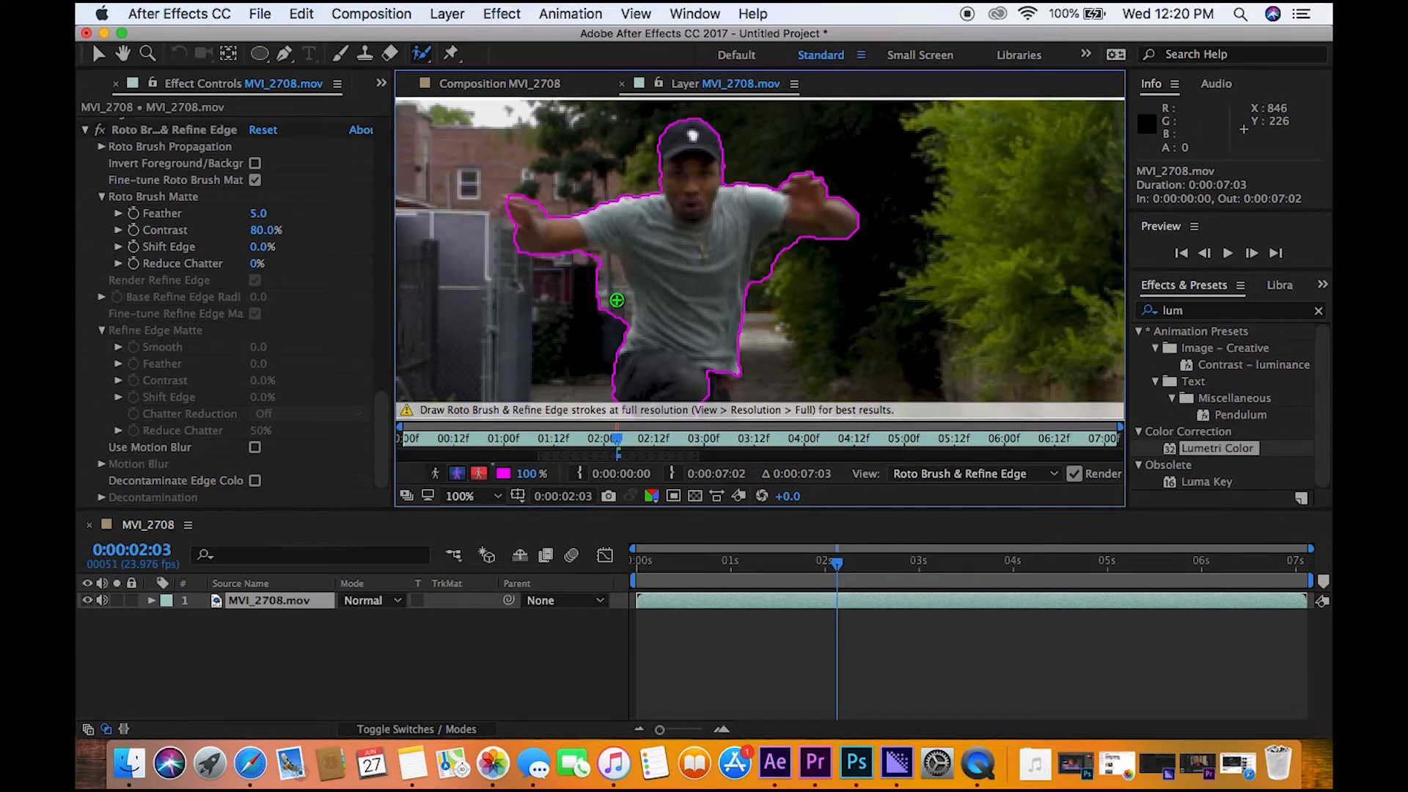
pyautogui.moveTo(792, 249); pyautogui.dragTo(784, 253)
# Extend the Roto Brush selection over the straight leg and the raised boot
pyautogui.moveTo(770, 323); pyautogui.dragTo(730, 209)
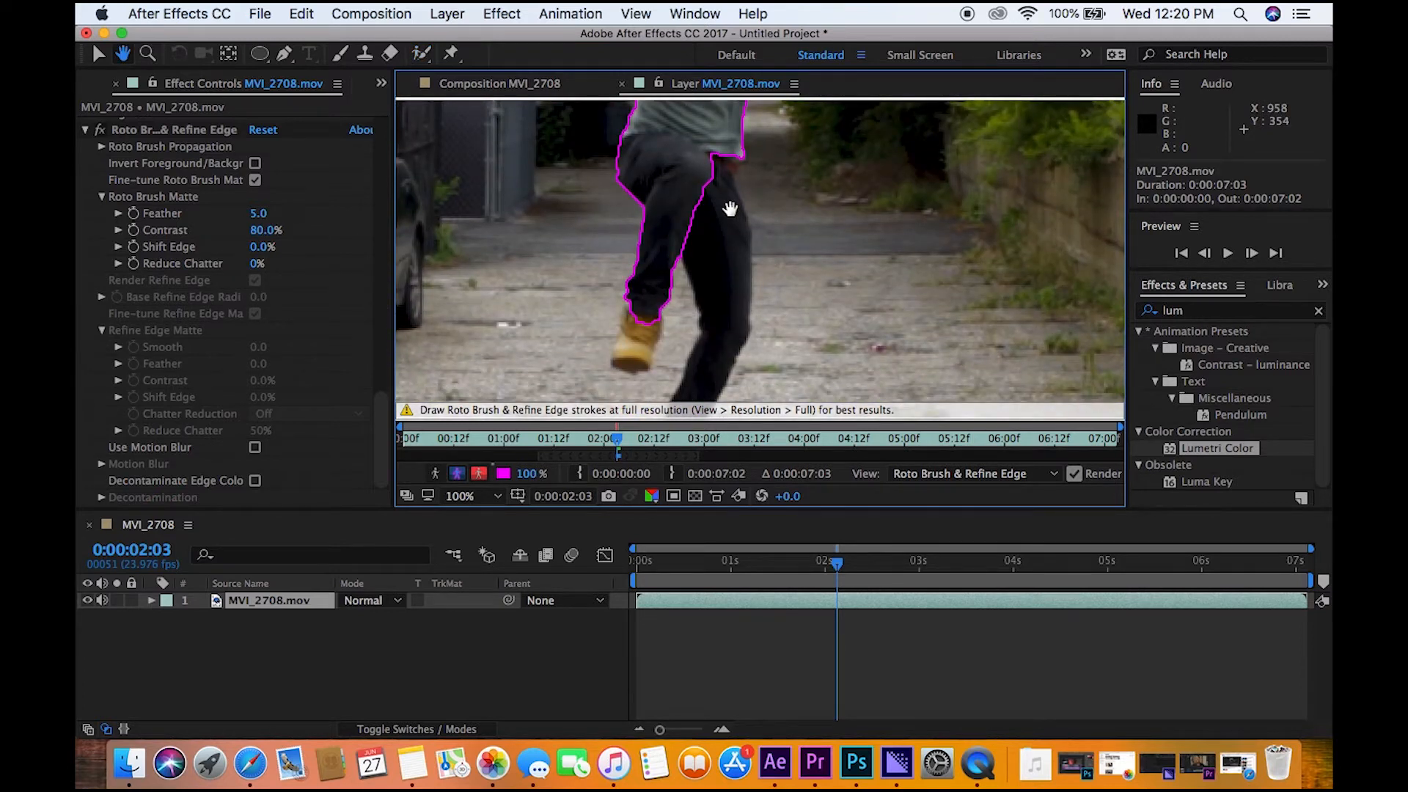
pyautogui.moveTo(715, 150)
pyautogui.mouseDown()
pyautogui.moveTo(722, 271)
pyautogui.moveTo(645, 307)
pyautogui.moveTo(621, 374)
pyautogui.mouseUp()
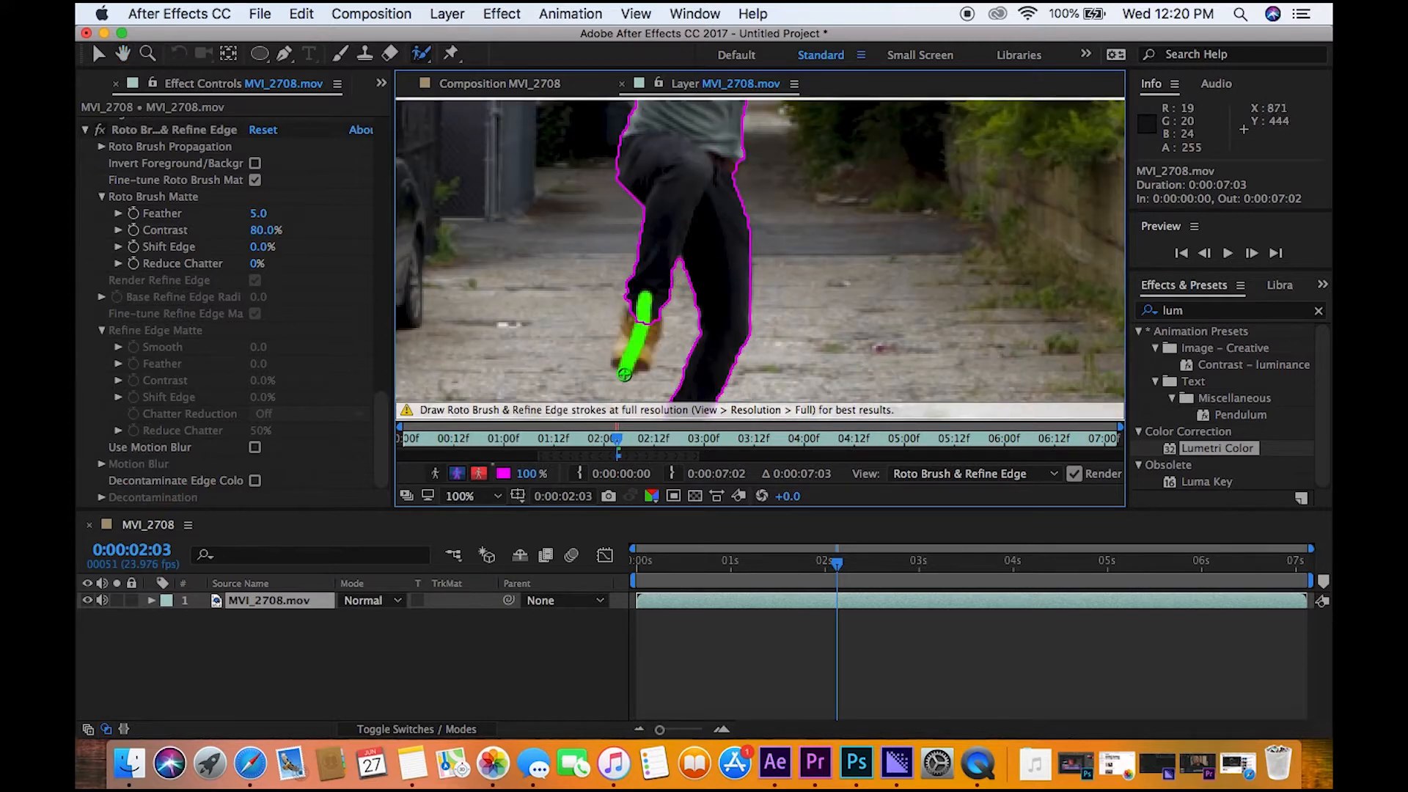
pyautogui.moveTo(607, 374); pyautogui.dragTo(618, 377)
pyautogui.moveTo(631, 323); pyautogui.dragTo(622, 359)
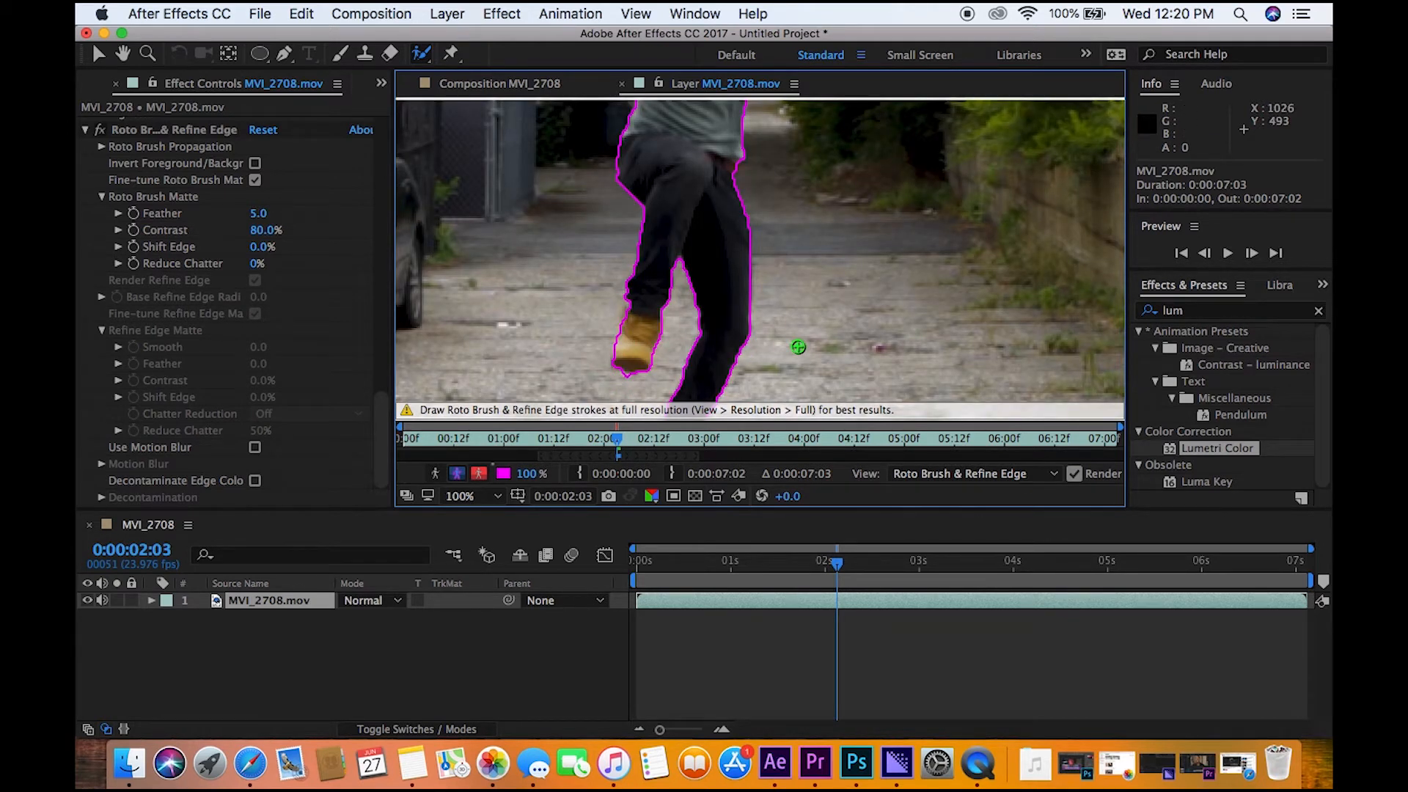
# Add the lower boot to the selection and subtract the bit of ground beneath the raised boot
pyautogui.press('space')
pyautogui.moveTo(799, 347); pyautogui.dragTo(793, 177)
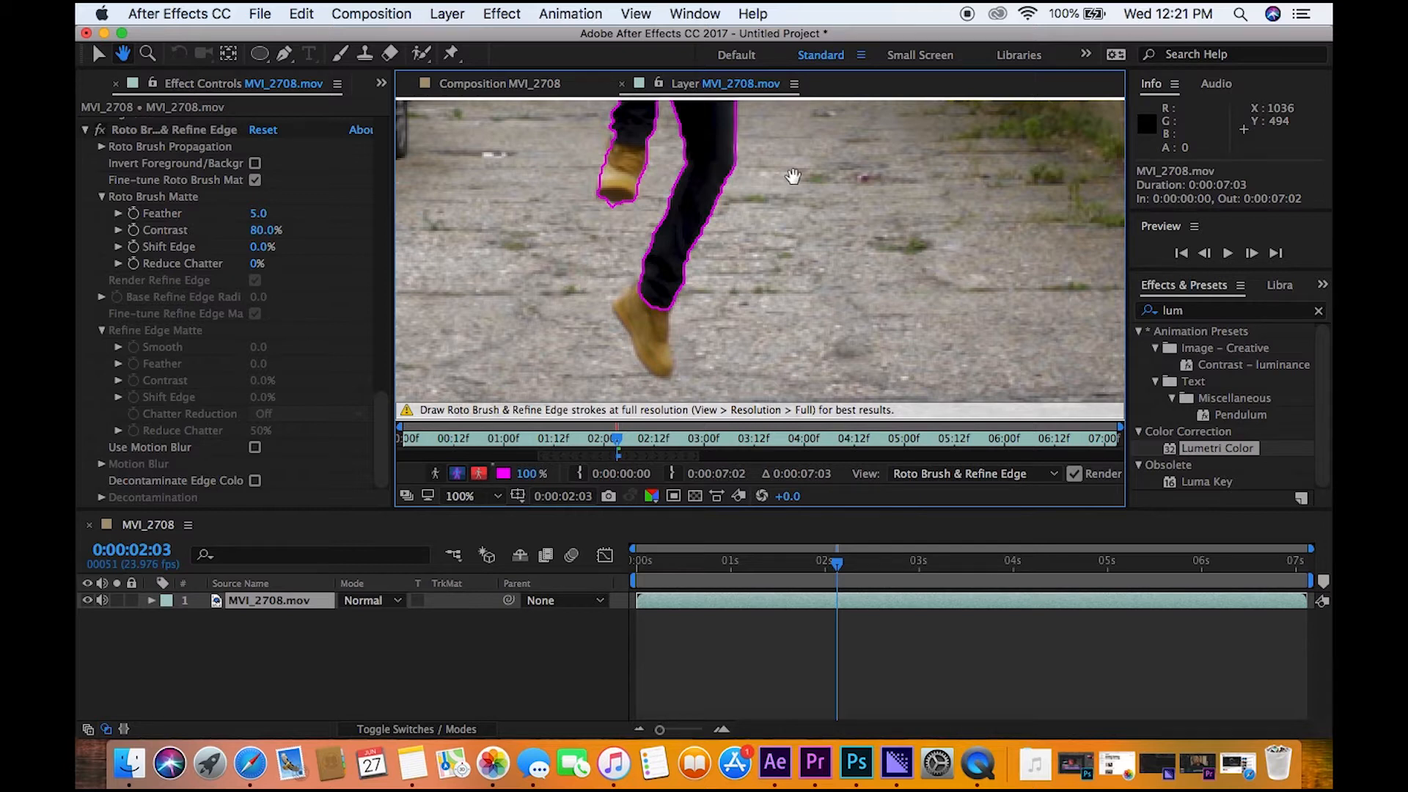
pyautogui.moveTo(640, 323)
pyautogui.mouseDown()
pyautogui.moveTo(634, 305)
pyautogui.moveTo(650, 347)
pyautogui.mouseUp()
pyautogui.keyDown('alt'); pyautogui.click(614, 207); pyautogui.keyUp('alt')
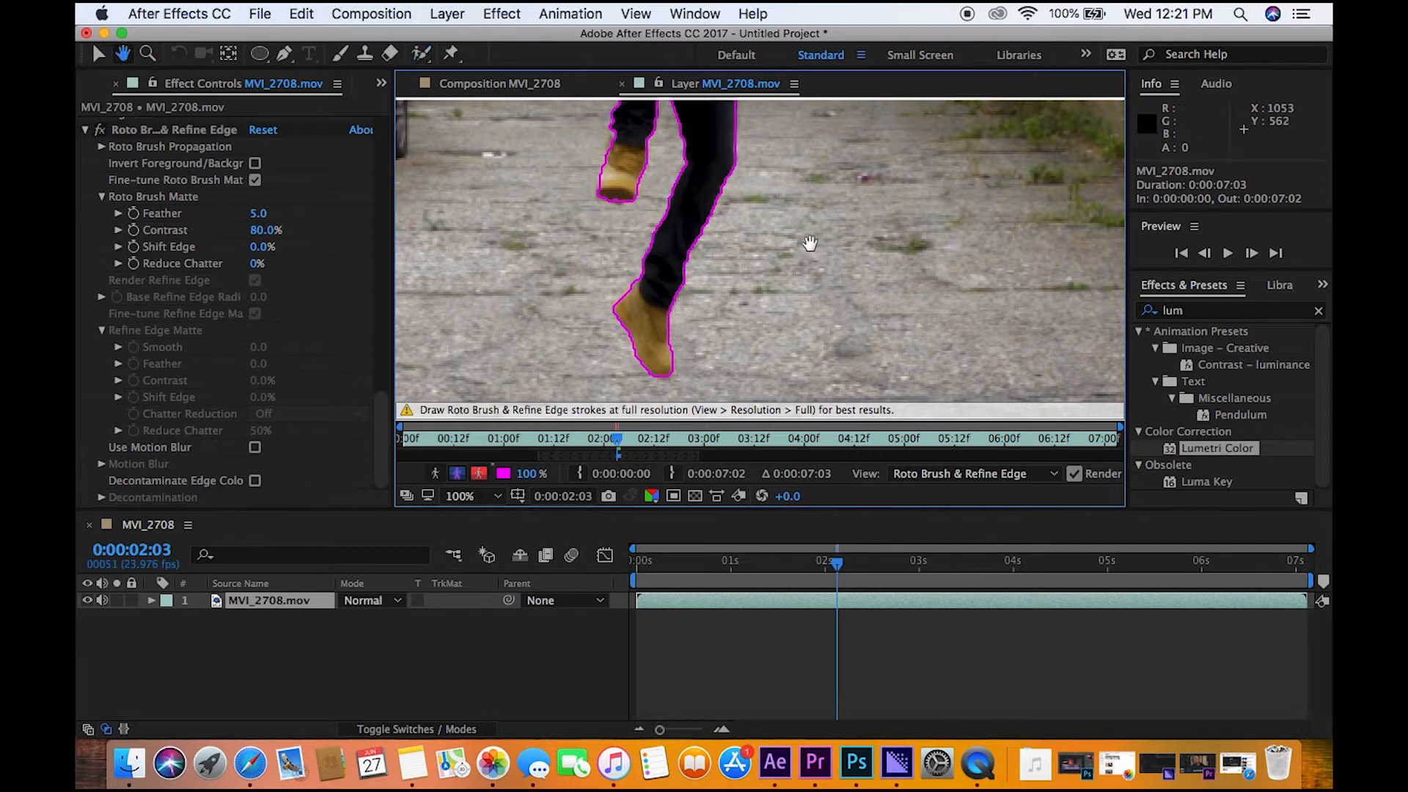
# Refine the selection around the hand on the building side so its fingers are included
pyautogui.moveTo(787, 235); pyautogui.dragTo(801, 360)
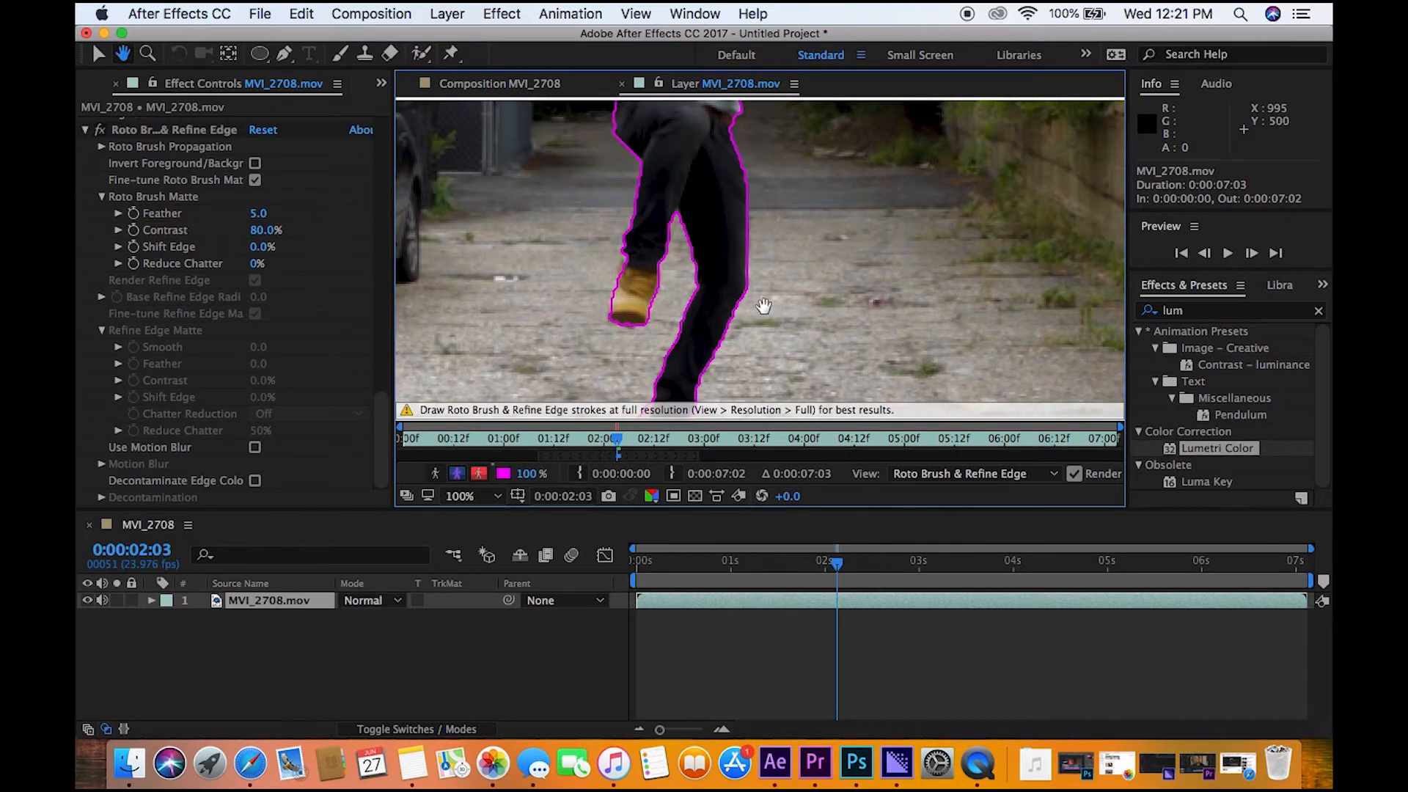
pyautogui.scroll(10, 764, 313)
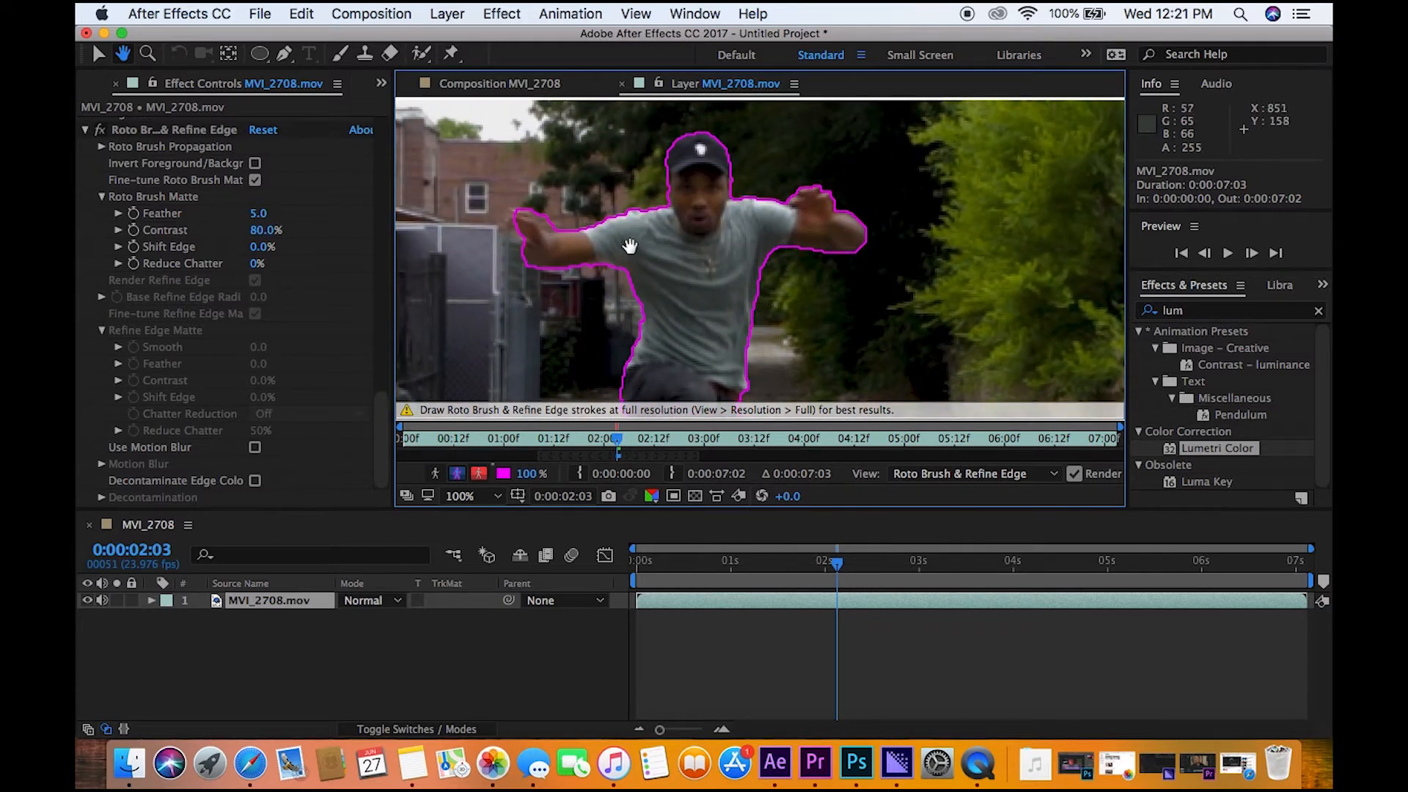
pyautogui.moveTo(541, 214)
pyautogui.mouseDown()
pyautogui.moveTo(514, 221)
pyautogui.moveTo(539, 257)
pyautogui.moveTo(563, 254)
pyautogui.mouseUp()
pyautogui.moveTo(514, 185); pyautogui.dragTo(482, 218)
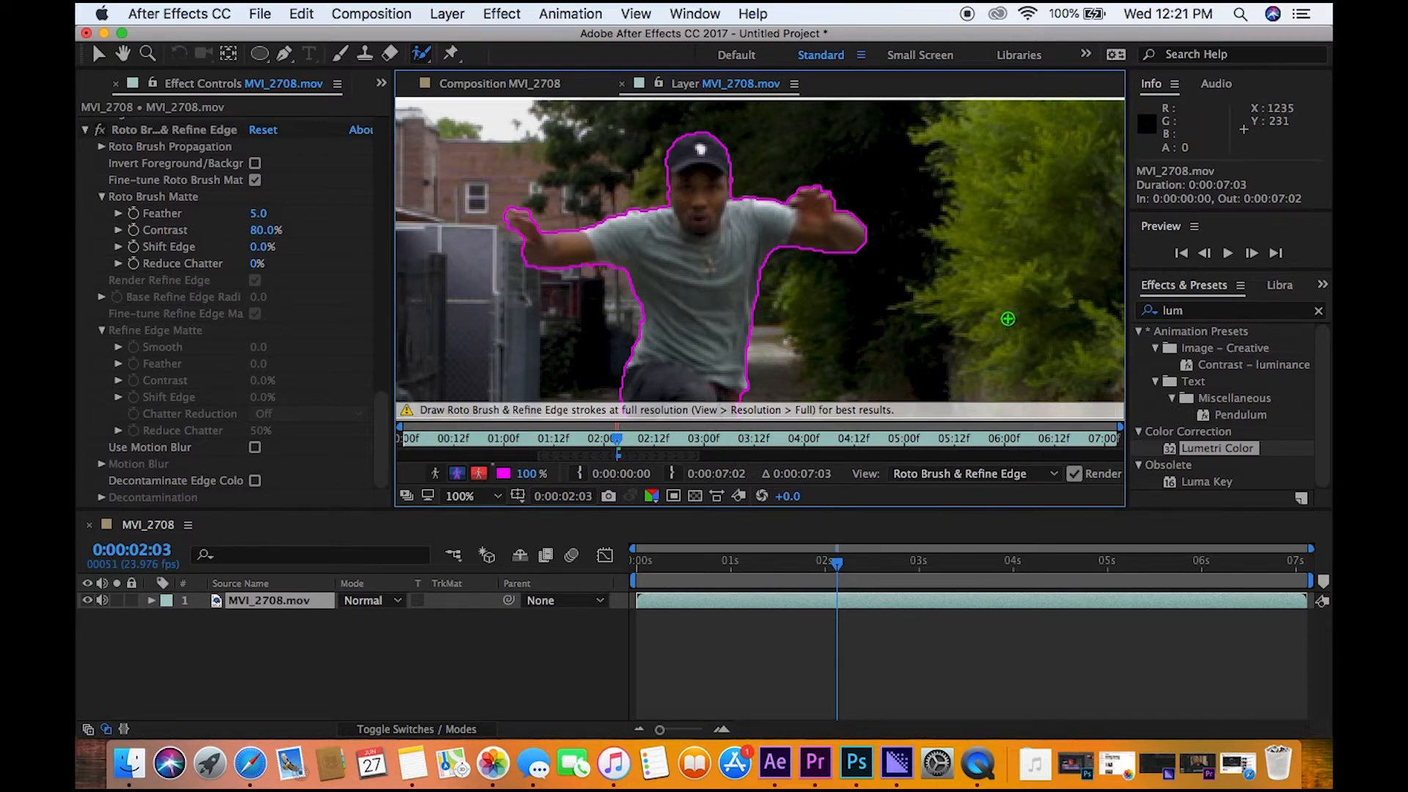
# Advance one frame to 0:00:02:04 and add the missing parts of both hands and the shirt's waist edge to the selection
pyautogui.click(1252, 254)
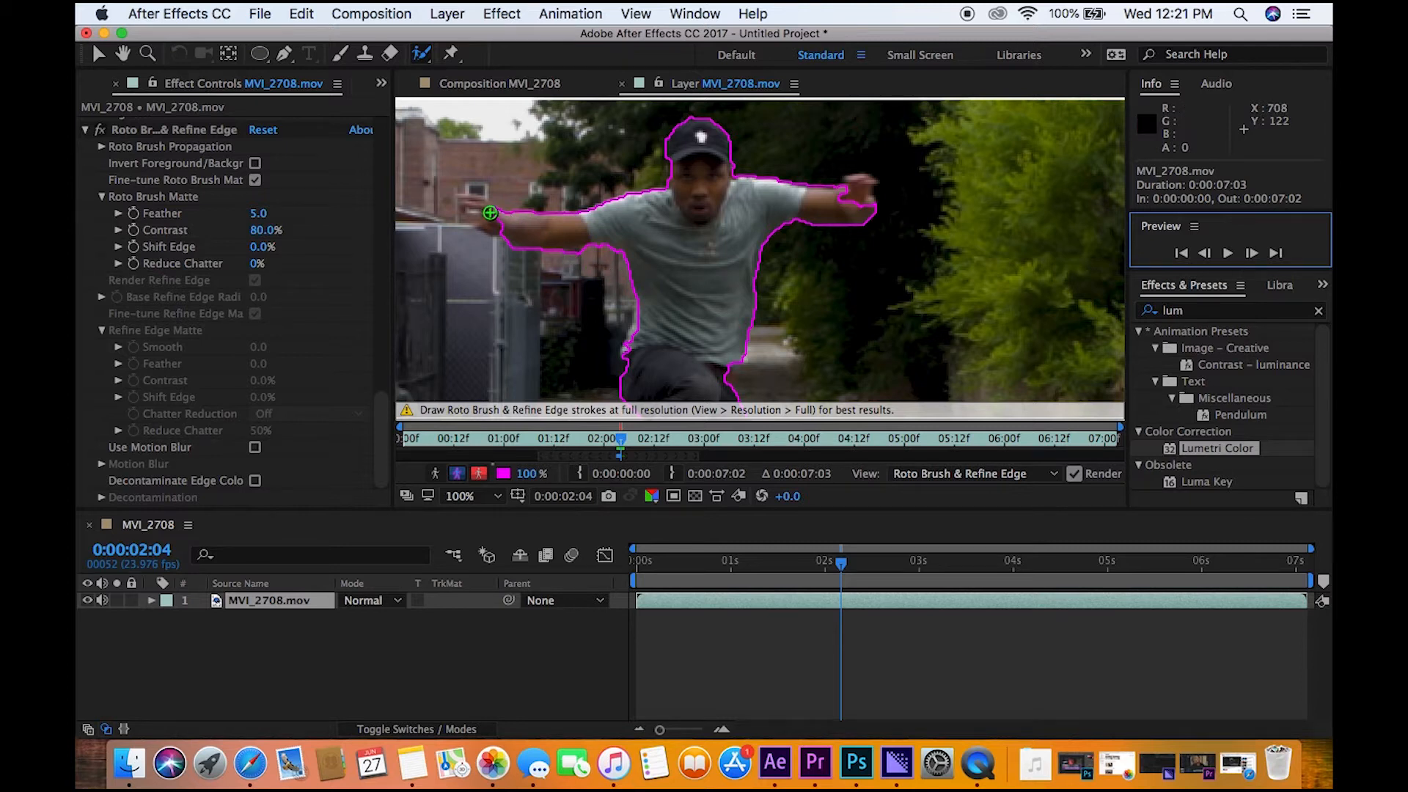
pyautogui.moveTo(473, 199); pyautogui.dragTo(539, 227)
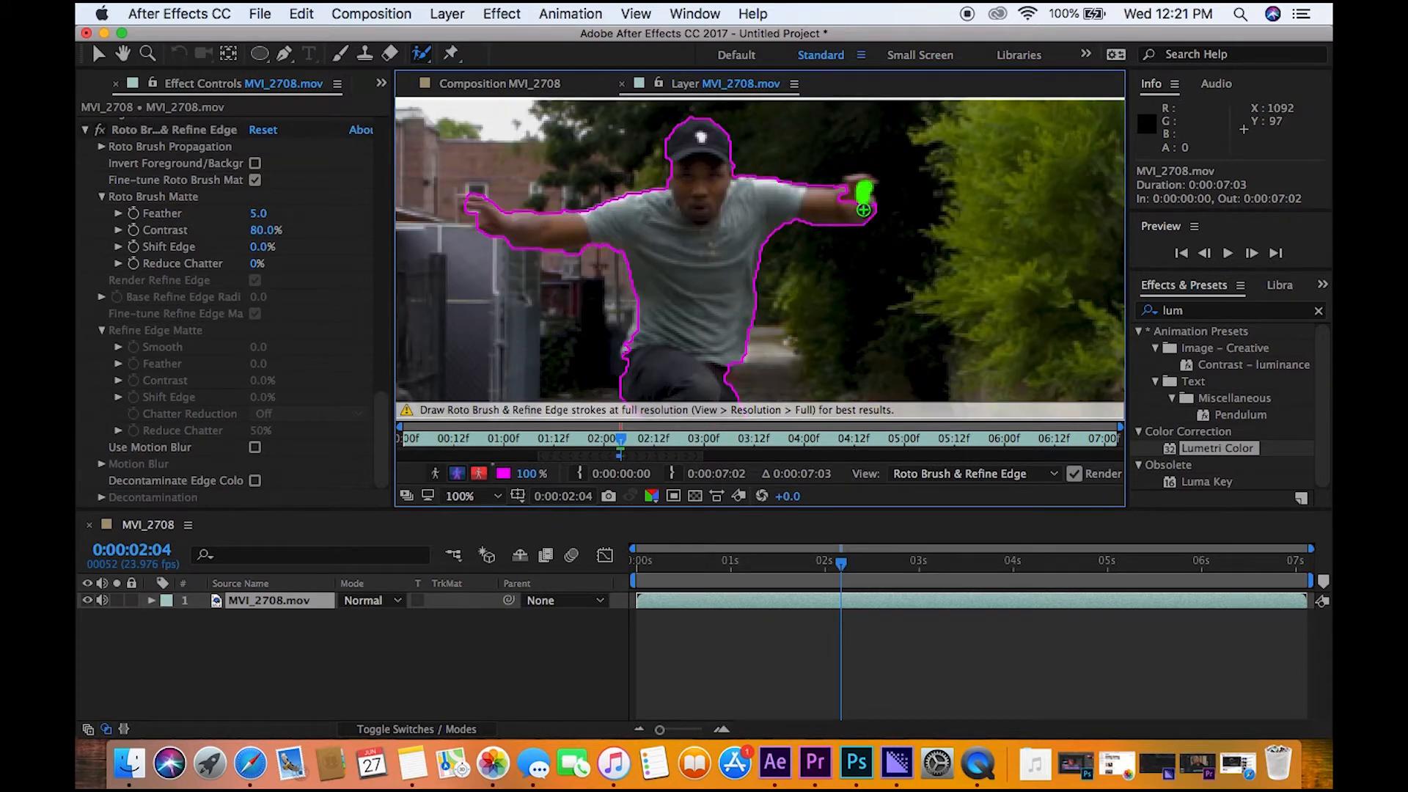
pyautogui.press('space')
pyautogui.moveTo(782, 245)
pyautogui.mouseDown()
pyautogui.moveTo(780, 113)
pyautogui.moveTo(776, 144)
pyautogui.mouseUp()
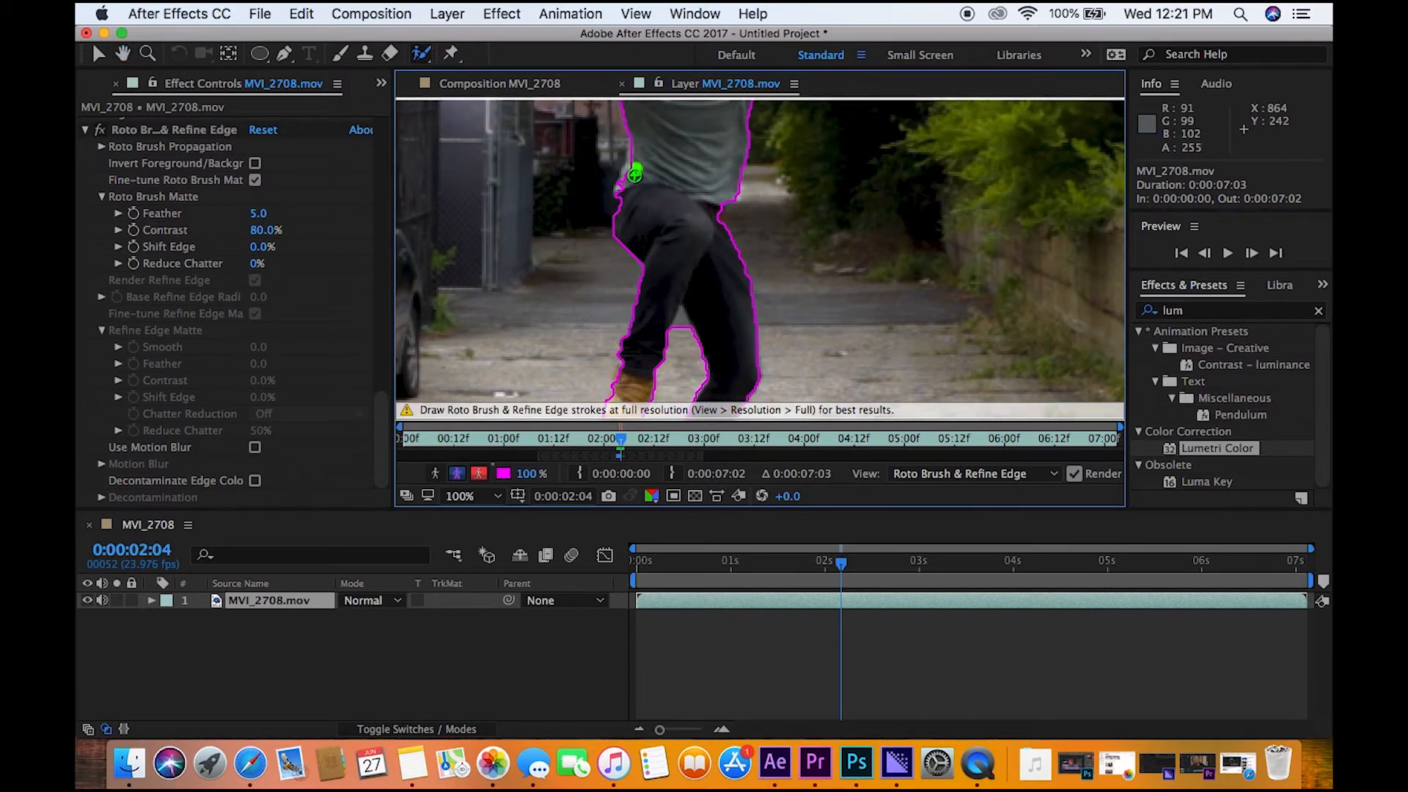
# Refine the Roto Brush outline around the legs and lower boot at 0:00:02:04
pyautogui.press('space')
pyautogui.moveTo(789, 313); pyautogui.dragTo(780, 151)
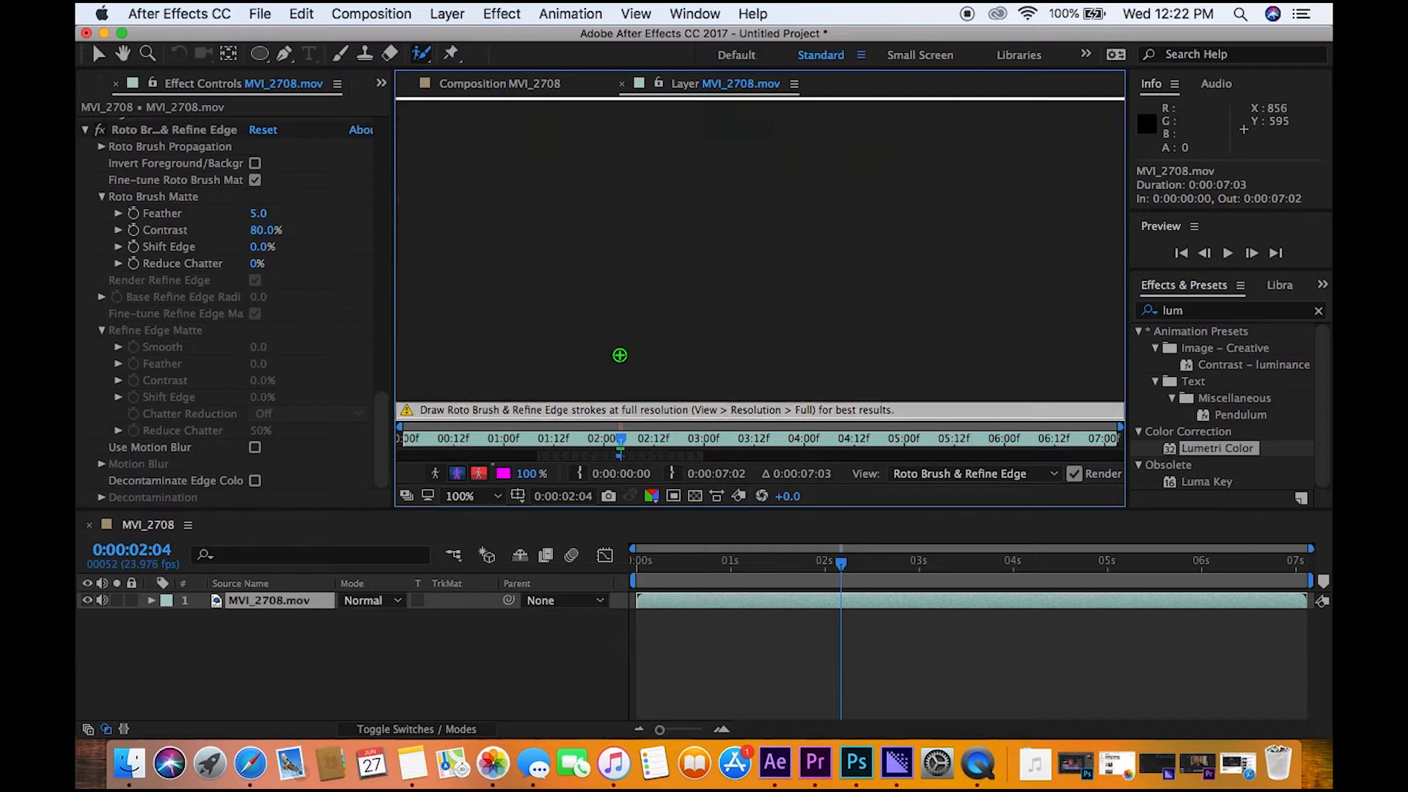
pyautogui.moveTo(775, 359)
pyautogui.mouseDown()
pyautogui.moveTo(776, 235)
pyautogui.moveTo(768, 353)
pyautogui.mouseUp()
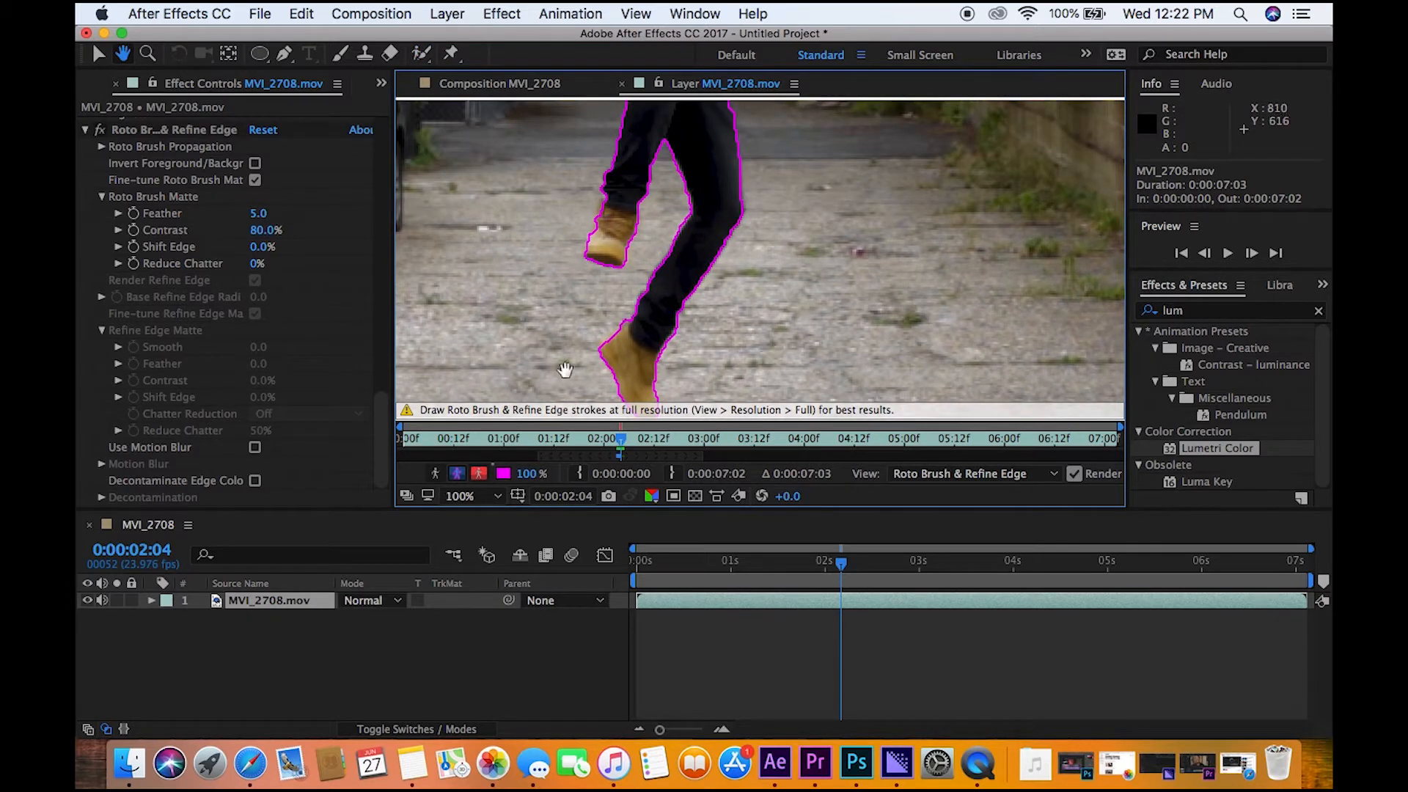
pyautogui.moveTo(627, 339); pyautogui.dragTo(643, 399)
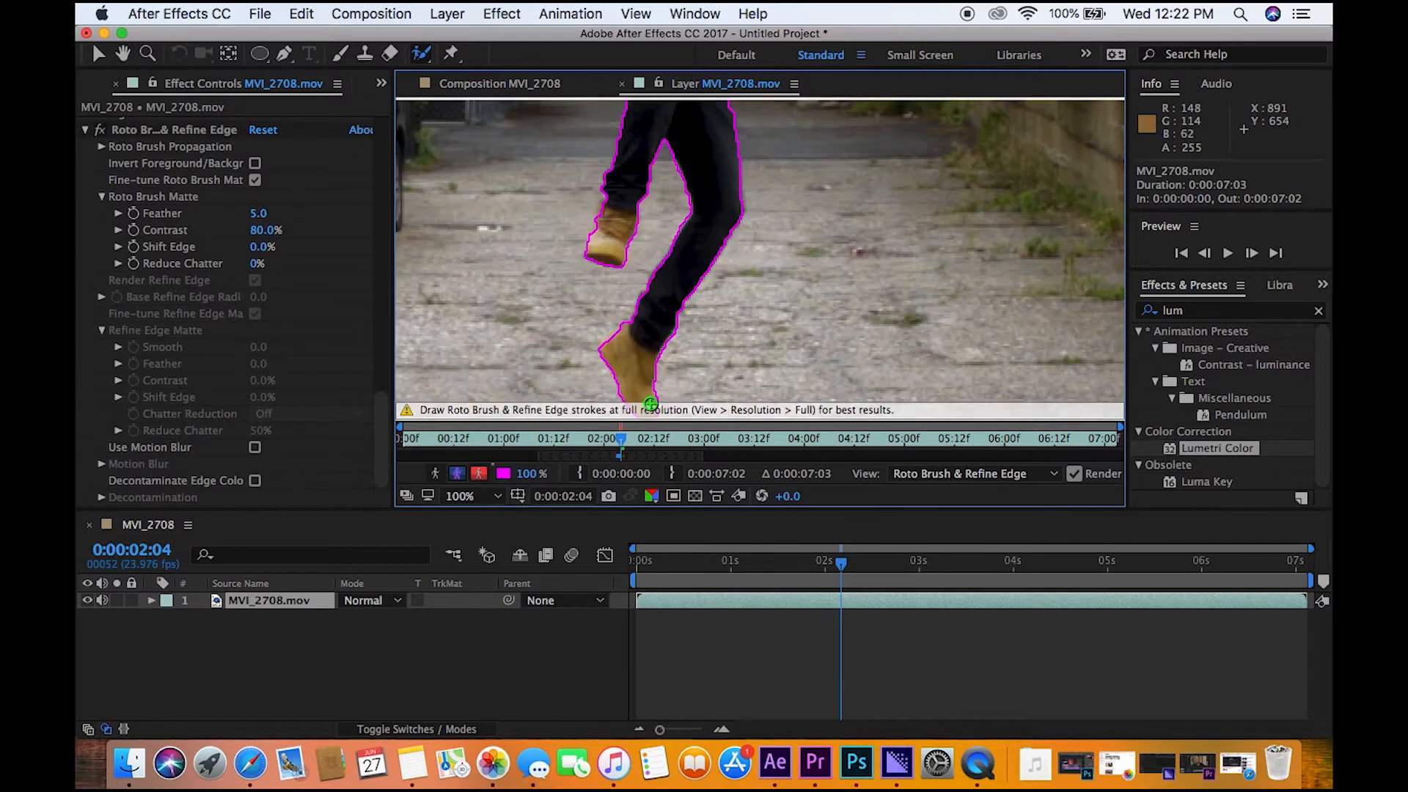
pyautogui.keyDown('alt'); pyautogui.click(625, 322); pyautogui.keyUp('alt')
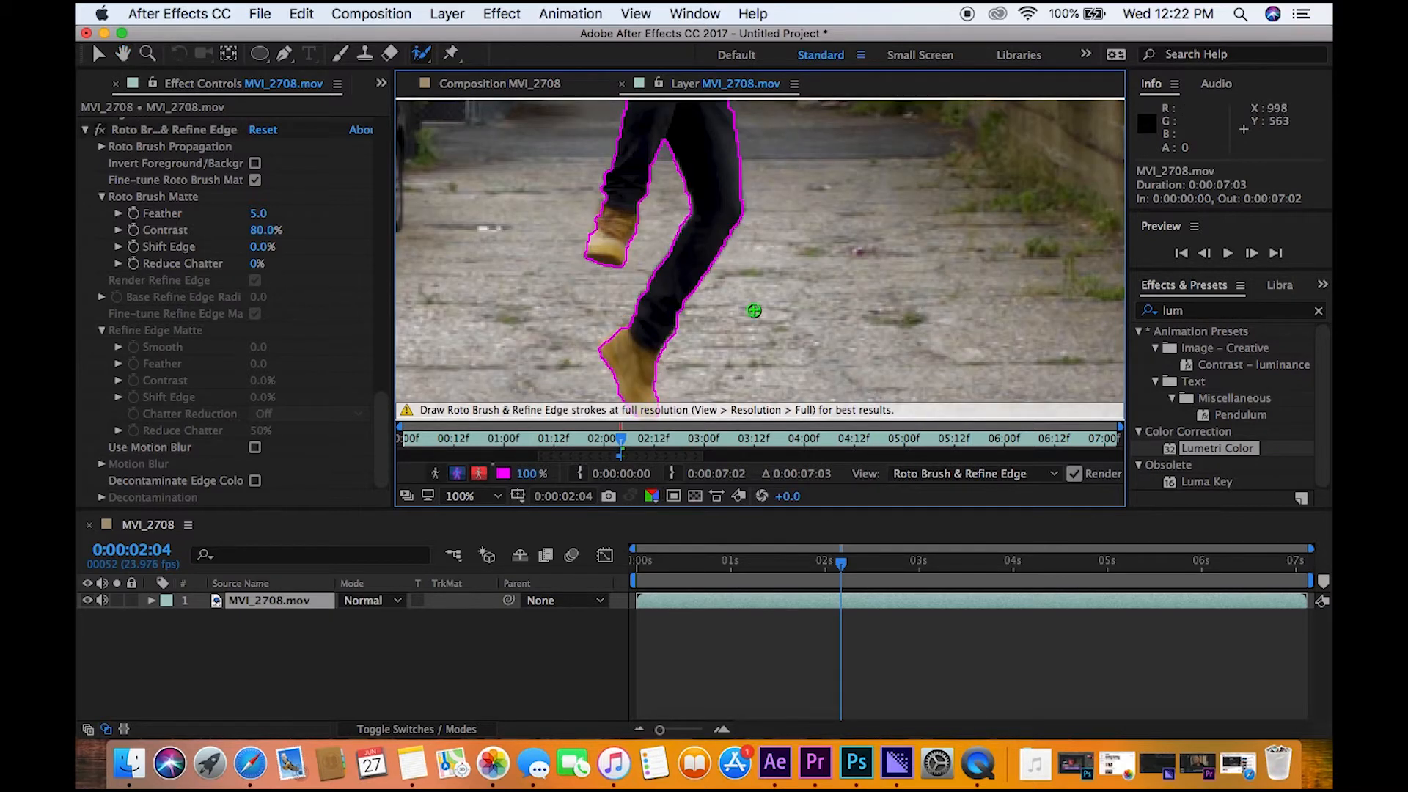
# Advance one frame to 0:00:02:05 and add both outstretched hands to the Roto Brush selection
pyautogui.press('space')
pyautogui.moveTo(768, 278); pyautogui.dragTo(762, 378)
pyautogui.click(1251, 252)
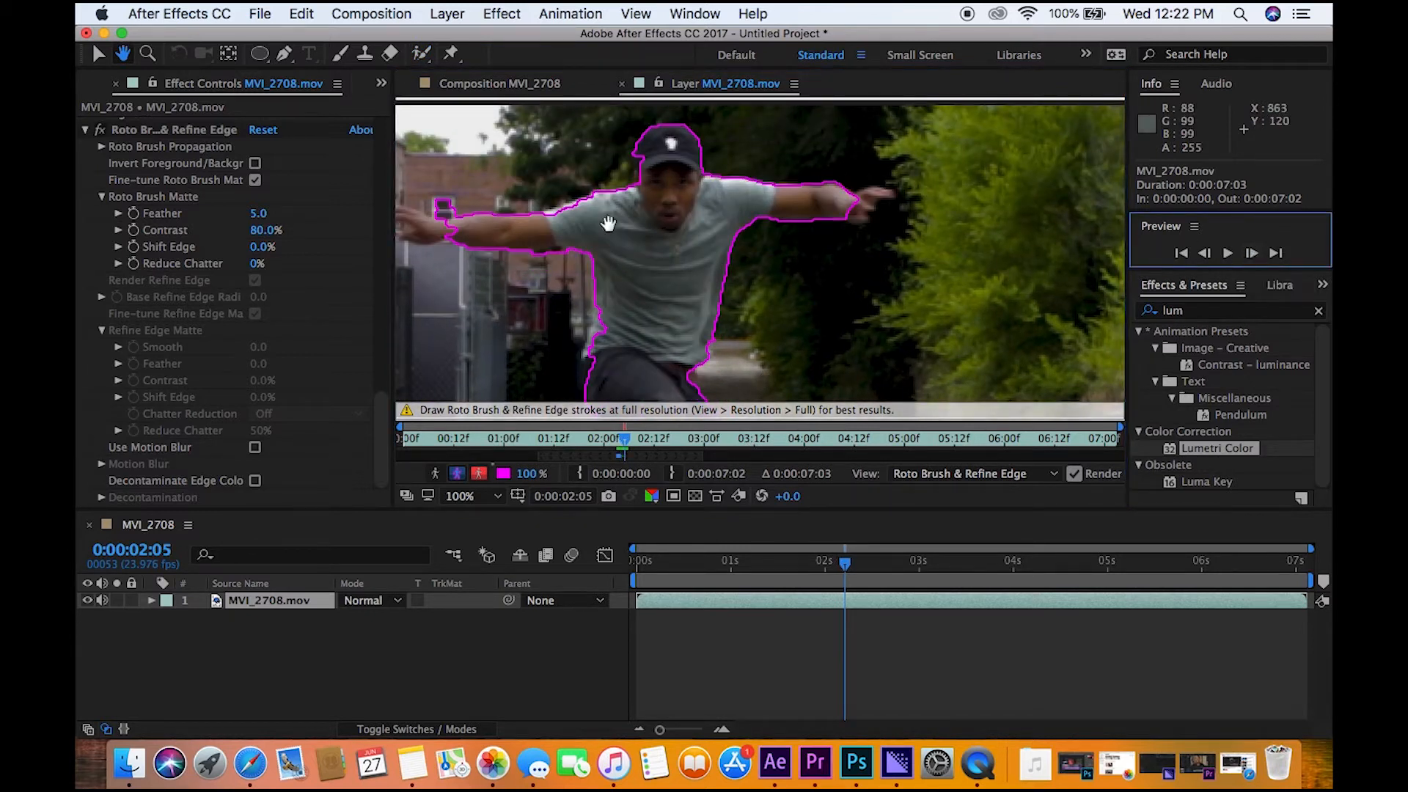
pyautogui.moveTo(535, 244); pyautogui.dragTo(669, 246)
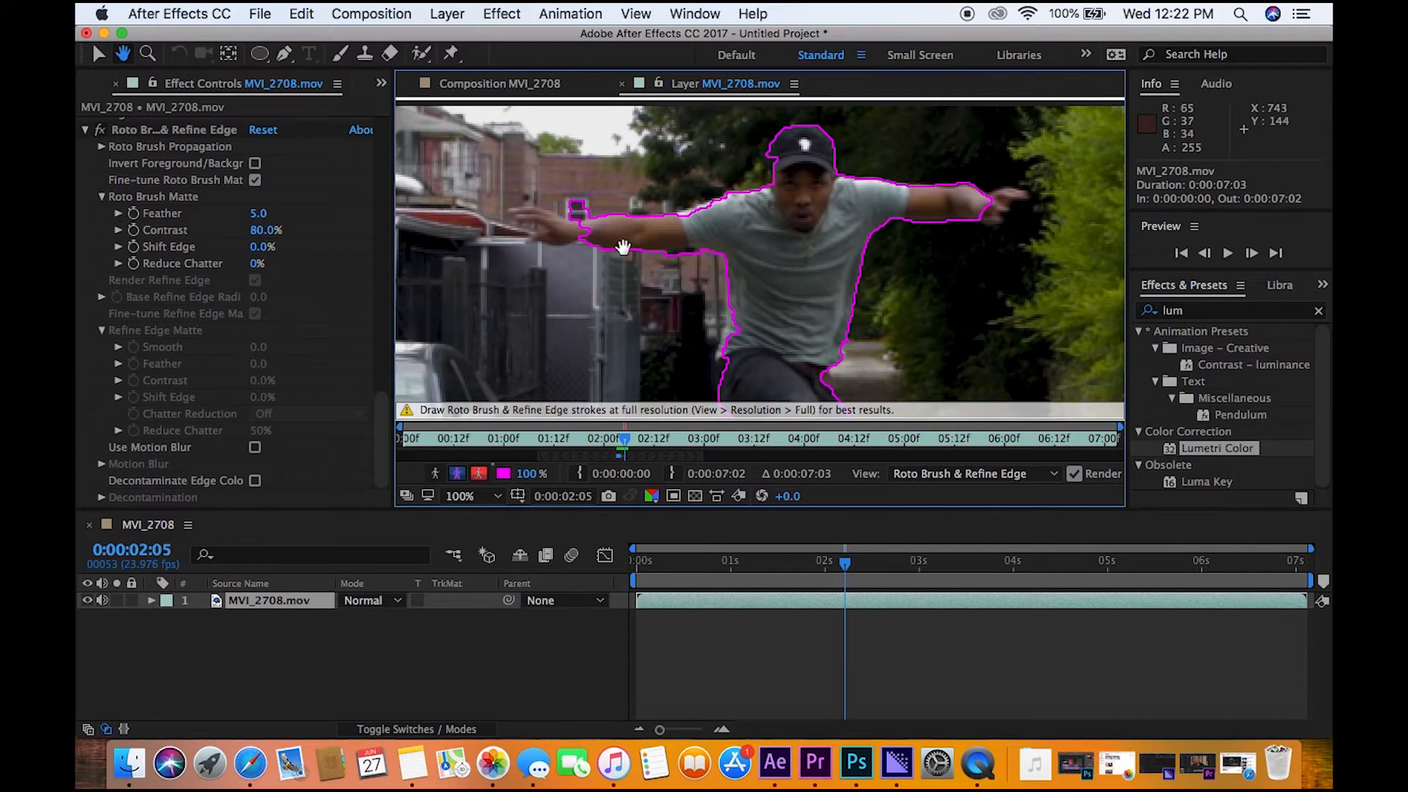
pyautogui.hotkey('alt', 'w')
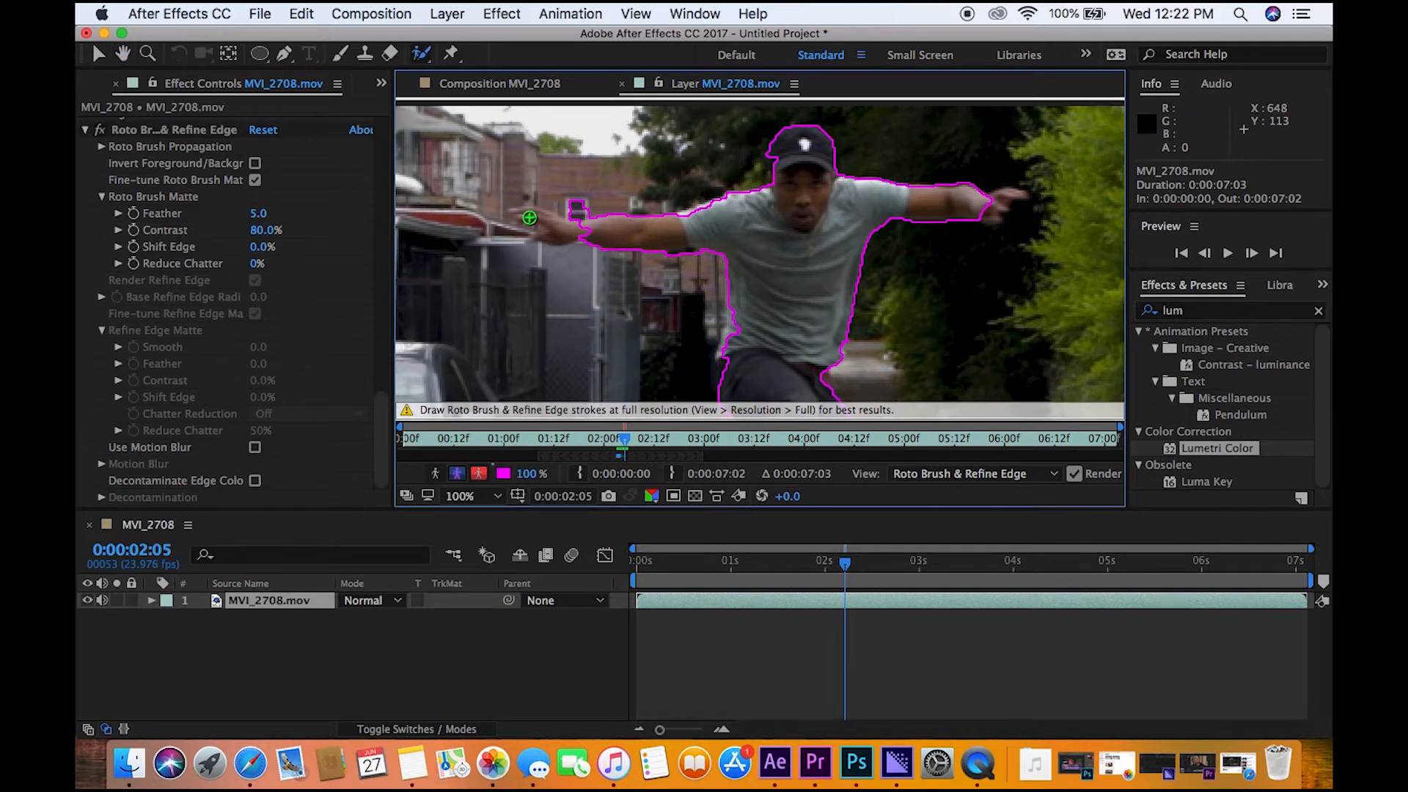
pyautogui.moveTo(548, 221)
pyautogui.mouseDown()
pyautogui.moveTo(575, 239)
pyautogui.moveTo(576, 208)
pyautogui.mouseUp()
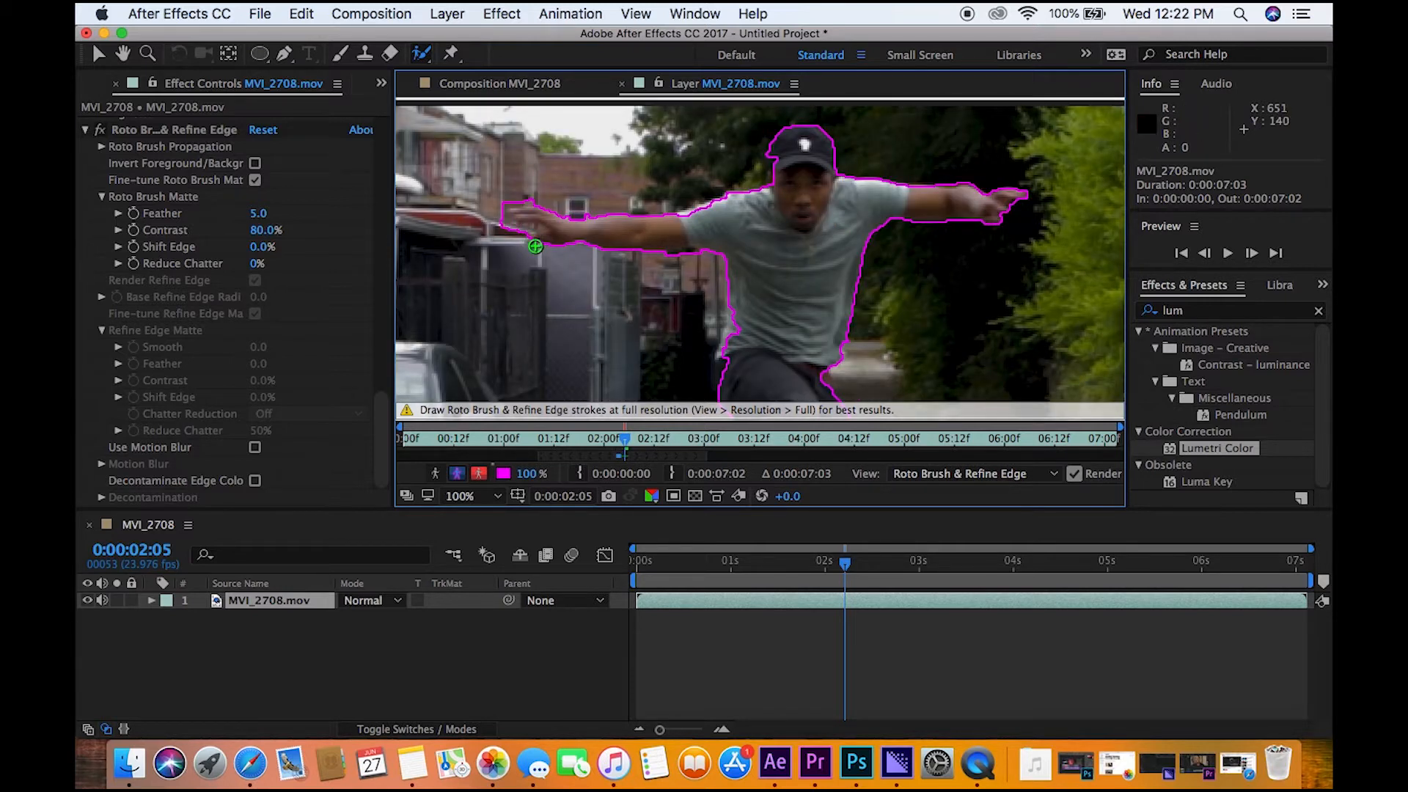
# Refine the Roto Brush edge around the building-side hand and beneath that arm near the armpit at 0:00:02:05
pyautogui.moveTo(500, 235); pyautogui.dragTo(501, 233)
pyautogui.moveTo(687, 258); pyautogui.dragTo(683, 258)
pyautogui.keyDown('alt'); pyautogui.click(675, 258); pyautogui.keyUp('alt')
# Add the missing edges of the shirt's waist and both hips to the Roto Brush selection at 0:00:02:05
pyautogui.press('space')
pyautogui.moveTo(947, 305); pyautogui.dragTo(887, 195)
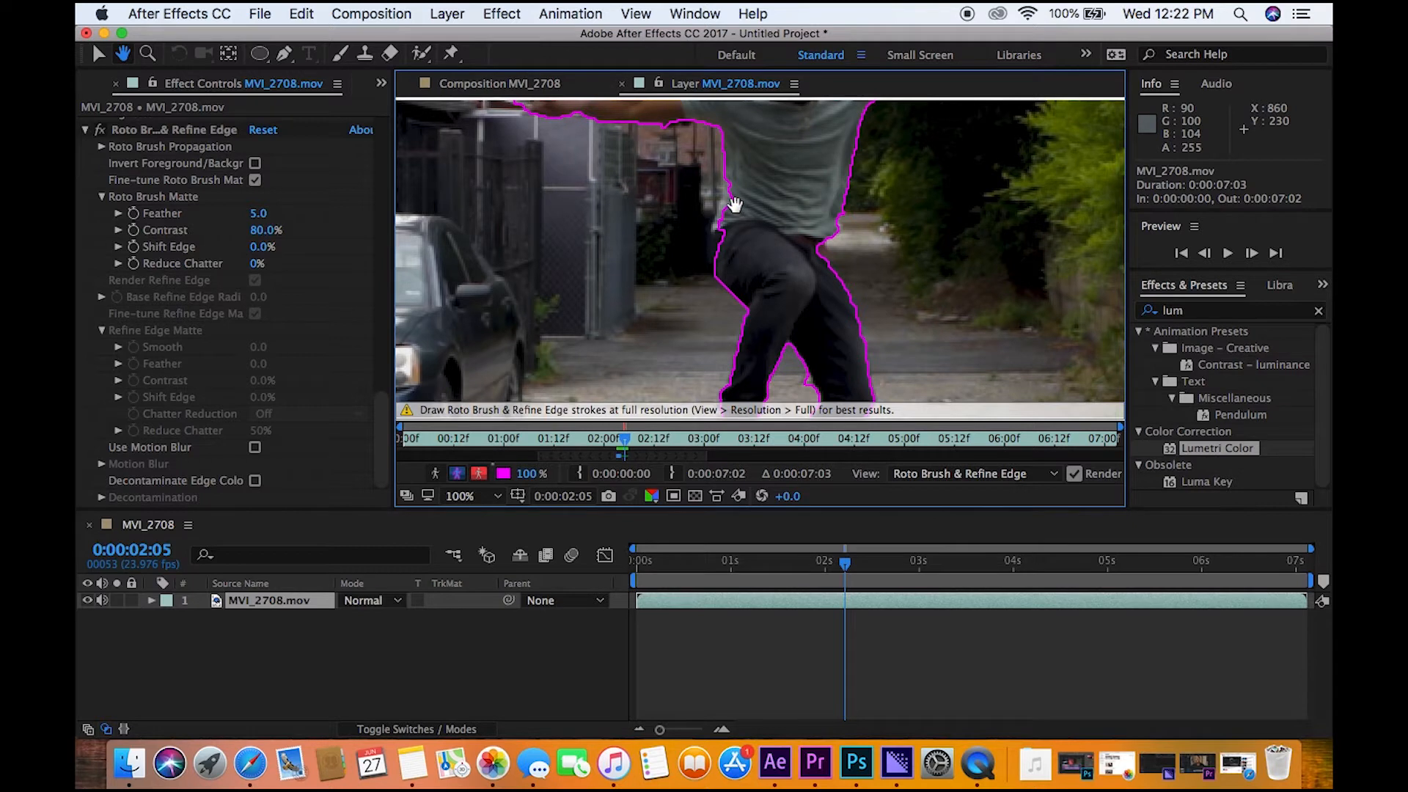
pyautogui.moveTo(729, 220); pyautogui.dragTo(729, 220)
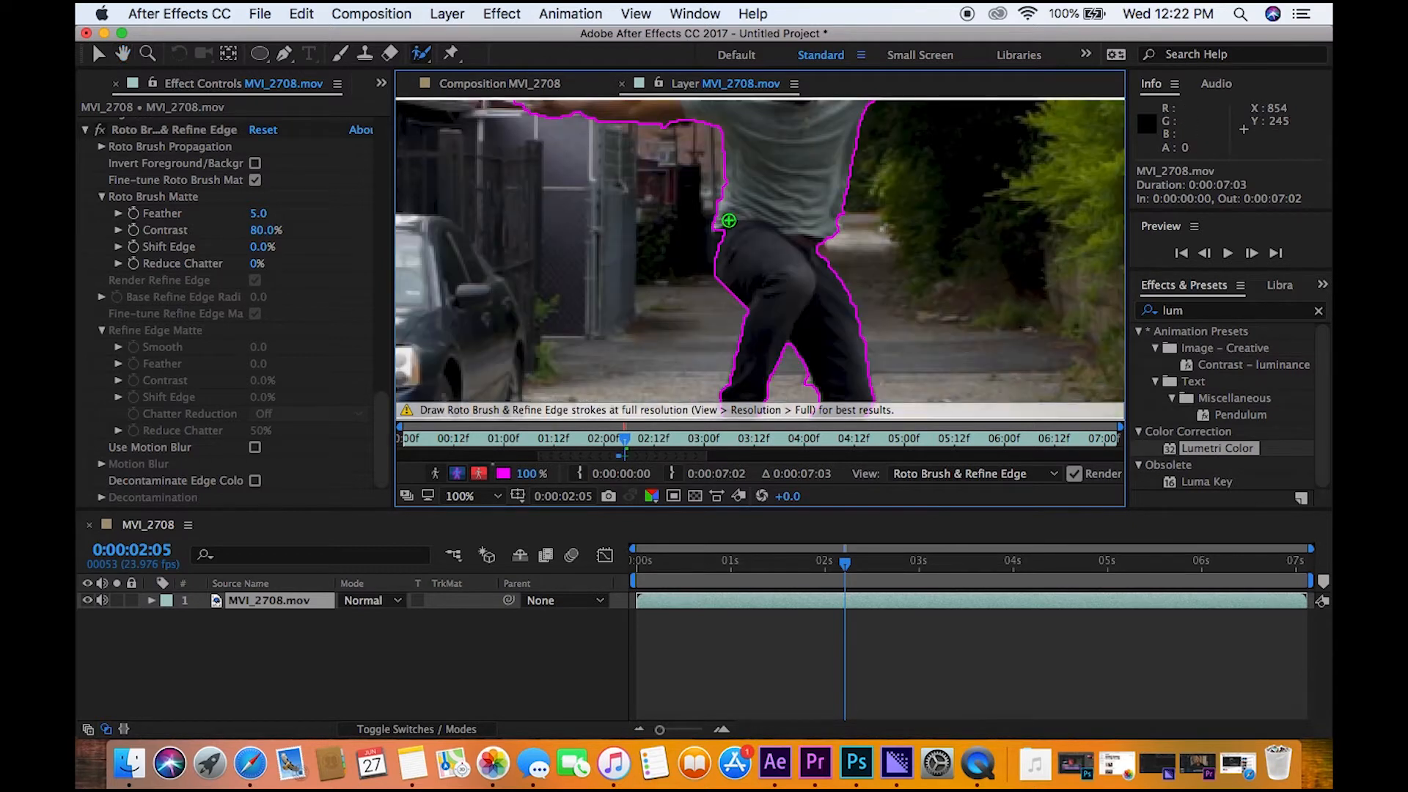
pyautogui.moveTo(720, 246); pyautogui.dragTo(723, 252)
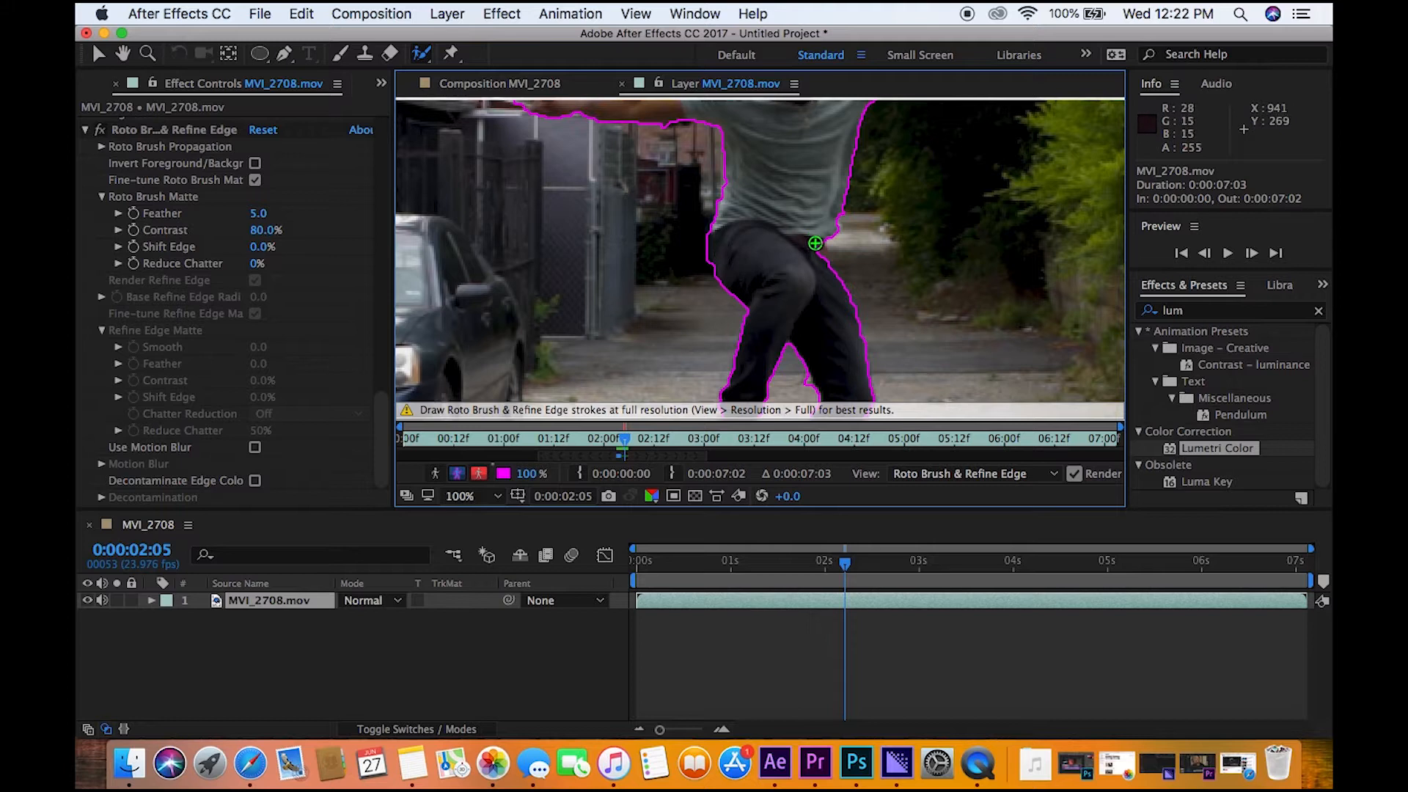
pyautogui.moveTo(821, 251); pyautogui.dragTo(827, 266)
# Remove the stray pavement between the legs from the selection and add the raised boot's missing sole edge
pyautogui.moveTo(915, 326); pyautogui.dragTo(896, 171)
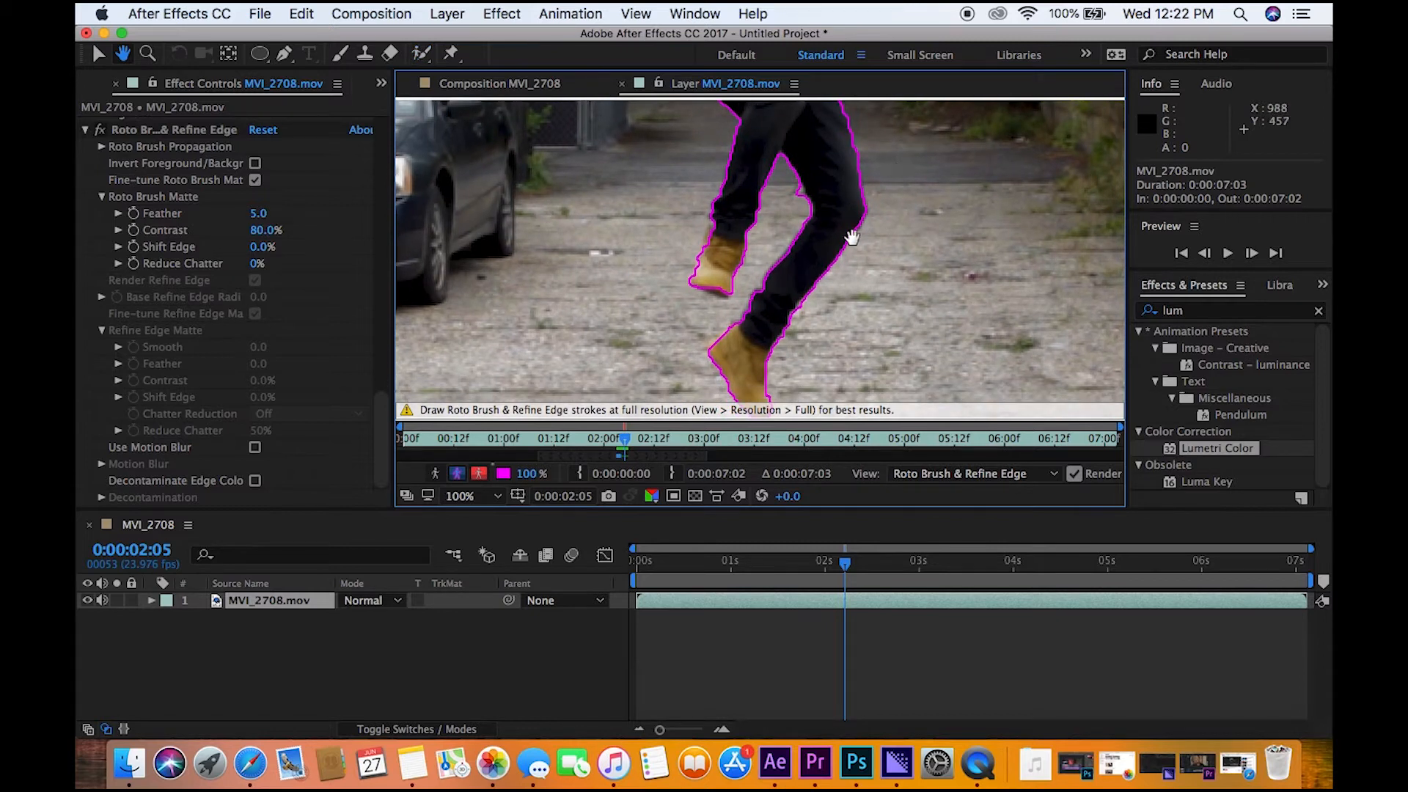
pyautogui.keyDown('alt'); pyautogui.click(800, 194); pyautogui.keyUp('alt')
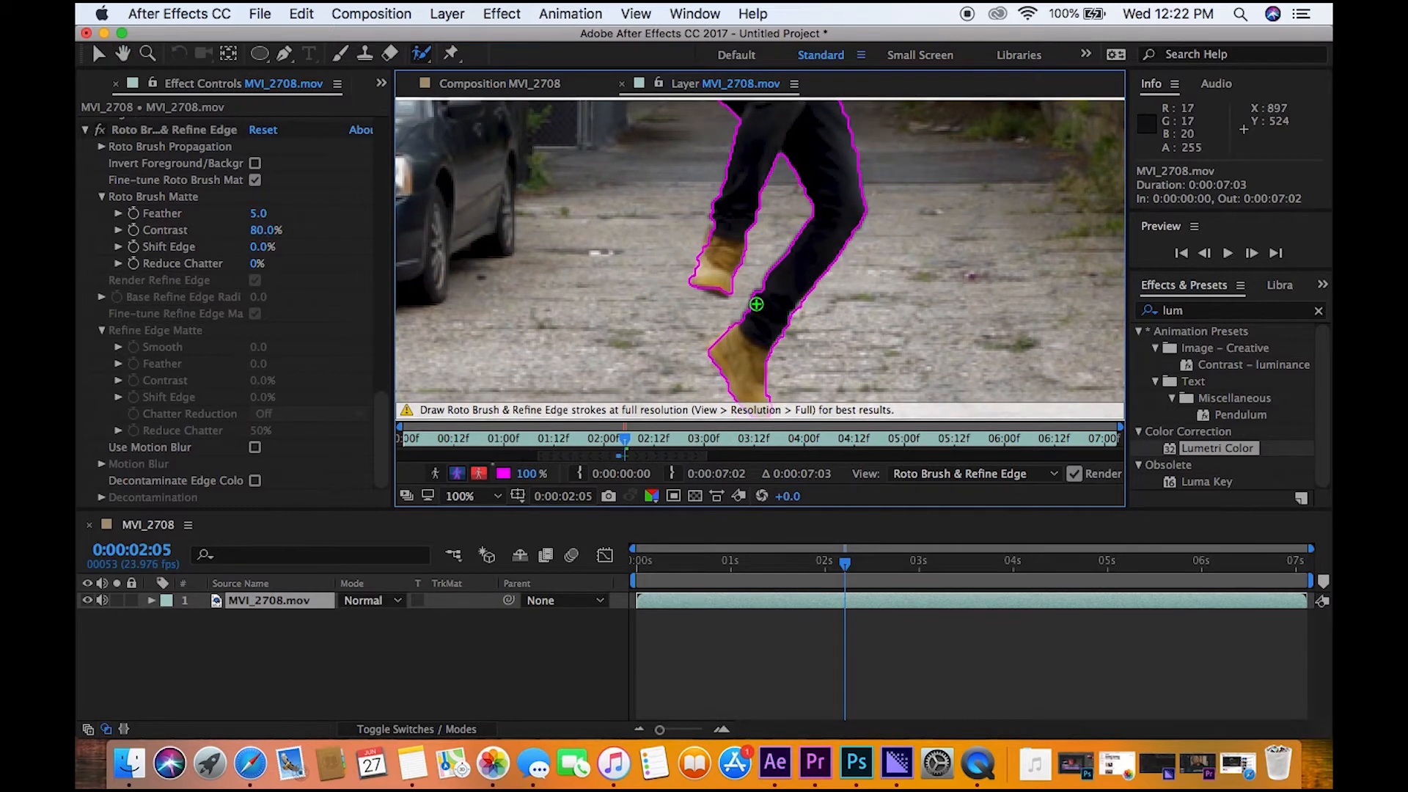
pyautogui.click(725, 293)
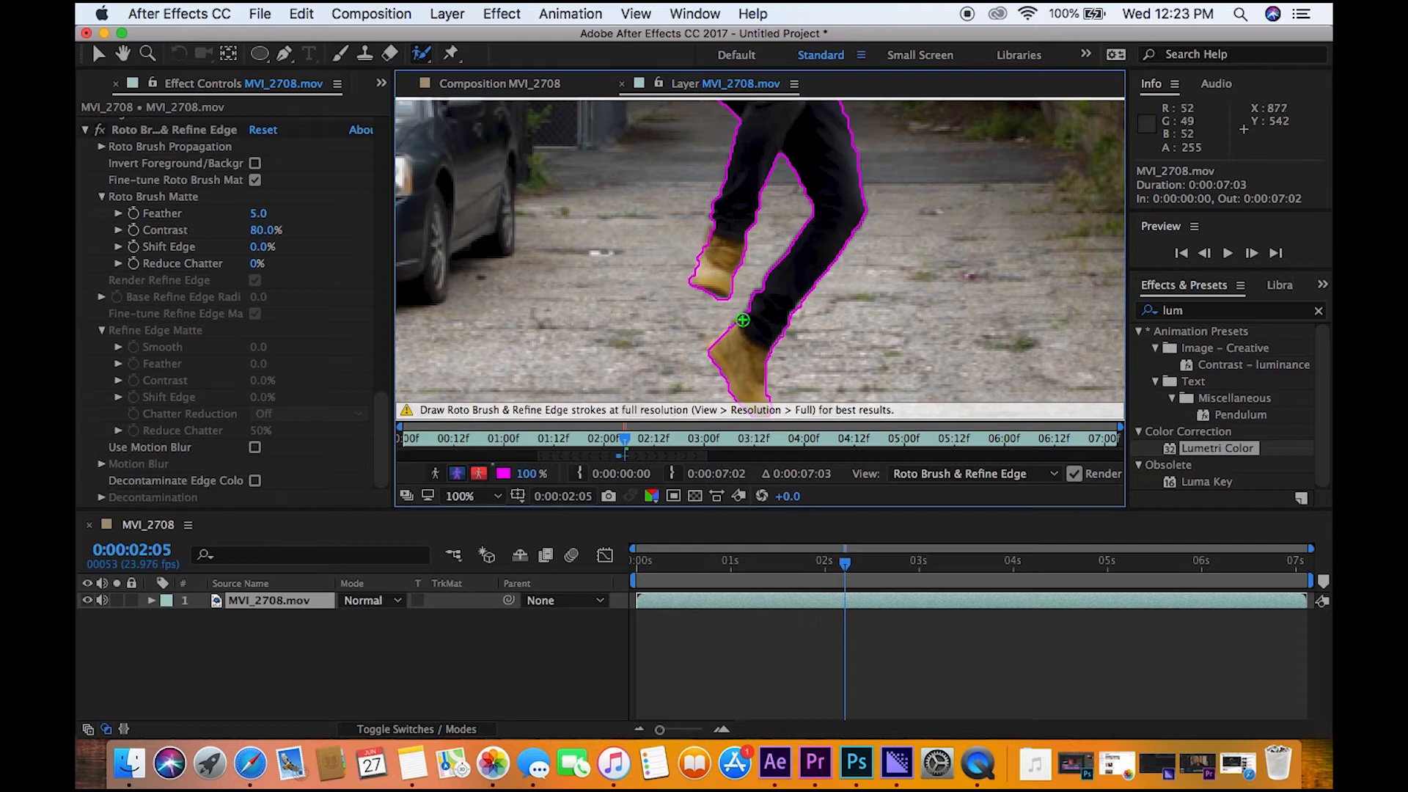
# Refine the Roto Brush outline along both sides of the shirt so it follows the torso at 0:00:02:05
pyautogui.moveTo(864, 367)
pyautogui.mouseDown()
pyautogui.moveTo(861, 256)
pyautogui.moveTo(853, 363)
pyautogui.mouseUp()
pyautogui.moveTo(853, 284); pyautogui.dragTo(847, 361)
pyautogui.moveTo(880, 176); pyautogui.dragTo(875, 376)
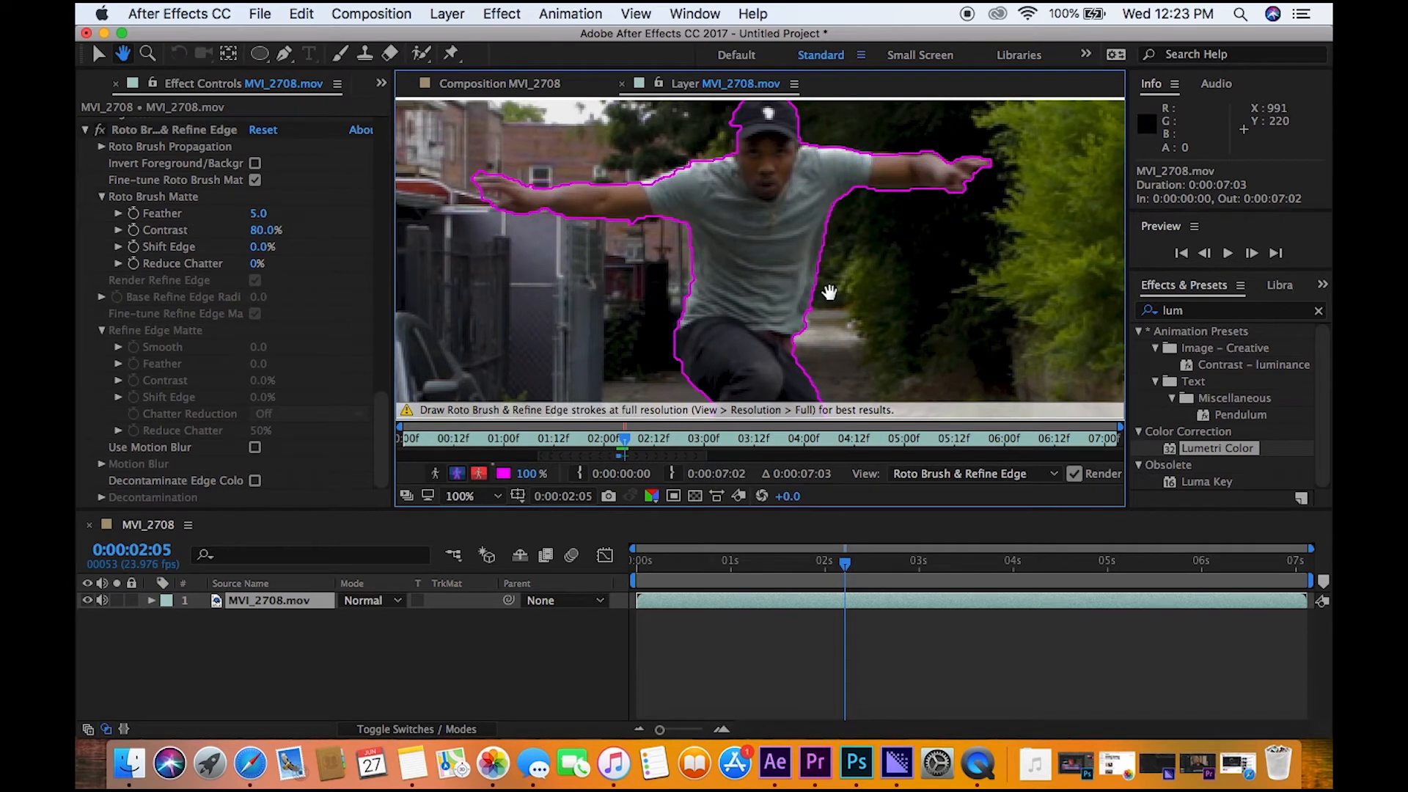
pyautogui.moveTo(824, 265); pyautogui.dragTo(811, 290)
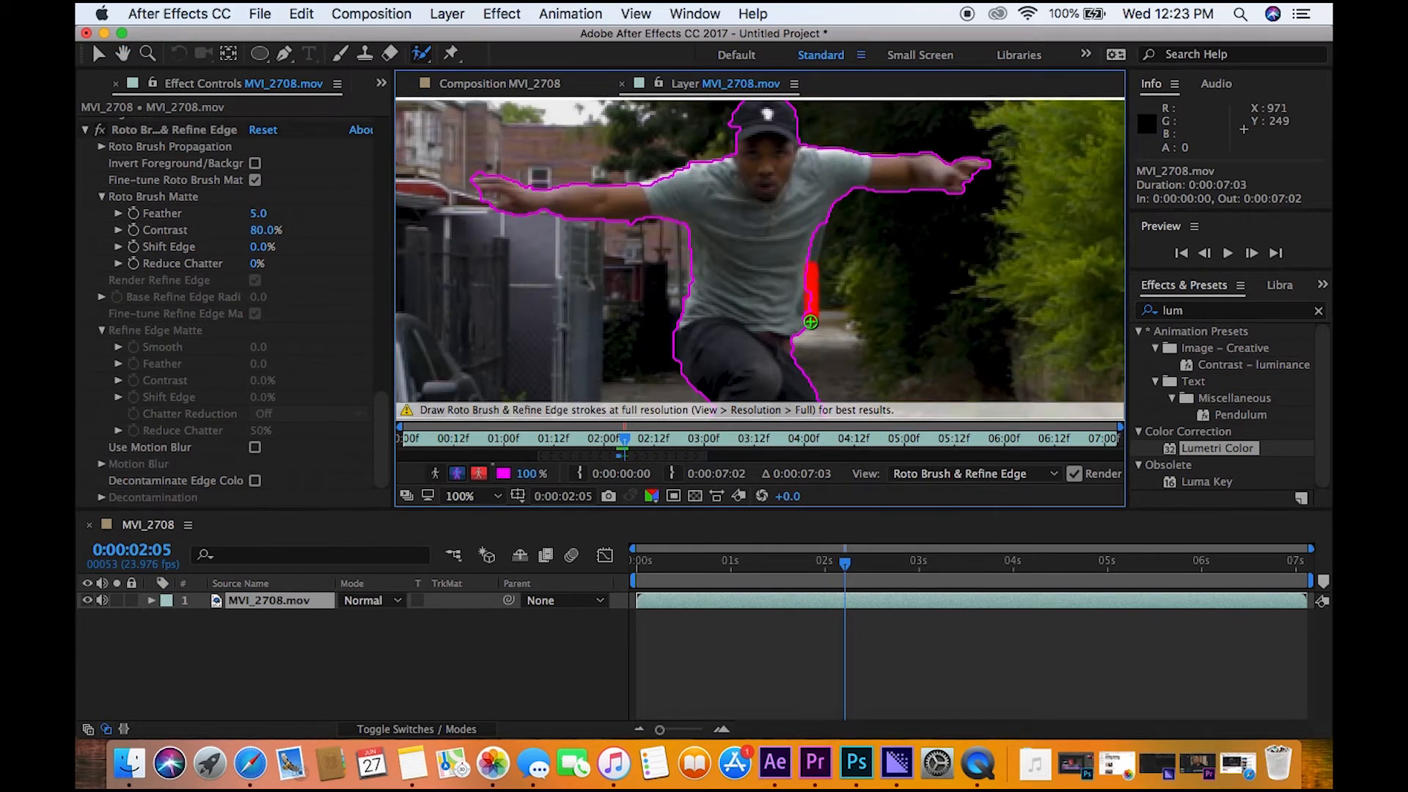
pyautogui.moveTo(807, 266); pyautogui.dragTo(807, 261)
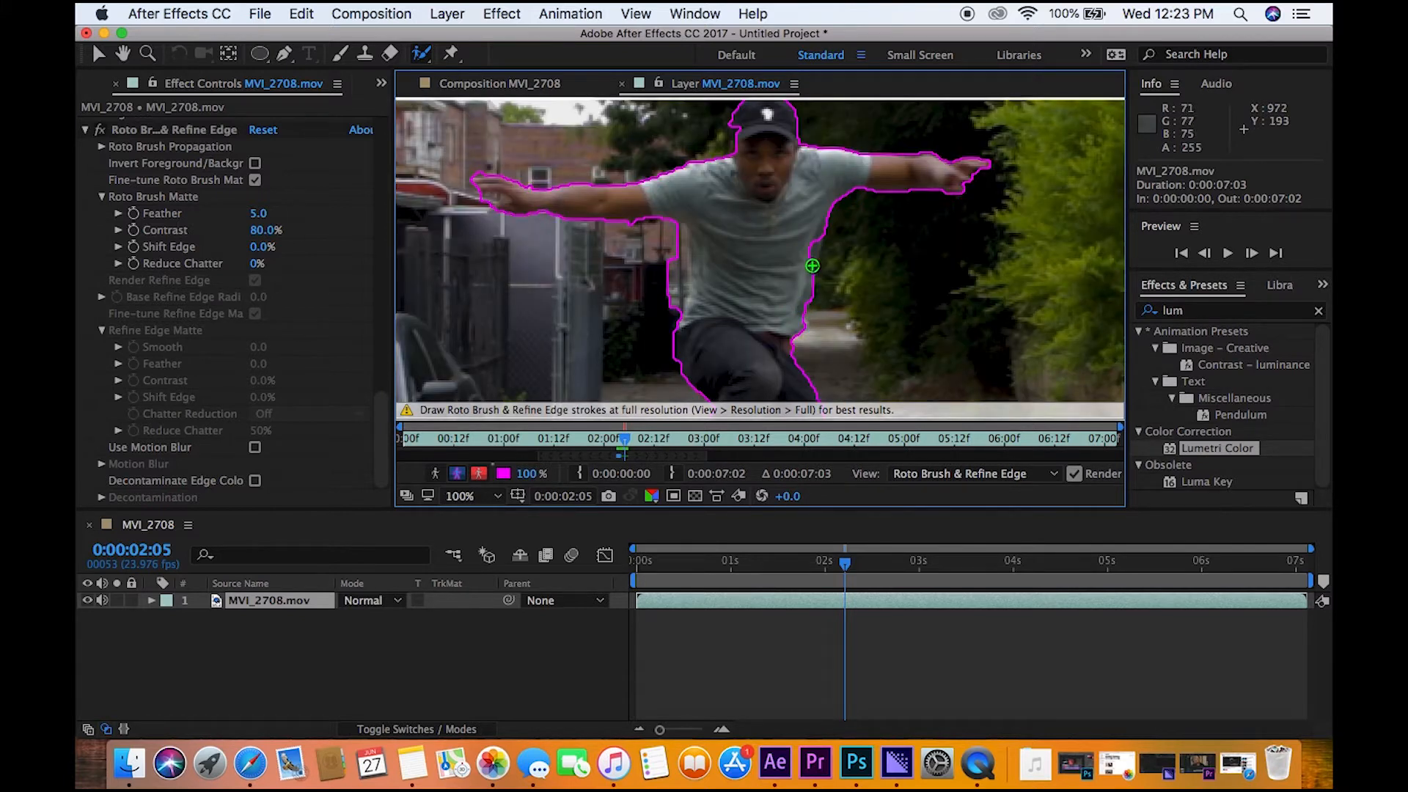
pyautogui.click(814, 253)
pyautogui.moveTo(675, 258); pyautogui.dragTo(673, 302)
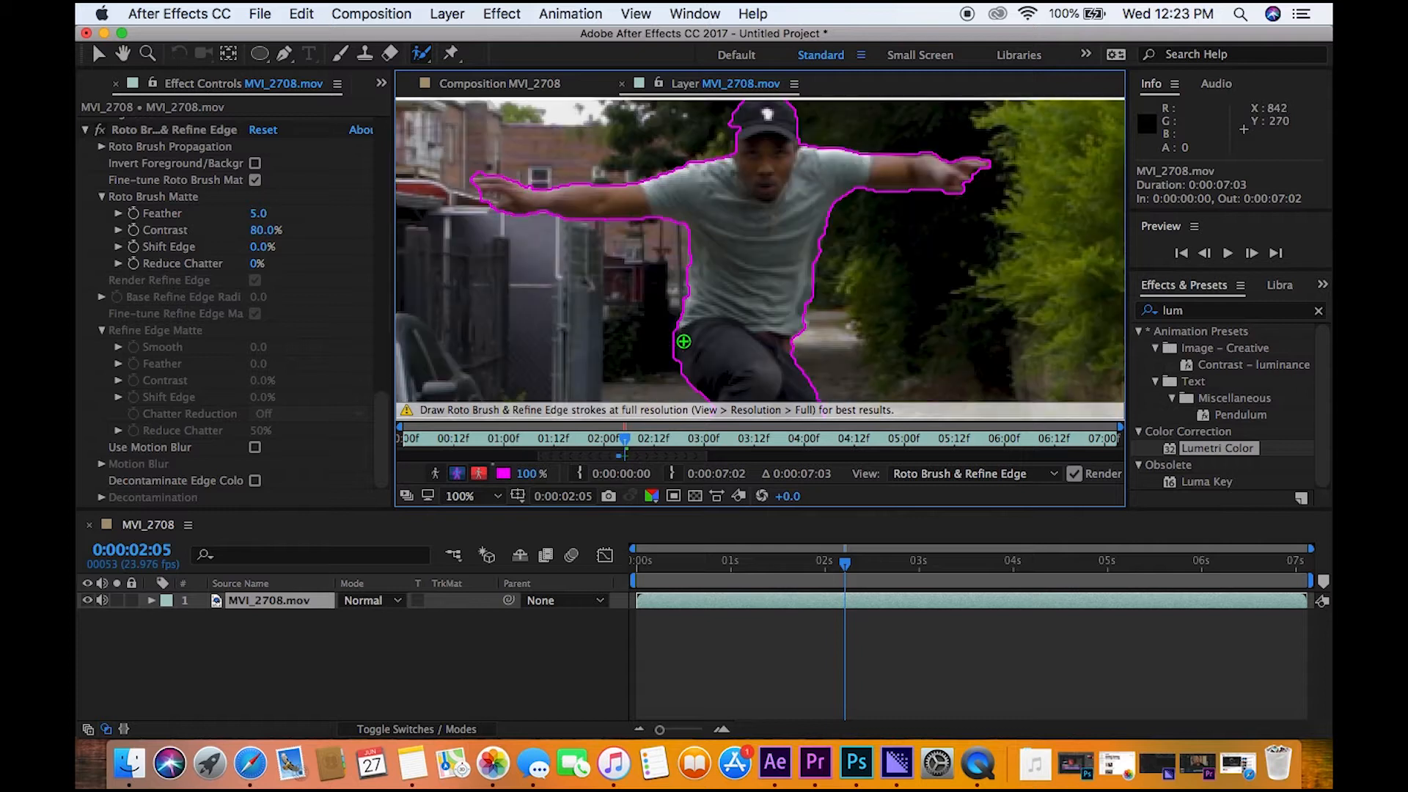
# Exclude the background above the building-side hand and beside the head, keeping the edge of the face and cap selected
pyautogui.keyDown('alt'); pyautogui.click(477, 168); pyautogui.keyUp('alt')
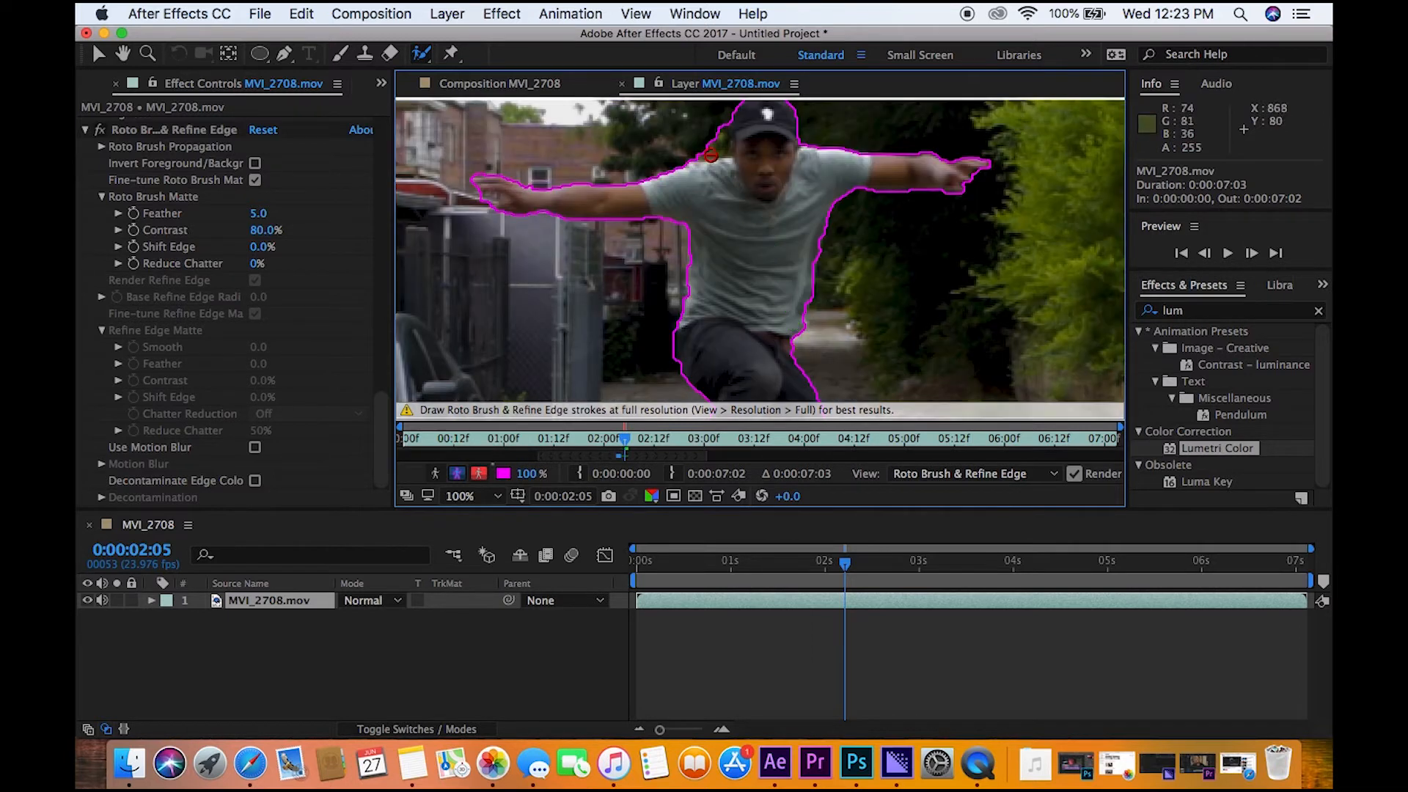
pyautogui.keyDown('alt'); pyautogui.click(724, 148); pyautogui.keyUp('alt')
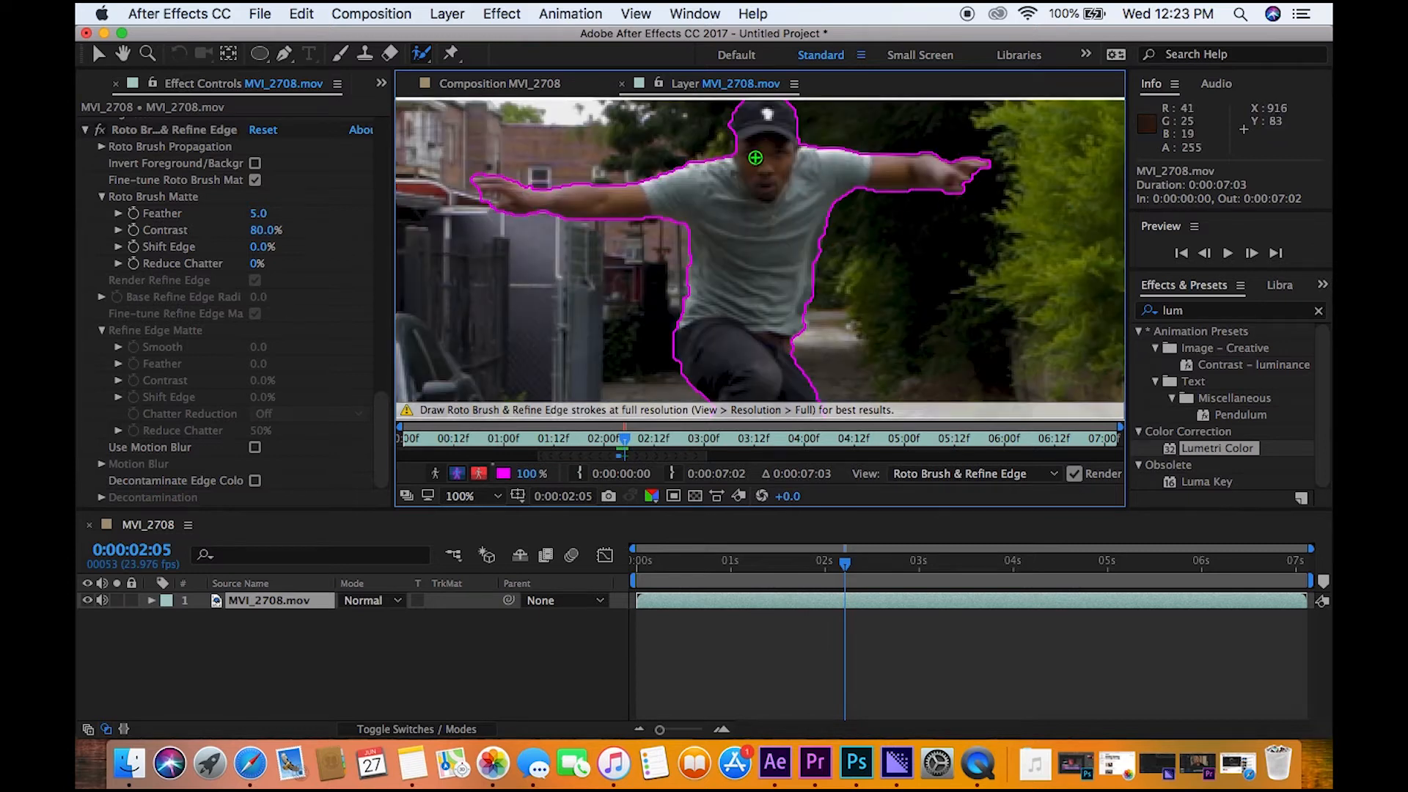
pyautogui.click(742, 143)
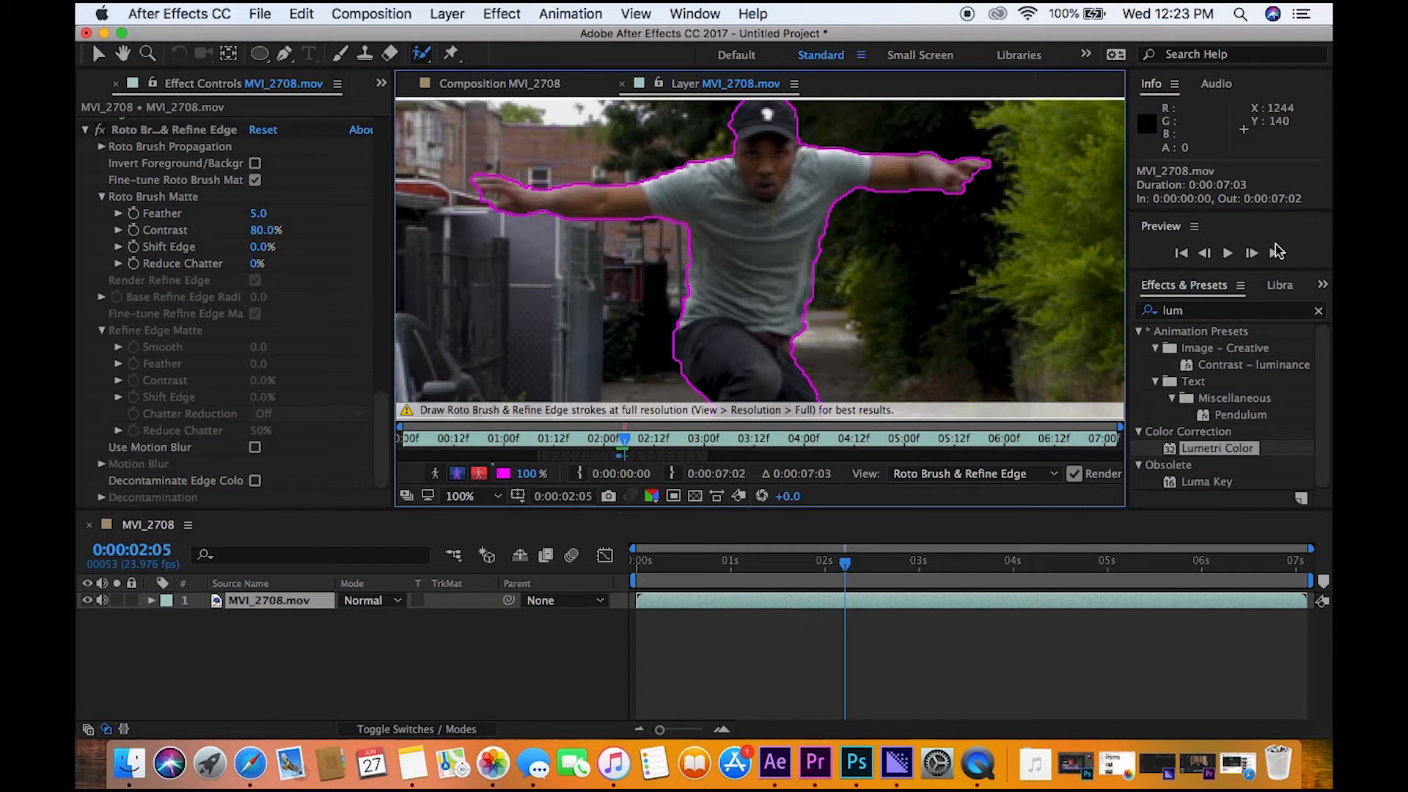
# Advance one frame to 0:00:02:06 and correct the selection around both hands and the building-side armpit
pyautogui.click(1257, 254)
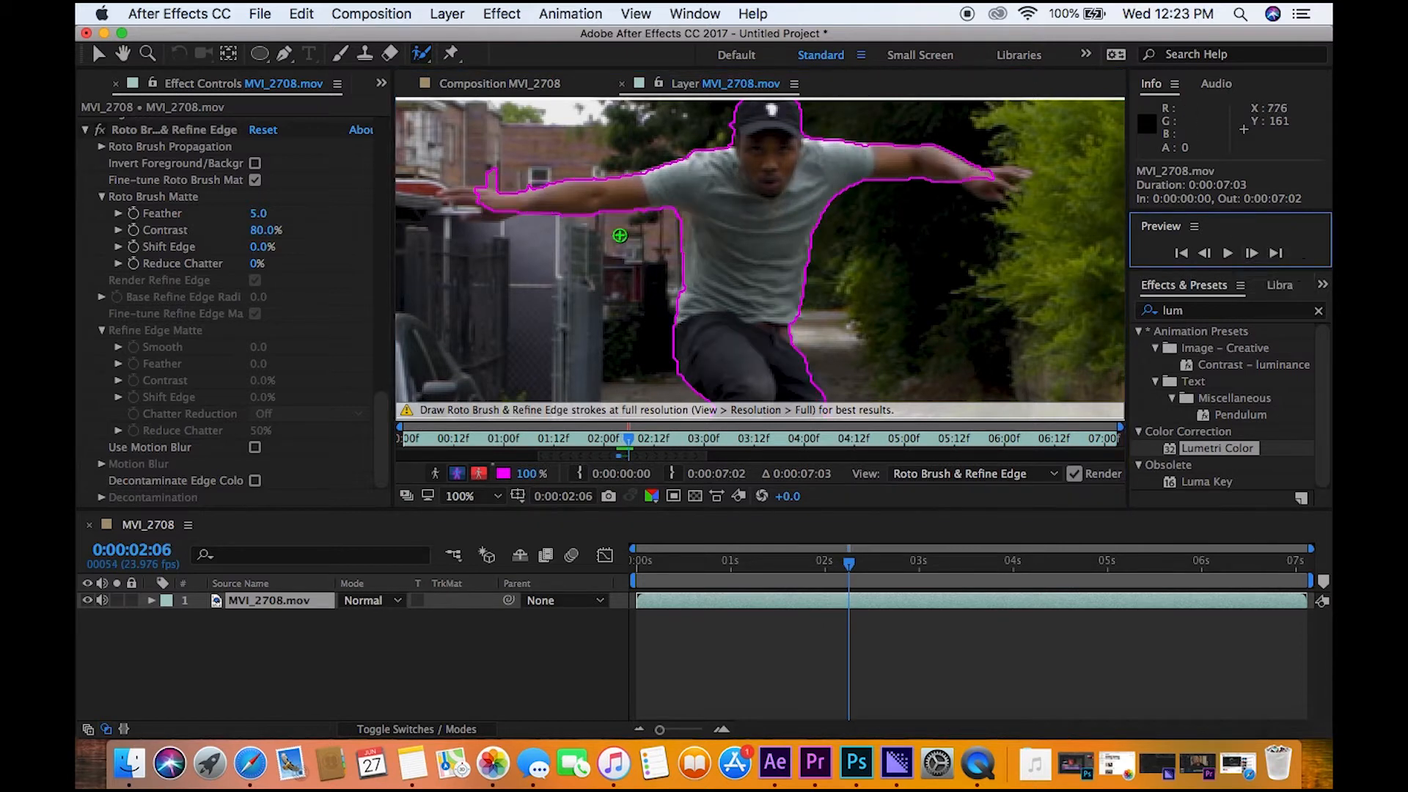
pyautogui.keyDown('alt'); pyautogui.click(493, 176); pyautogui.keyUp('alt')
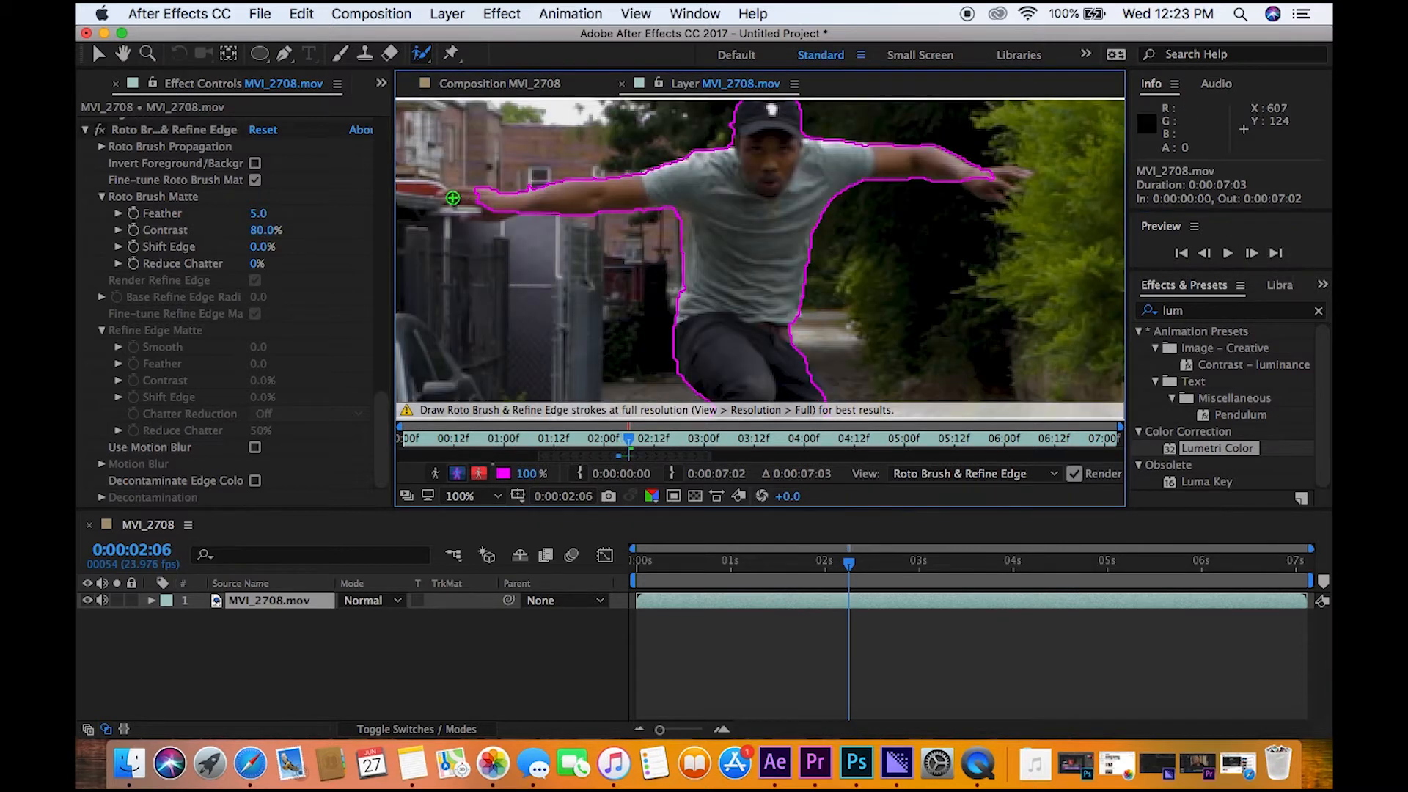
pyautogui.moveTo(478, 198); pyautogui.dragTo(479, 198)
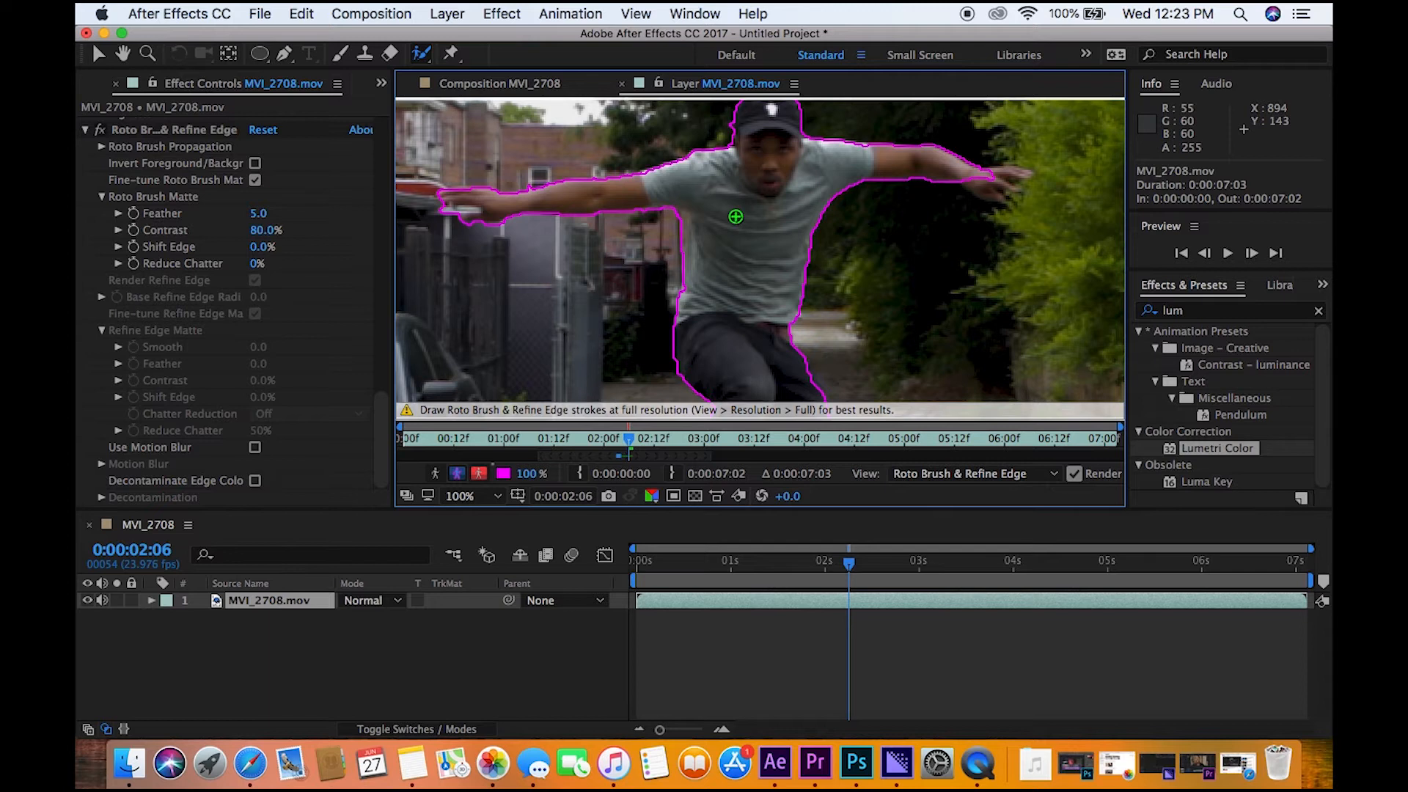
pyautogui.moveTo(673, 248)
pyautogui.mouseDown()
pyautogui.moveTo(682, 230)
pyautogui.moveTo(700, 252)
pyautogui.mouseUp()
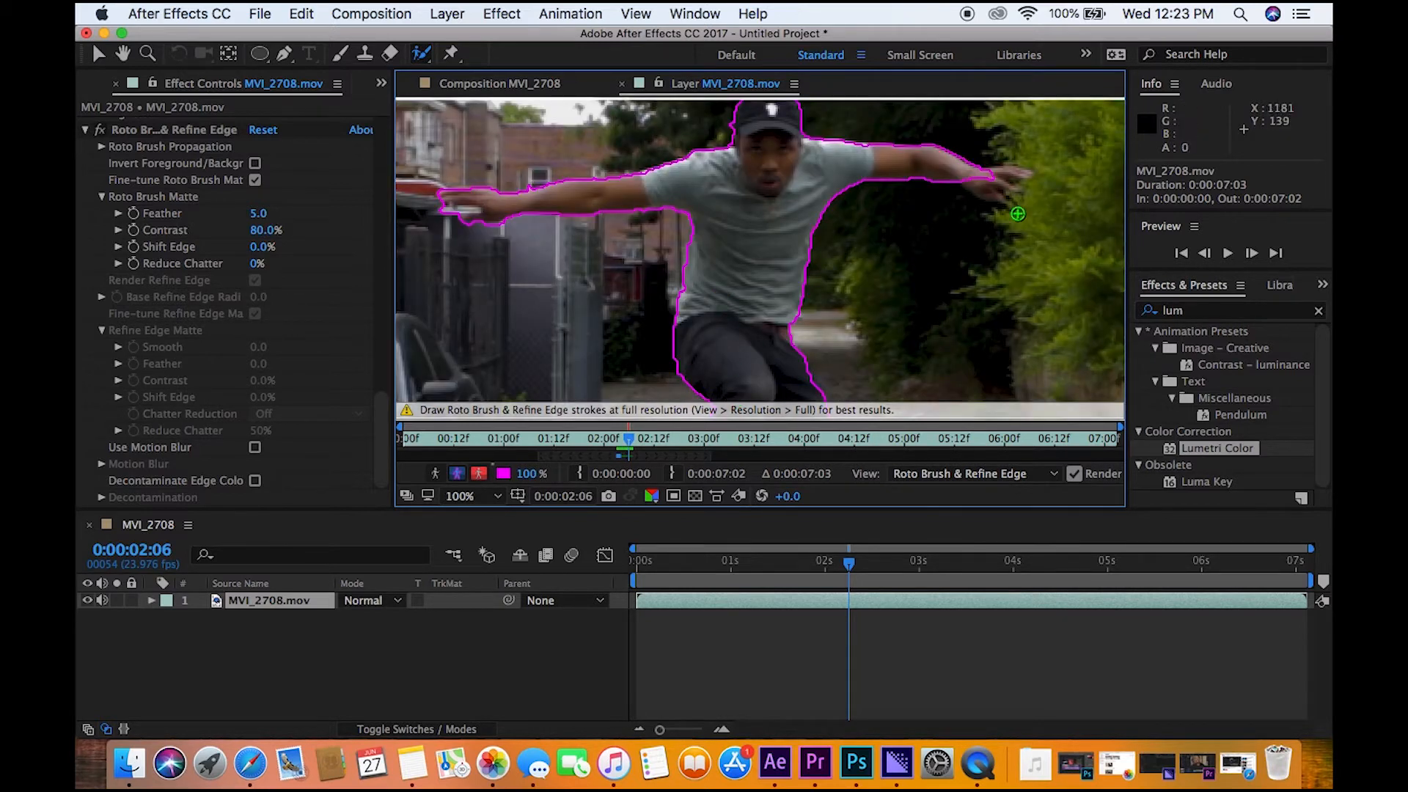
pyautogui.moveTo(1024, 175); pyautogui.dragTo(1006, 182)
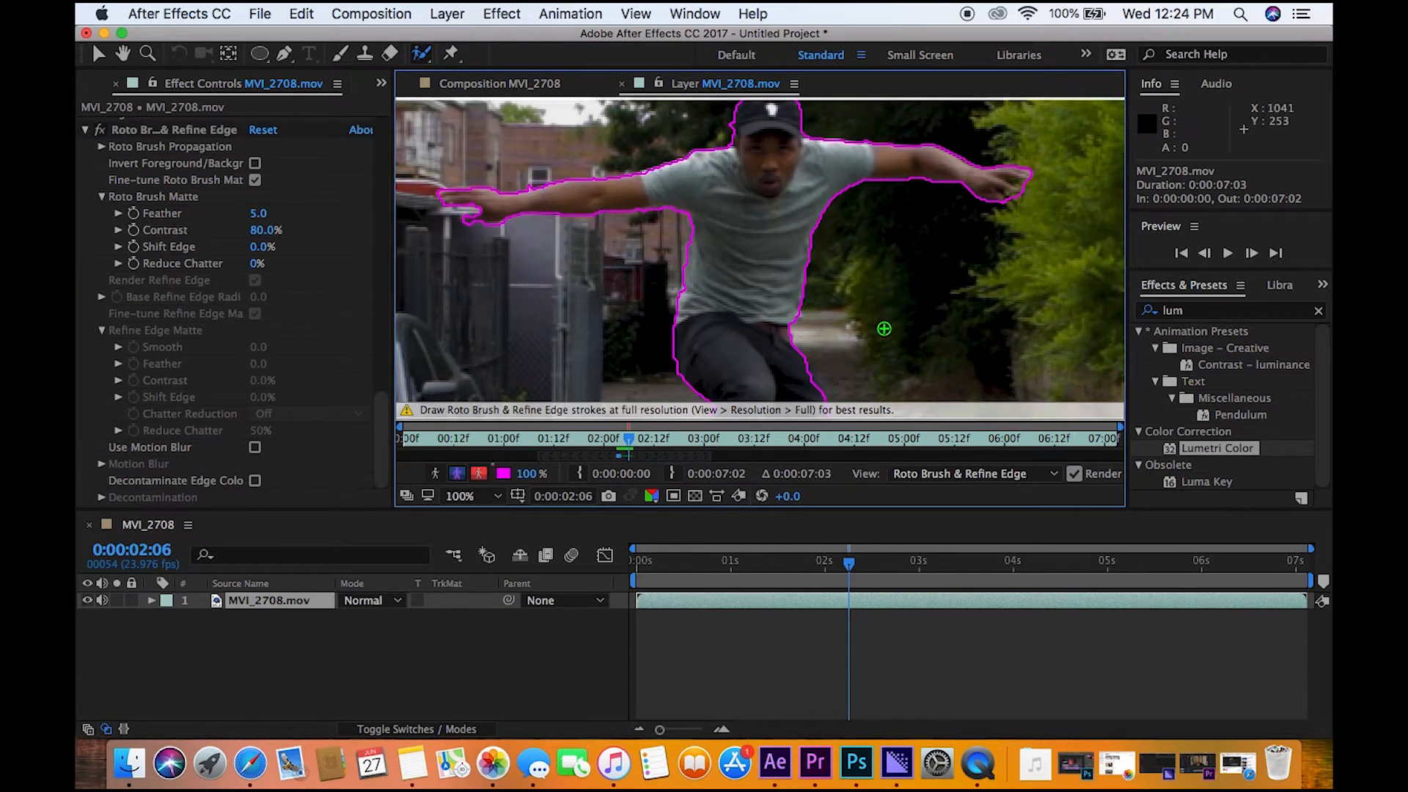
# Add the missing part of the raised boot to the Roto Brush selection at 0:00:02:06
pyautogui.press('space')
pyautogui.moveTo(912, 336); pyautogui.dragTo(911, 5)
pyautogui.moveTo(693, 242); pyautogui.dragTo(677, 238)
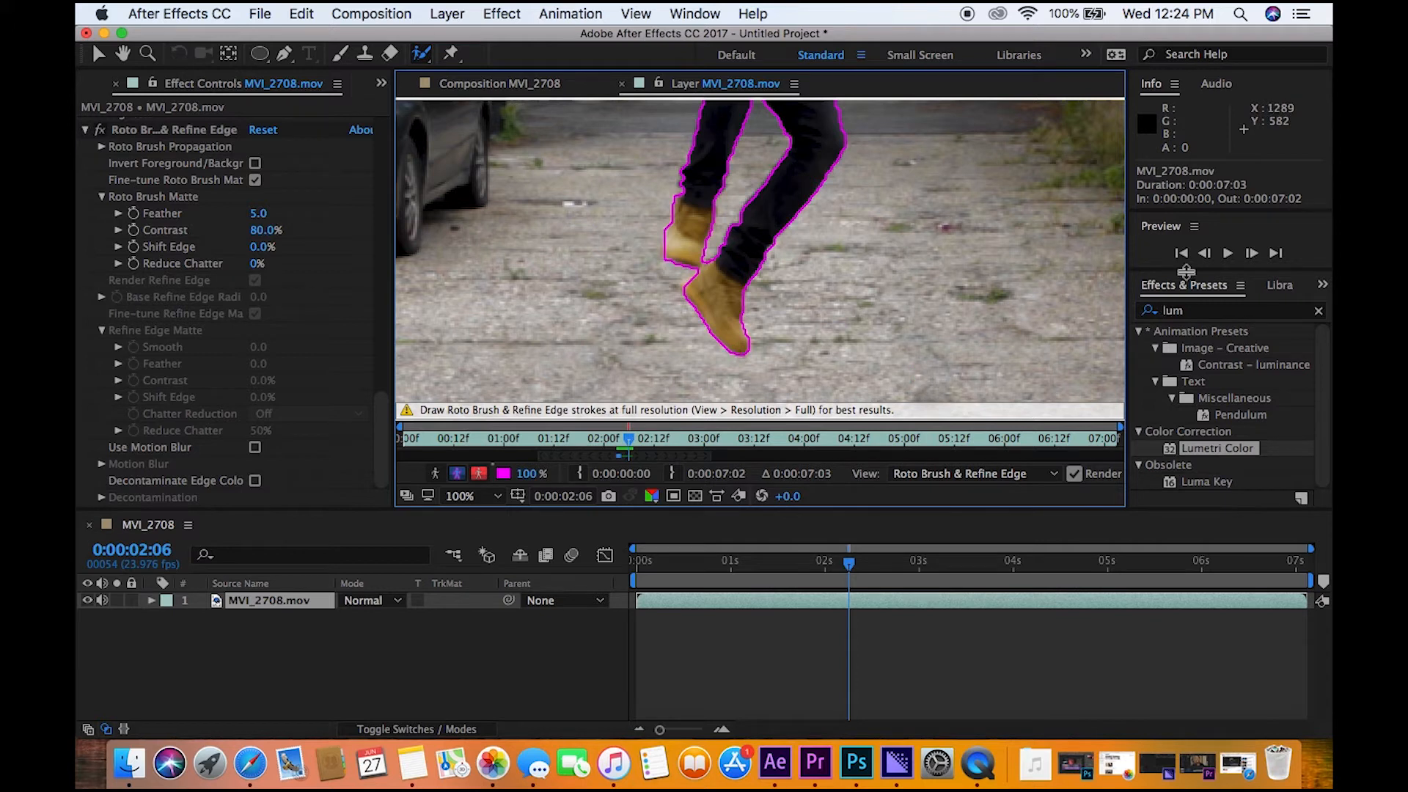
# Advance one frame to 0:00:02:07 and add the missing part of the rear boot to the selection
pyautogui.click(1257, 254)
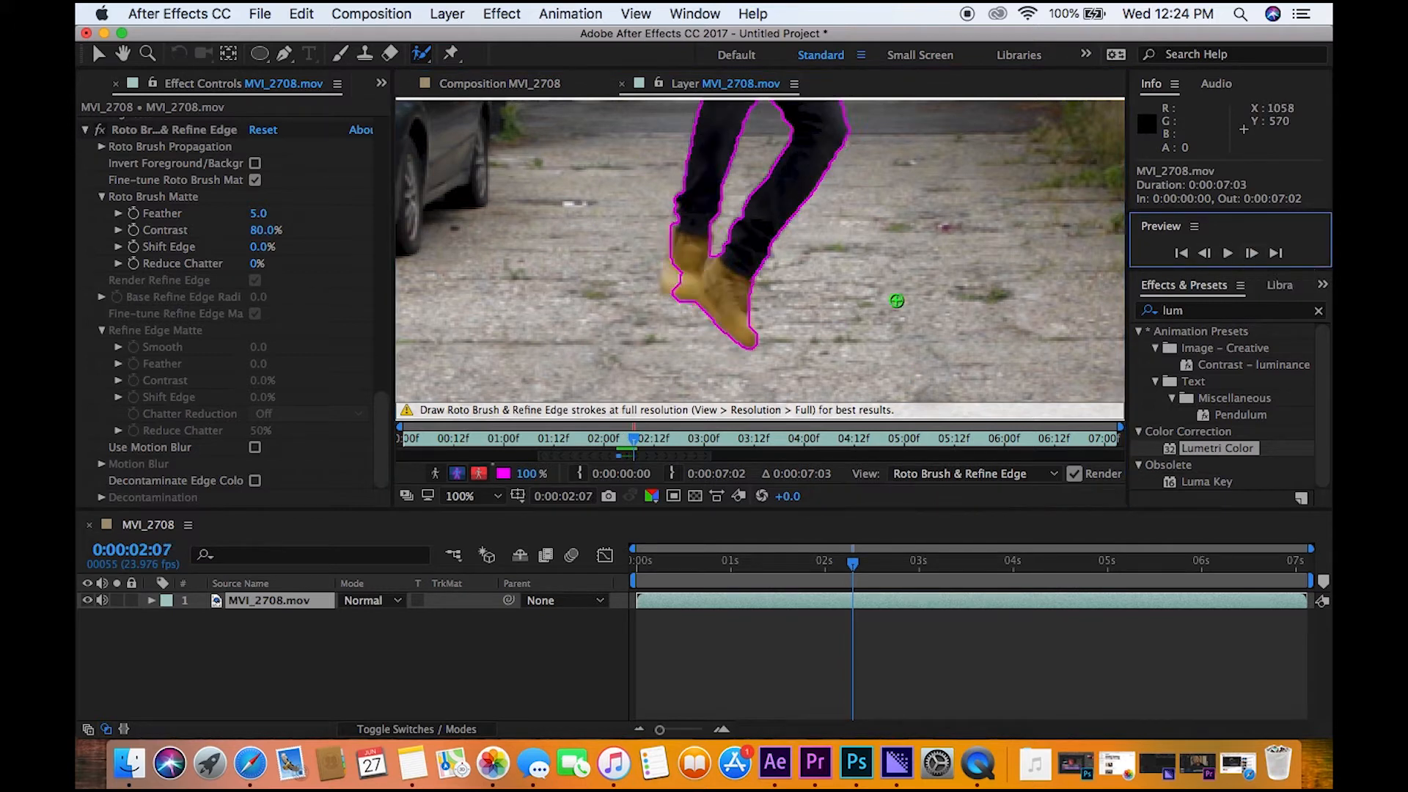
pyautogui.moveTo(700, 282); pyautogui.dragTo(670, 296)
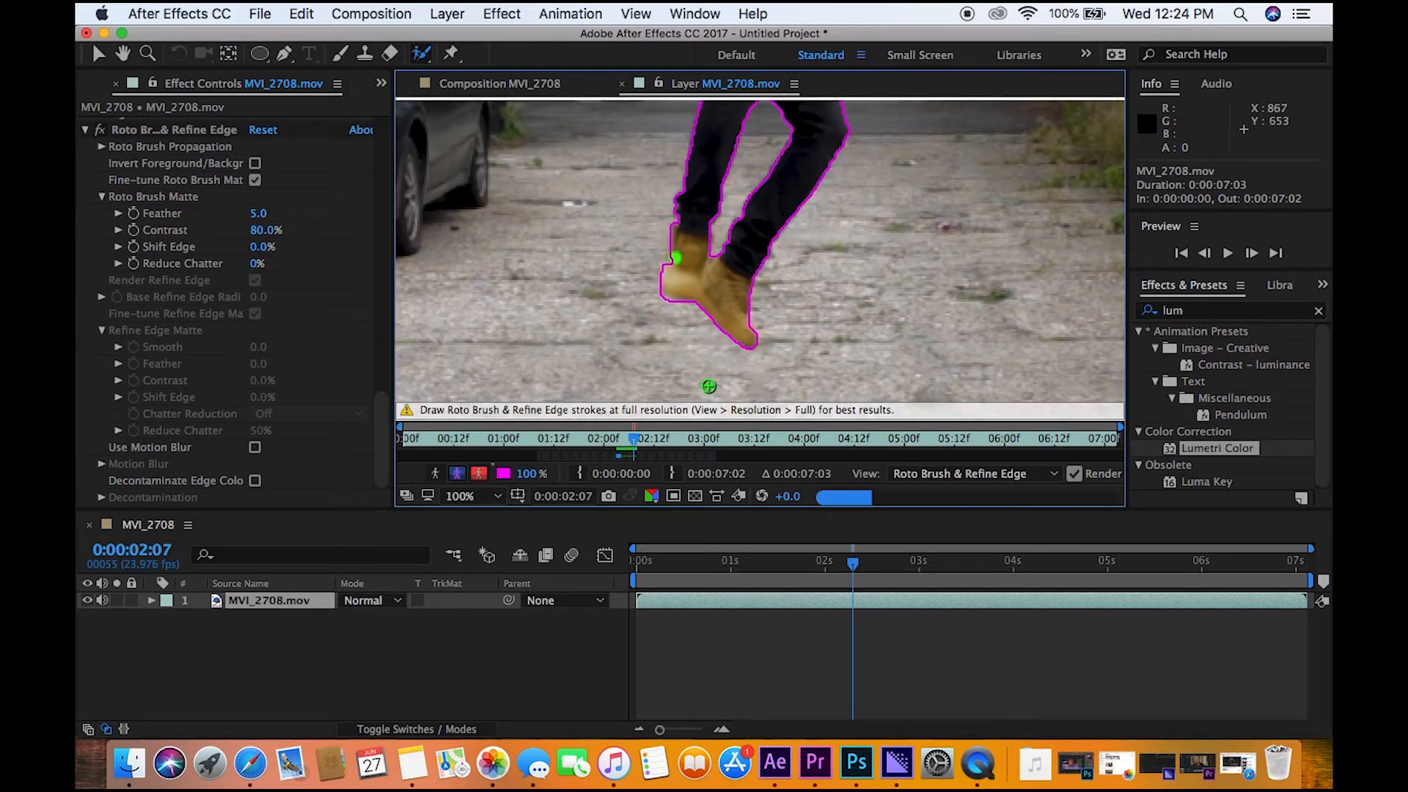
# Add the missing fingers of the foliage-side hand to the Roto Brush selection at 0:00:02:07
pyautogui.press('space')
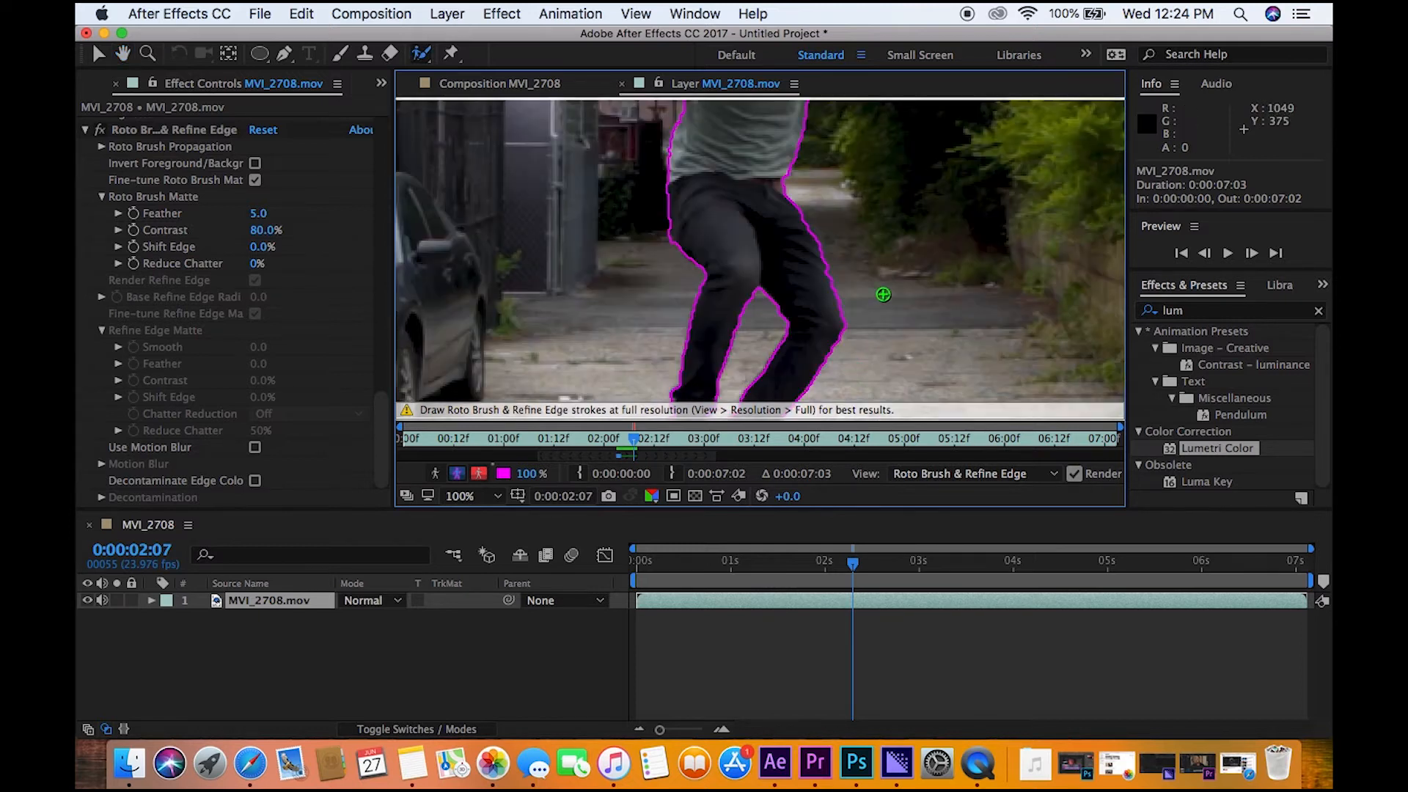
pyautogui.press('space')
pyautogui.moveTo(879, 199); pyautogui.dragTo(876, 389)
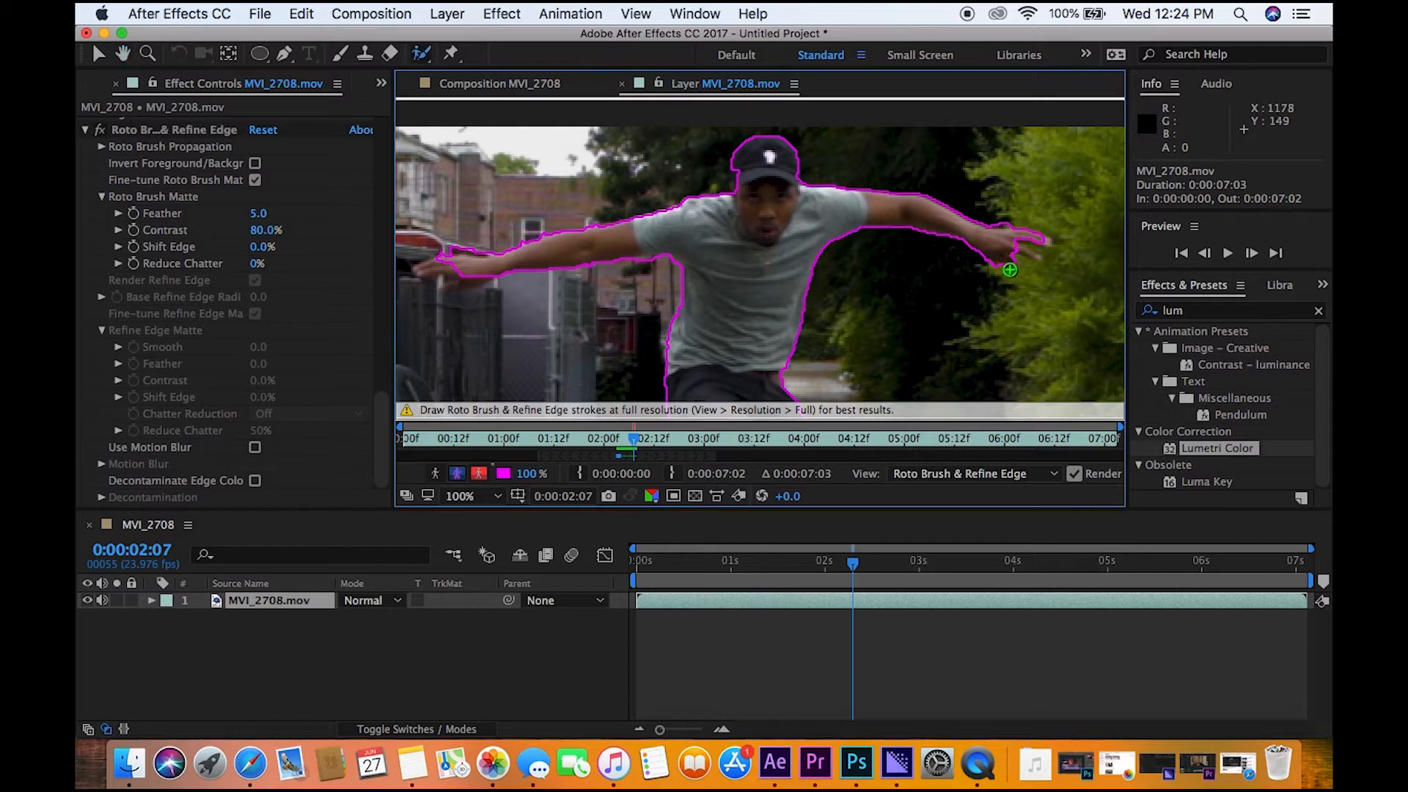
pyautogui.moveTo(1052, 256)
pyautogui.mouseDown()
pyautogui.moveTo(1002, 225)
pyautogui.moveTo(1053, 239)
pyautogui.mouseUp()
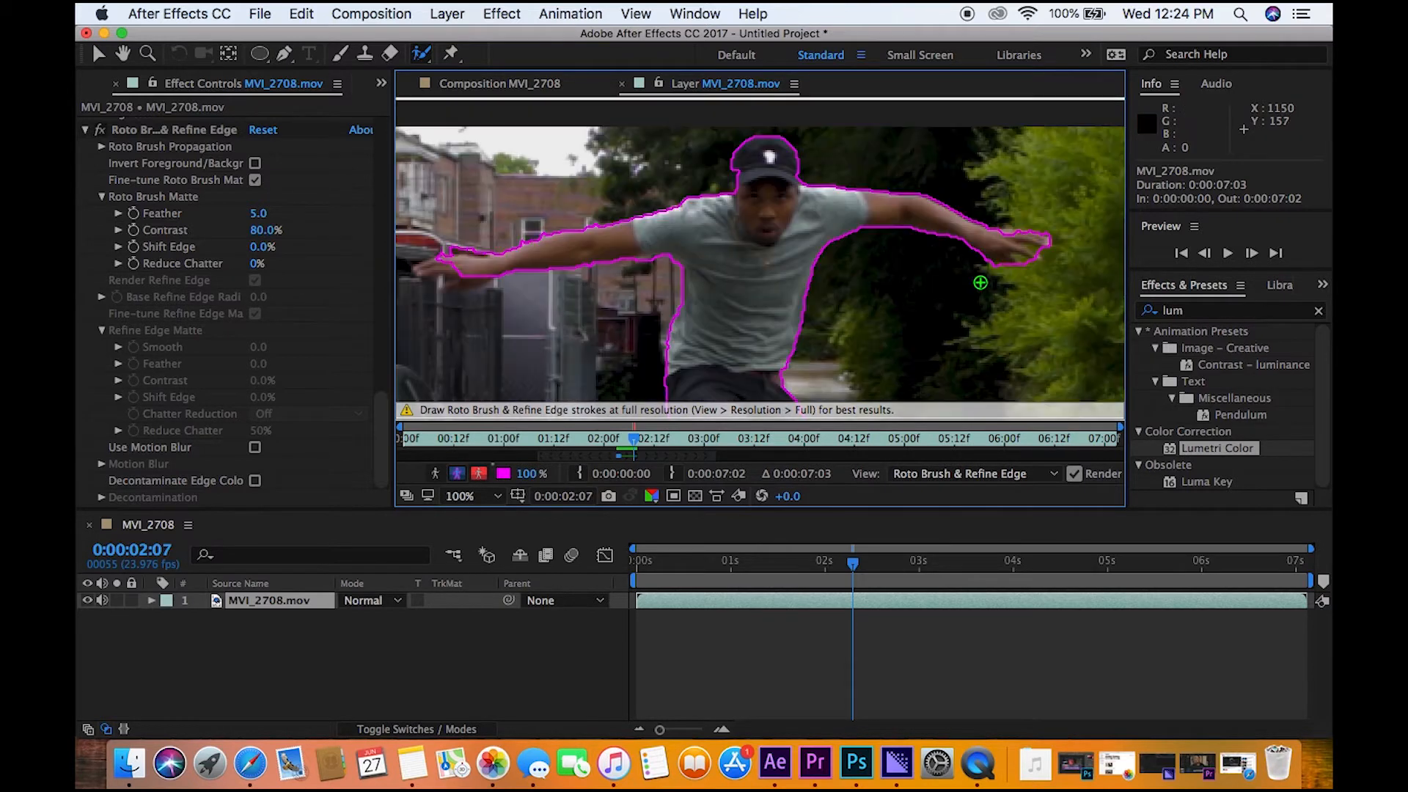
pyautogui.click(1009, 241)
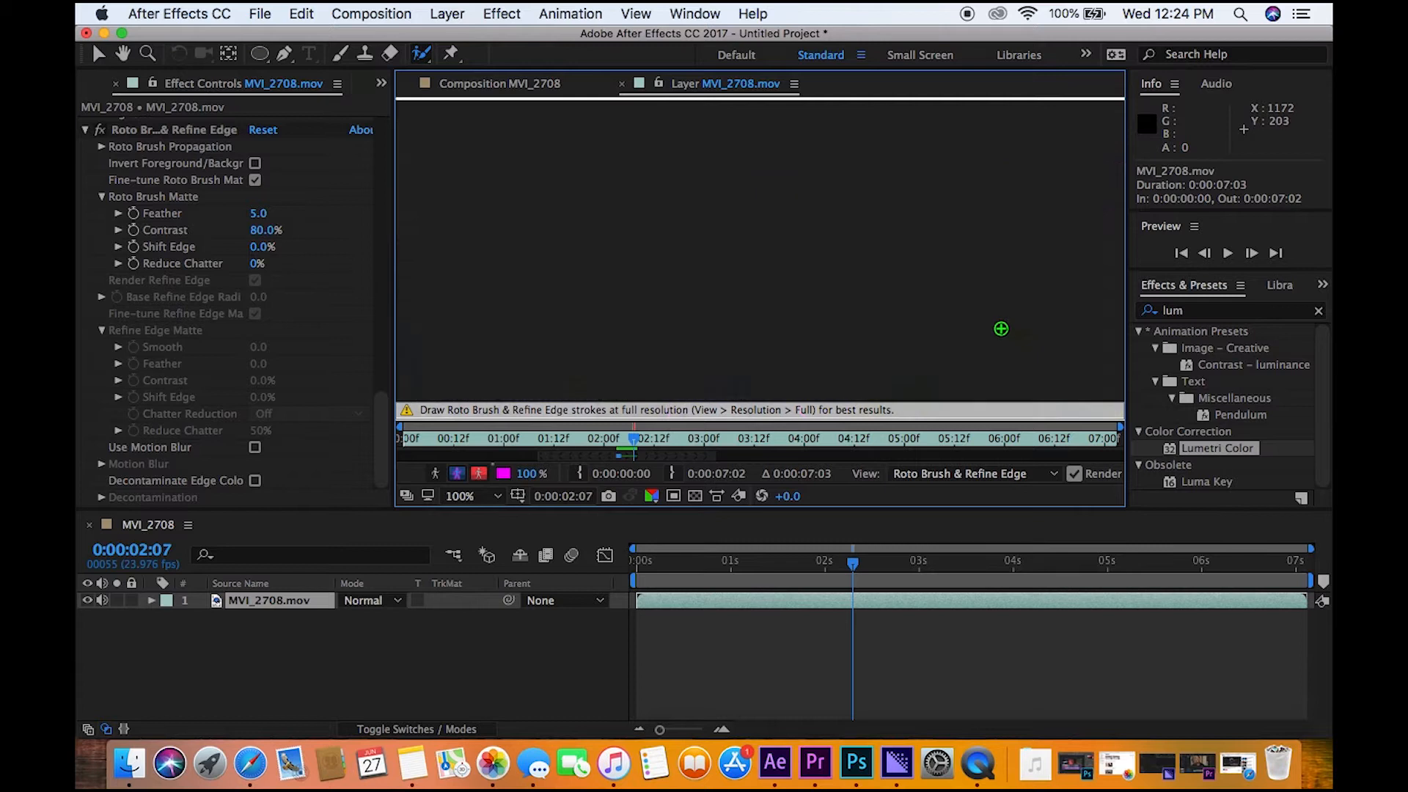
# Add the building-side hand's fingers to the selection and trim the surplus background around that hand and under the arm
pyautogui.click(437, 268)
pyautogui.moveTo(493, 284); pyautogui.dragTo(479, 284)
pyautogui.click(454, 290)
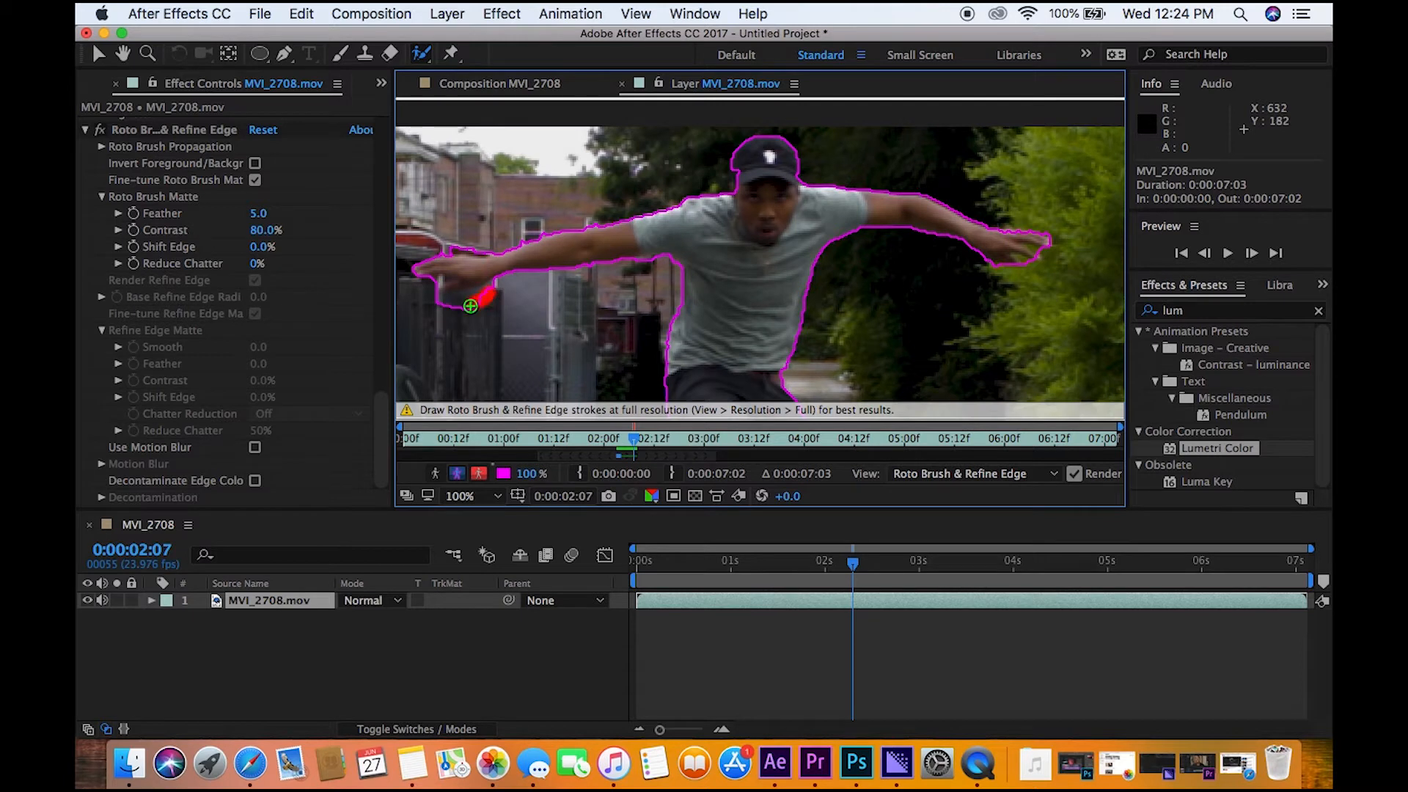
pyautogui.keyDown('alt'); pyautogui.moveTo(467, 305); pyautogui.dragTo(453, 306); pyautogui.keyUp('alt')
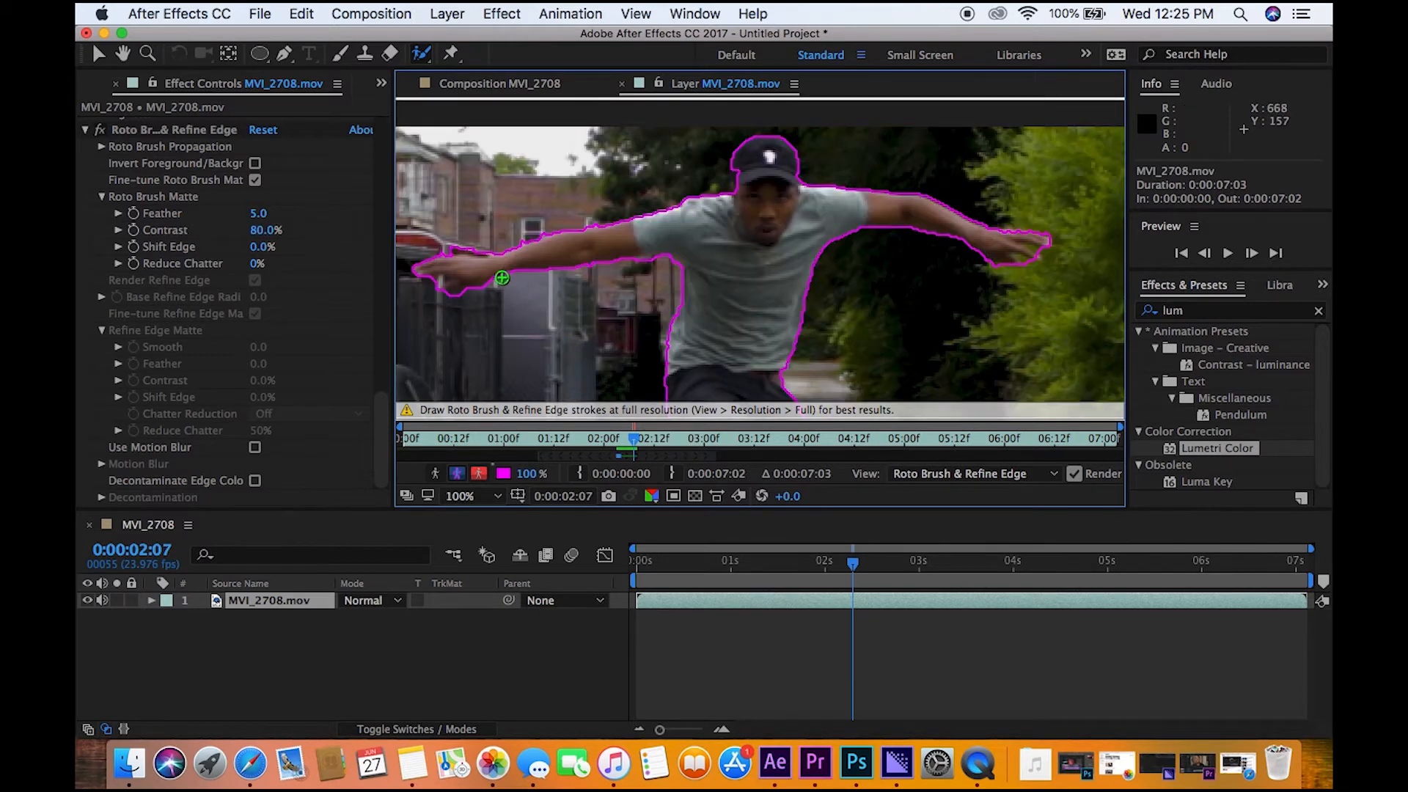
pyautogui.keyDown('alt'); pyautogui.click(473, 251); pyautogui.keyUp('alt')
pyautogui.keyDown('alt'); pyautogui.click(647, 264); pyautogui.keyUp('alt')
# Advance one frame to 0:00:02:08 and include the lower fingers of the building-side hand in the selection
pyautogui.press('h')
pyautogui.moveTo(909, 346)
pyautogui.mouseDown()
pyautogui.moveTo(914, 18)
pyautogui.moveTo(923, 335)
pyautogui.mouseUp()
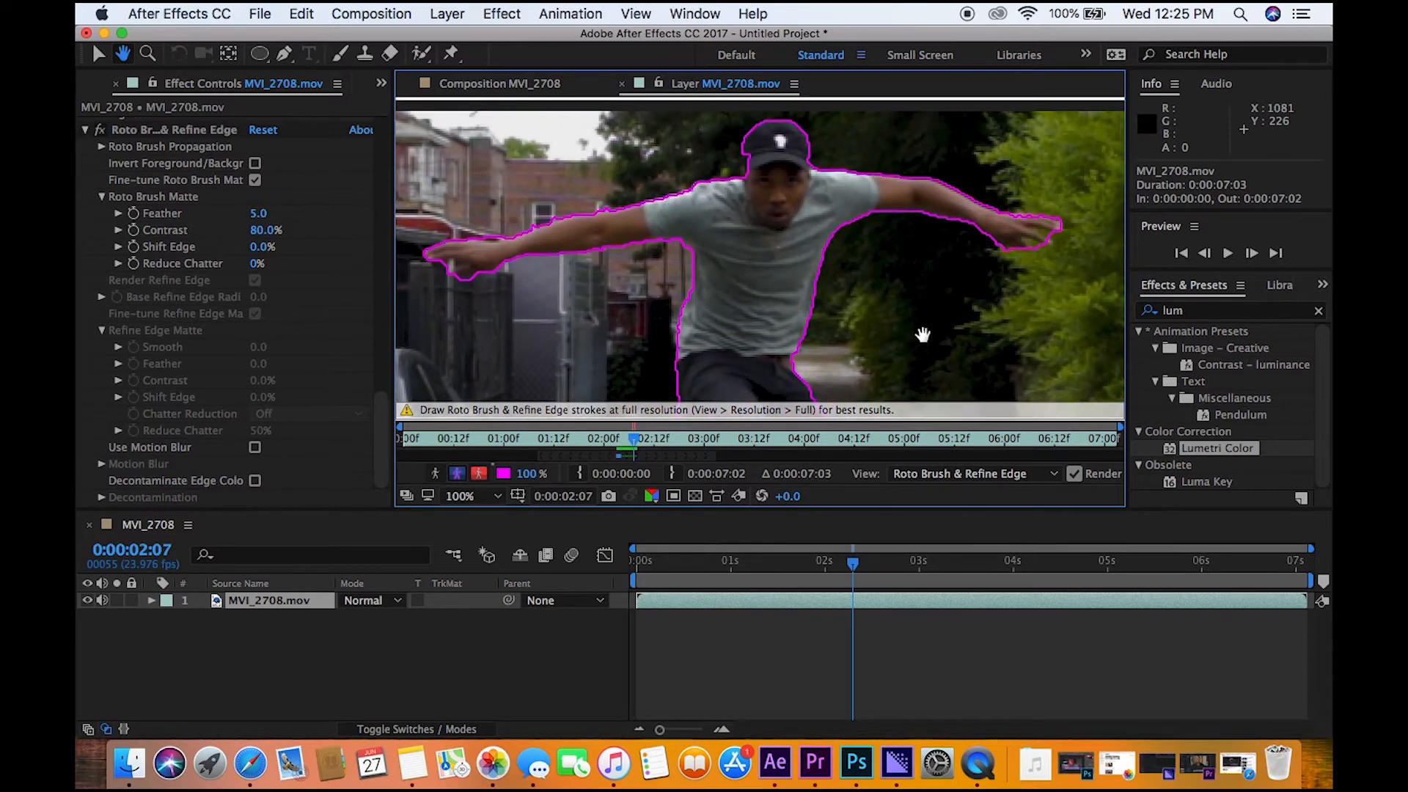
pyautogui.click(1258, 253)
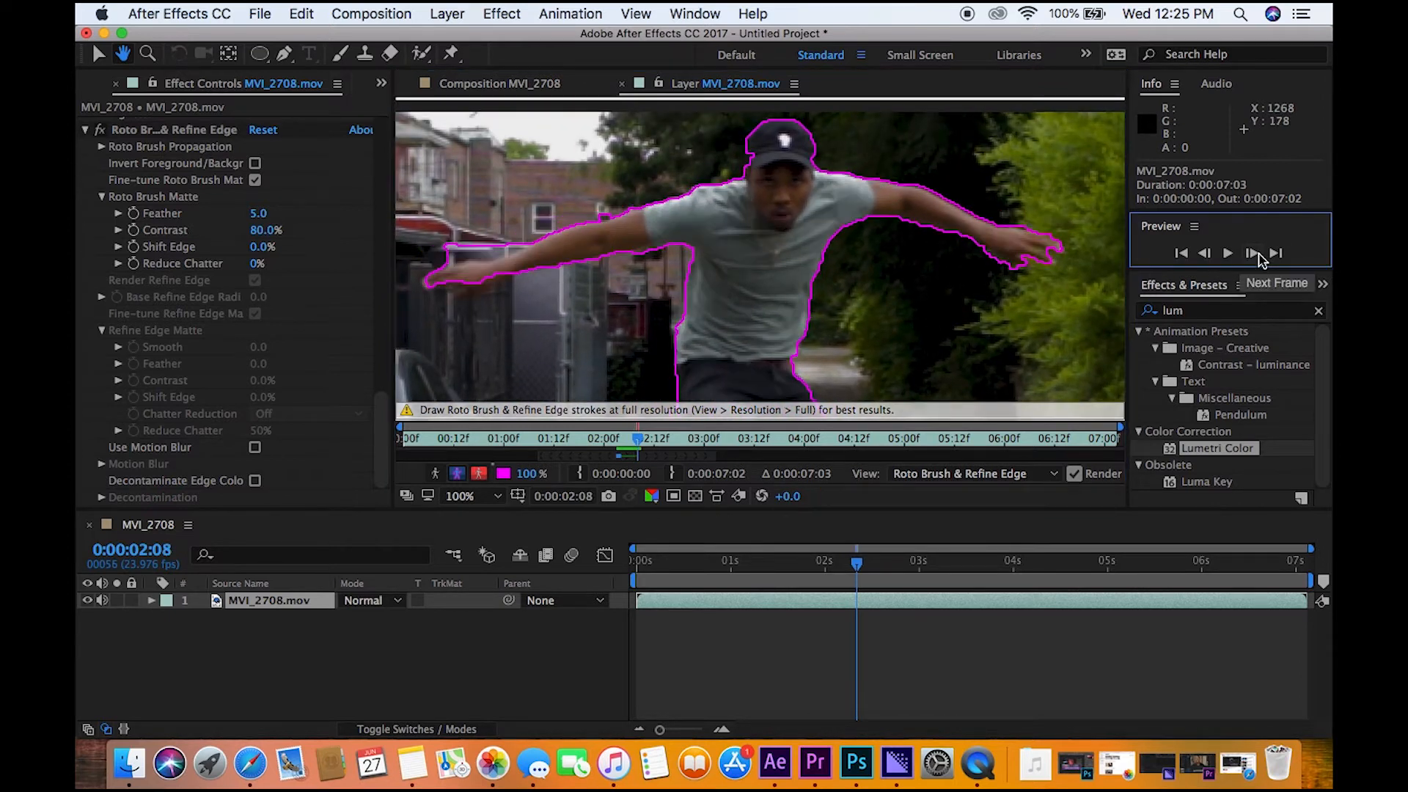
pyautogui.click(448, 287)
pyautogui.click(468, 291)
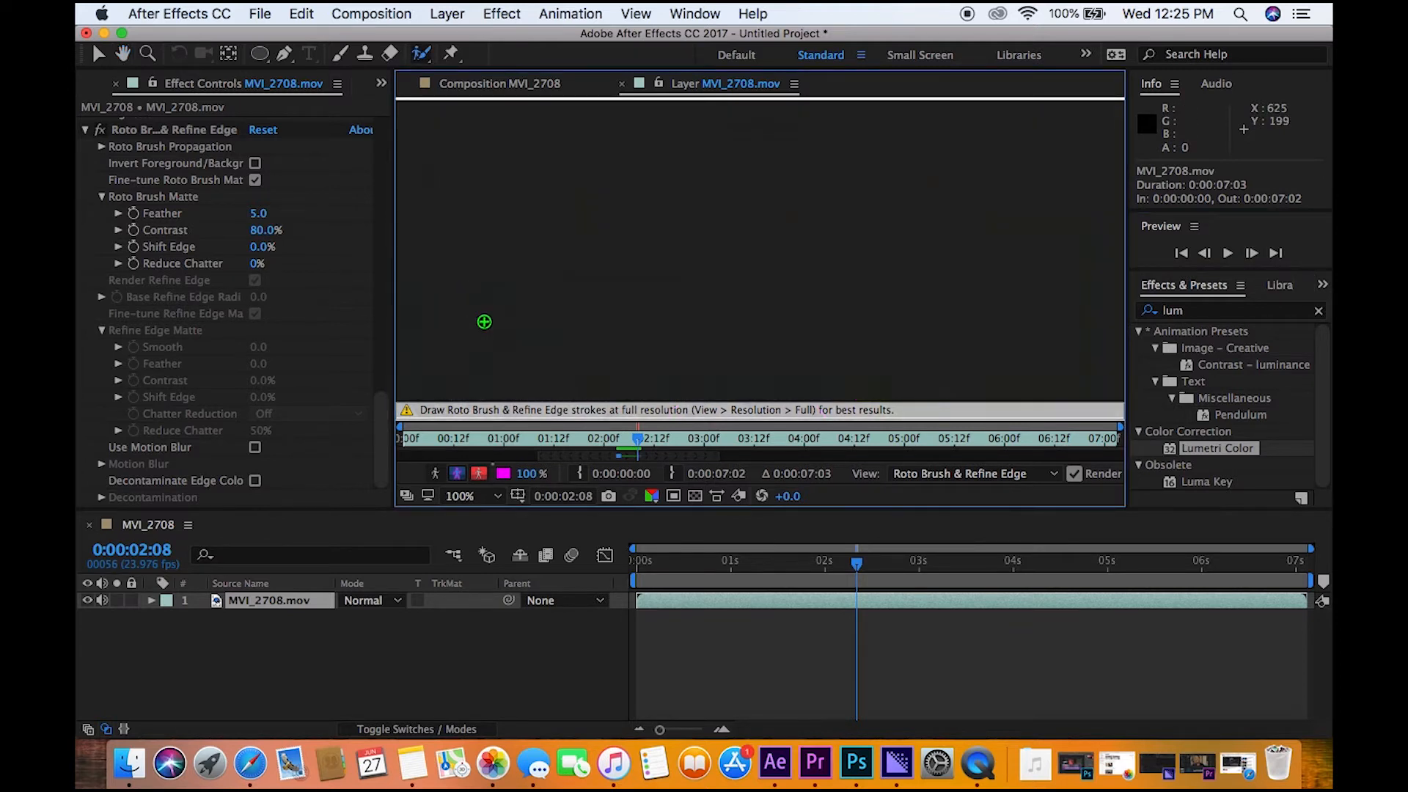
pyautogui.moveTo(488, 288); pyautogui.dragTo(471, 324)
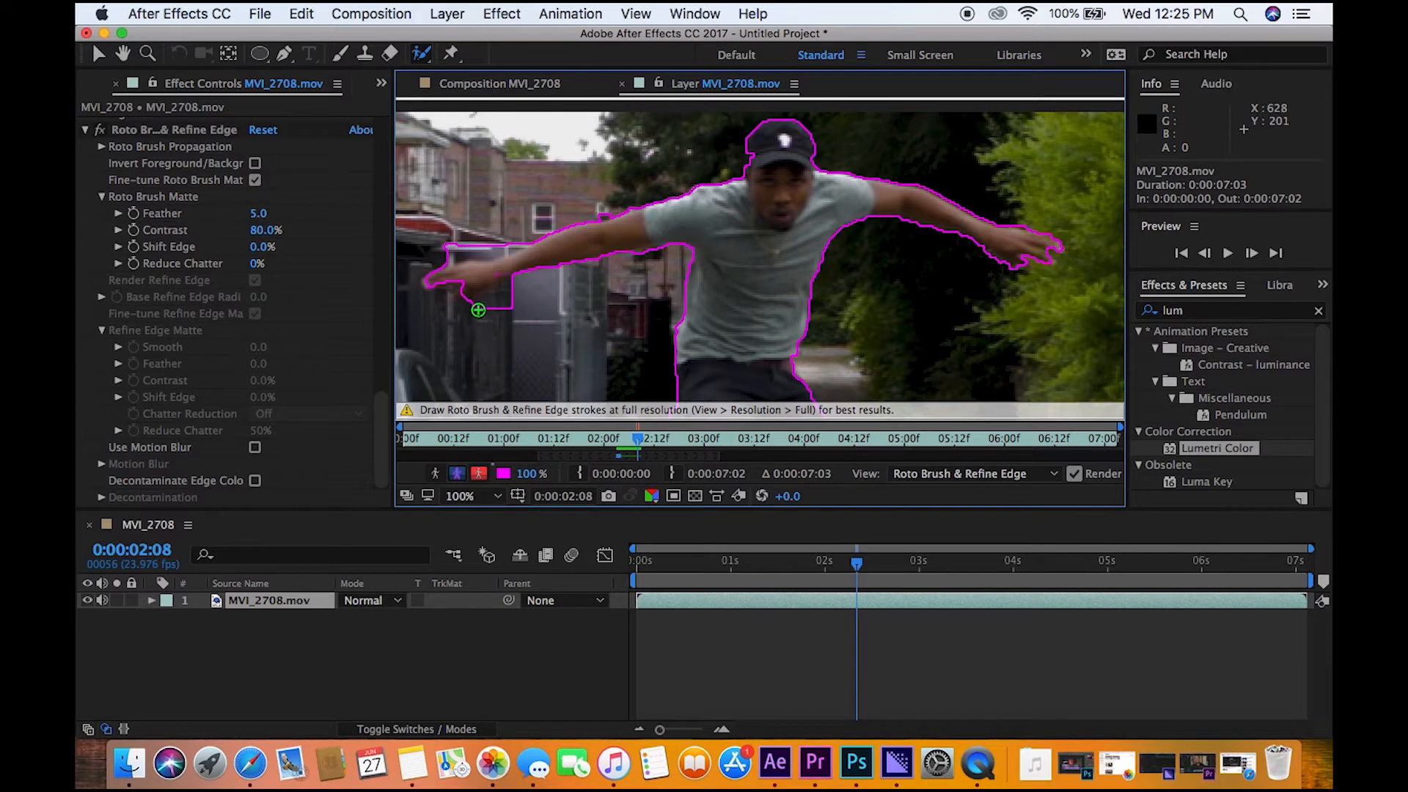
pyautogui.press('super+z')
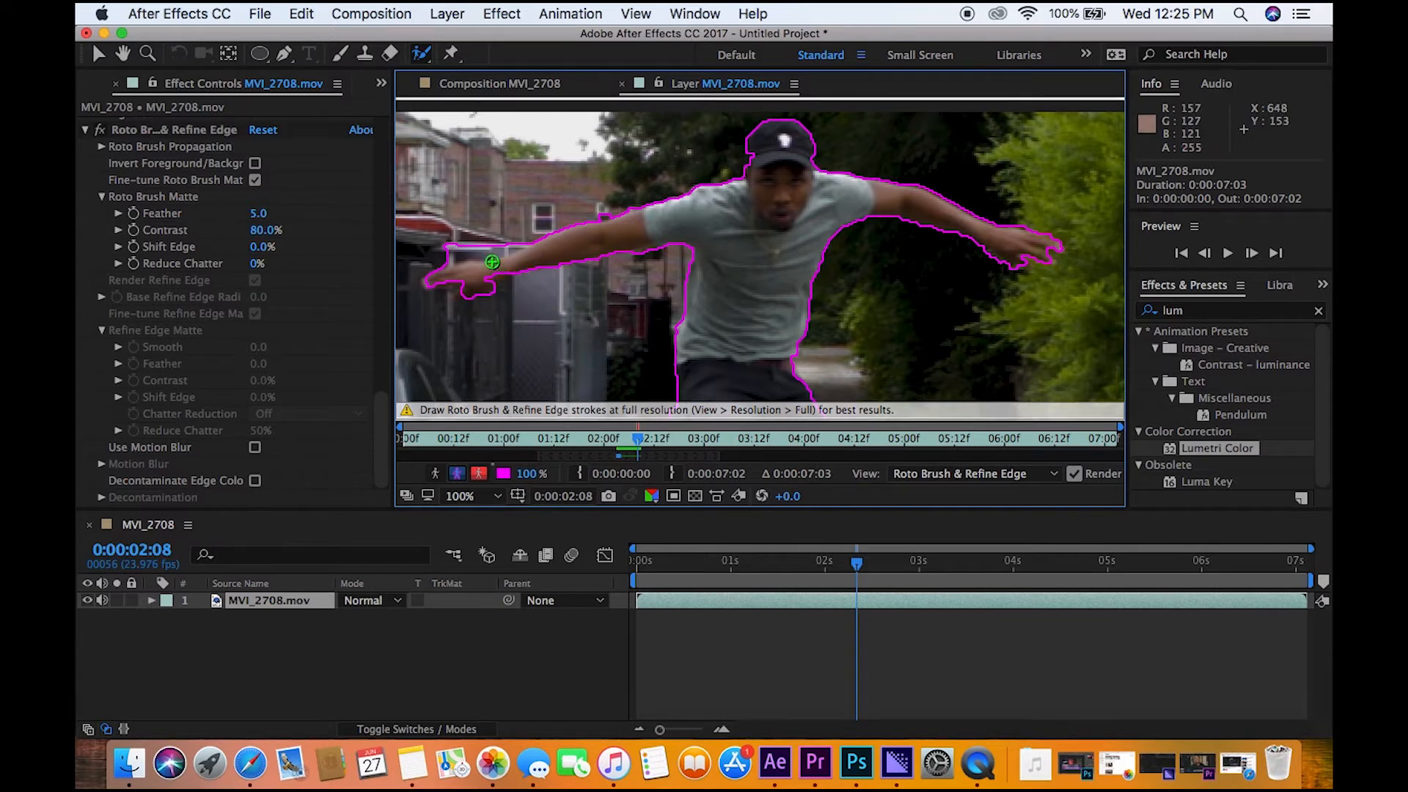
# Exclude the background above the building-side hand and along the upper and lower edges of that arm
pyautogui.moveTo(449, 250); pyautogui.dragTo(501, 252)
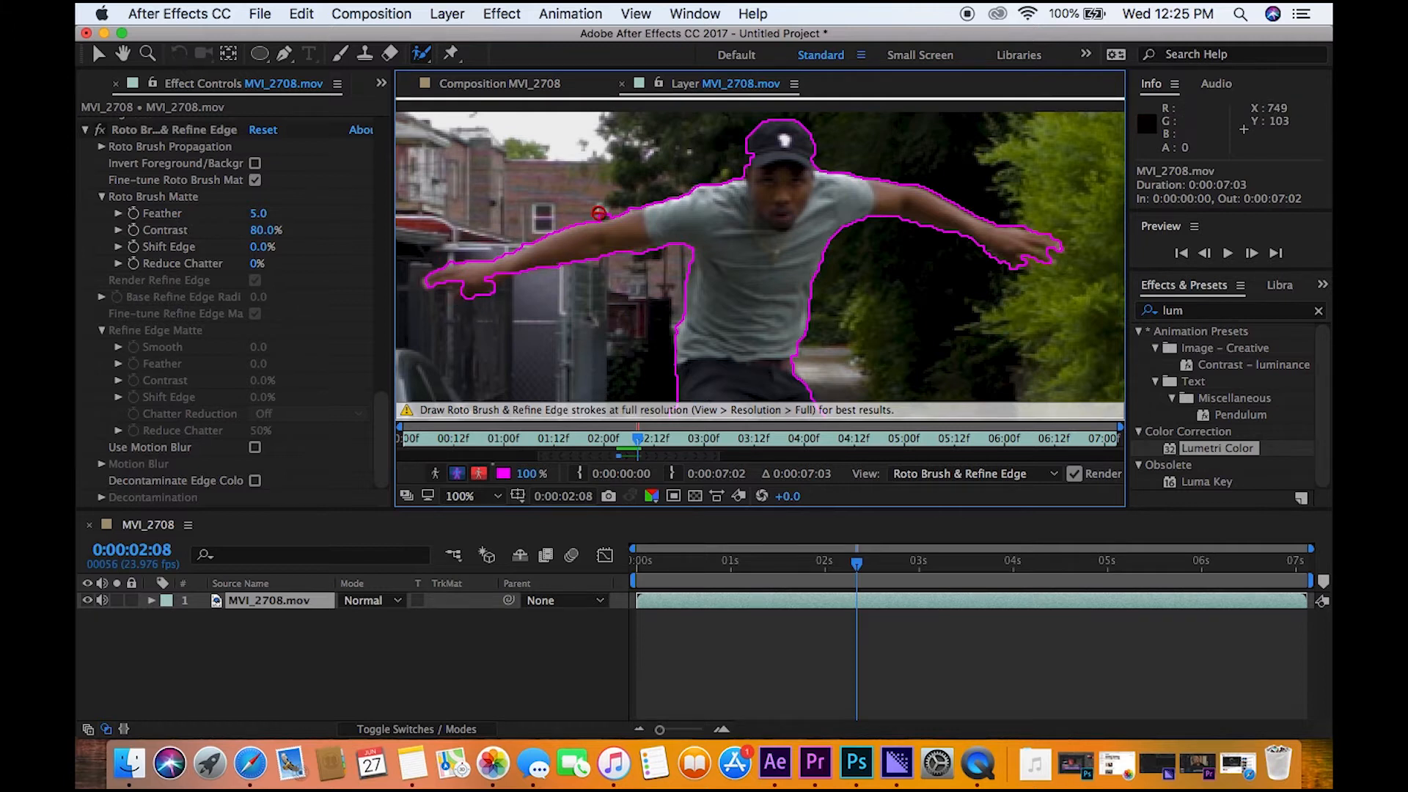
pyautogui.keyDown('alt'); pyautogui.click(601, 213); pyautogui.keyUp('alt')
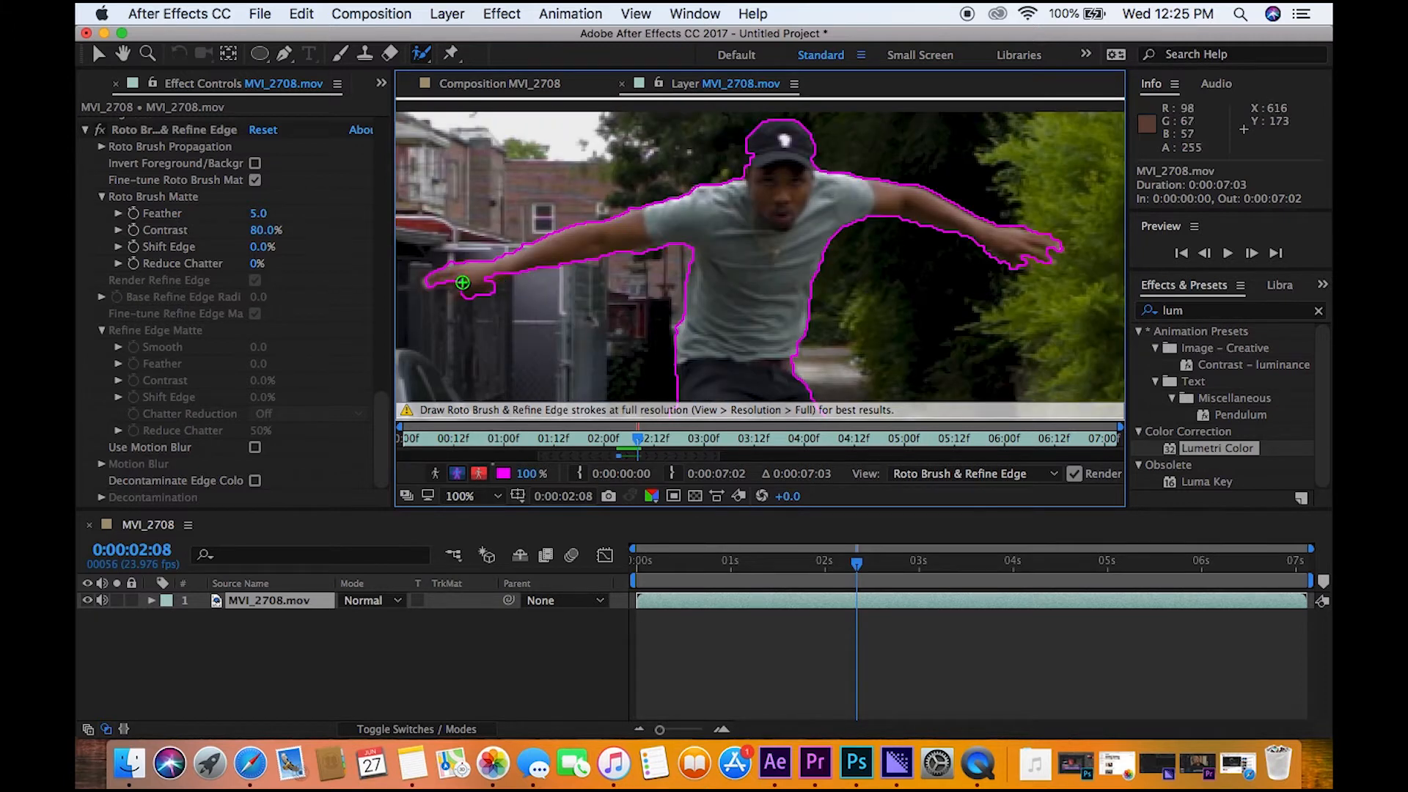
pyautogui.moveTo(664, 252); pyautogui.dragTo(632, 253)
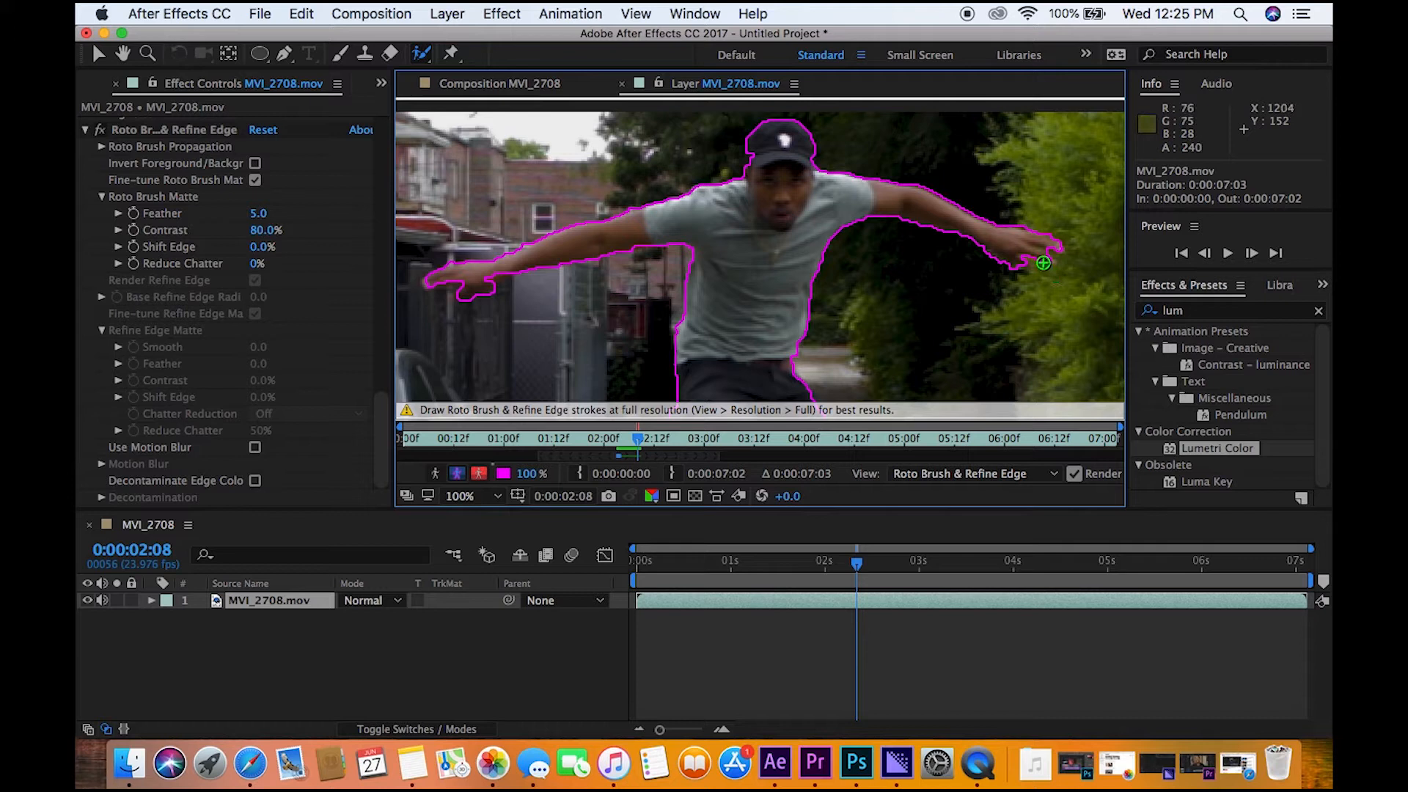
# Refine the foliage-side hand's lower fingertips in the Roto Brush selection and add the missing front of the building-side shoe
pyautogui.click(1047, 262)
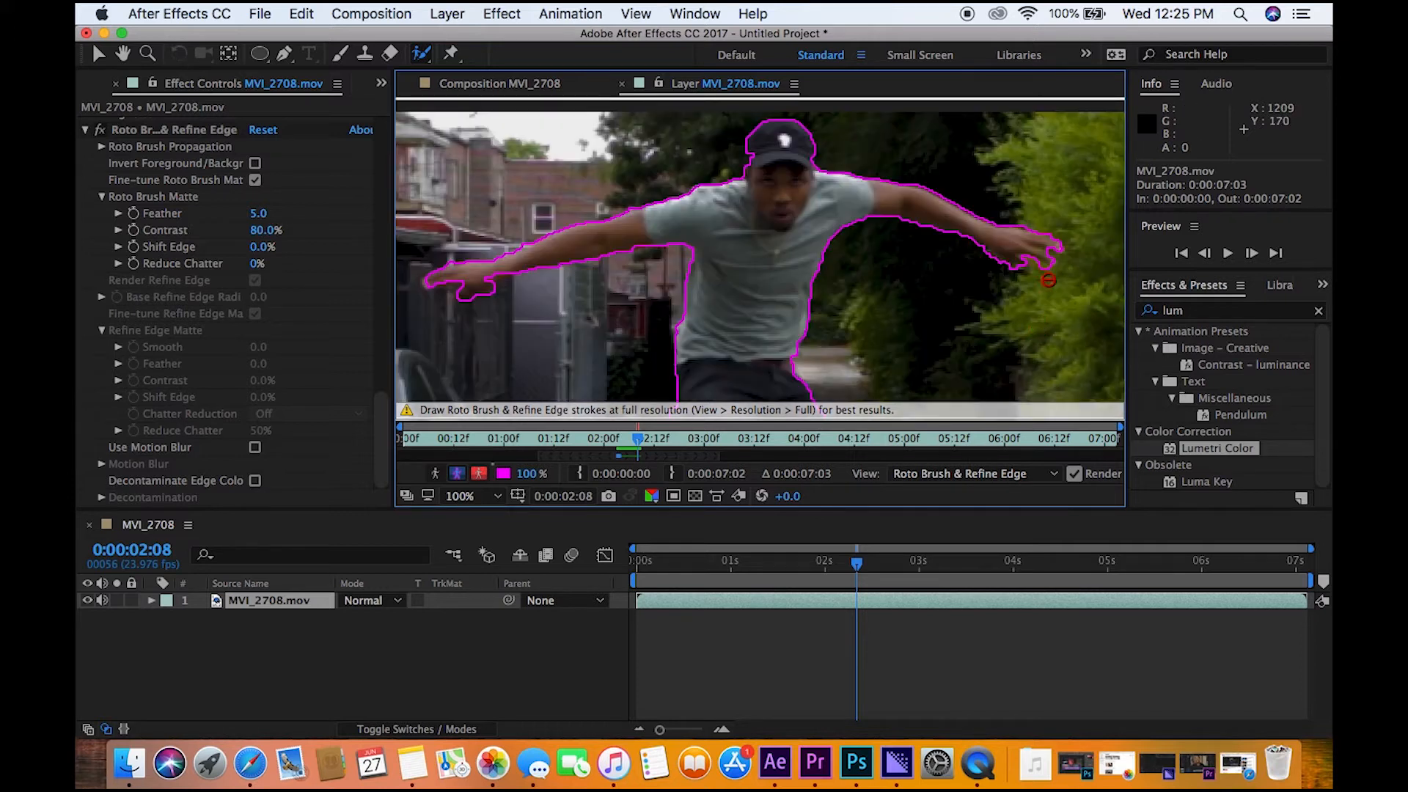
pyautogui.keyDown('alt'); pyautogui.click(1046, 273); pyautogui.keyUp('alt')
pyautogui.press('space')
pyautogui.moveTo(865, 372); pyautogui.dragTo(863, 125)
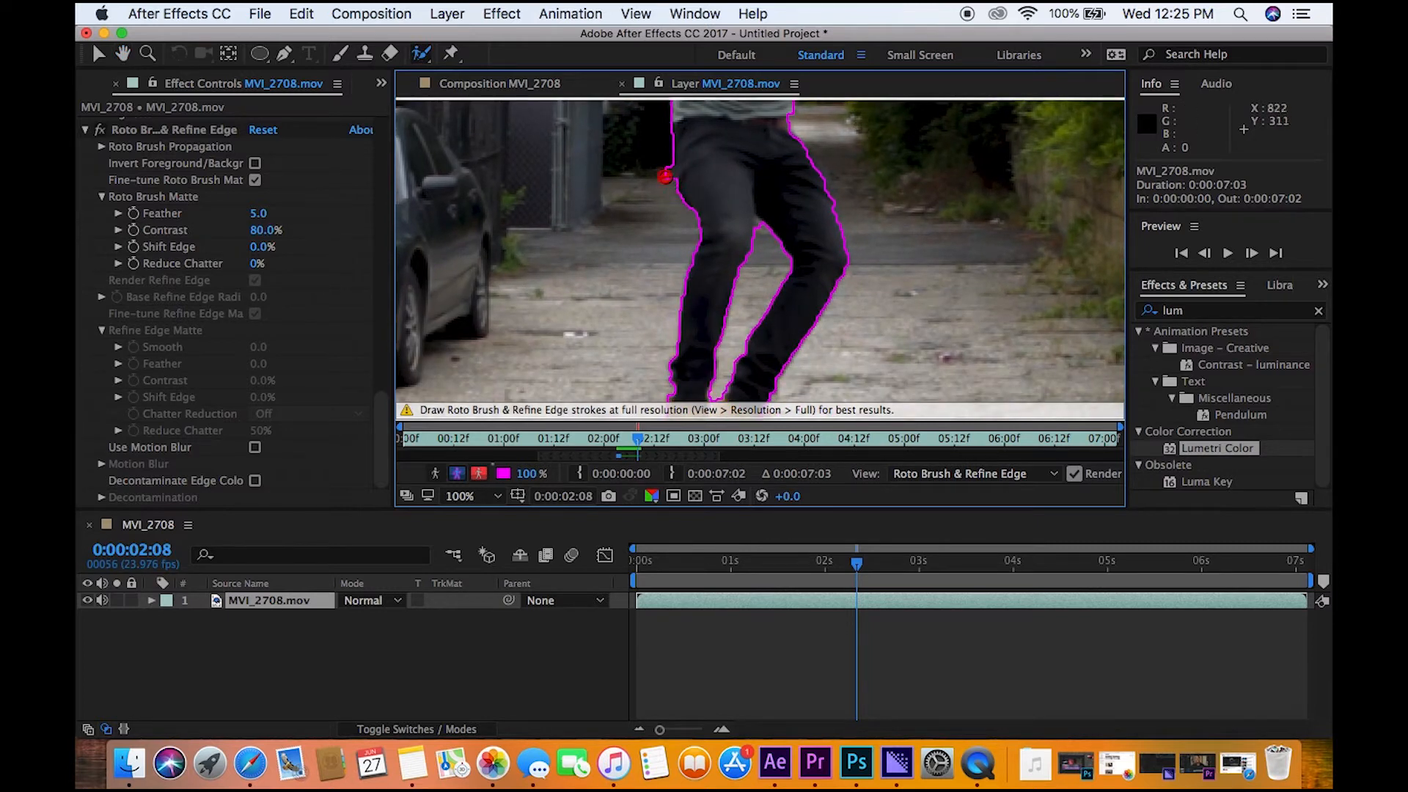
pyautogui.moveTo(918, 328); pyautogui.dragTo(924, 138)
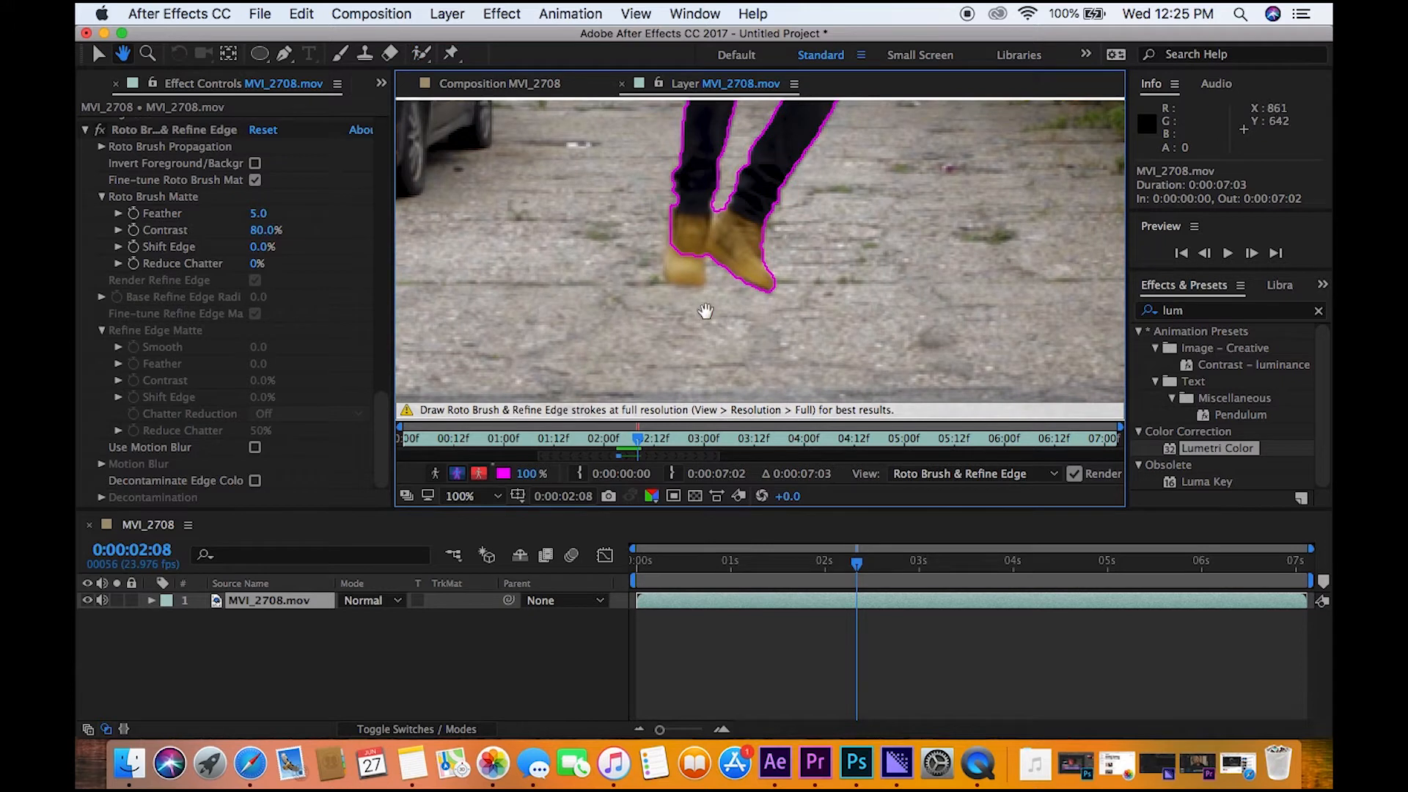
pyautogui.moveTo(688, 273); pyautogui.dragTo(679, 271)
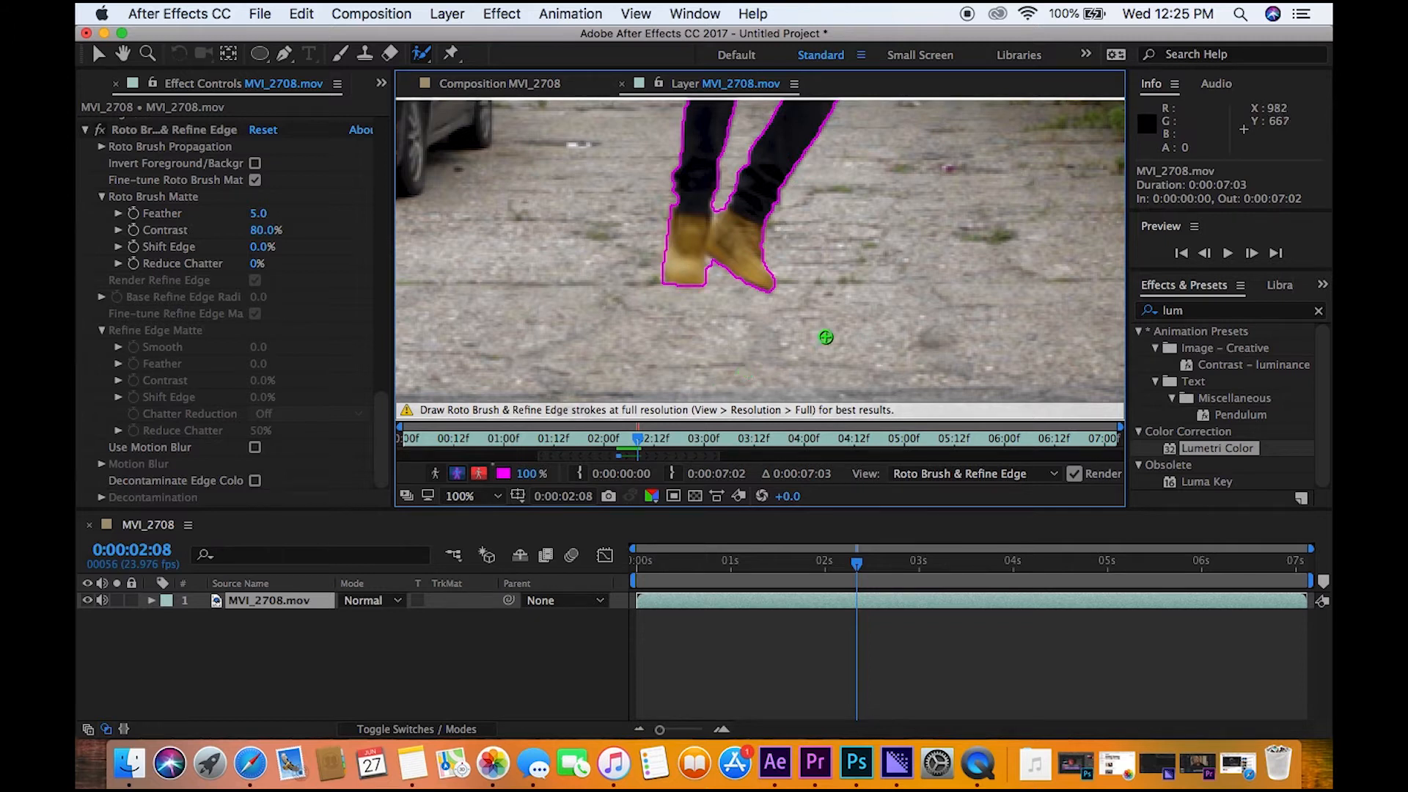
# Exclude the remaining background along the upper and lower edges of the building-side forearm at 0:00:02:08
pyautogui.press('space')
pyautogui.moveTo(830, 303); pyautogui.dragTo(826, 435)
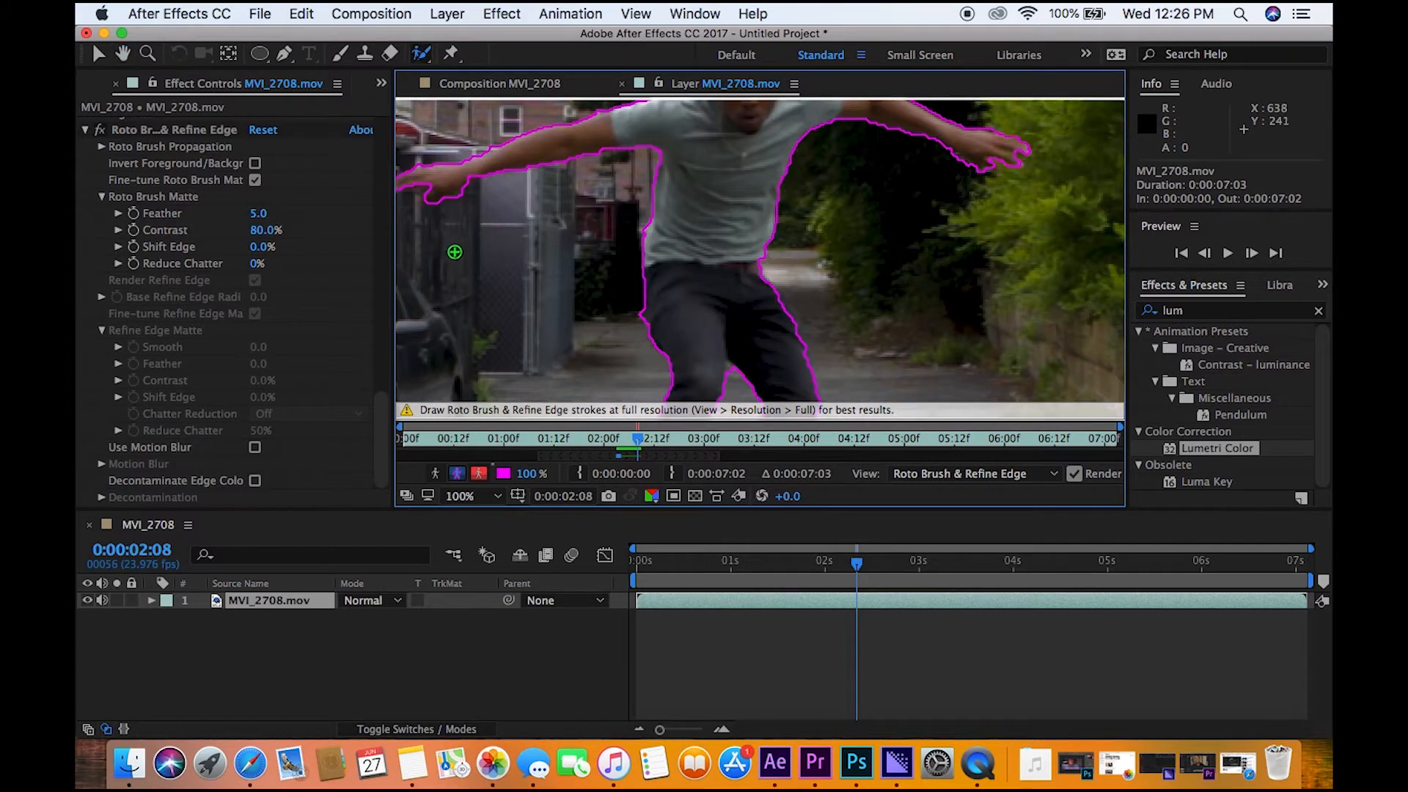
pyautogui.moveTo(533, 255); pyautogui.dragTo(550, 330)
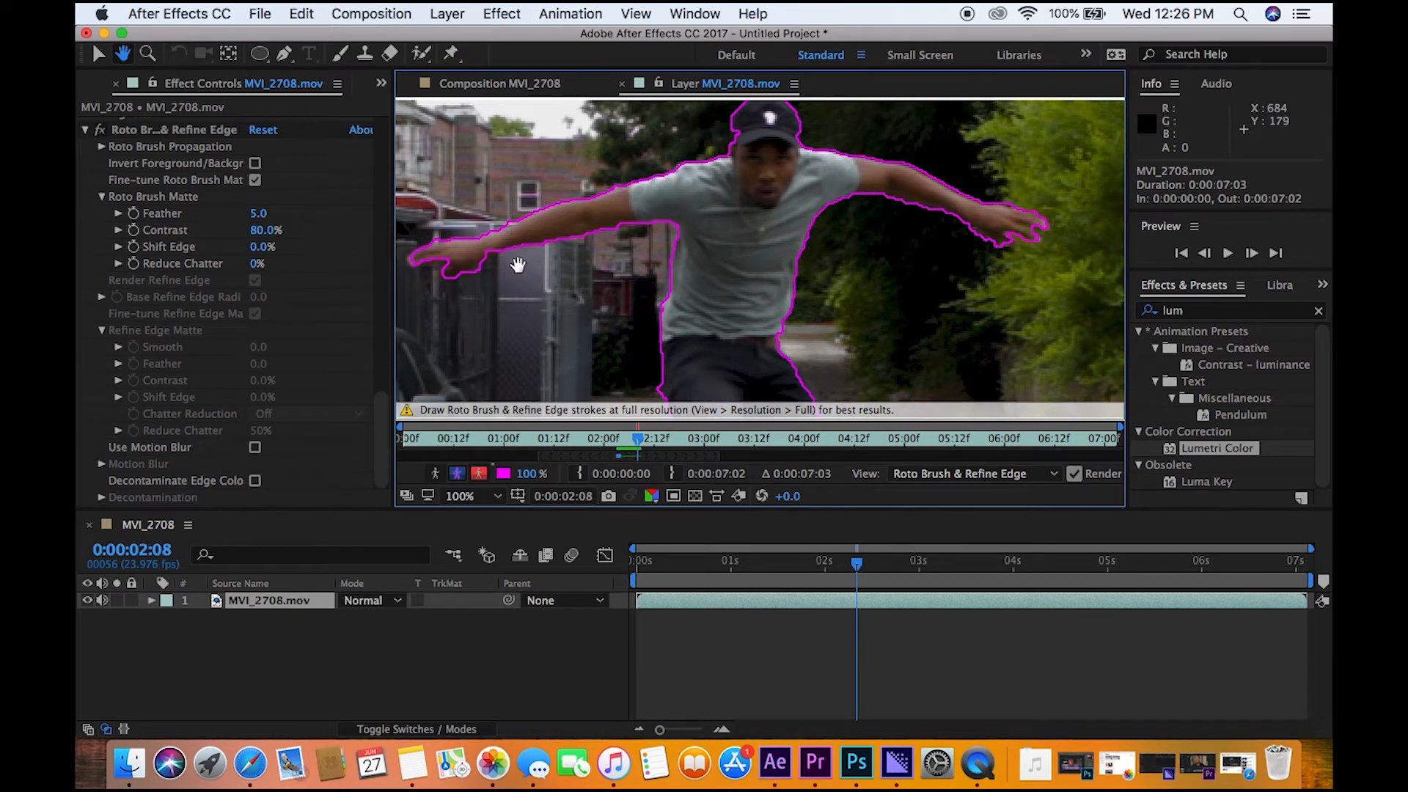
pyautogui.moveTo(507, 218); pyautogui.dragTo(565, 224)
pyautogui.moveTo(490, 248); pyautogui.dragTo(550, 227)
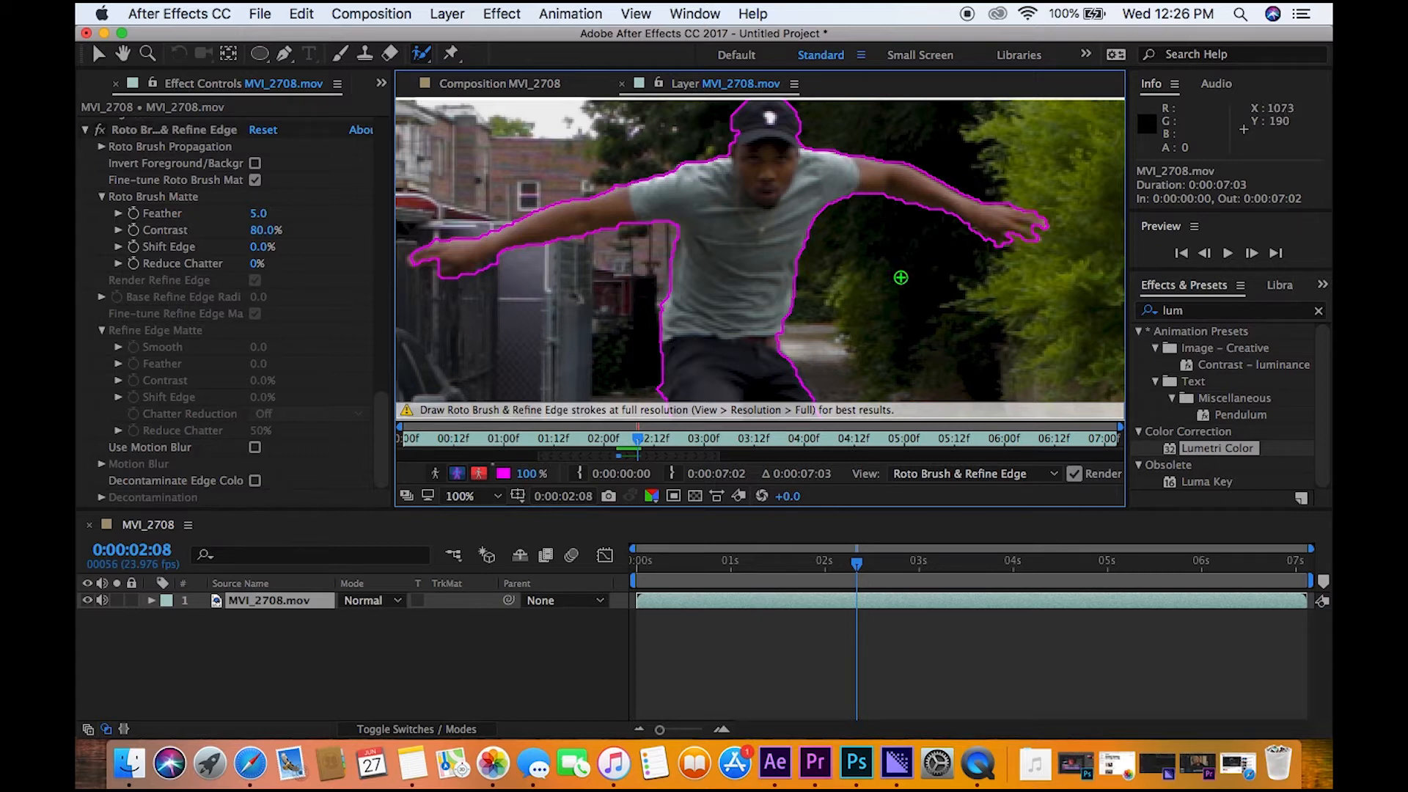
# Advance one frame to 0:00:02:09 and correct the feet, adding the missing front of the building-side shoe and excluding the gap between the ankles
pyautogui.moveTo(905, 289); pyautogui.dragTo(849, 98)
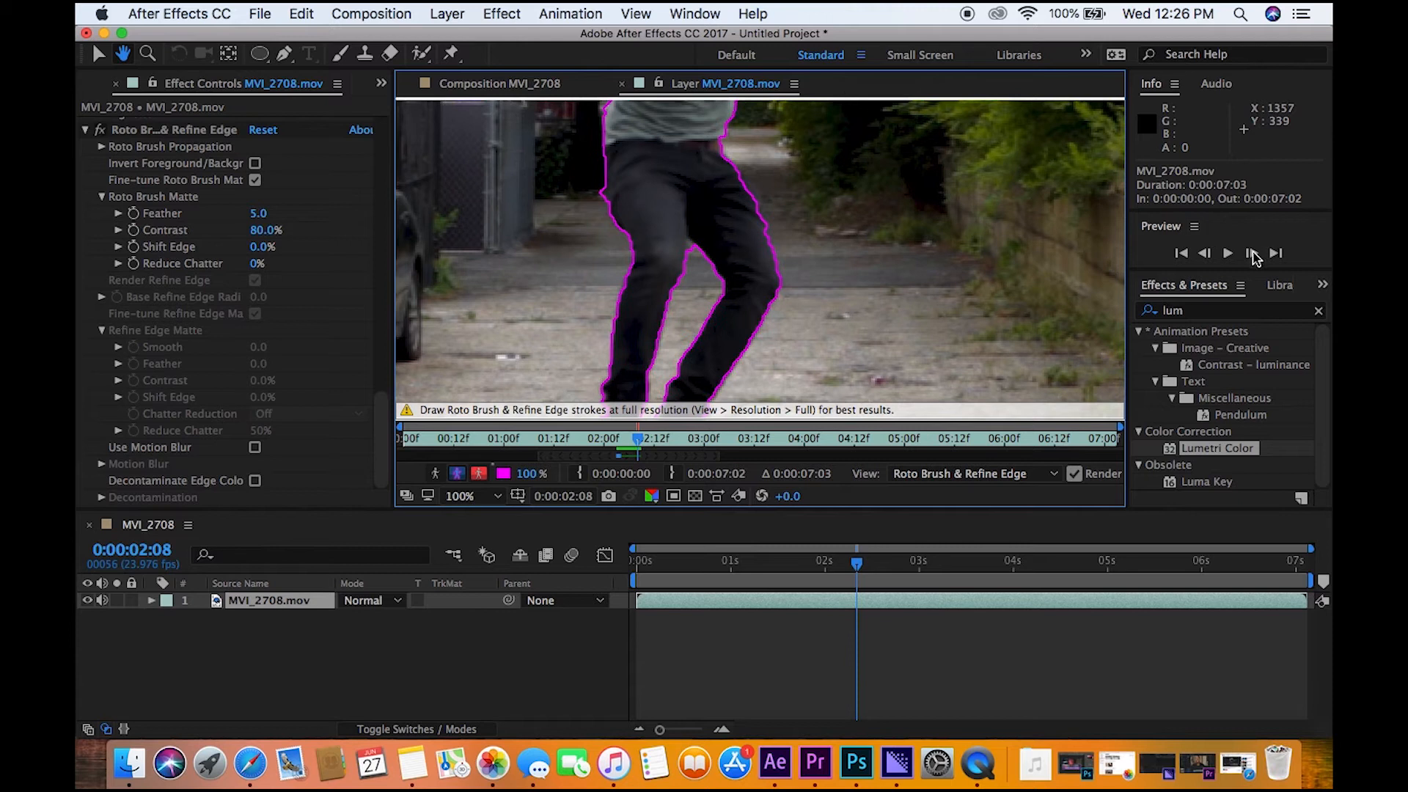
pyautogui.click(1252, 254)
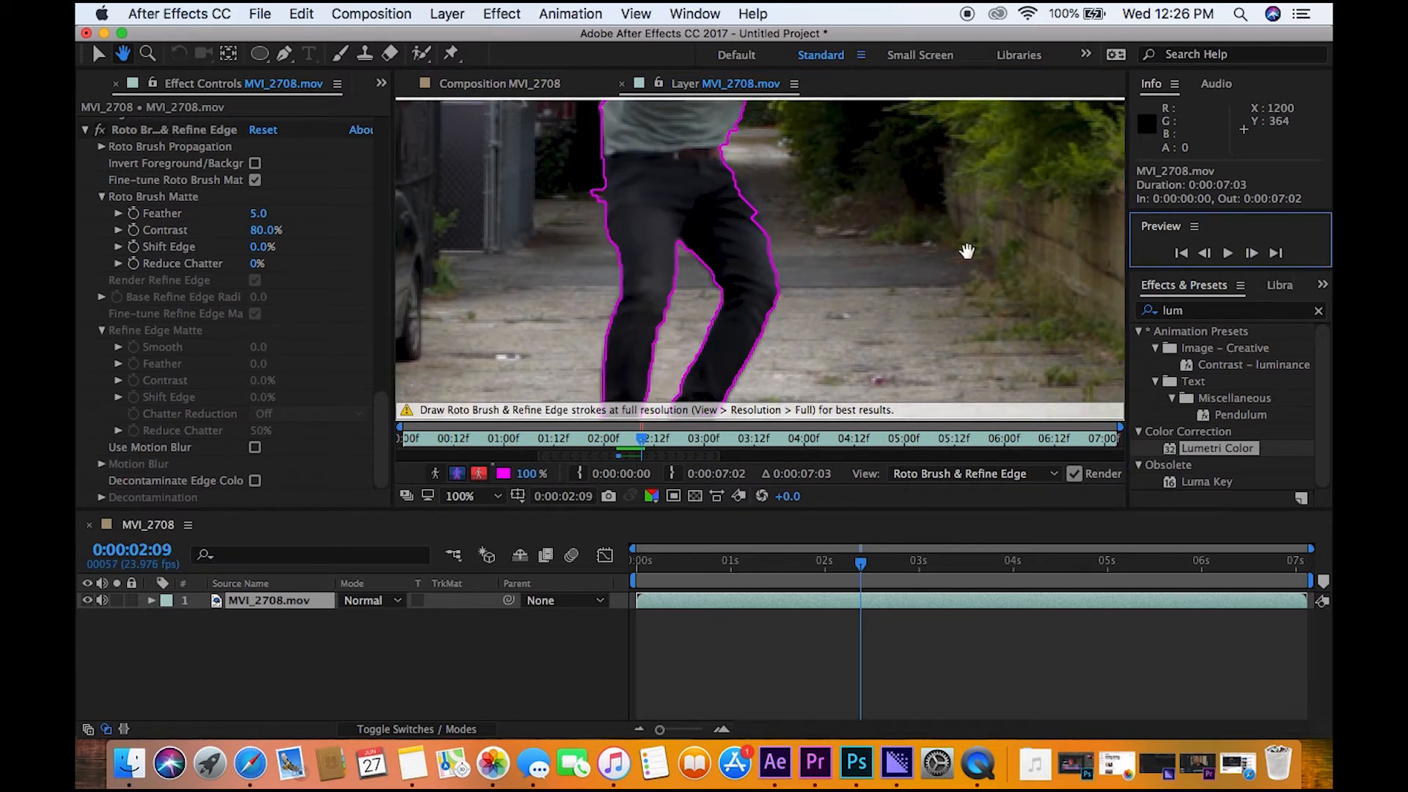
pyautogui.moveTo(826, 324); pyautogui.dragTo(839, 148)
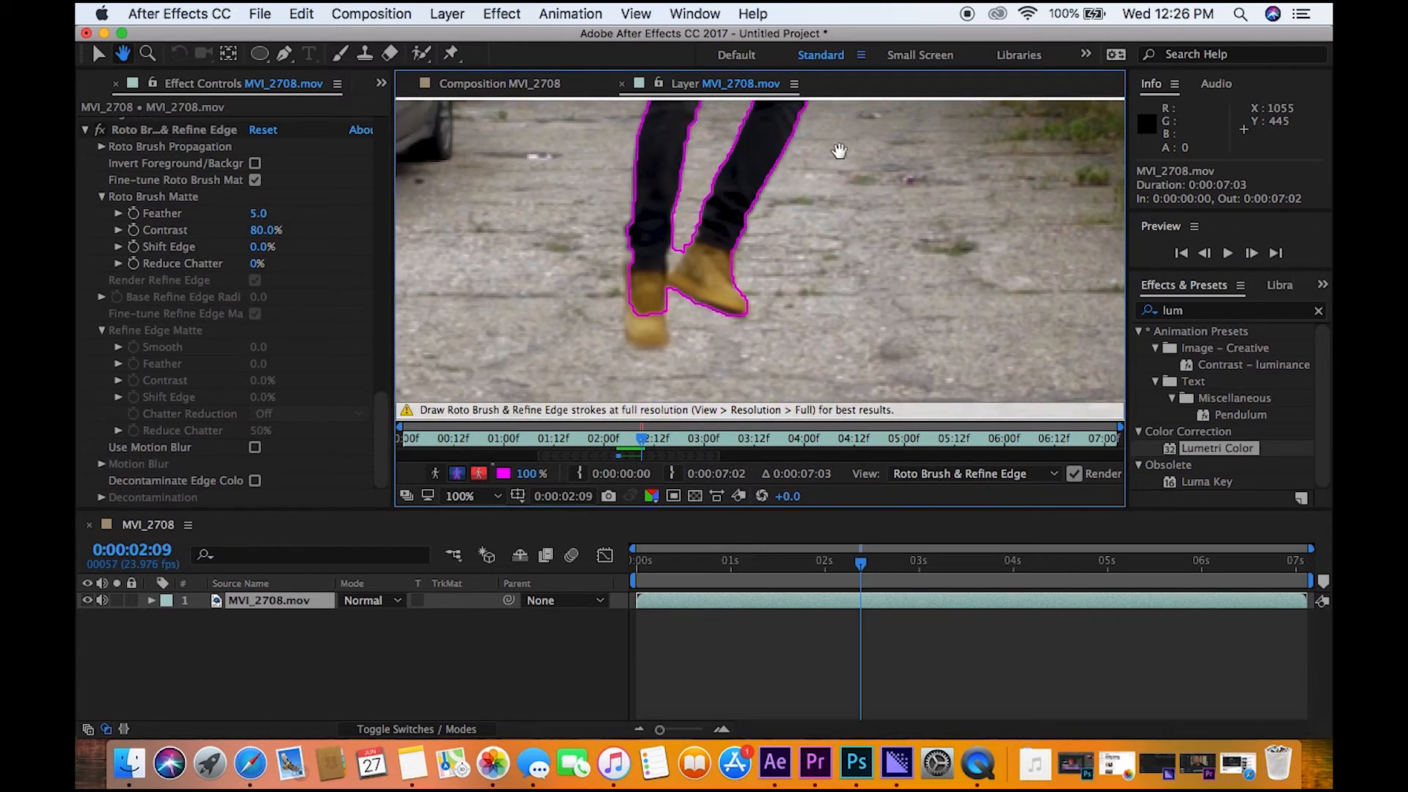
pyautogui.hotkey('alt', 'w')
pyautogui.moveTo(643, 324); pyautogui.dragTo(642, 327)
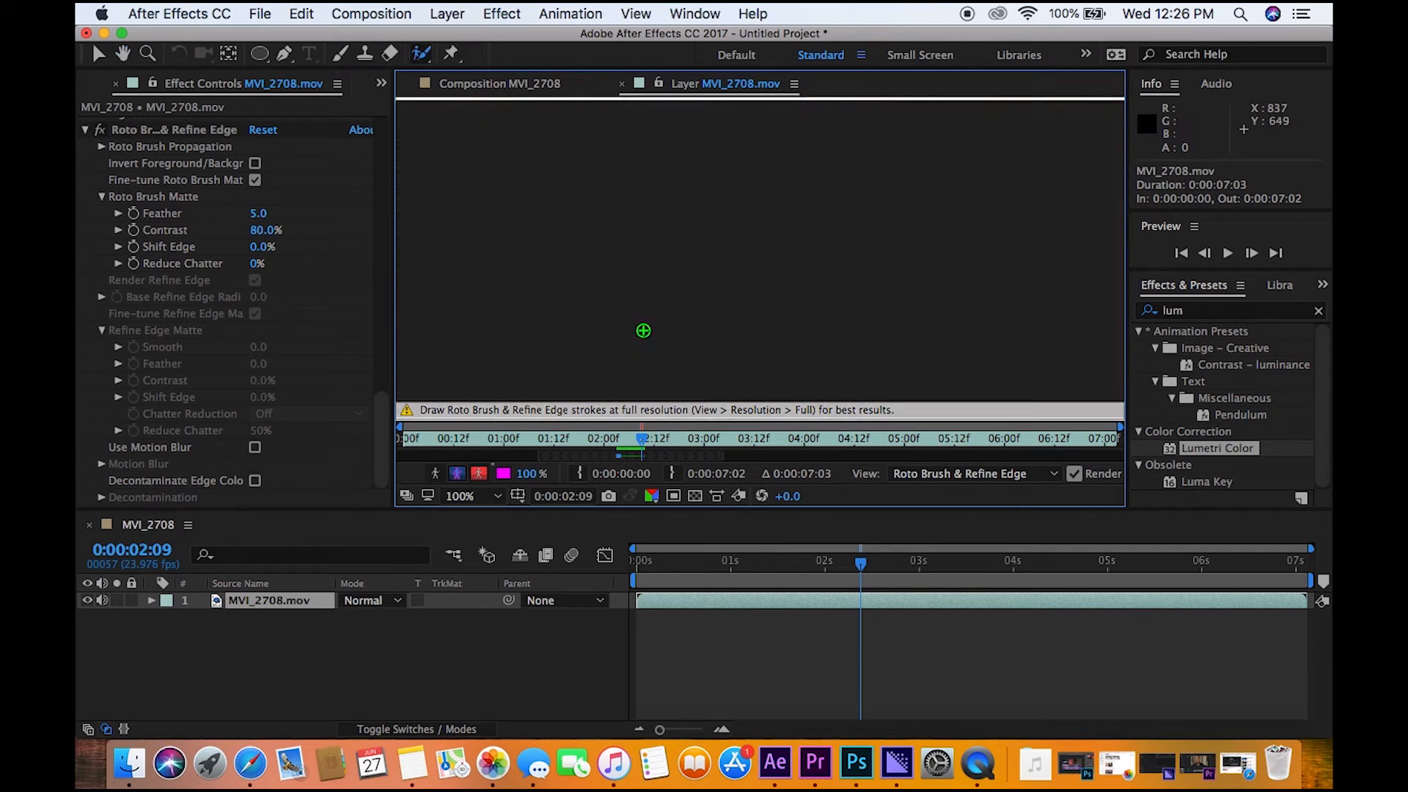
pyautogui.moveTo(679, 250); pyautogui.dragTo(677, 253)
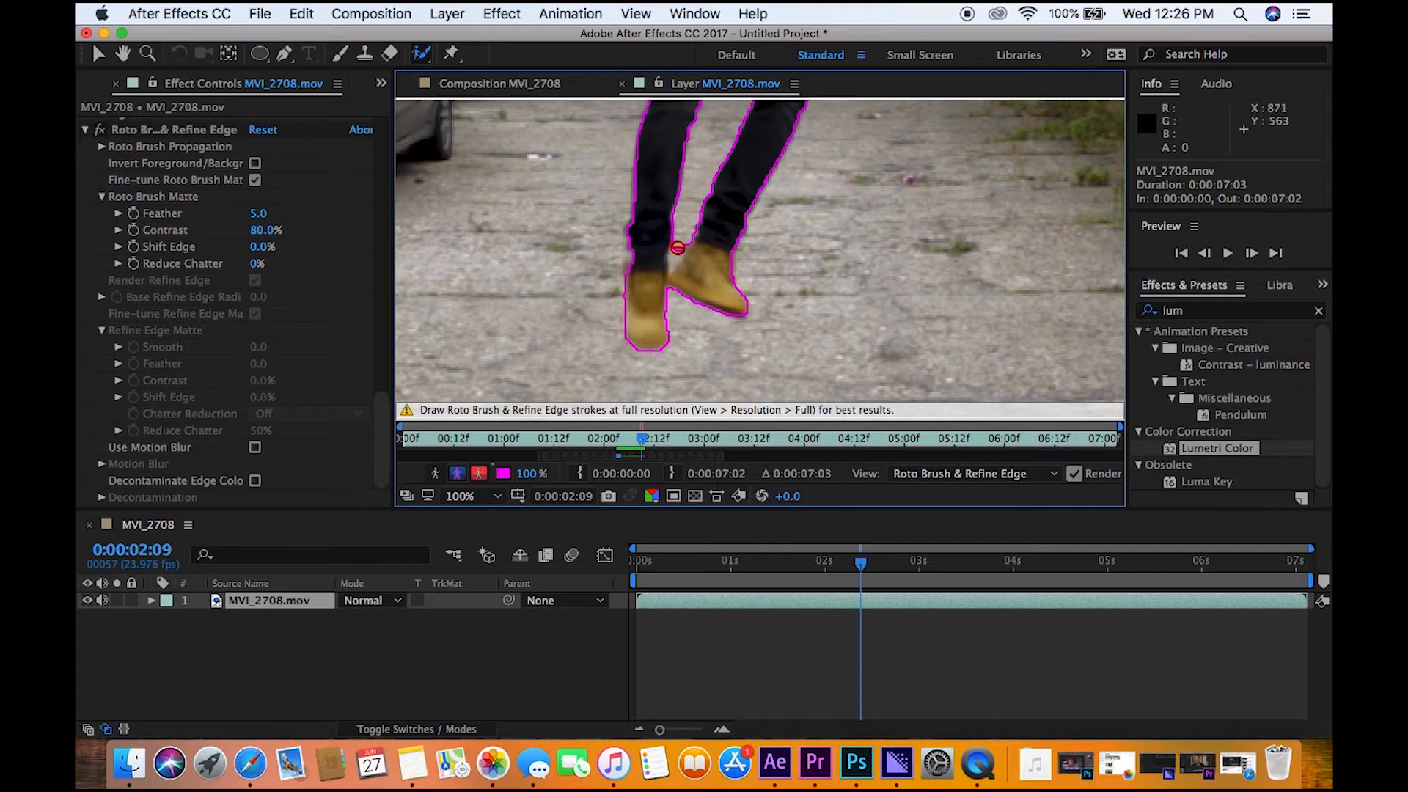
# Exclude the background caught above the building-side arm from the selection at 0:00:02:09
pyautogui.press('space')
pyautogui.moveTo(706, 234); pyautogui.dragTo(700, 511)
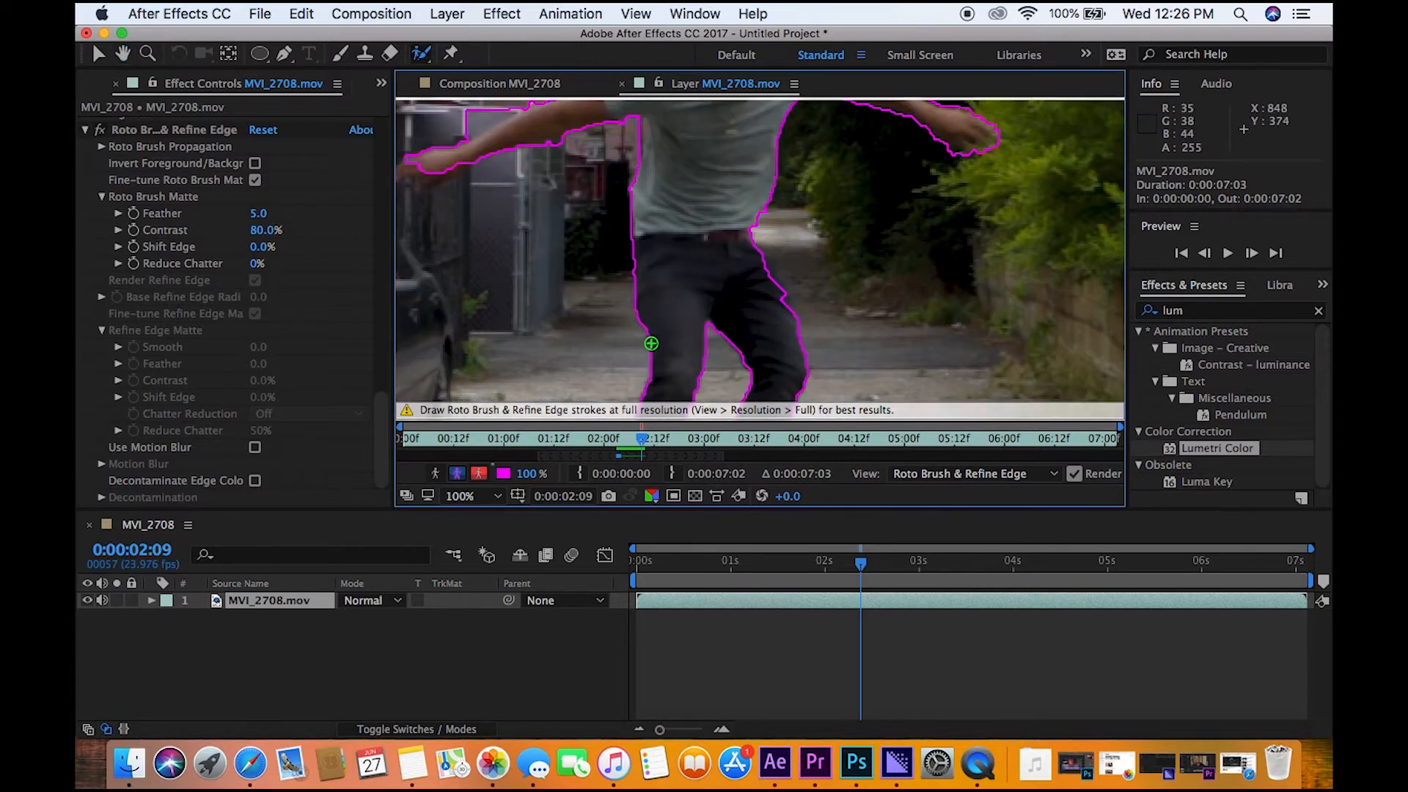
pyautogui.press('space')
pyautogui.moveTo(731, 296); pyautogui.dragTo(834, 412)
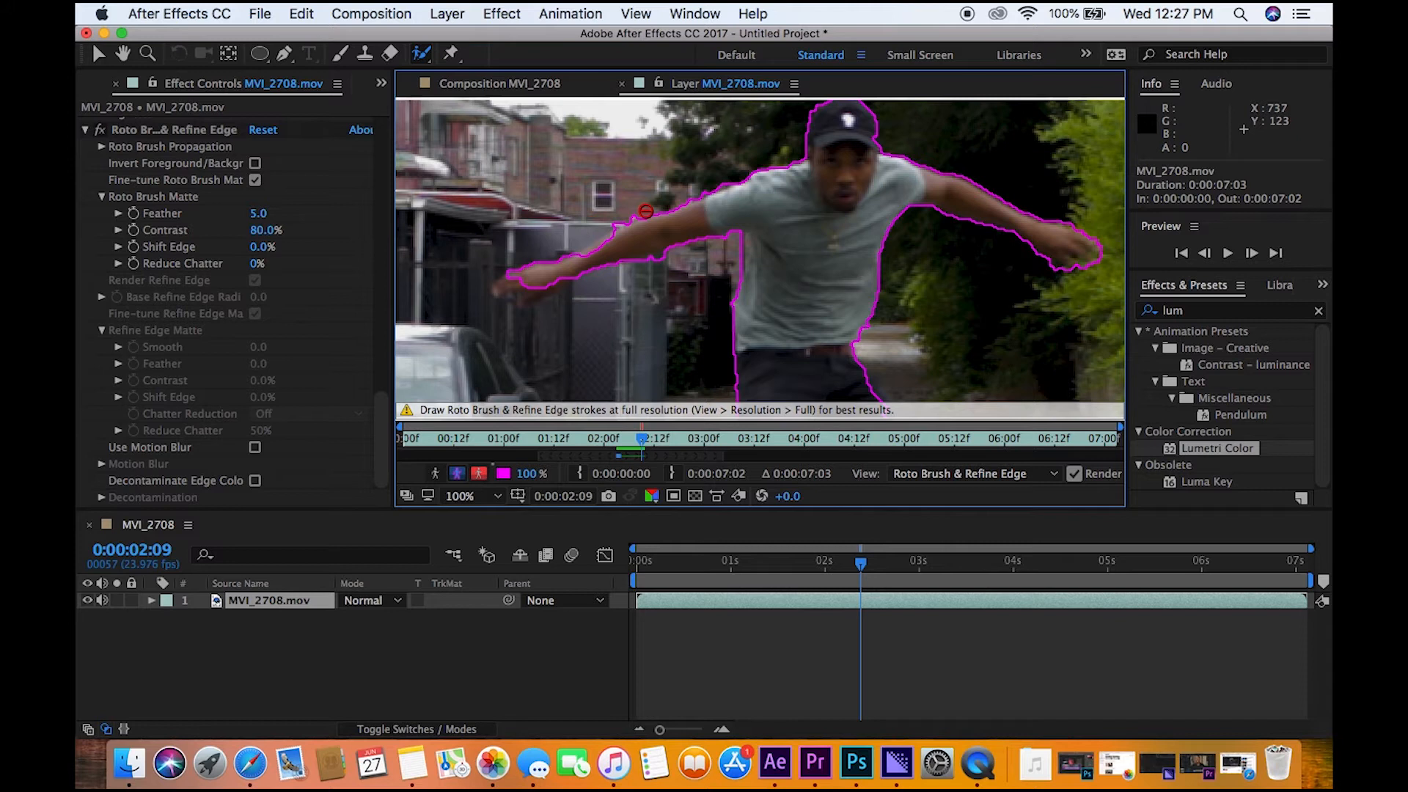
pyautogui.moveTo(631, 218); pyautogui.dragTo(625, 219)
# Add the missing fingers and lower edge of the building-side hand to the selection
pyautogui.moveTo(508, 289); pyautogui.dragTo(506, 292)
pyautogui.click(513, 286)
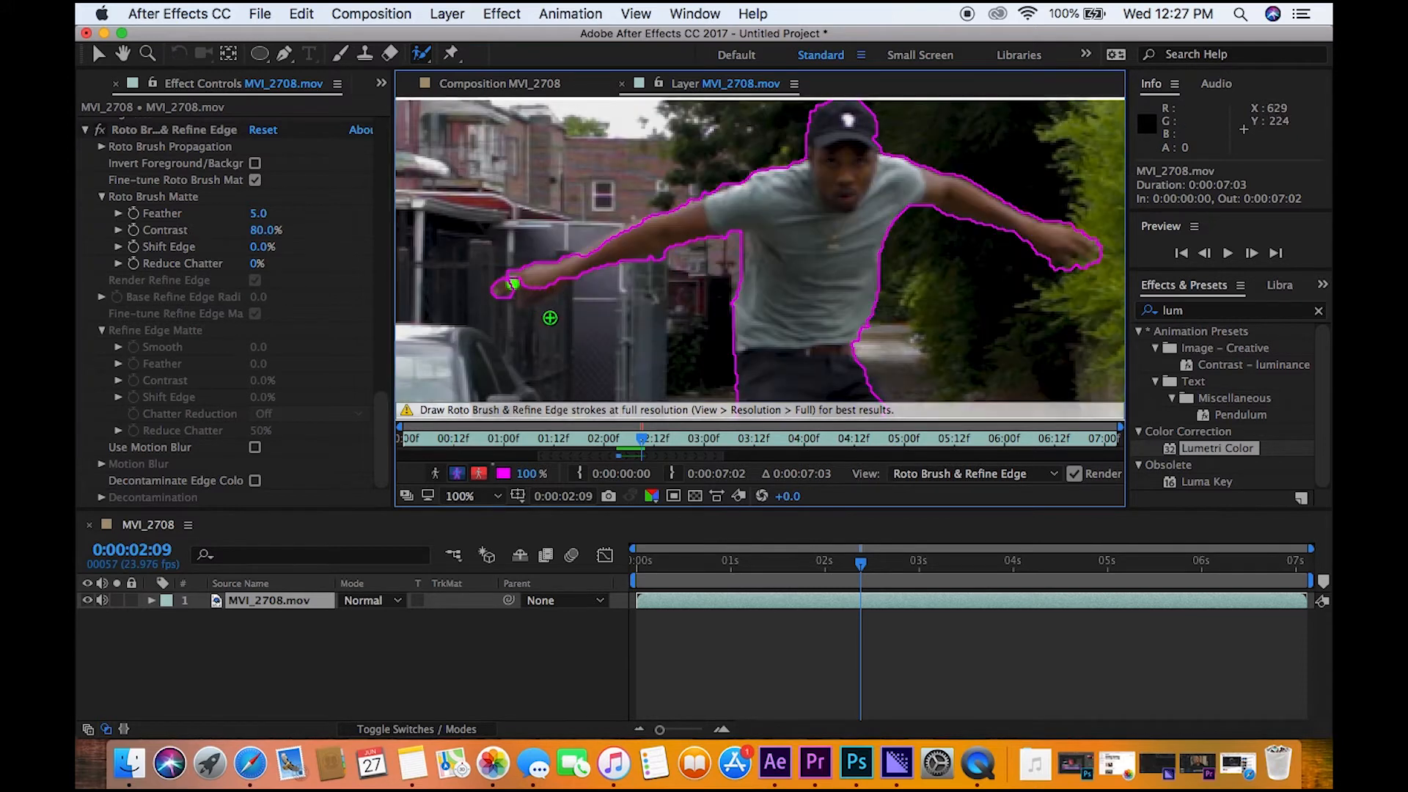
pyautogui.click(536, 297)
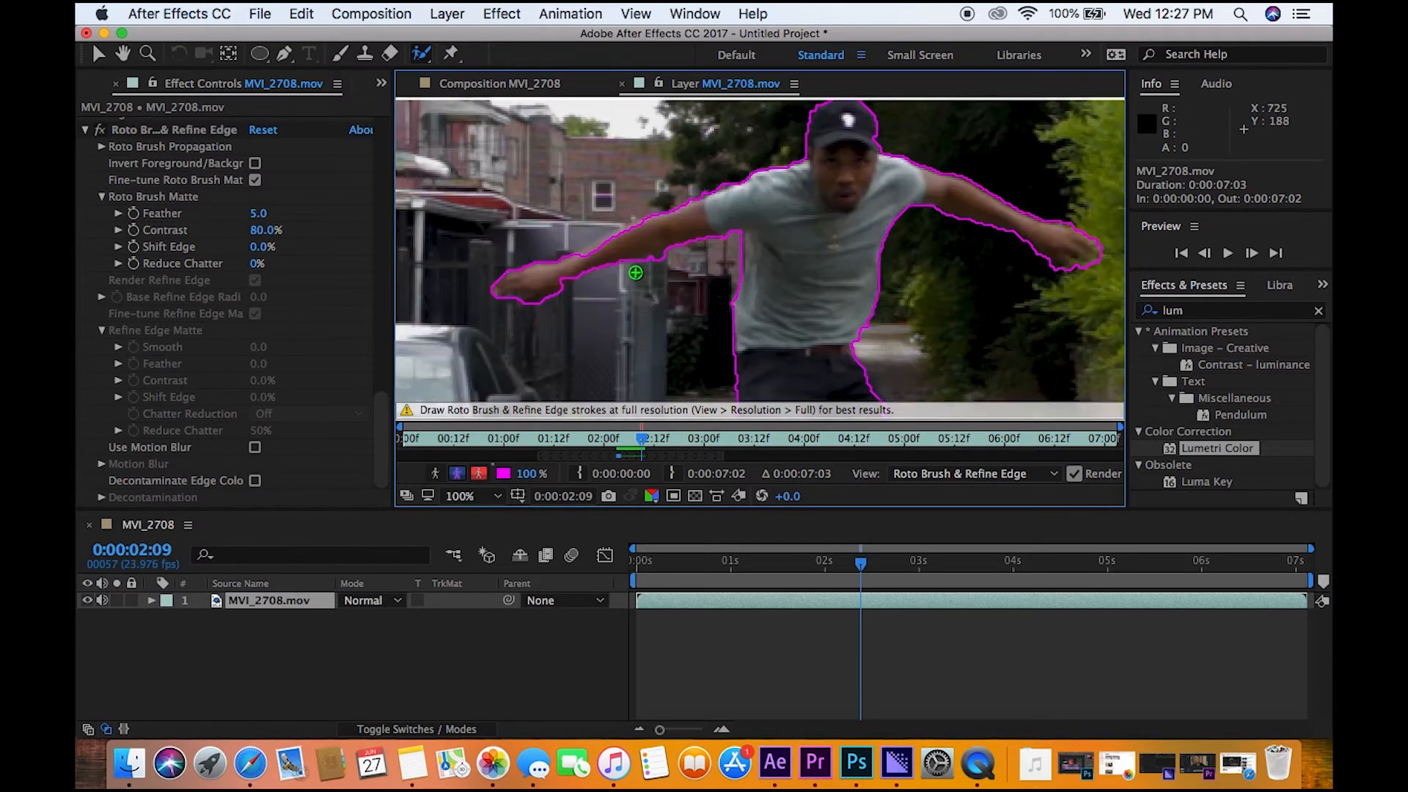
# Clean up the selection edge beneath the building-side arm and around the armpit
pyautogui.moveTo(747, 216); pyautogui.dragTo(676, 232)
pyautogui.moveTo(759, 214)
pyautogui.mouseDown()
pyautogui.moveTo(619, 245)
pyautogui.moveTo(629, 284)
pyautogui.moveTo(598, 299)
pyautogui.mouseUp()
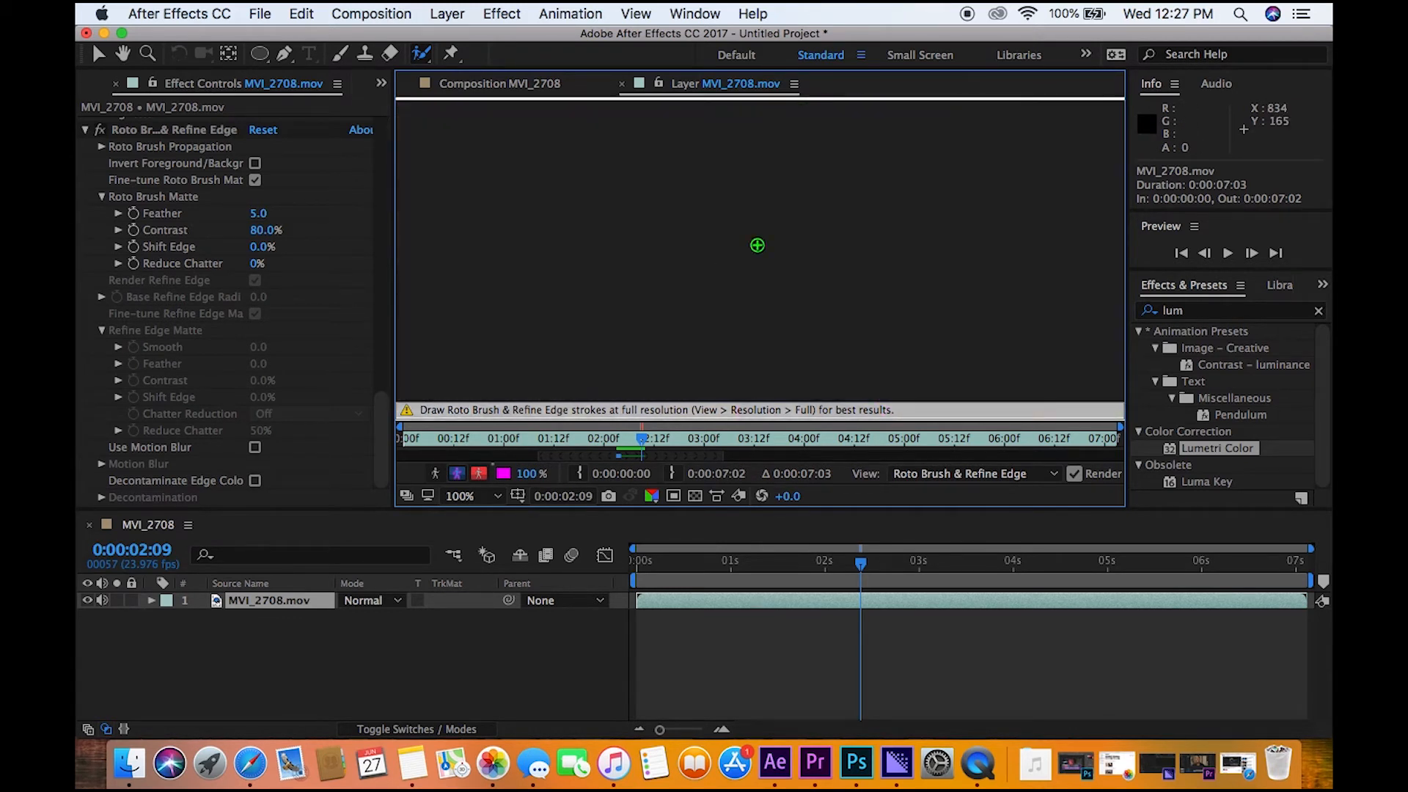
pyautogui.moveTo(731, 222)
pyautogui.mouseDown()
pyautogui.moveTo(689, 228)
pyautogui.moveTo(688, 268)
pyautogui.moveTo(723, 269)
pyautogui.mouseUp()
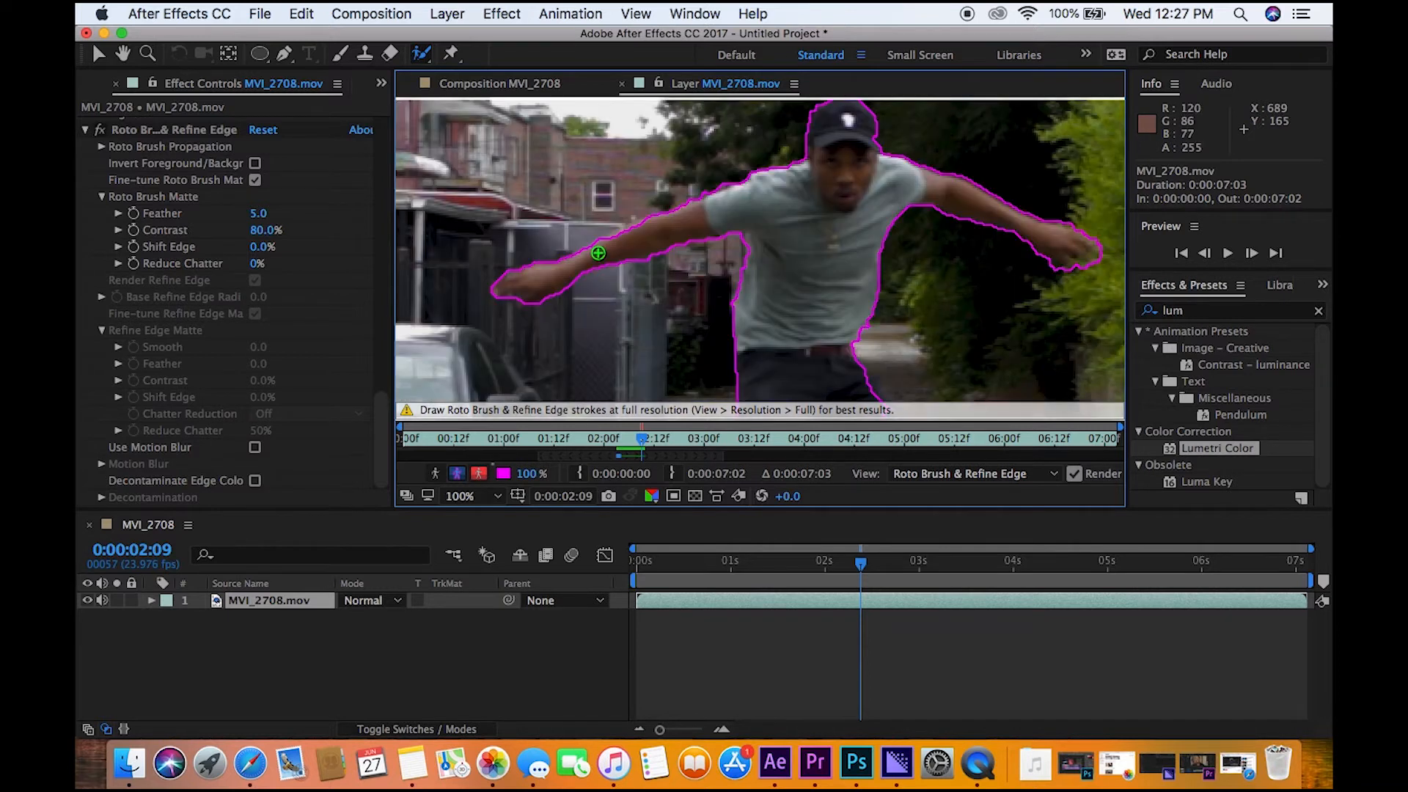
pyautogui.press('h')
pyautogui.moveTo(978, 269); pyautogui.dragTo(874, 161)
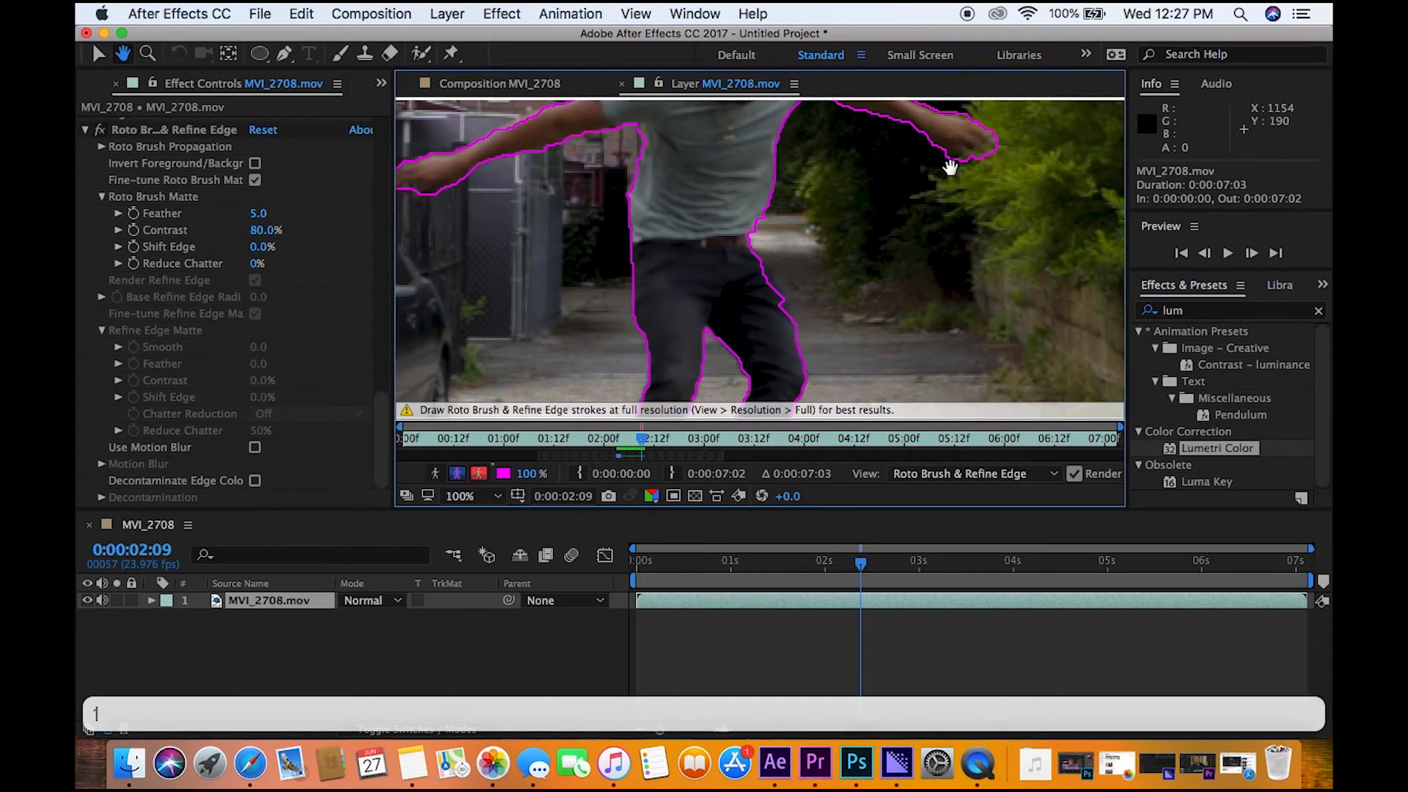
pyautogui.hotkey('alt', 'w')
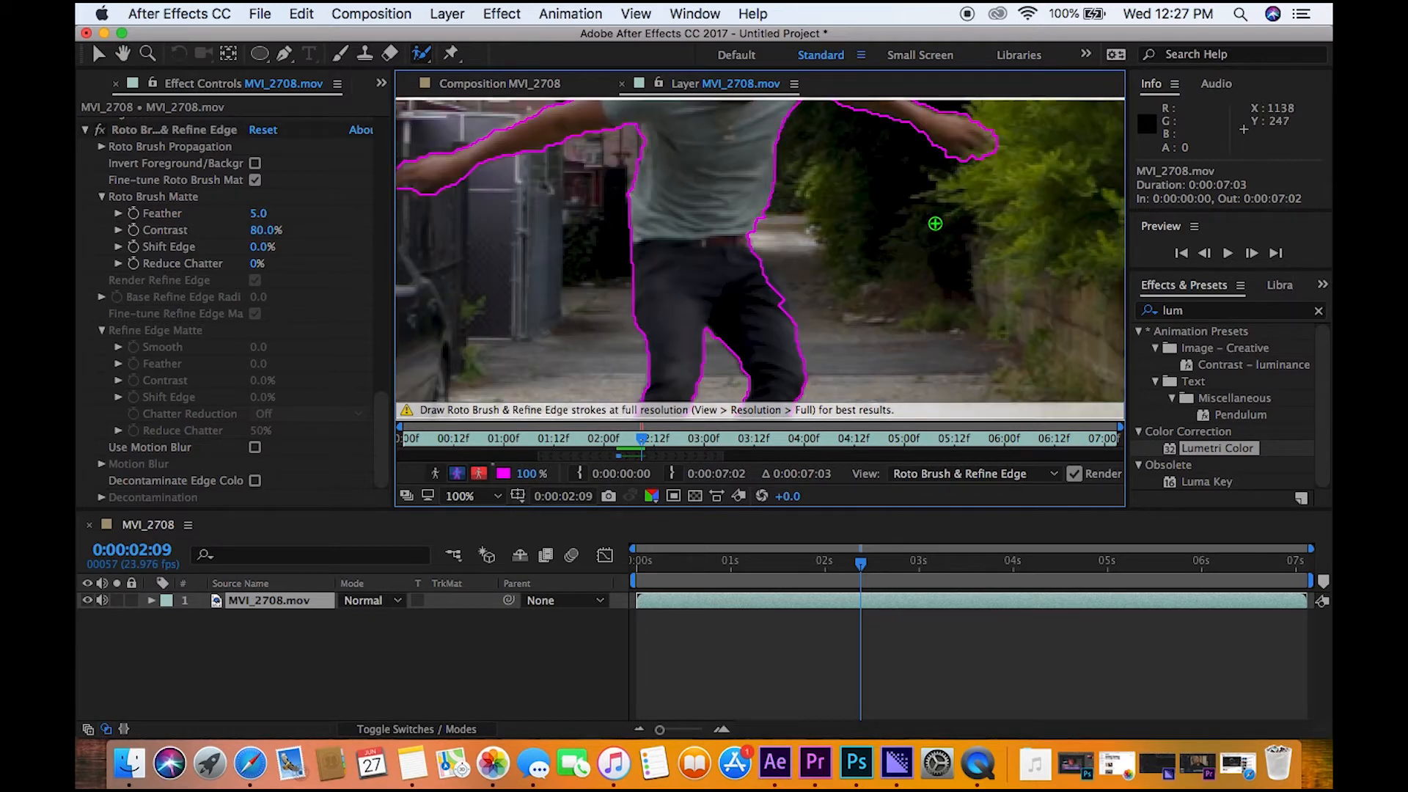
pyautogui.press('h')
pyautogui.moveTo(887, 275); pyautogui.dragTo(928, 404)
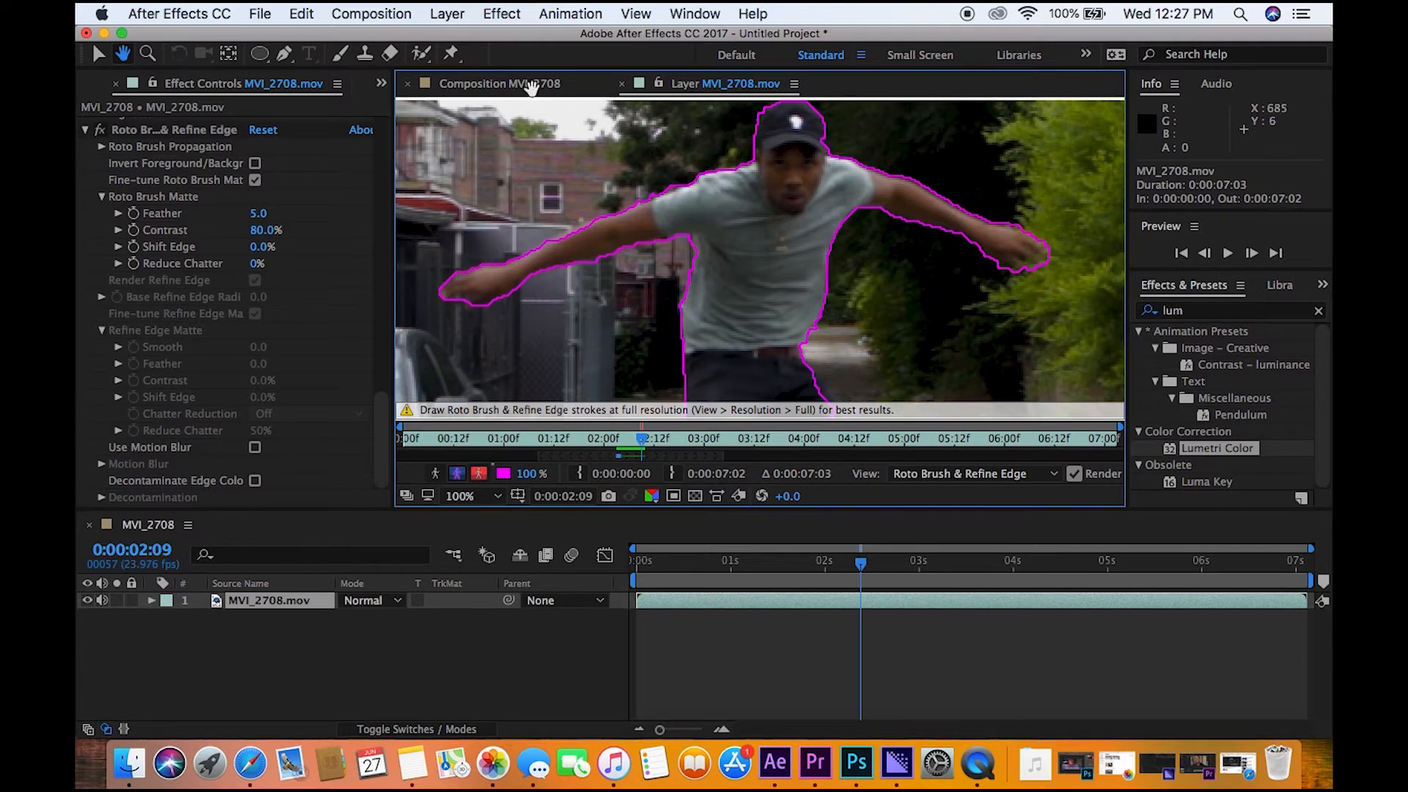
# Display the MVI_2708 composition with the Selection tool active and move the current time back to 0:00:02:02
pyautogui.press('v')
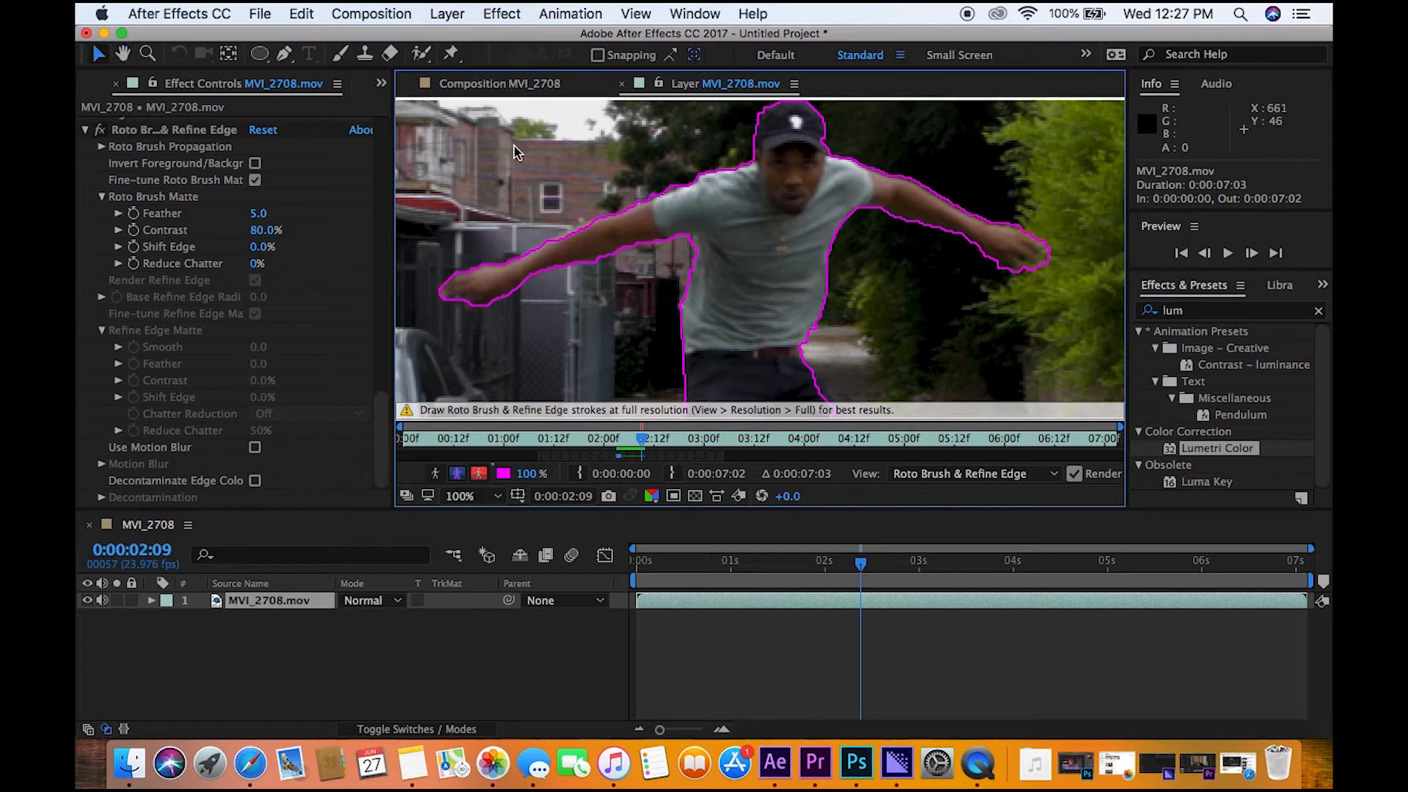
pyautogui.click(504, 85)
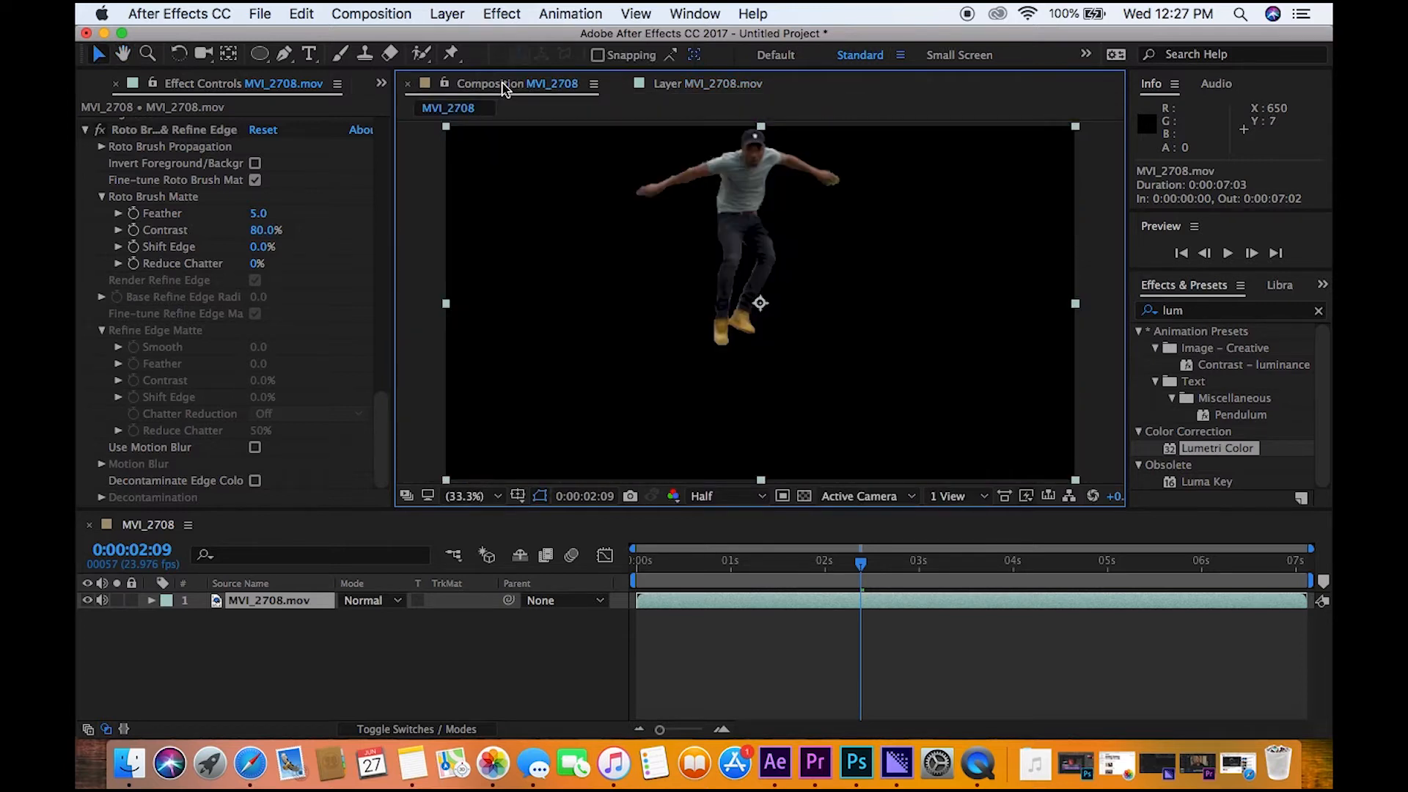
pyautogui.moveTo(862, 574); pyautogui.dragTo(837, 615)
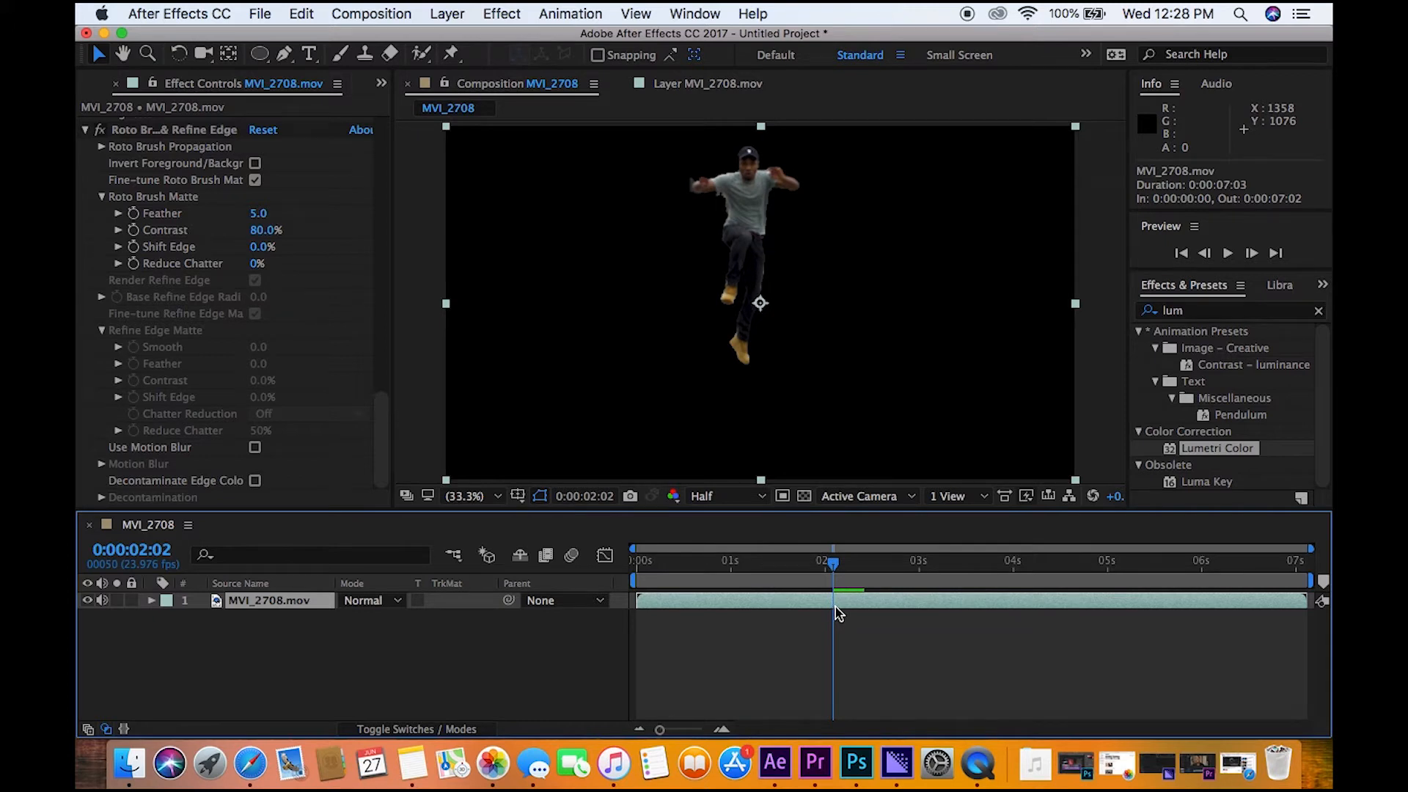
# Duplicate the MVI_2708.mov layer and rename the upper copy "roto clip"
pyautogui.press('super+d')
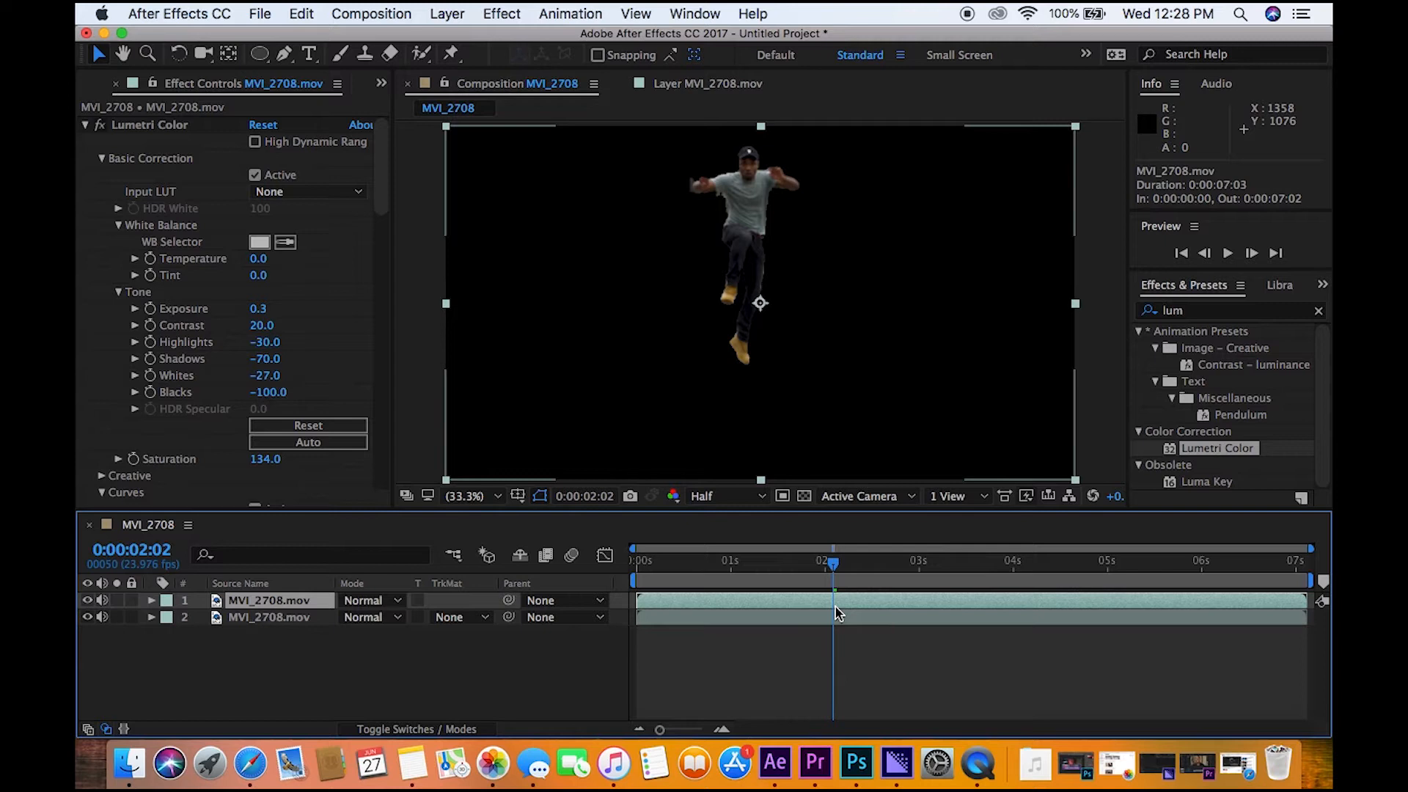
pyautogui.rightClick(263, 603)
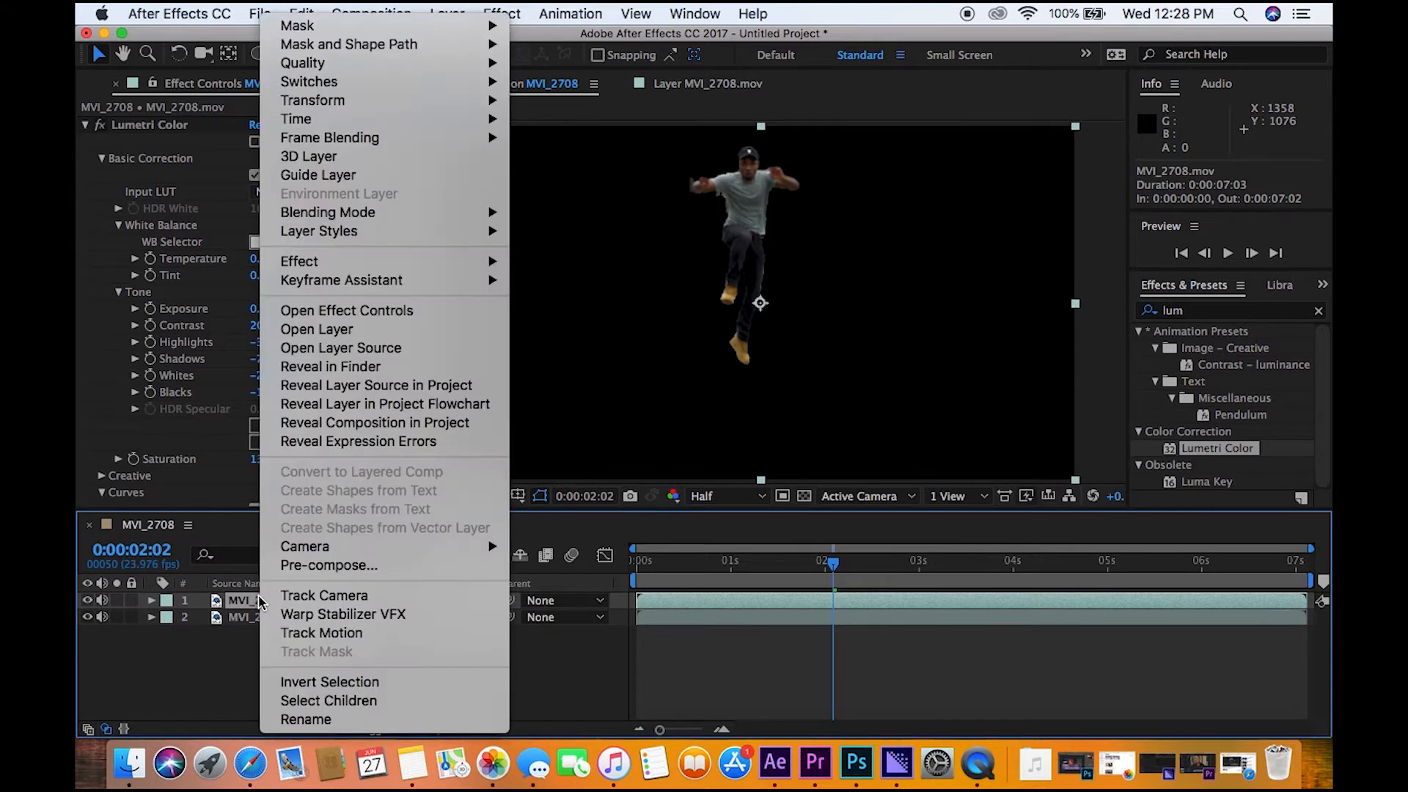
pyautogui.click(305, 718)
pyautogui.write('roto clip')
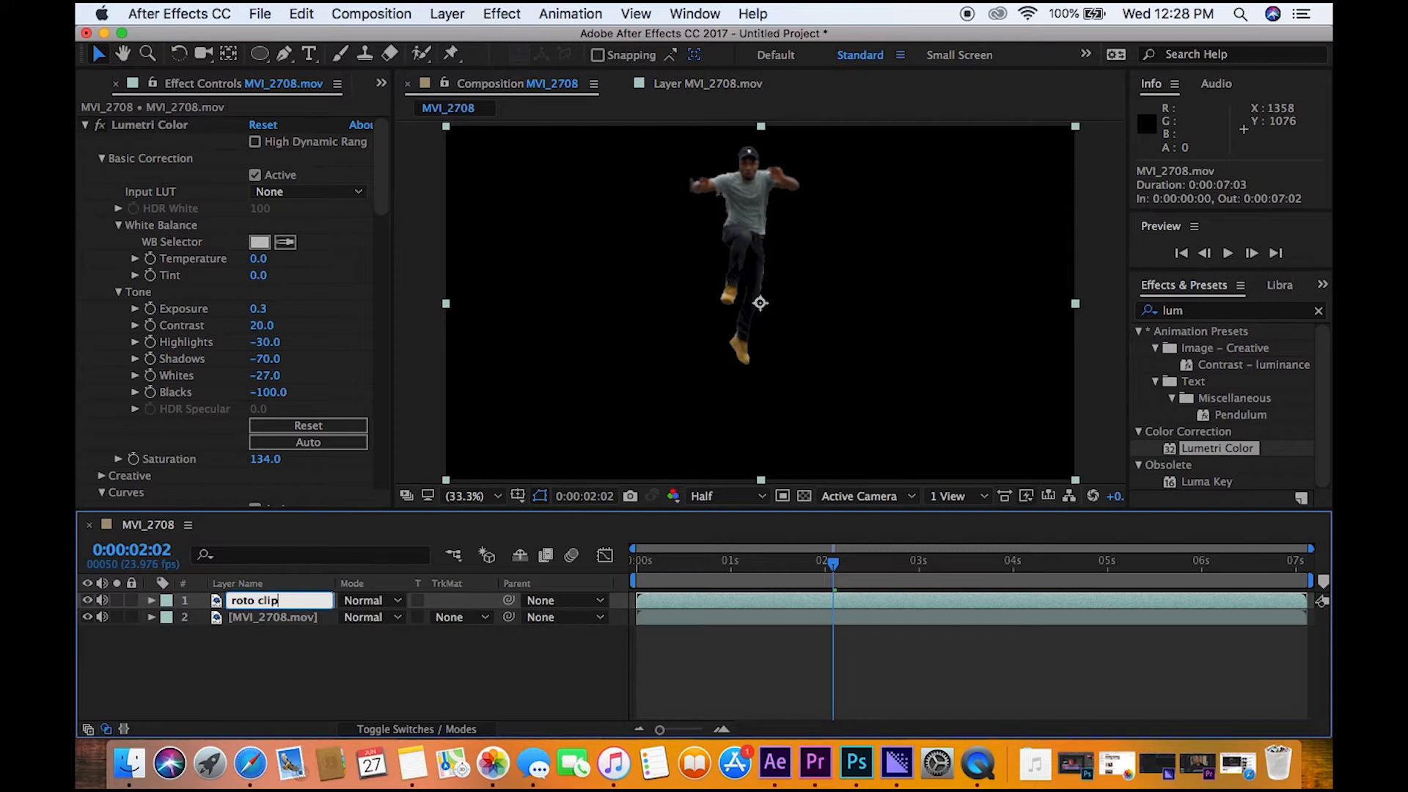
pyautogui.press('Return')
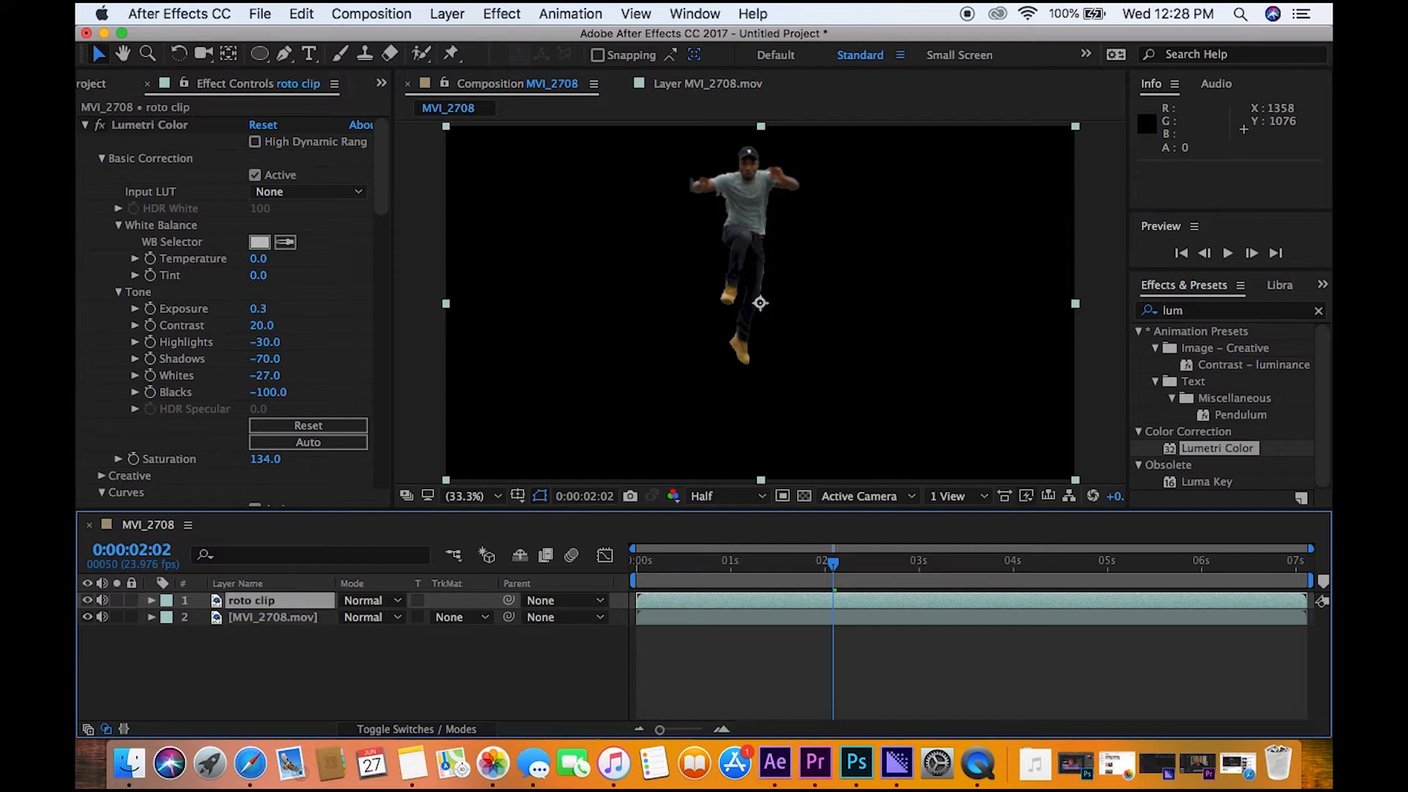
# Rename the lower MVI_2708.mov layer "ending actor clip"
pyautogui.rightClick(288, 629)
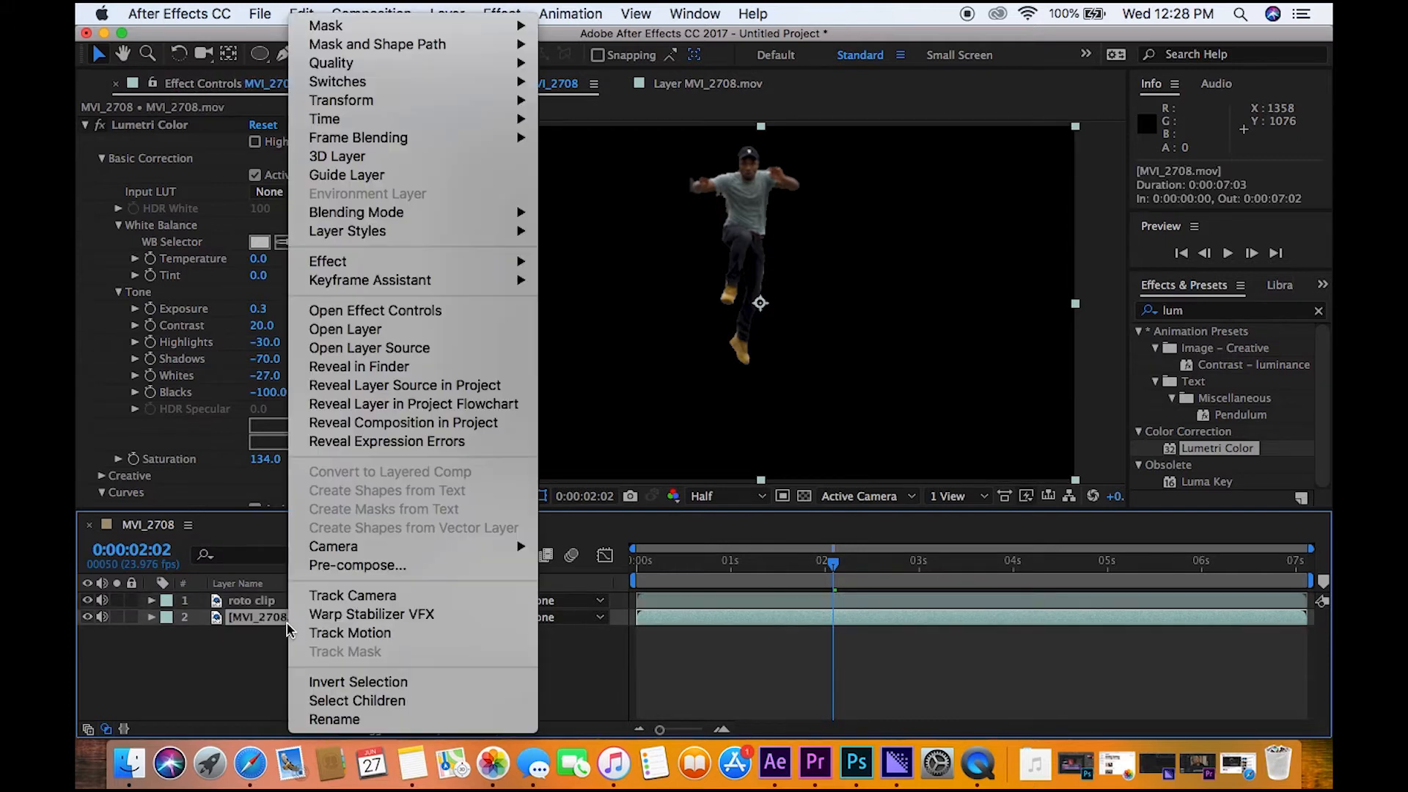
pyautogui.click(330, 719)
pyautogui.write('e')
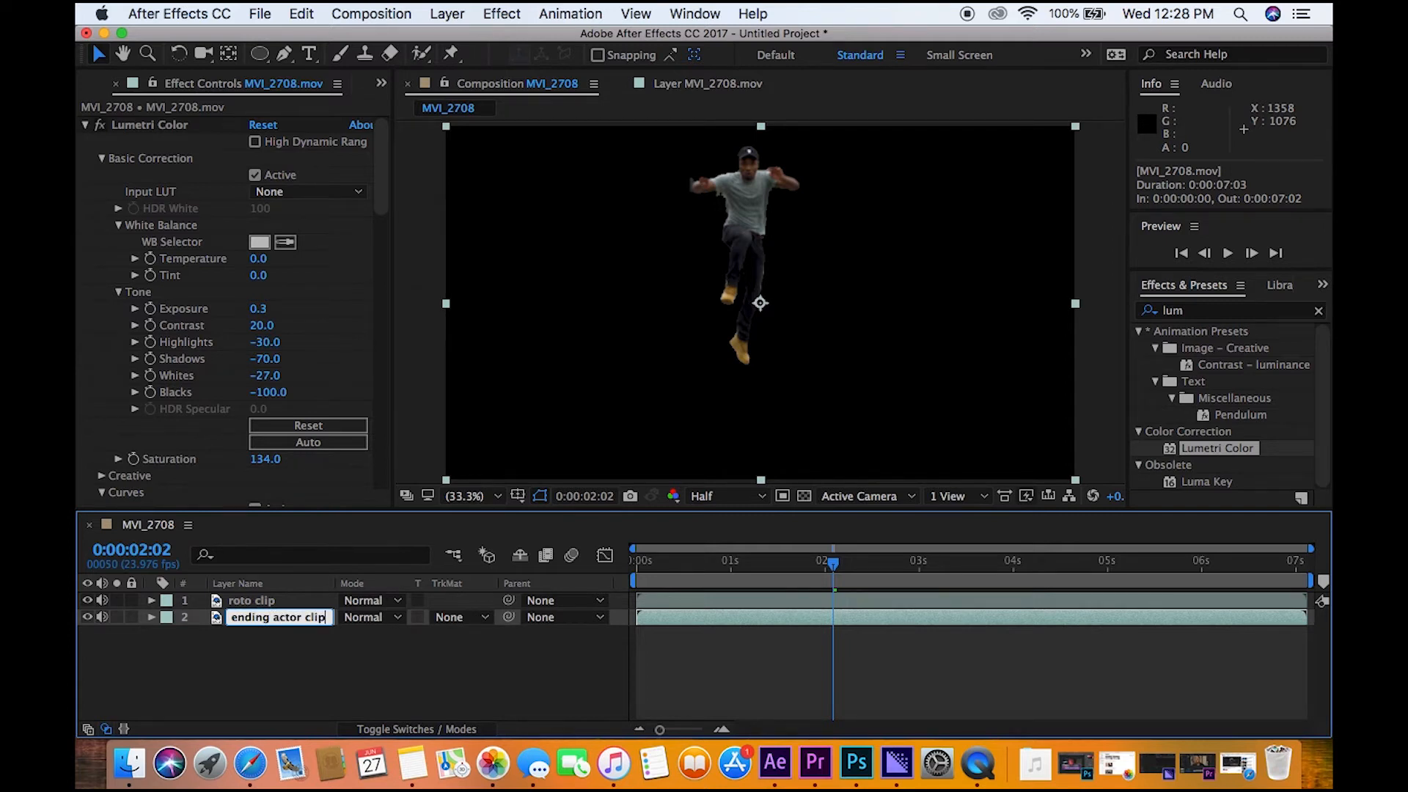
pyautogui.write('nding actor clip')
pyautogui.press('Return')
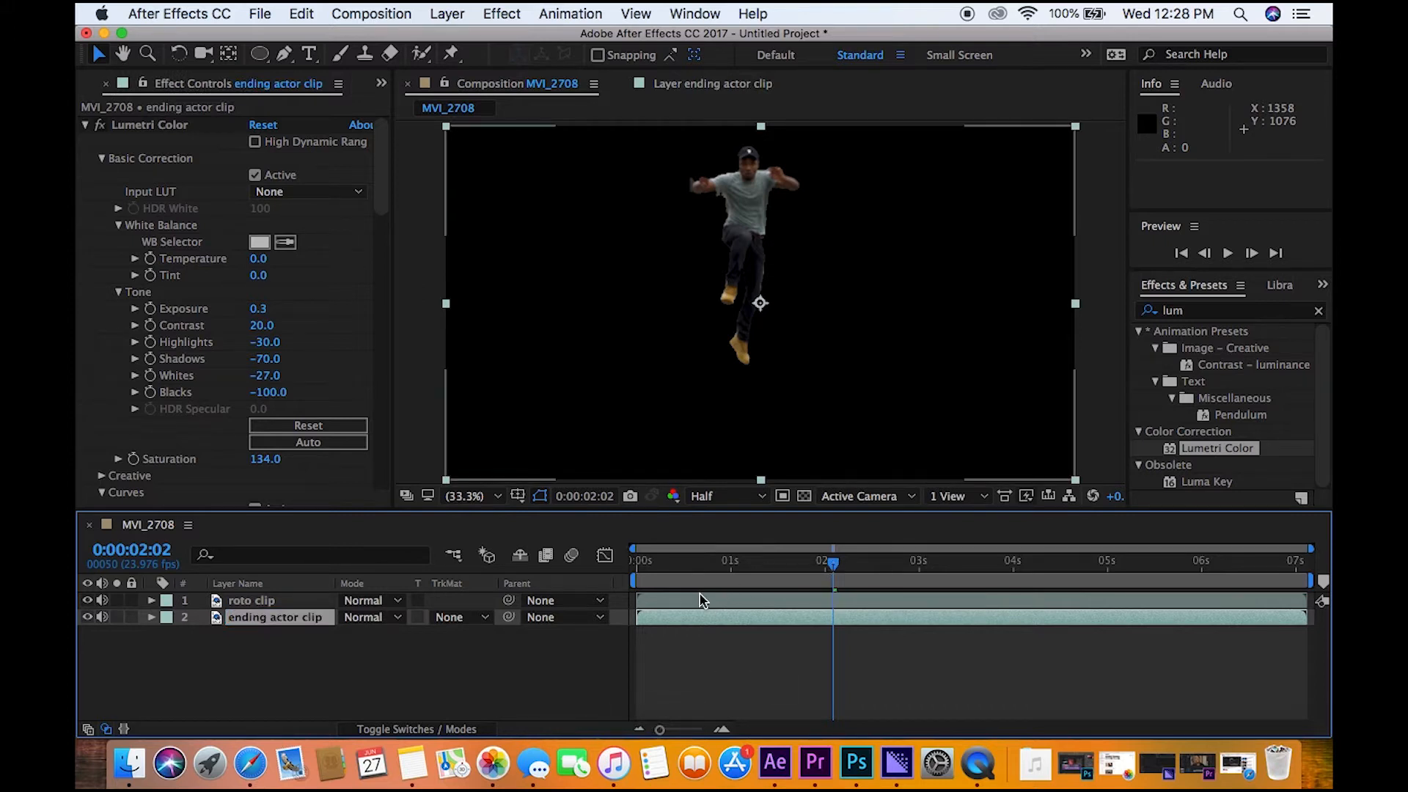
# Trim the roto clip layer's start to 0:00:02:01, split it at 0:00:02:08 and delete the part after the split
pyautogui.click(658, 601)
pyautogui.moveTo(633, 600); pyautogui.dragTo(825, 607)
pyautogui.click(1252, 253)
pyautogui.click(1252, 253)
pyautogui.click(1252, 253)
pyautogui.click(1252, 253)
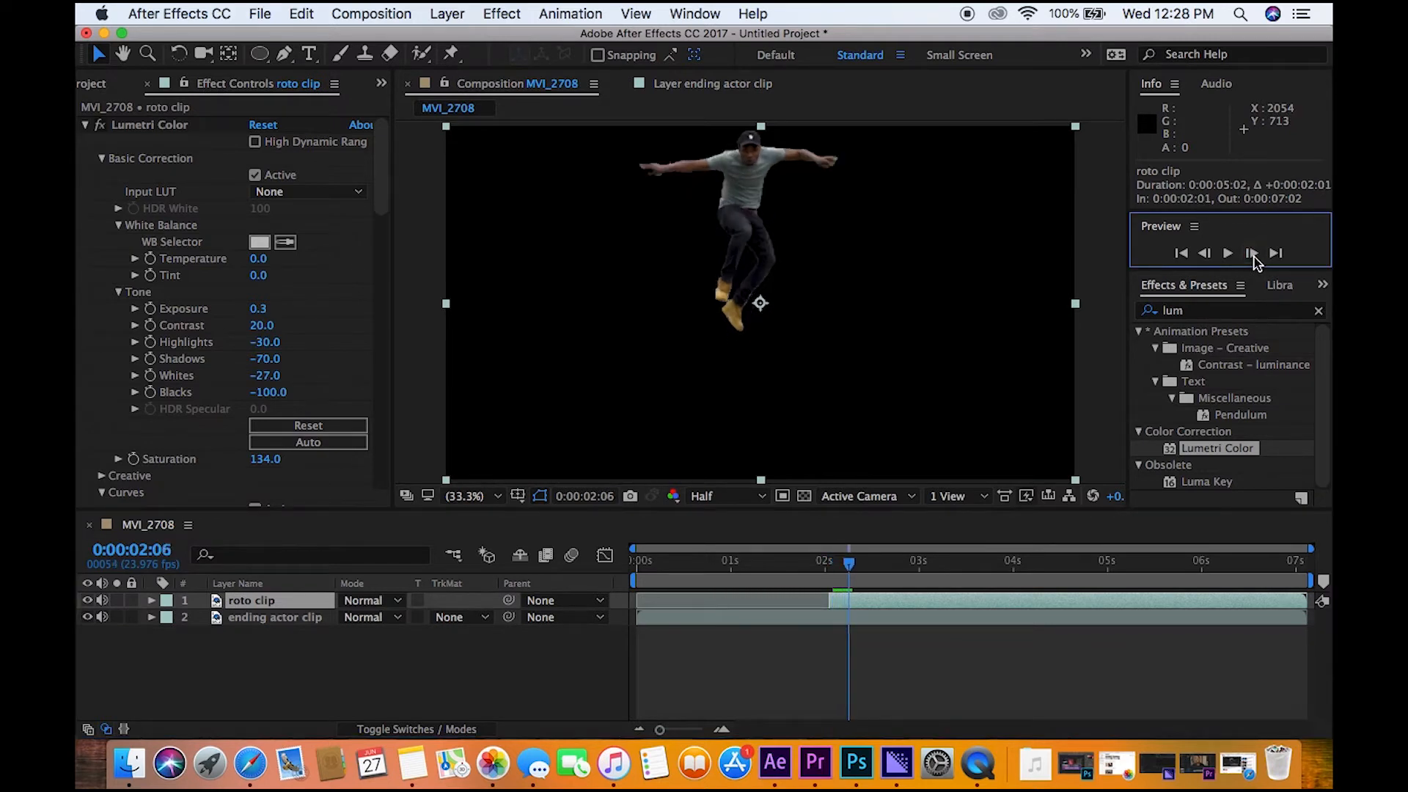
pyautogui.click(1251, 253)
pyautogui.click(1252, 253)
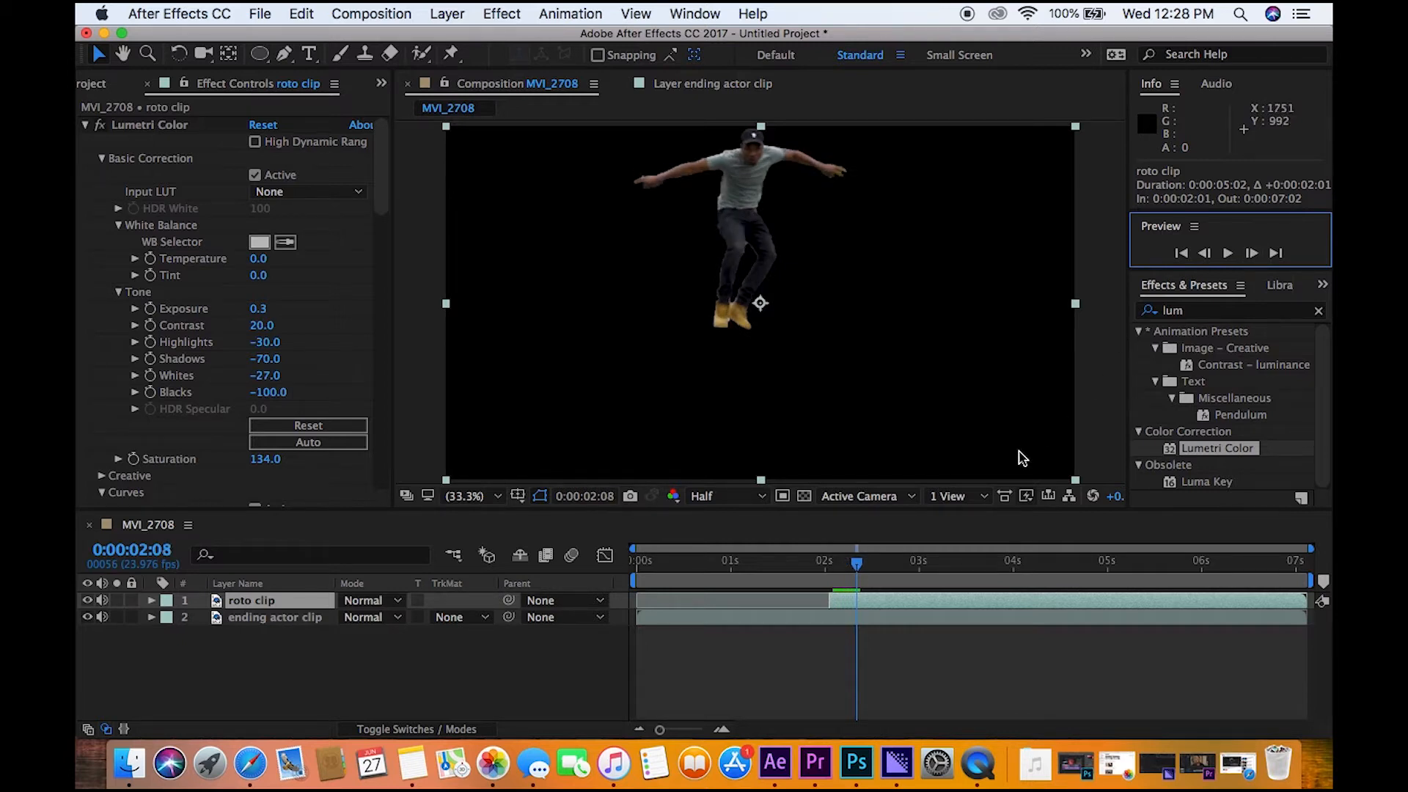
pyautogui.press('super+shift+d')
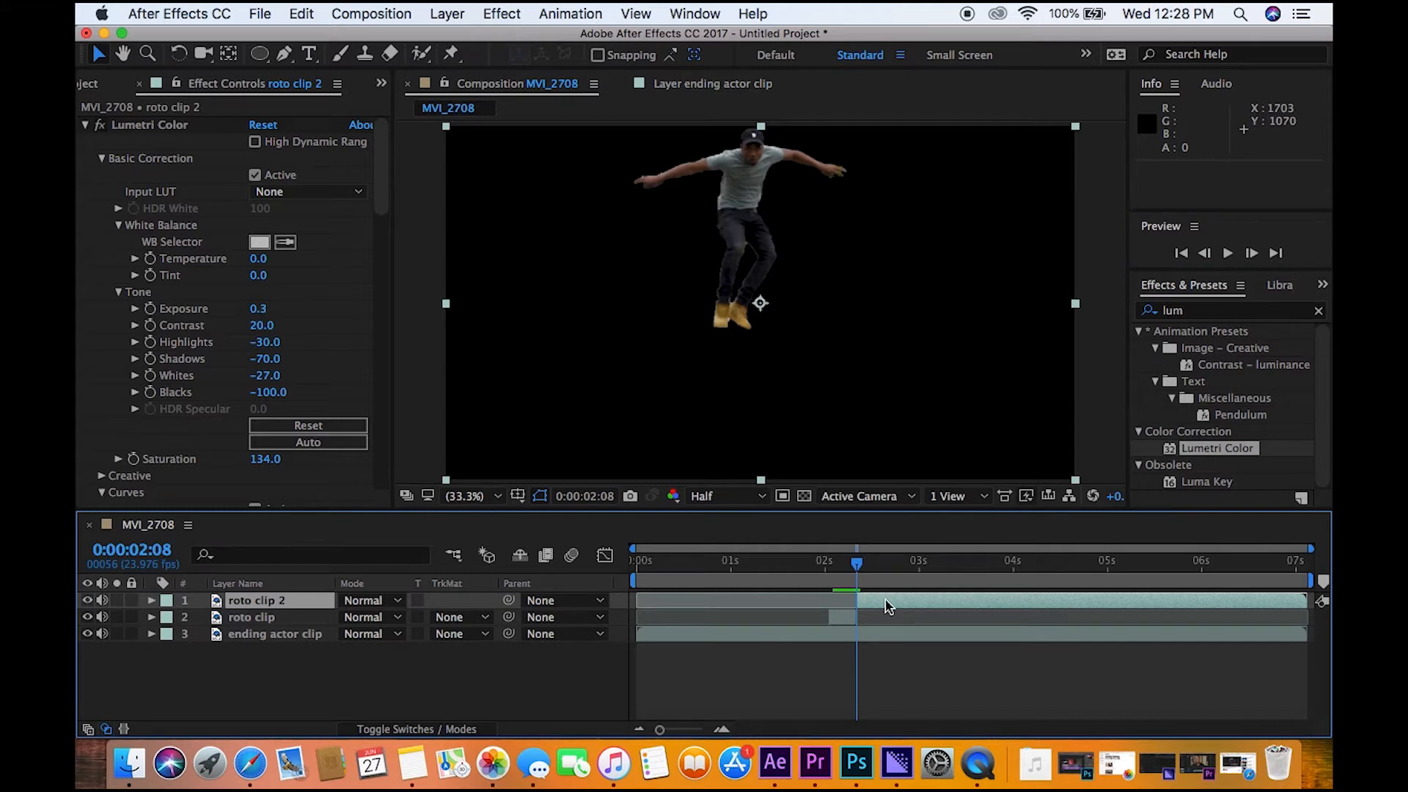
pyautogui.press('Delete')
# Add the MVI_2709.mov footage from the project to the MVI_2708 composition as the bottom layer, below ending actor clip
pyautogui.click(381, 84)
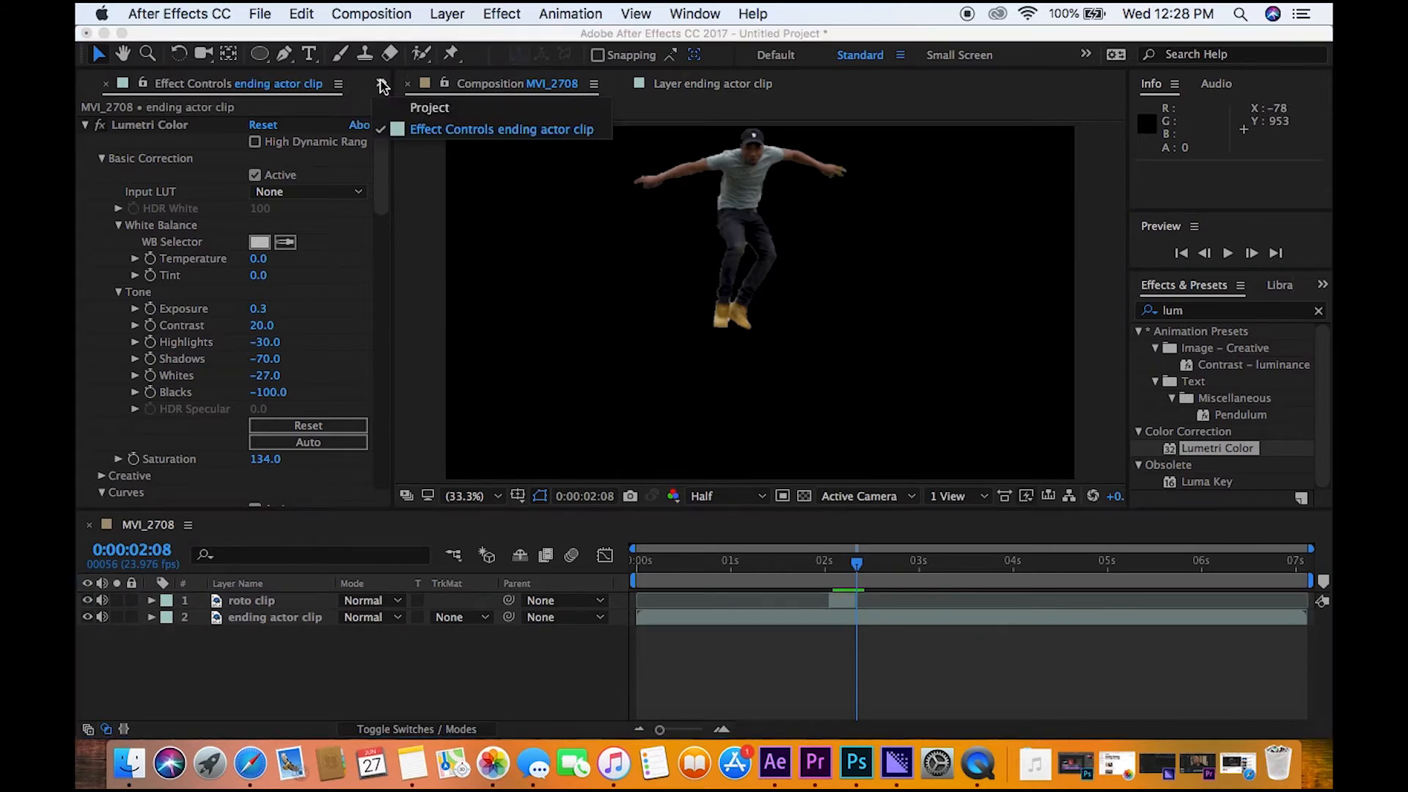
pyautogui.click(429, 108)
pyautogui.click(178, 301)
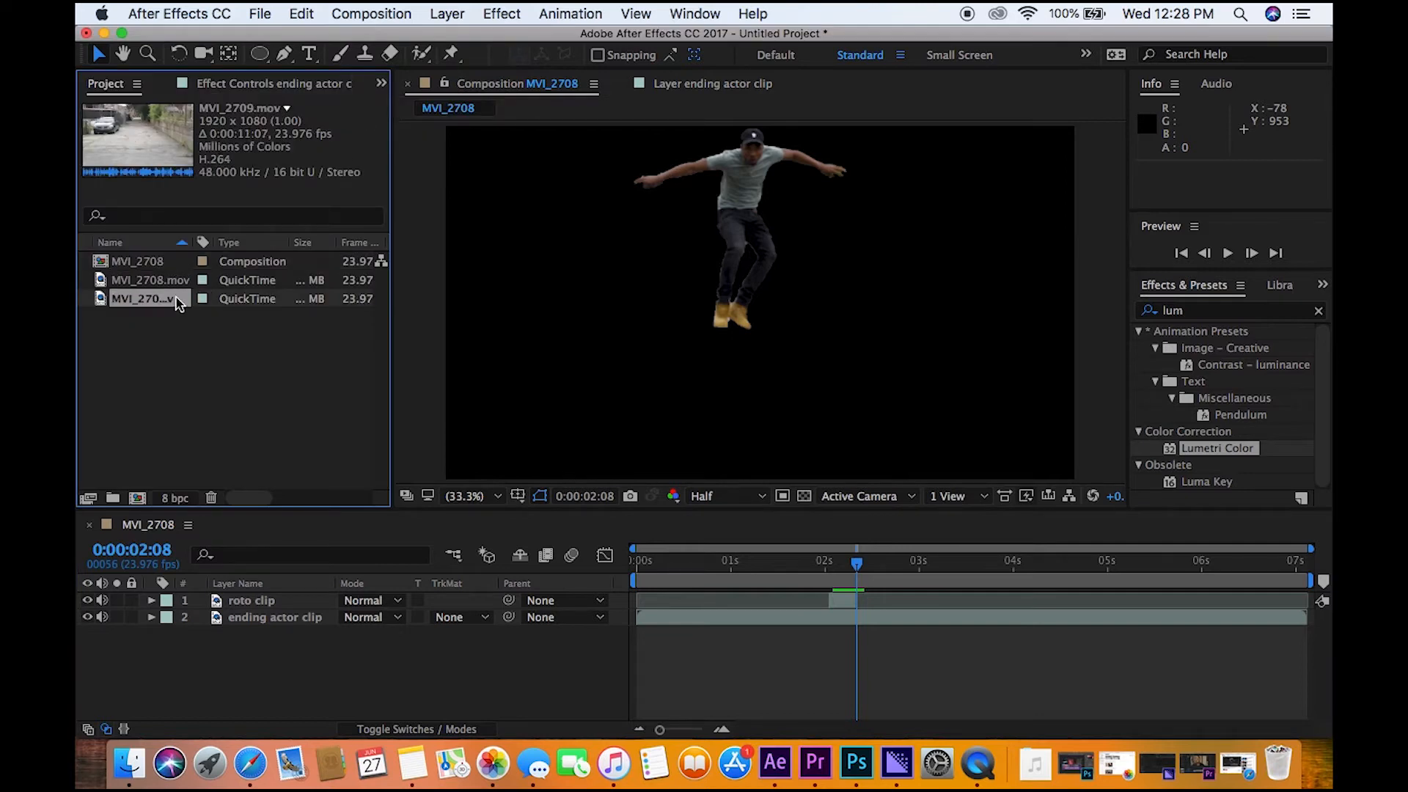
pyautogui.moveTo(178, 300); pyautogui.dragTo(190, 638)
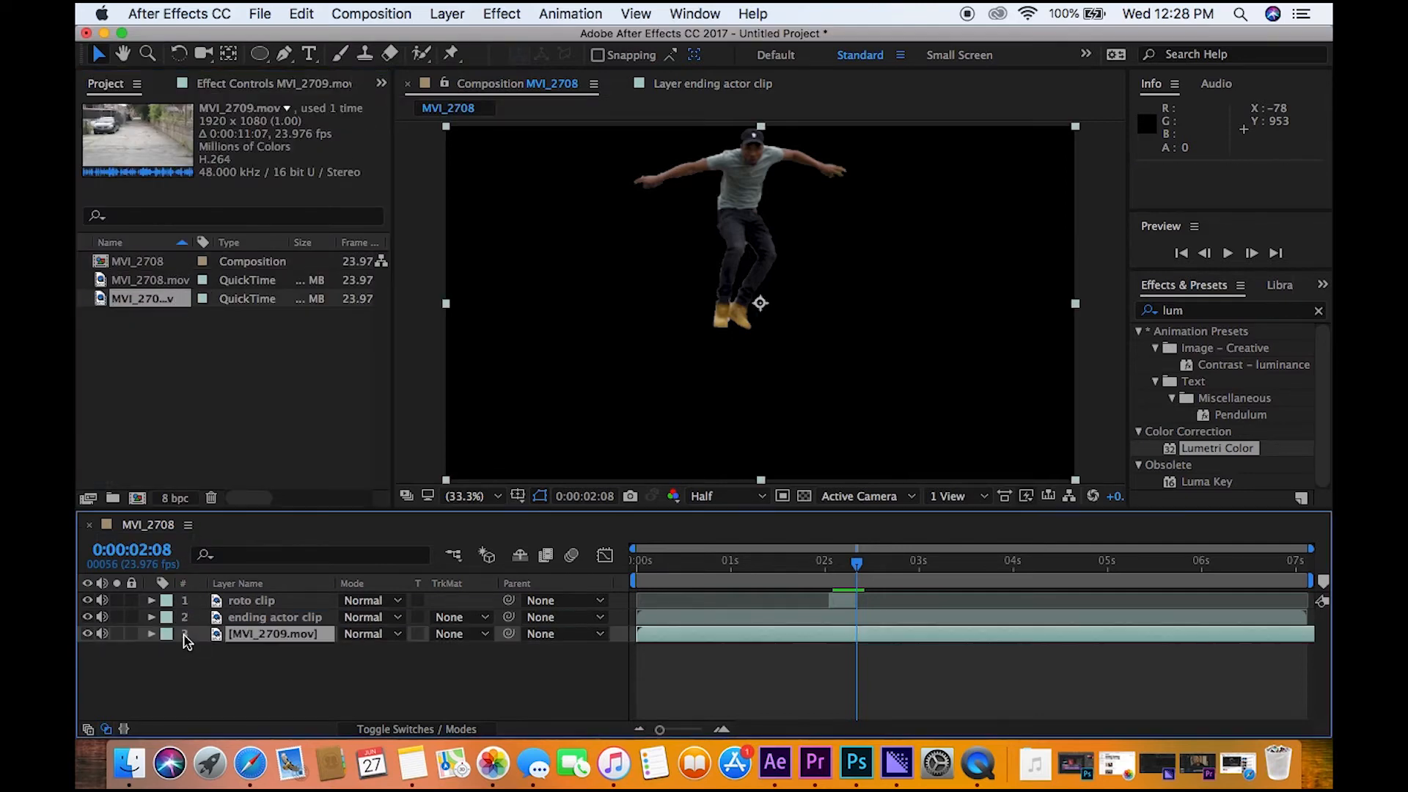
pyautogui.rightClick(267, 641)
pyautogui.click(267, 638)
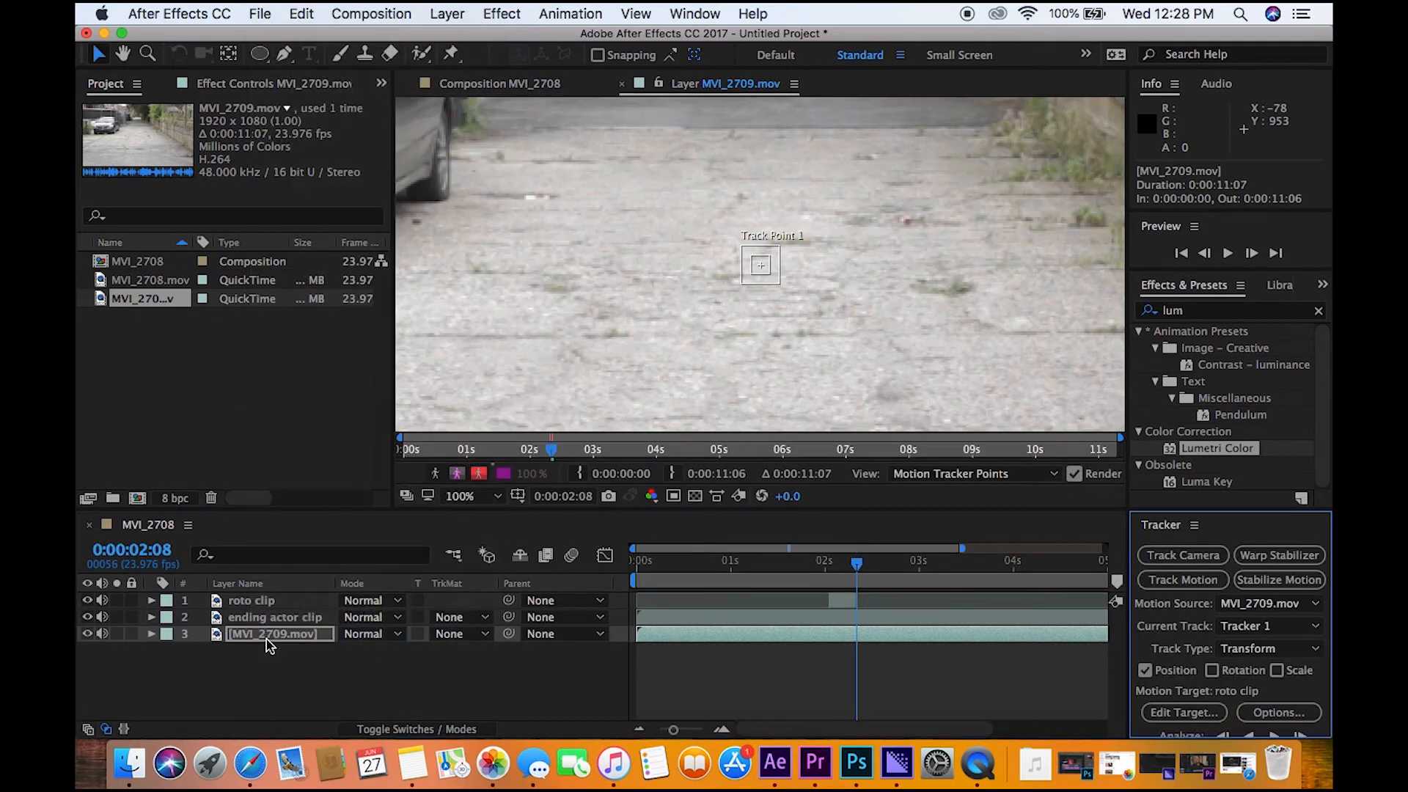
pyautogui.press('super+z')
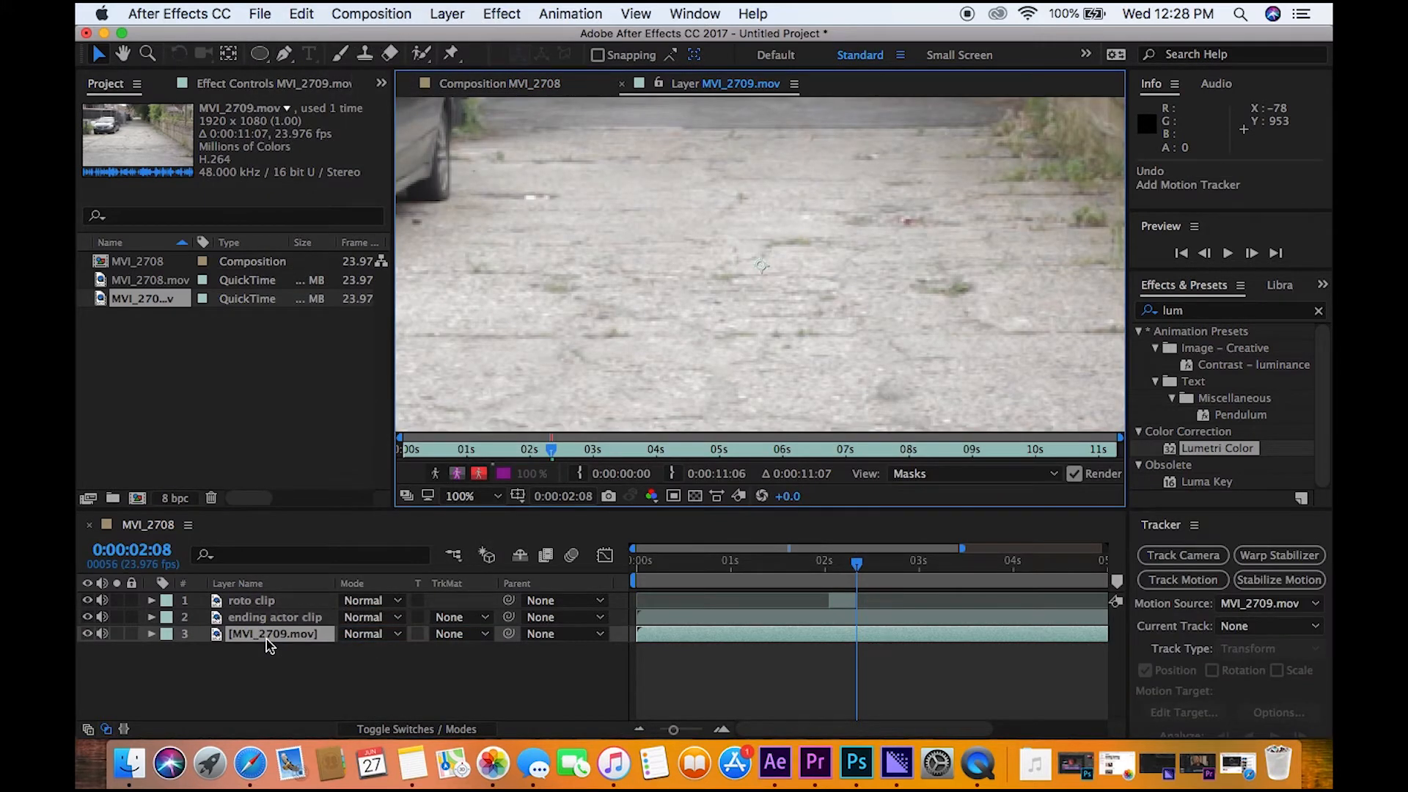
# Rename the MVI_2709.mov layer "bg"
pyautogui.rightClick(270, 645)
pyautogui.click(308, 720)
pyautogui.write('bg')
pyautogui.press('Return')
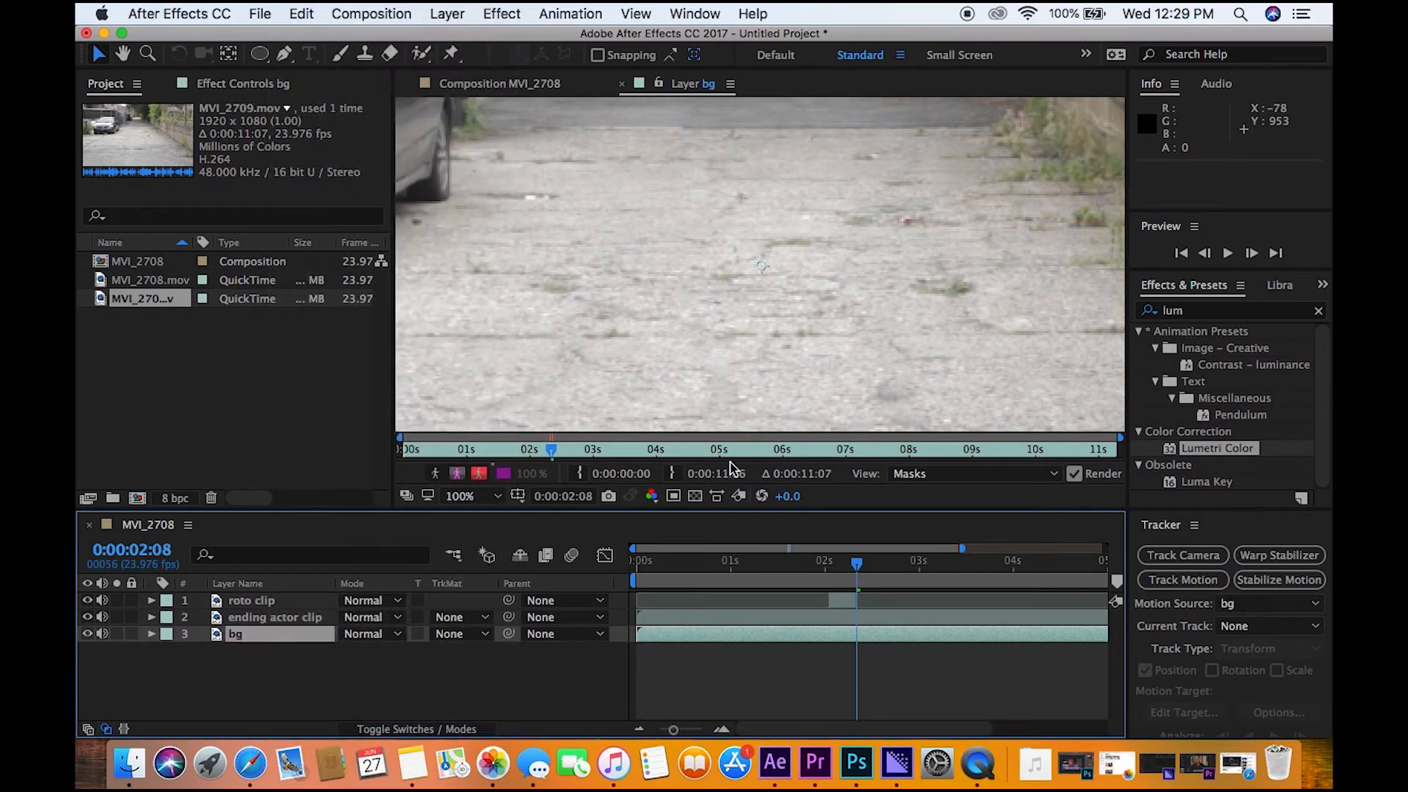
# Fit the bg layer footage to the viewer and return to the MVI_2708 composition with the current time at 0:00:01:09
pyautogui.click(487, 497)
pyautogui.click(485, 428)
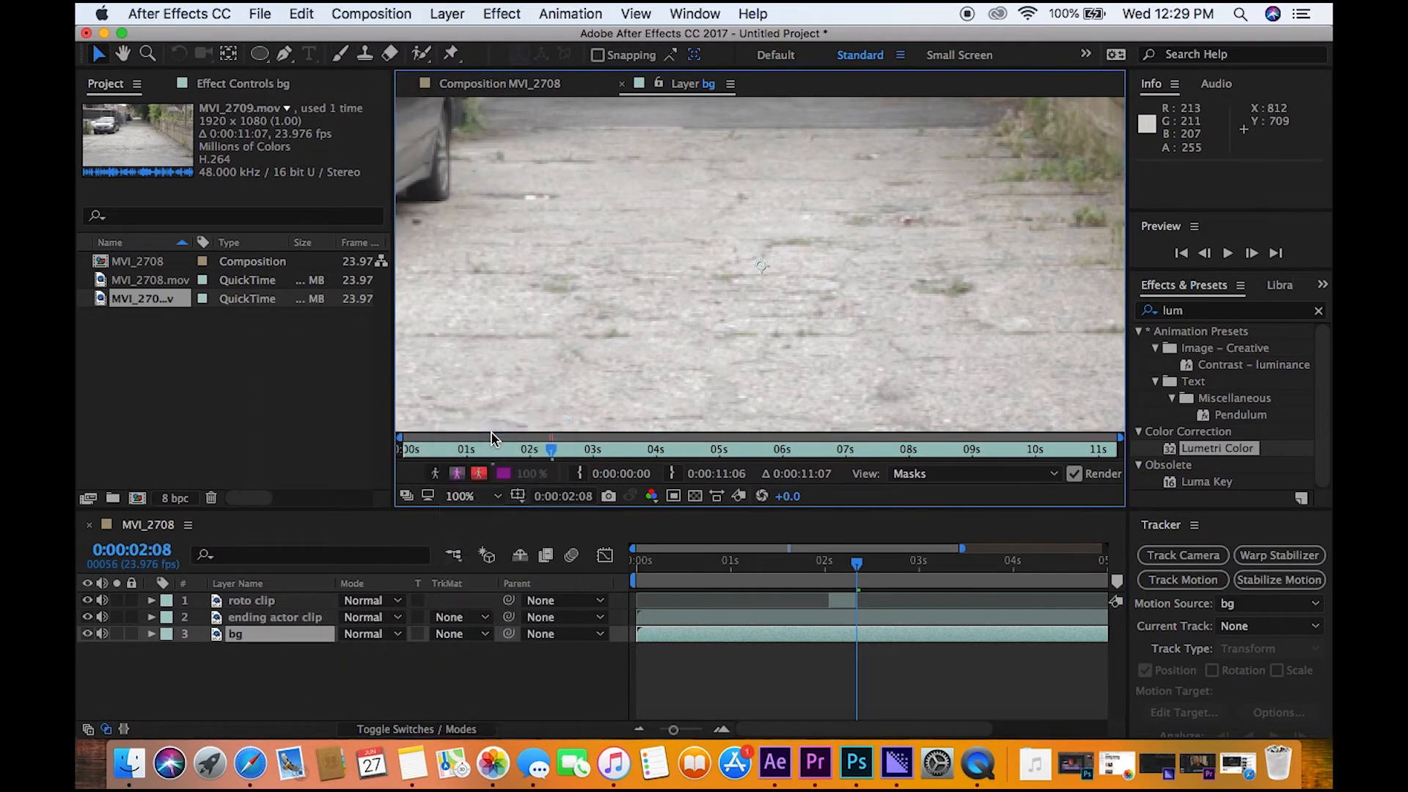
pyautogui.moveTo(804, 579); pyautogui.dragTo(766, 582)
pyautogui.click(774, 614)
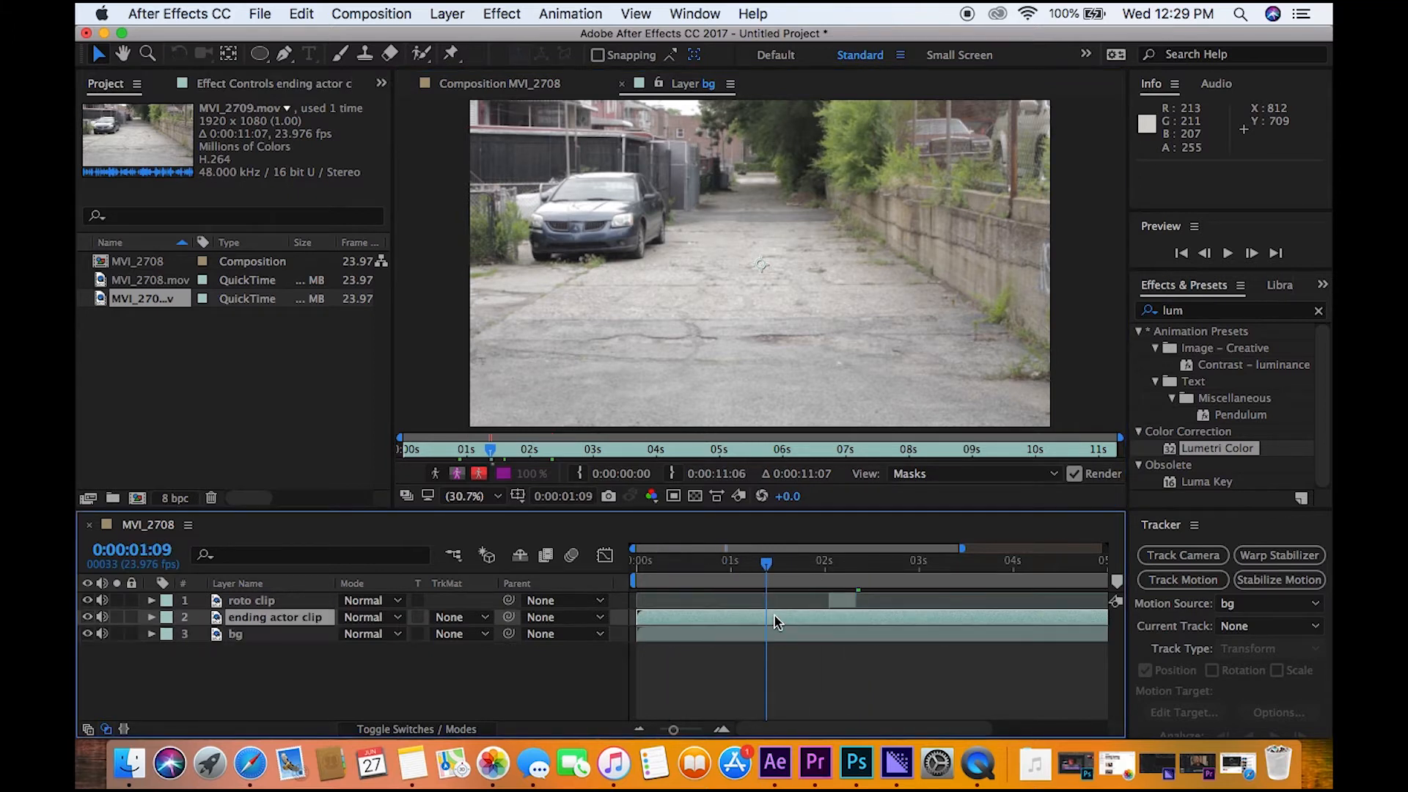
pyautogui.click(541, 87)
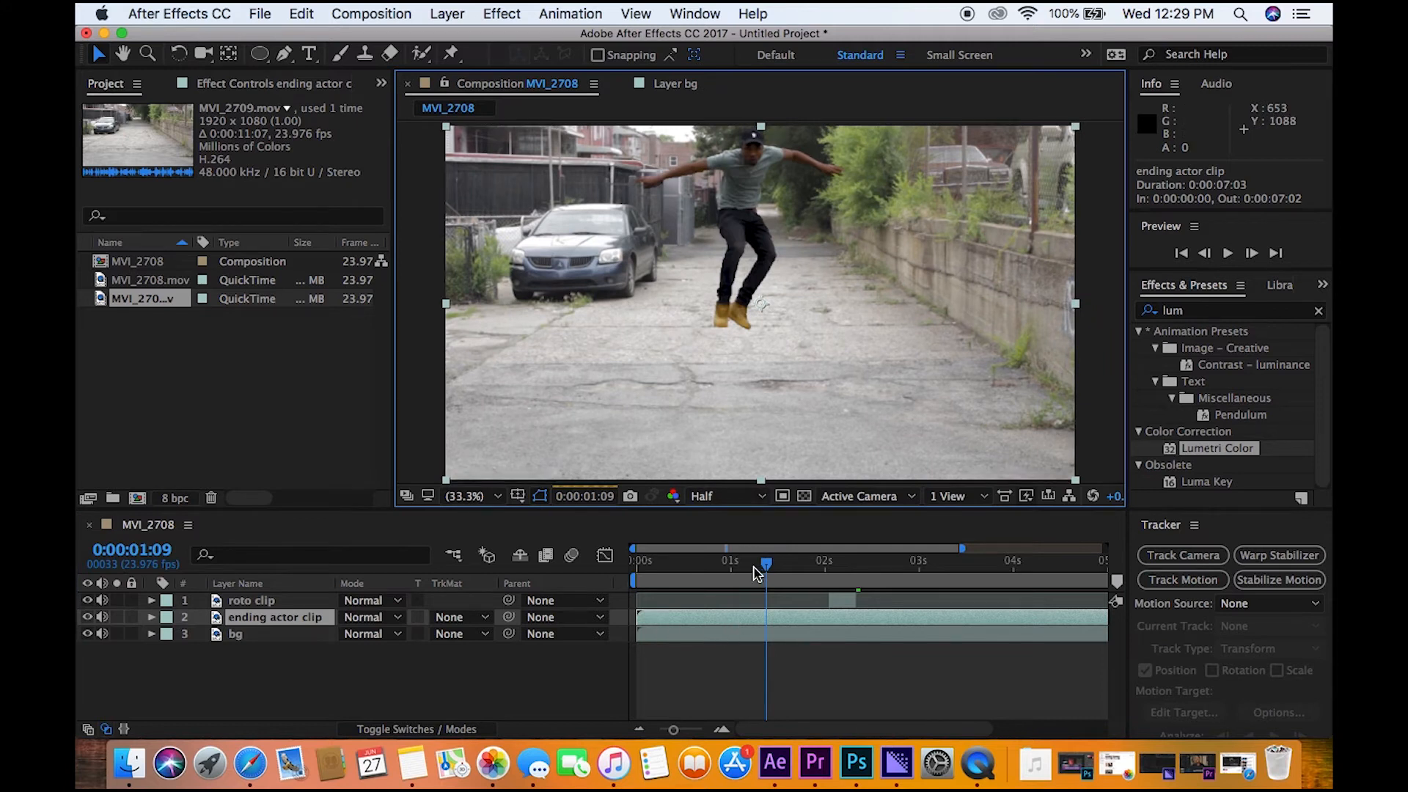
# Paste the copied Lumetri Color grade onto the bg layer
pyautogui.click(300, 635)
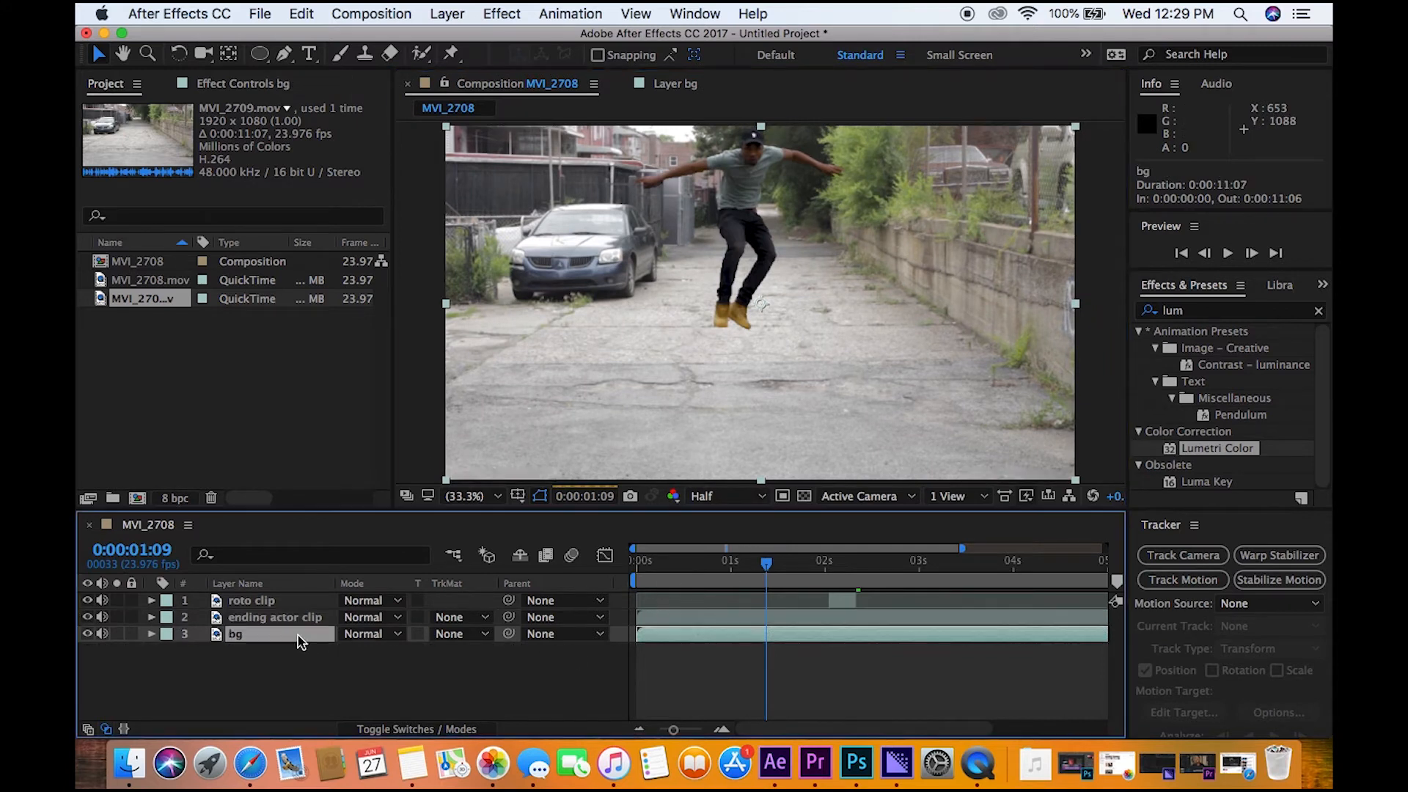
pyautogui.click(301, 13)
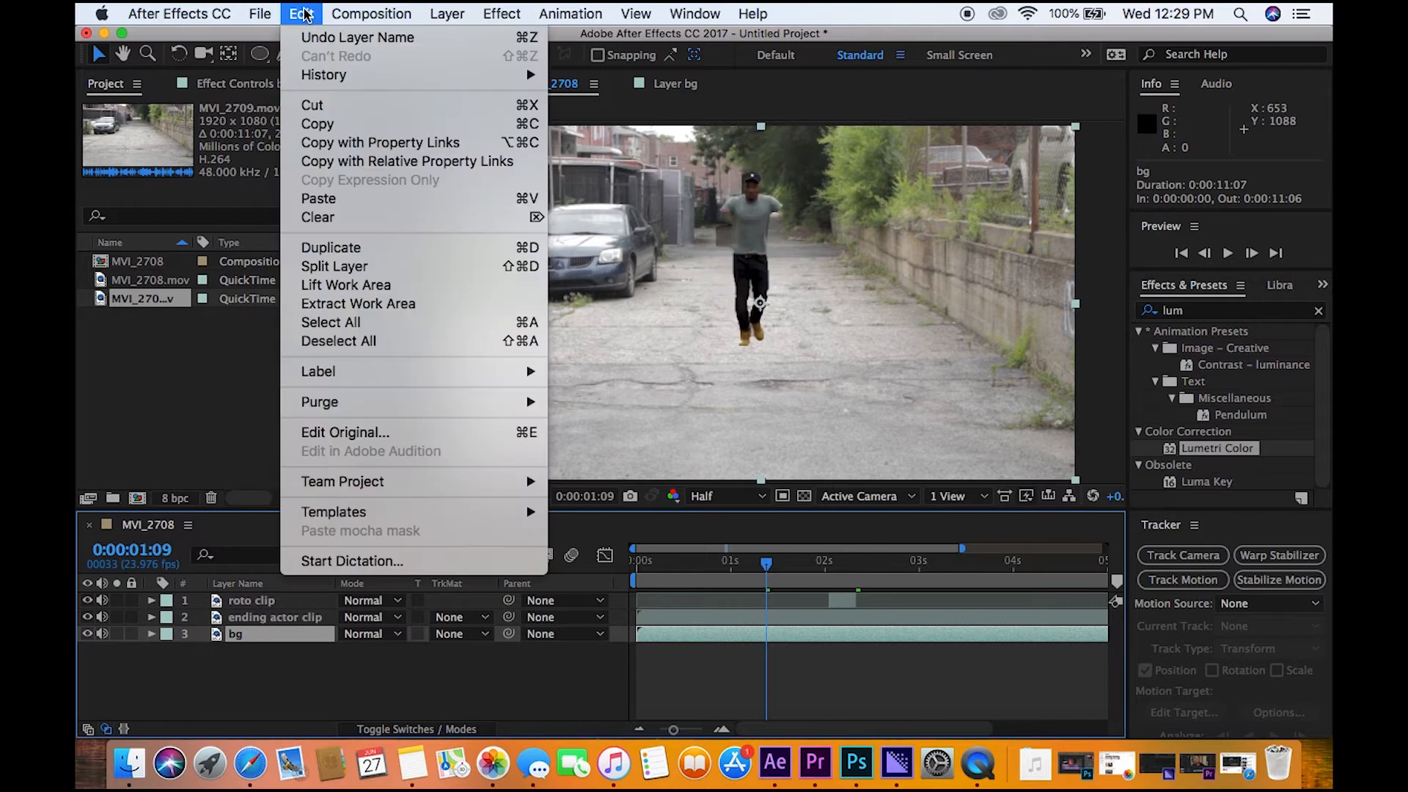
pyautogui.click(311, 204)
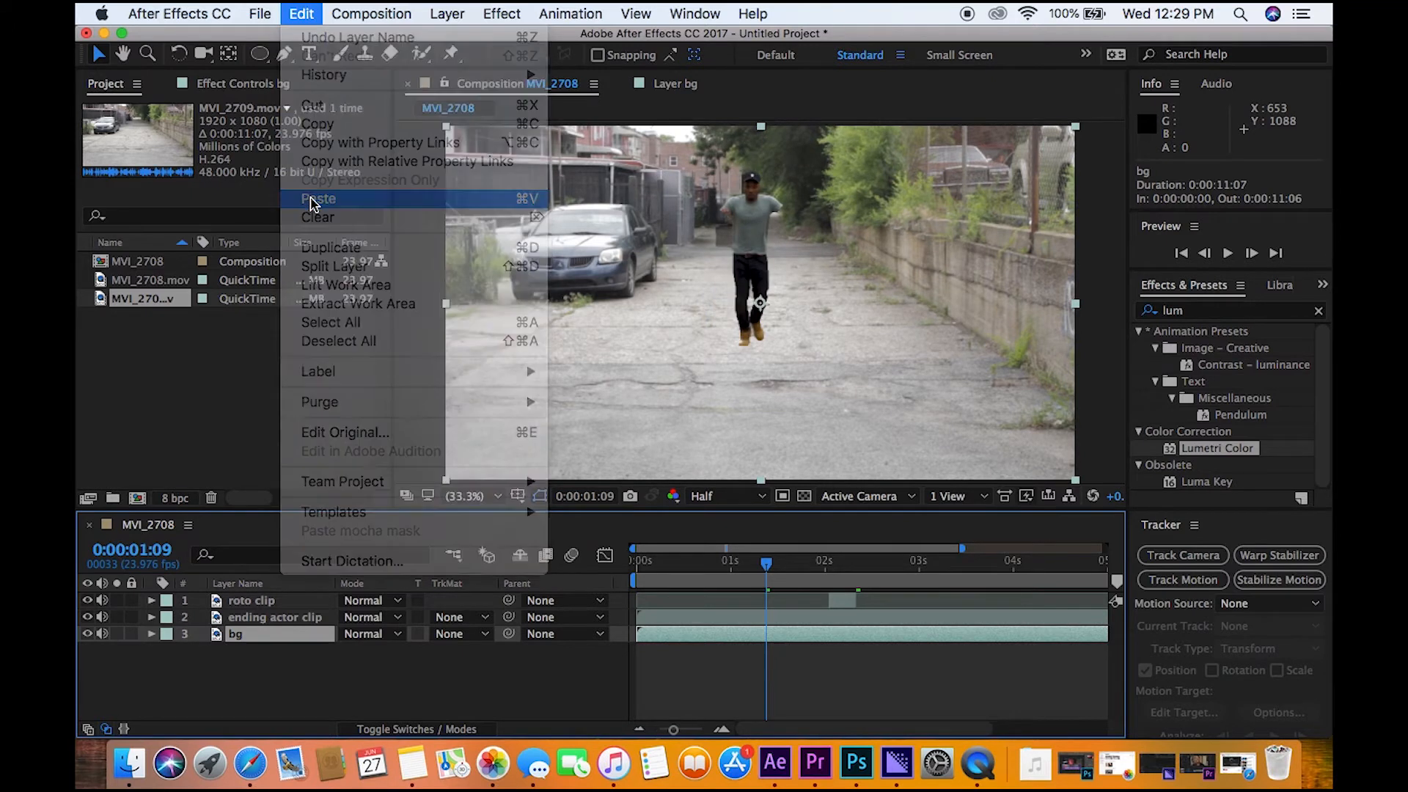
# Delete the Roto Brush & Refine Edge effect from the ending actor clip layer, with the current time at 0:00:01:15
pyautogui.moveTo(767, 565); pyautogui.dragTo(791, 568)
pyautogui.click(754, 301)
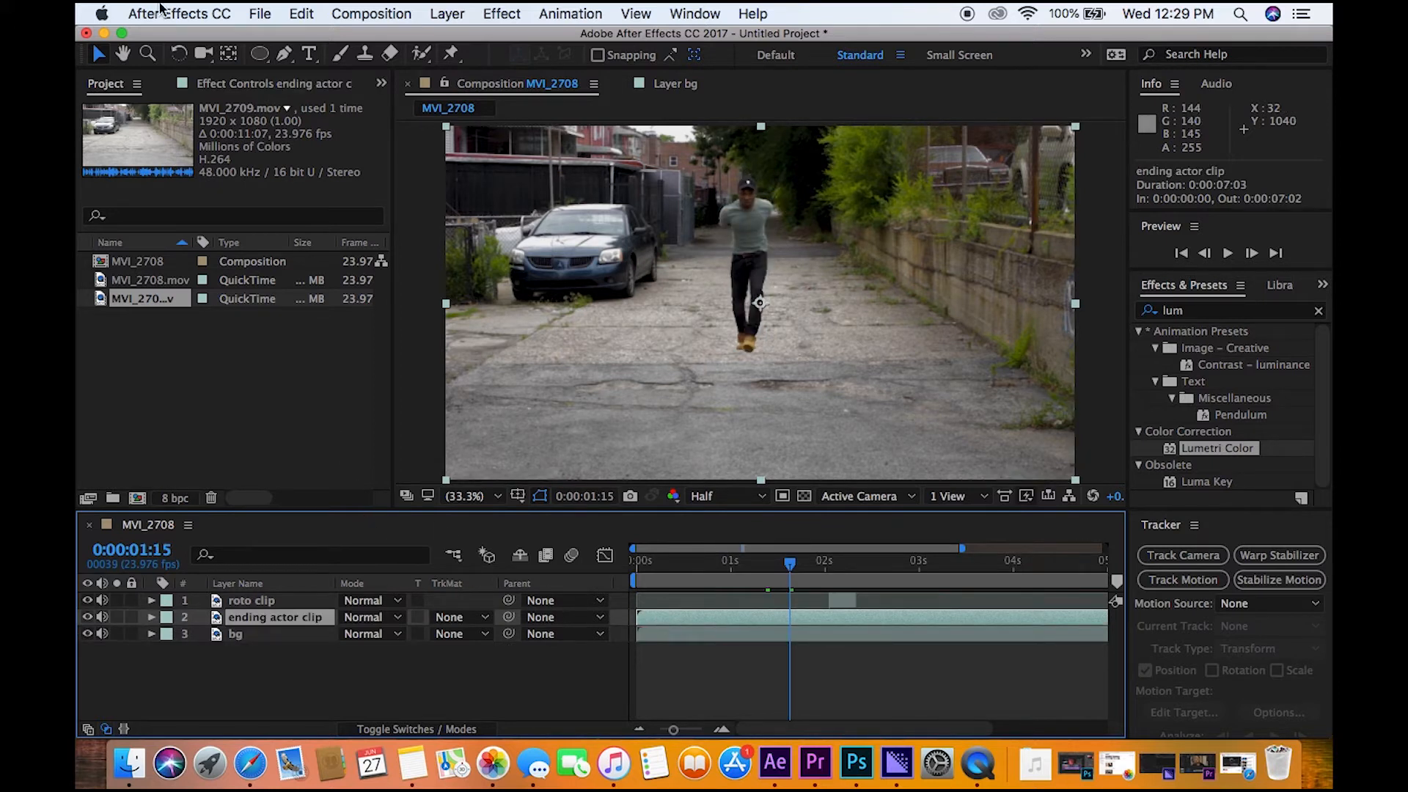
pyautogui.click(235, 85)
pyautogui.moveTo(381, 173)
pyautogui.mouseDown()
pyautogui.moveTo(378, 282)
pyautogui.moveTo(375, 123)
pyautogui.moveTo(386, 379)
pyautogui.mouseUp()
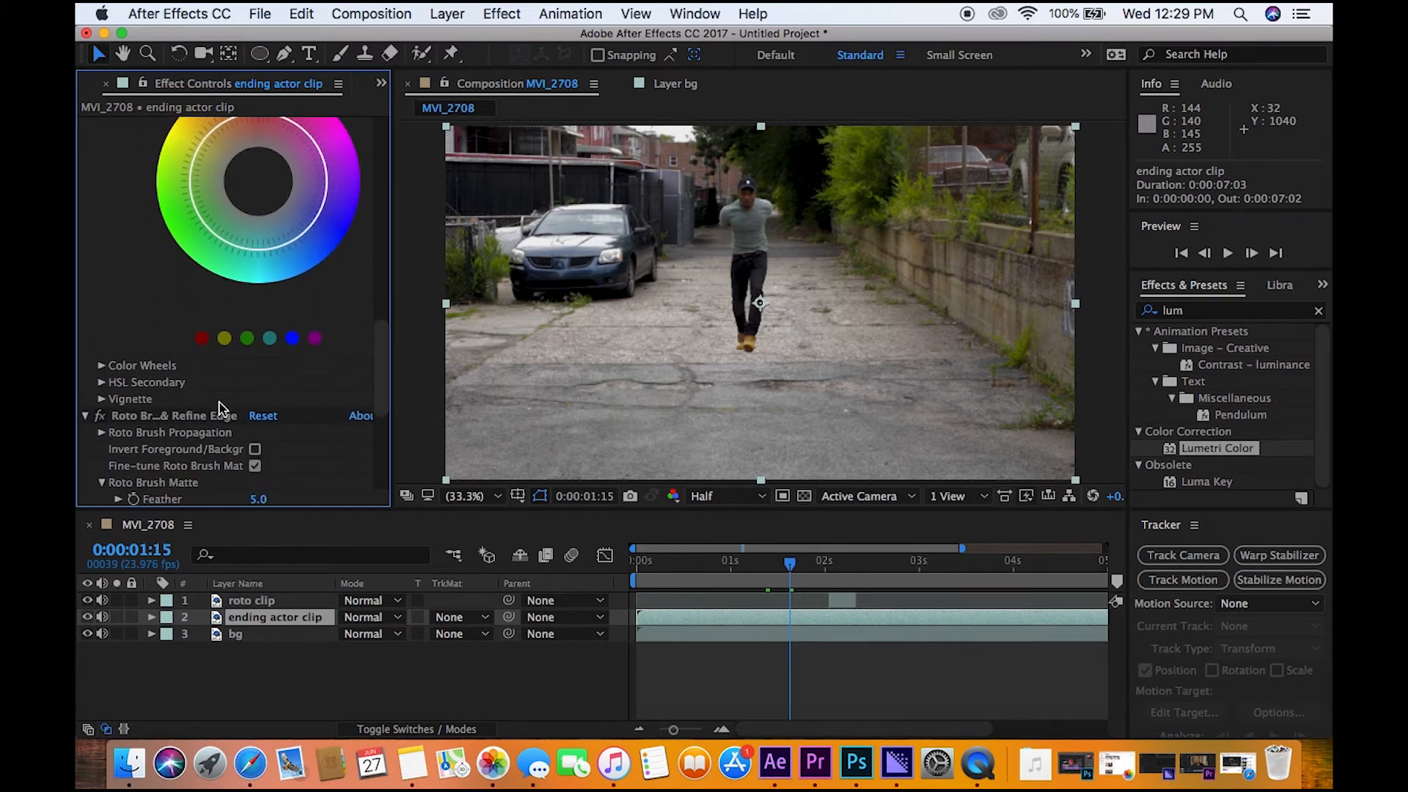
pyautogui.click(218, 418)
pyautogui.scroll(3, 218, 418)
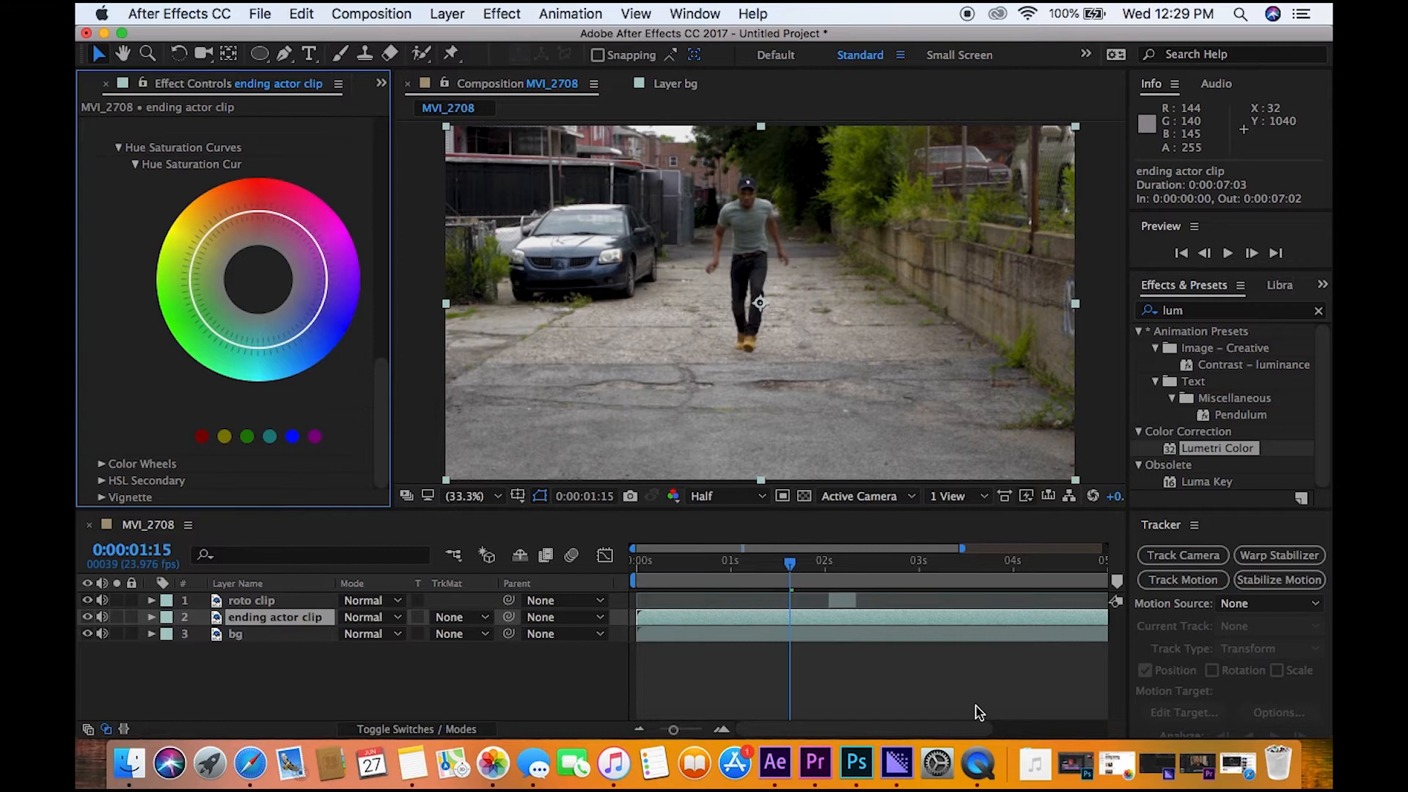
# Trim the ending actor clip's start to 0:00:02:08, where the roto clip ends, and preview the composition
pyautogui.moveTo(637, 618); pyautogui.dragTo(853, 621)
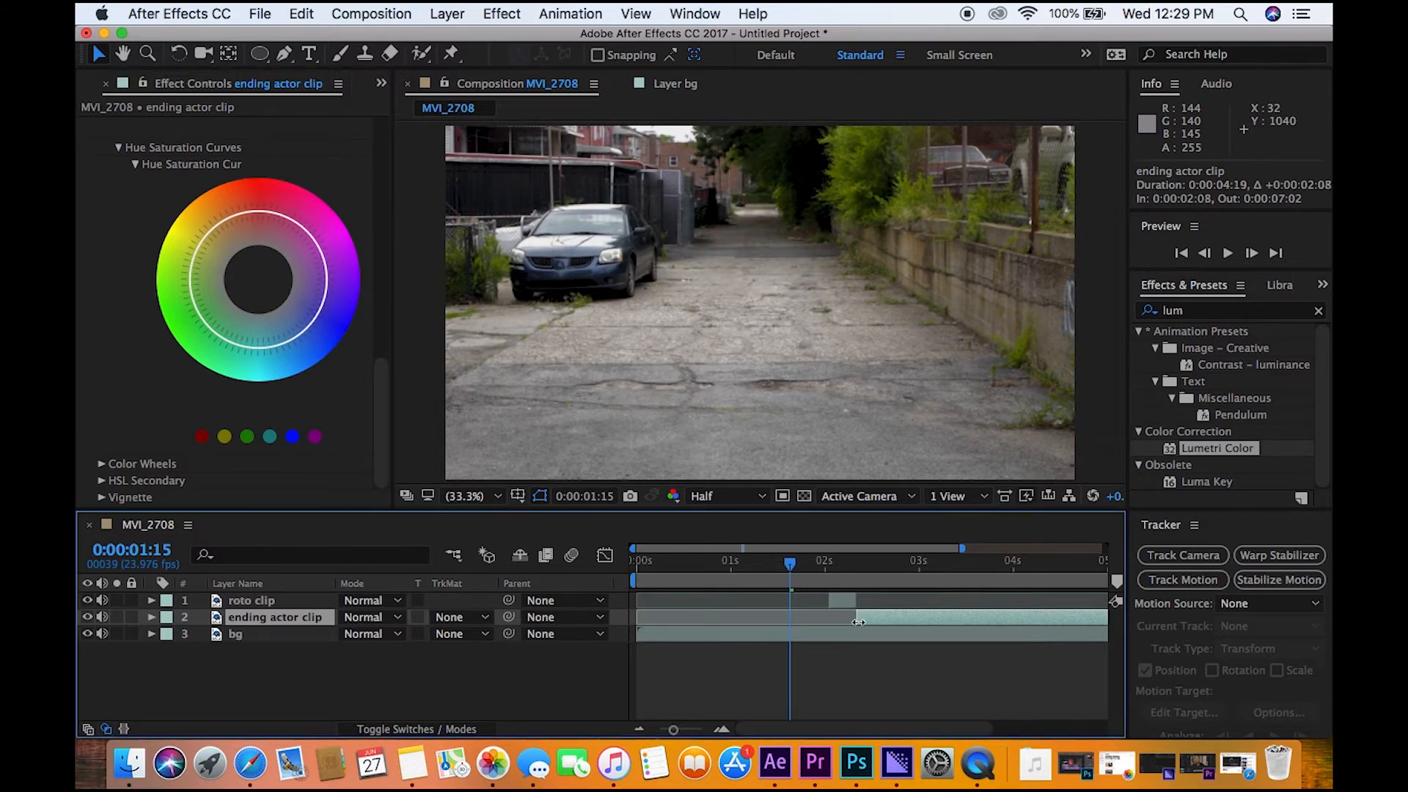
pyautogui.press('space')
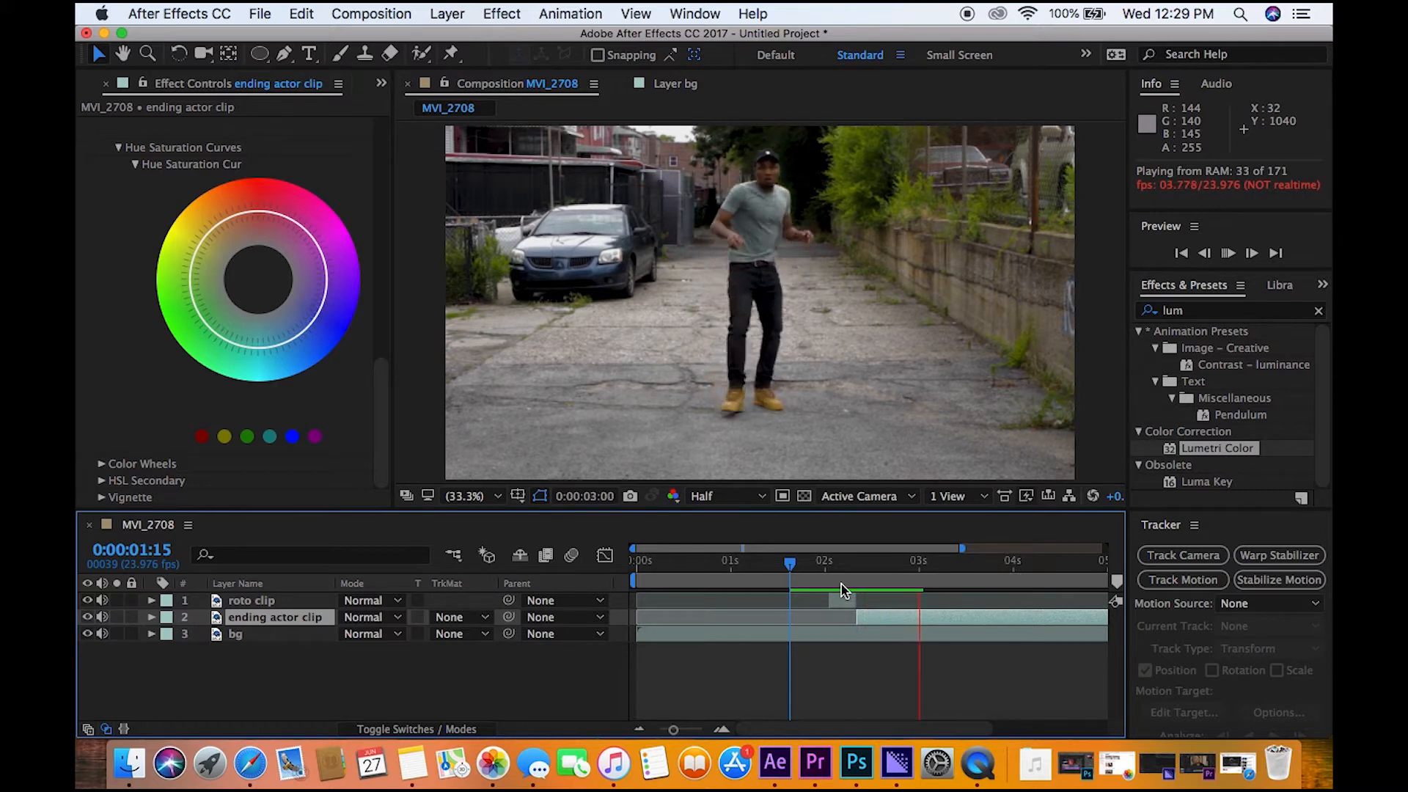
pyautogui.press('space')
# Enable motion blur for the roto clip layer and set the current time to 0:00:02:05
pyautogui.click(842, 597)
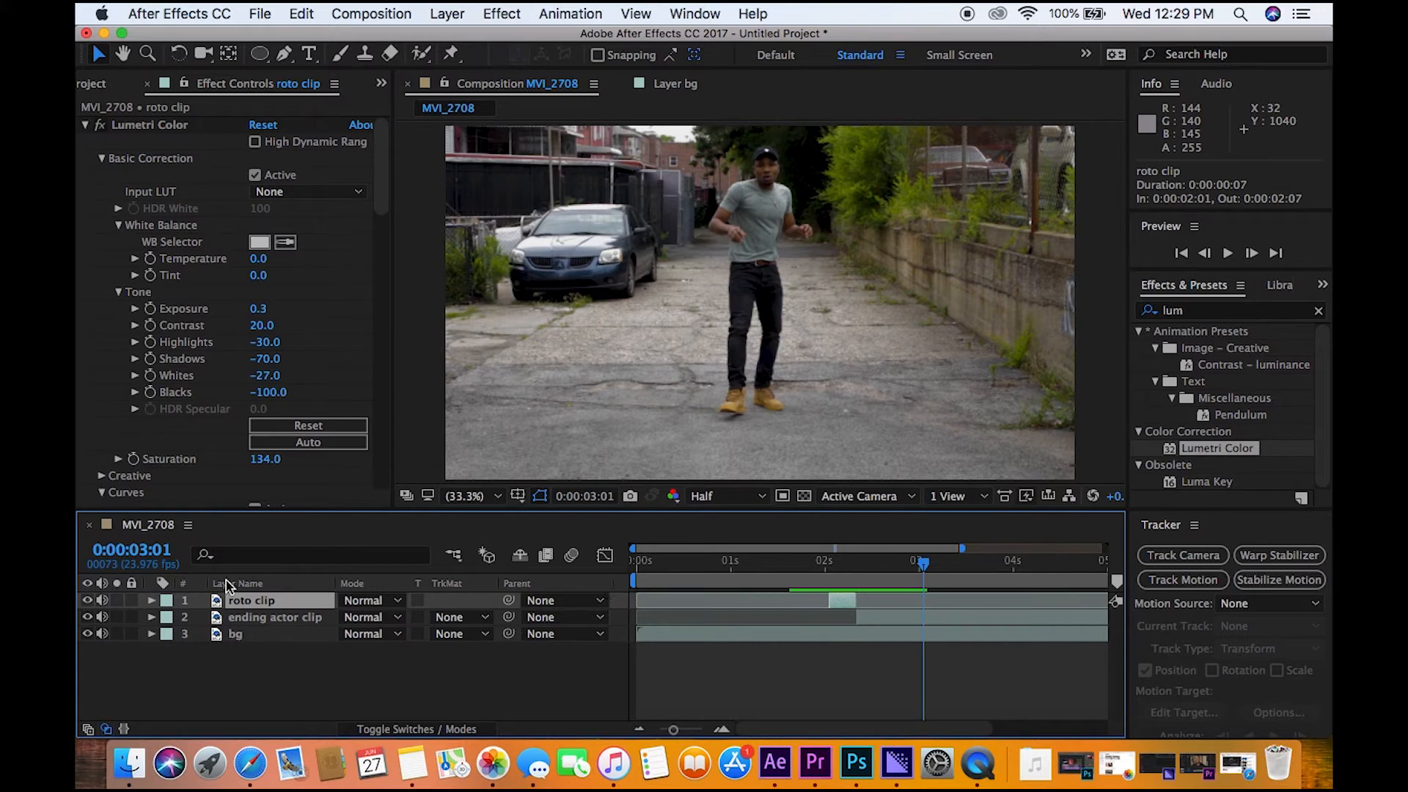
pyautogui.click(405, 730)
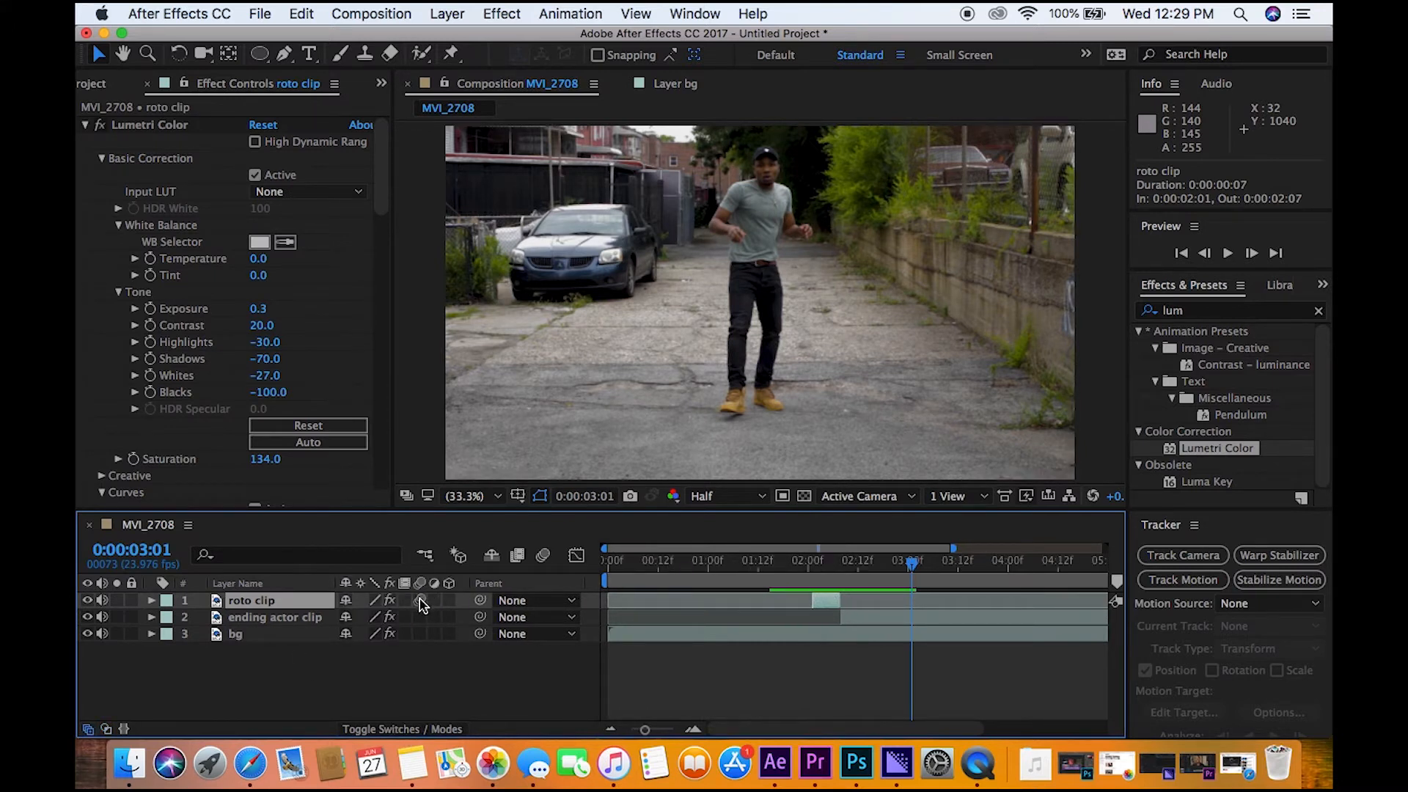
pyautogui.moveTo(819, 591); pyautogui.dragTo(829, 597)
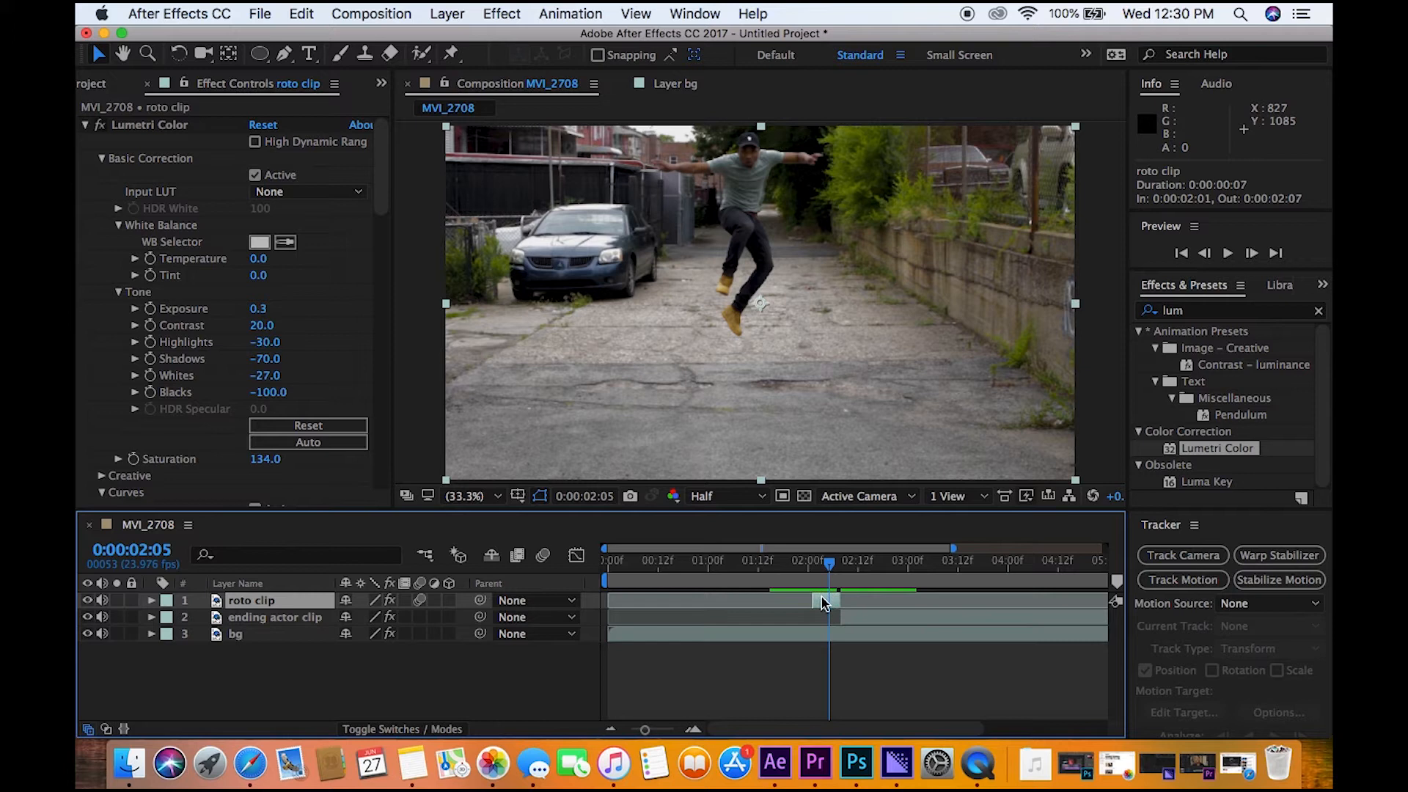
# Solo the roto clip layer and move its anchor point to the jumping man's waist with the Pan Behind tool
pyautogui.click(117, 600)
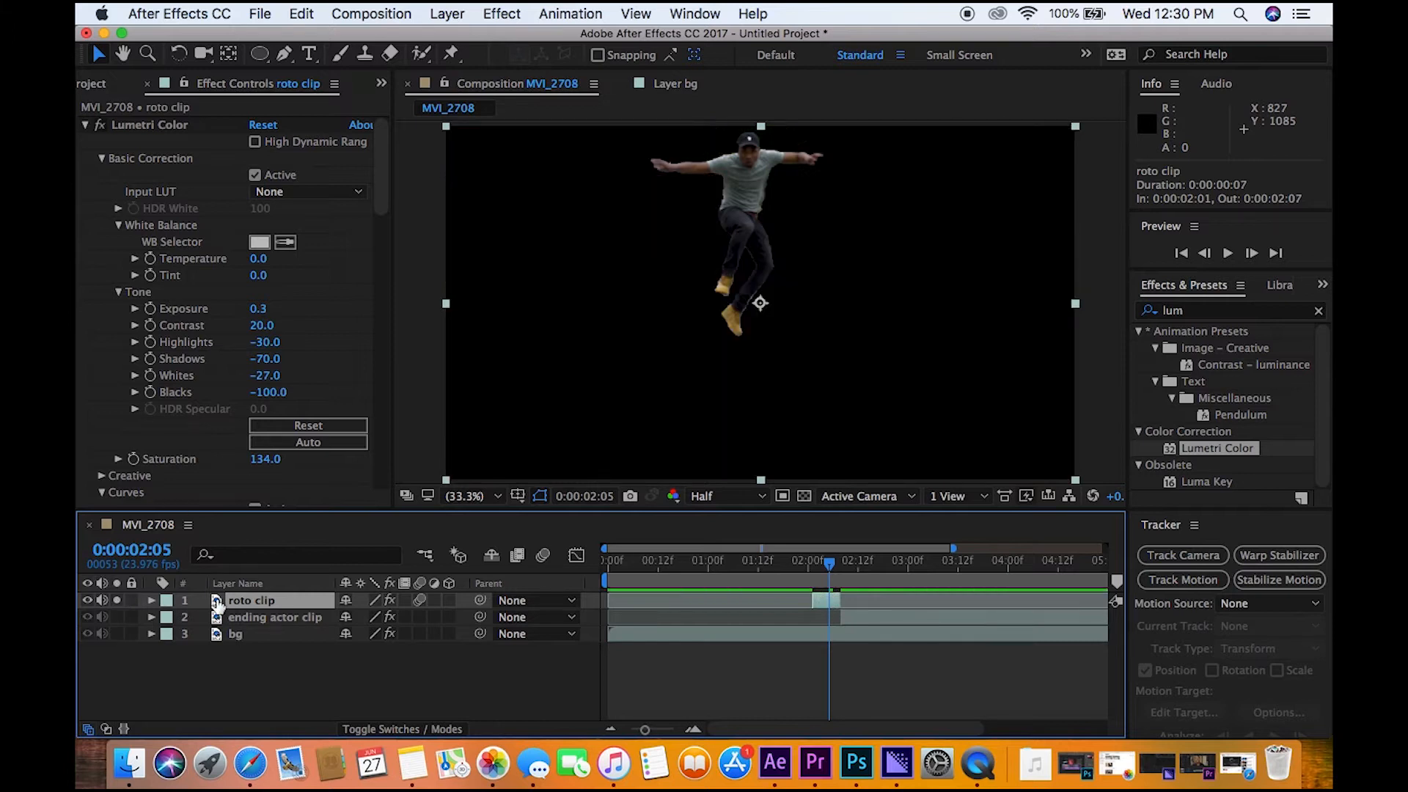
pyautogui.click(228, 54)
pyautogui.moveTo(759, 303); pyautogui.dragTo(745, 206)
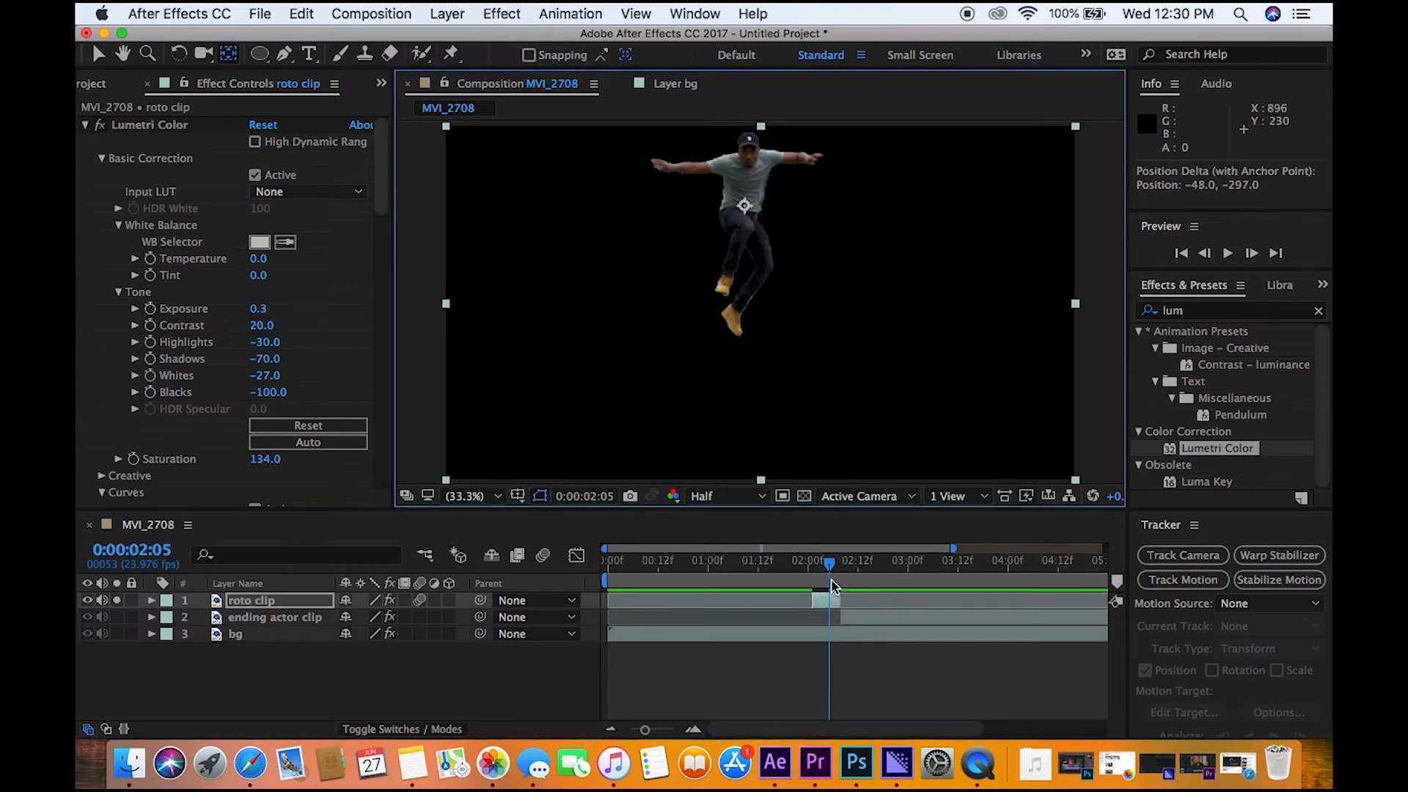
# Keyframe the roto clip's Scale at 100% at 0:00:02:07 and 20% at 0:00:02:01
pyautogui.moveTo(831, 571); pyautogui.dragTo(841, 574)
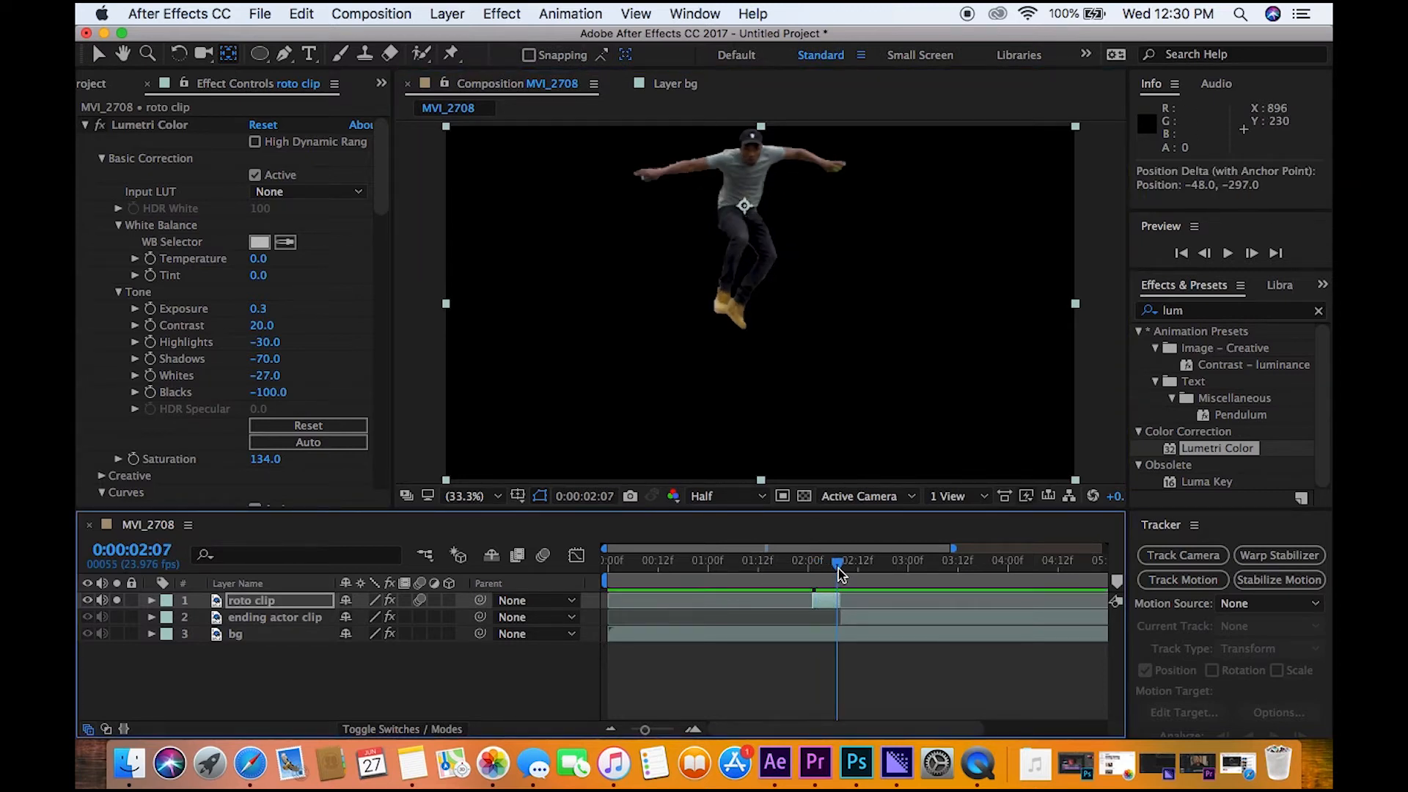
pyautogui.press('s')
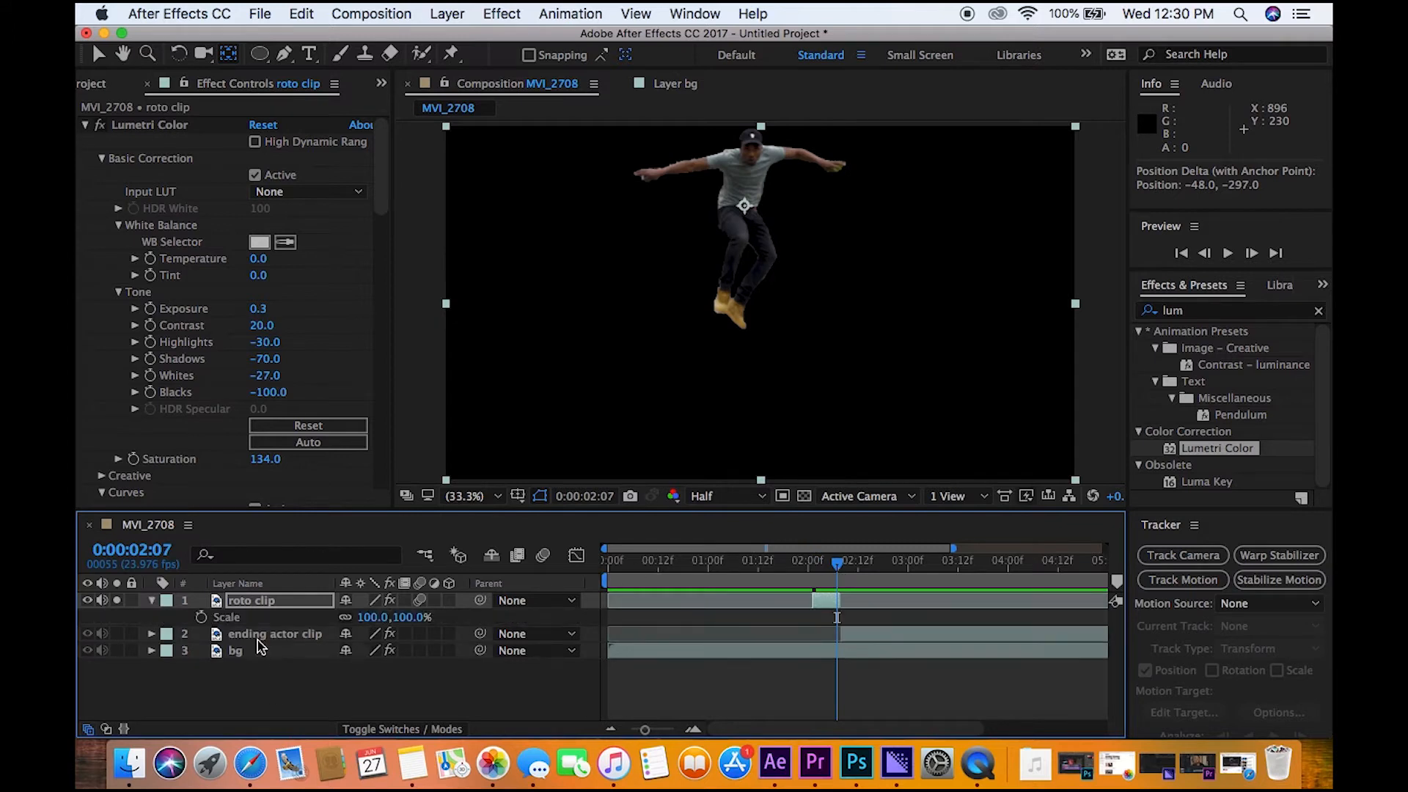
pyautogui.click(201, 618)
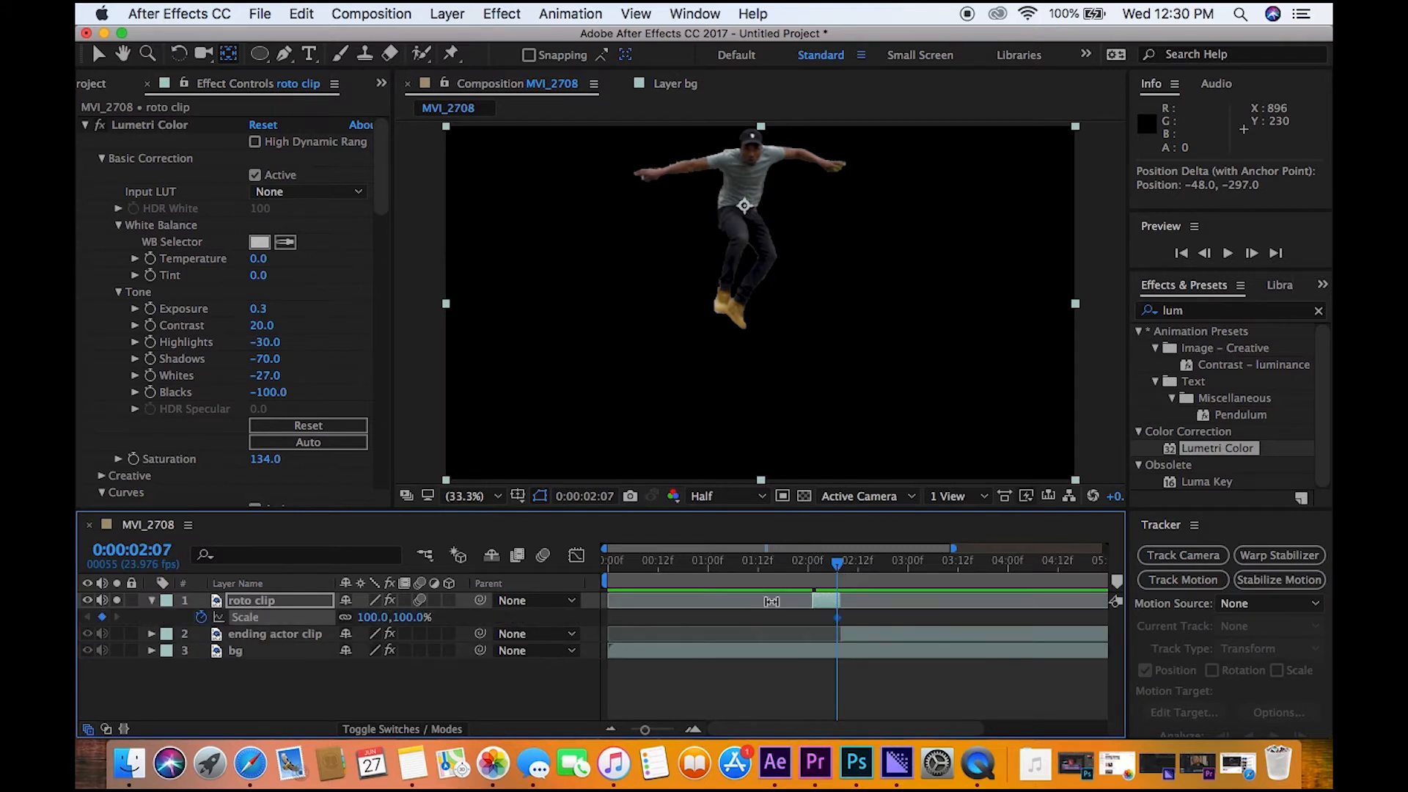
pyautogui.moveTo(841, 563); pyautogui.dragTo(820, 576)
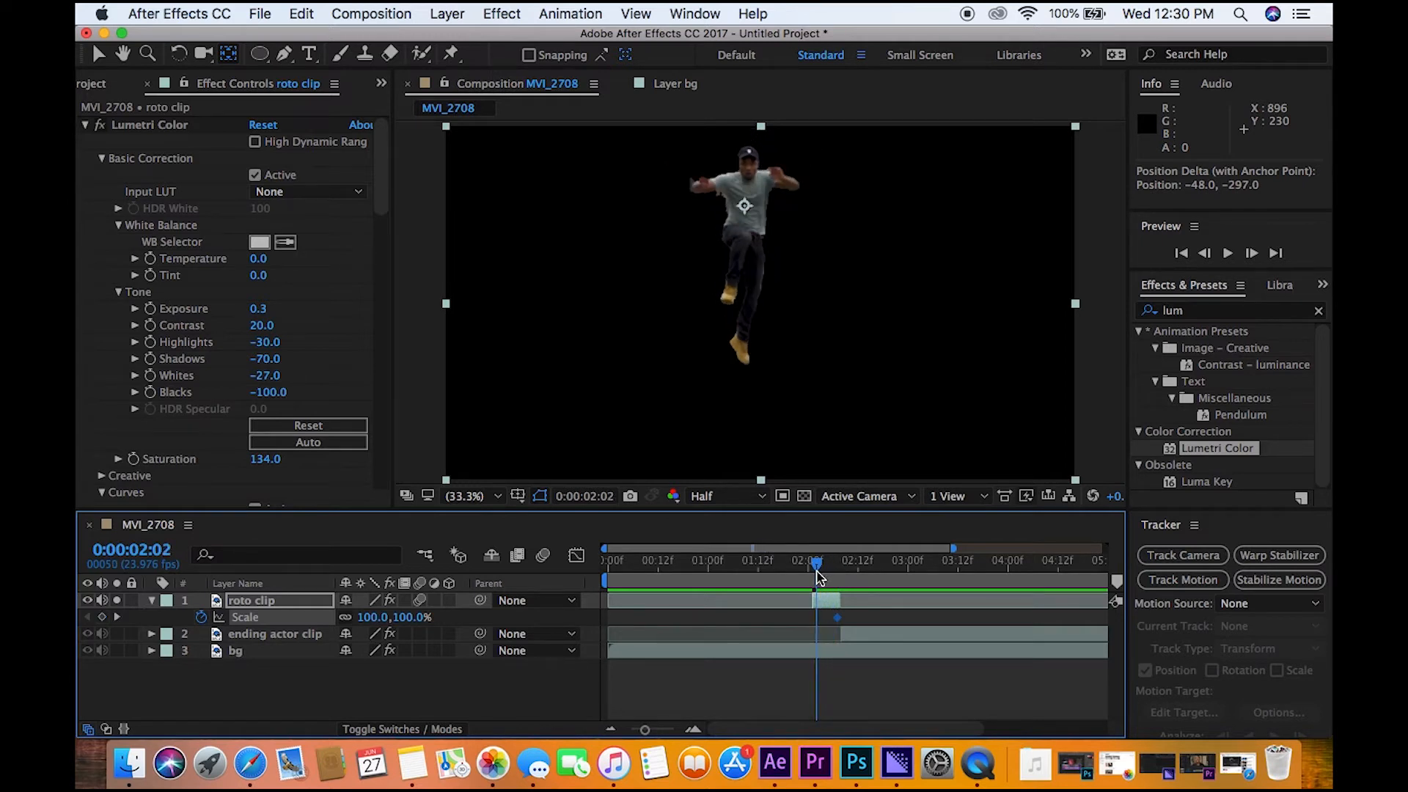
pyautogui.press('pageup')
pyautogui.click(373, 617)
pyautogui.write('20')
pyautogui.press('Return')
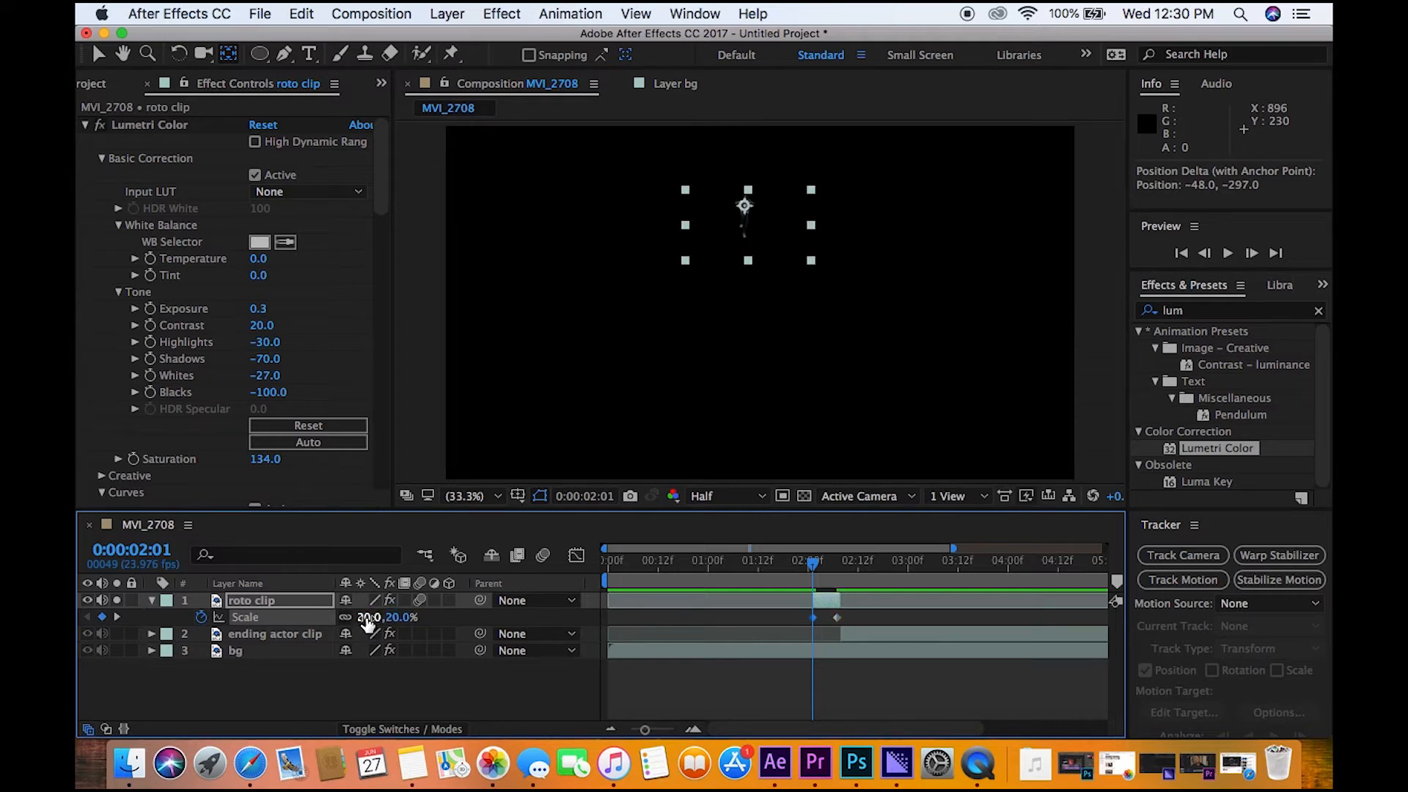
# Keyframe the roto clip's Opacity at 0% at 0:00:02:01 and 100% at 0:00:02:07
pyautogui.press('t')
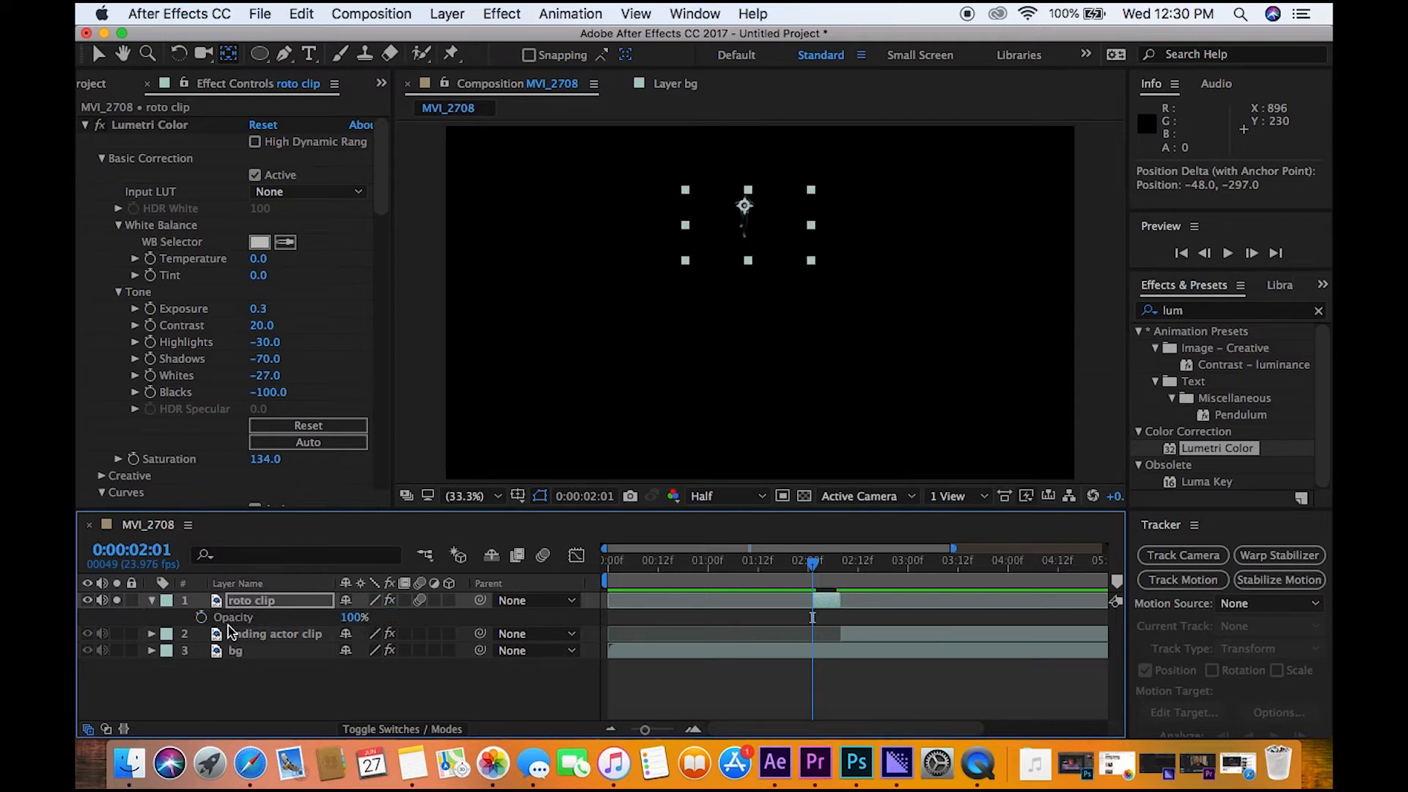
pyautogui.click(202, 618)
pyautogui.click(353, 618)
pyautogui.write('0')
pyautogui.press('Return')
pyautogui.moveTo(813, 563); pyautogui.dragTo(841, 580)
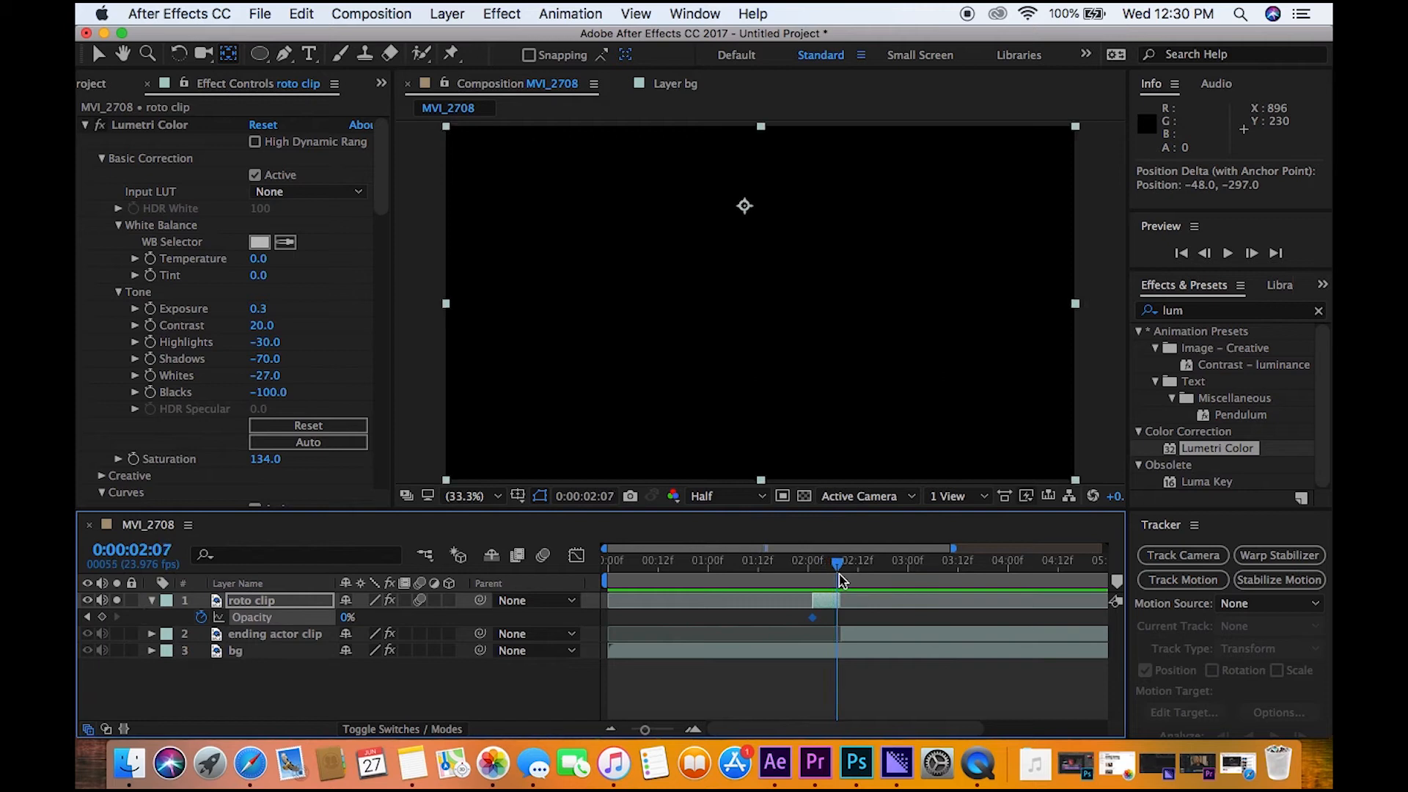
pyautogui.click(349, 618)
pyautogui.write('100')
pyautogui.press('Return')
# Preview the soloed roto clip animation starting from 0:00:01:23
pyautogui.click(806, 579)
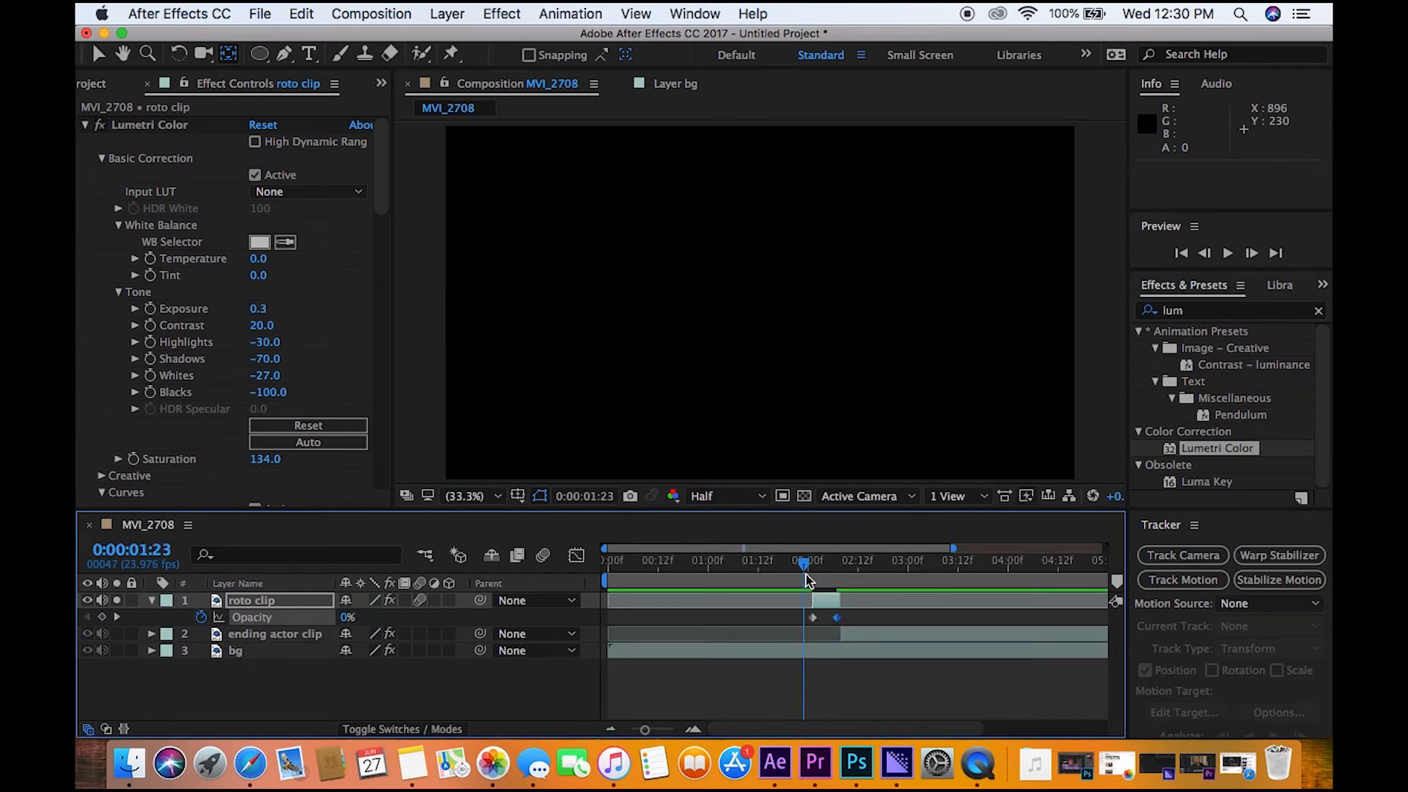
pyautogui.press('space')
pyautogui.press('space')
pyautogui.press('space')
pyautogui.press('space')
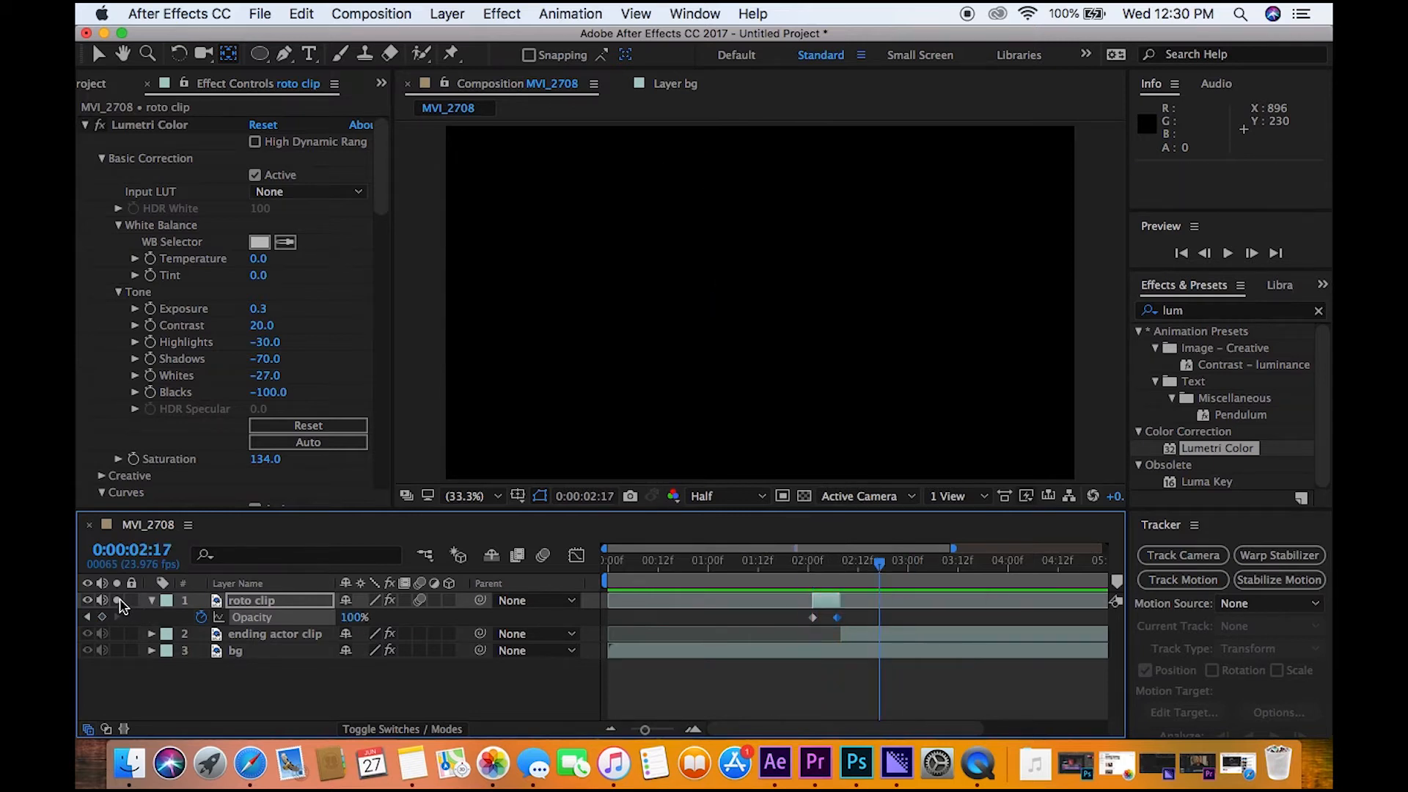
# Turn off solo for the roto clip layer and preview the full composite from 0:00:01:21
pyautogui.click(118, 601)
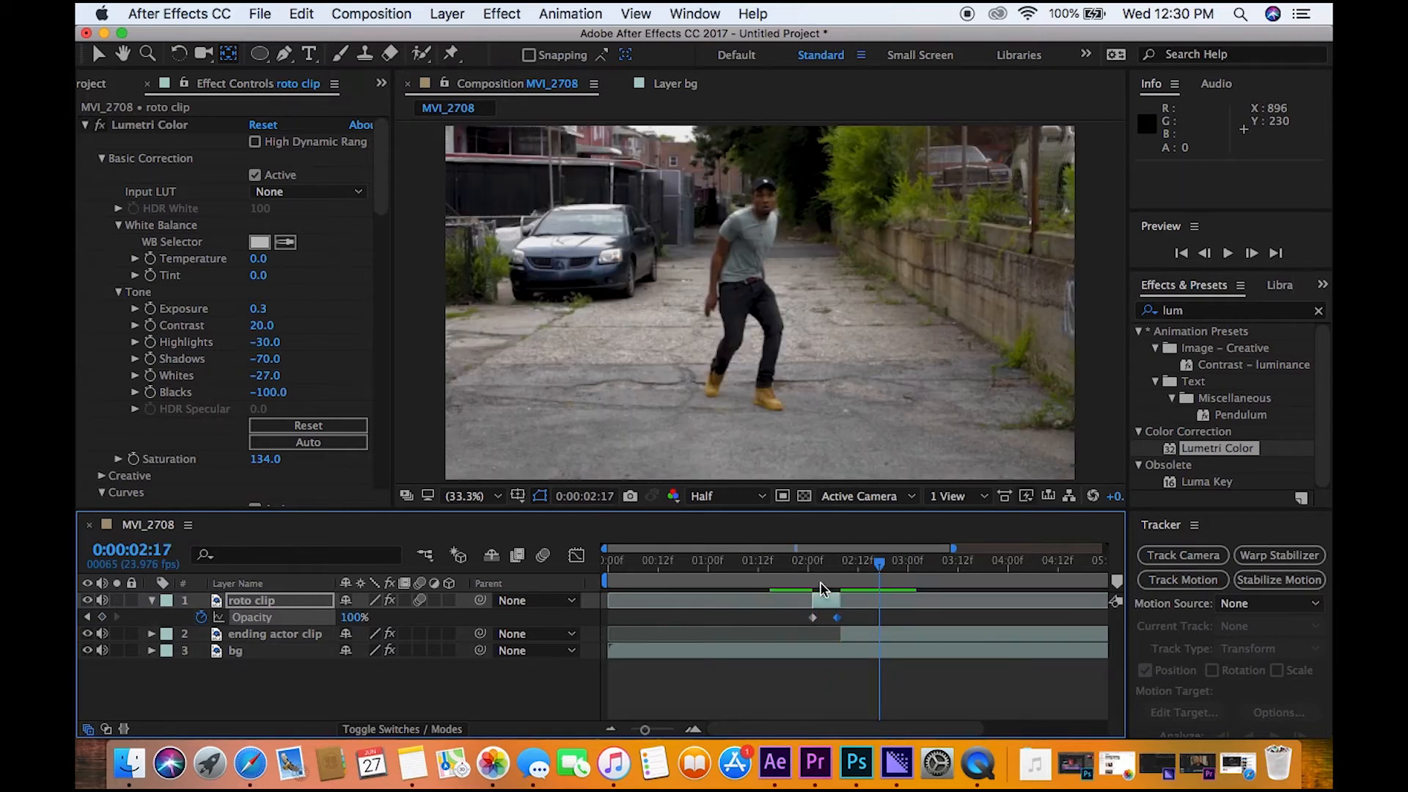
pyautogui.click(798, 580)
pyautogui.press('space')
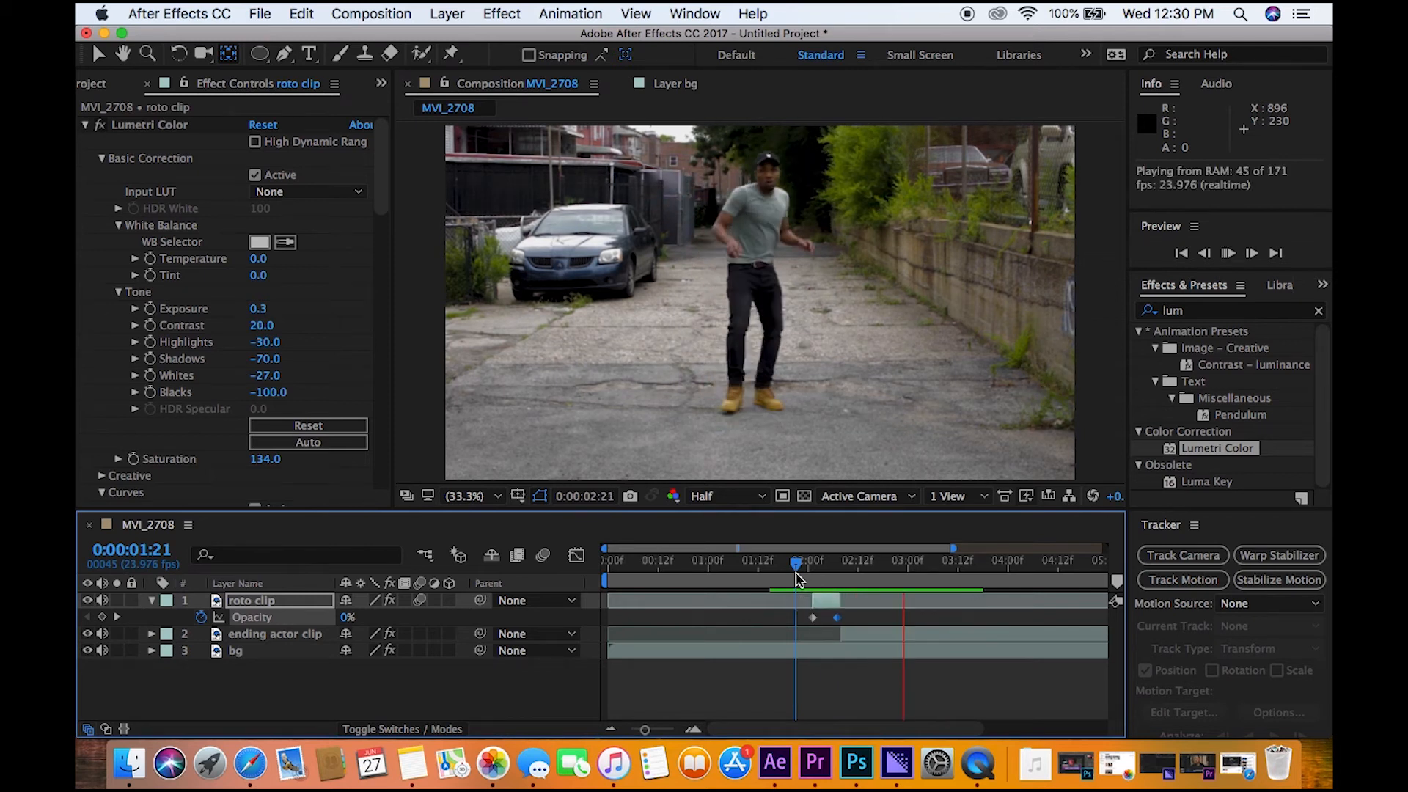
pyautogui.press('space')
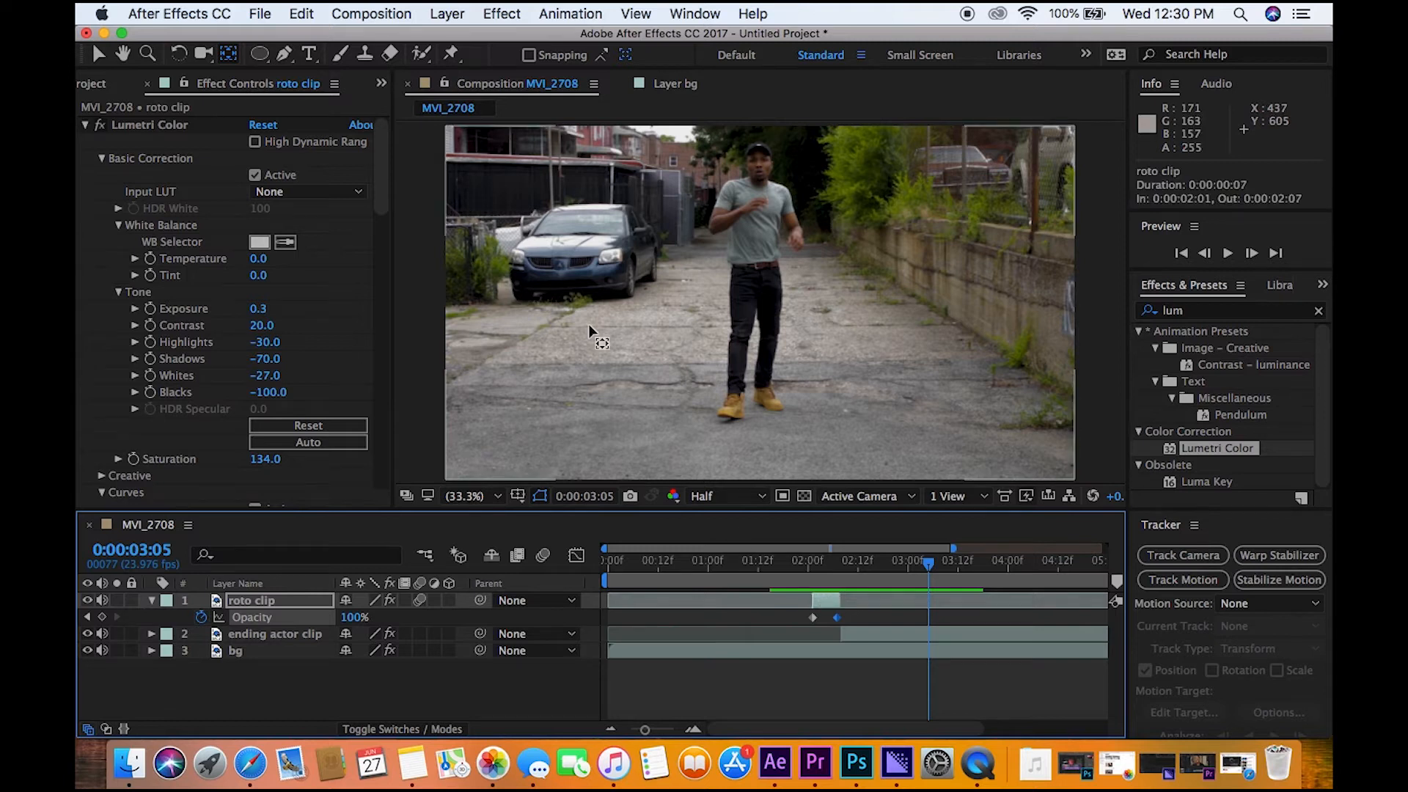
# Create a new composition named "portal" with the existing 1920 x 1080, 23.976 fps, six-second settings
pyautogui.click(525, 13)
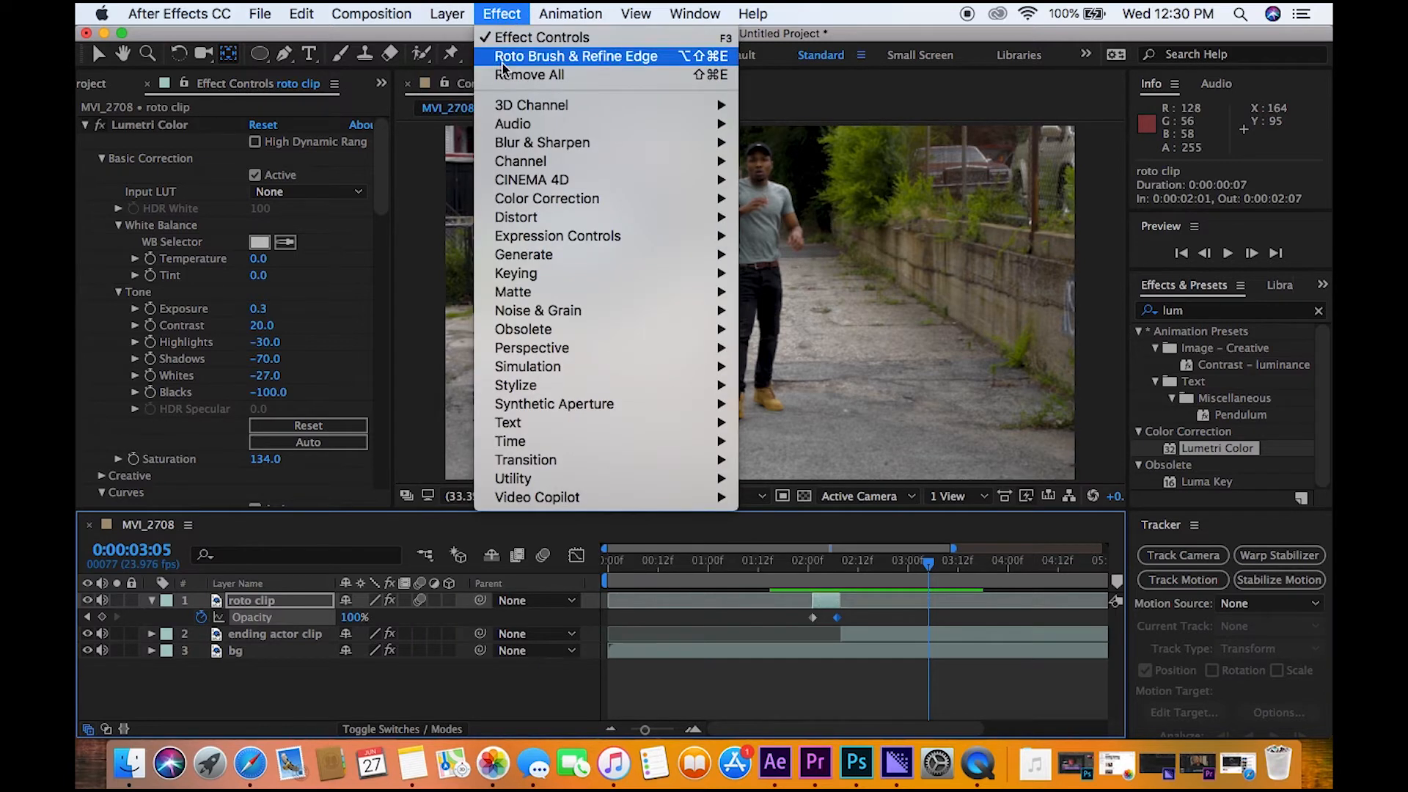
pyautogui.click(501, 14)
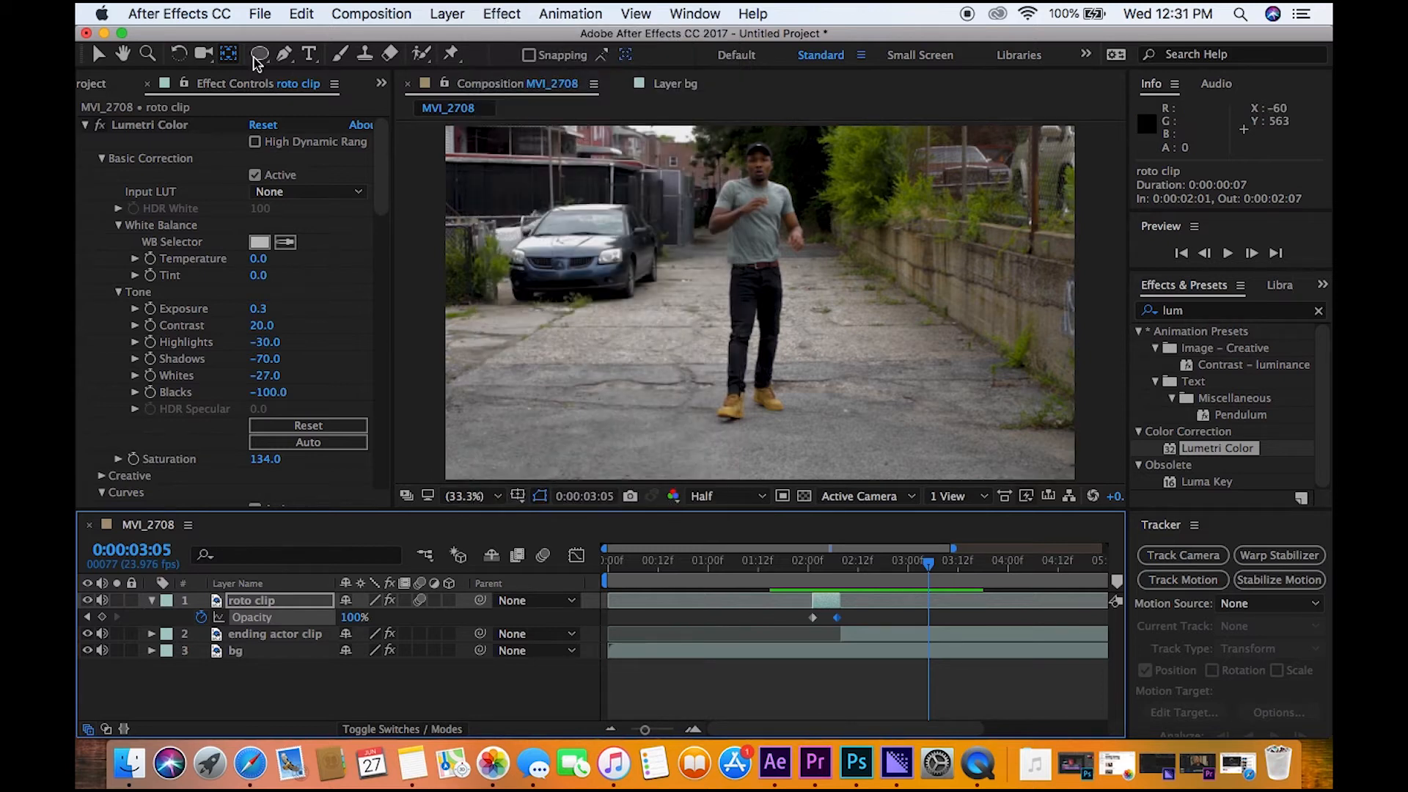
pyautogui.click(345, 15)
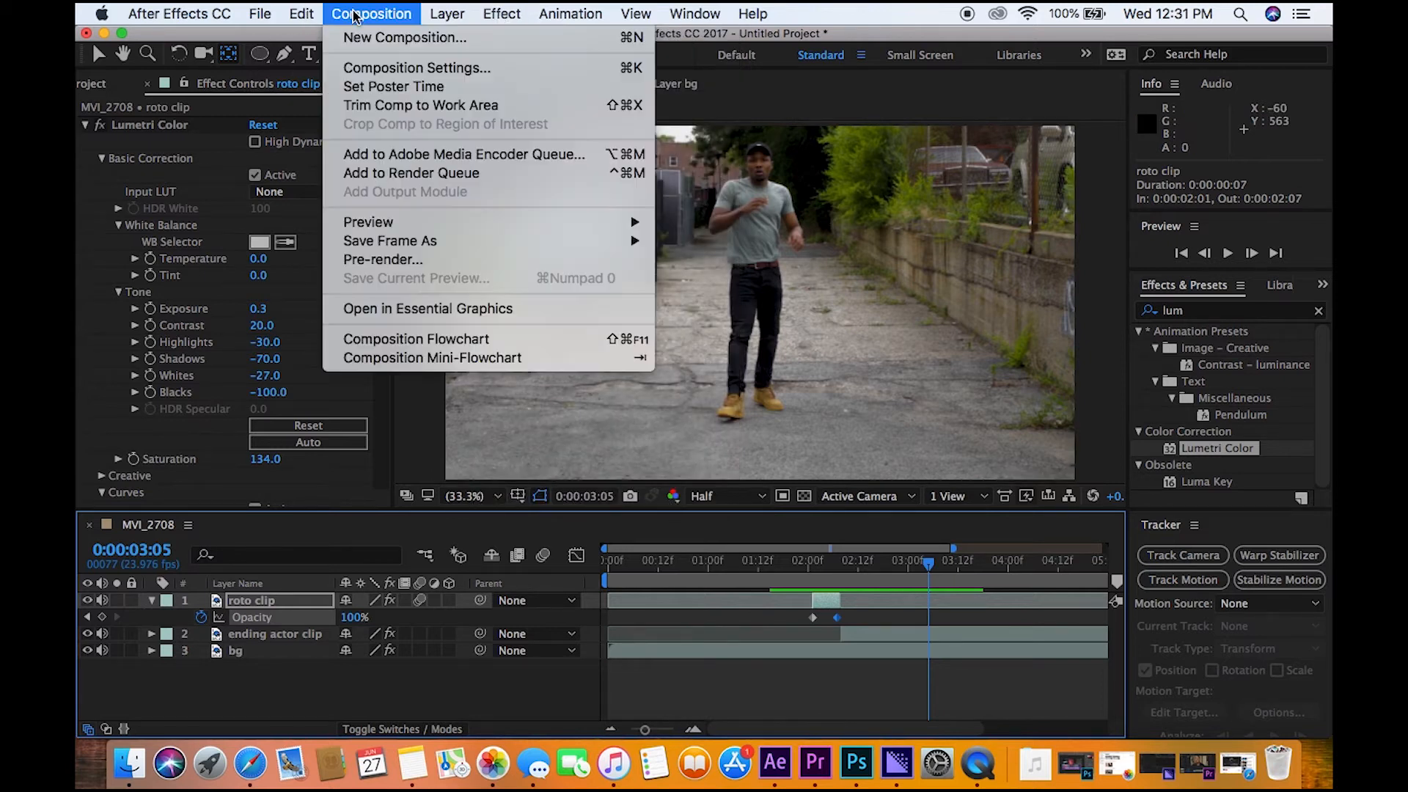
pyautogui.click(378, 38)
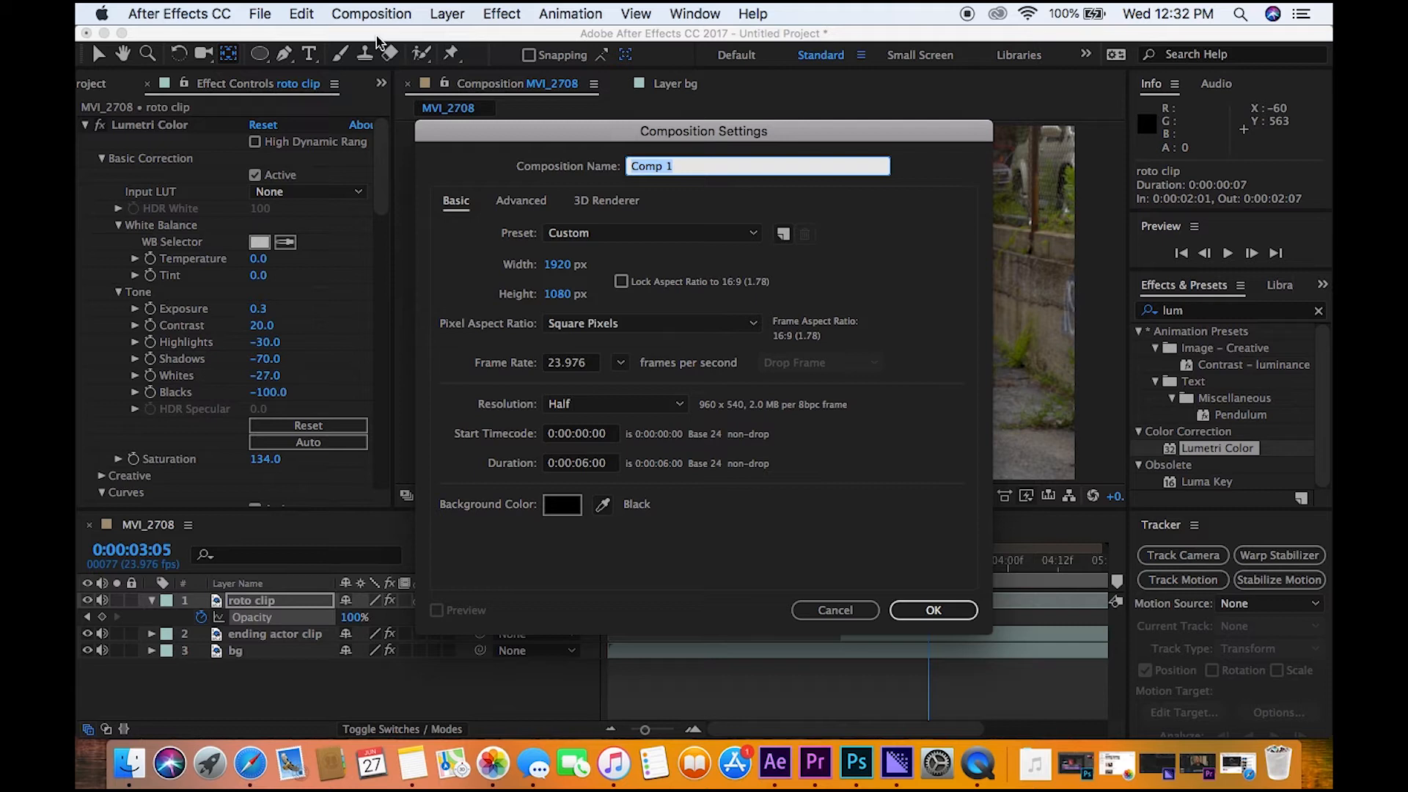
pyautogui.write('portal')
pyautogui.press('Return')
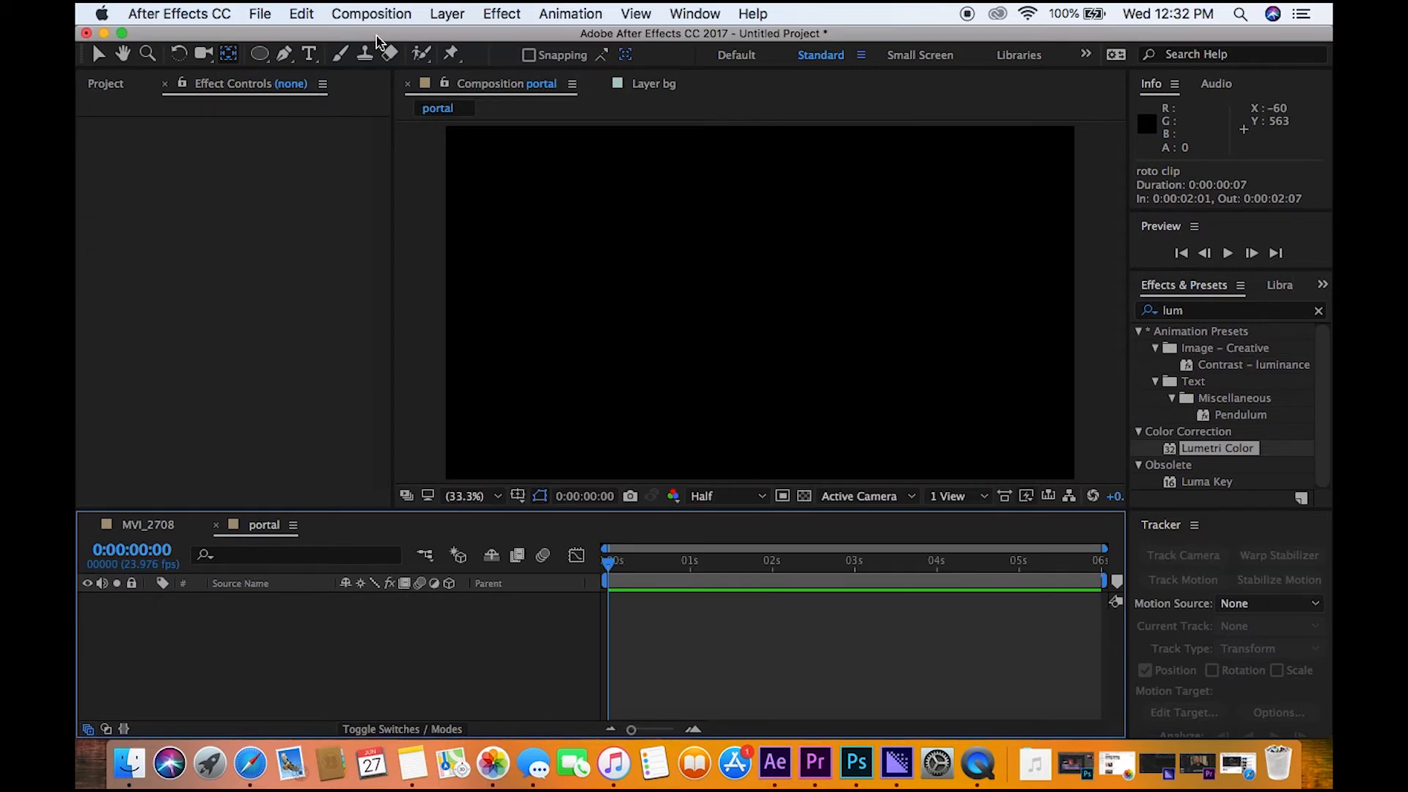
# Add a 1920 x 1080 solid layer named "portal edge" to the portal composition
pyautogui.click(448, 15)
pyautogui.moveTo(456, 37)
pyautogui.click(718, 56)
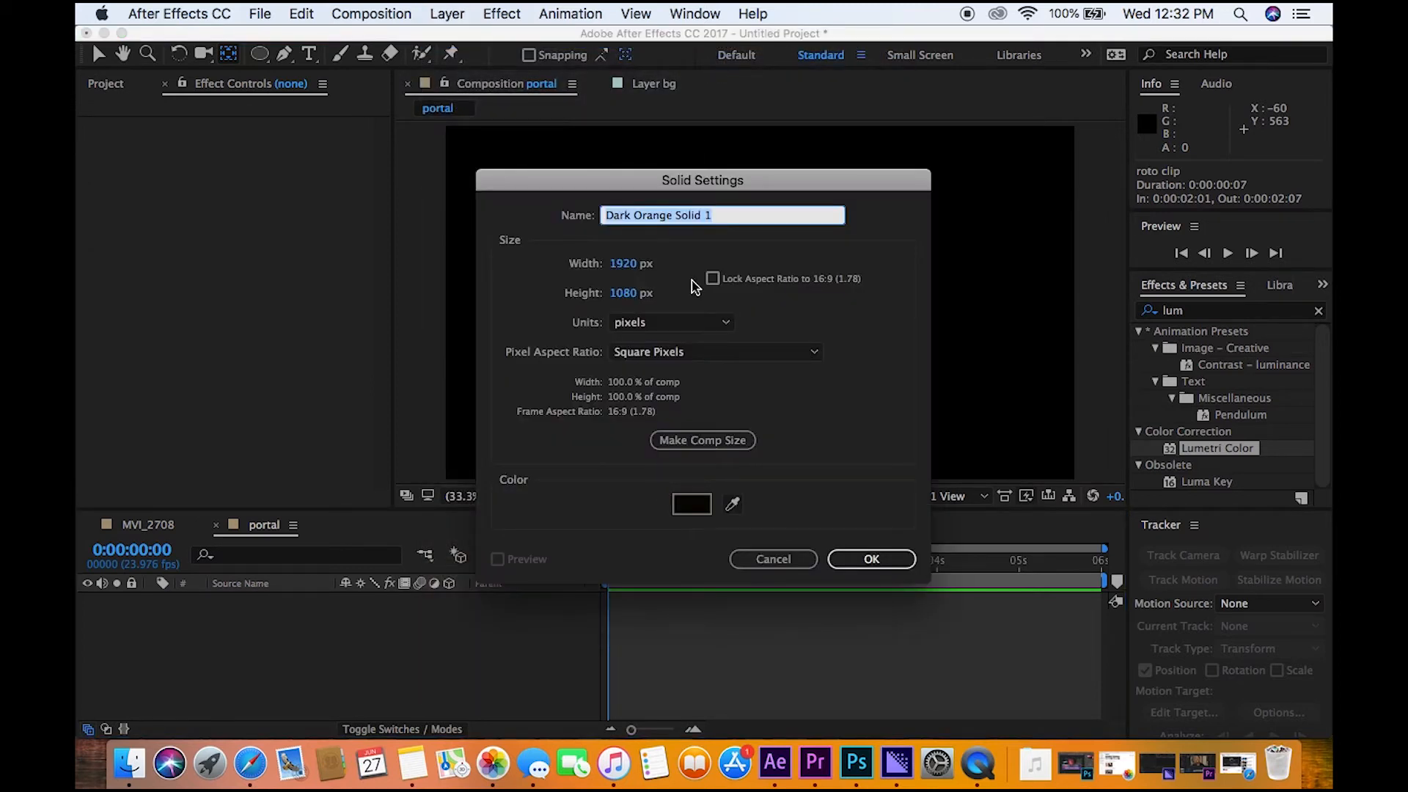
pyautogui.write('portal edge')
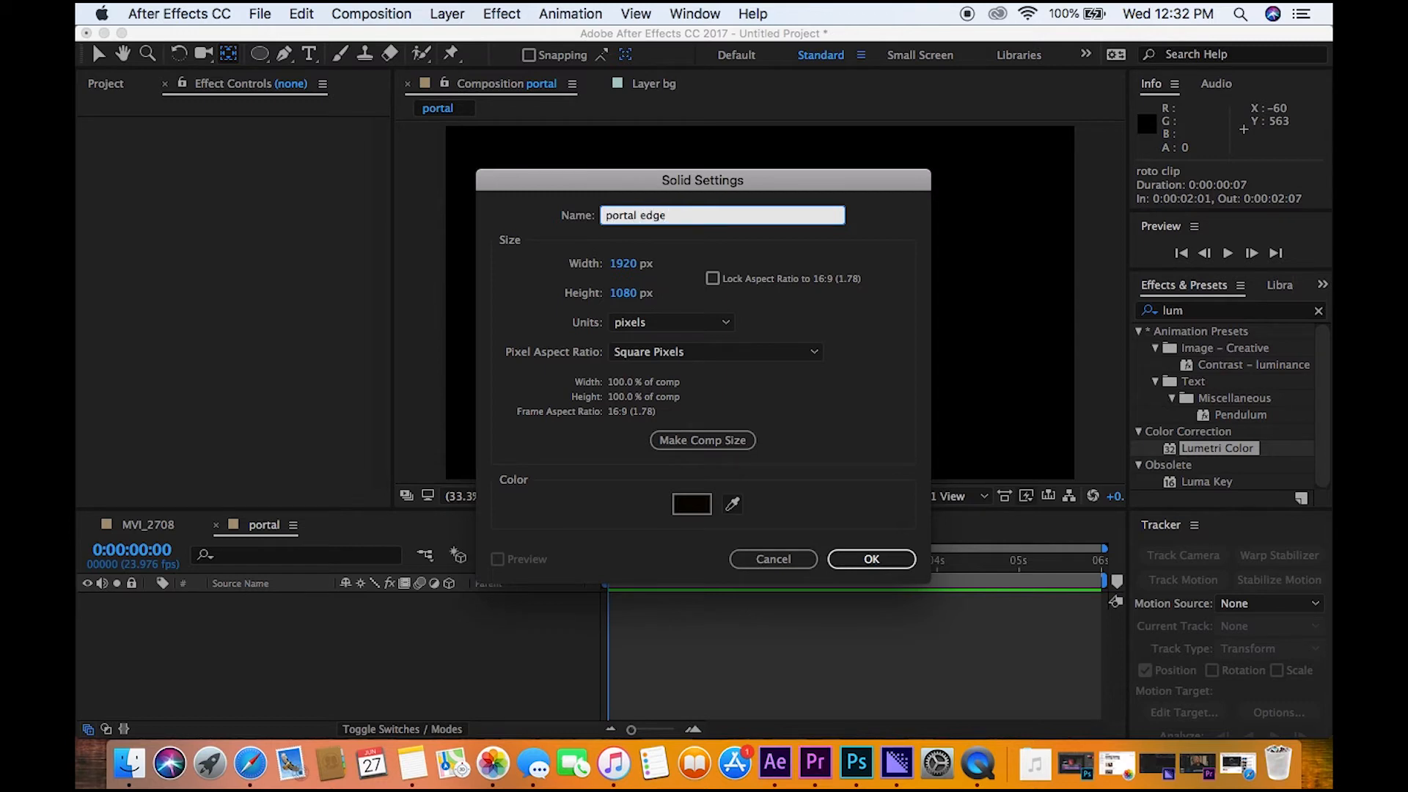
pyautogui.press('Return')
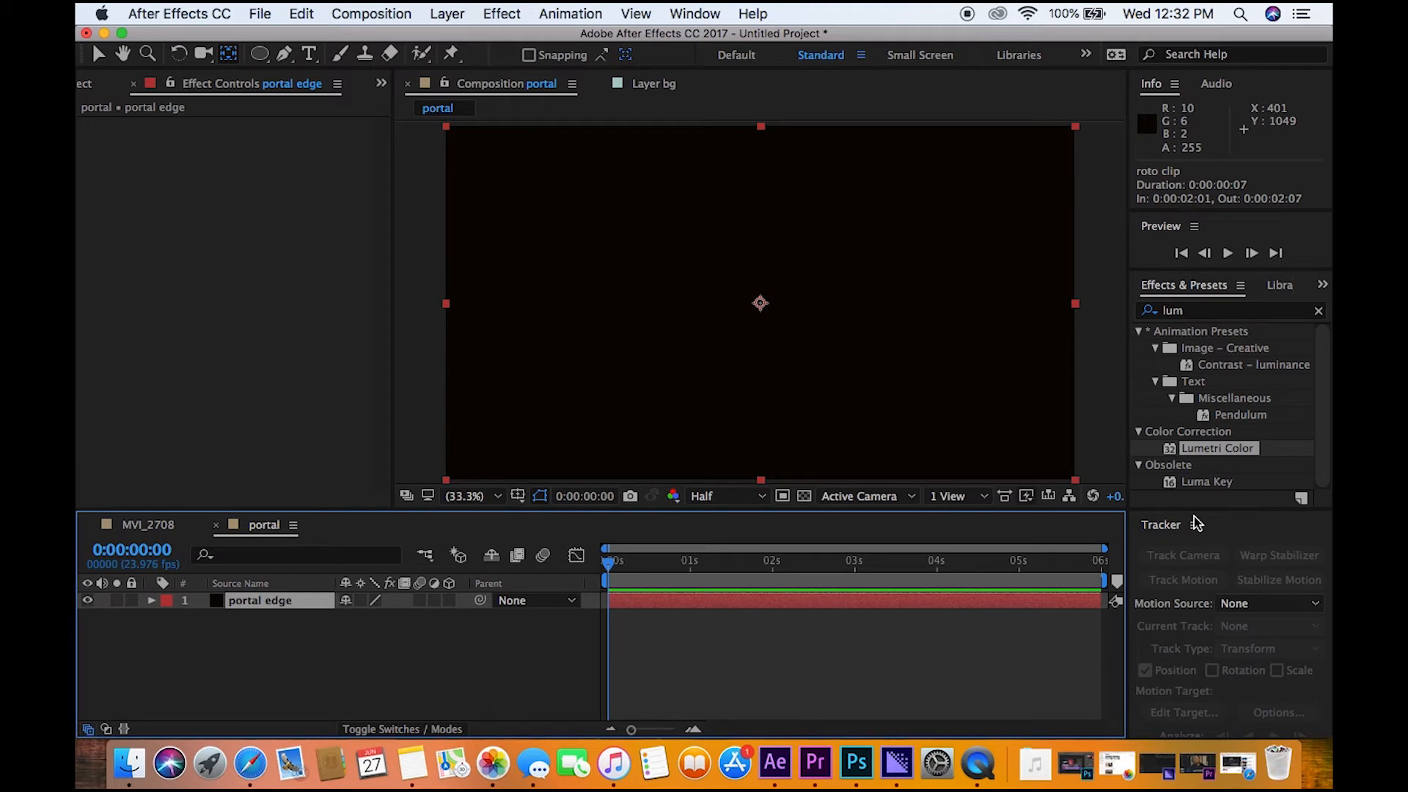
# Find the Fractal Noise effect and apply it to the portal edge solid
pyautogui.click(1215, 310)
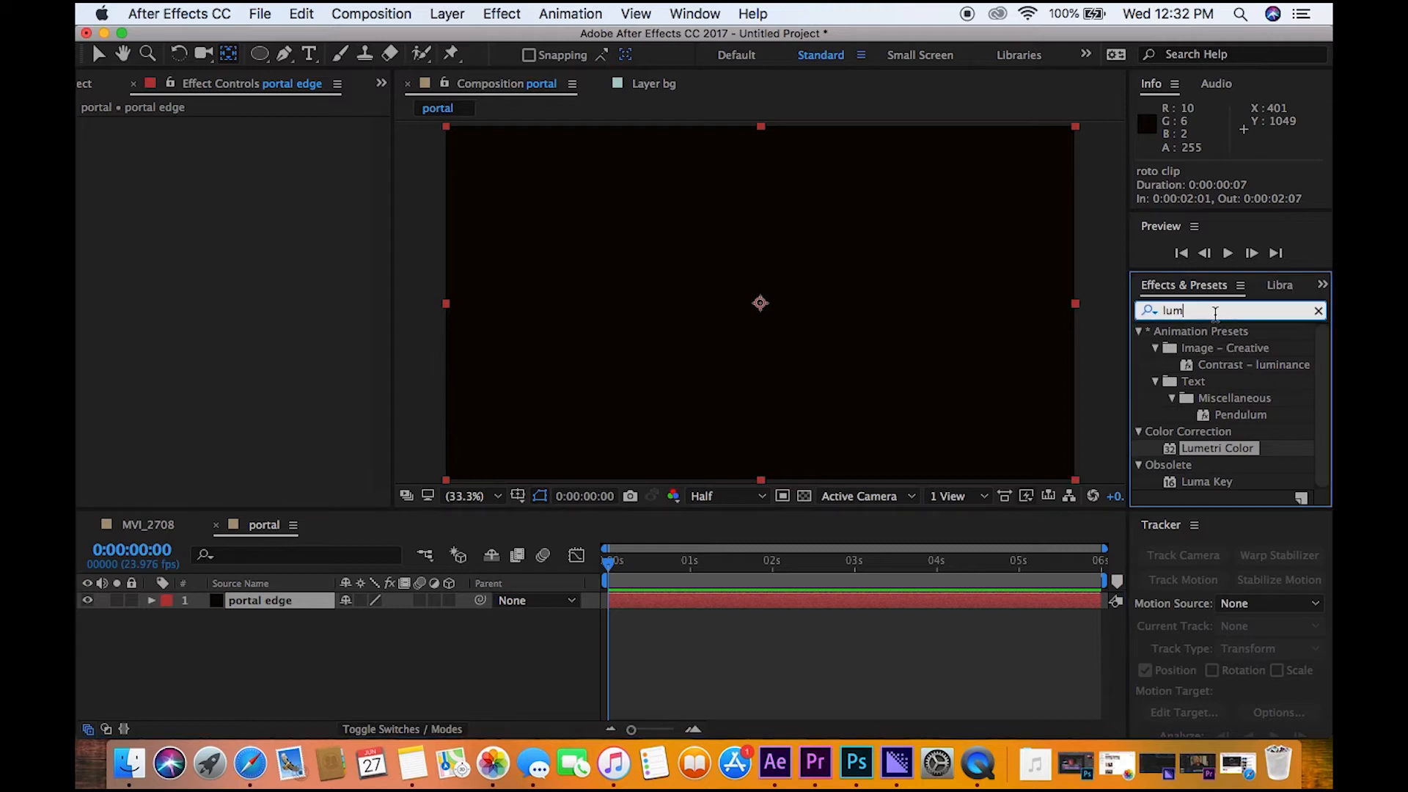
pyautogui.write('fracty')
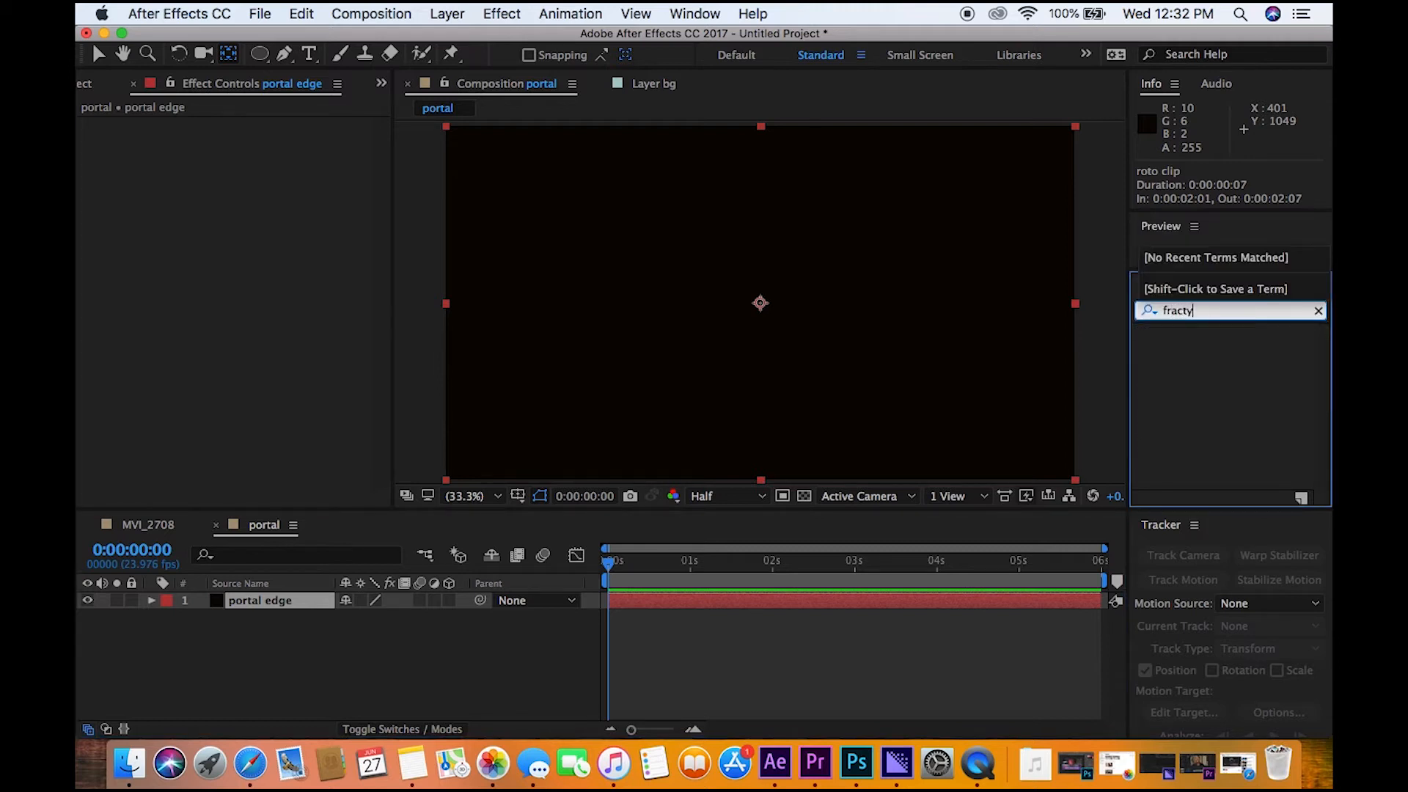
pyautogui.press('BackSpace')
pyautogui.press('BackSpace')
pyautogui.write('noise')
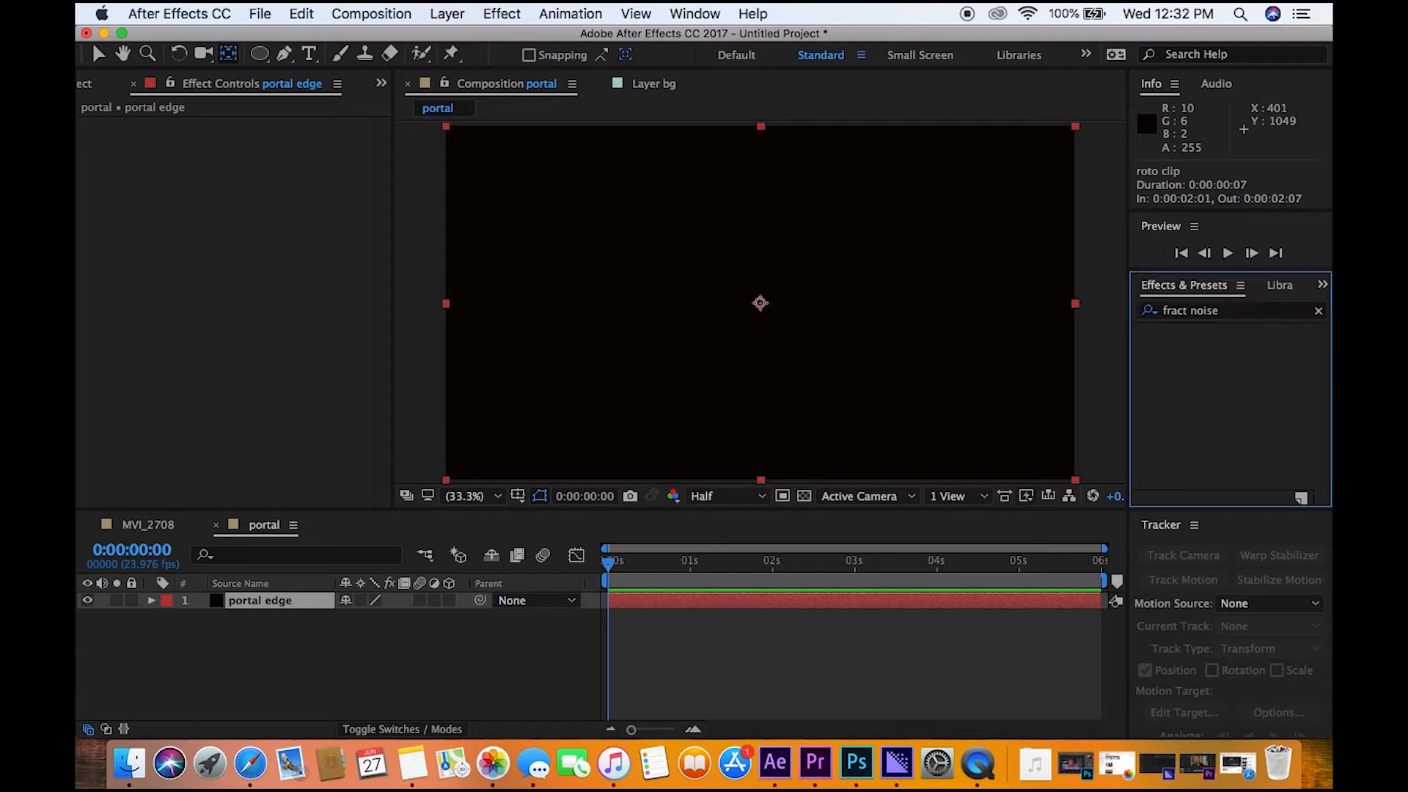
pyautogui.click(1191, 312)
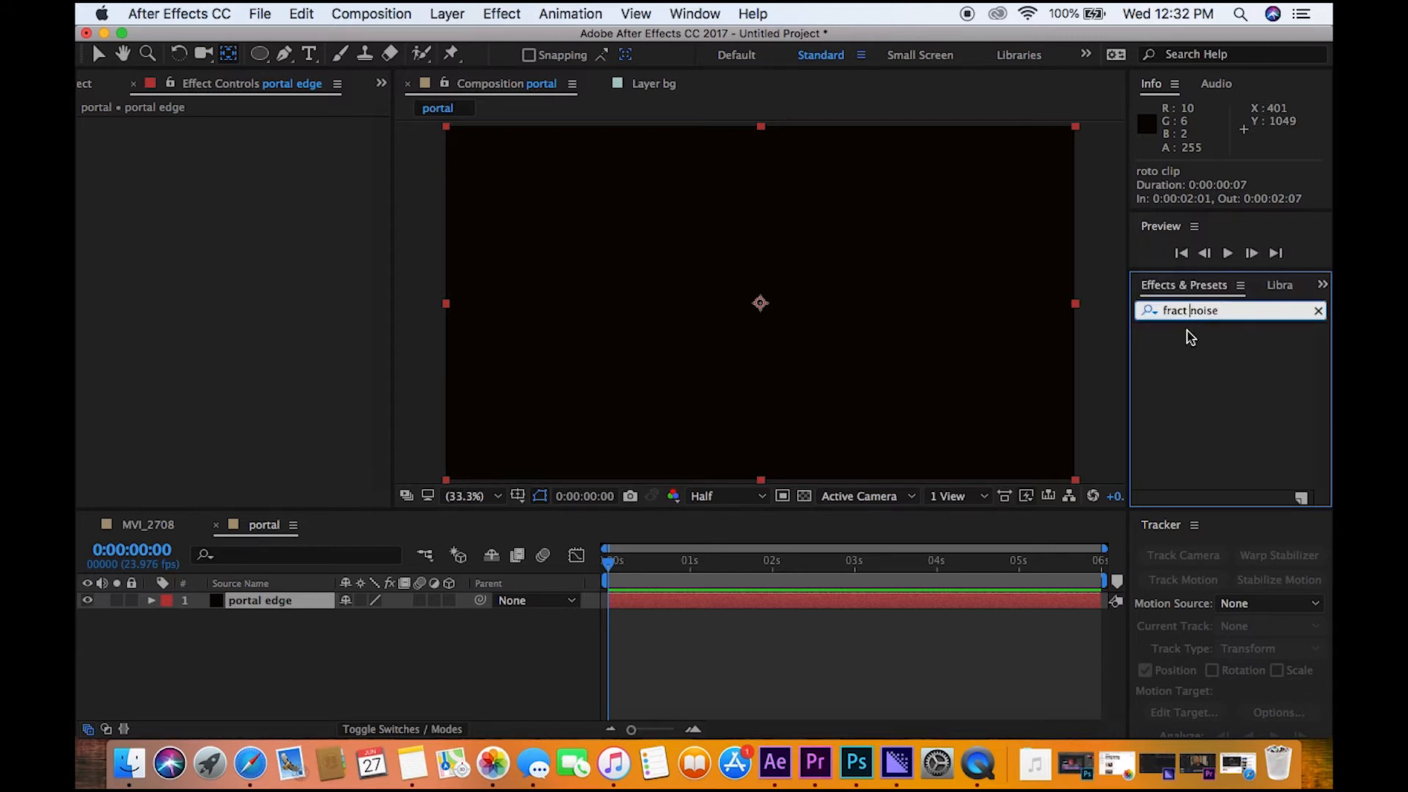
pyautogui.press('BackSpace')
pyautogui.press('BackSpace')
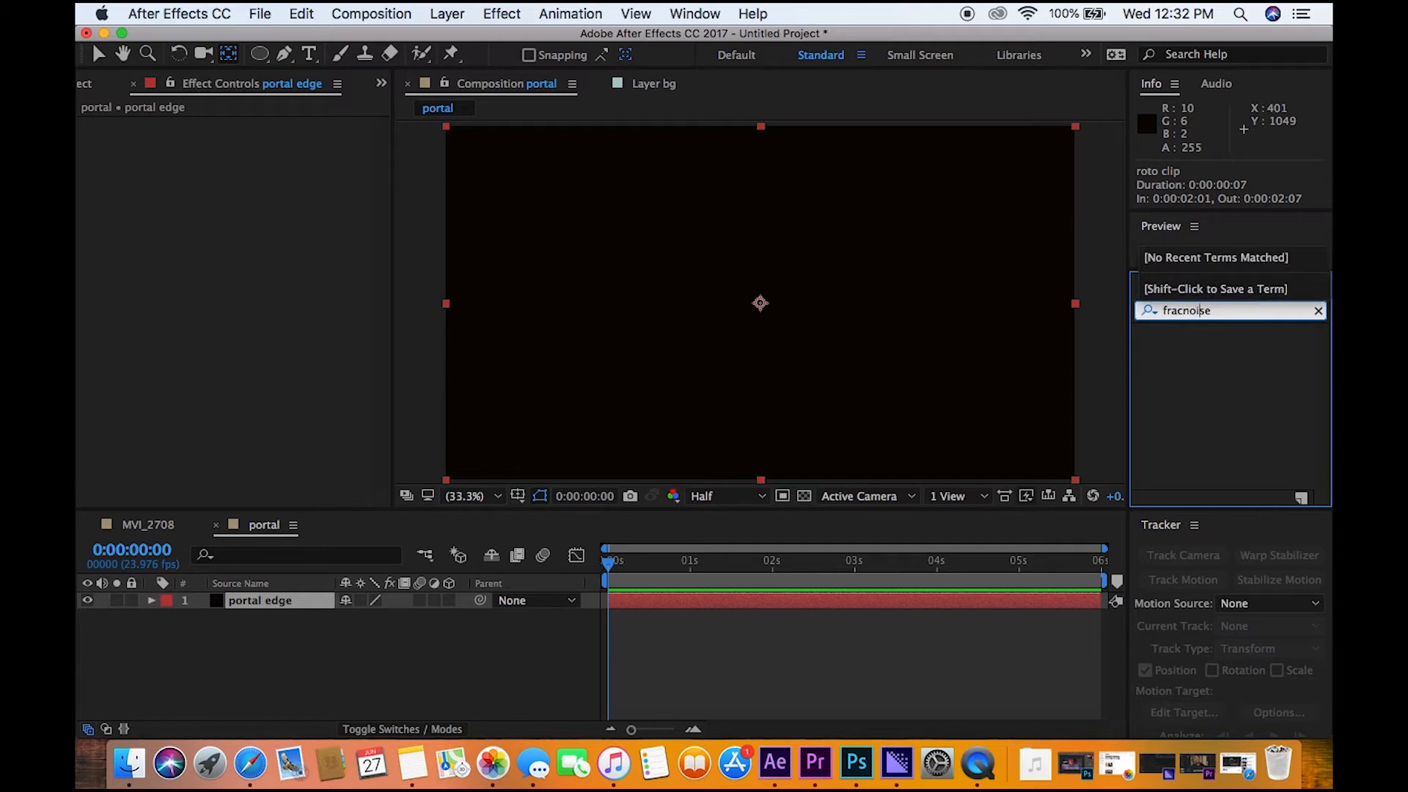
pyautogui.press('BackSpace')
pyautogui.press('BackSpace')
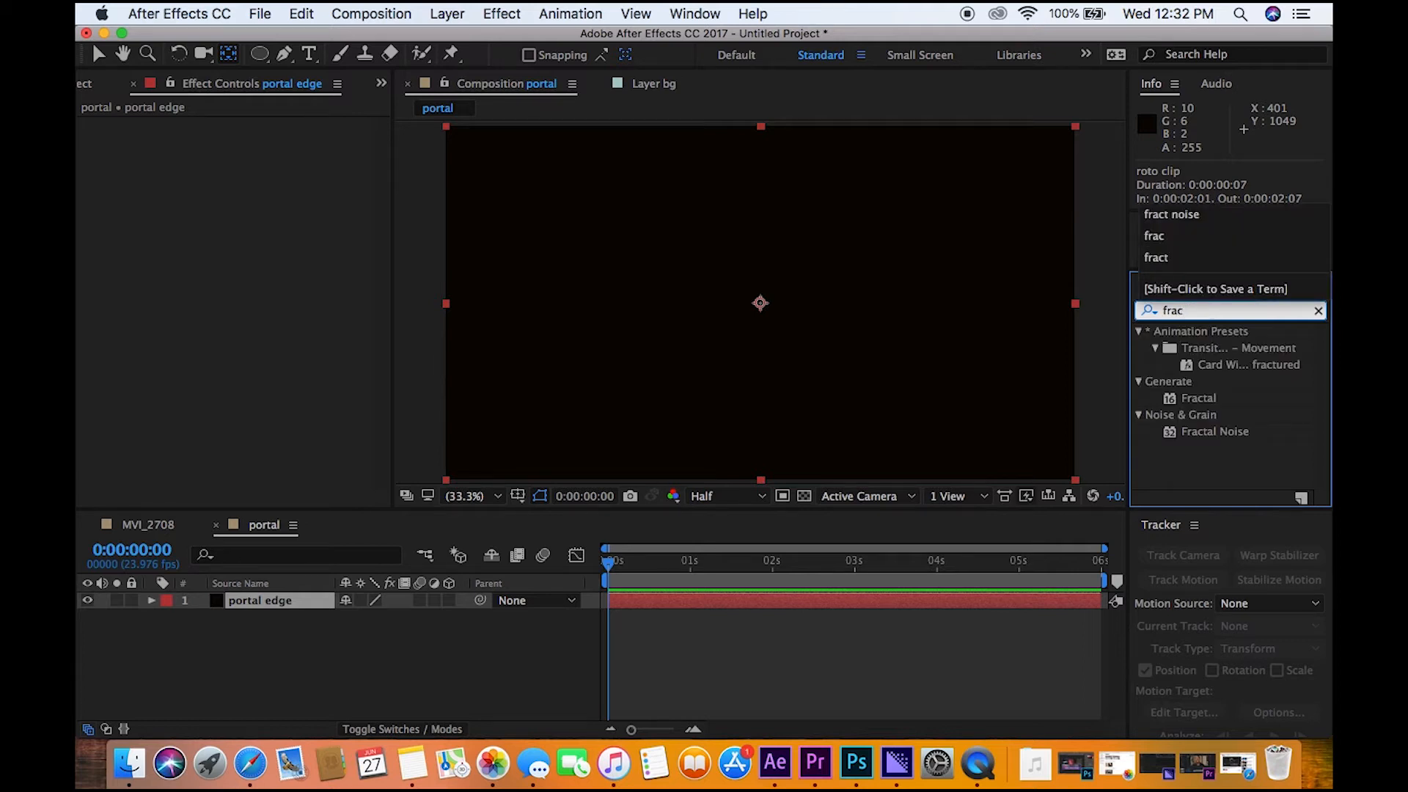
pyautogui.moveTo(1214, 432); pyautogui.dragTo(1002, 408)
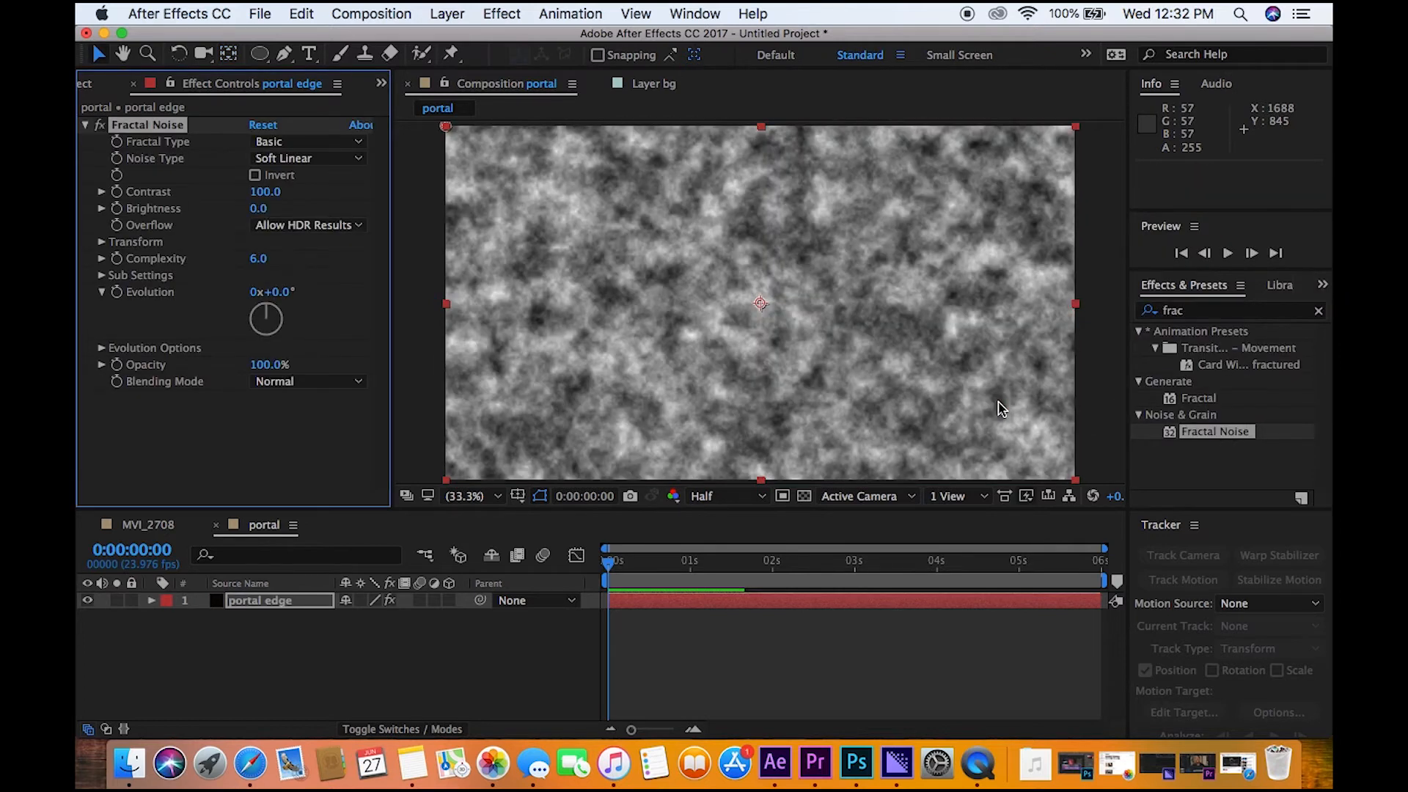
# Set the Fractal Type to Dynamic Twist and drive the noise's Evolution with the expression time*500
pyautogui.click(265, 143)
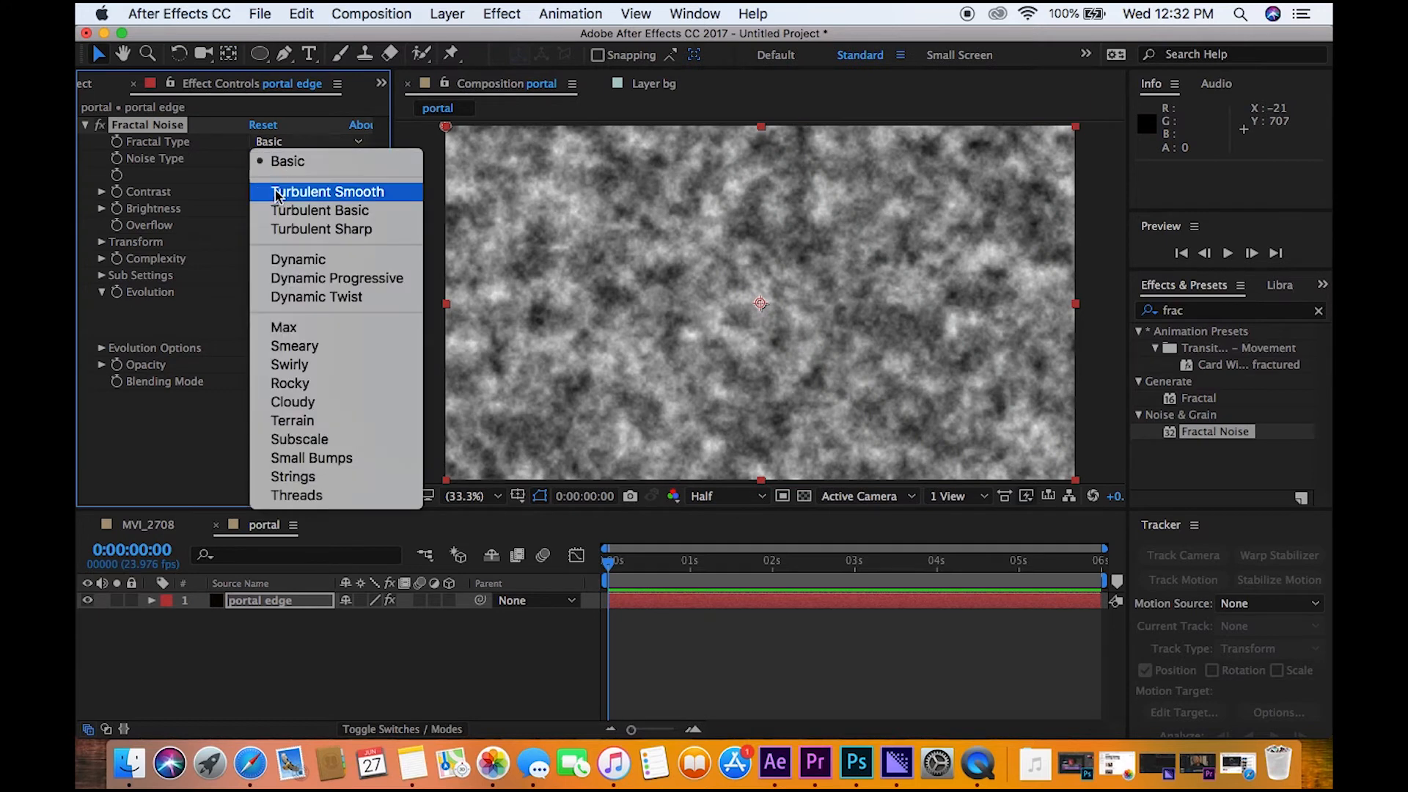
pyautogui.click(314, 300)
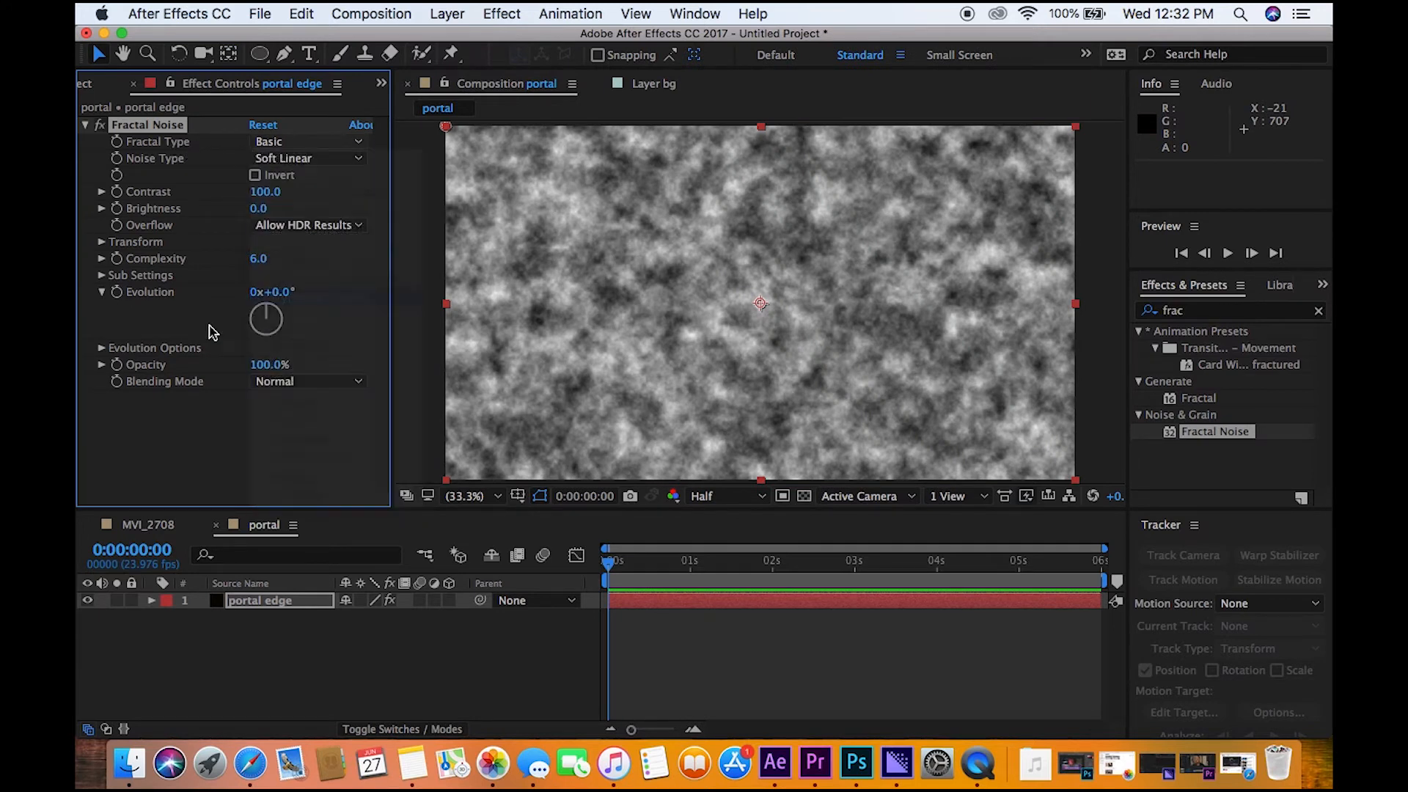
pyautogui.keyDown('alt'); pyautogui.click(117, 292); pyautogui.keyUp('alt')
pyautogui.write('ti')
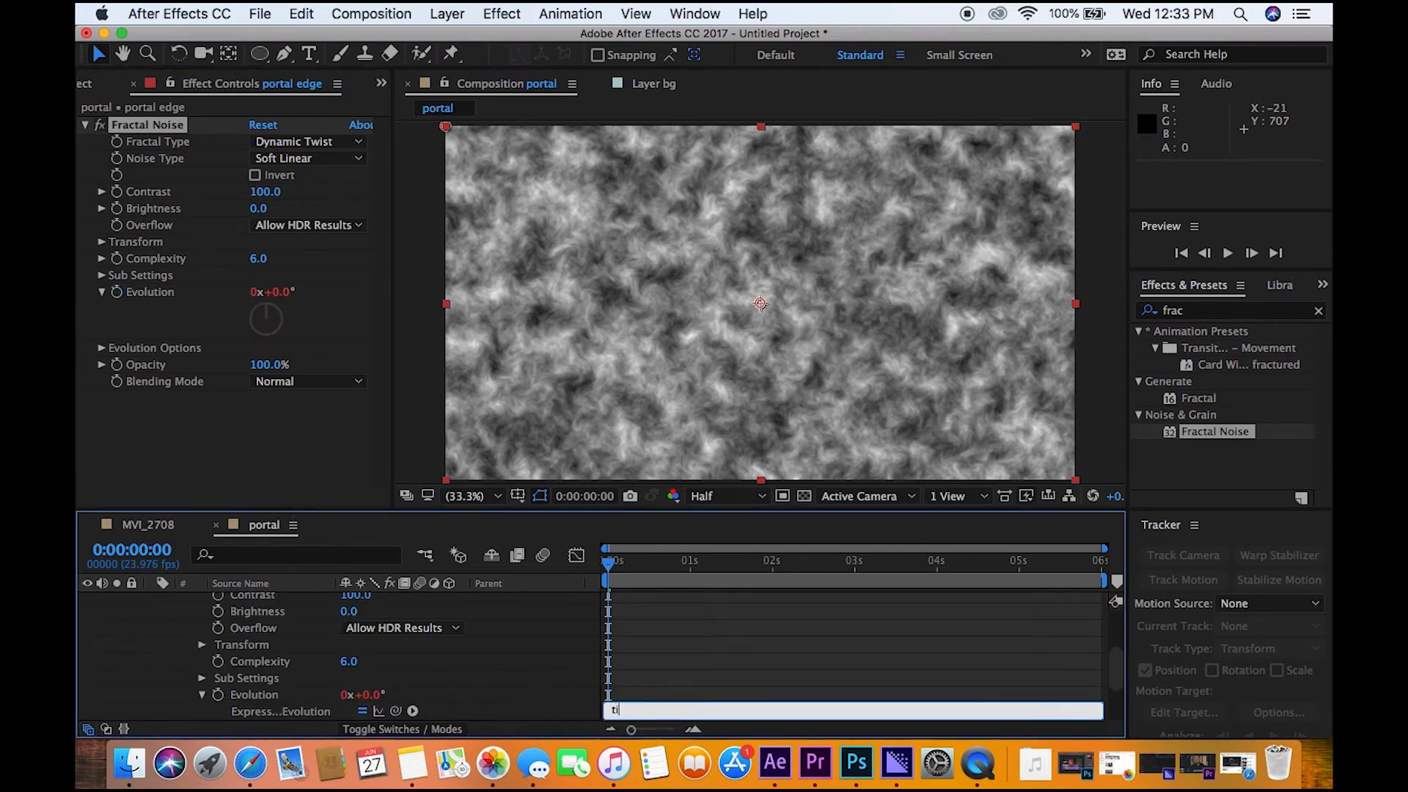
pyautogui.write('me*500')
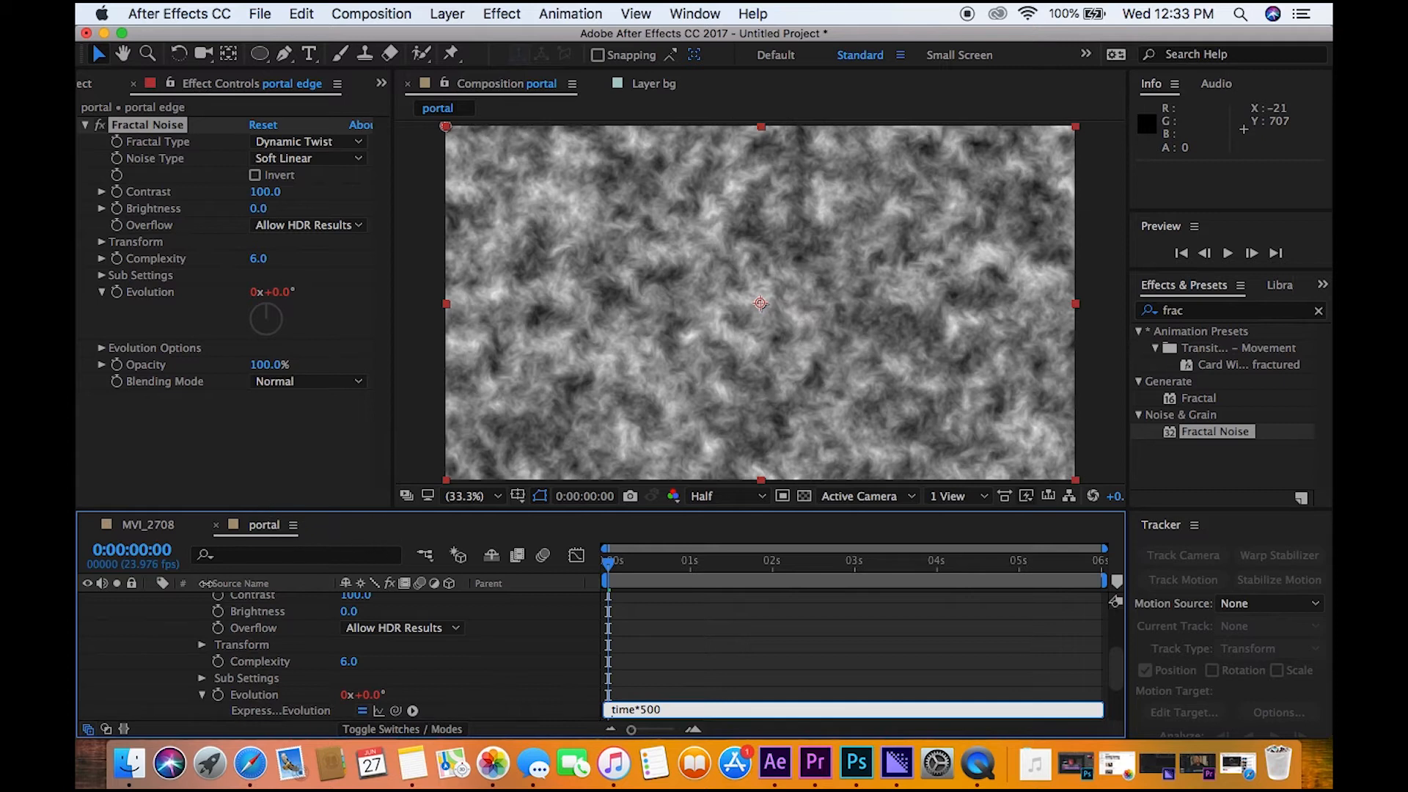
pyautogui.scroll(4, 145, 634)
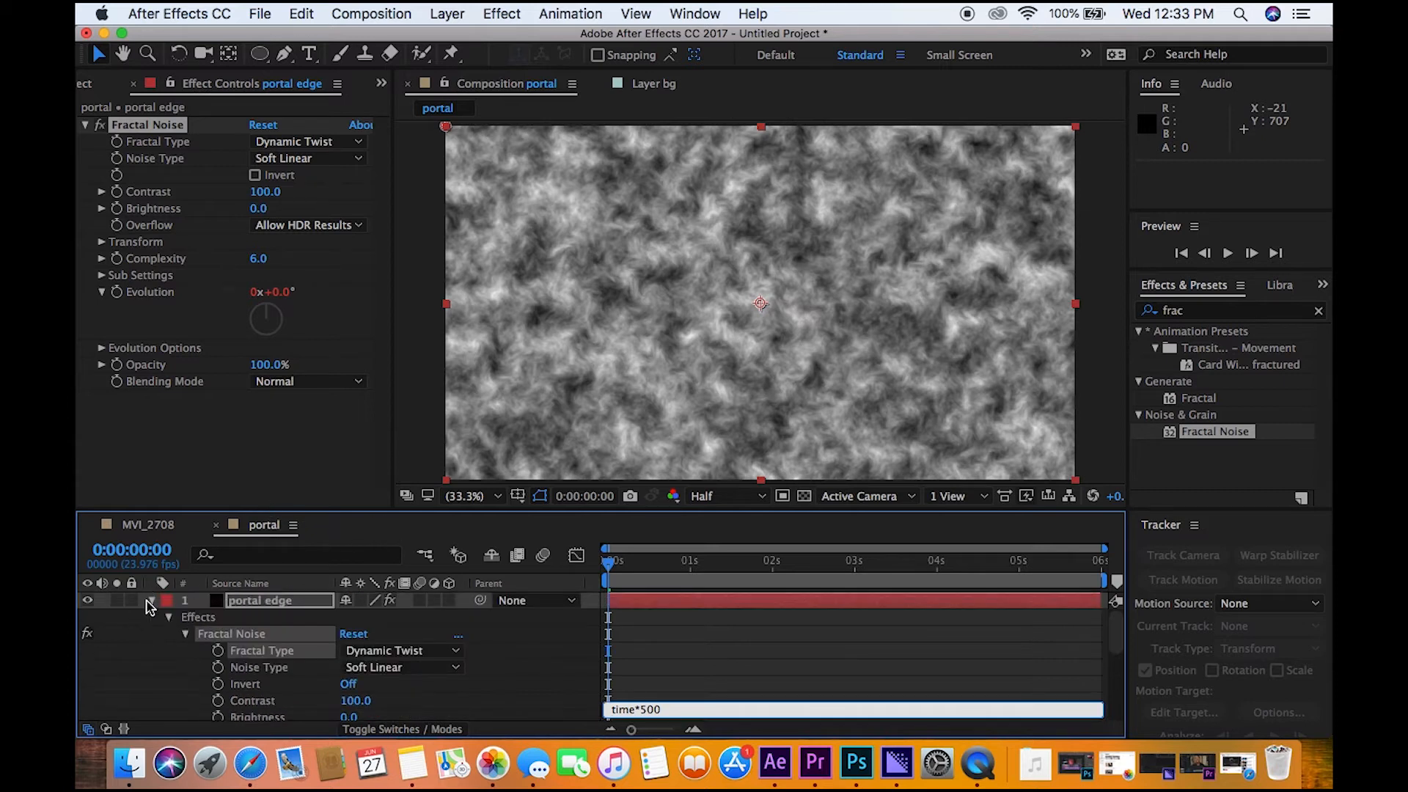
pyautogui.click(152, 600)
# Set the Fractal Noise's transform Scale to 150 and its Brightness to -15
pyautogui.click(102, 242)
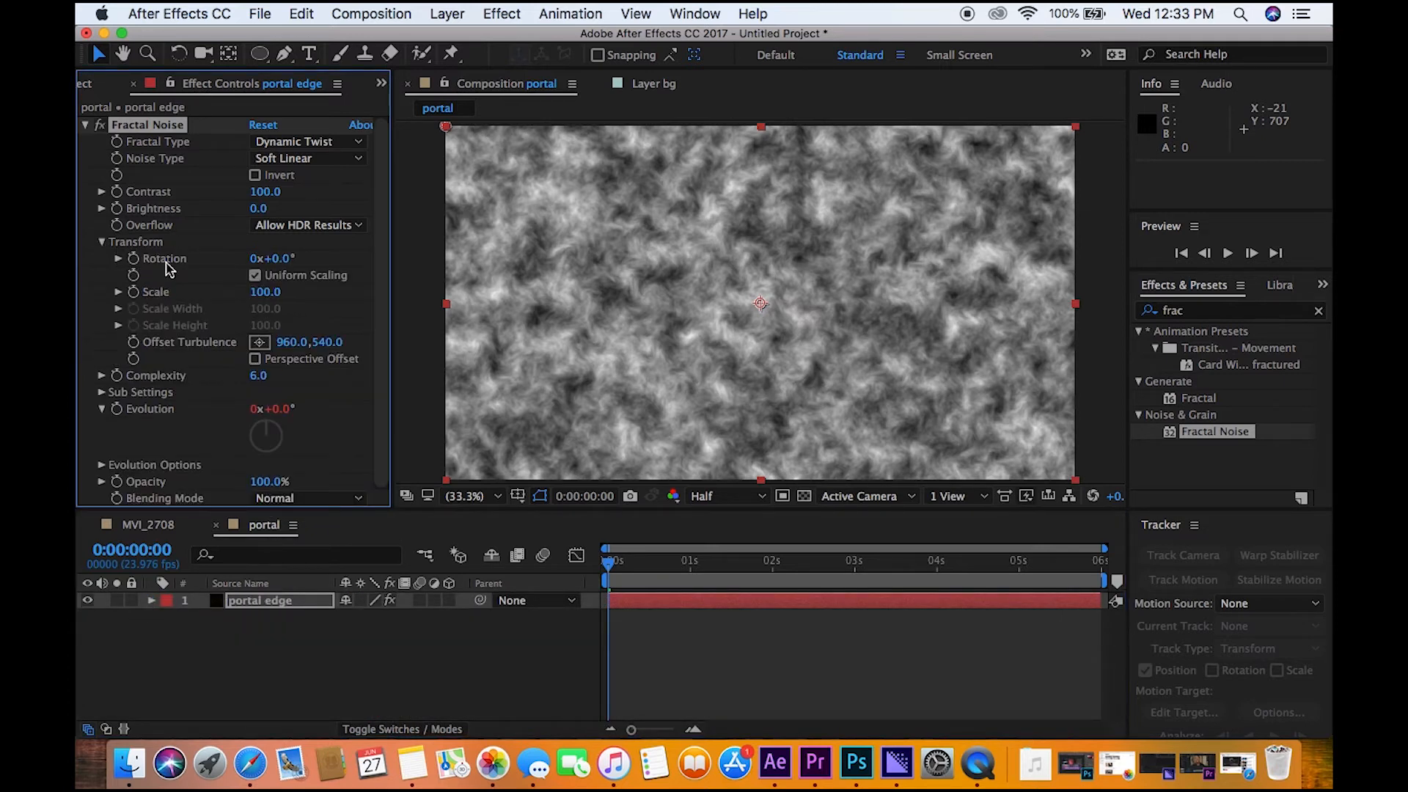
pyautogui.click(265, 292)
pyautogui.write('150')
pyautogui.press('Return')
pyautogui.click(258, 209)
pyautogui.write('-15')
pyautogui.press('Return')
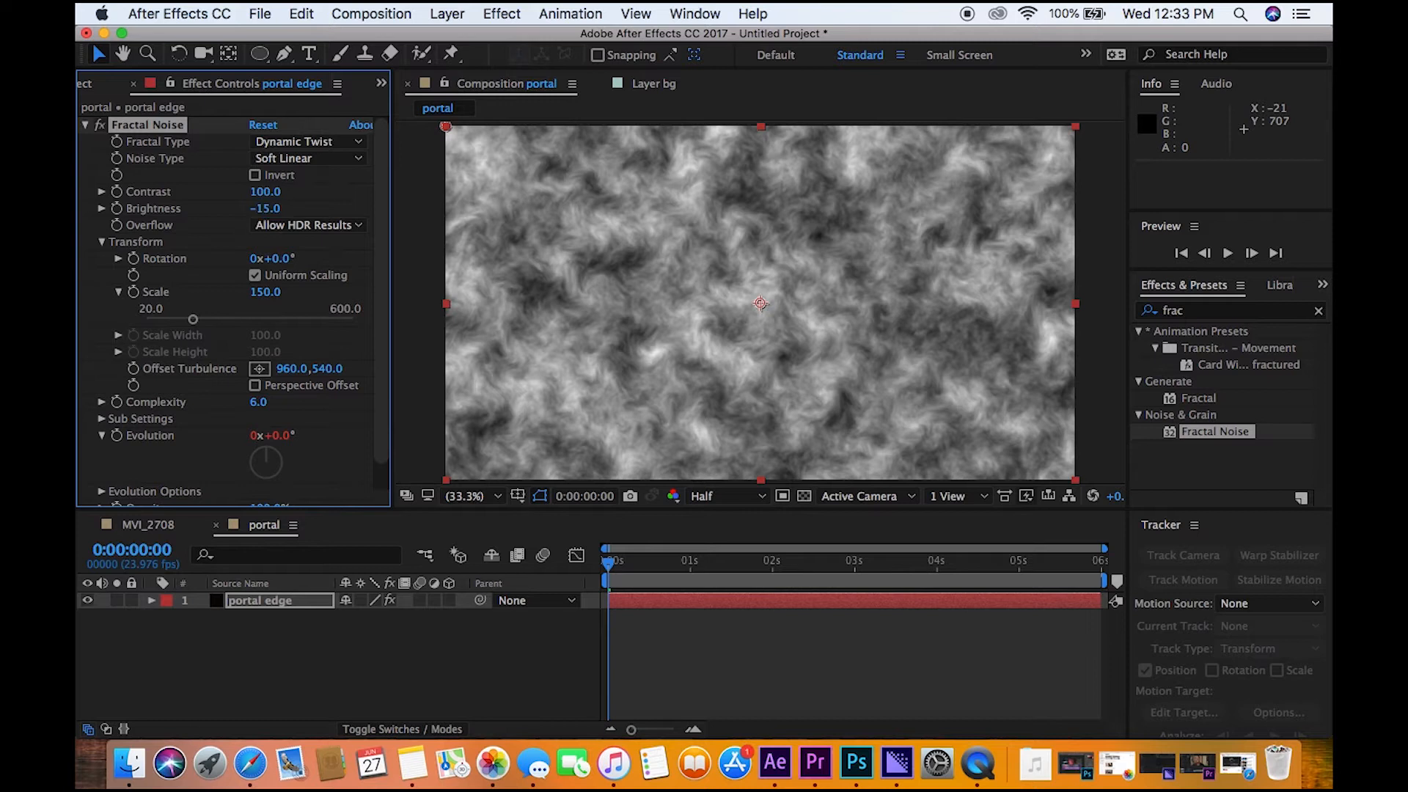
# Set the Fractal Noise's Contrast to 106 and Complexity to 8, and preview the animated noise
pyautogui.click(262, 192)
pyautogui.write('106')
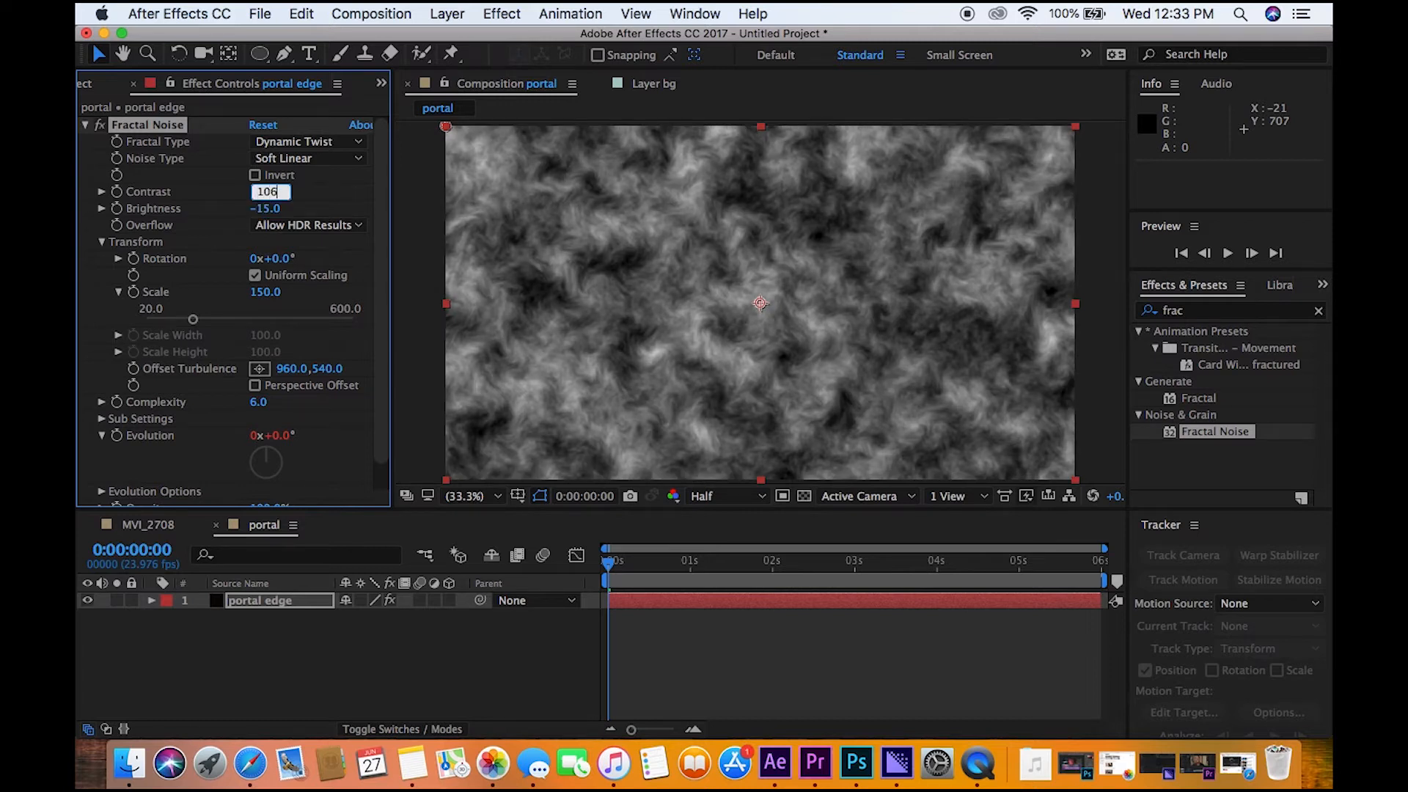
pyautogui.press('Return')
pyautogui.click(250, 401)
pyautogui.click(257, 405)
pyautogui.write('8')
pyautogui.press('Return')
pyautogui.press('space')
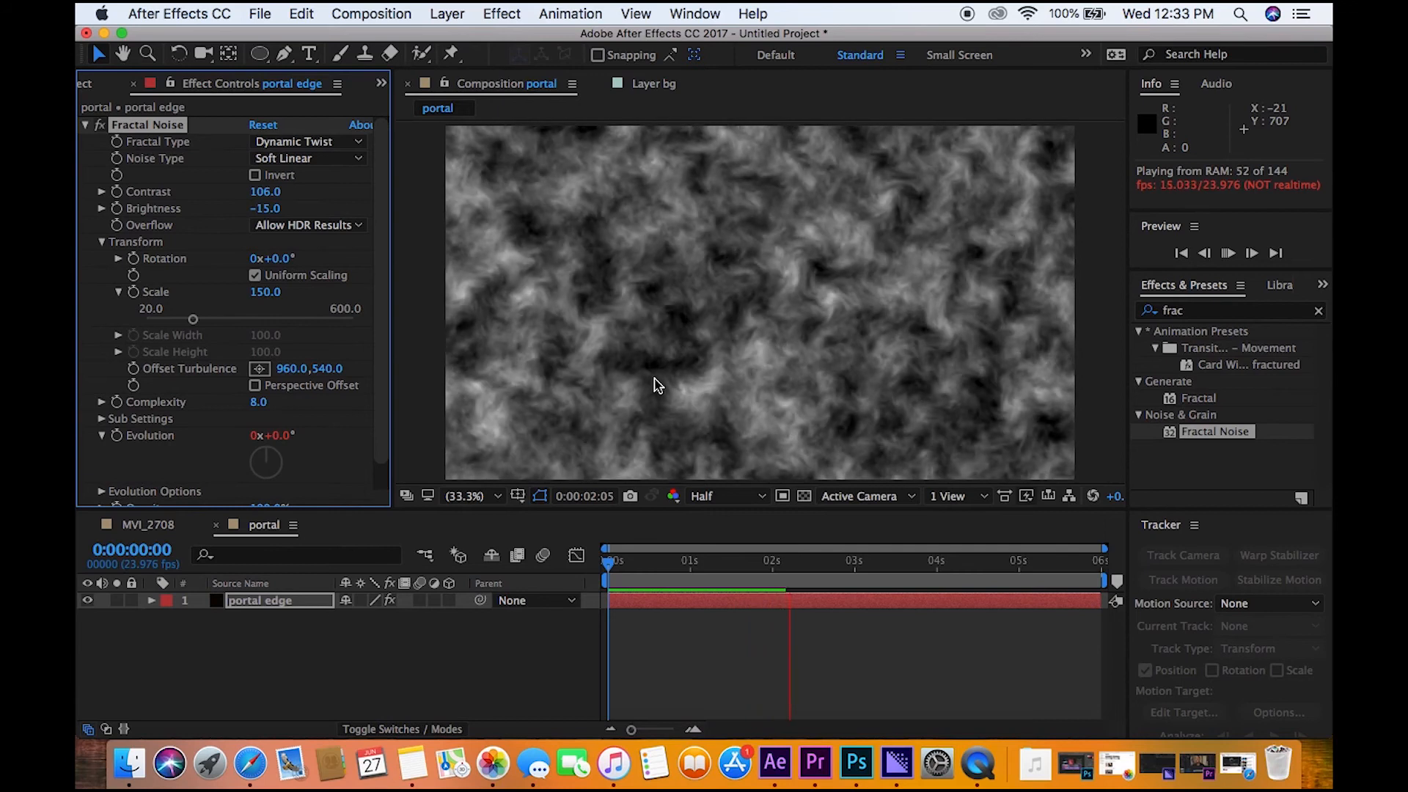
pyautogui.press('space')
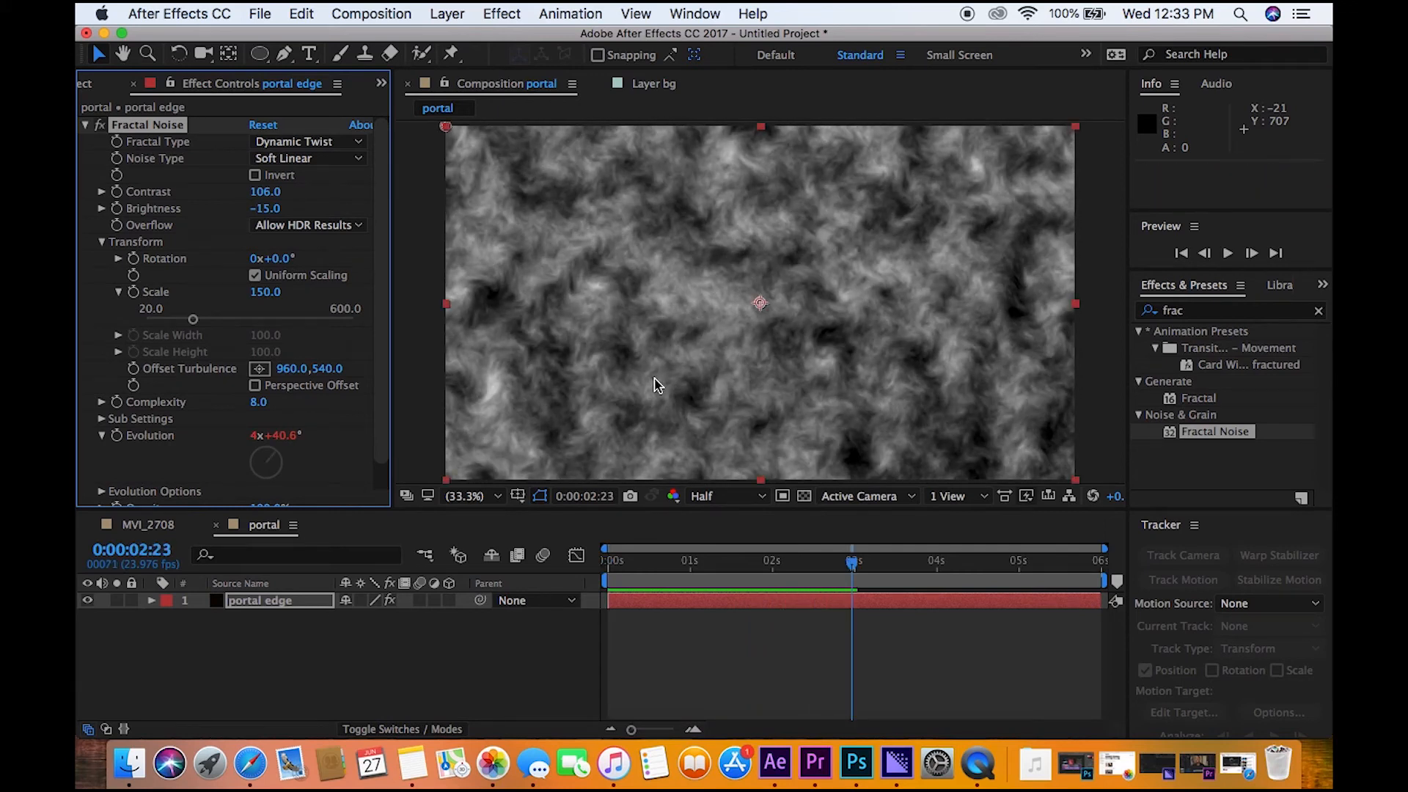
# Apply Video Copilot's VC Color Vibrance effect to the portal edge solid
pyautogui.click(491, 13)
pyautogui.moveTo(550, 499)
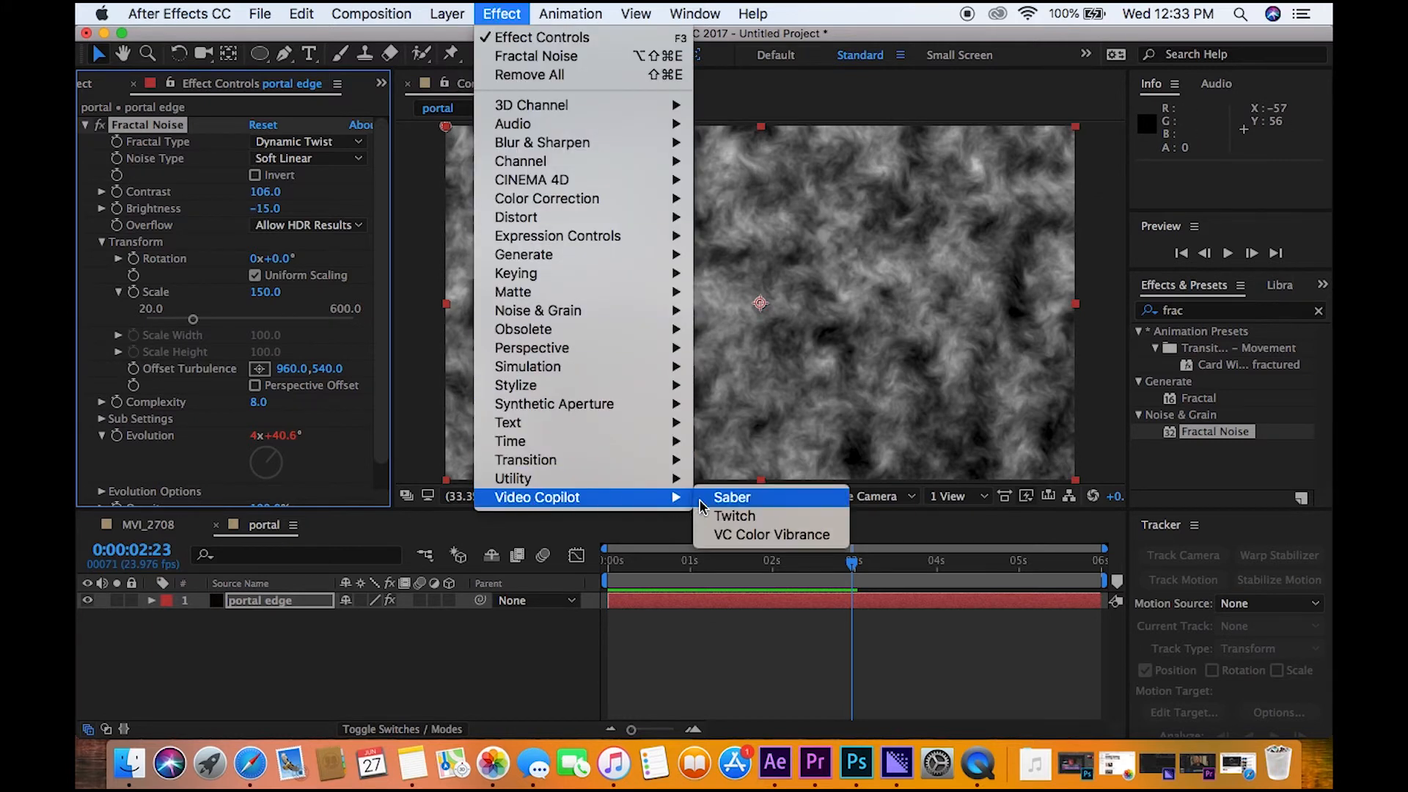
pyautogui.click(718, 534)
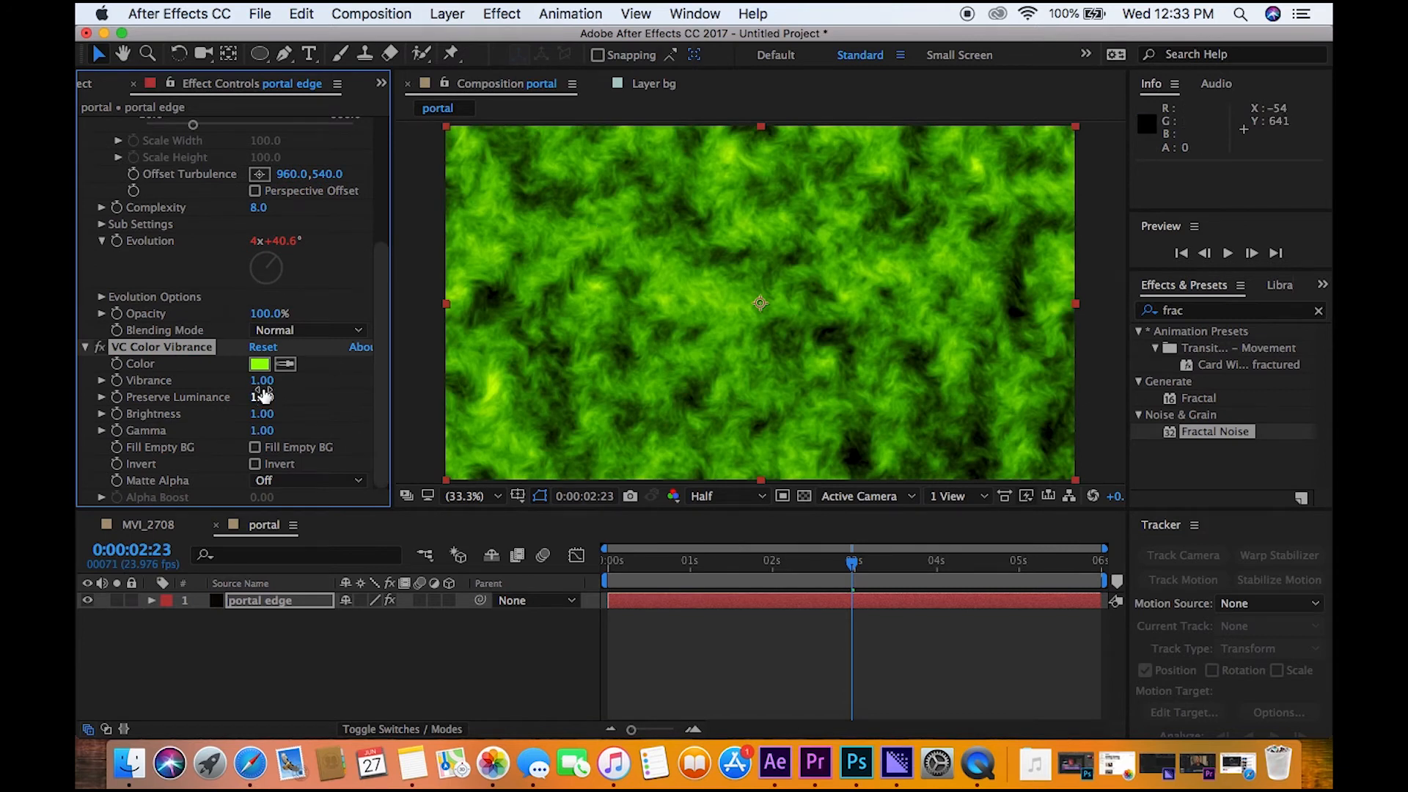
# Tint the noise red with color FF0024, and set Color Vibrance's Vibrance to 0.64, Brightness to 0.96 and Gamma to 1.14
pyautogui.click(260, 367)
pyautogui.moveTo(750, 334); pyautogui.dragTo(744, 270)
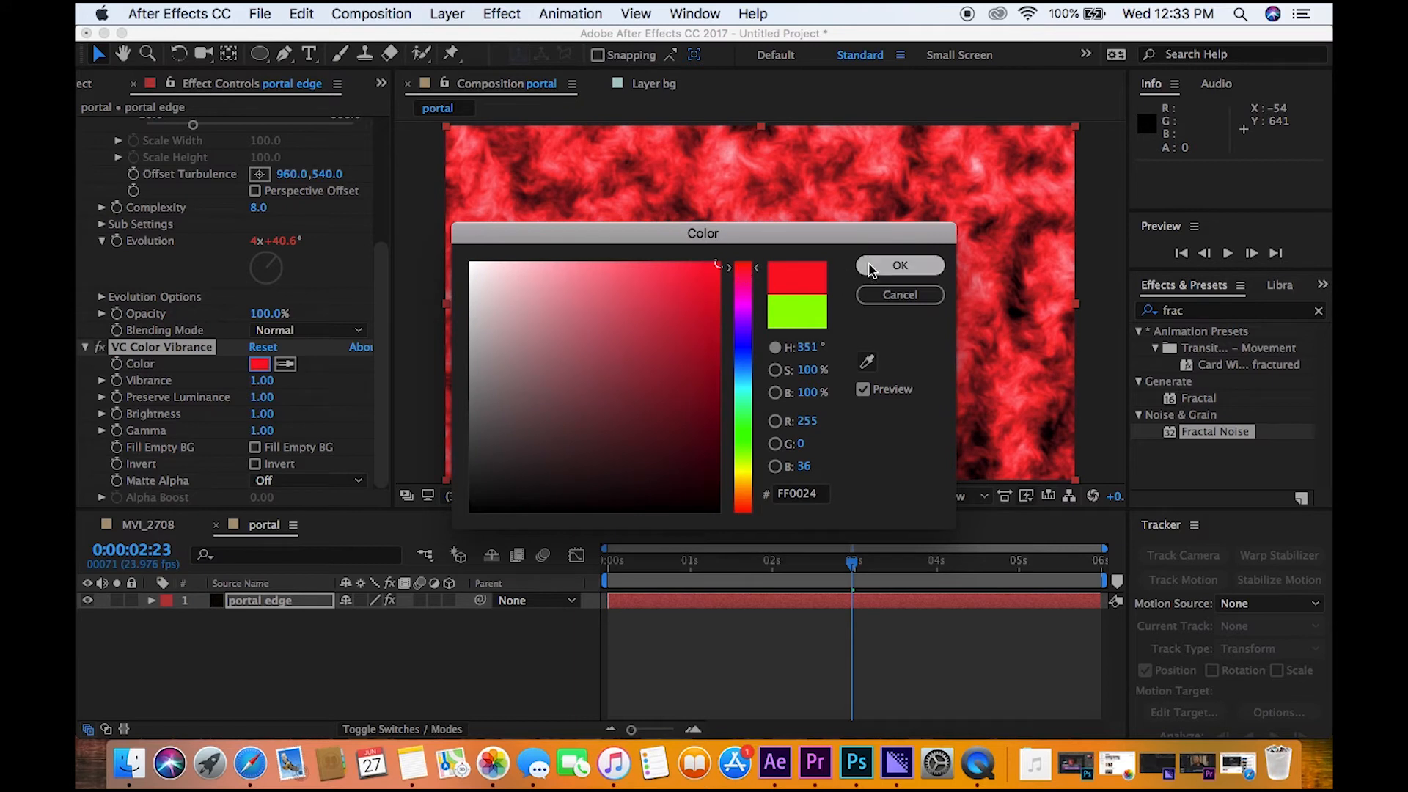
pyautogui.click(874, 270)
pyautogui.moveTo(261, 387); pyautogui.dragTo(259, 417)
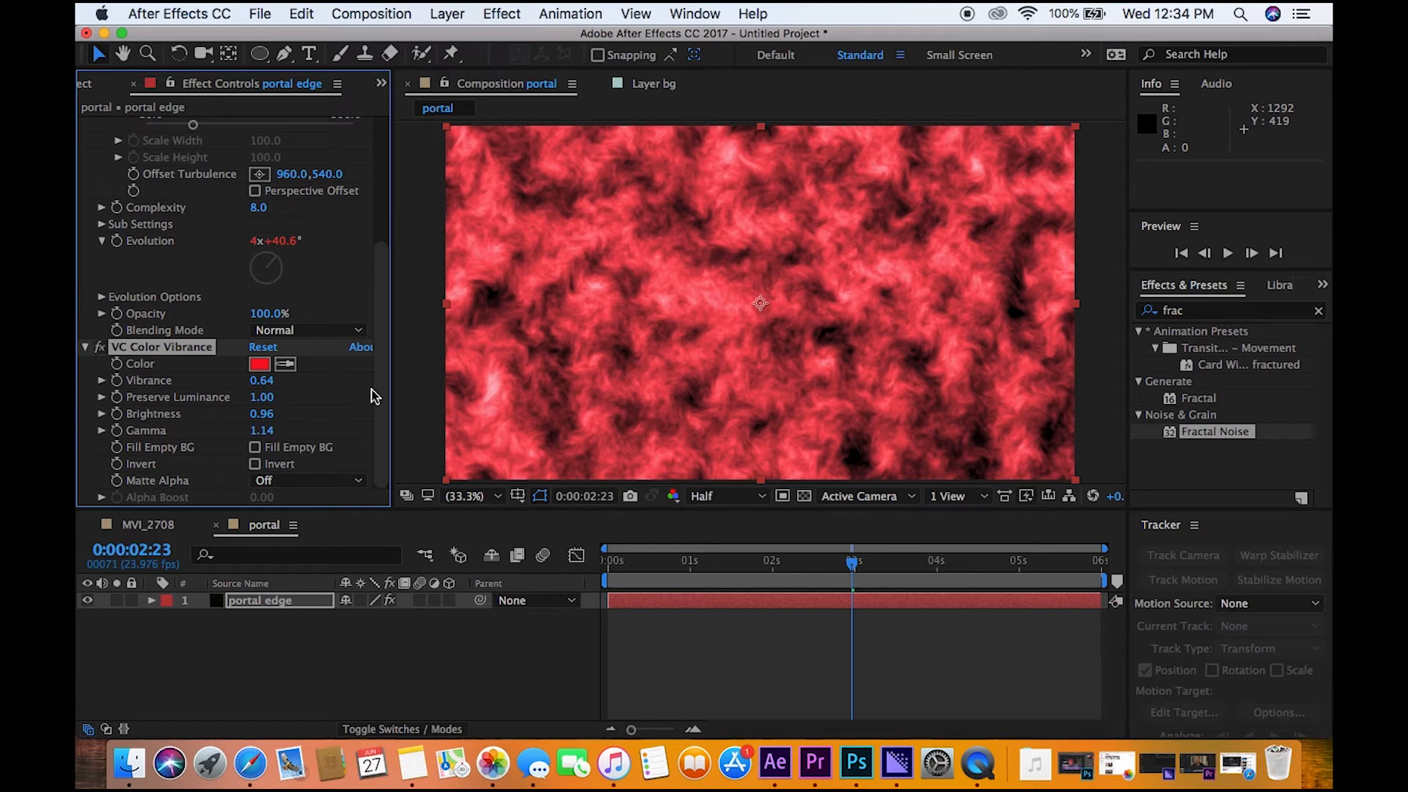
# Draw a closed, irregular blob-shaped mask with ten curved vertices around the middle of the portal edge solid using the Pen tool
pyautogui.press('g')
pyautogui.moveTo(555, 251); pyautogui.dragTo(577, 248)
pyautogui.moveTo(679, 221); pyautogui.dragTo(756, 190)
pyautogui.moveTo(870, 187); pyautogui.dragTo(762, 402)
pyautogui.moveTo(654, 405); pyautogui.dragTo(575, 283)
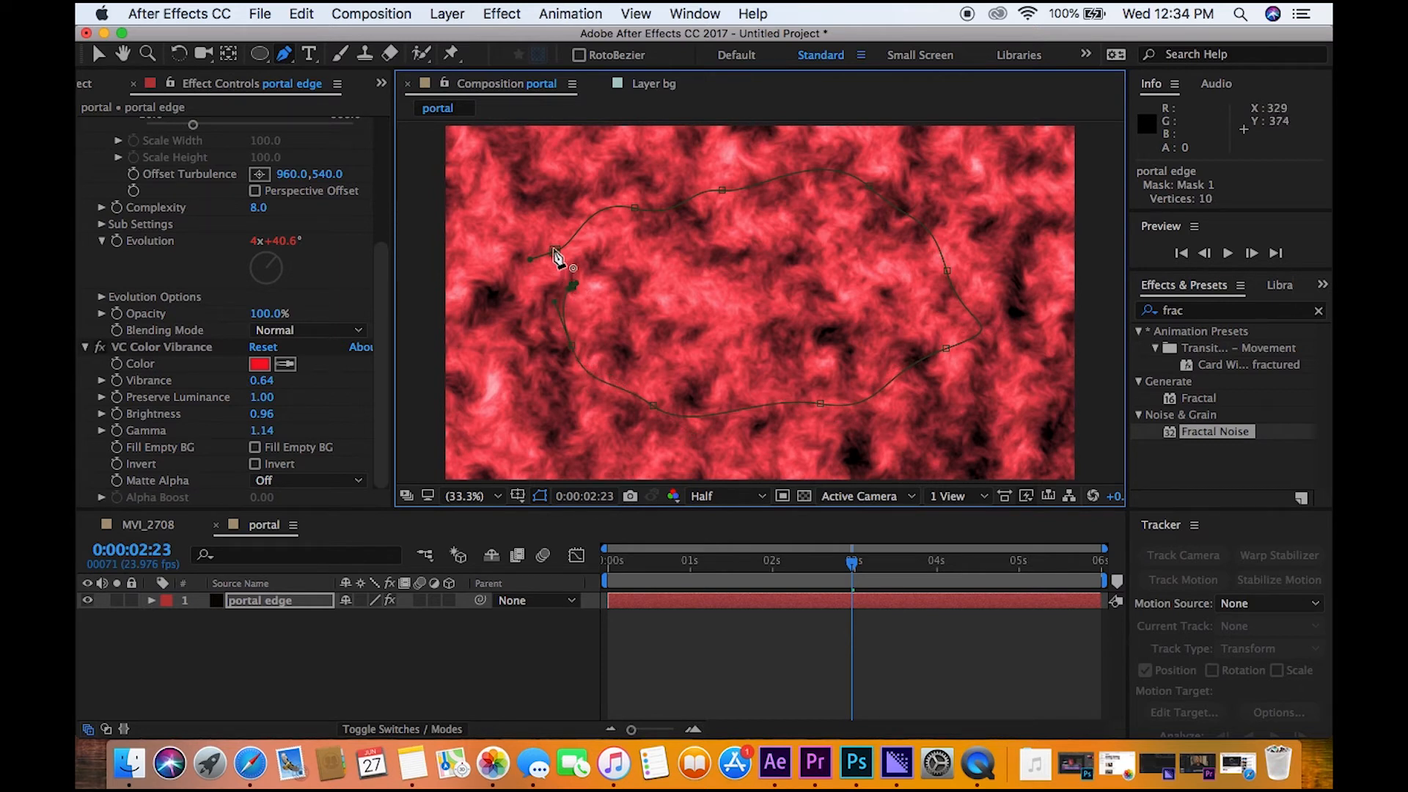
pyautogui.click(553, 250)
# Set the portal edge mask's Mask Feather to 400 pixels
pyautogui.press('m')
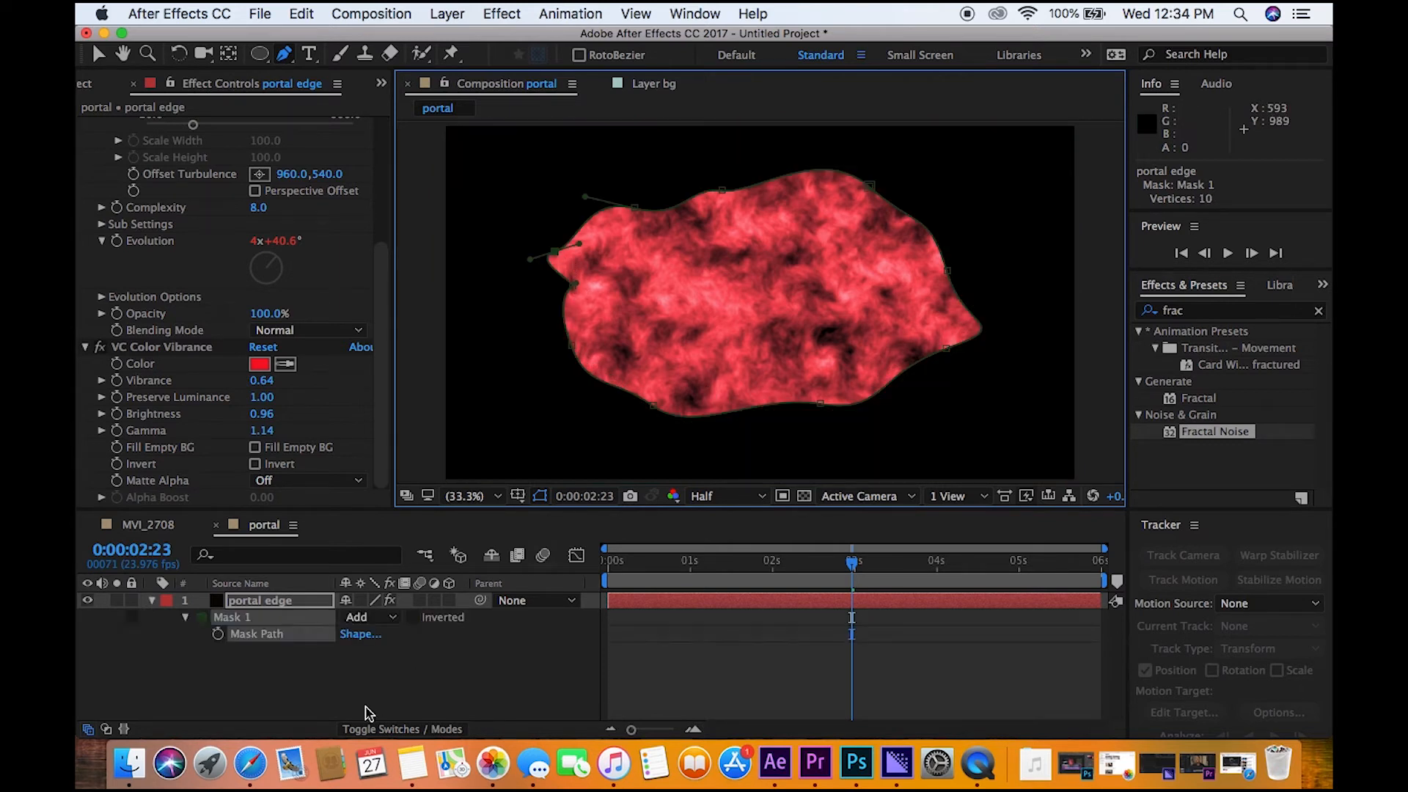
pyautogui.click(185, 617)
pyautogui.click(185, 617)
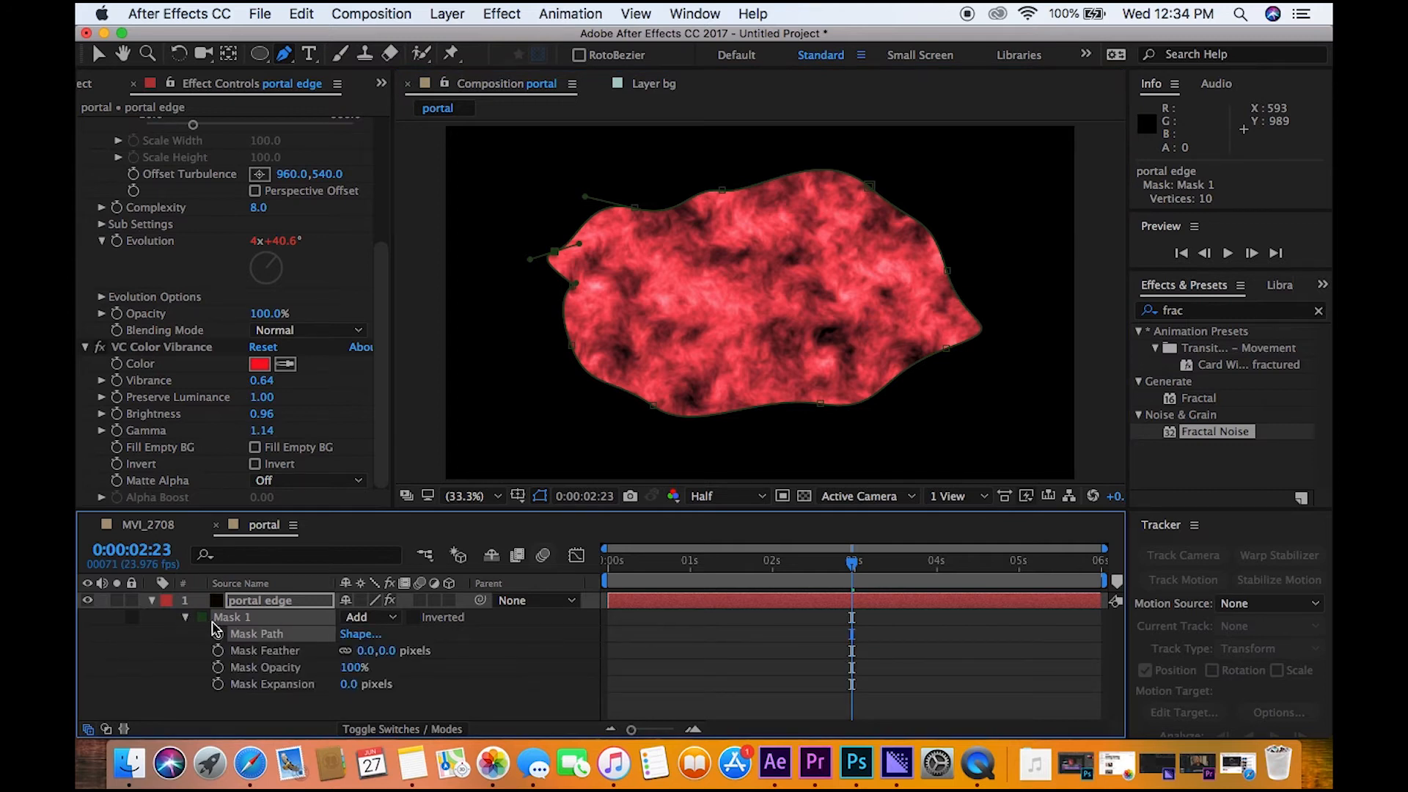
pyautogui.click(366, 651)
pyautogui.write('400')
pyautogui.press('Return')
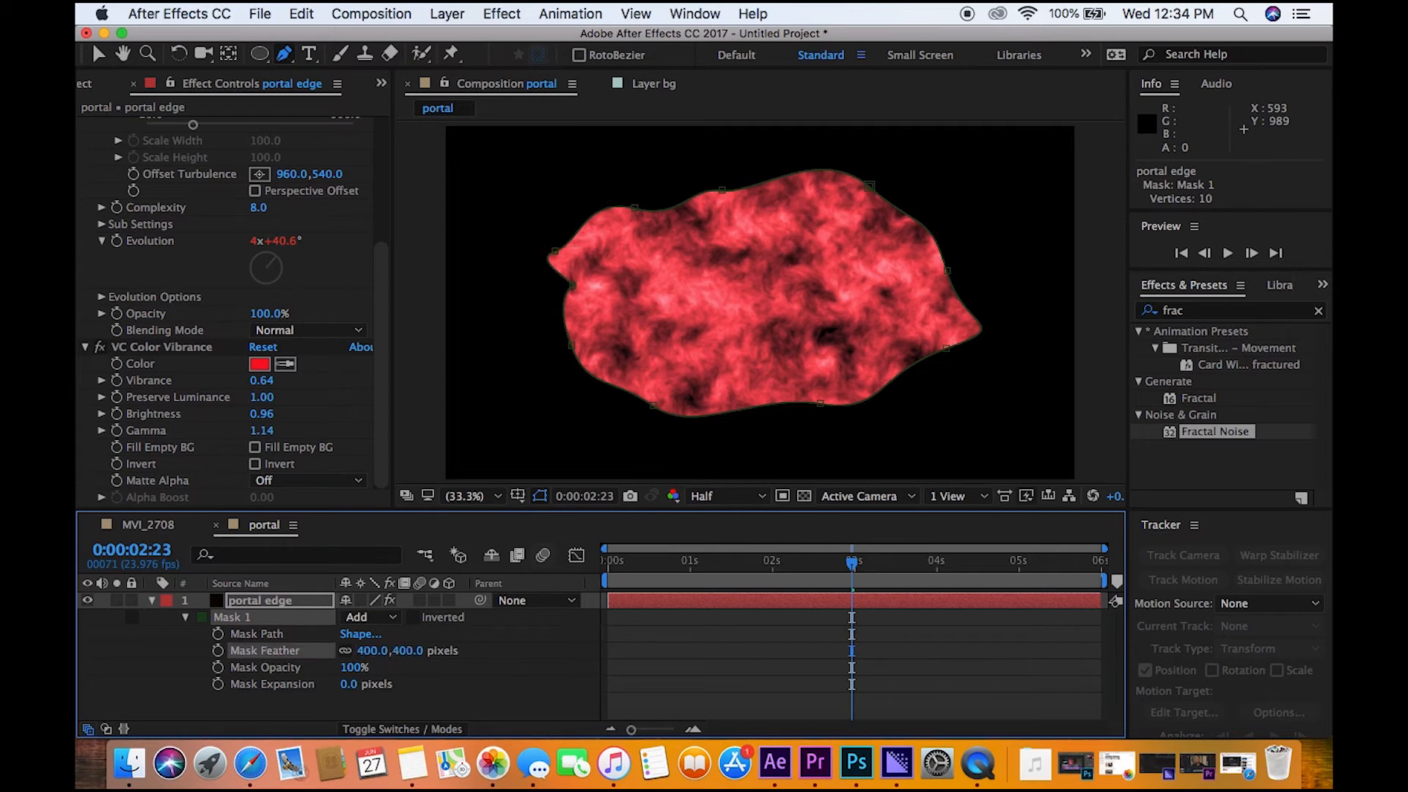
# Preview the feathered red portal animation from the start of the composition
pyautogui.press('Home')
pyautogui.press('space')
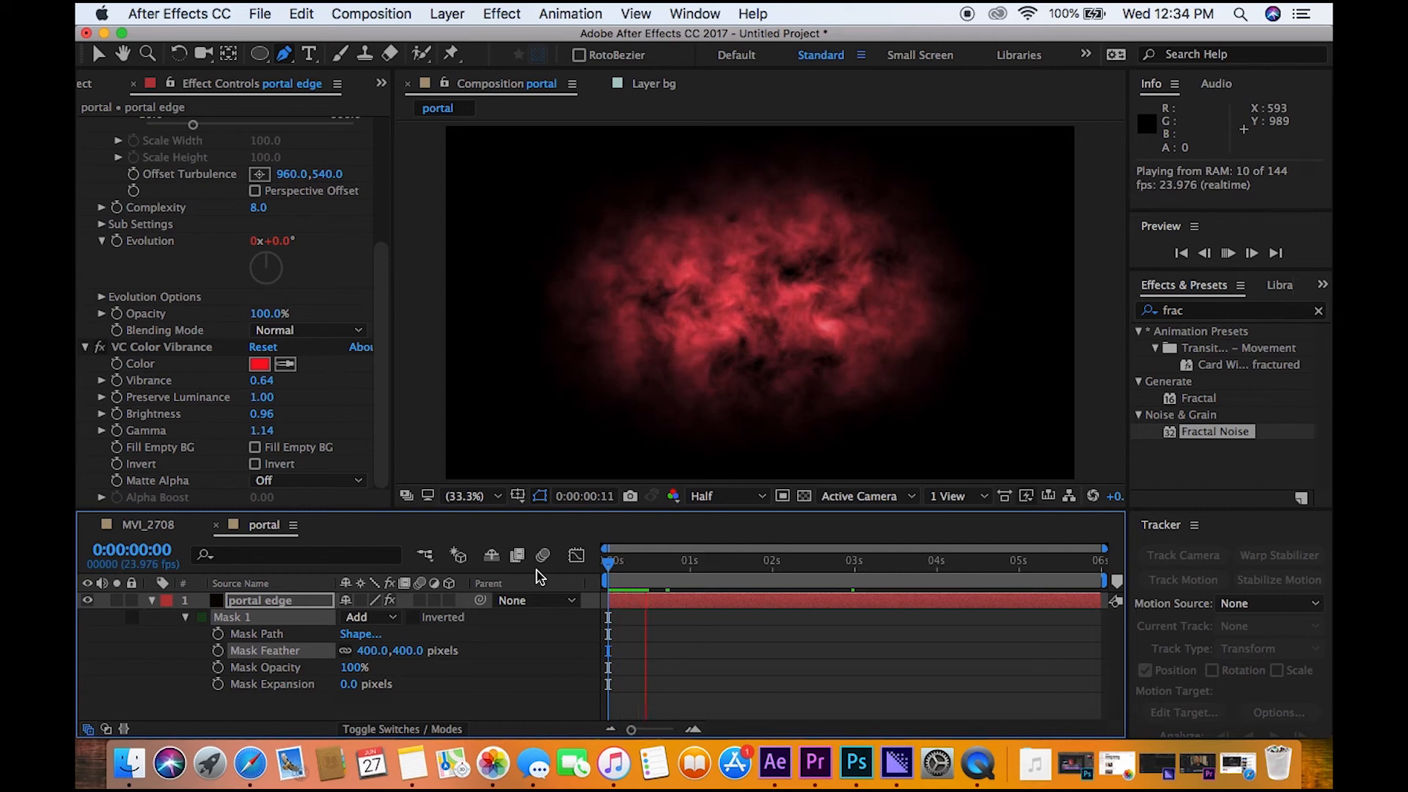
pyautogui.press('space')
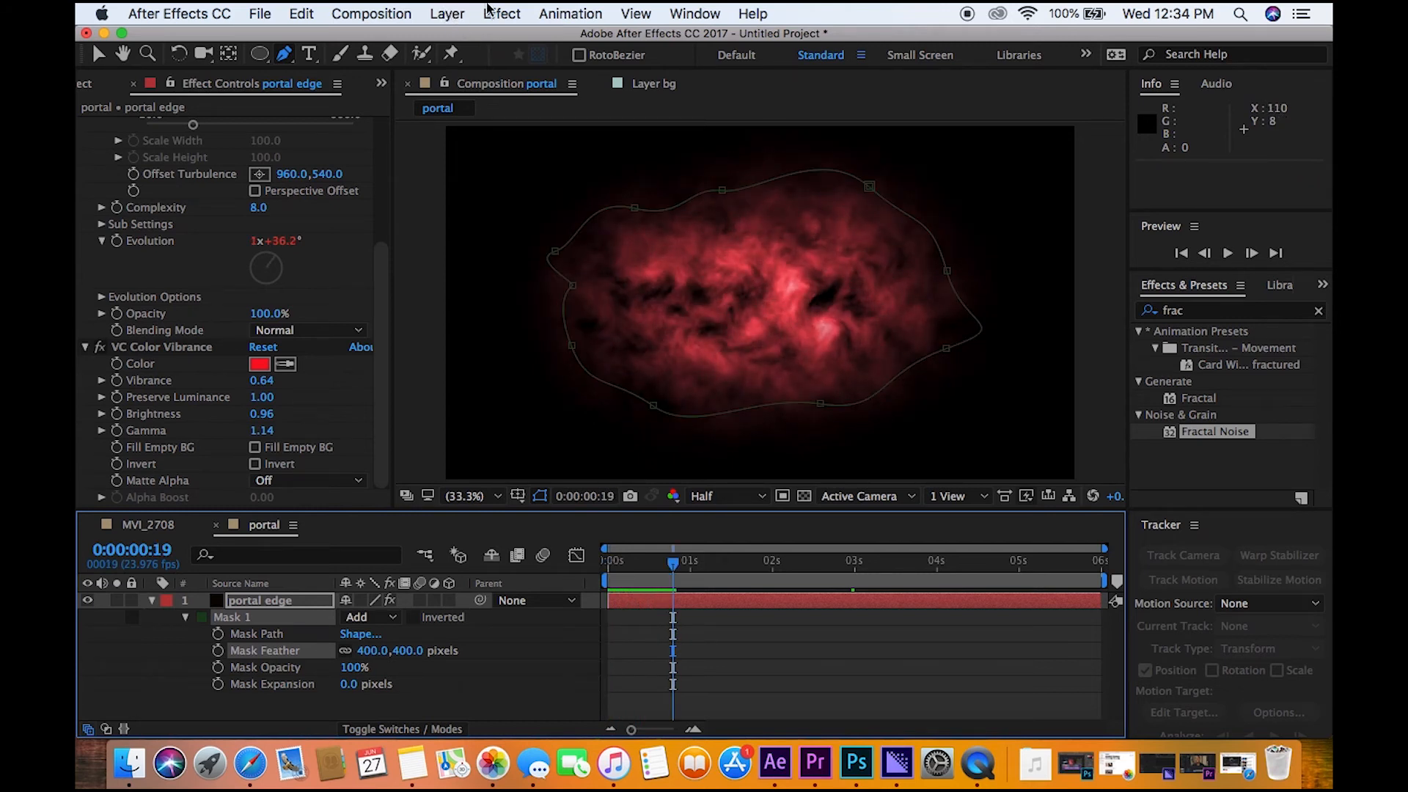
# Apply CC Vector Blur to the portal edge layer with Amount 70 and Ridge Smoothness 0.40, and preview the animation
pyautogui.click(505, 14)
pyautogui.moveTo(530, 150)
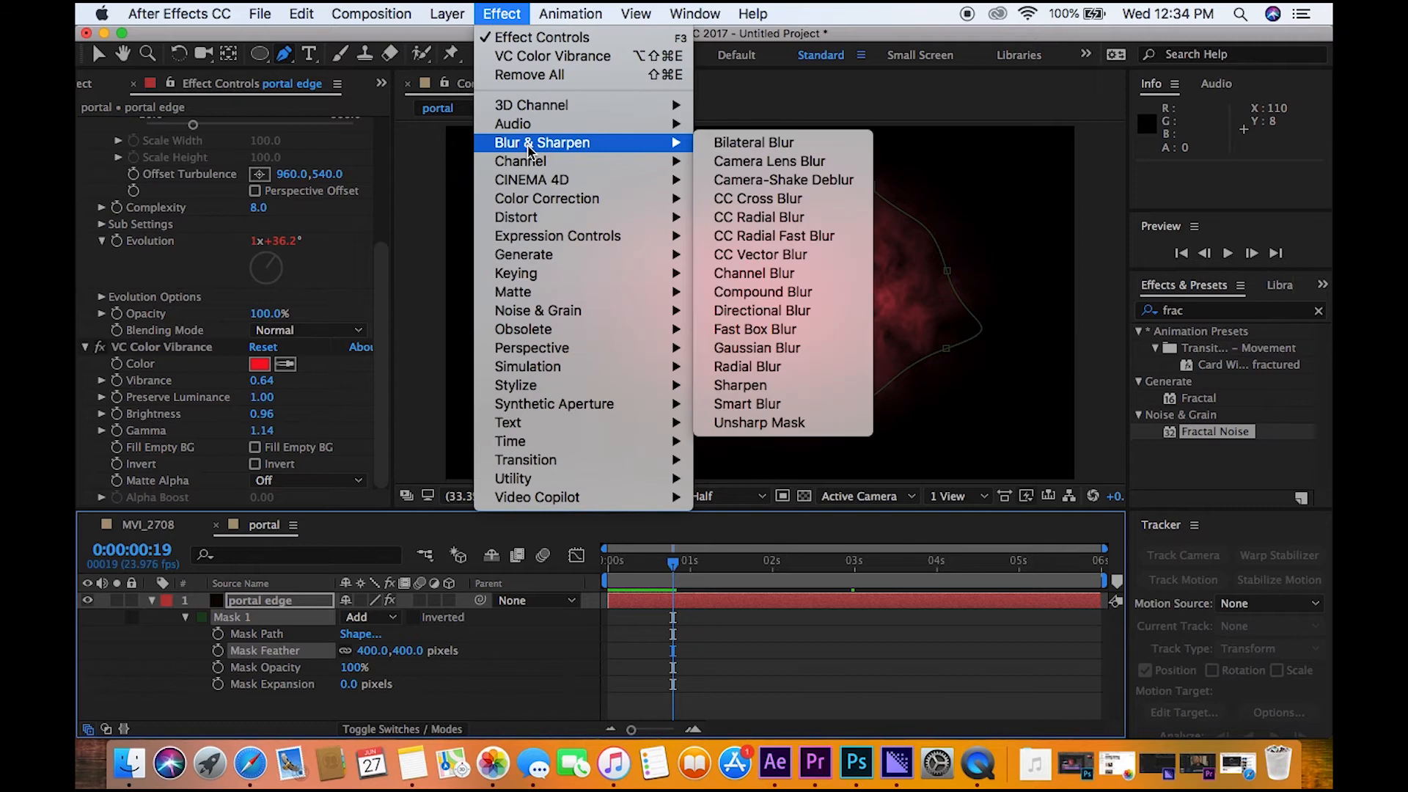
pyautogui.click(745, 257)
pyautogui.press('v')
pyautogui.click(259, 415)
pyautogui.write('70')
pyautogui.press('Return')
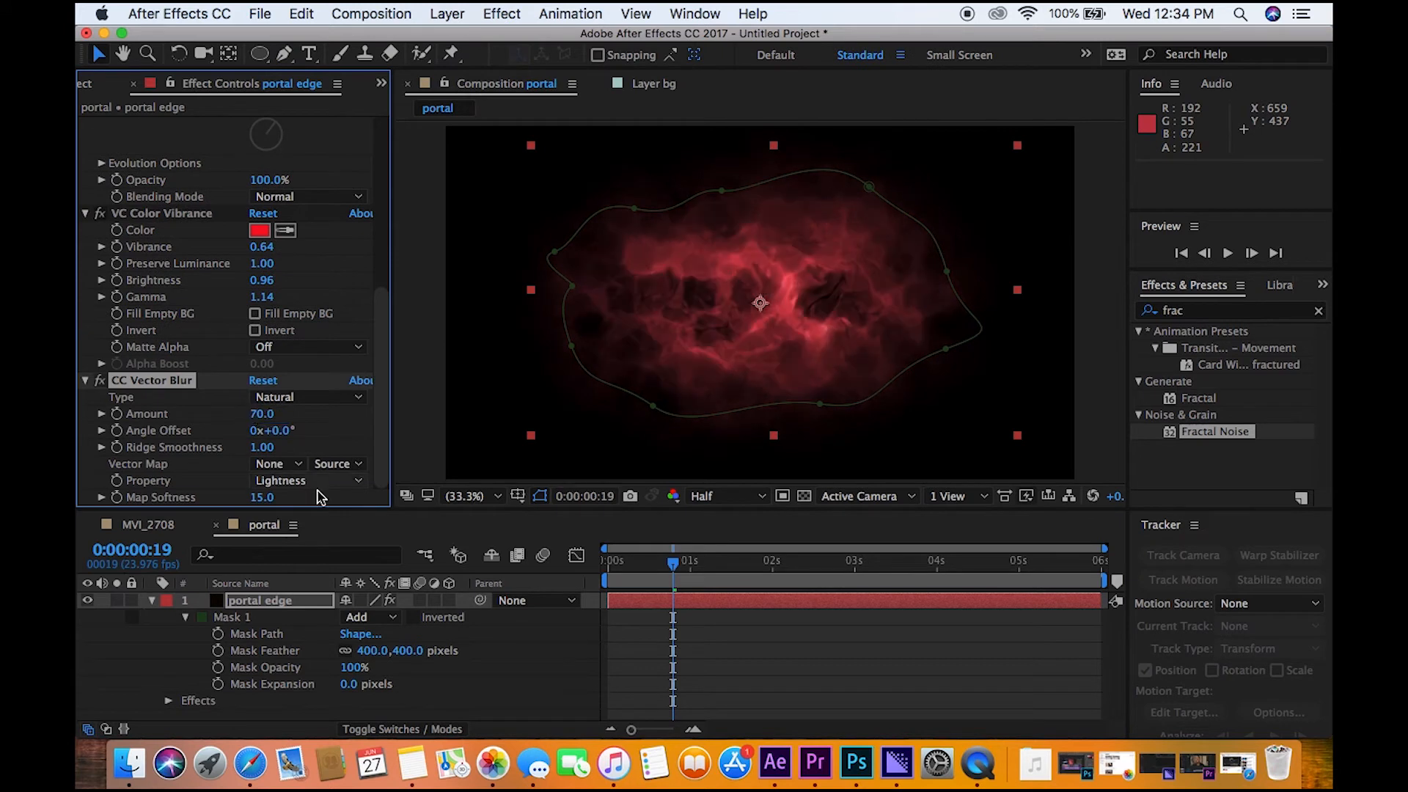
pyautogui.click(262, 448)
pyautogui.write('0.4')
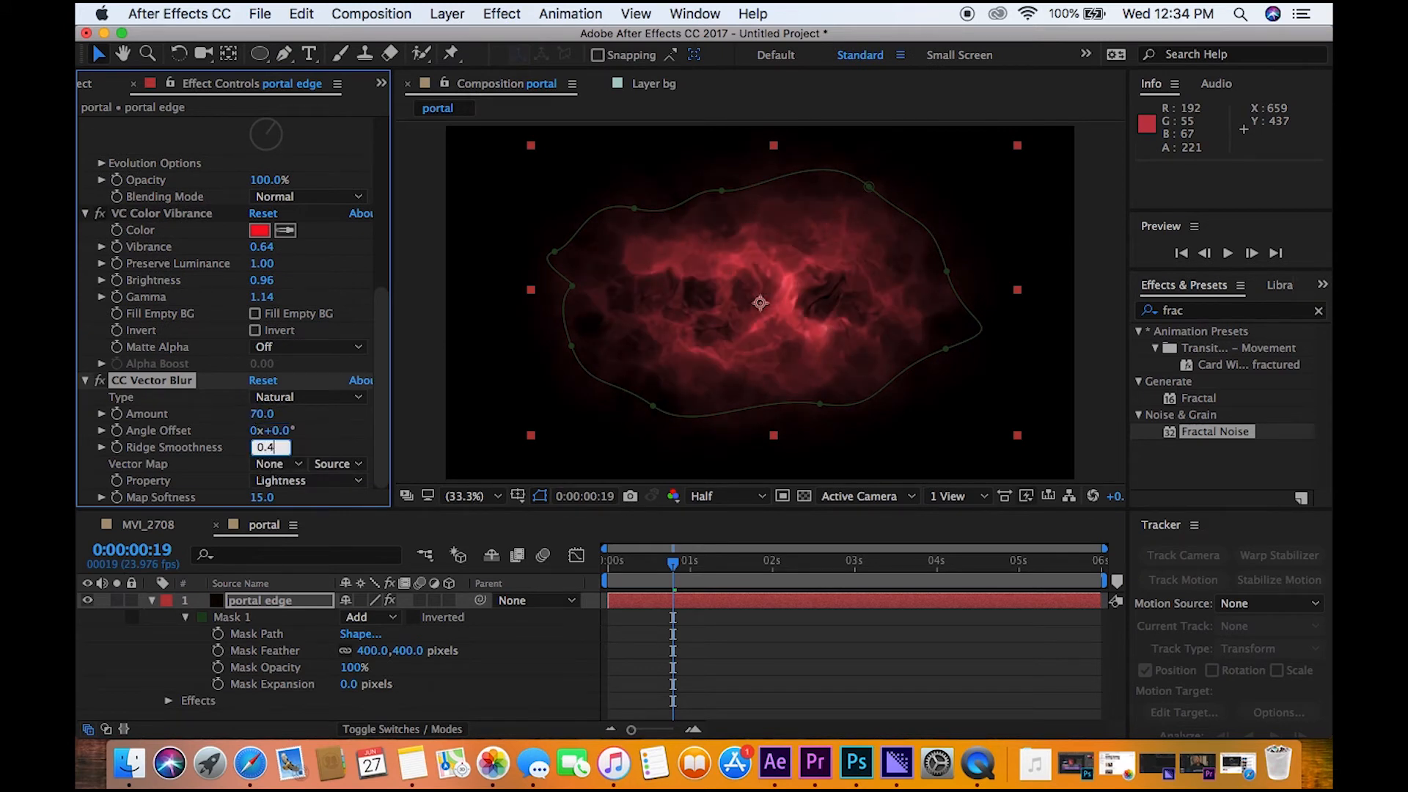
pyautogui.press('Return')
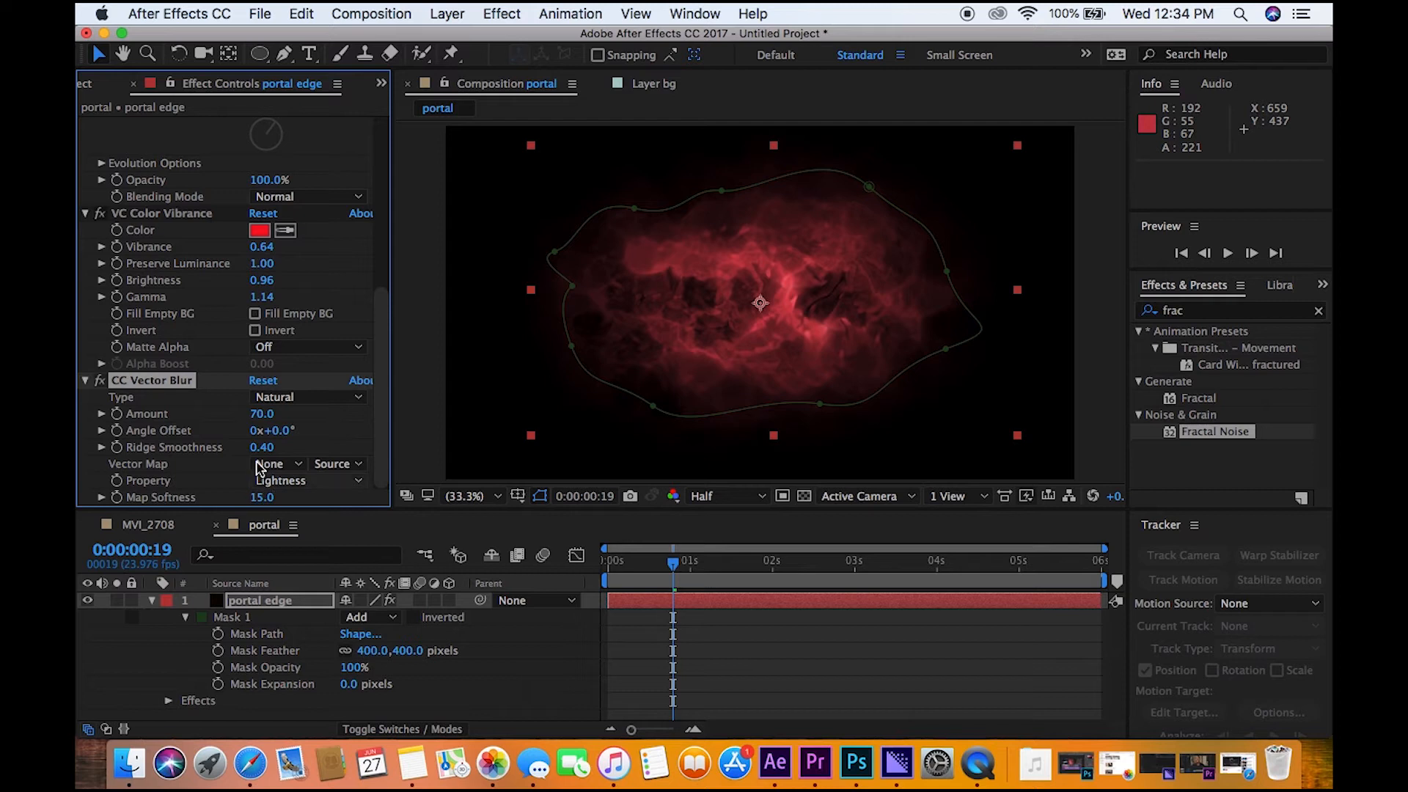
pyautogui.press('space')
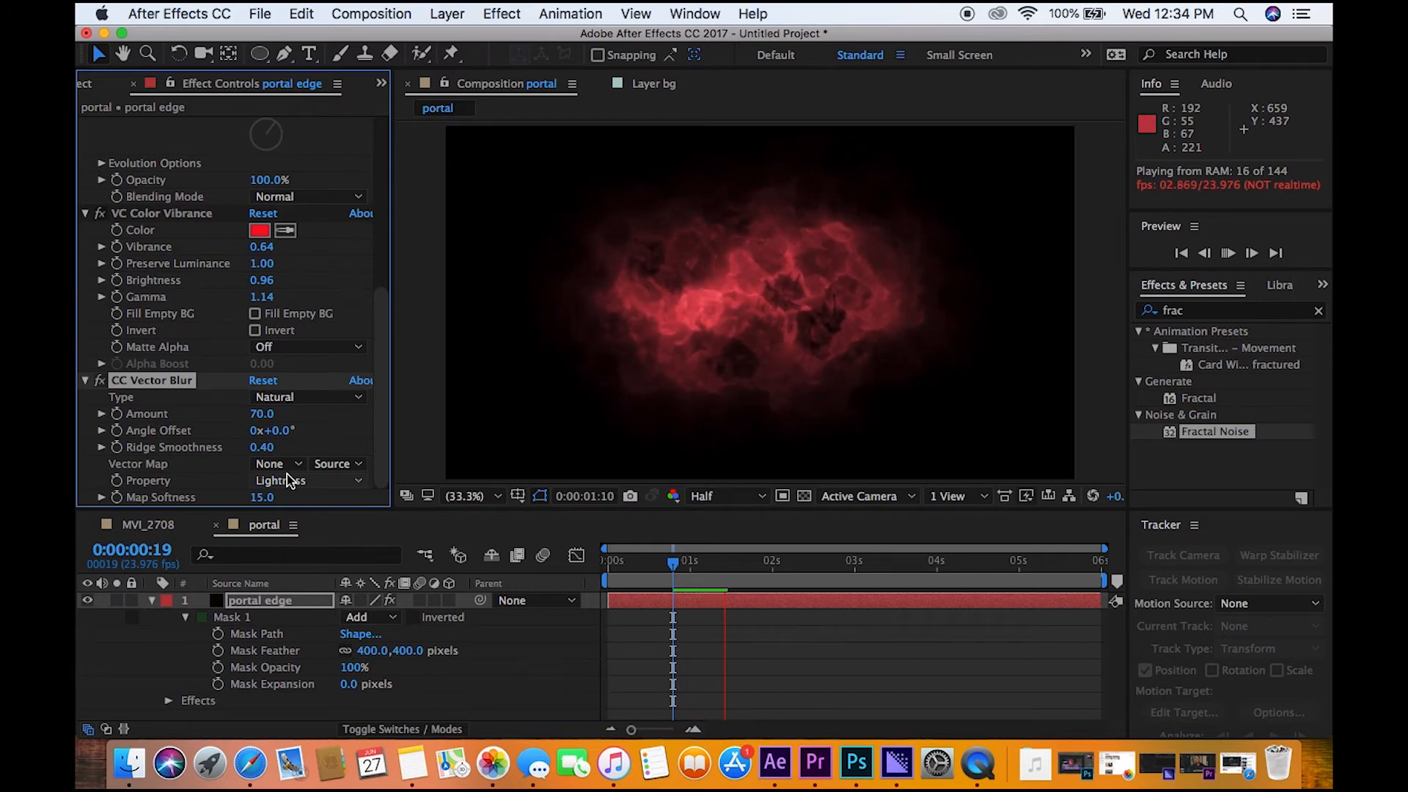
pyautogui.press('space')
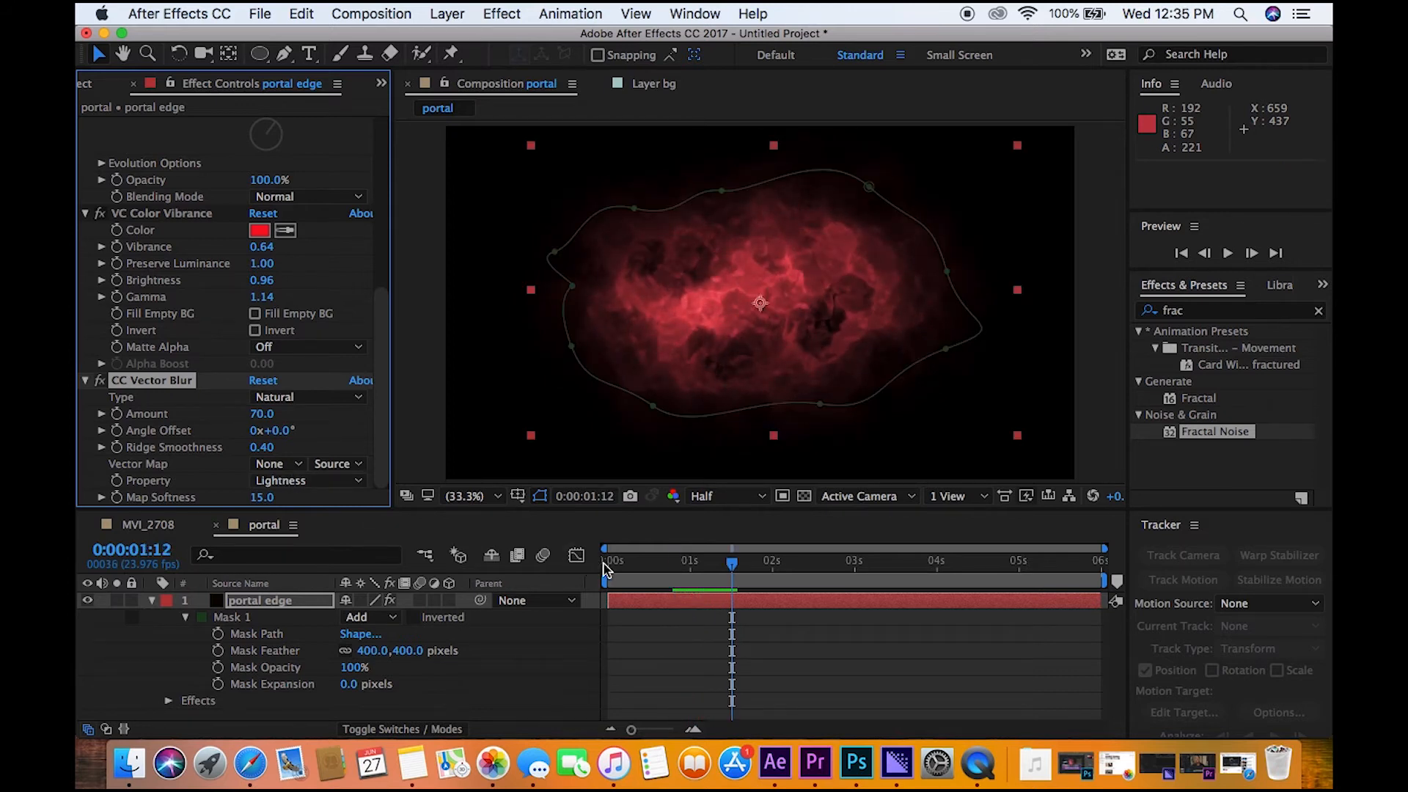
# Keyframe the portal edge's Mask Expansion from -300 pixels at the start up to 0 and back to -300 by frame 21, and preview it
pyautogui.click(608, 563)
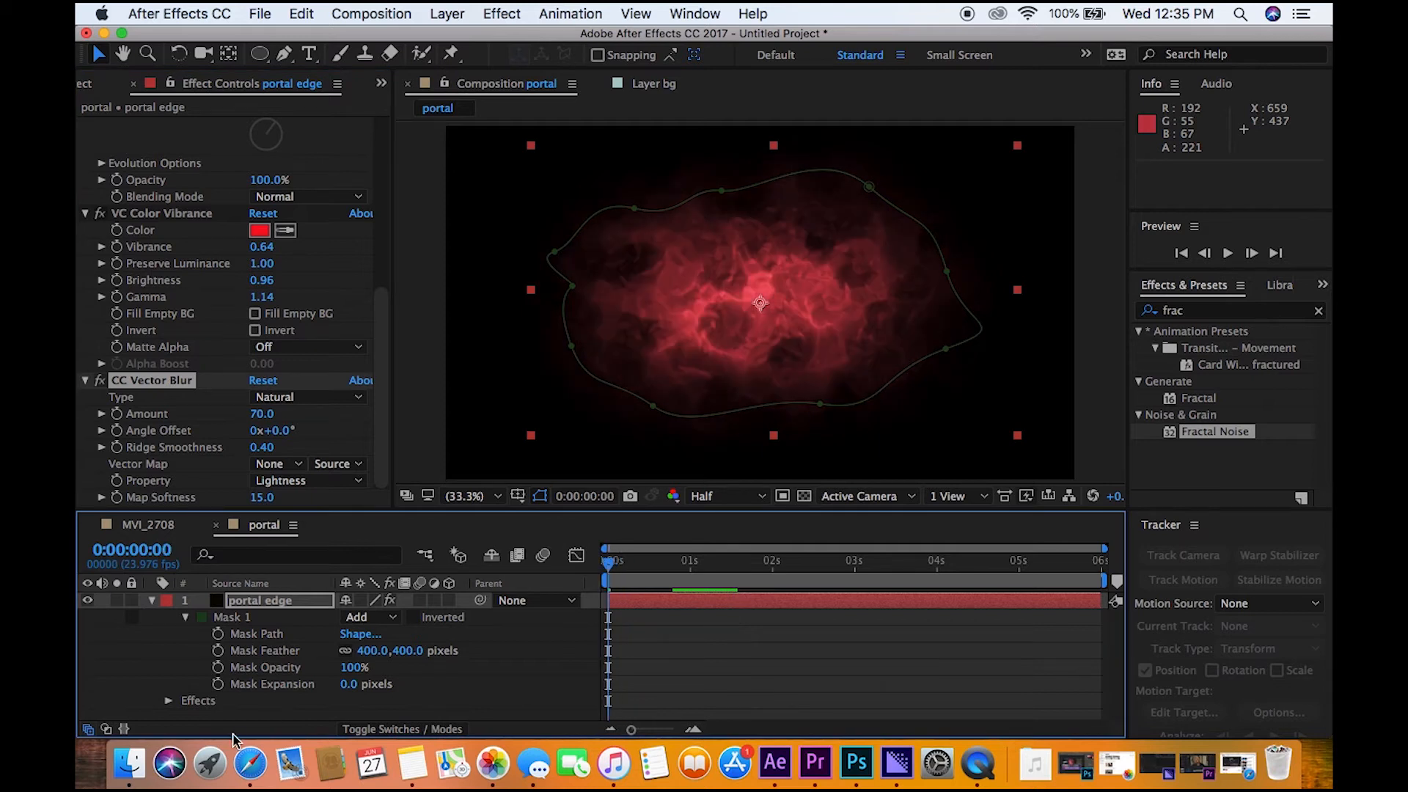
pyautogui.moveTo(628, 587); pyautogui.dragTo(665, 565)
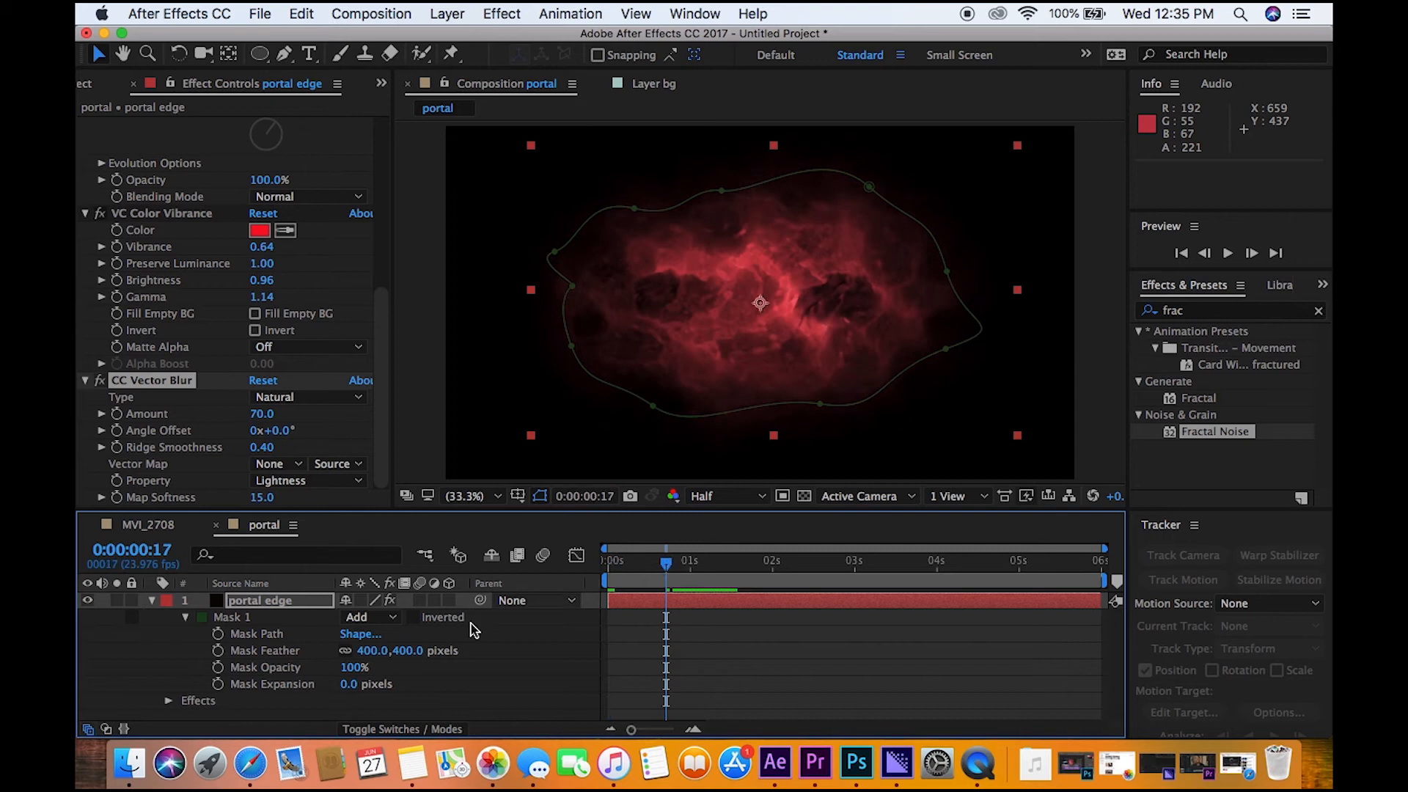
pyautogui.click(218, 684)
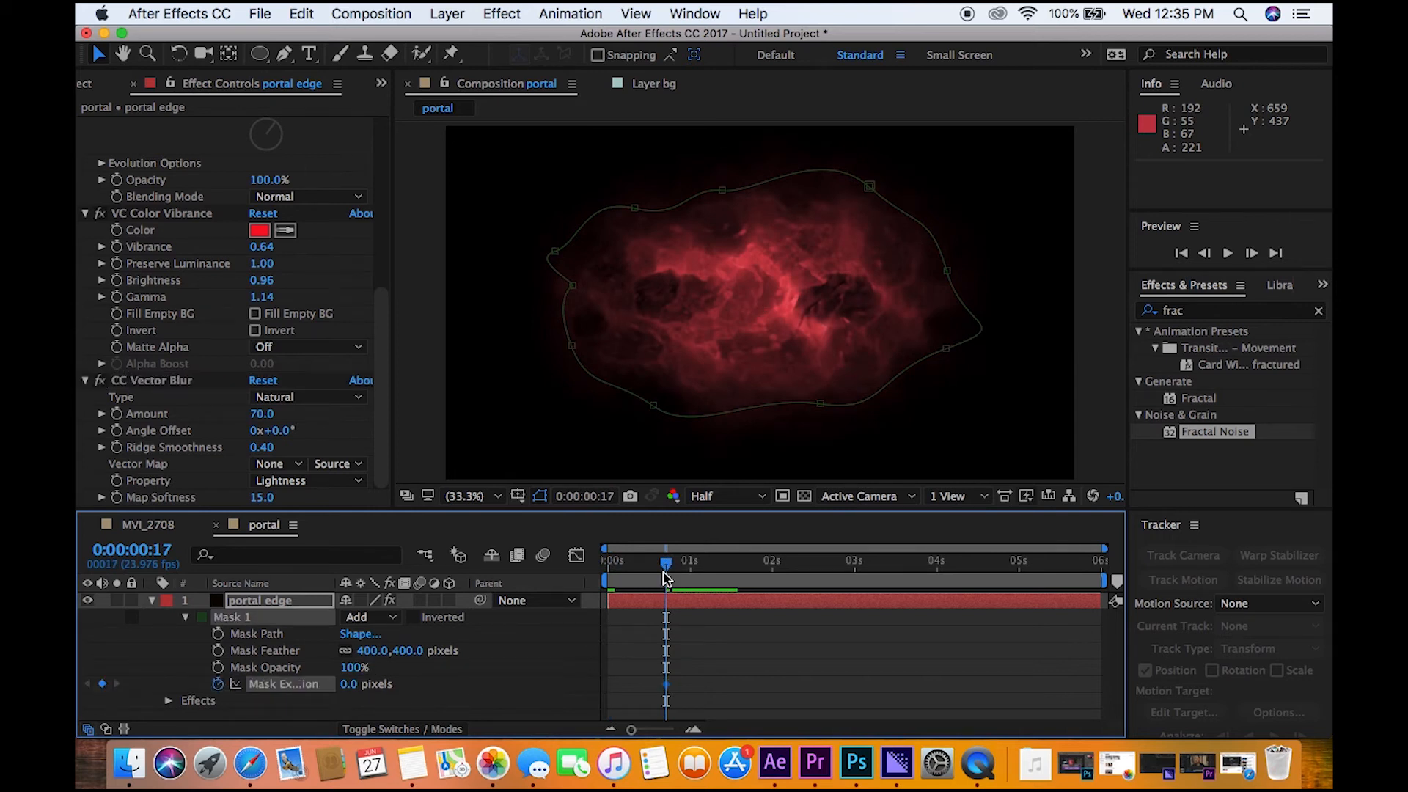
pyautogui.moveTo(666, 577); pyautogui.dragTo(709, 572)
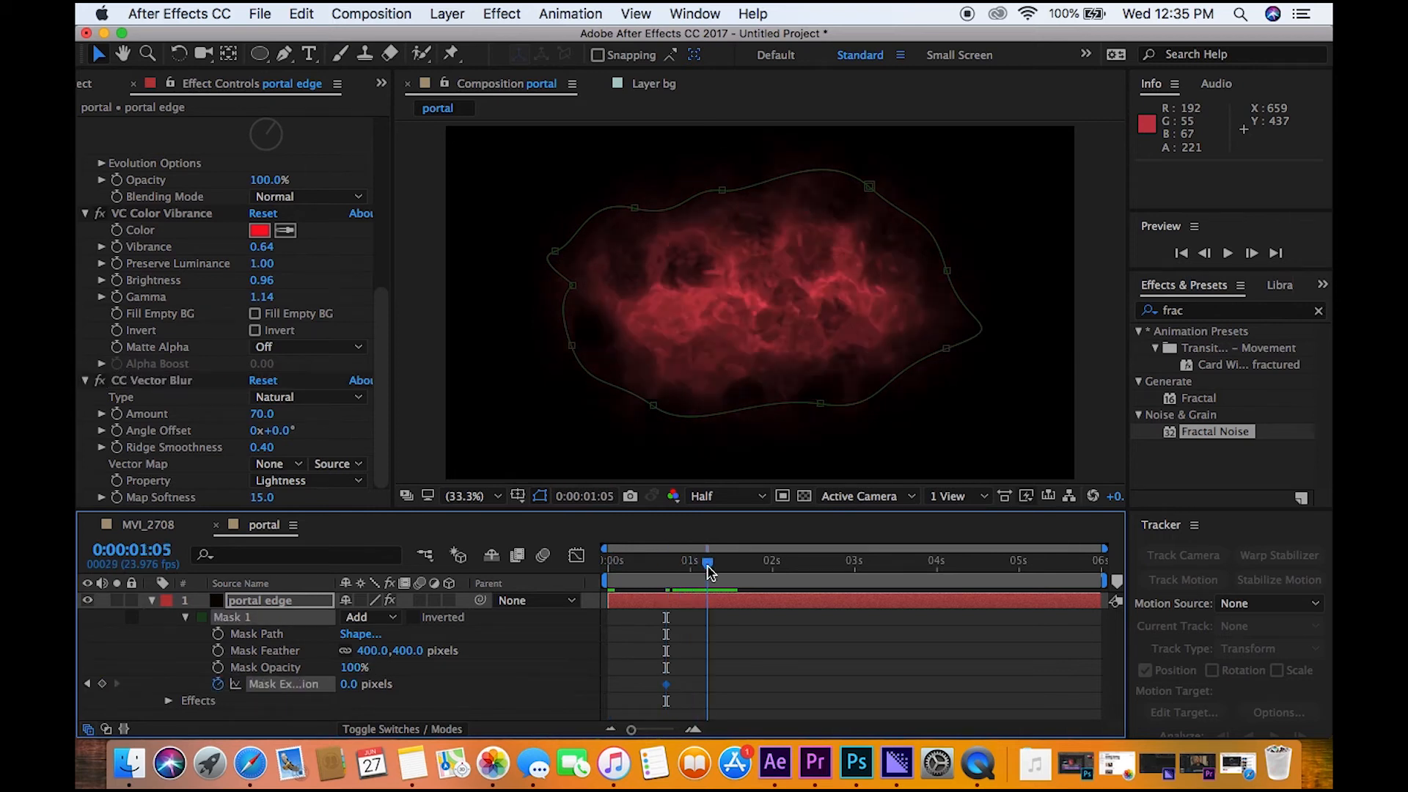
pyautogui.press('Return')
pyautogui.press('Home')
pyautogui.click(345, 684)
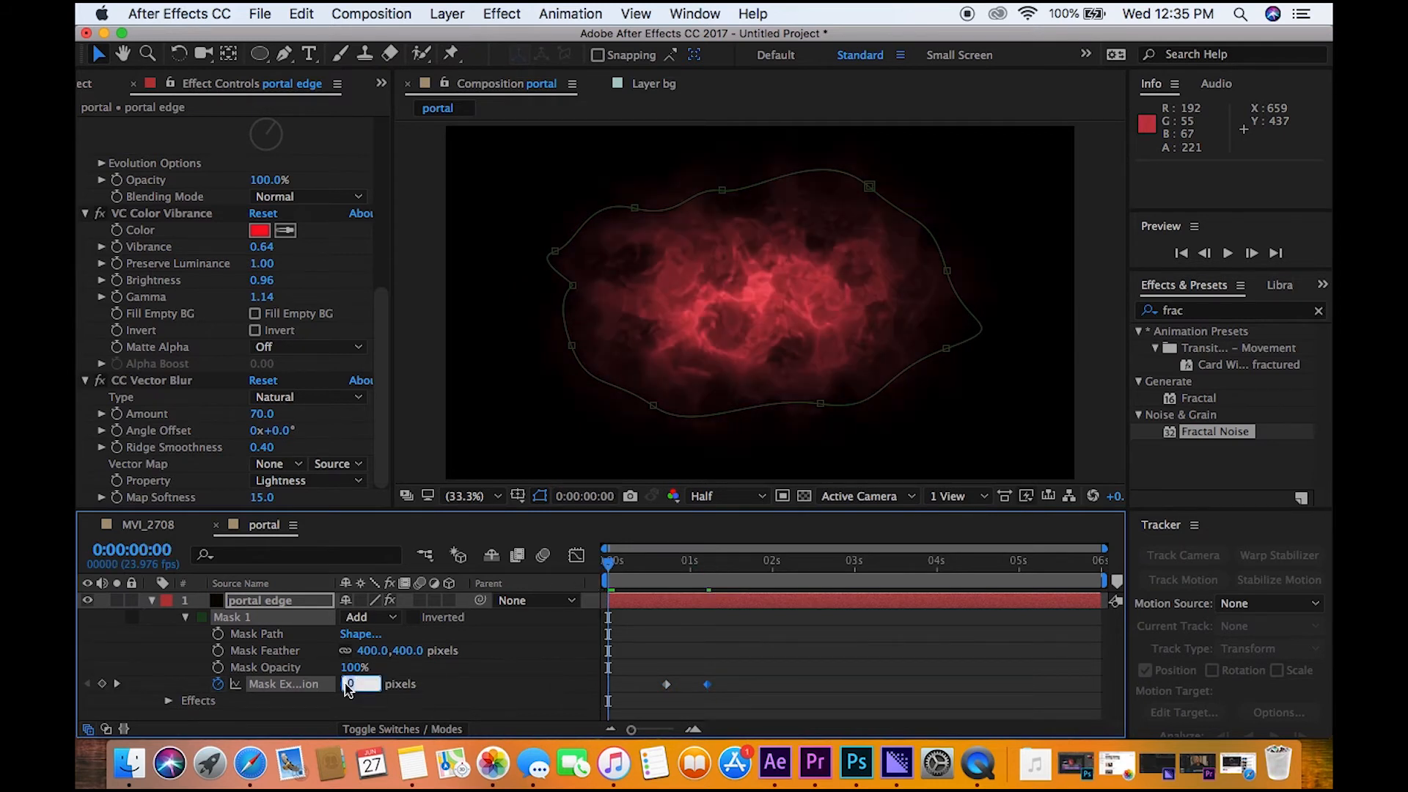
pyautogui.moveTo(644, 665); pyautogui.dragTo(689, 685)
pyautogui.click(689, 669)
pyautogui.click(690, 687)
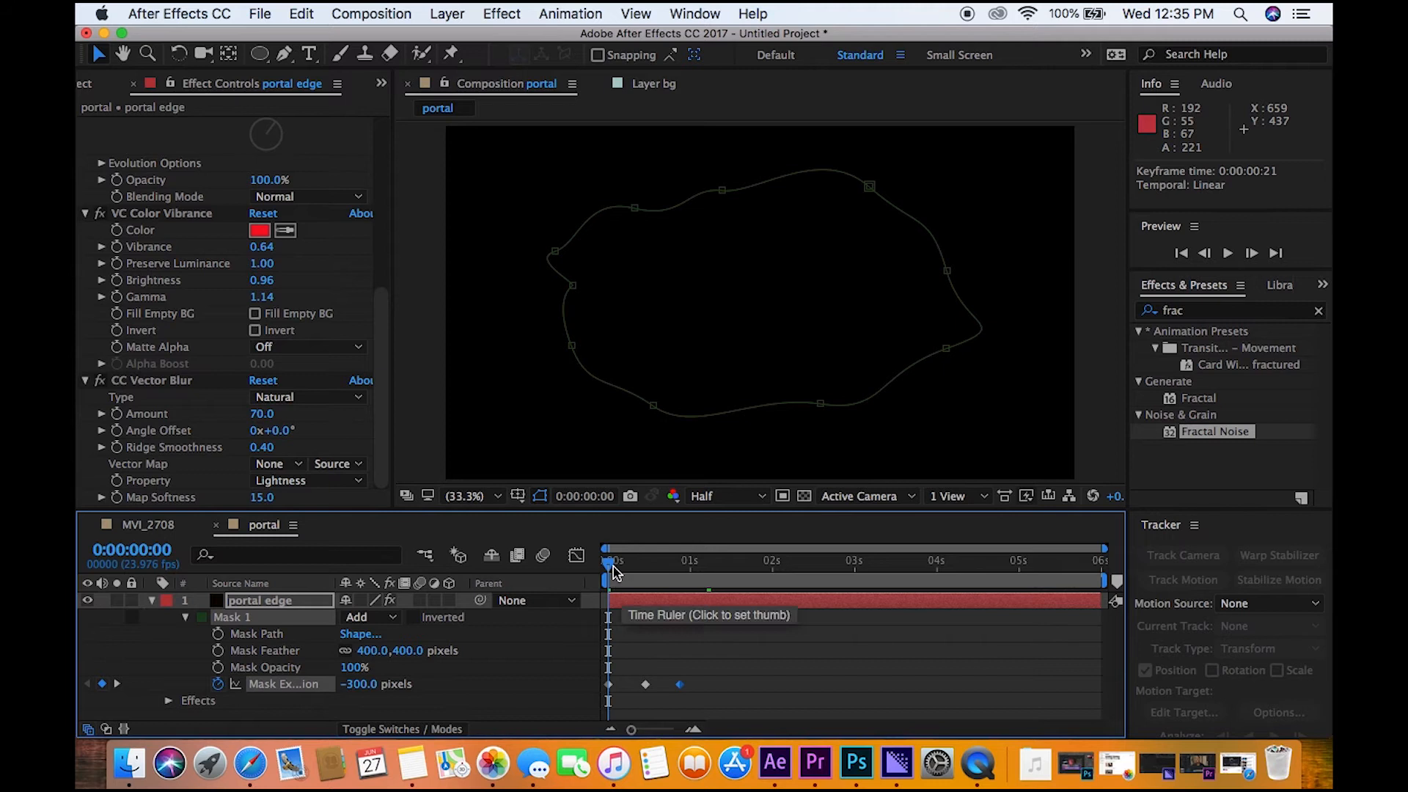
pyautogui.press('space')
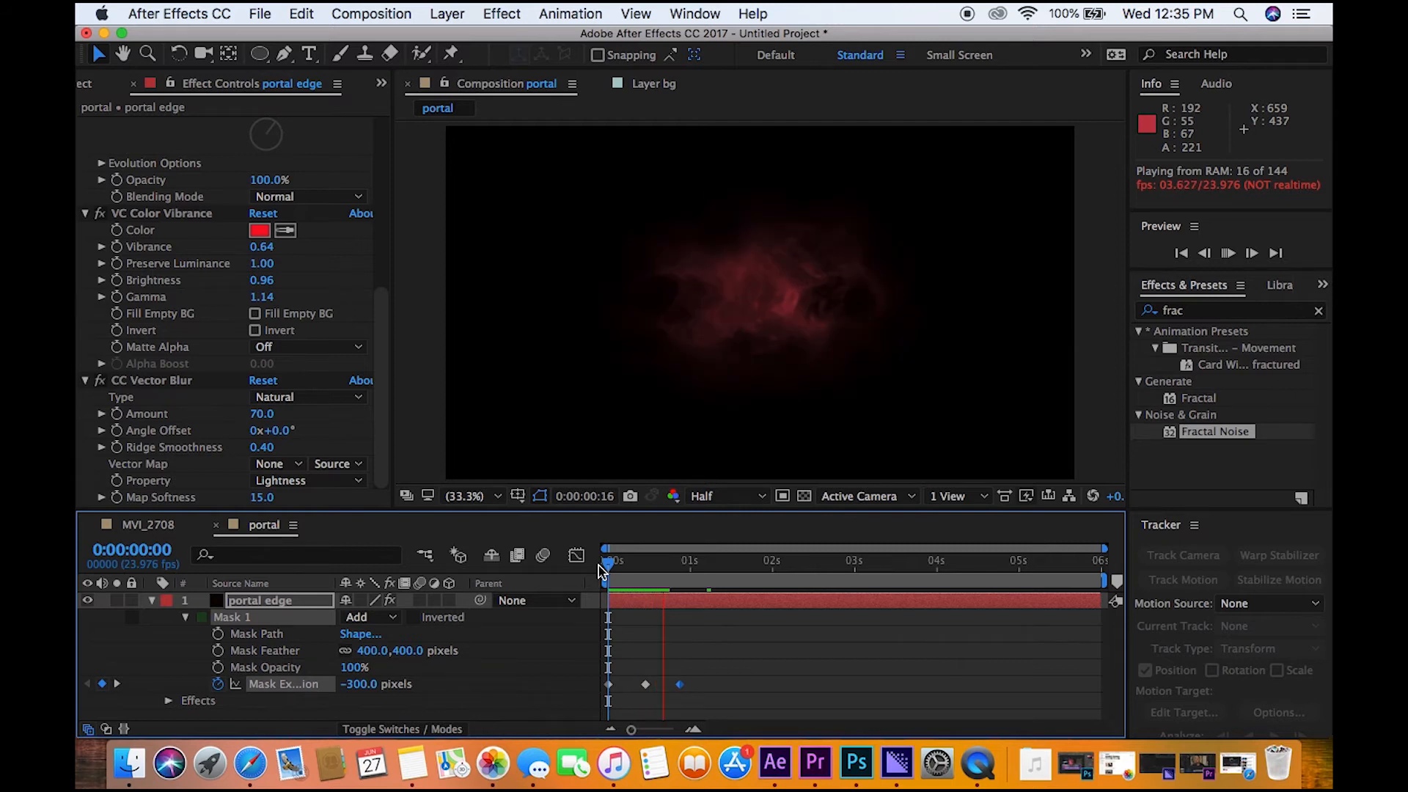
pyautogui.press('space')
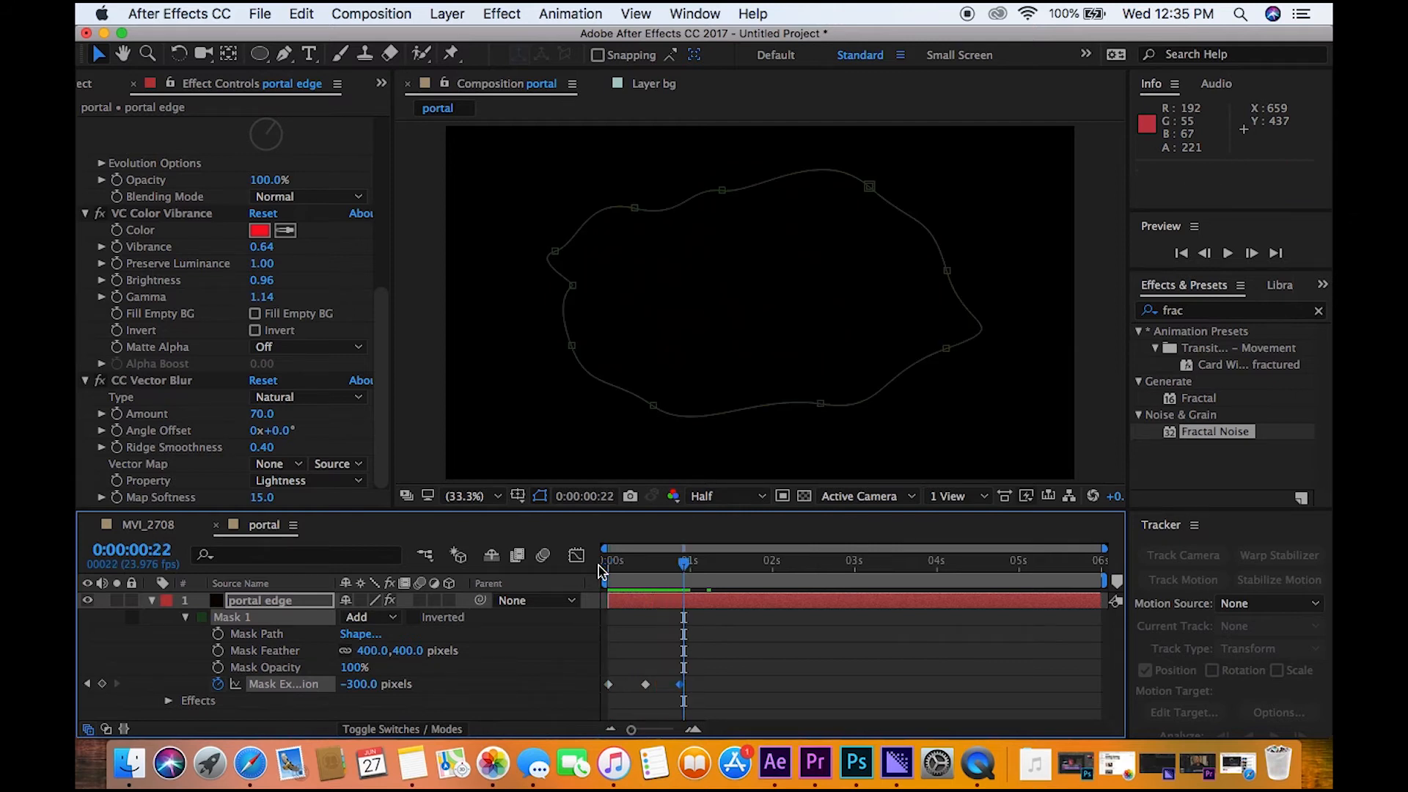
# Place the portal composition beneath the roto clip in MVI_2708 and trim it to run from 0:00:01:06 to 0:00:04:03
pyautogui.click(163, 525)
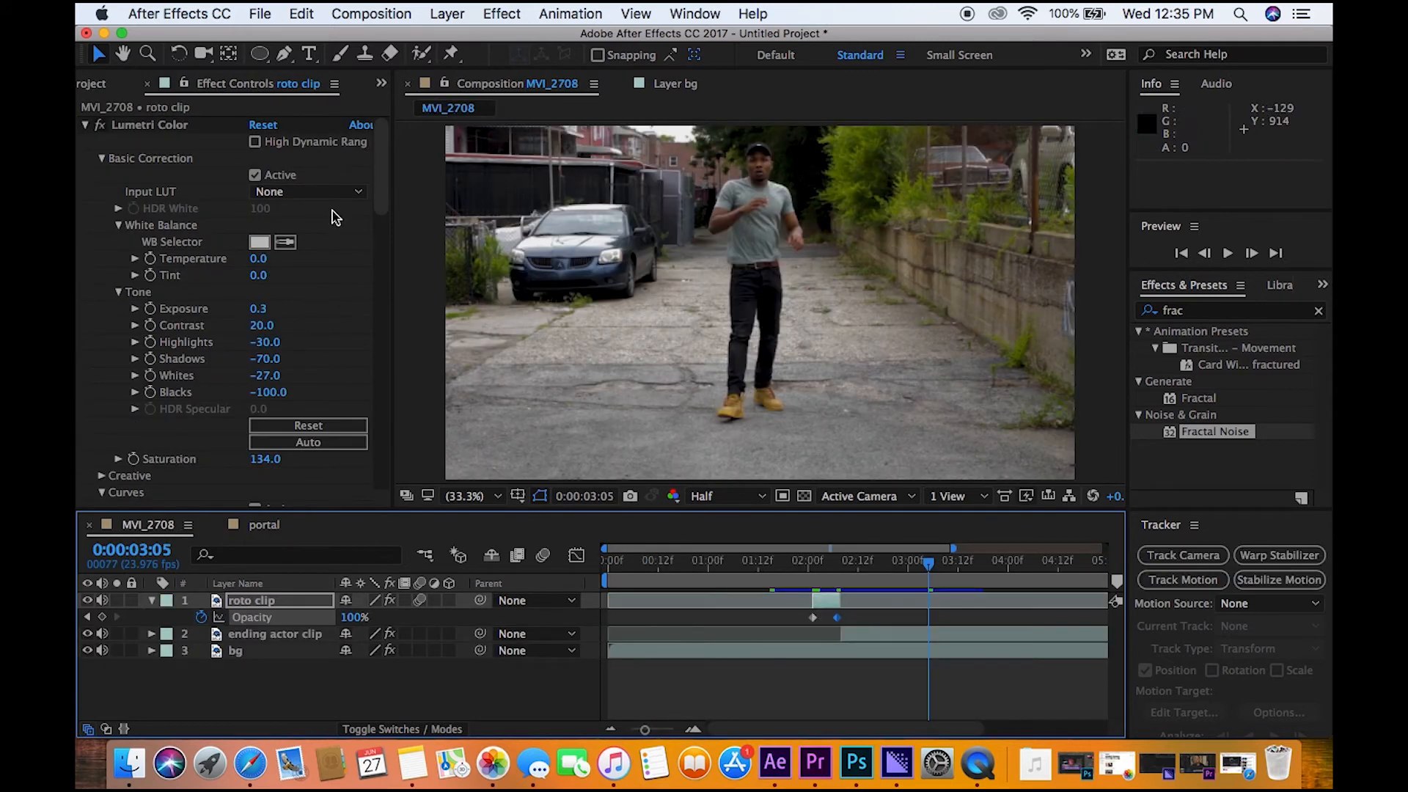
pyautogui.click(94, 86)
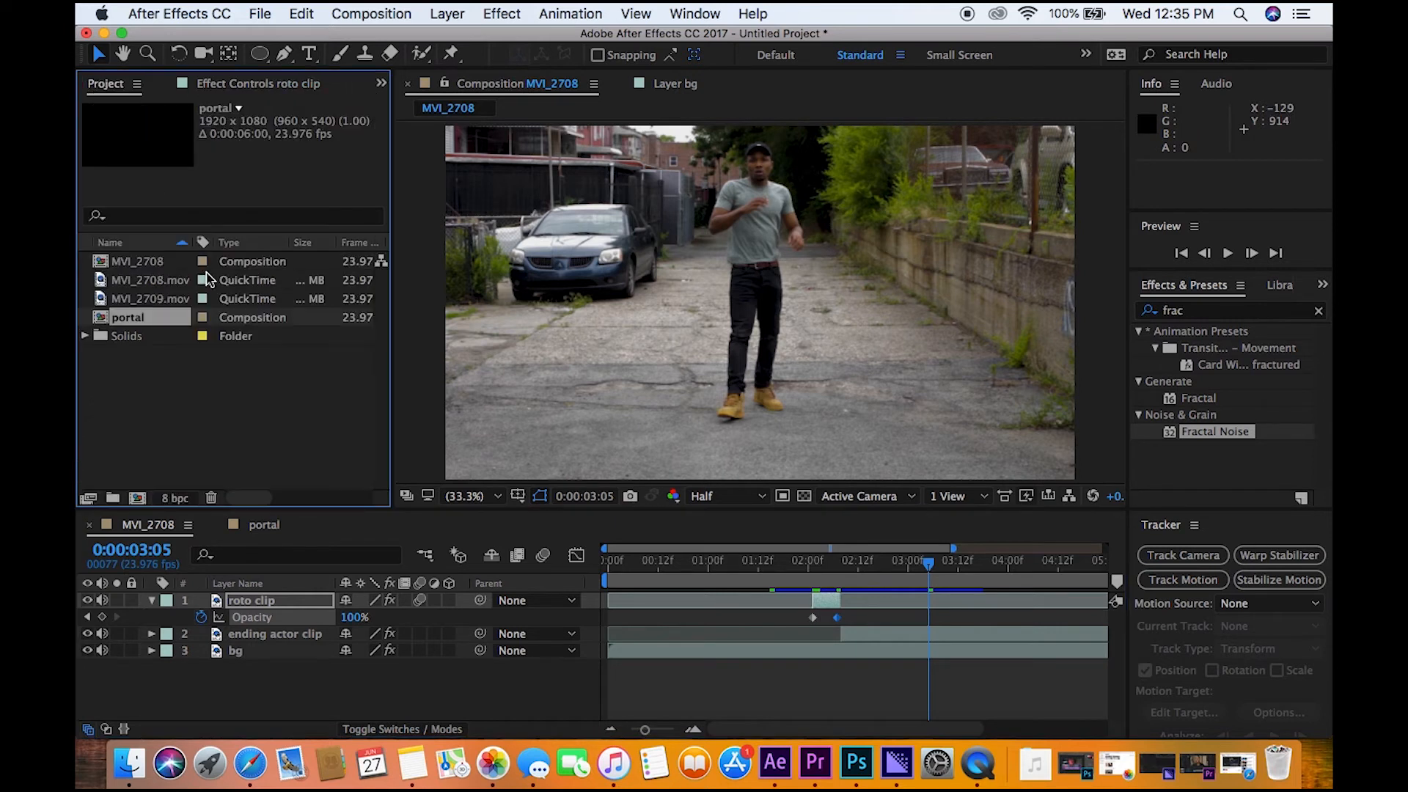
pyautogui.moveTo(146, 322); pyautogui.dragTo(184, 627)
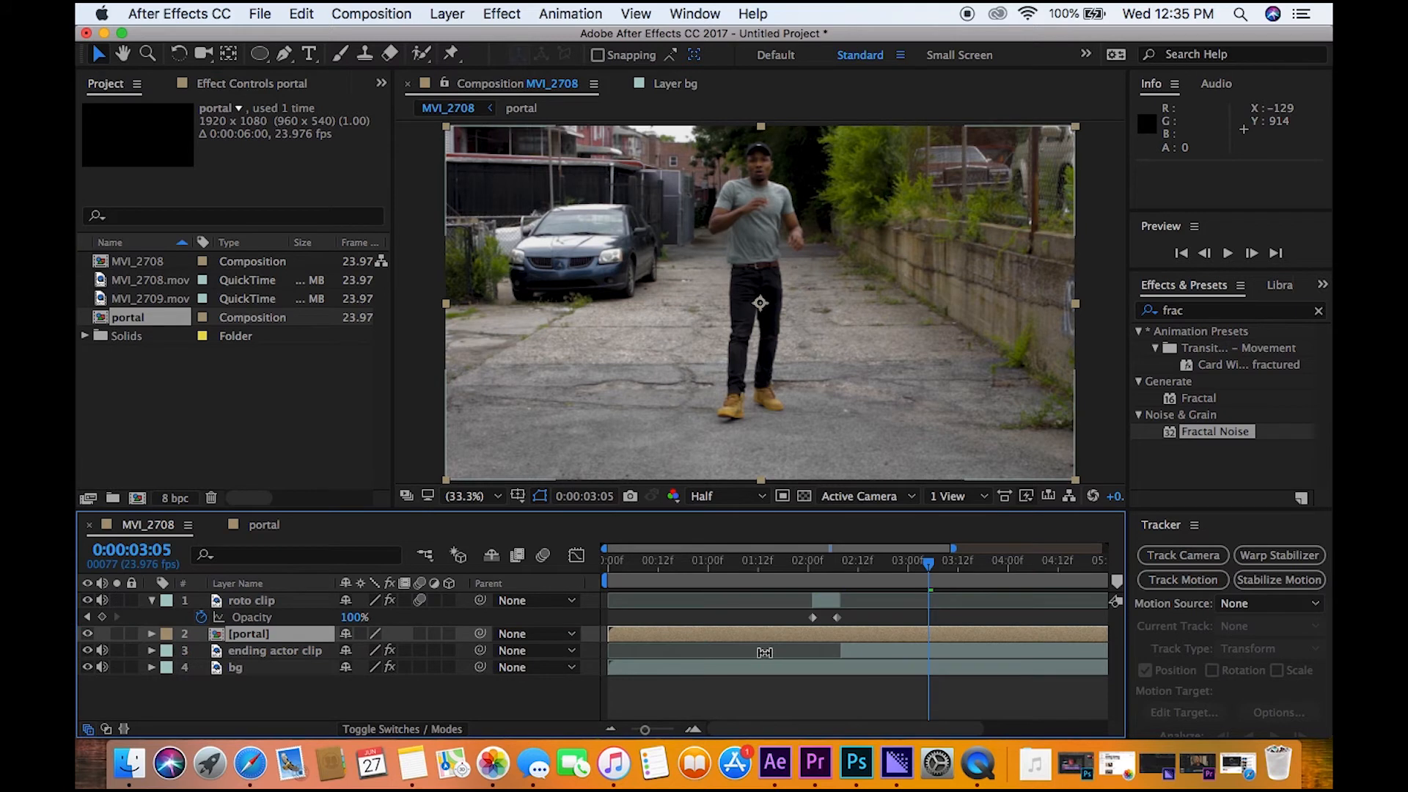
pyautogui.moveTo(1032, 646); pyautogui.dragTo(863, 651)
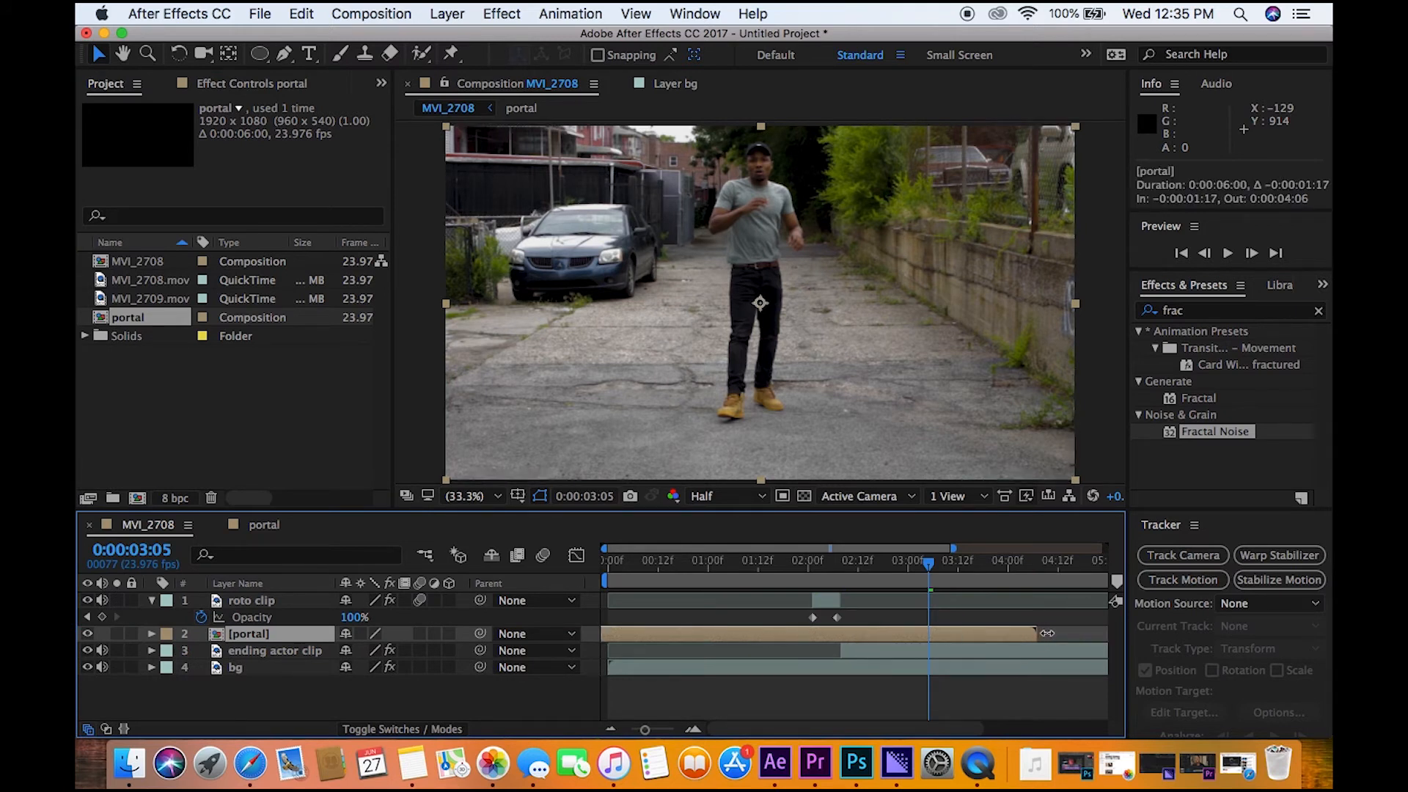
pyautogui.moveTo(1034, 635); pyautogui.dragTo(972, 649)
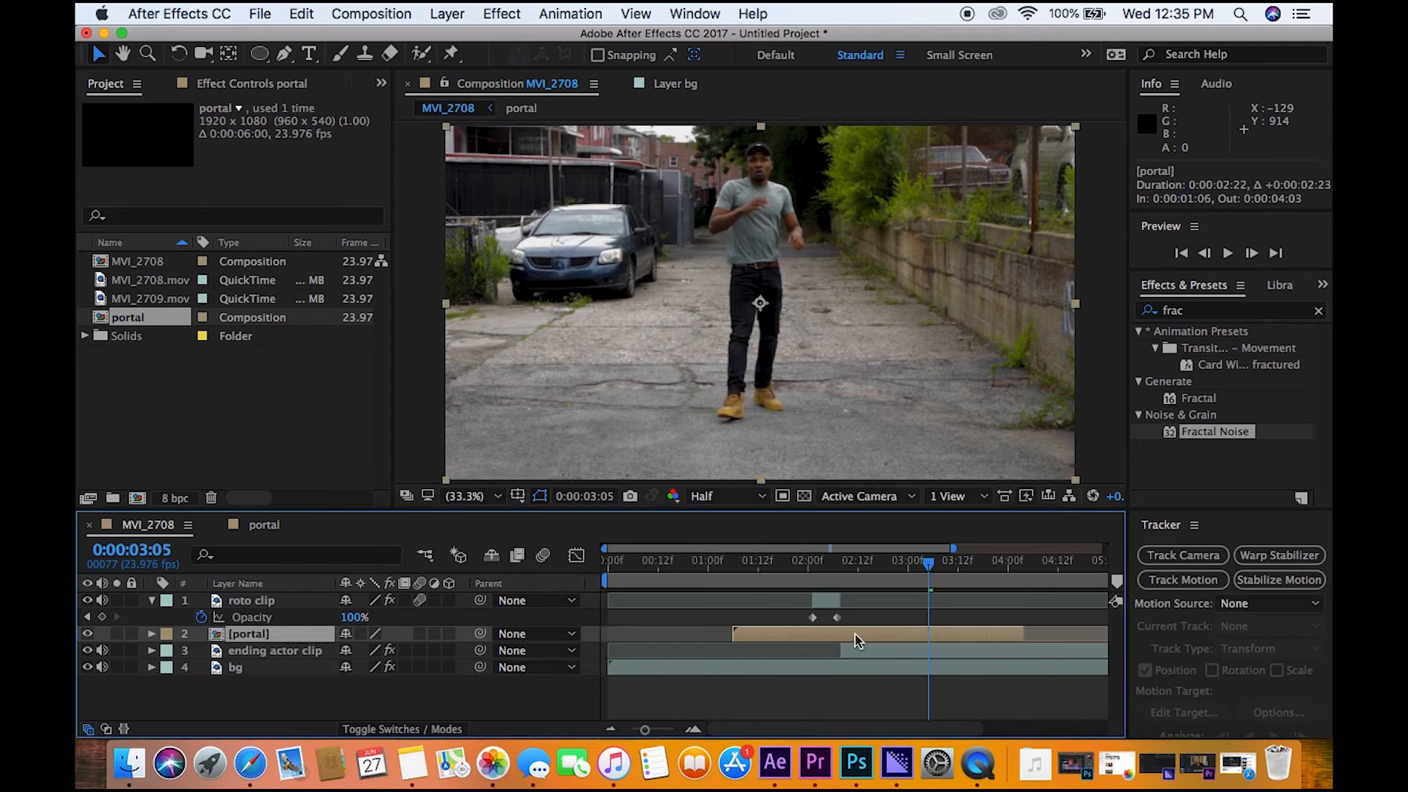
# Shorten the portal layer to a duration of 0:00:01:18 with Time Stretch and shift it to start at 0:00:01:20
pyautogui.rightClick(858, 641)
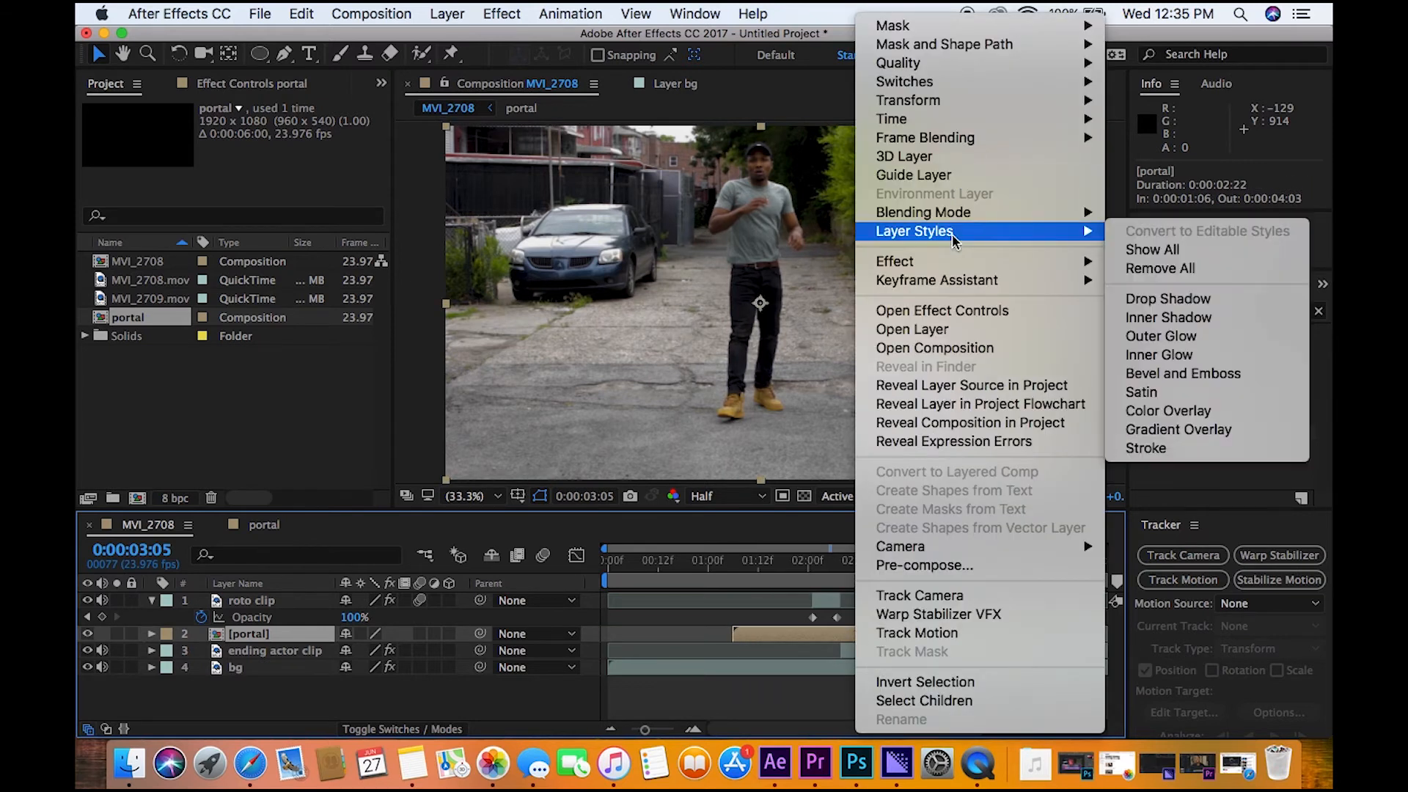
pyautogui.moveTo(942, 124)
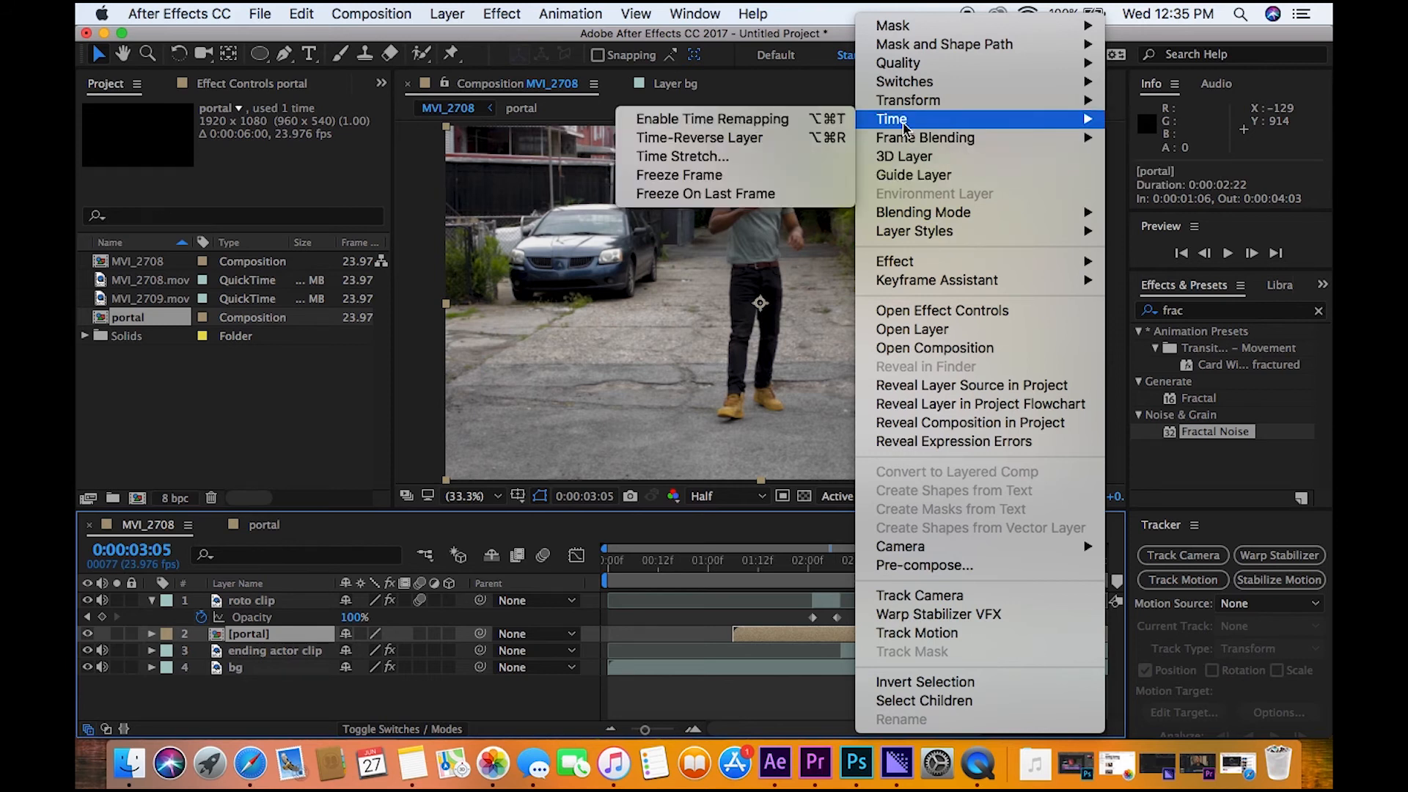
pyautogui.click(768, 158)
pyautogui.write('6:0')
pyautogui.press('Return')
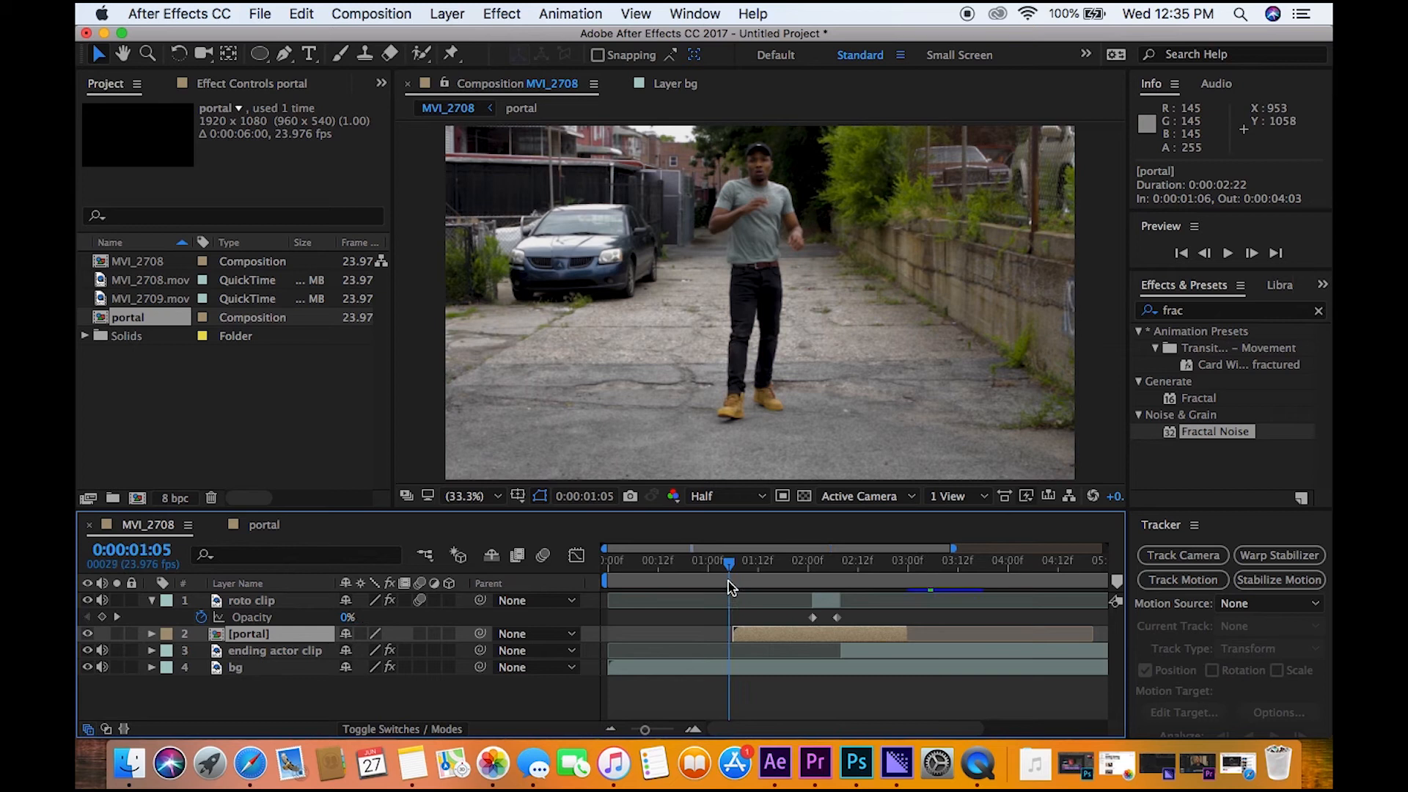
pyautogui.moveTo(772, 641); pyautogui.dragTo(832, 641)
# Preview the composite around the moment the portal opens and the man jumps out
pyautogui.press('space')
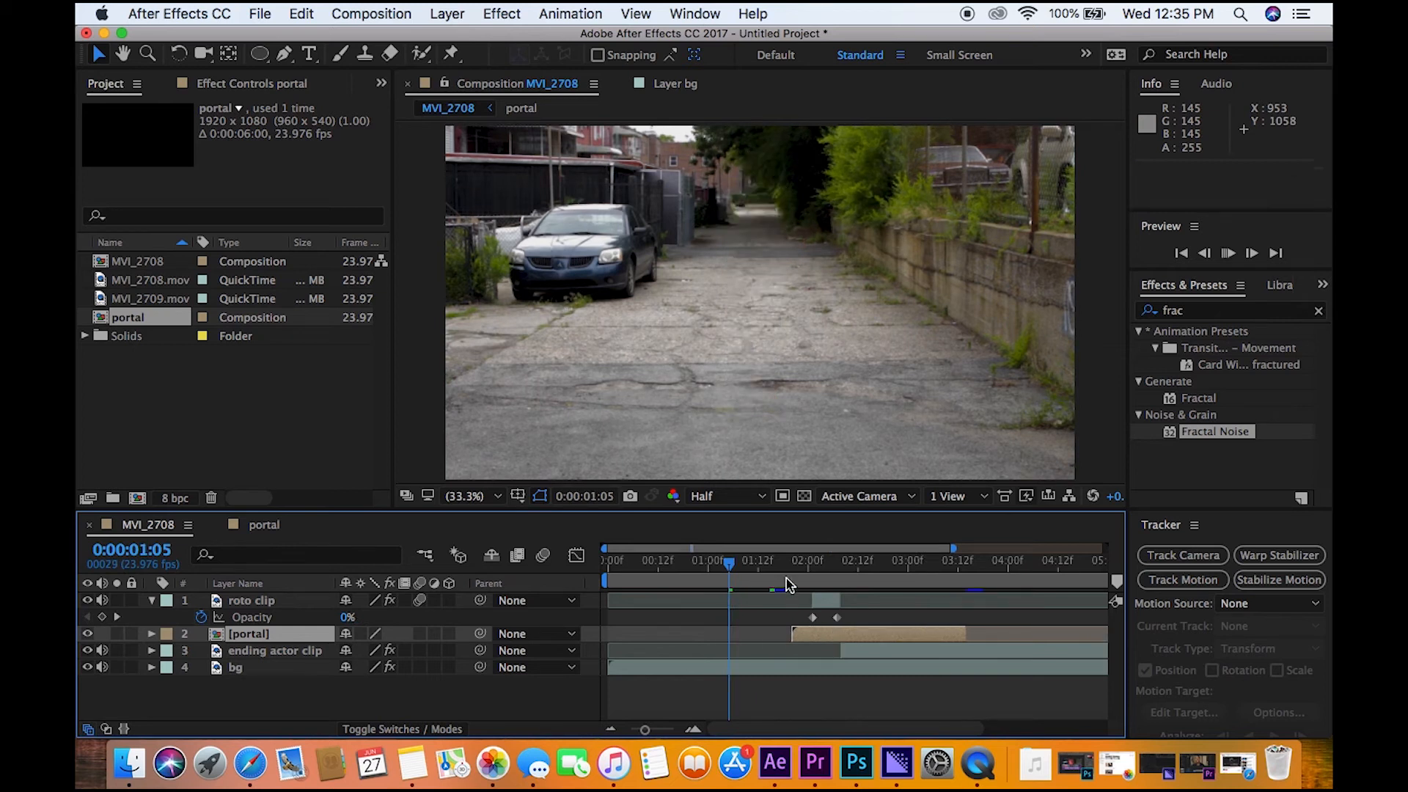
pyautogui.press('space')
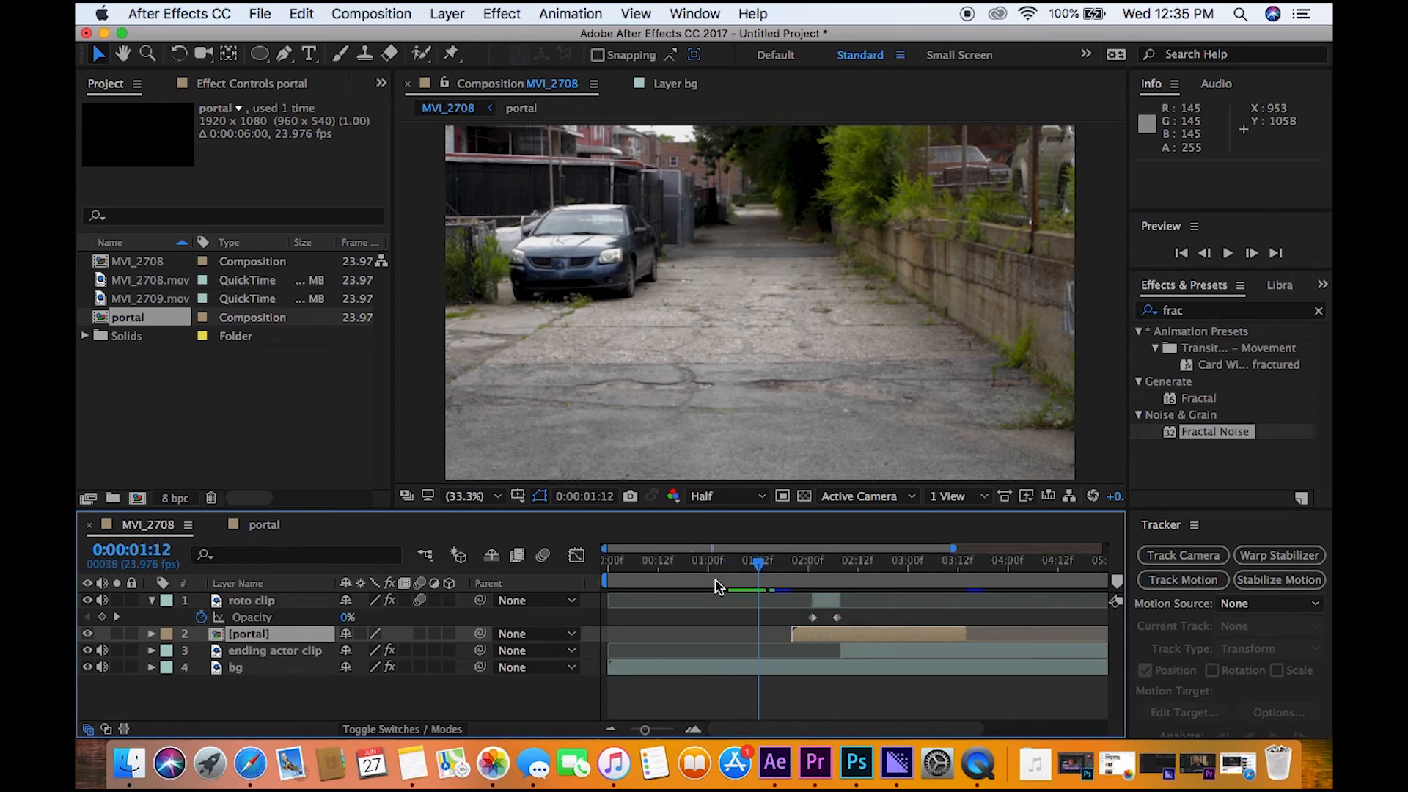
pyautogui.click(102, 651)
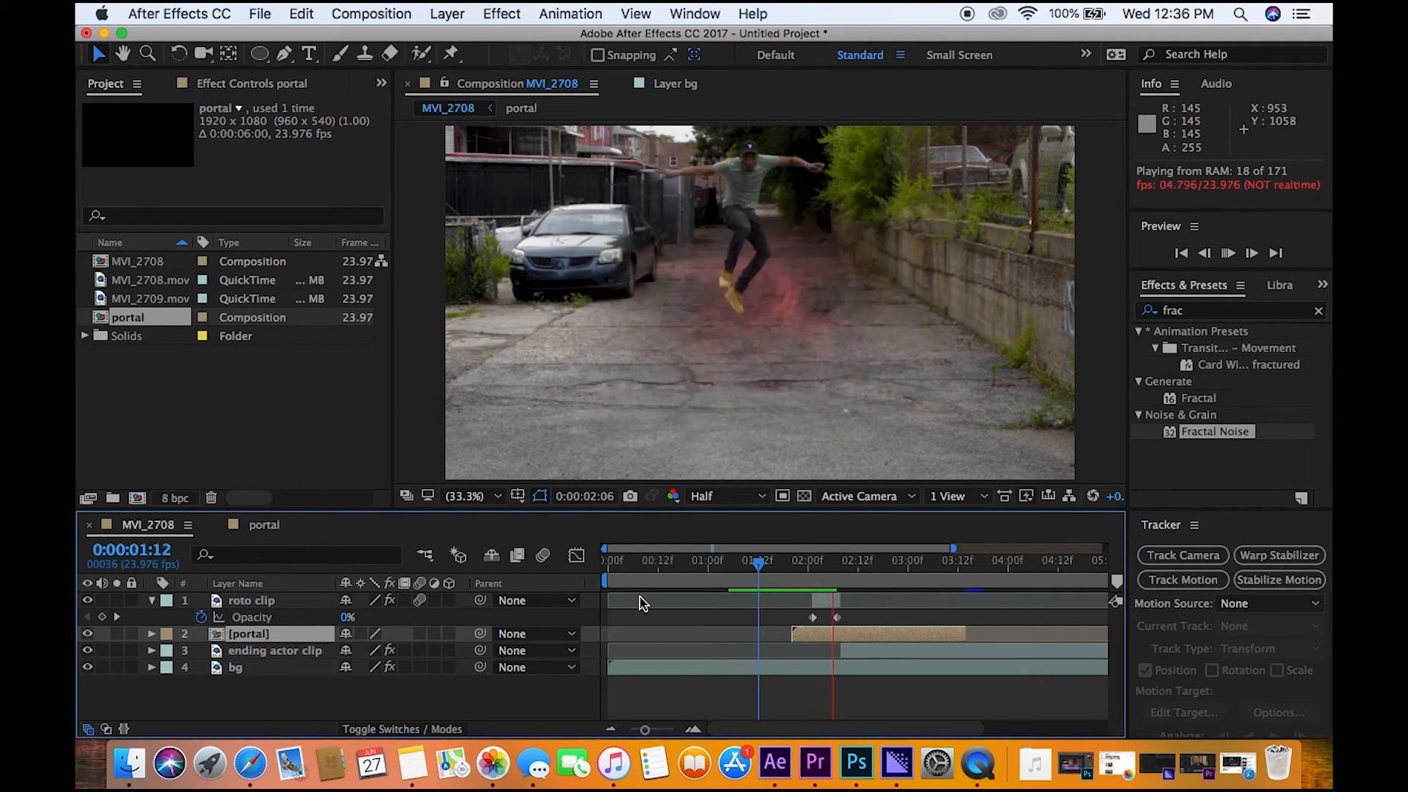
pyautogui.press('space')
# Raise the portal layer in the frame to position 960, 432
pyautogui.click(824, 635)
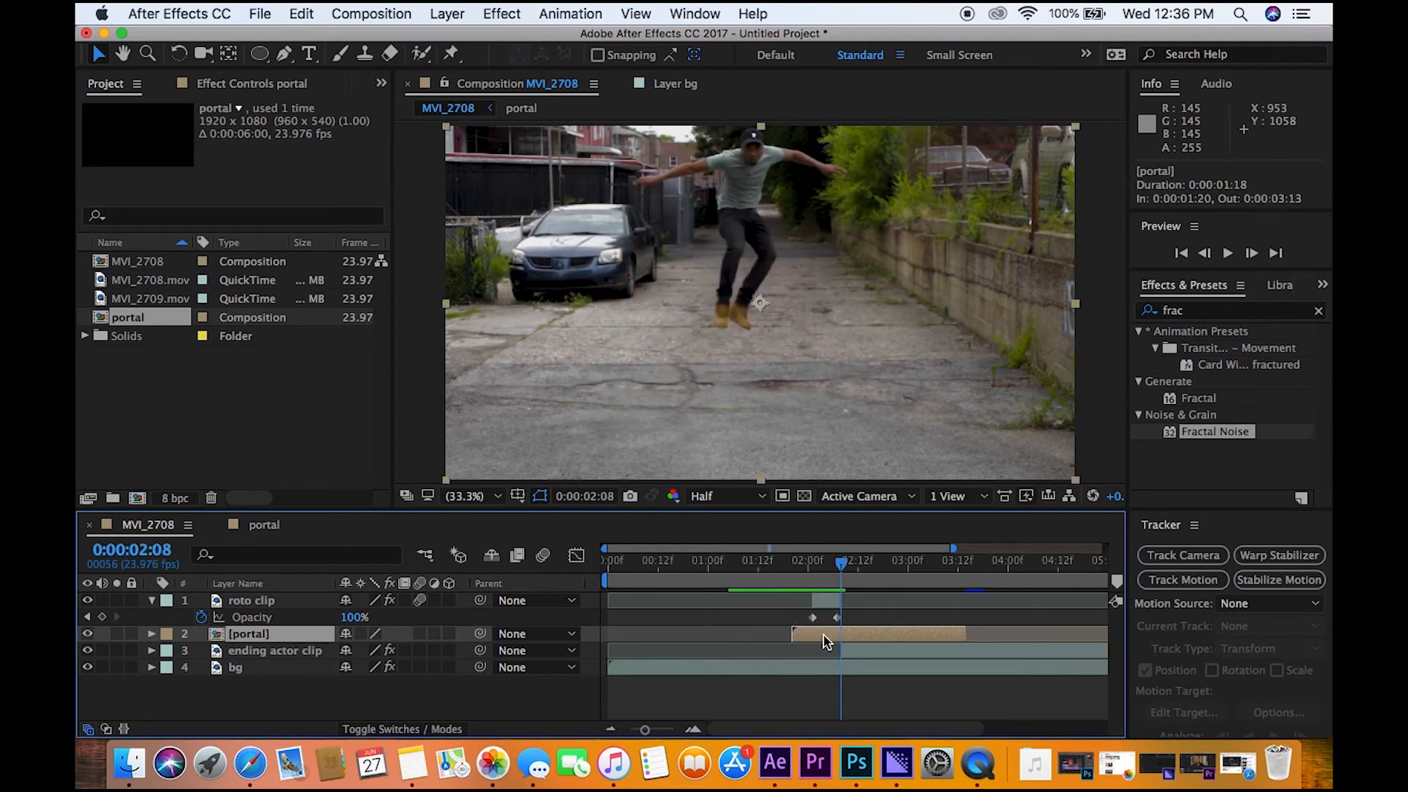
pyautogui.moveTo(807, 579)
pyautogui.mouseDown()
pyautogui.moveTo(783, 579)
pyautogui.moveTo(823, 583)
pyautogui.moveTo(815, 595)
pyautogui.mouseUp()
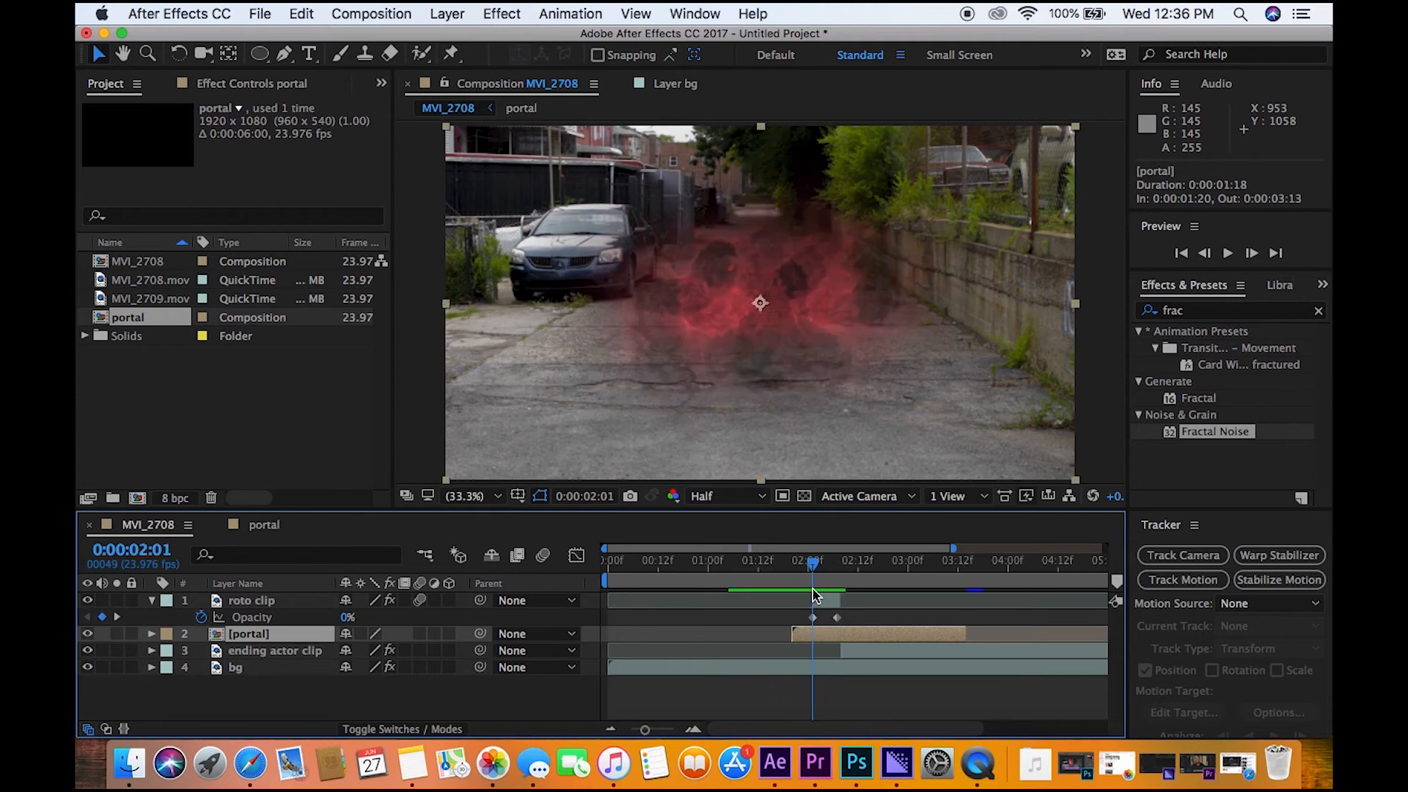
pyautogui.moveTo(808, 349); pyautogui.dragTo(806, 312)
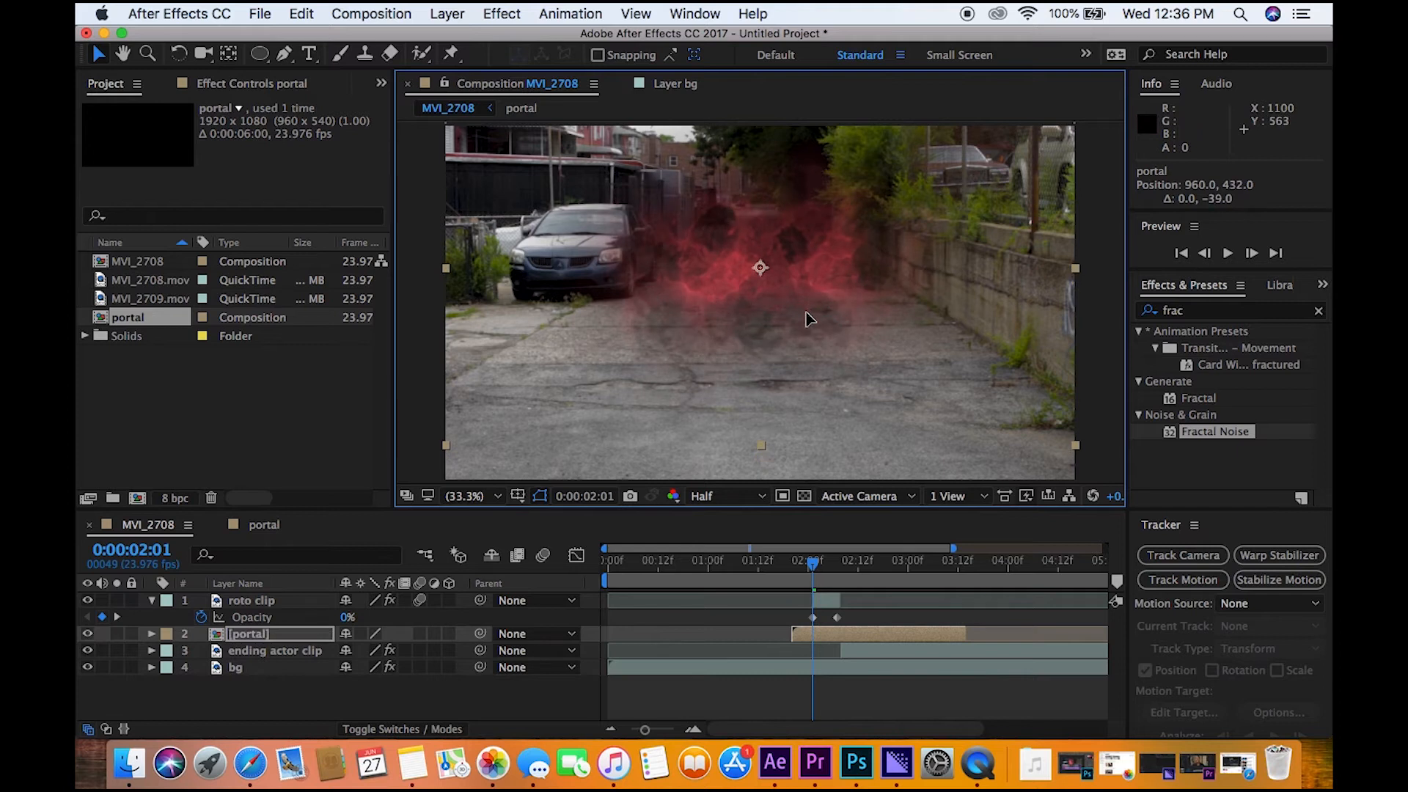
# Shift the portal layer about three frames later in the timeline and preview its timing against the man's jump
pyautogui.press('space')
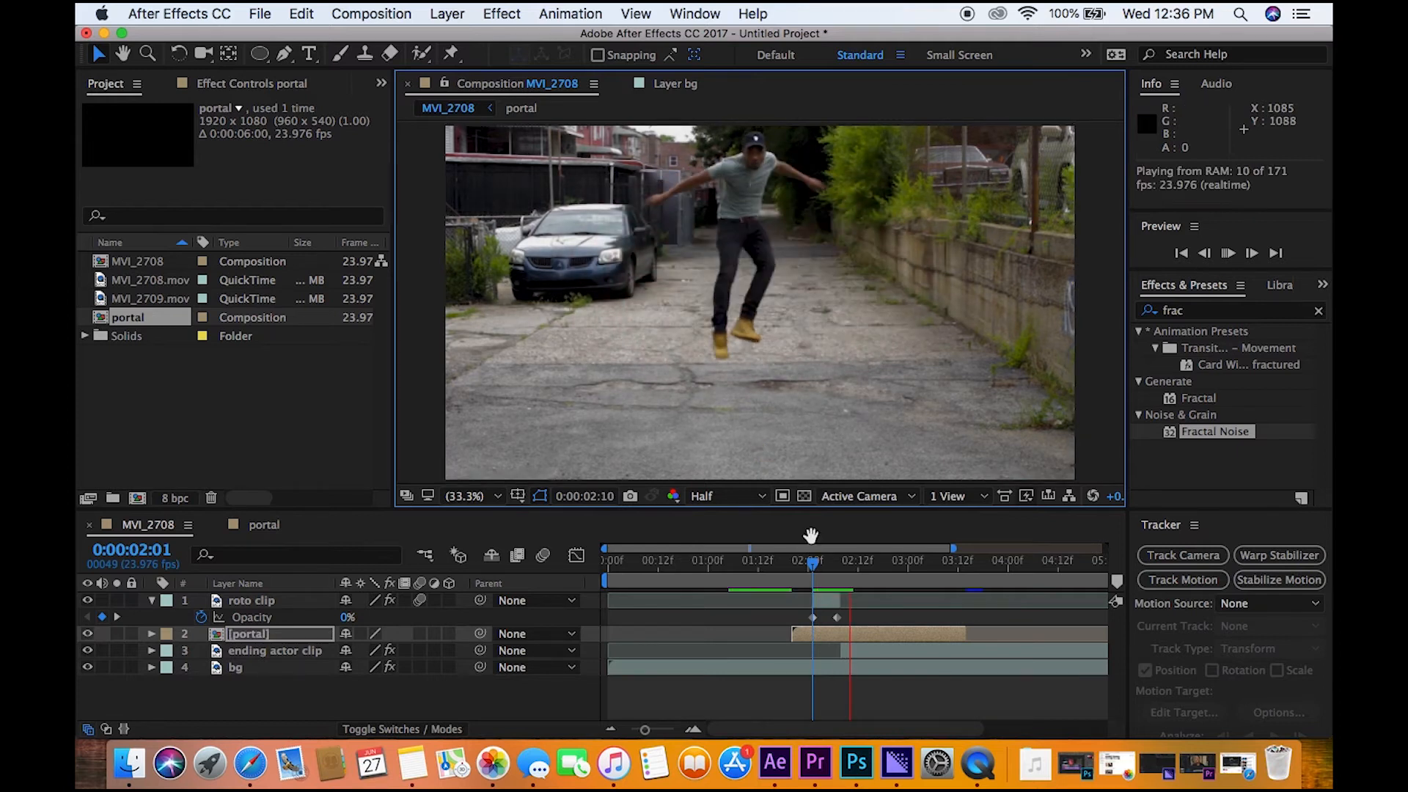
pyautogui.moveTo(833, 635); pyautogui.dragTo(847, 638)
pyautogui.press('space')
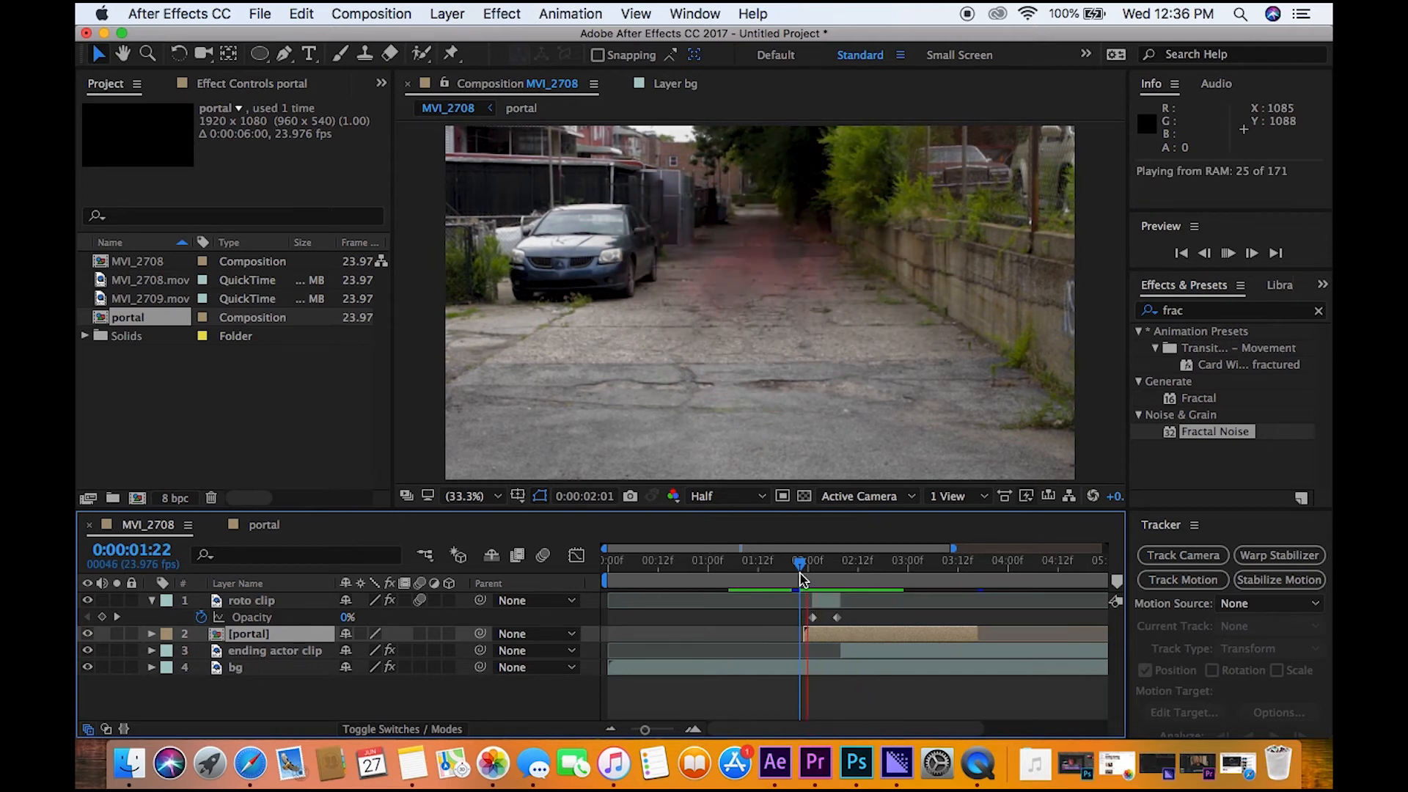
pyautogui.press('space')
pyautogui.moveTo(809, 588)
pyautogui.mouseDown()
pyautogui.moveTo(839, 583)
pyautogui.moveTo(827, 585)
pyautogui.mouseUp()
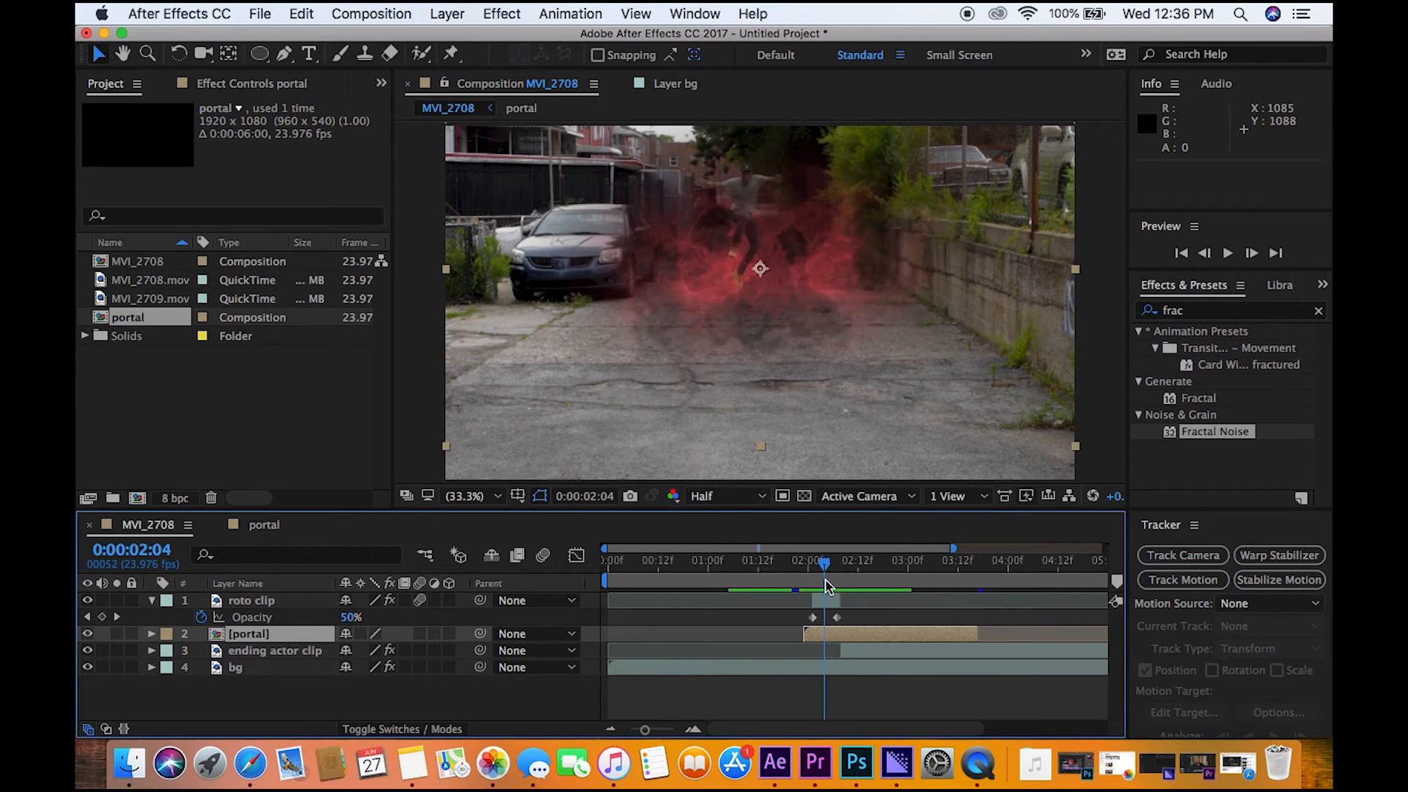
# In the portal composition, move the three upper vertices of the portal edge mask upward to make the portal taller
pyautogui.click(263, 526)
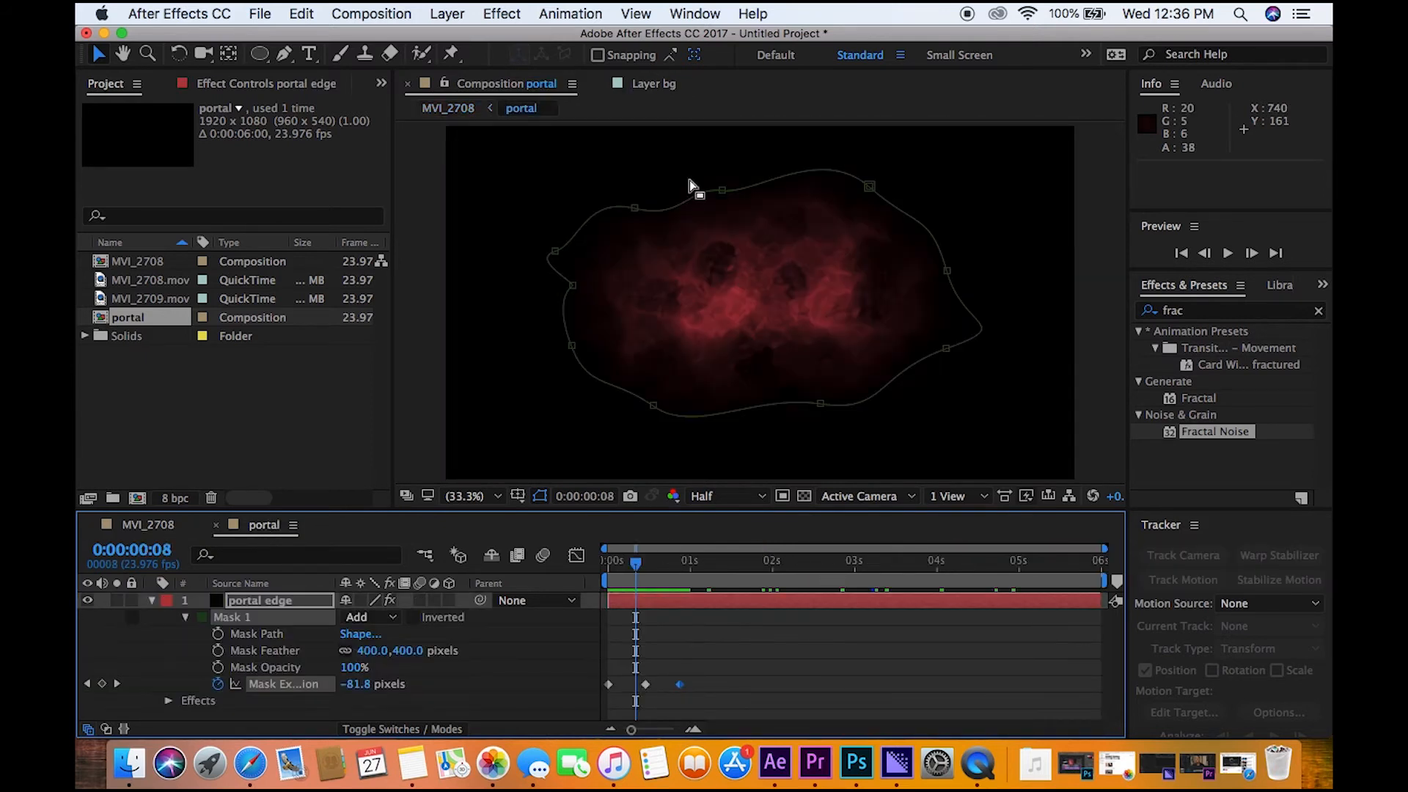
pyautogui.click(721, 193)
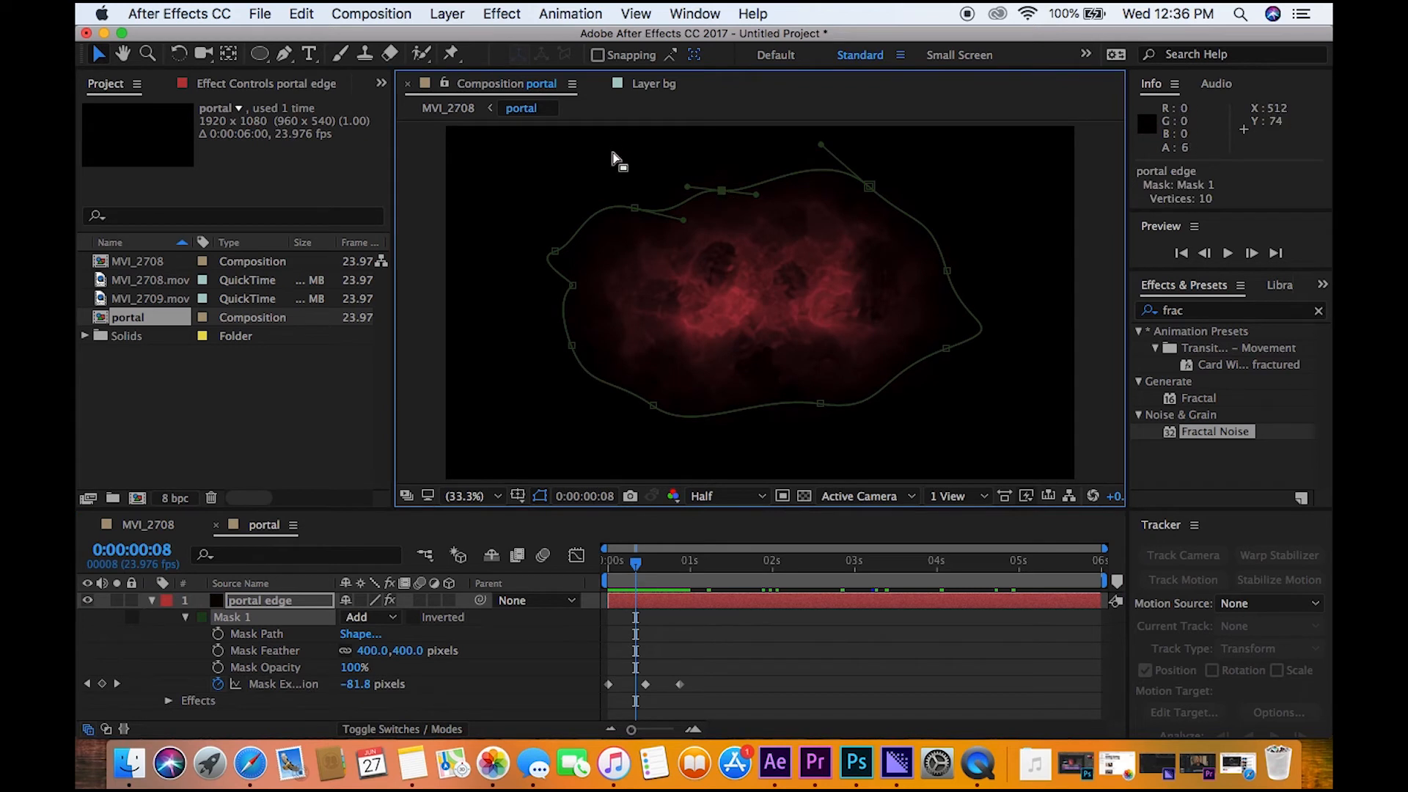
pyautogui.moveTo(686, 190); pyautogui.dragTo(945, 244)
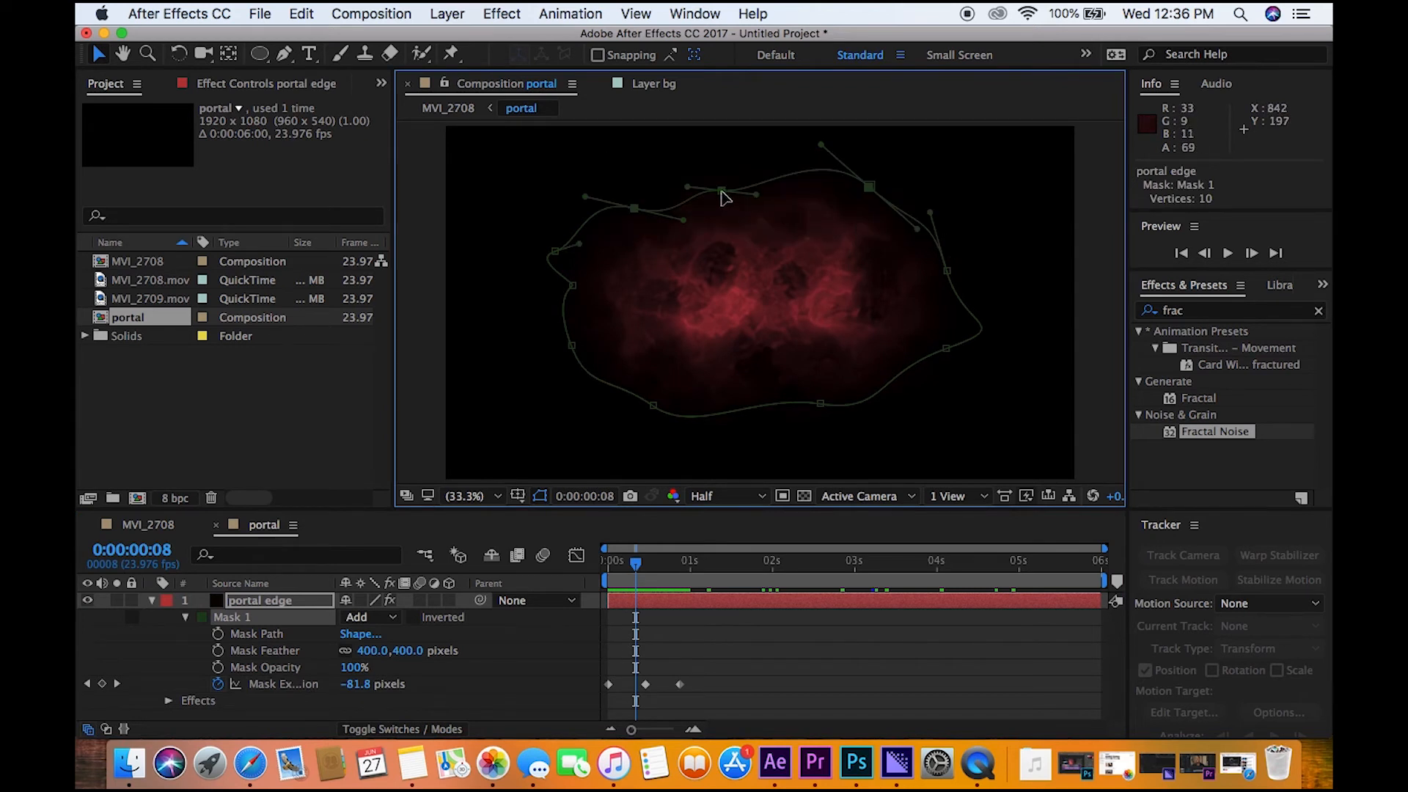
pyautogui.moveTo(721, 185); pyautogui.dragTo(722, 159)
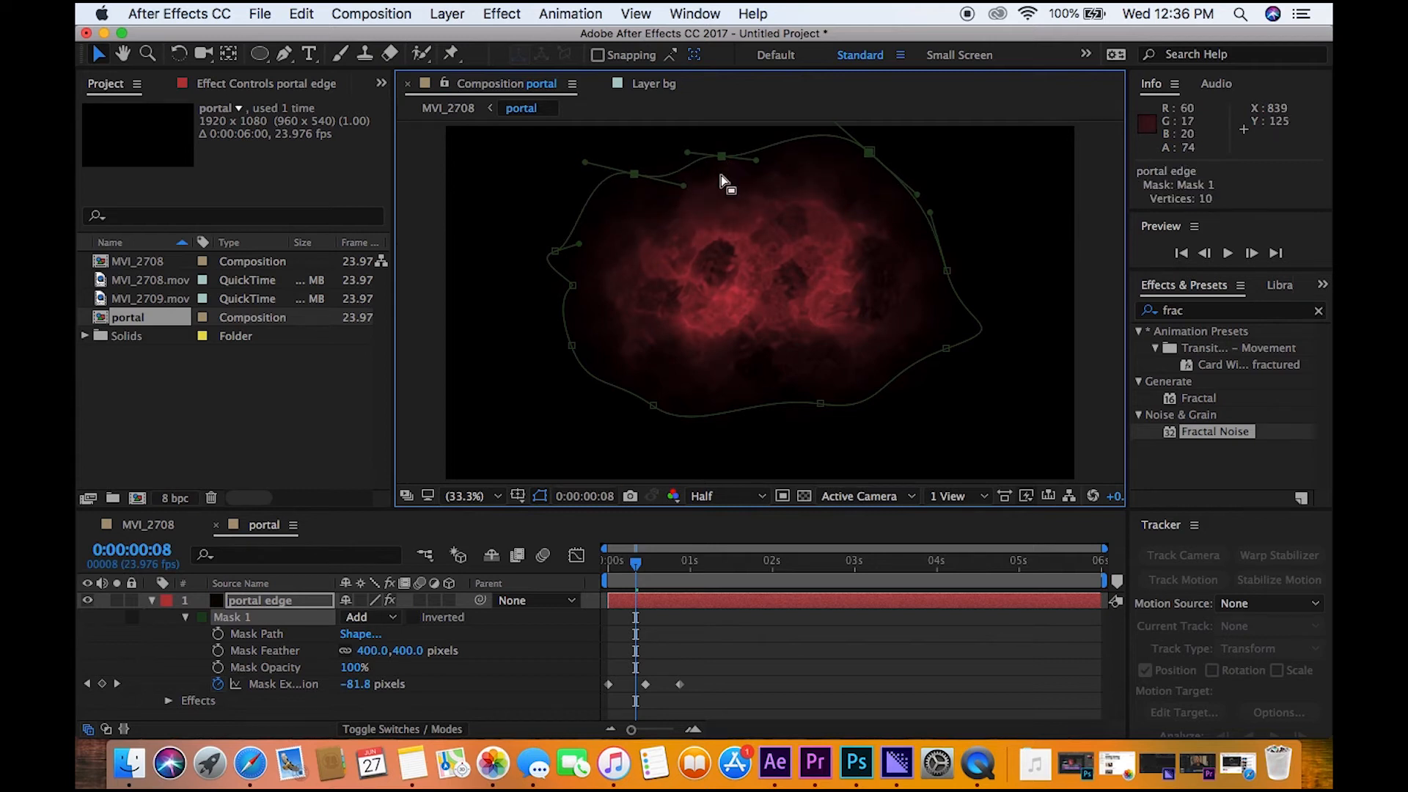
# Raise the upper-left vertex of the portal edge mask slightly and preview the taller portal in the MVI_2708 composition
pyautogui.moveTo(635, 173); pyautogui.dragTo(634, 160)
pyautogui.click(165, 525)
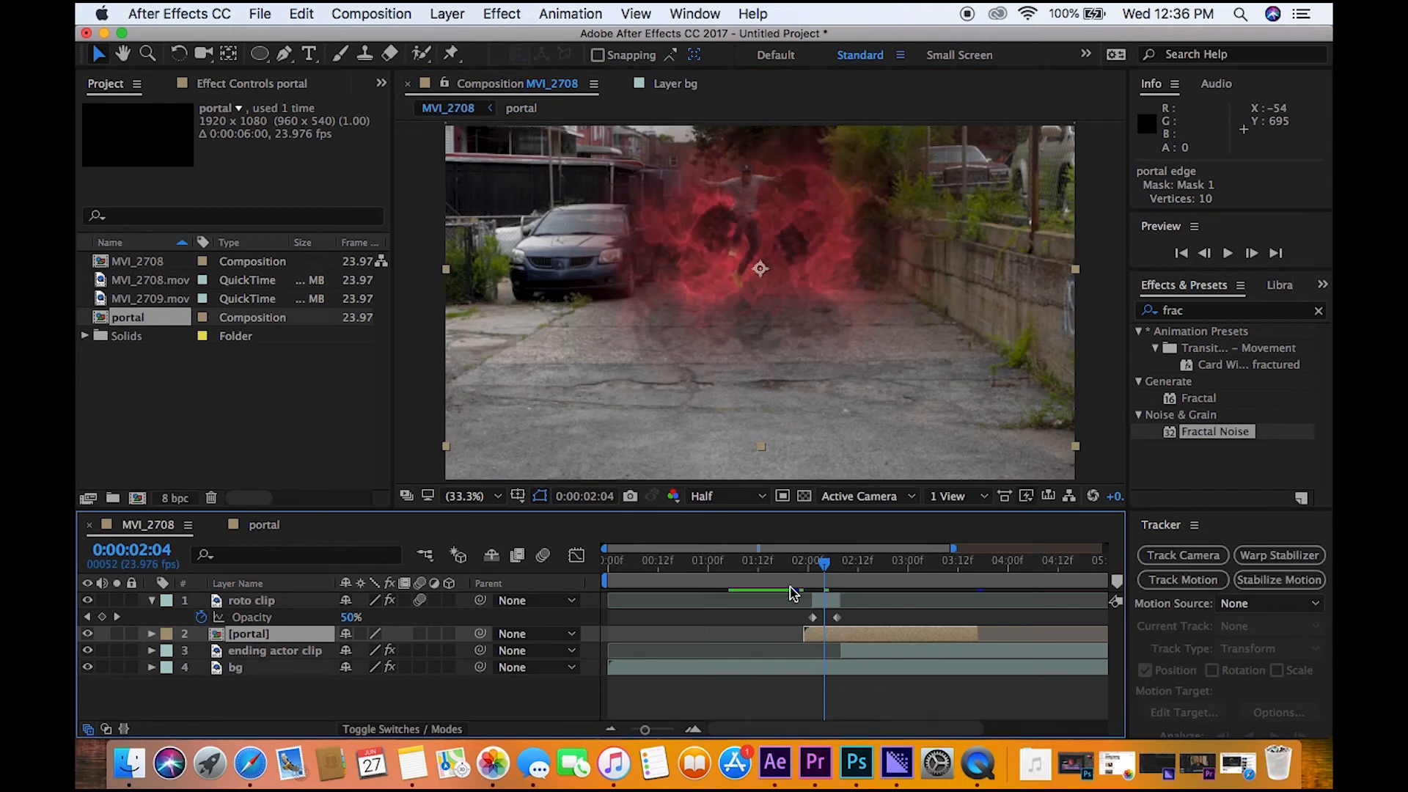
pyautogui.click(792, 585)
pyautogui.press('space')
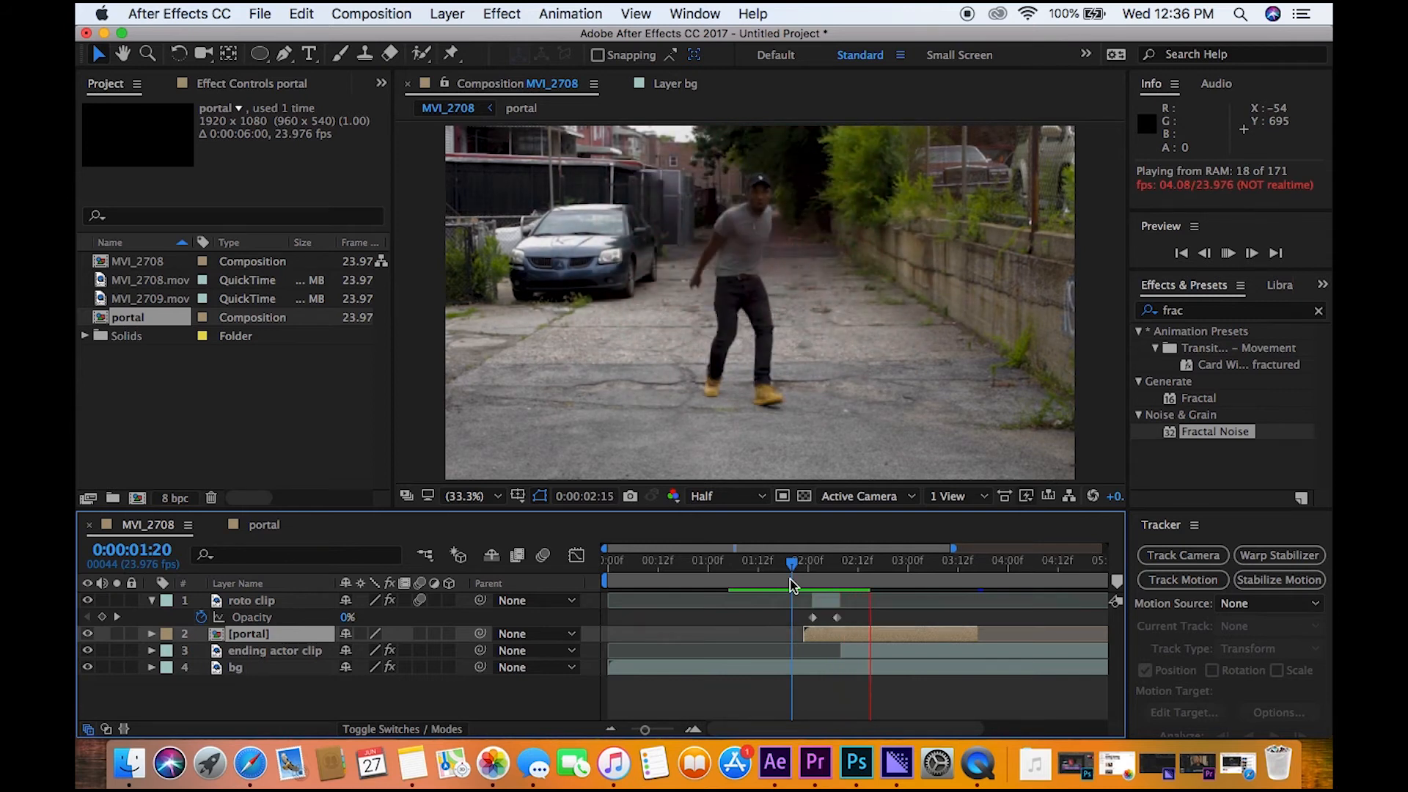
pyautogui.press('space')
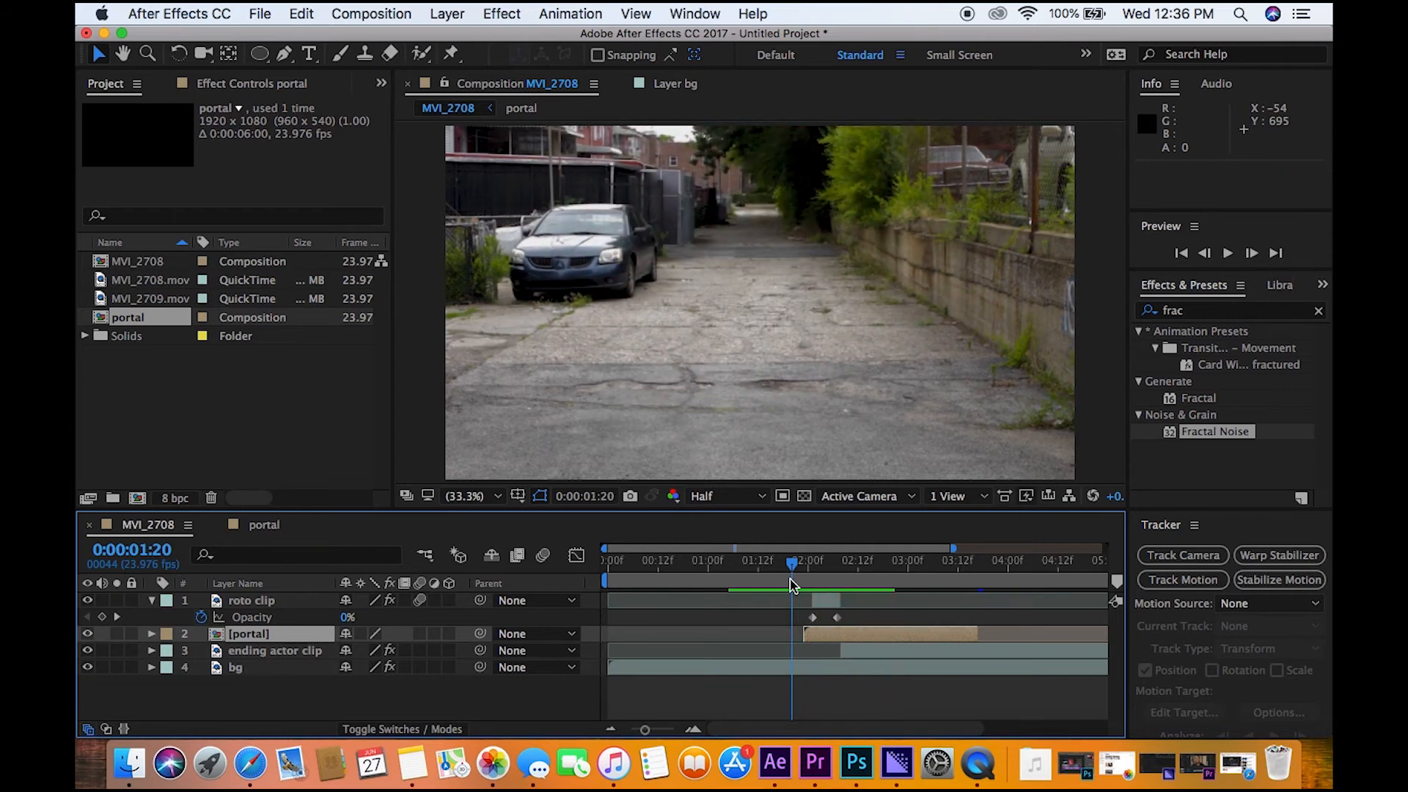
pyautogui.press('space')
# Trim the end of the portal layer back to just after the roto clip ends and preview from 0:00:01:22
pyautogui.moveTo(974, 635); pyautogui.dragTo(837, 647)
pyautogui.click(801, 586)
pyautogui.press('space')
pyautogui.press('space')
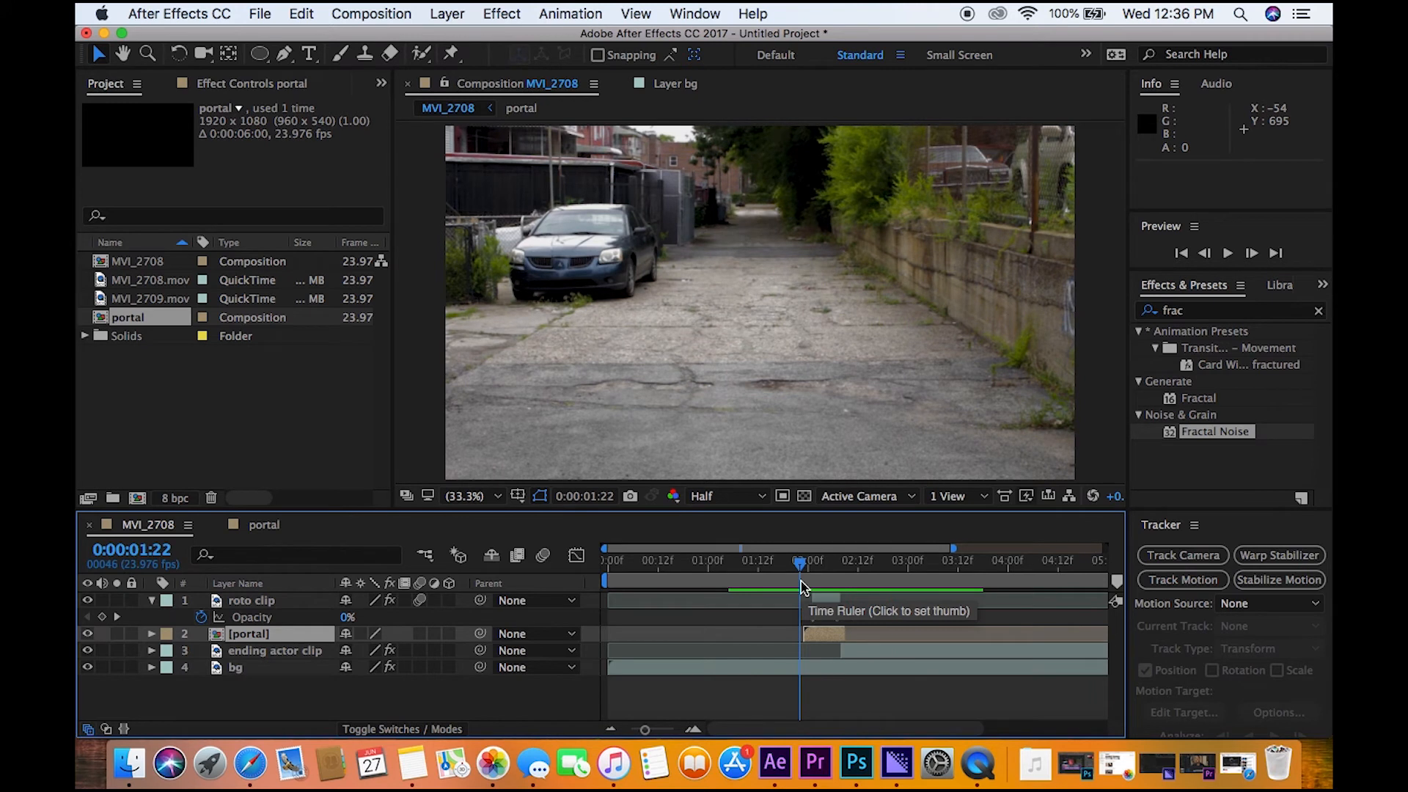
# In the portal composition, move the last two Mask Expansion keyframes earlier, placing the final one at 0:00:00:13
pyautogui.click(269, 525)
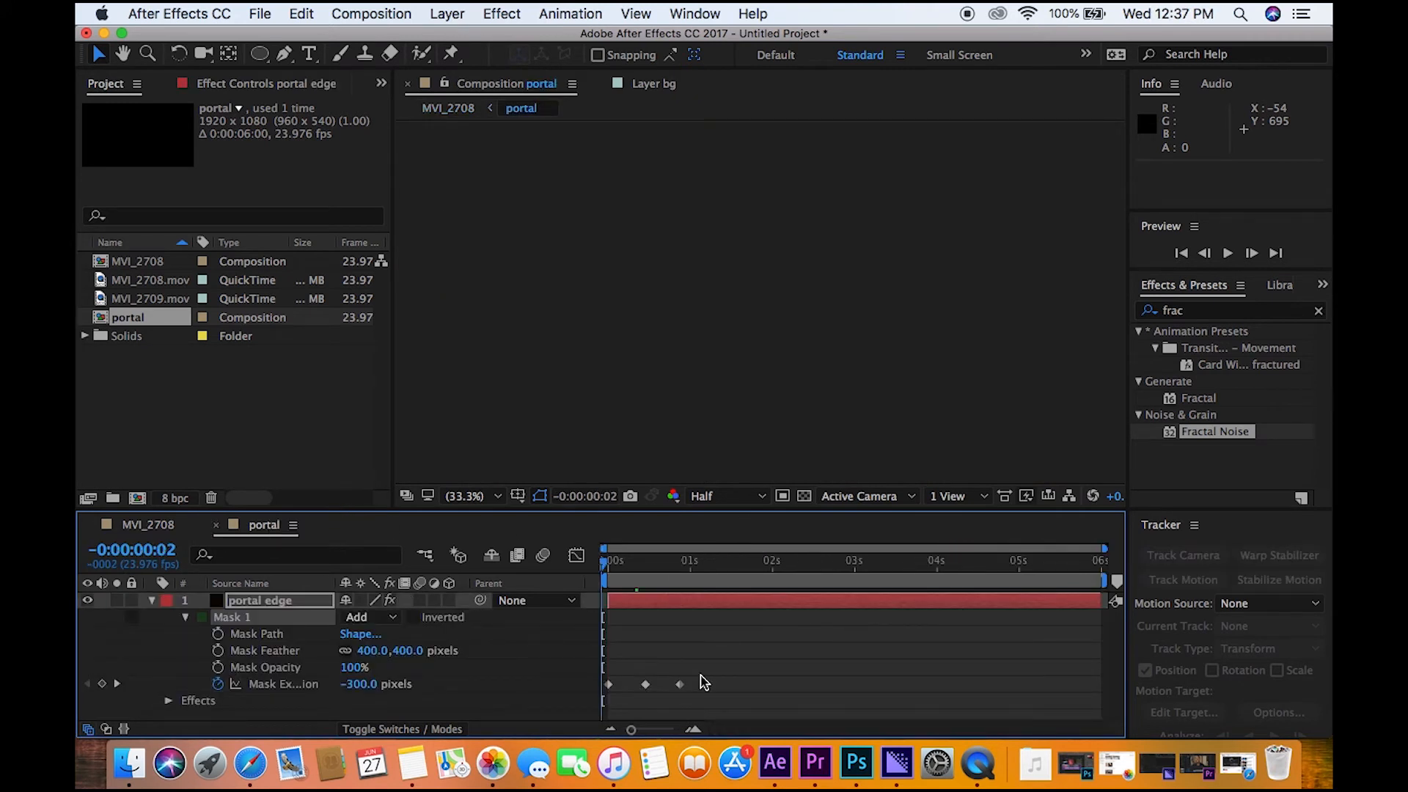
pyautogui.moveTo(644, 662)
pyautogui.mouseDown()
pyautogui.moveTo(704, 710)
pyautogui.moveTo(629, 683)
pyautogui.mouseUp()
pyautogui.click(660, 673)
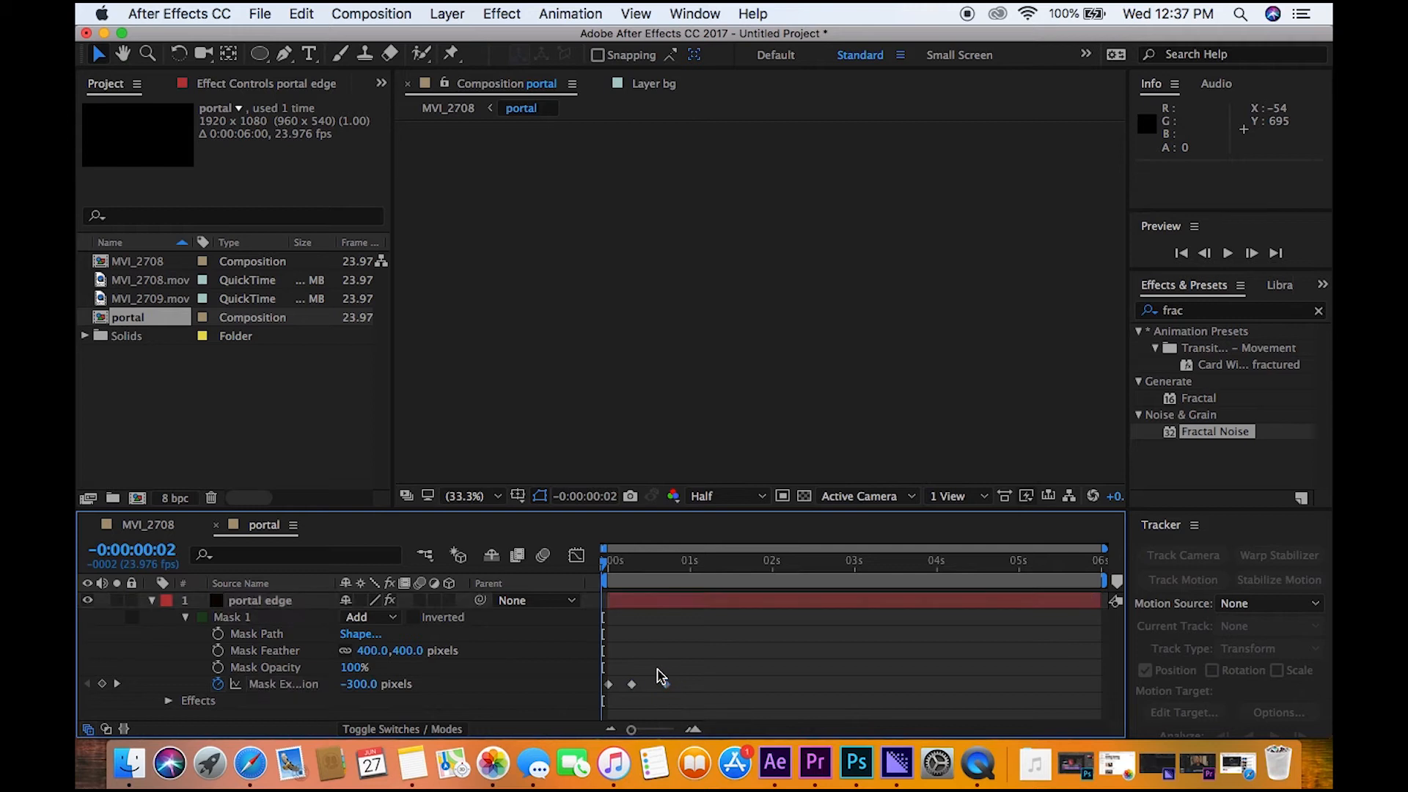
pyautogui.click(663, 684)
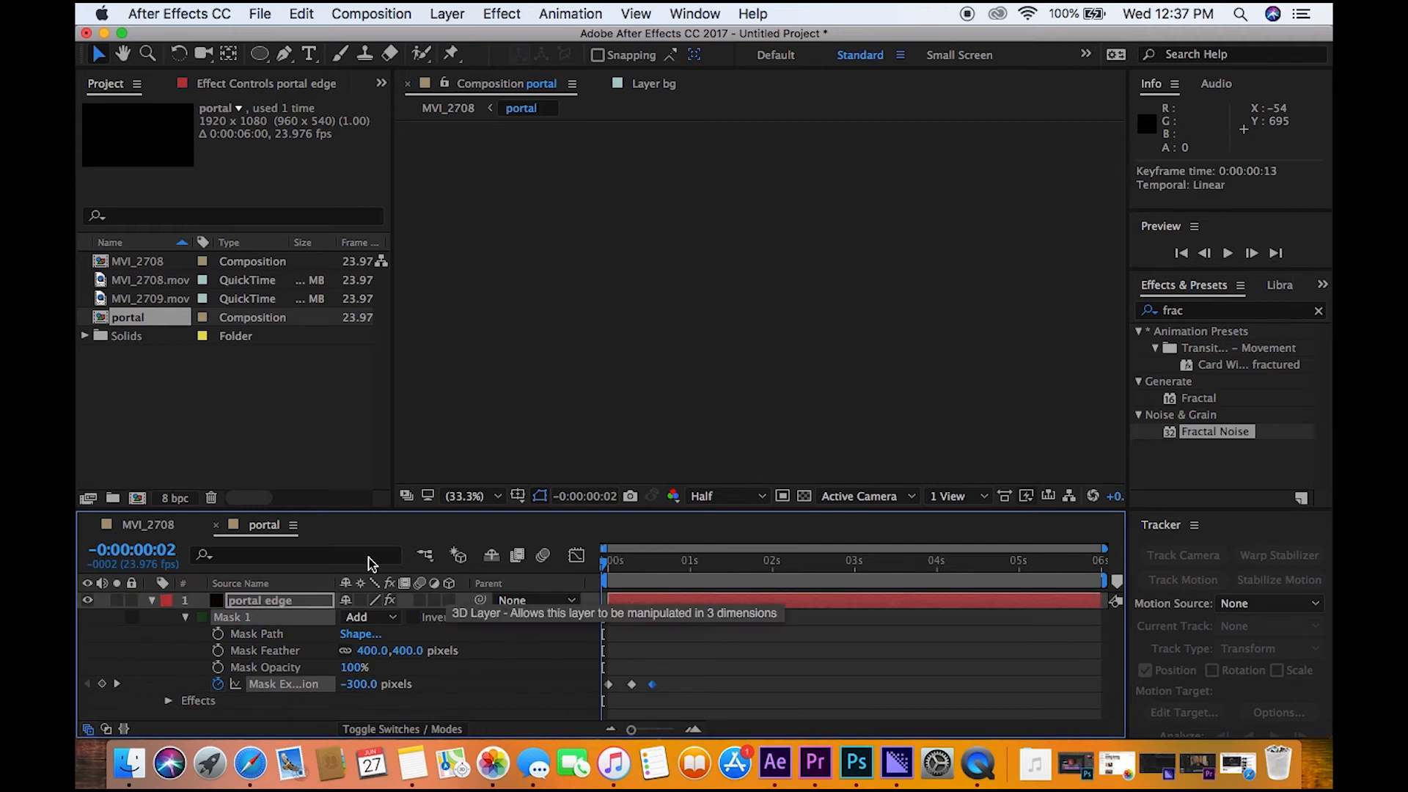
# Preview the faster portal opening and closing against the man's jump in the MVI_2708 composition
pyautogui.click(169, 526)
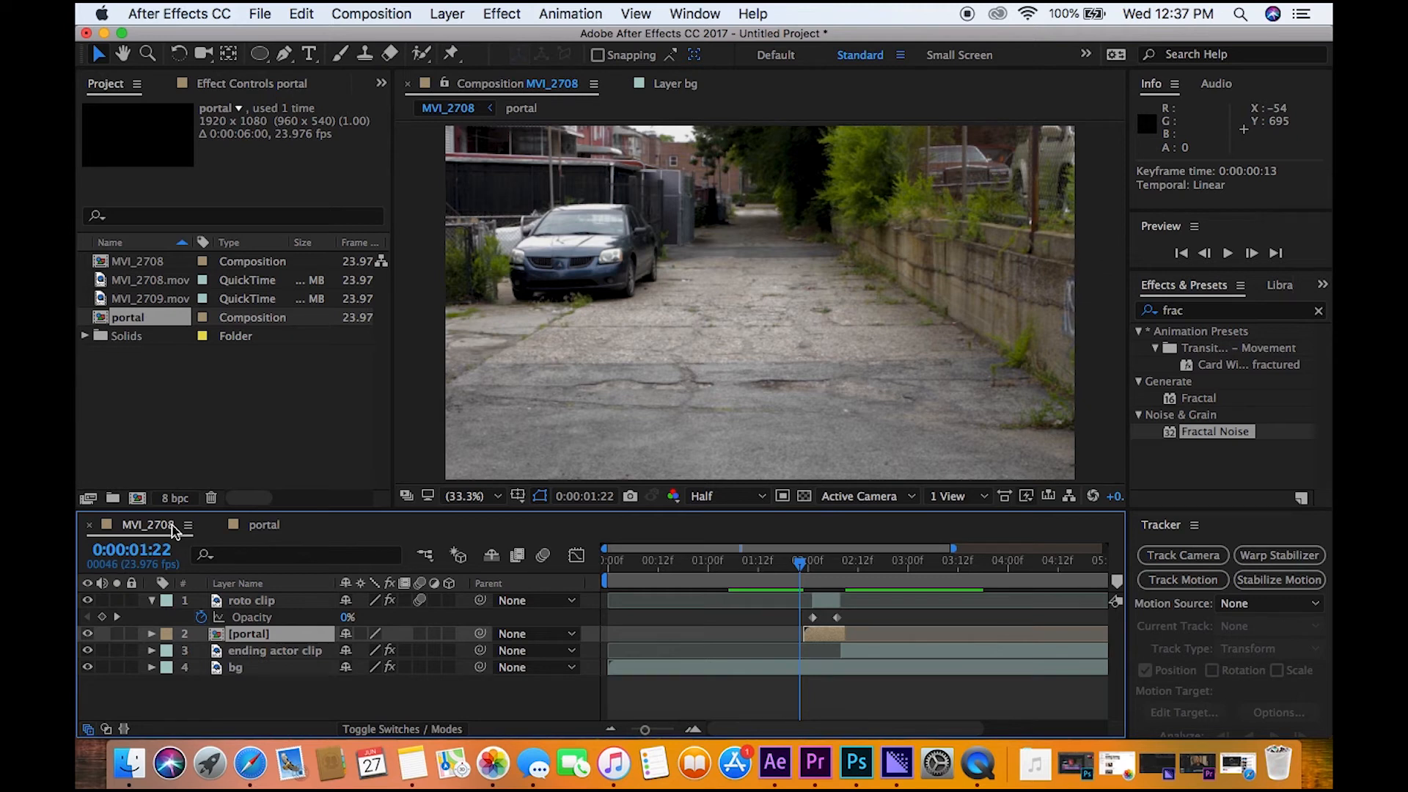
pyautogui.press('space')
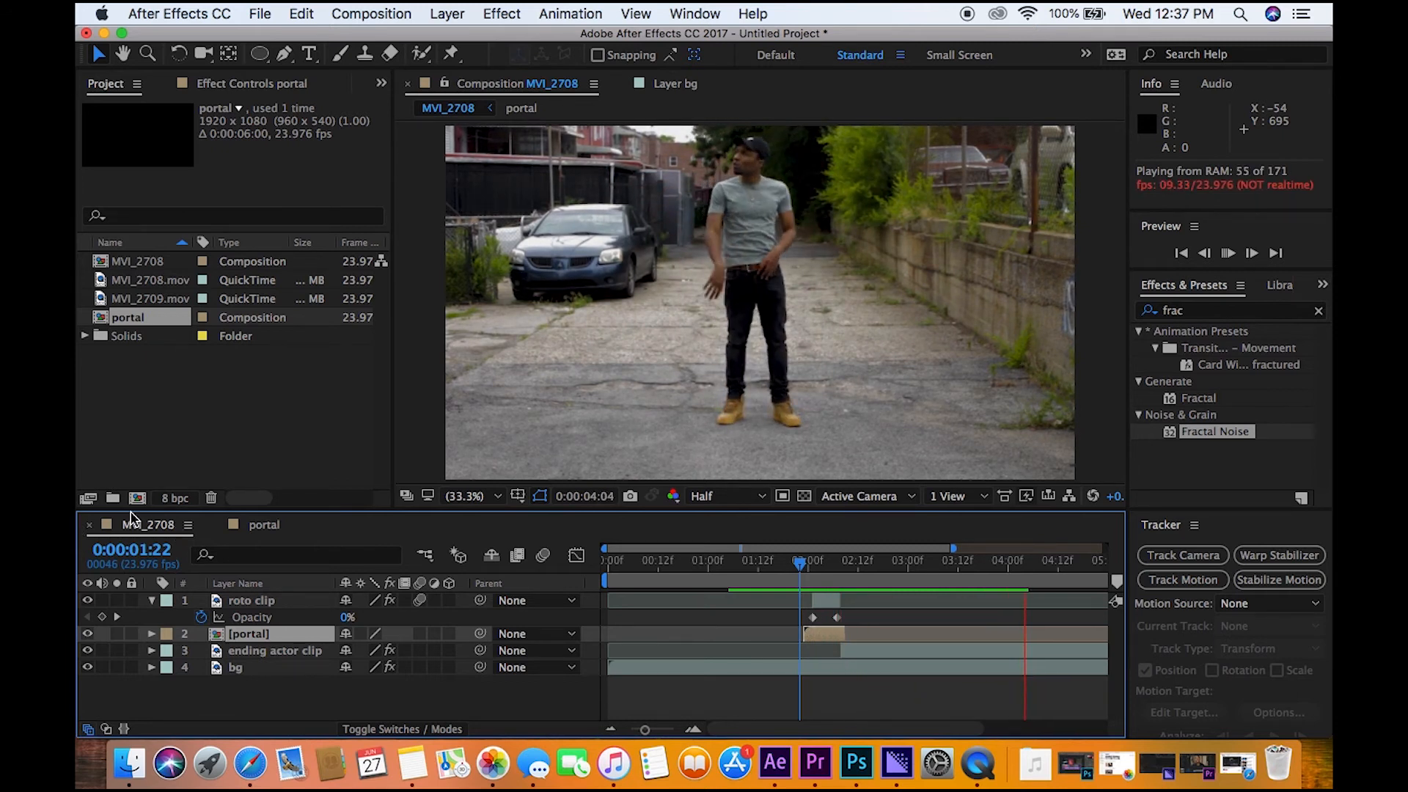
pyautogui.press('space')
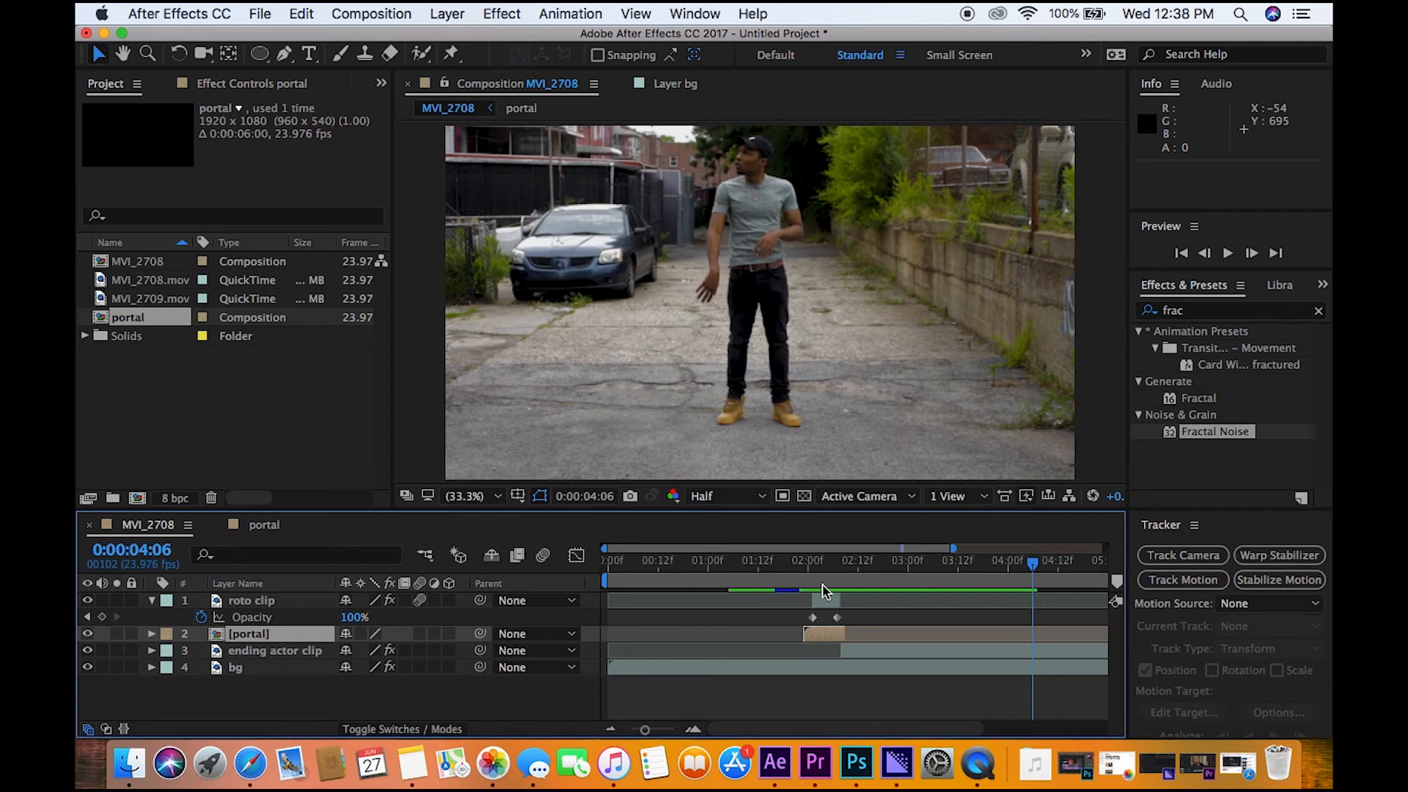
pyautogui.click(792, 568)
pyautogui.press('space')
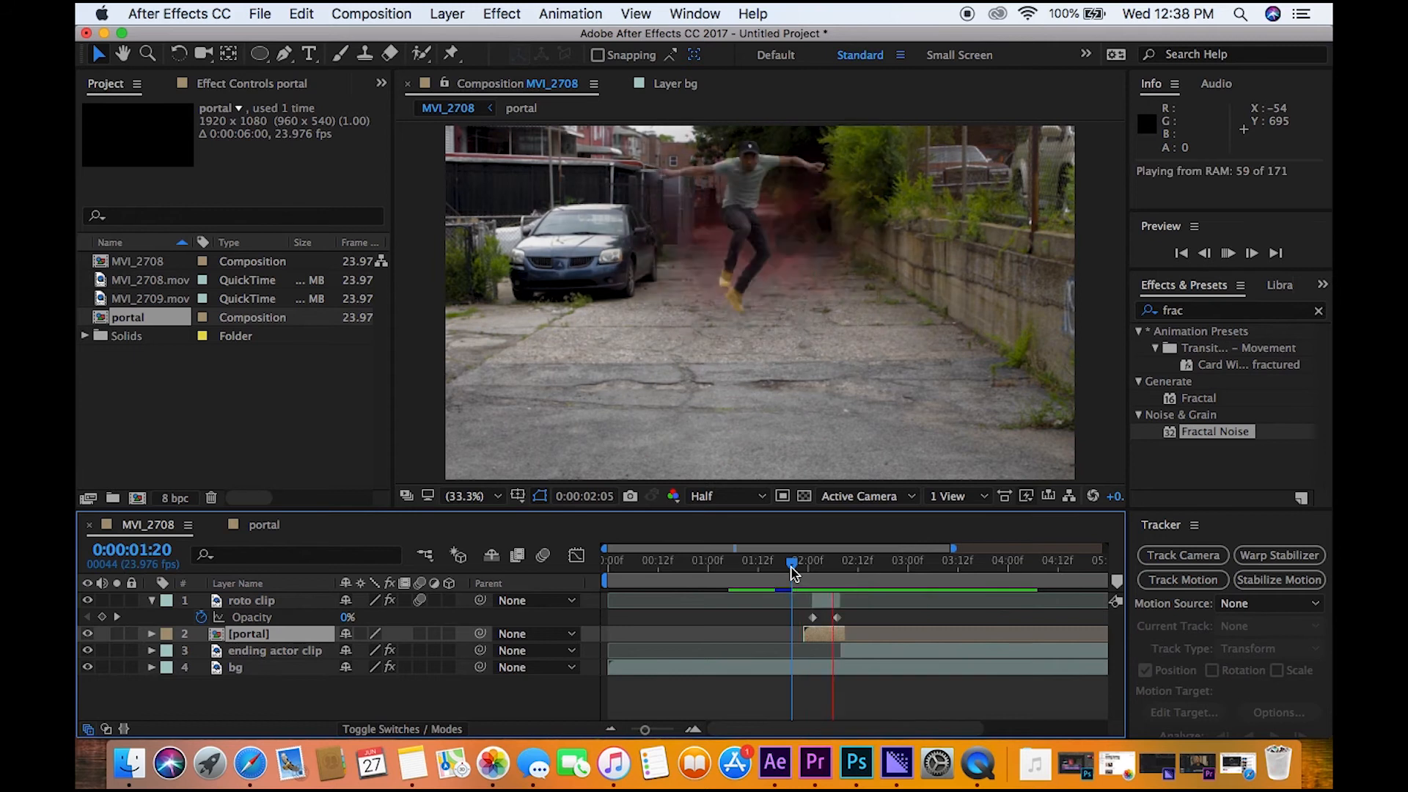
pyautogui.press('space')
pyautogui.press('space')
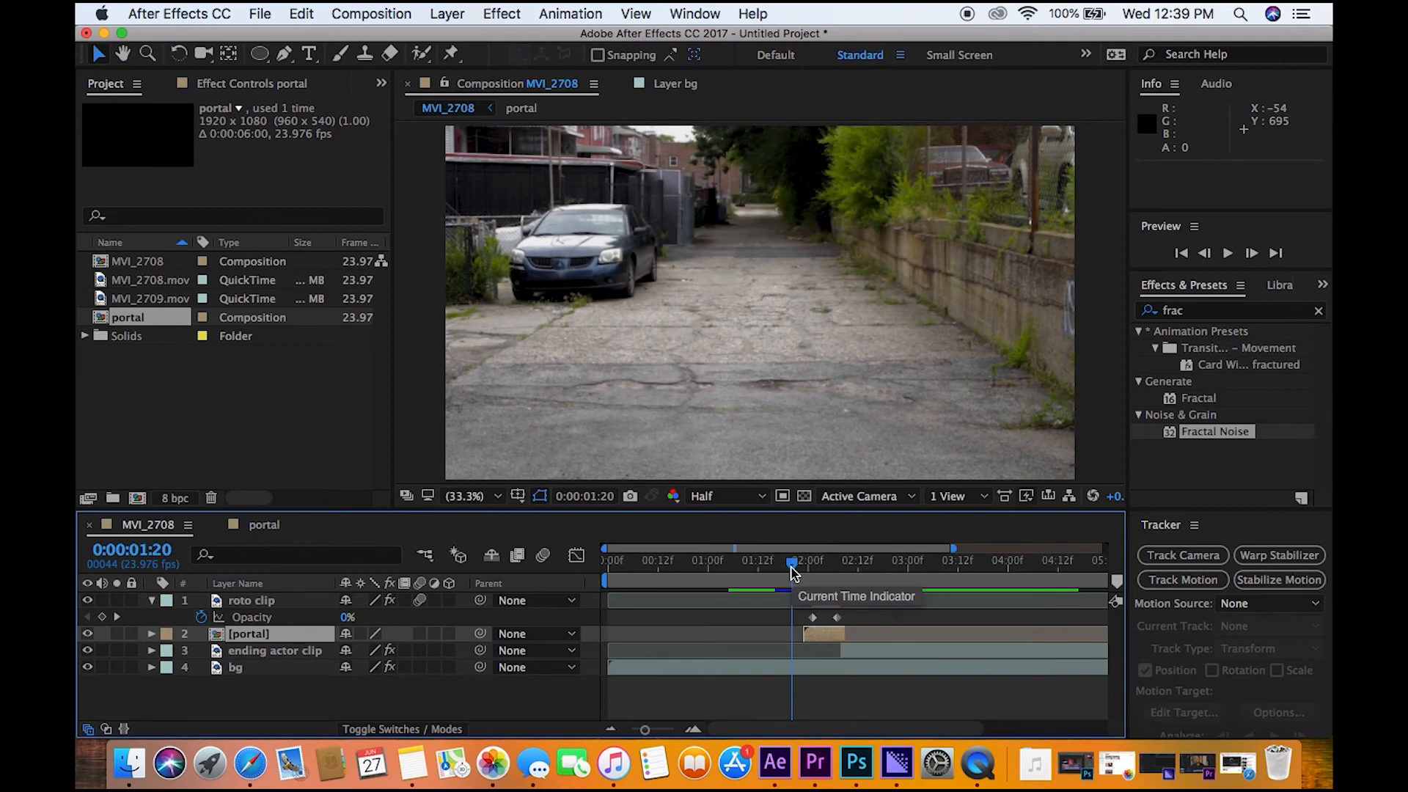
# Apply a Gaussian Blur with blurriness 60 to the roto clip layer and preview the jump from 0:00:01:22
pyautogui.moveTo(792, 572); pyautogui.dragTo(842, 608)
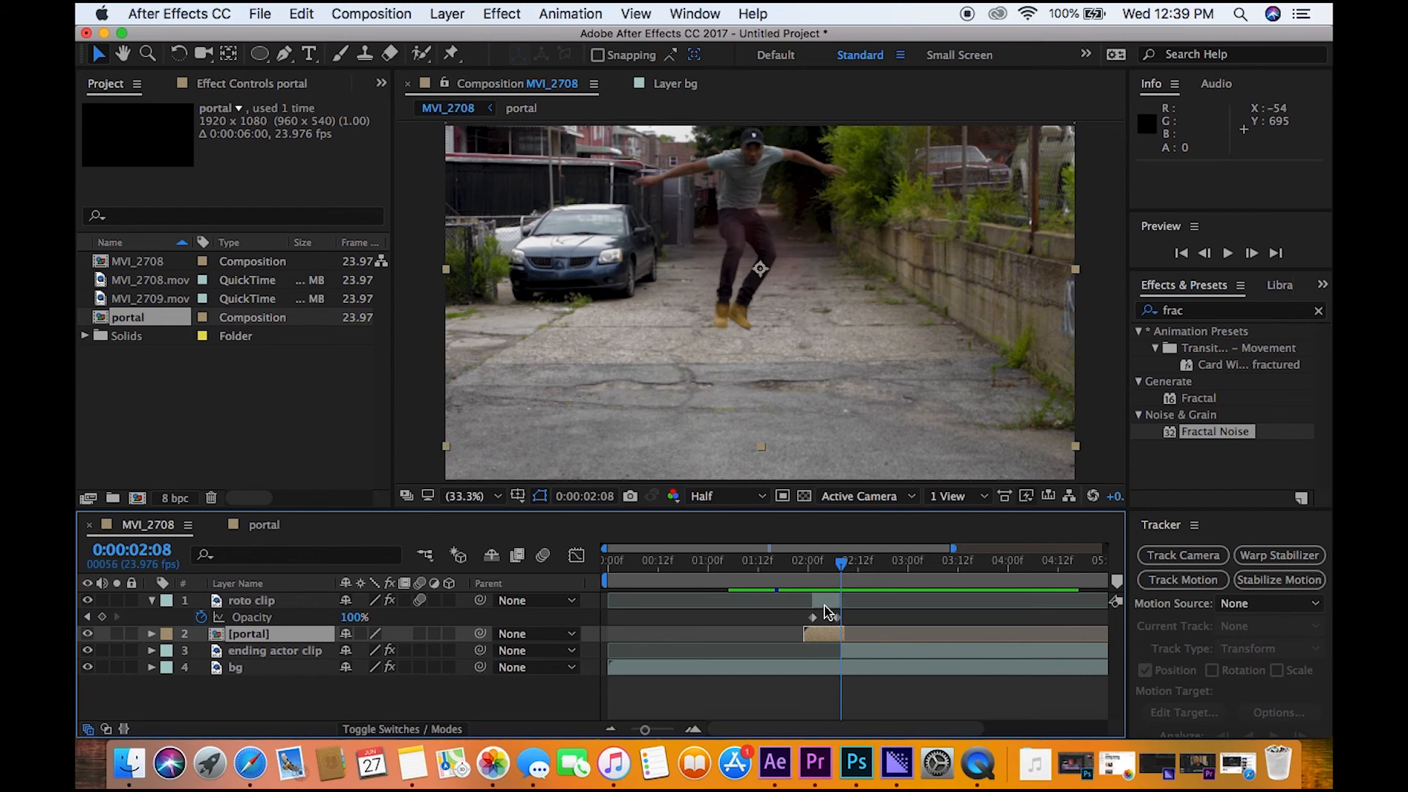
pyautogui.click(828, 604)
pyautogui.click(502, 13)
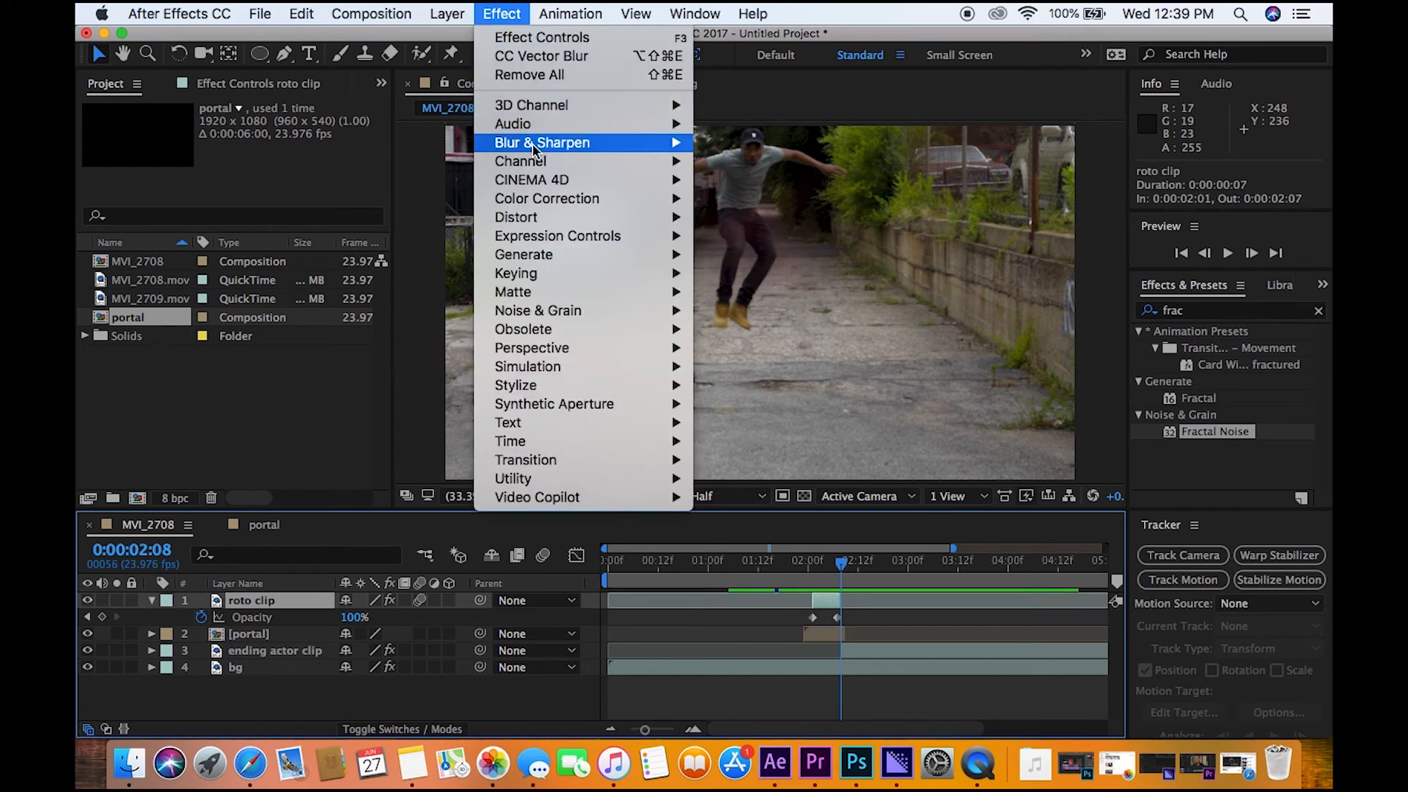
pyautogui.moveTo(631, 144)
pyautogui.click(741, 347)
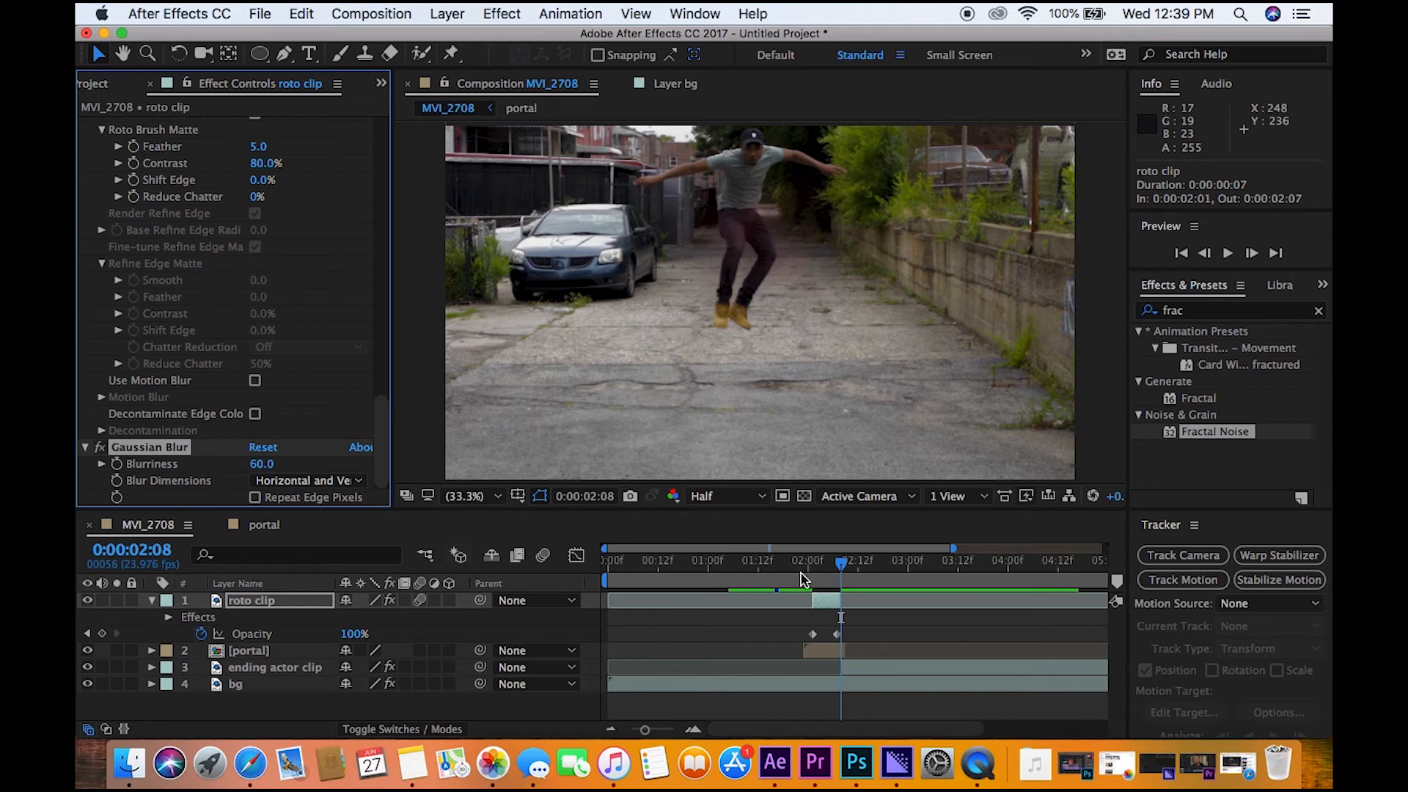
pyautogui.click(802, 580)
pyautogui.press('space')
pyautogui.press('space')
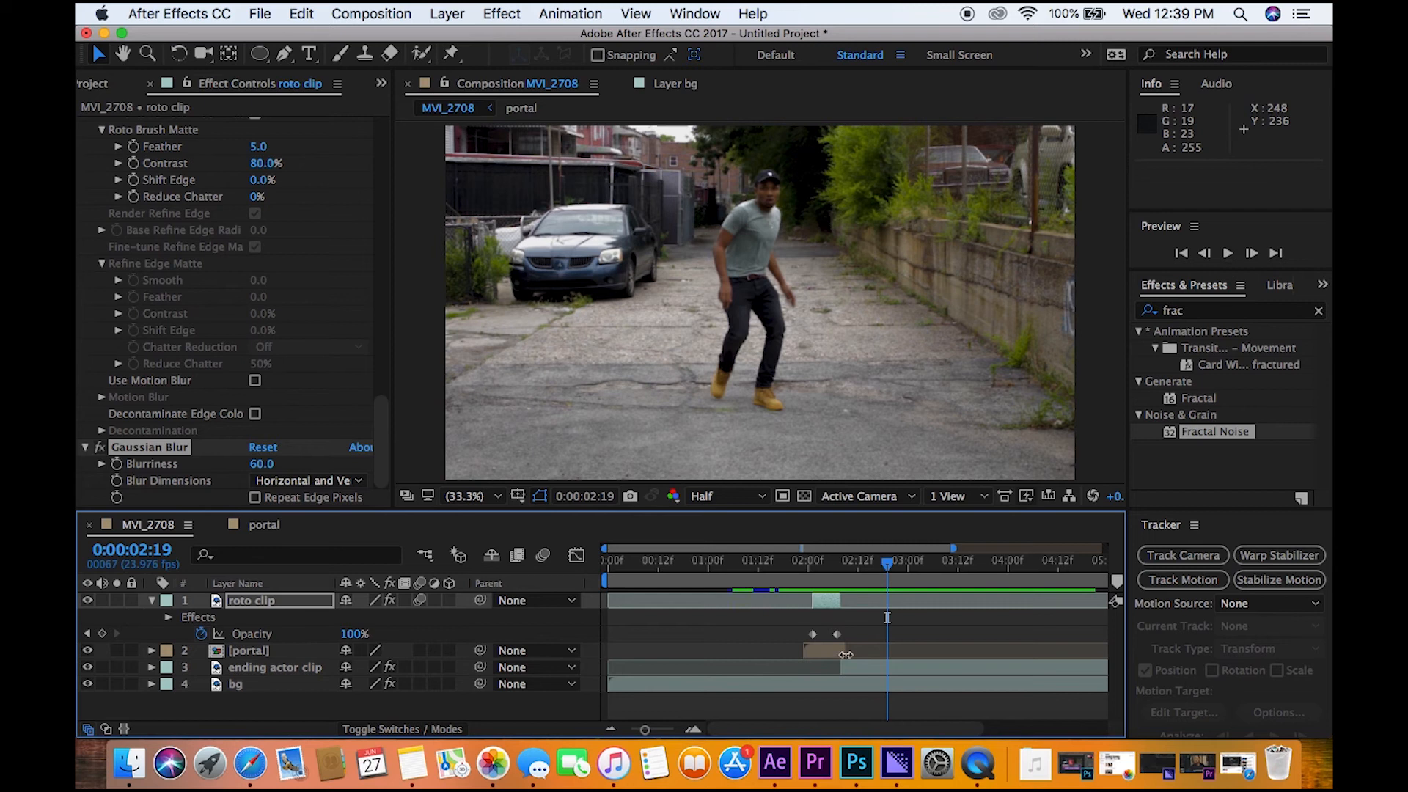
# Extend the end of the portal layer by one frame and preview from 0:00:01:22
pyautogui.moveTo(844, 654); pyautogui.dragTo(850, 655)
pyautogui.click(801, 565)
pyautogui.press('space')
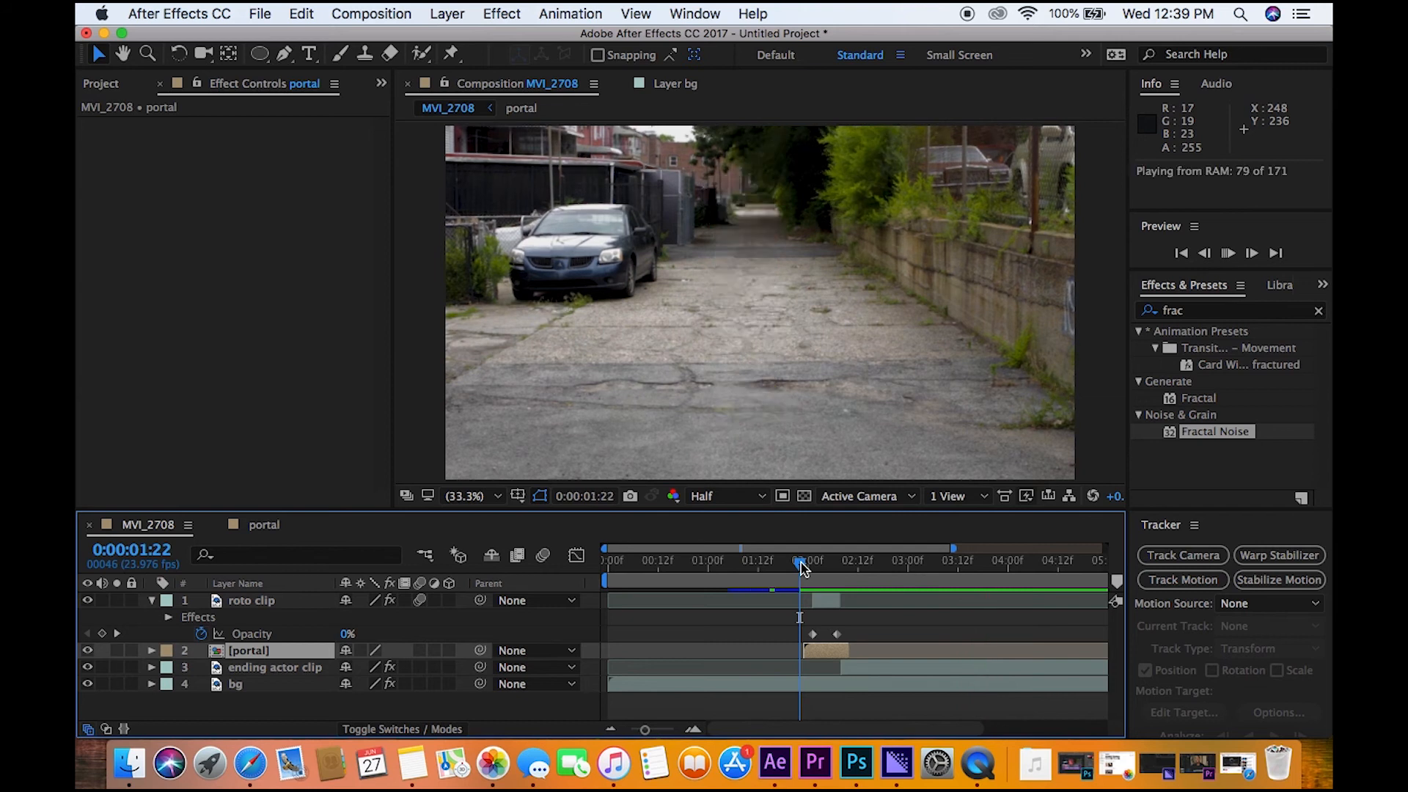
# Move the last Mask Expansion keyframe in the portal composition to 0:00:00:14 and preview MVI_2708 from 0:00:01:13
pyautogui.click(262, 525)
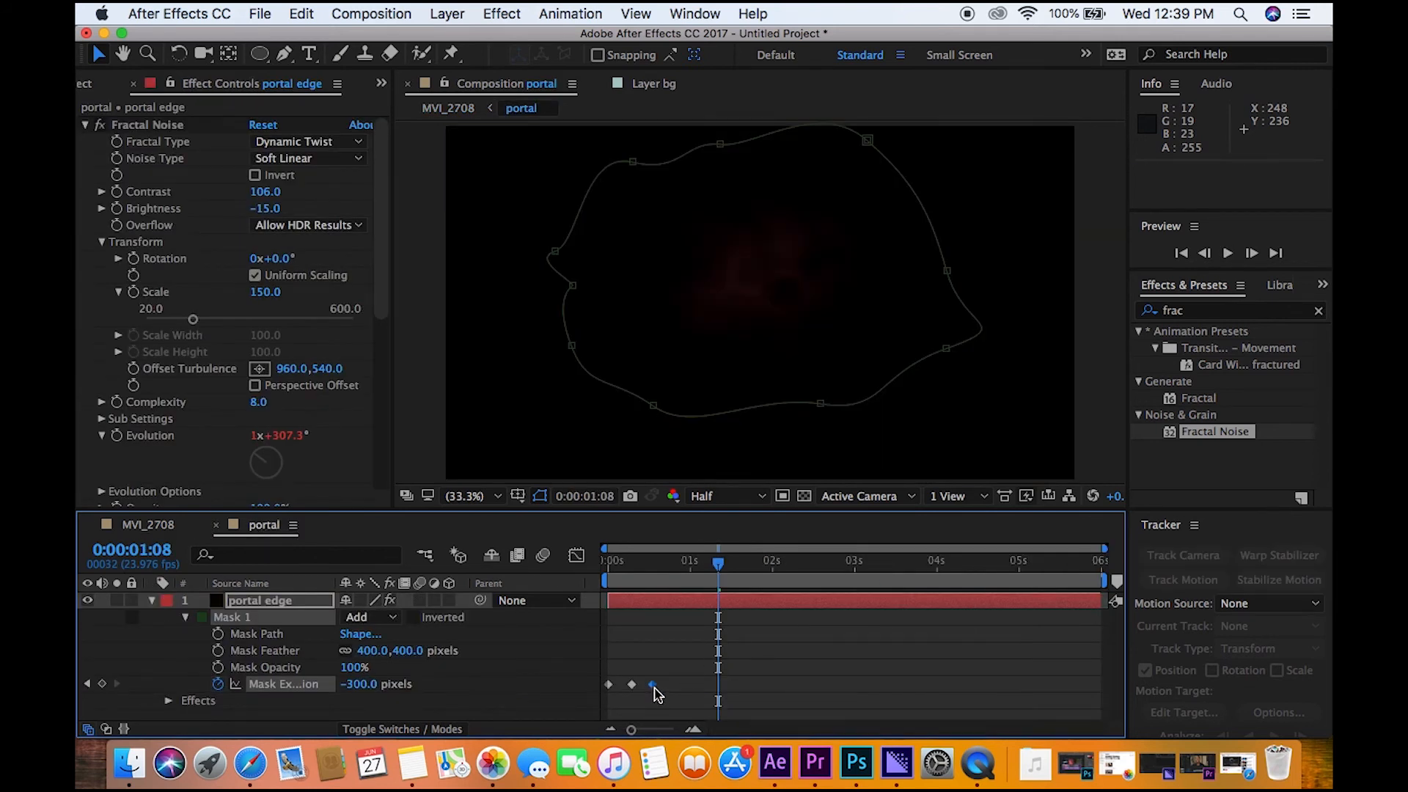
pyautogui.click(150, 524)
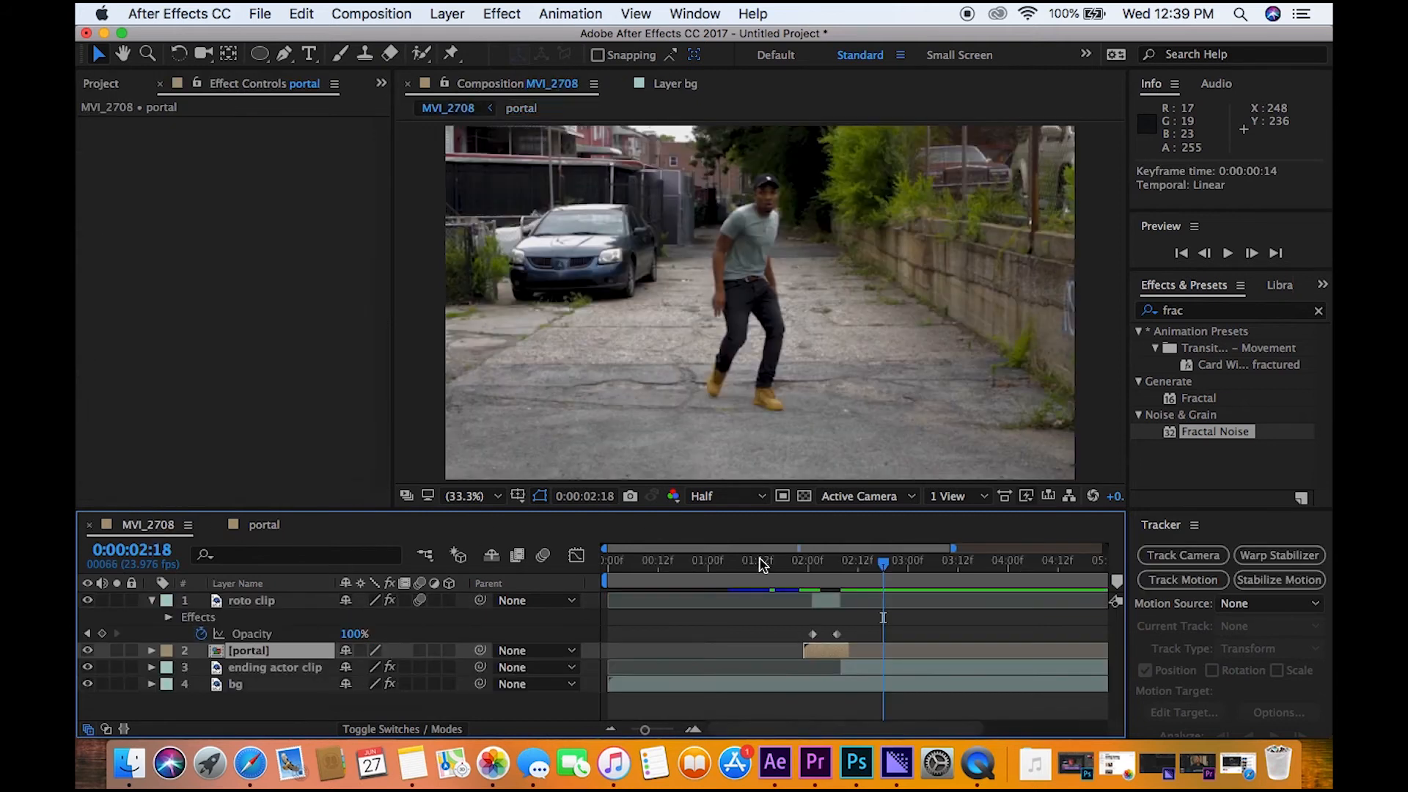
pyautogui.click(763, 561)
pyautogui.press('space')
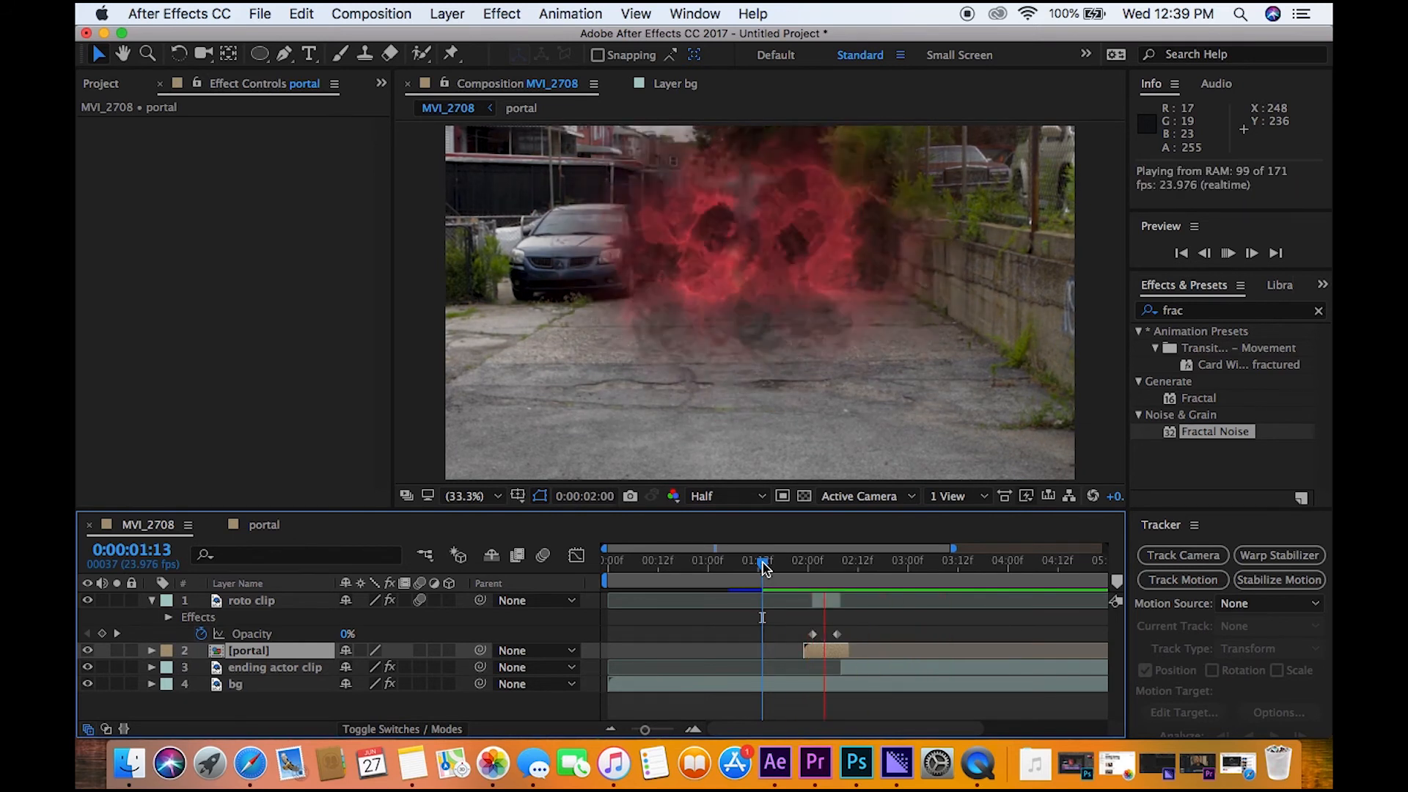
pyautogui.press('space')
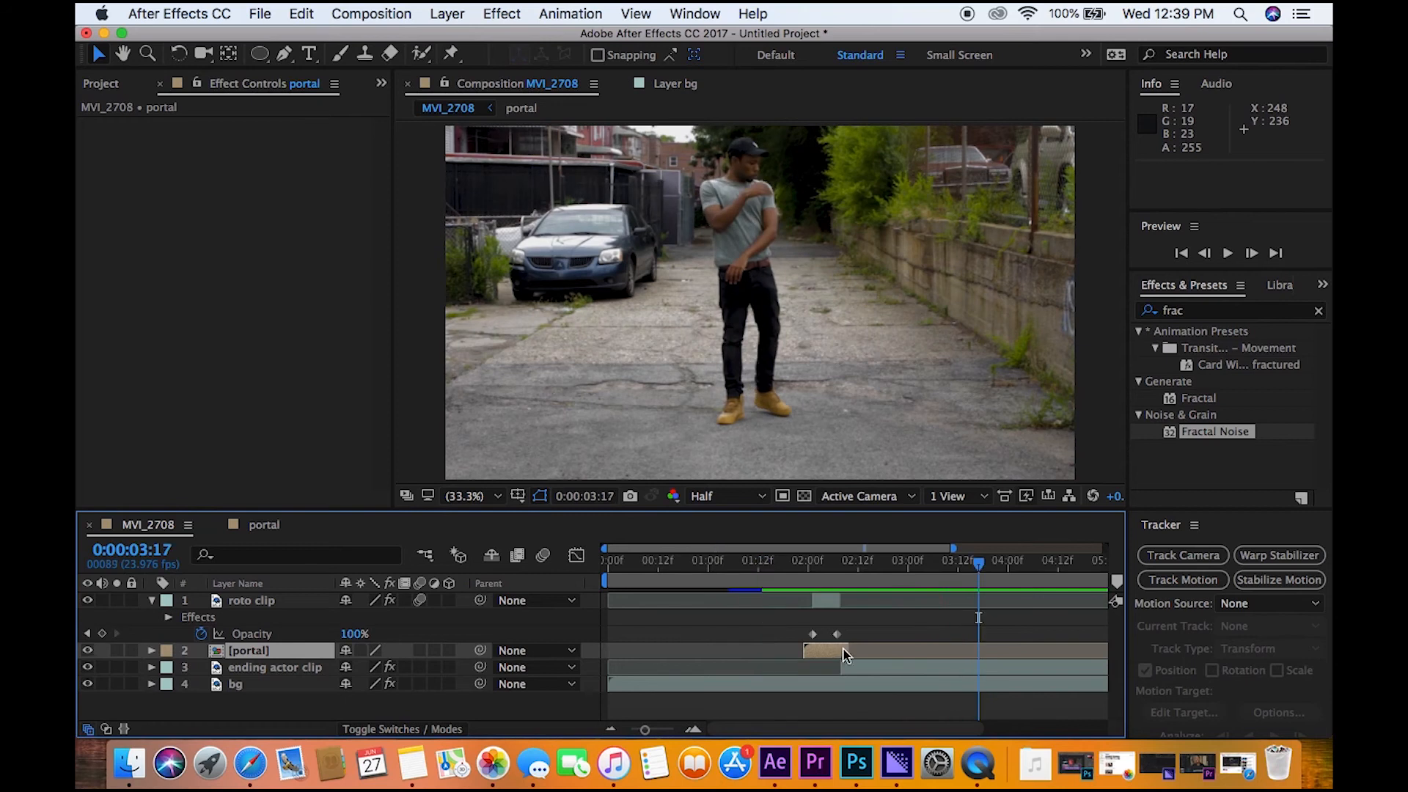
# Shift the portal layer one frame later so it starts at 0:00:02:00, and preview its timing
pyautogui.moveTo(832, 654); pyautogui.dragTo(833, 654)
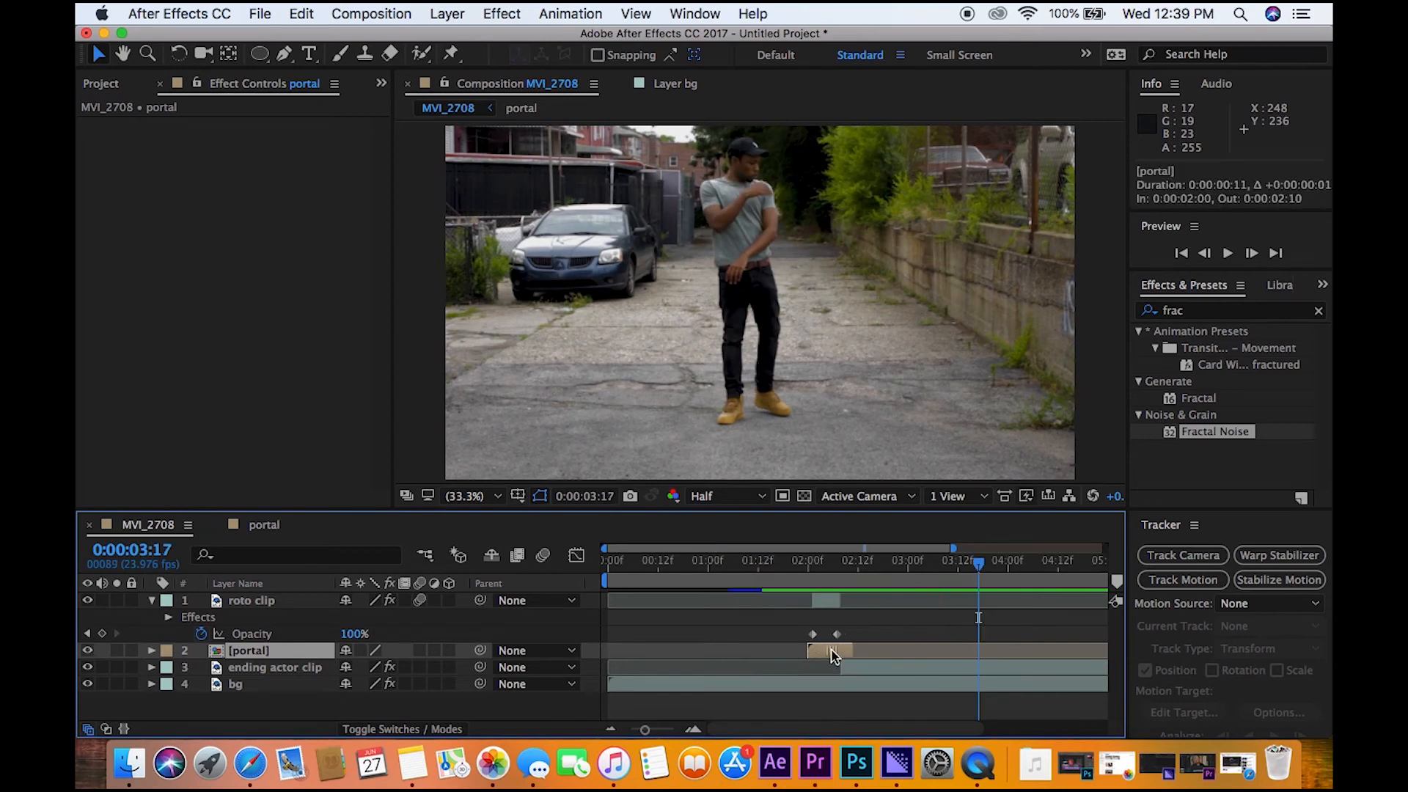
pyautogui.click(807, 581)
pyautogui.press('space')
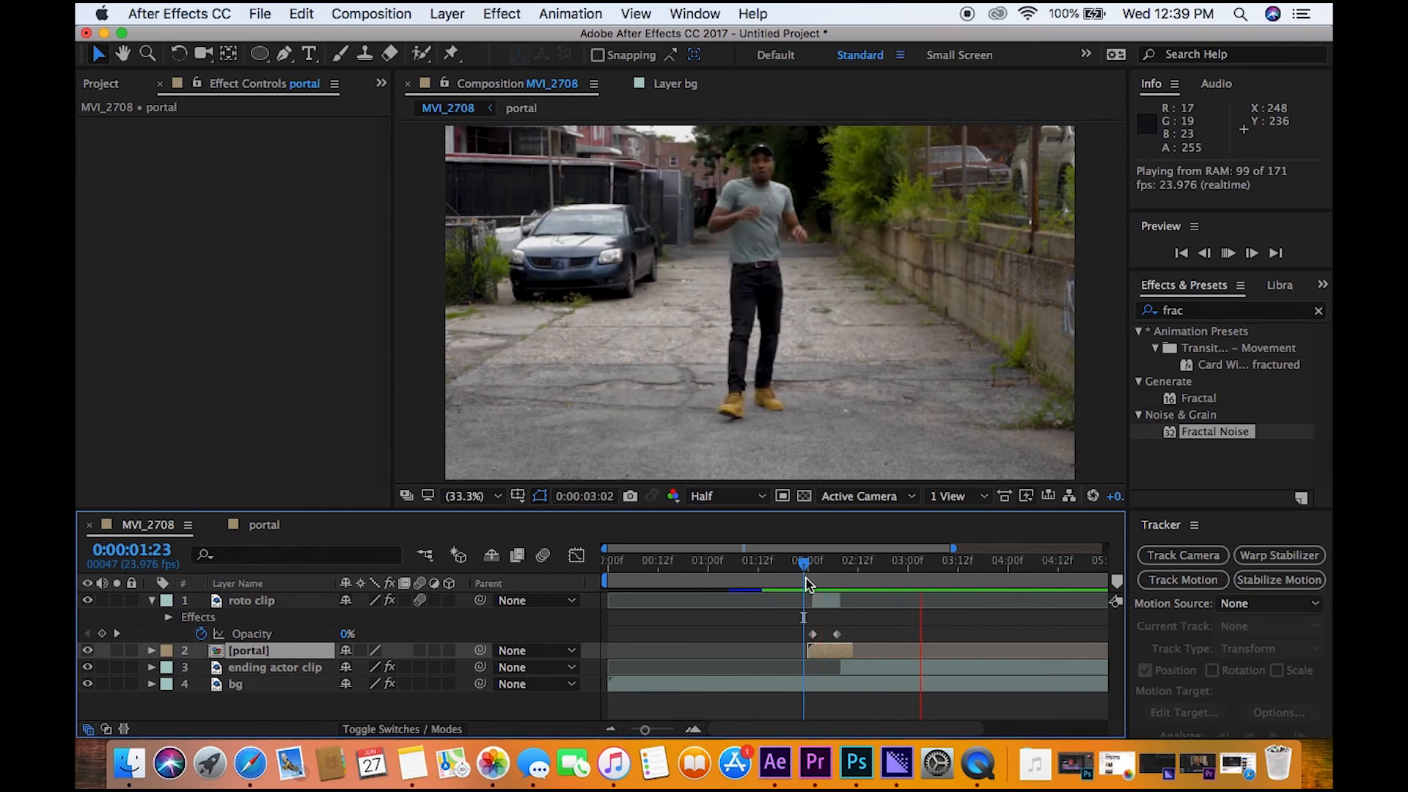
pyautogui.press('space')
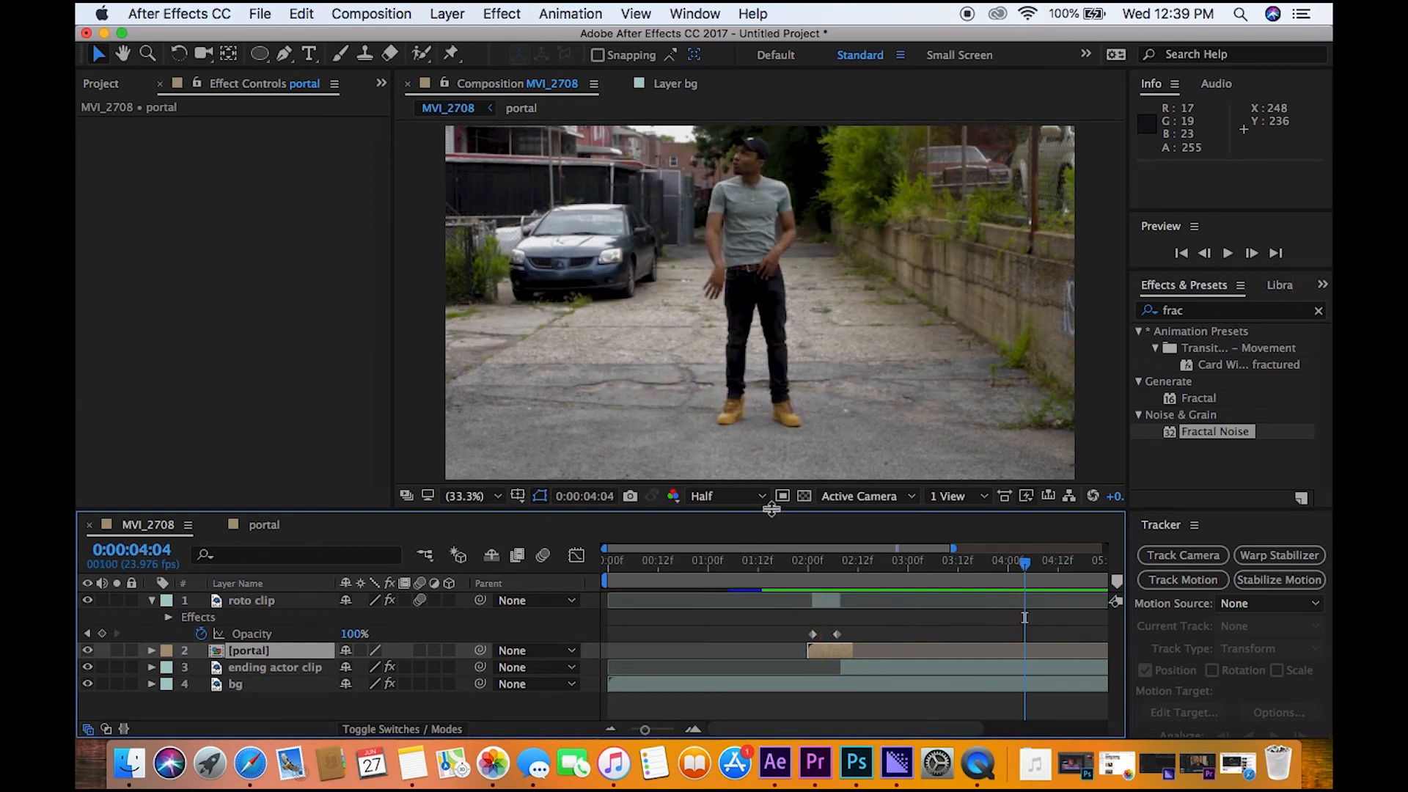
# Enlarge the composition viewer and preview the man's jump through the portal from 0:00:02:00
pyautogui.moveTo(770, 511); pyautogui.dragTo(771, 554)
pyautogui.click(809, 626)
pyautogui.press('space')
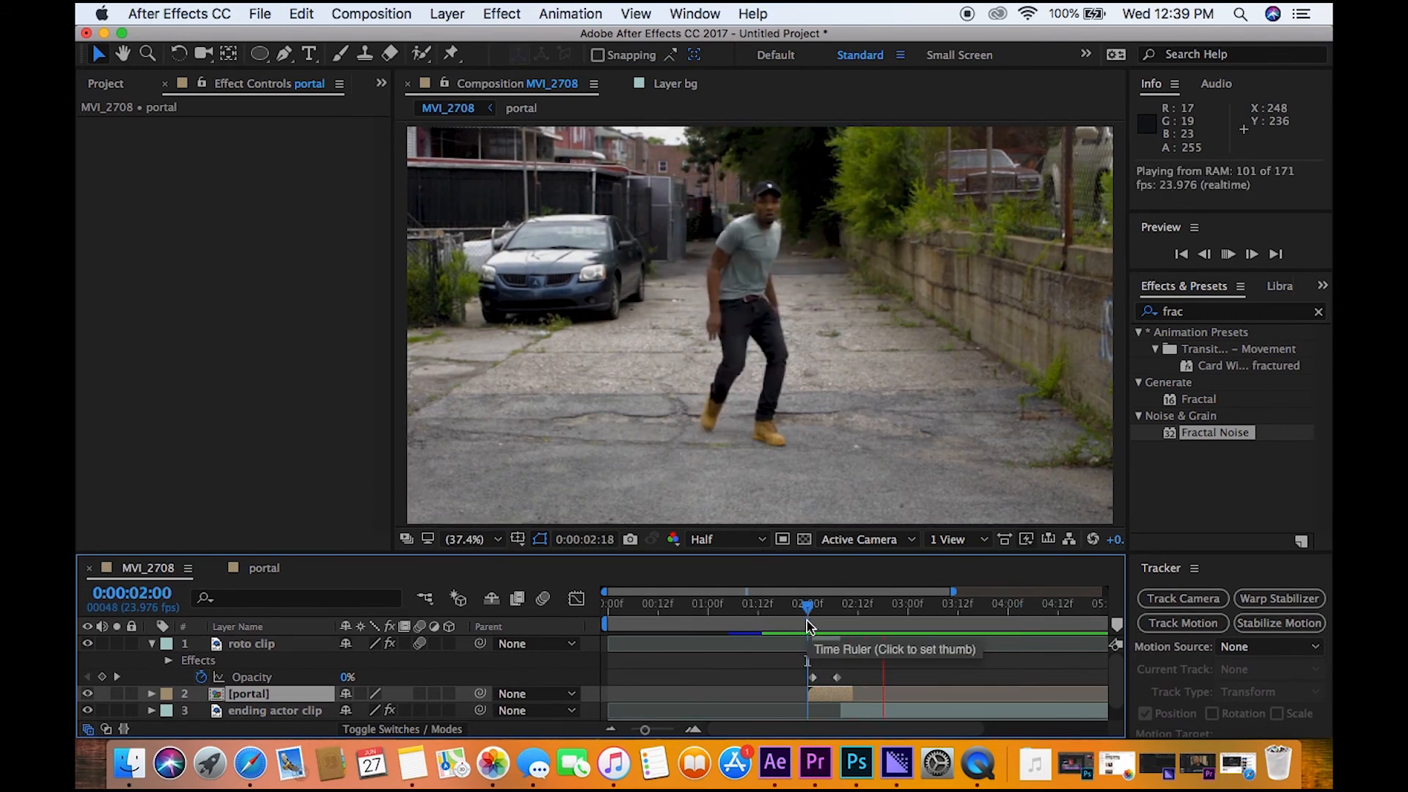
pyautogui.press('space')
# In the portal composition, duplicate the portal edge layer at 0:00:00:07 and set the upper copy's Fractal Noise scale to 395
pyautogui.click(264, 567)
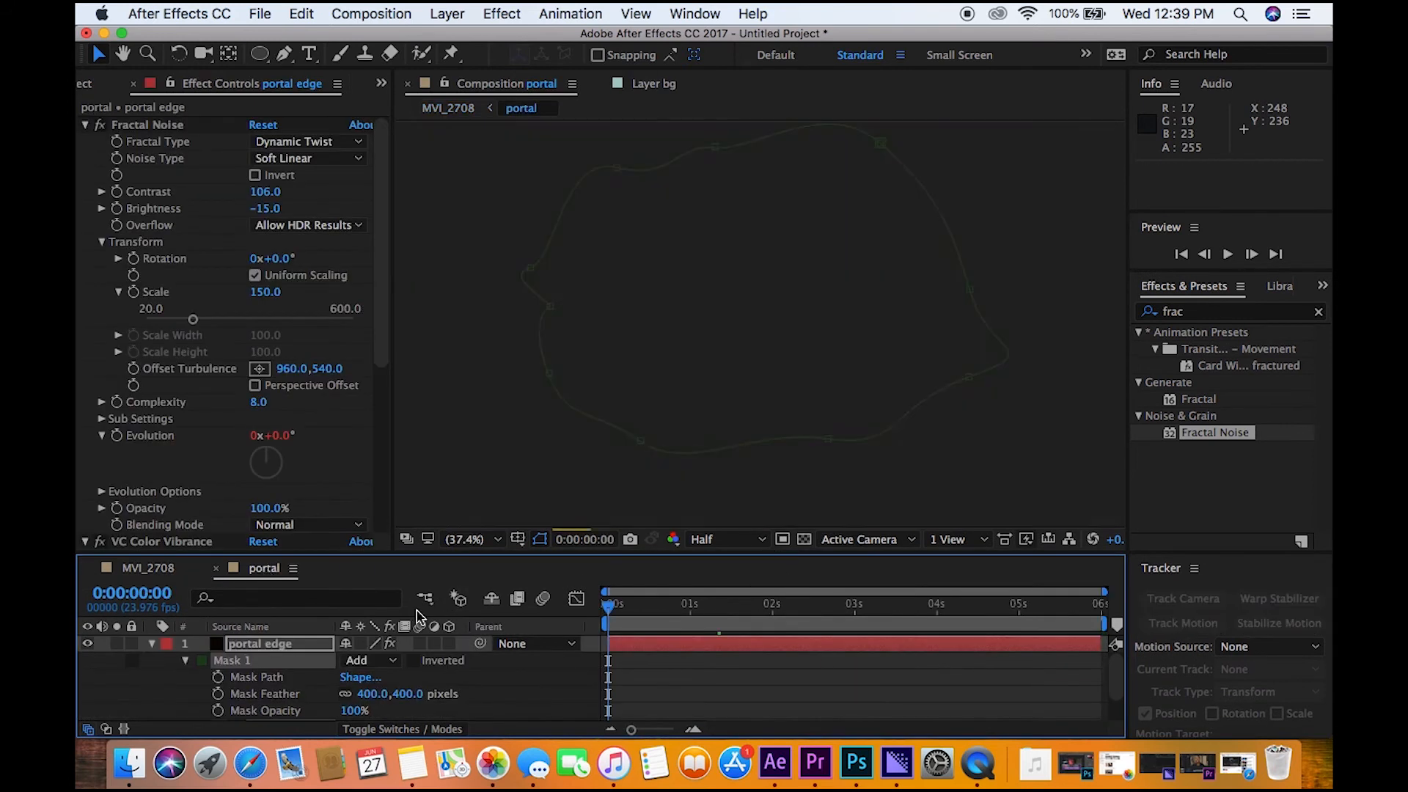
pyautogui.click(154, 644)
pyautogui.moveTo(618, 609)
pyautogui.mouseDown()
pyautogui.moveTo(700, 623)
pyautogui.moveTo(639, 628)
pyautogui.mouseUp()
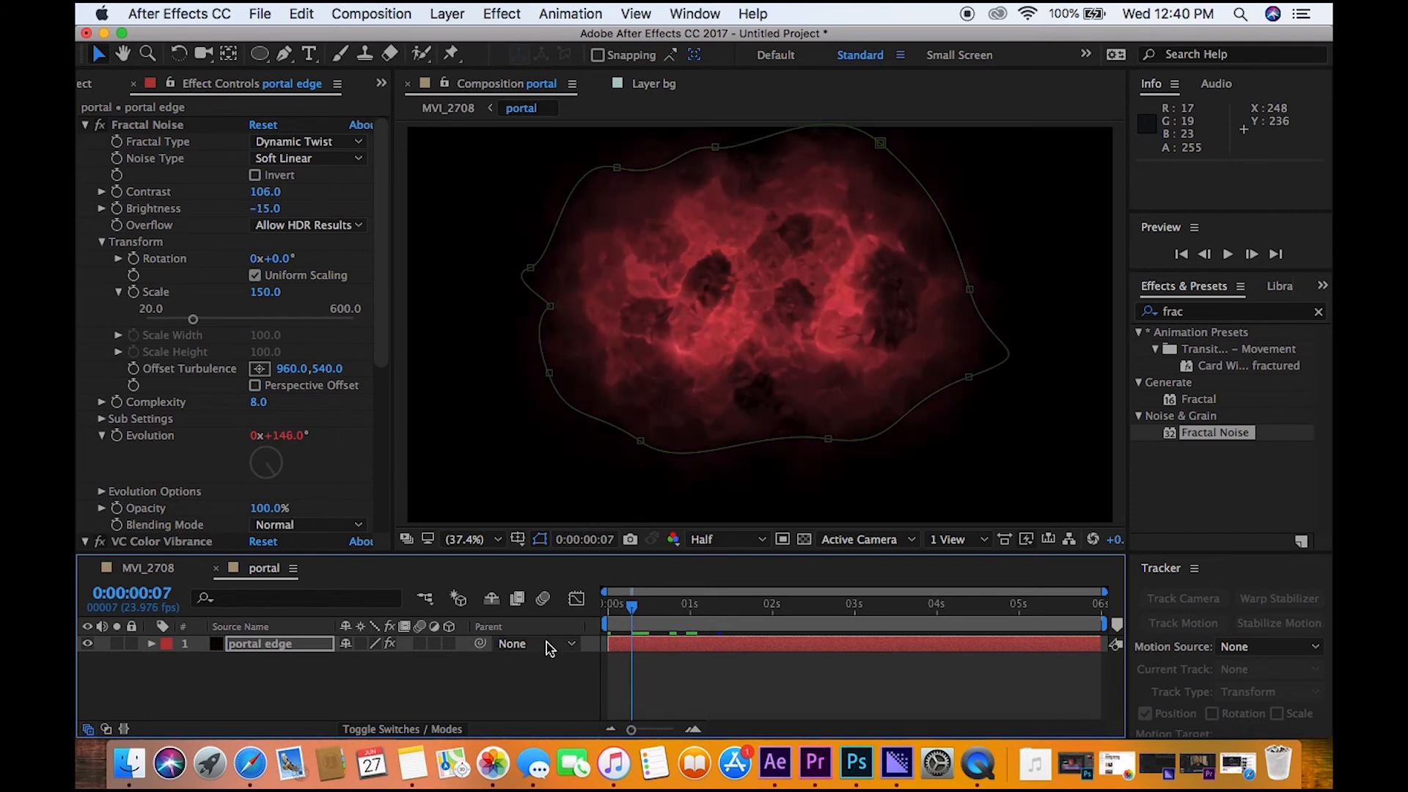
pyautogui.click(634, 645)
pyautogui.press('super+d')
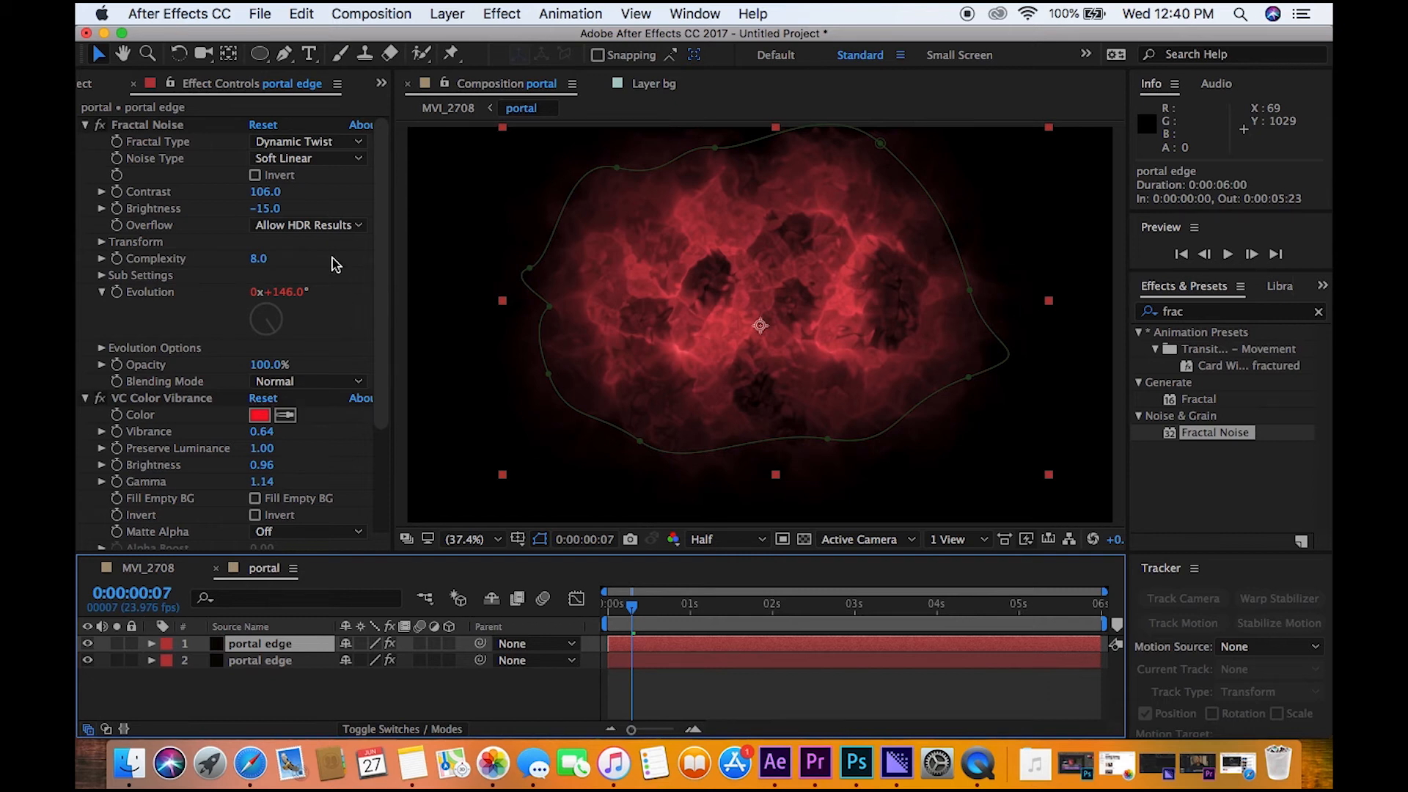
pyautogui.click(102, 242)
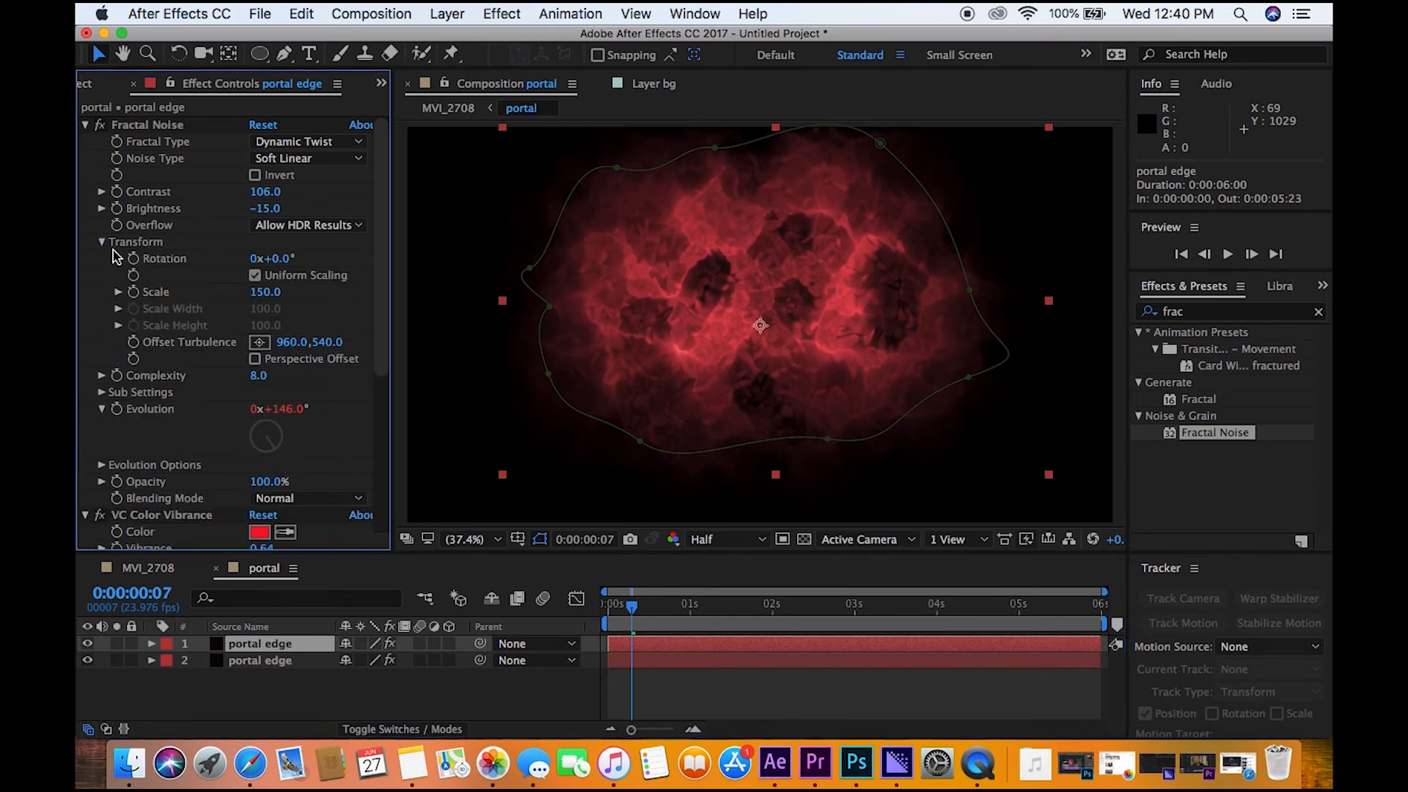
pyautogui.moveTo(257, 292); pyautogui.dragTo(497, 291)
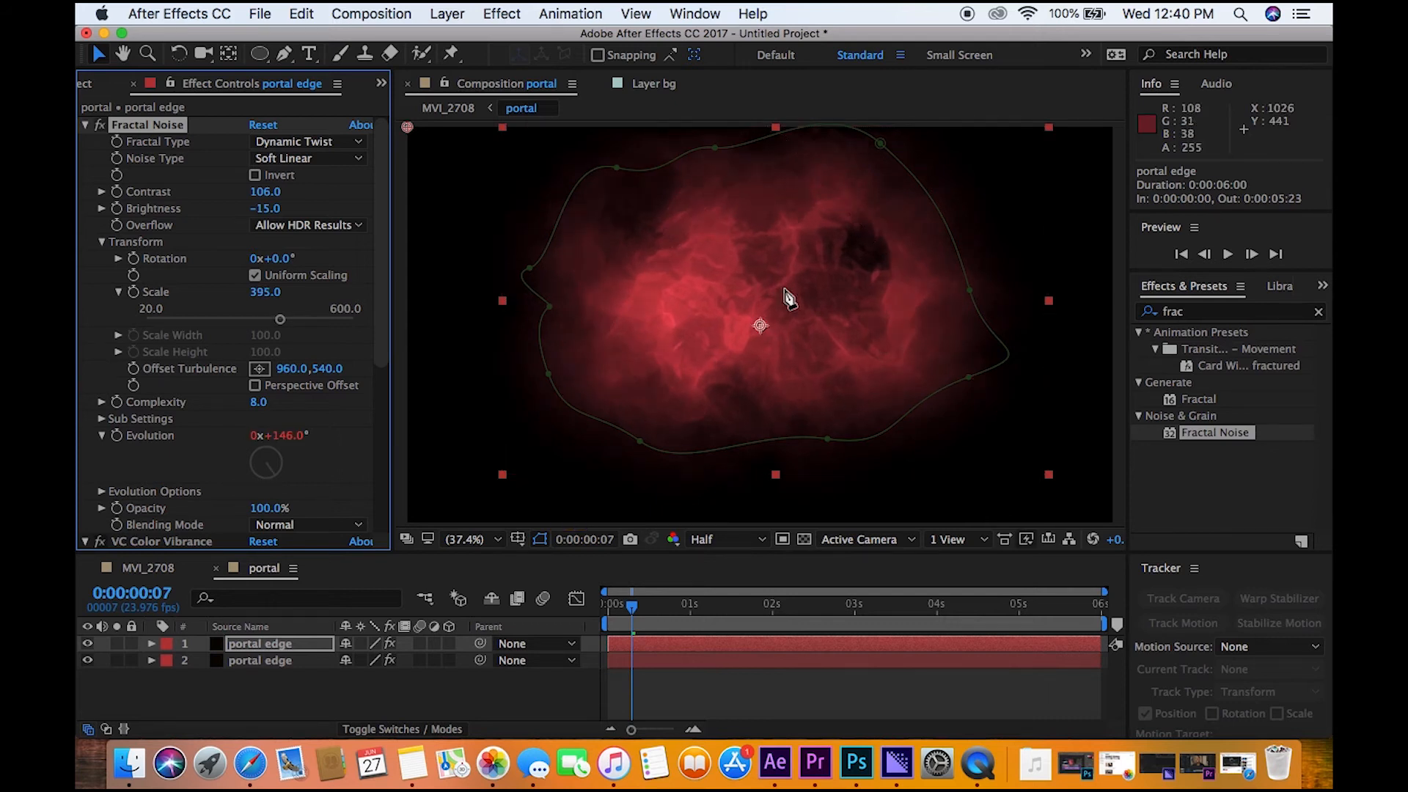
# Draw a closed nine-vertex, lightning-bolt-shaped mask with the Pen tool in the middle of the upper portal edge layer
pyautogui.press('g')
pyautogui.click(759, 186)
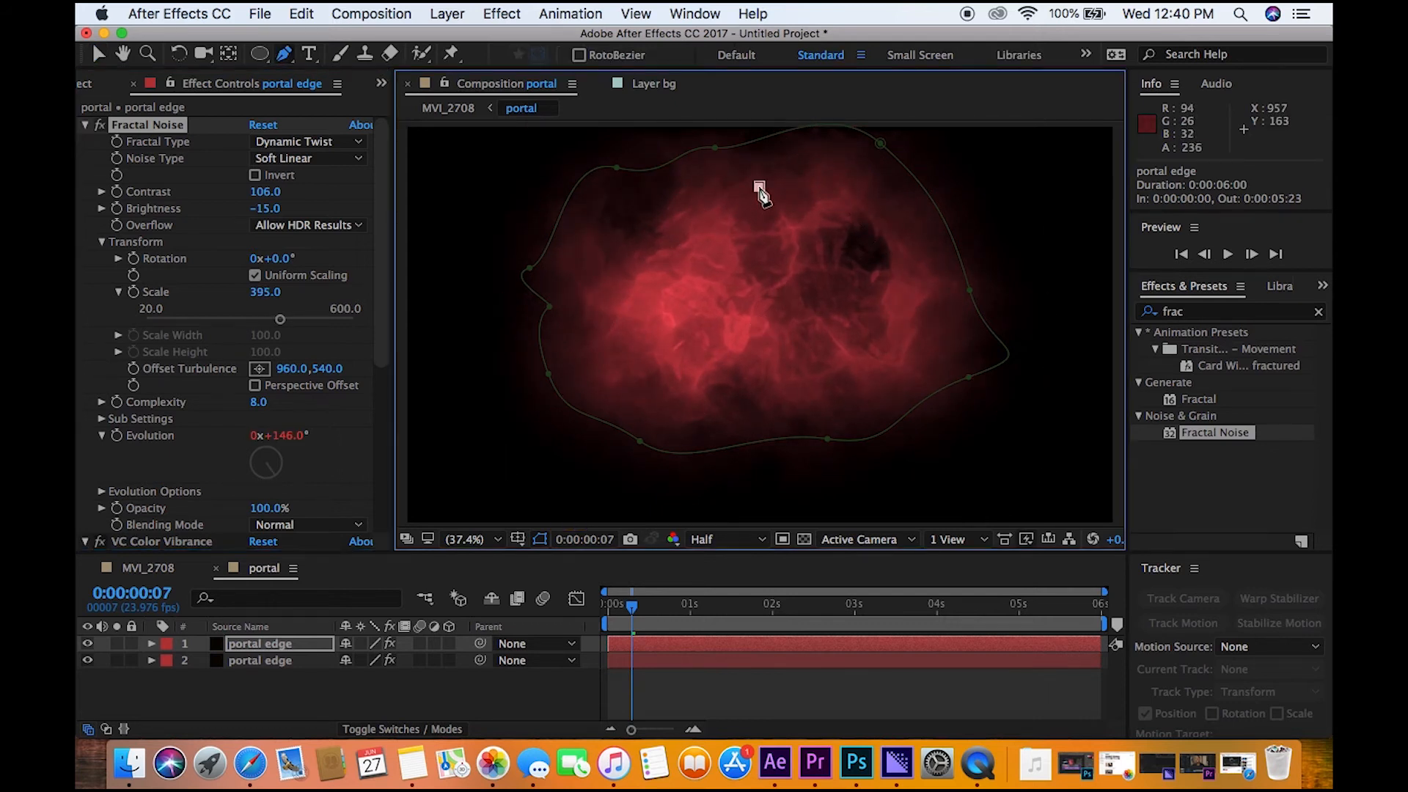
pyautogui.click(681, 247)
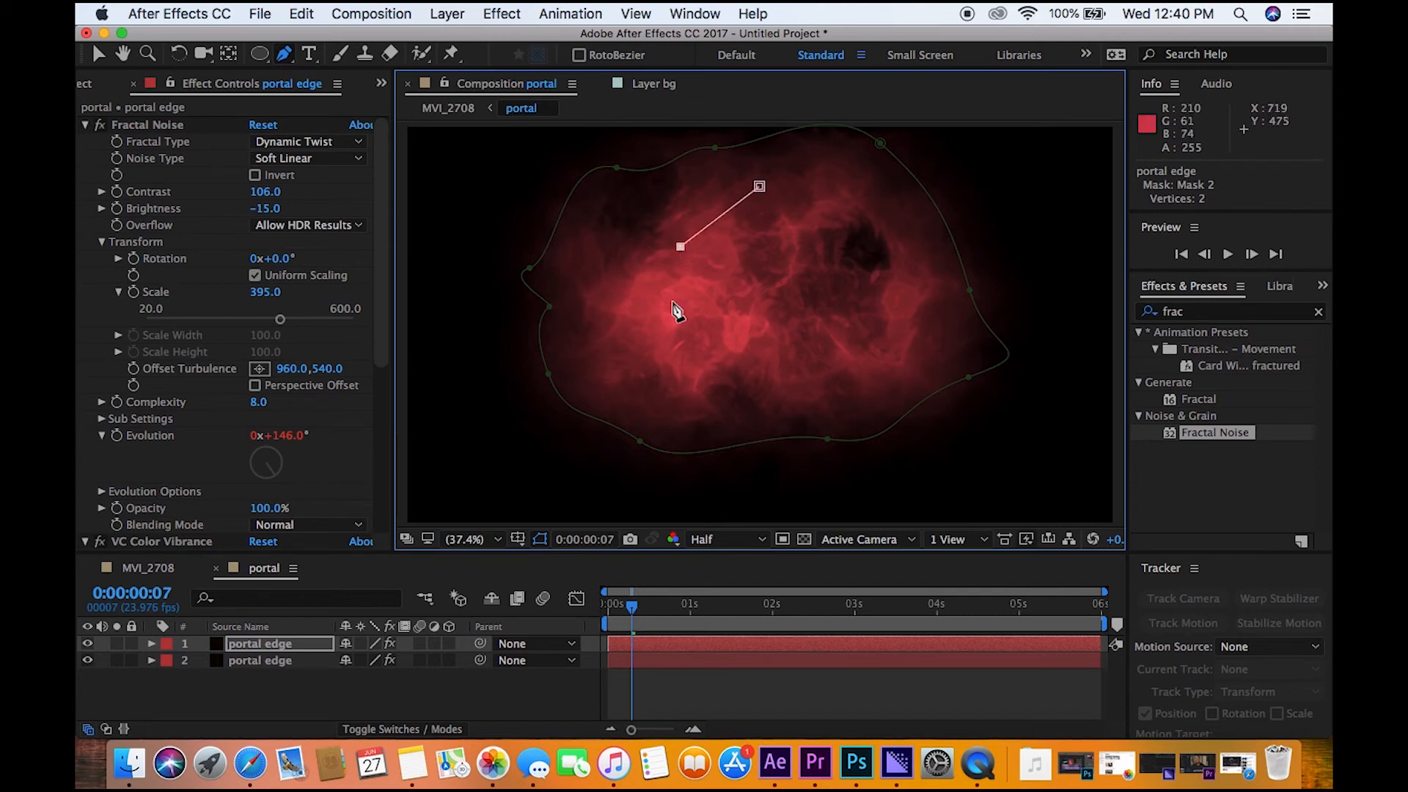
pyautogui.click(728, 272)
pyautogui.click(658, 328)
pyautogui.click(824, 385)
pyautogui.click(790, 335)
pyautogui.click(718, 312)
pyautogui.click(768, 260)
pyautogui.click(712, 245)
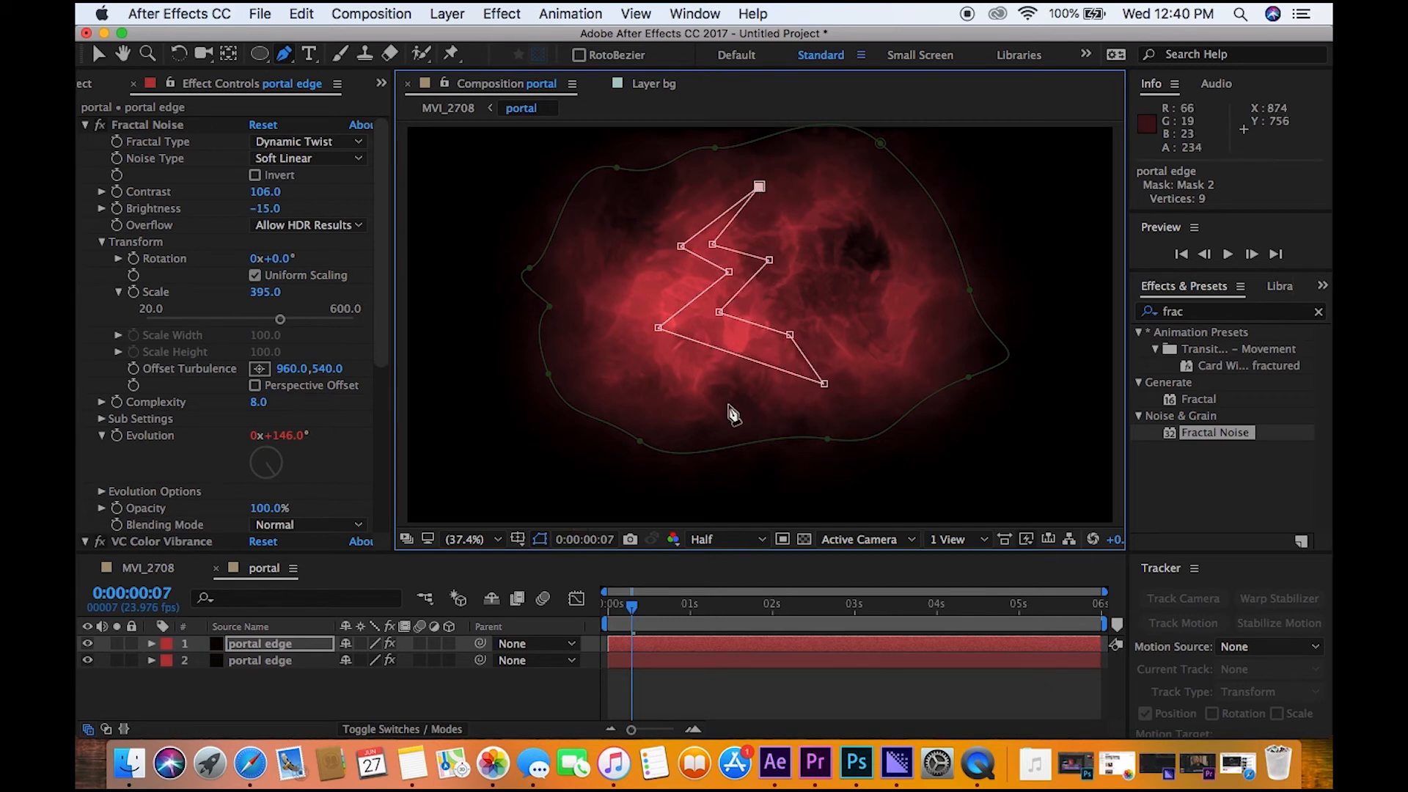
# Find the Color Correction Exposure effect and apply it to the upper portal edge layer
pyautogui.click(499, 13)
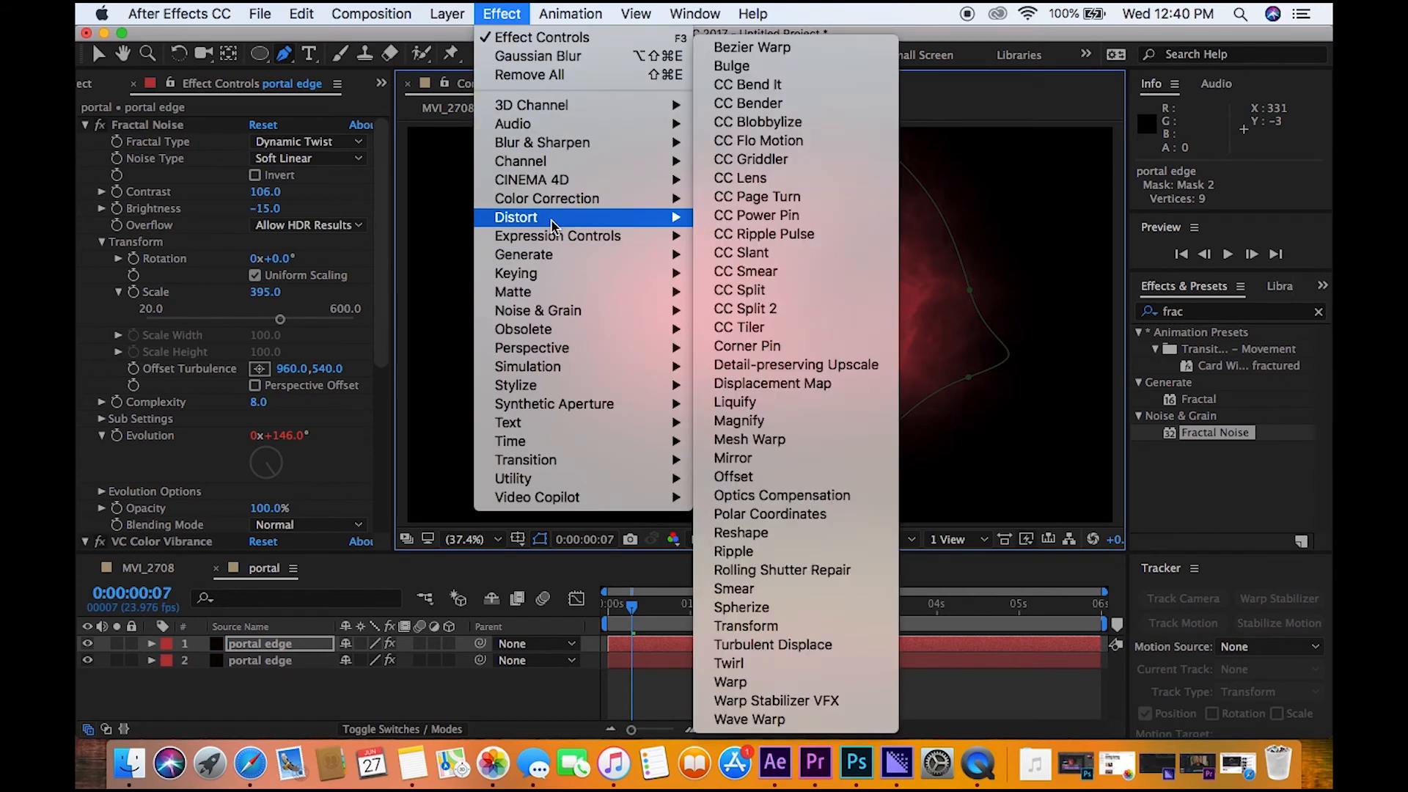
pyautogui.moveTo(540, 133)
pyautogui.click(1266, 315)
pyautogui.click(1234, 312)
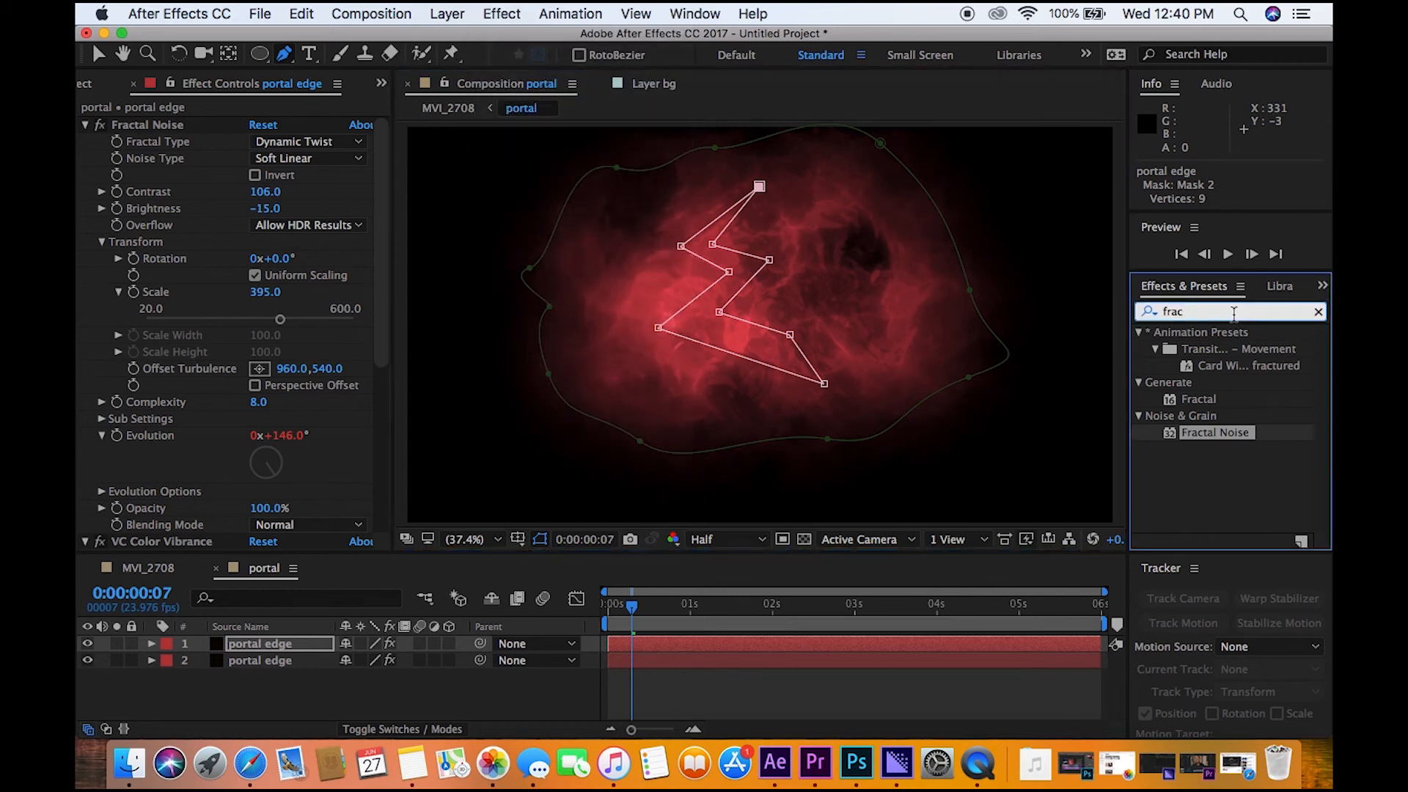
pyautogui.press('BackSpace')
pyautogui.press('BackSpace')
pyautogui.press('BackSpace')
pyautogui.press('BackSpace')
pyautogui.write('e')
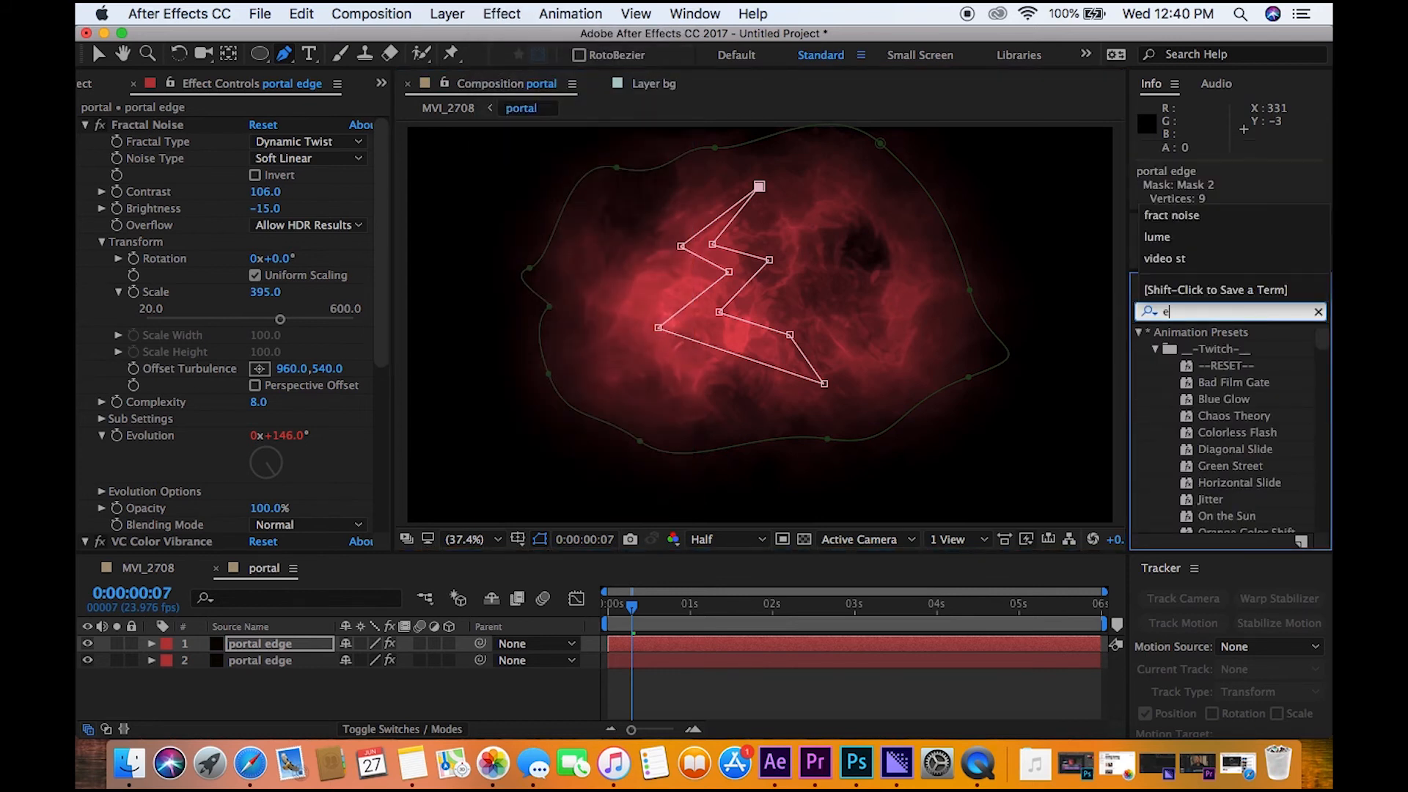
pyautogui.write('xpo')
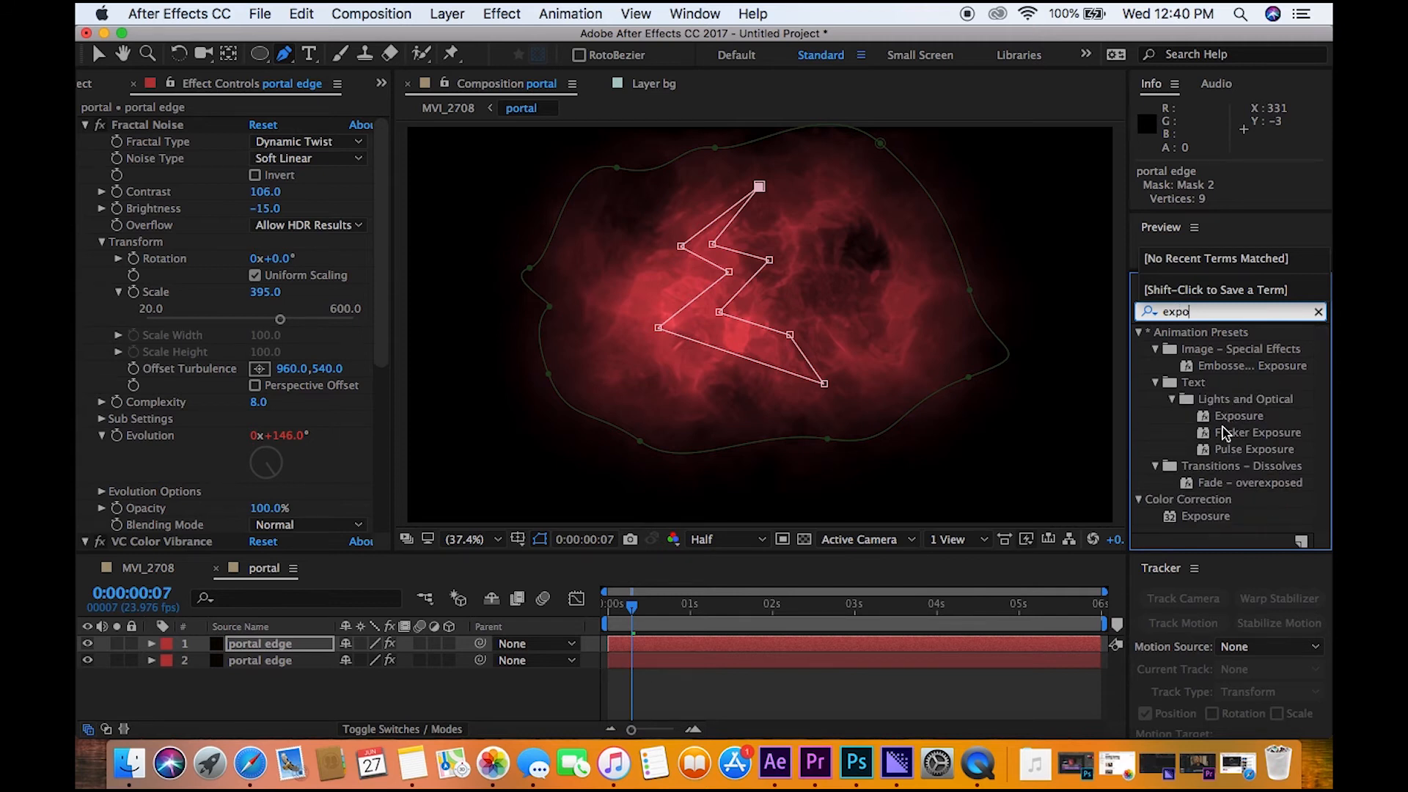
pyautogui.moveTo(1191, 519); pyautogui.dragTo(655, 646)
# Raise the upper portal edge layer's Master Exposure to 2.58
pyautogui.press('v')
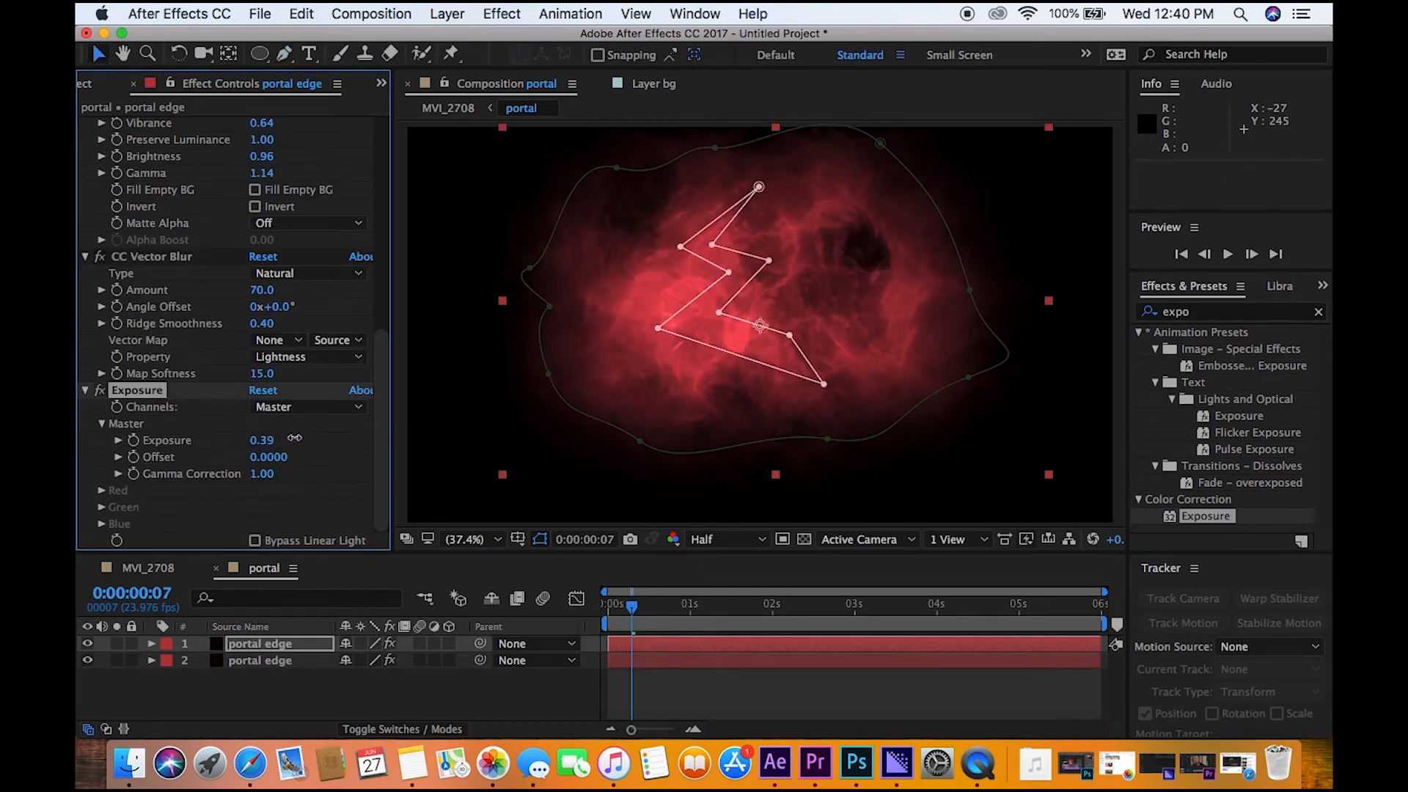
pyautogui.moveTo(318, 436); pyautogui.dragTo(387, 436)
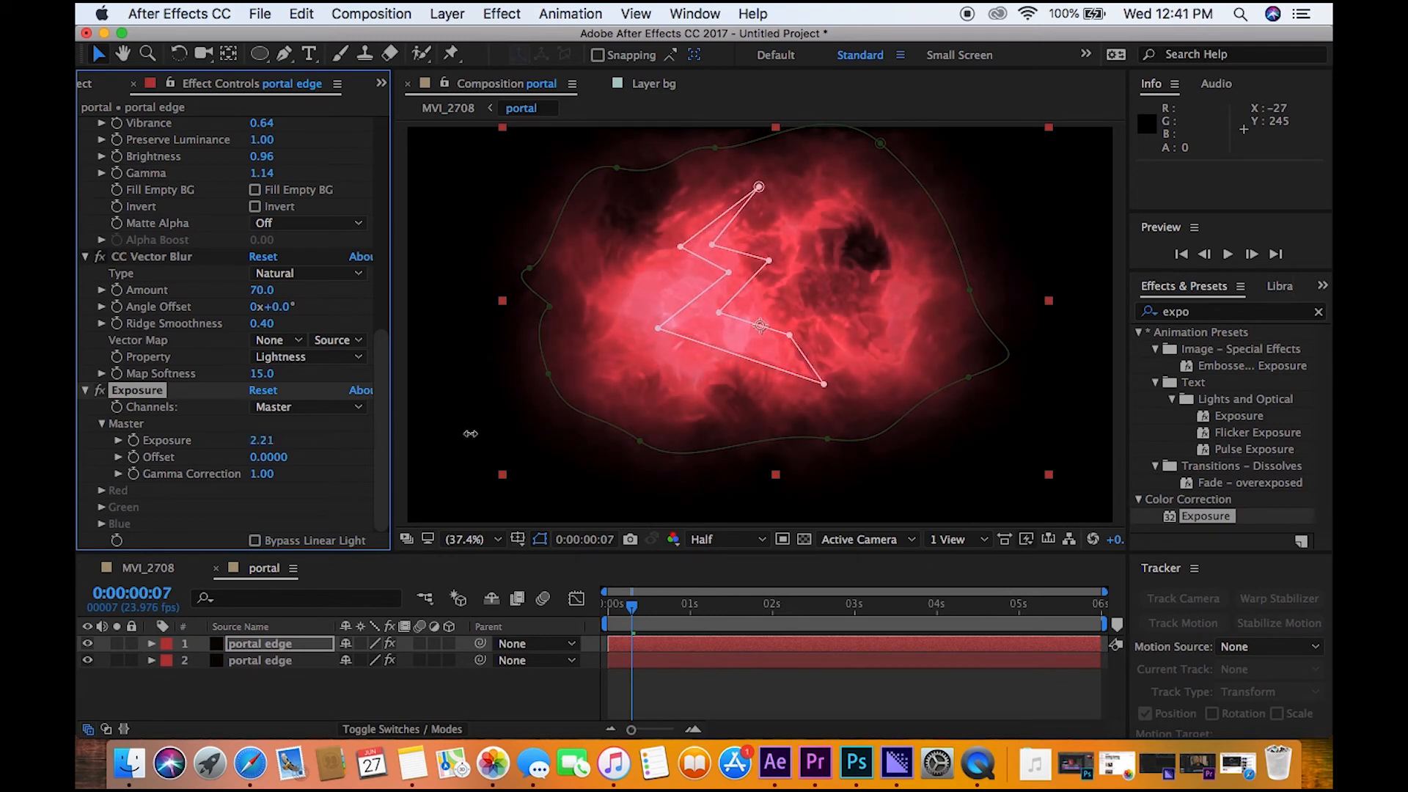
pyautogui.moveTo(470, 433); pyautogui.dragTo(500, 434)
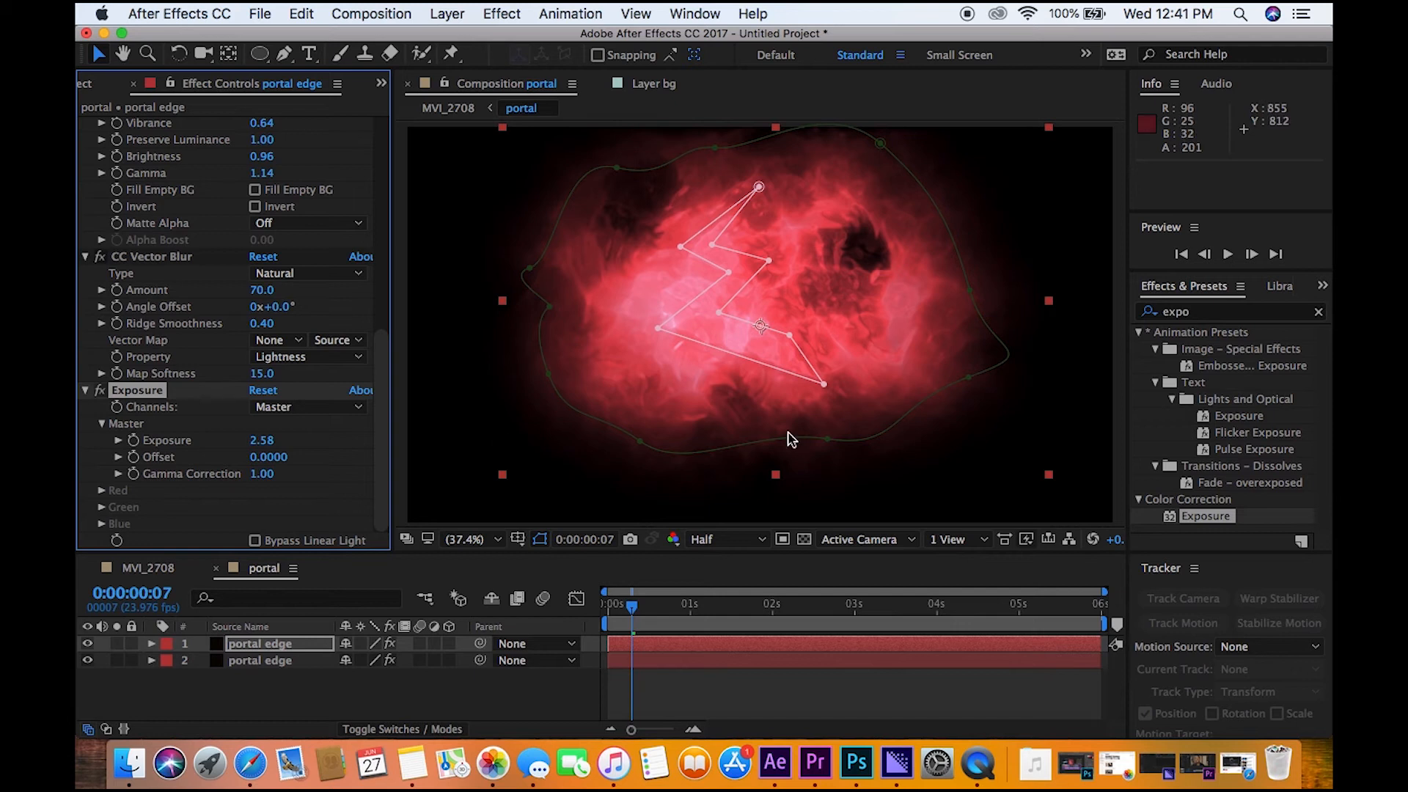
# Preview the brightened portal in the MVI_2708 composition from 0:00:01:21
pyautogui.click(150, 644)
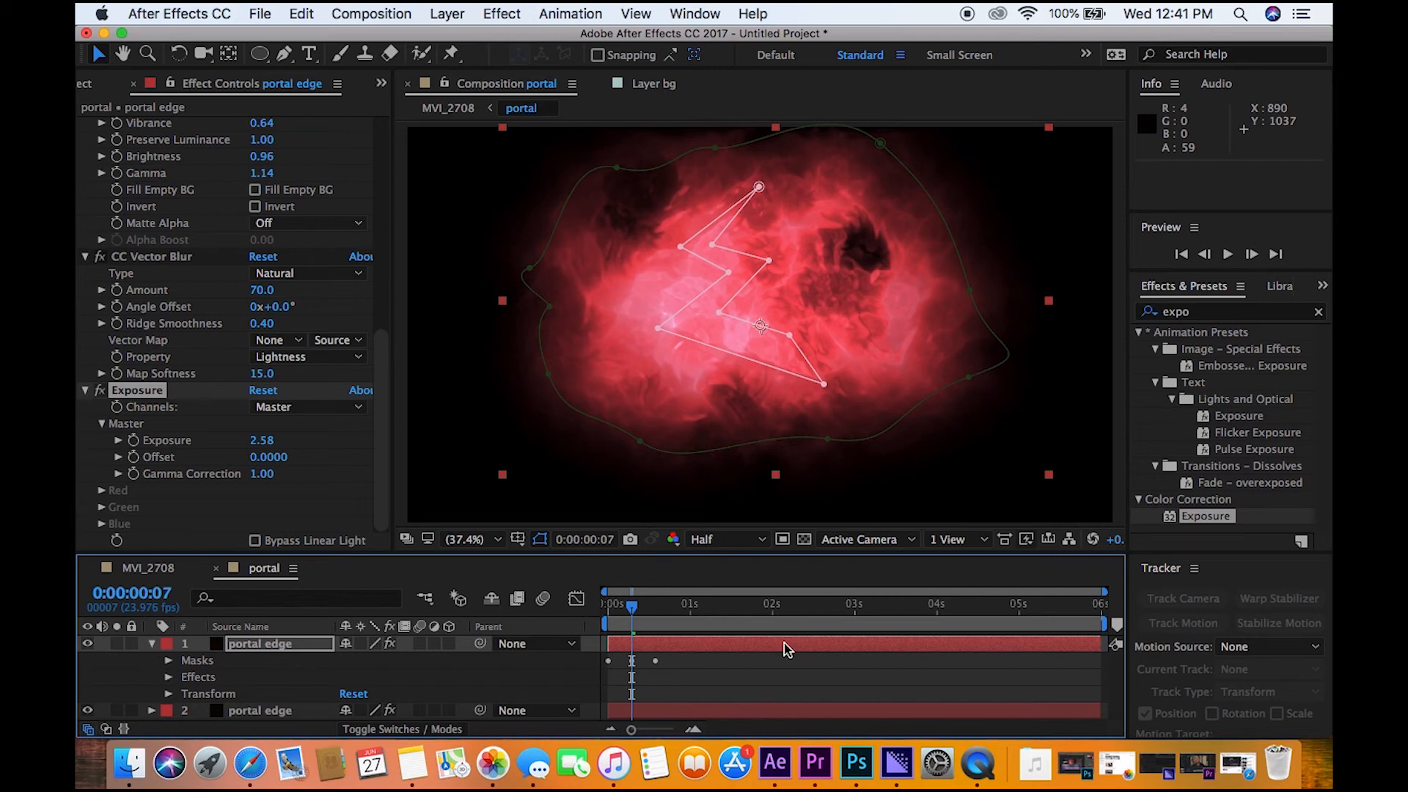
pyautogui.click(128, 569)
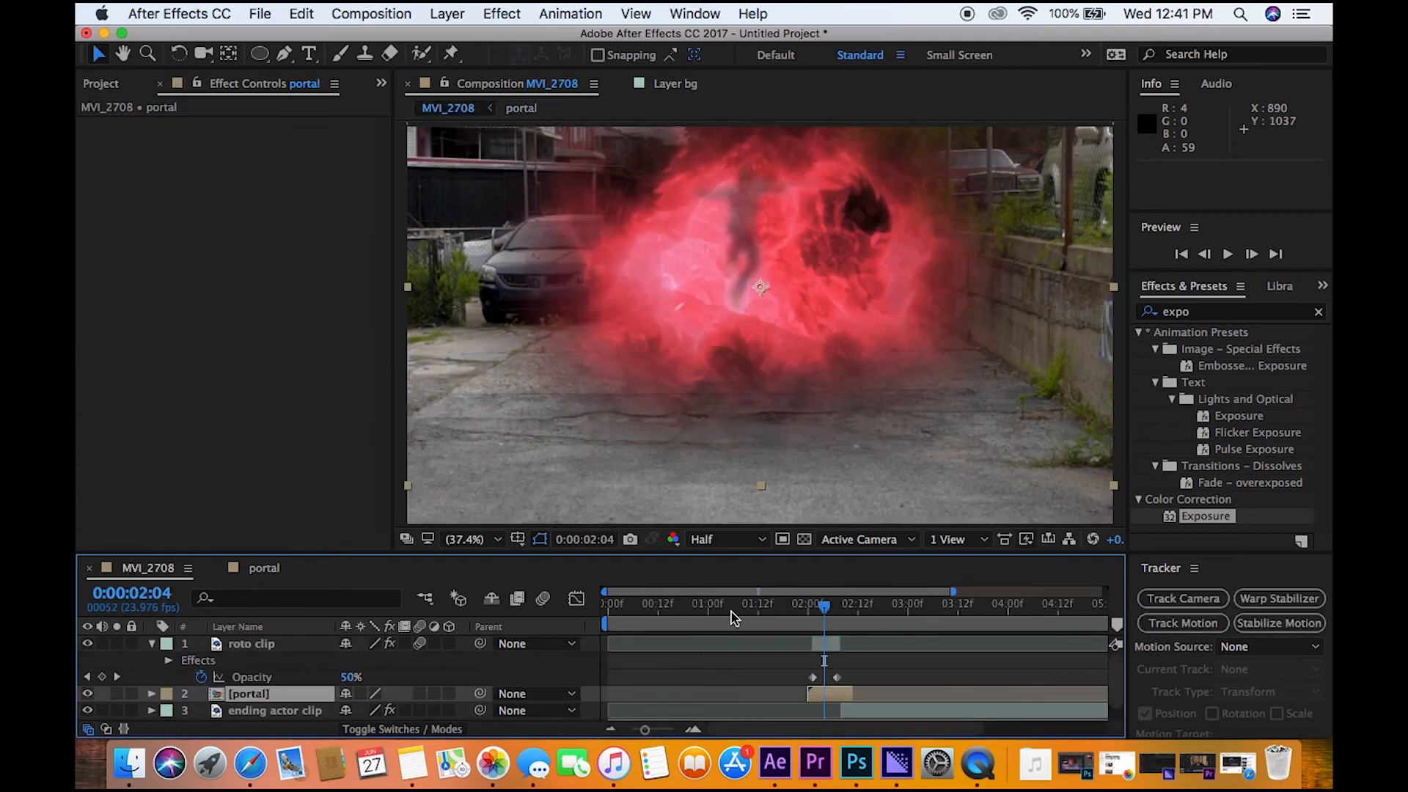
pyautogui.click(798, 628)
pyautogui.press('space')
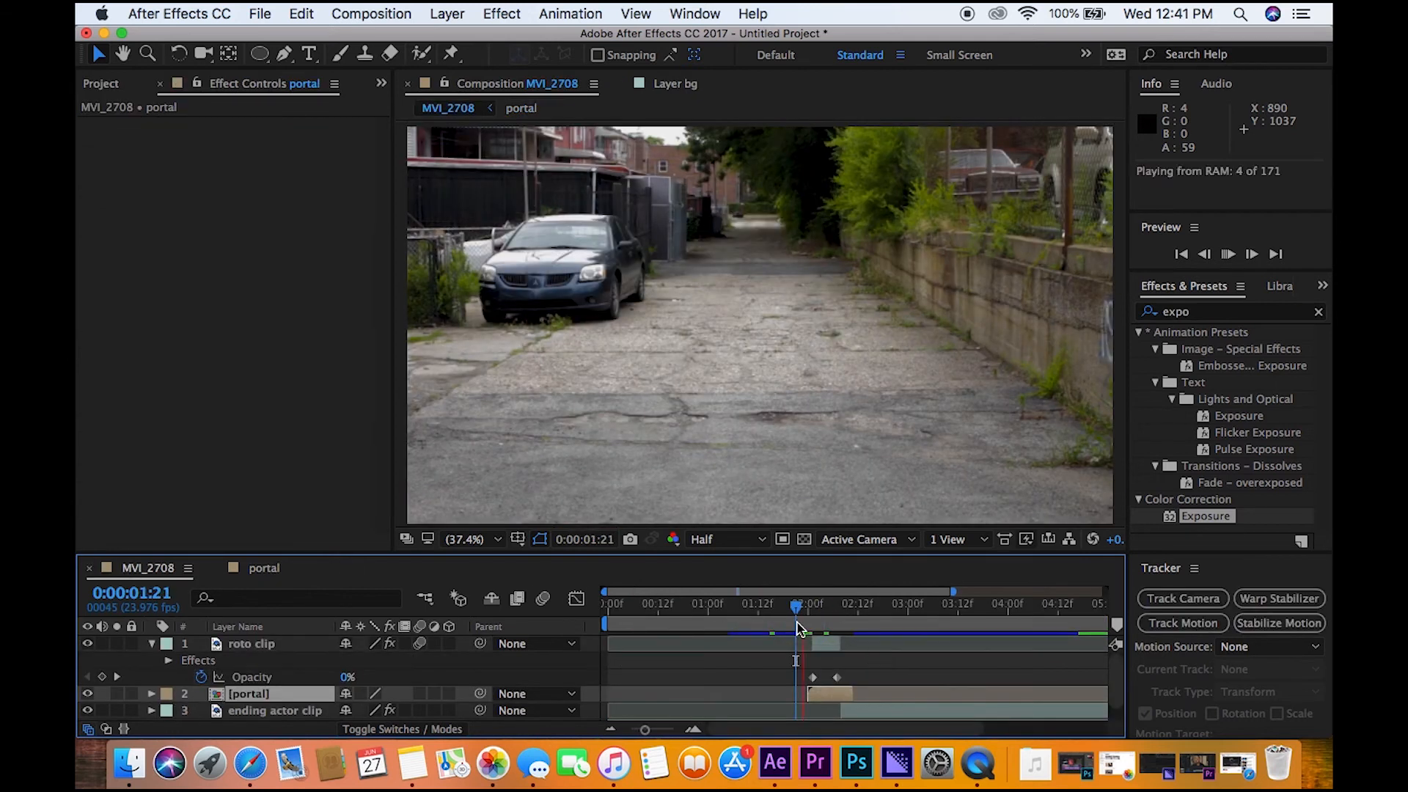
pyautogui.press('space')
# In the portal composition, start keyframing Mask 2's expansion on the upper portal edge layer at 0:00:00:07
pyautogui.click(244, 575)
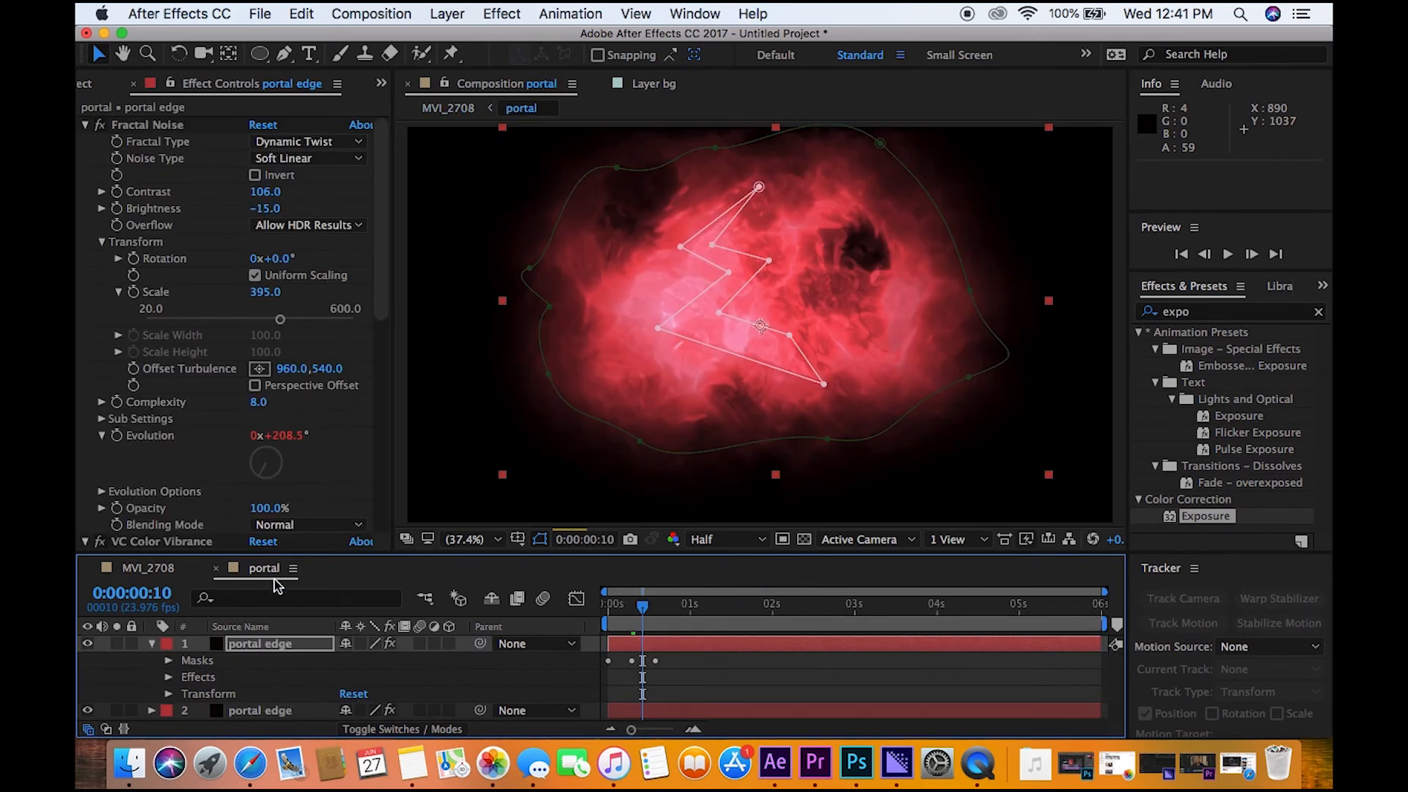
pyautogui.moveTo(642, 614); pyautogui.dragTo(633, 614)
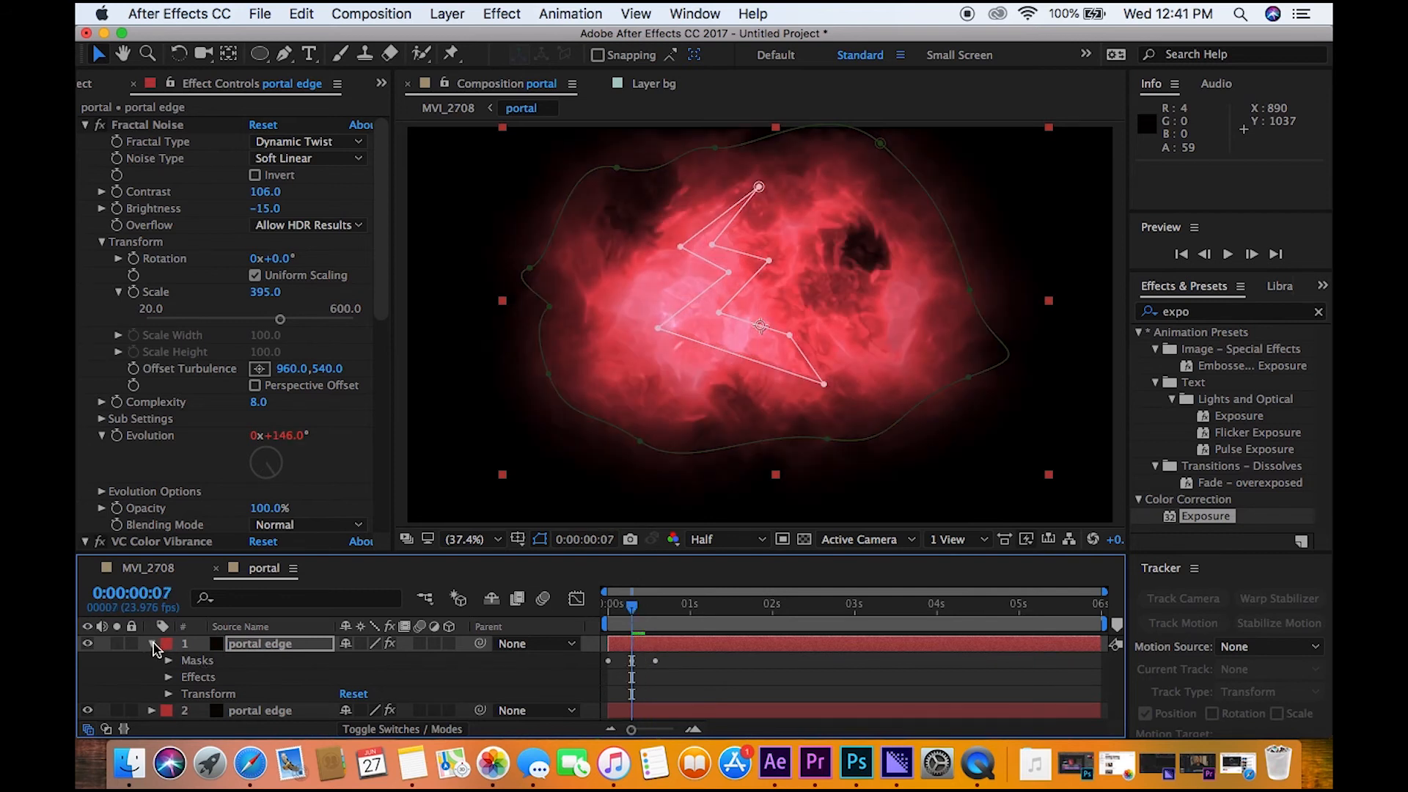
pyautogui.press('m')
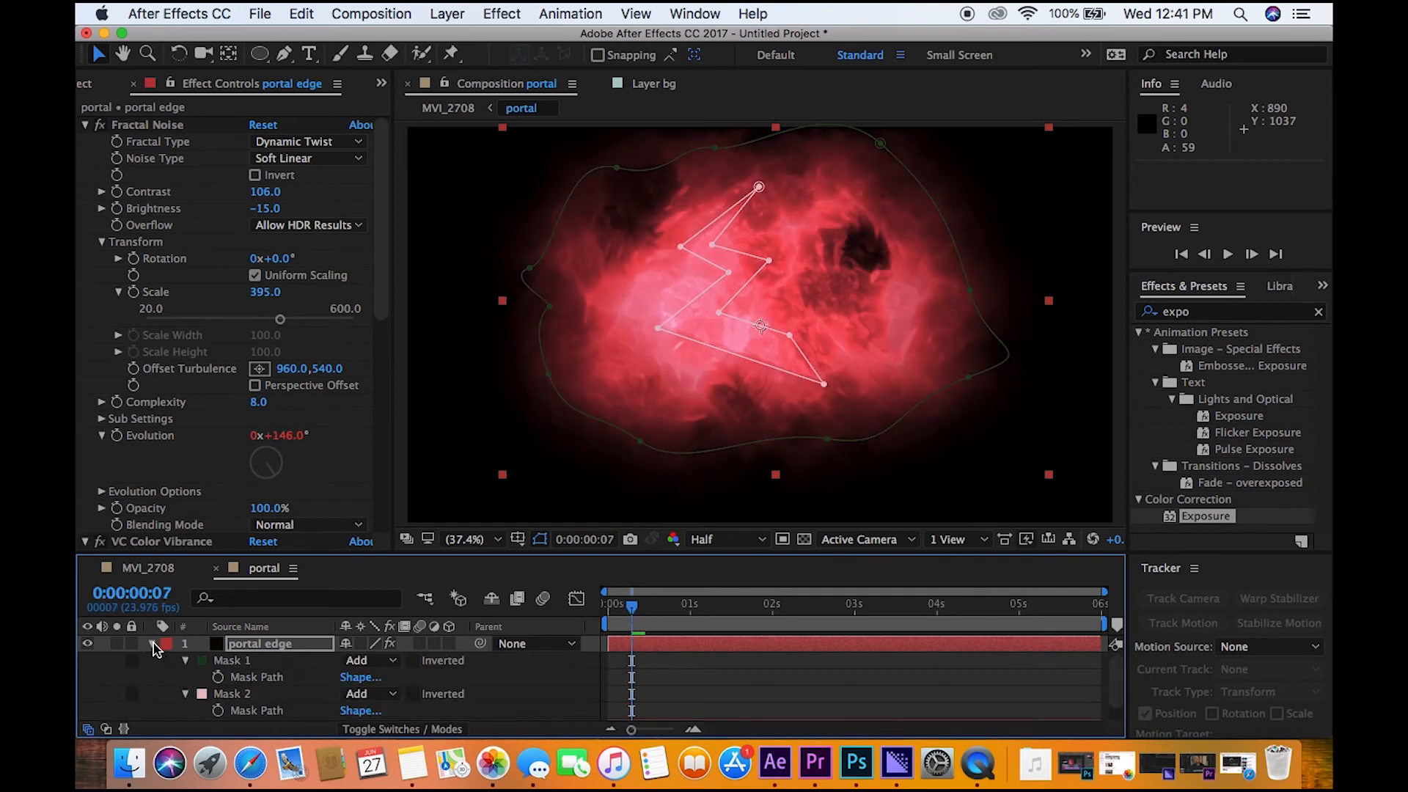
pyautogui.click(185, 694)
pyautogui.scroll(-2, 189, 701)
pyautogui.click(342, 717)
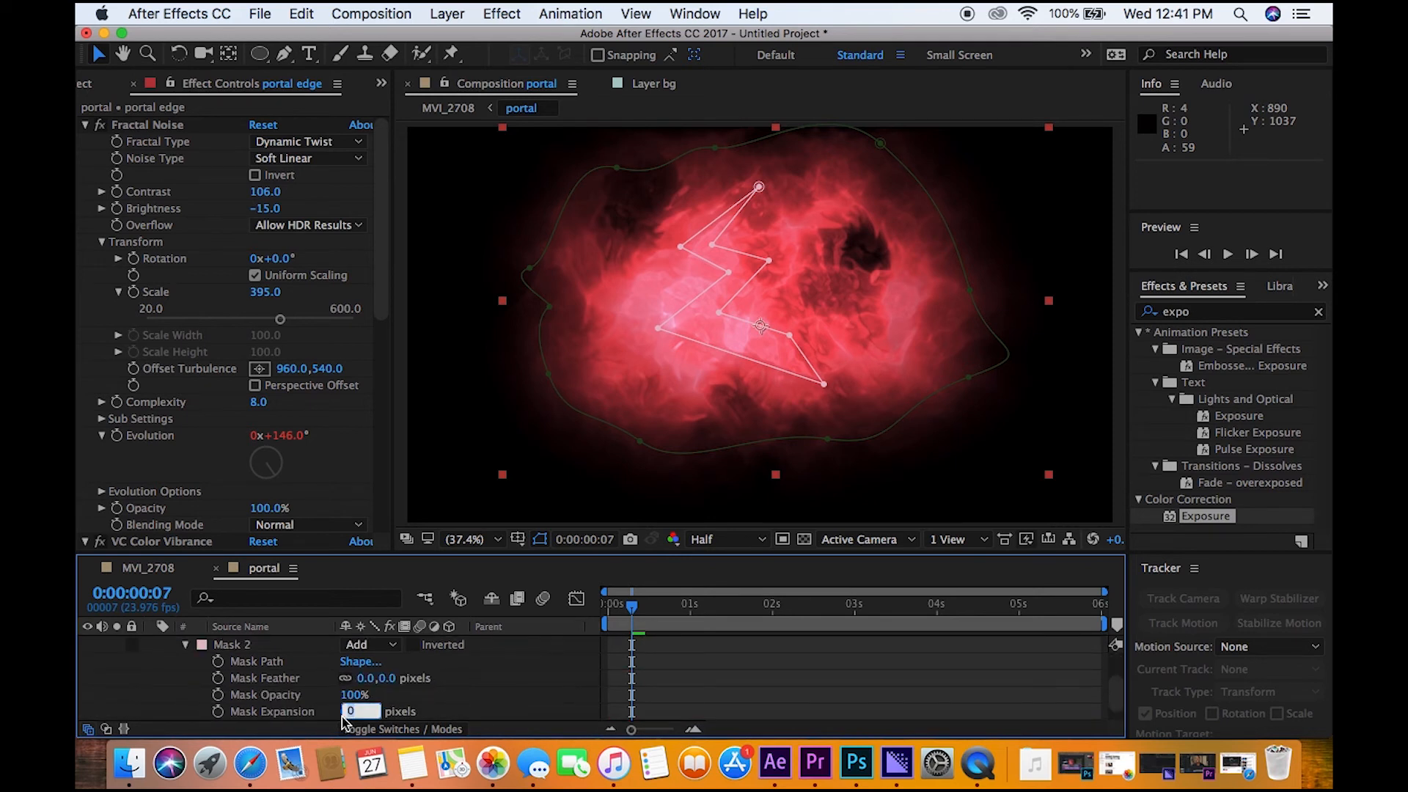
pyautogui.click(218, 710)
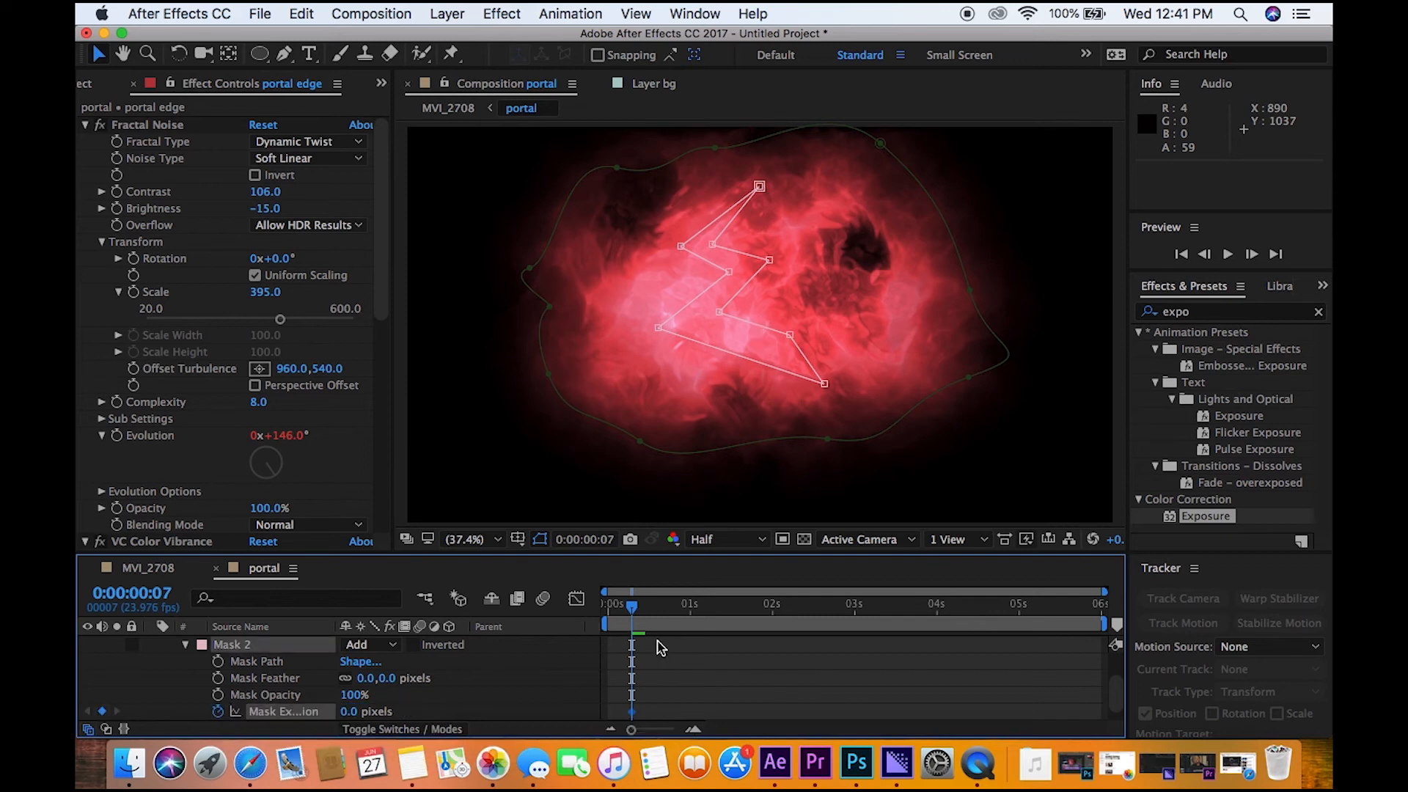
# At 0:00:00:14, set Mask 2's expansion to -350 pixels
pyautogui.moveTo(635, 615); pyautogui.dragTo(656, 610)
pyautogui.click(351, 715)
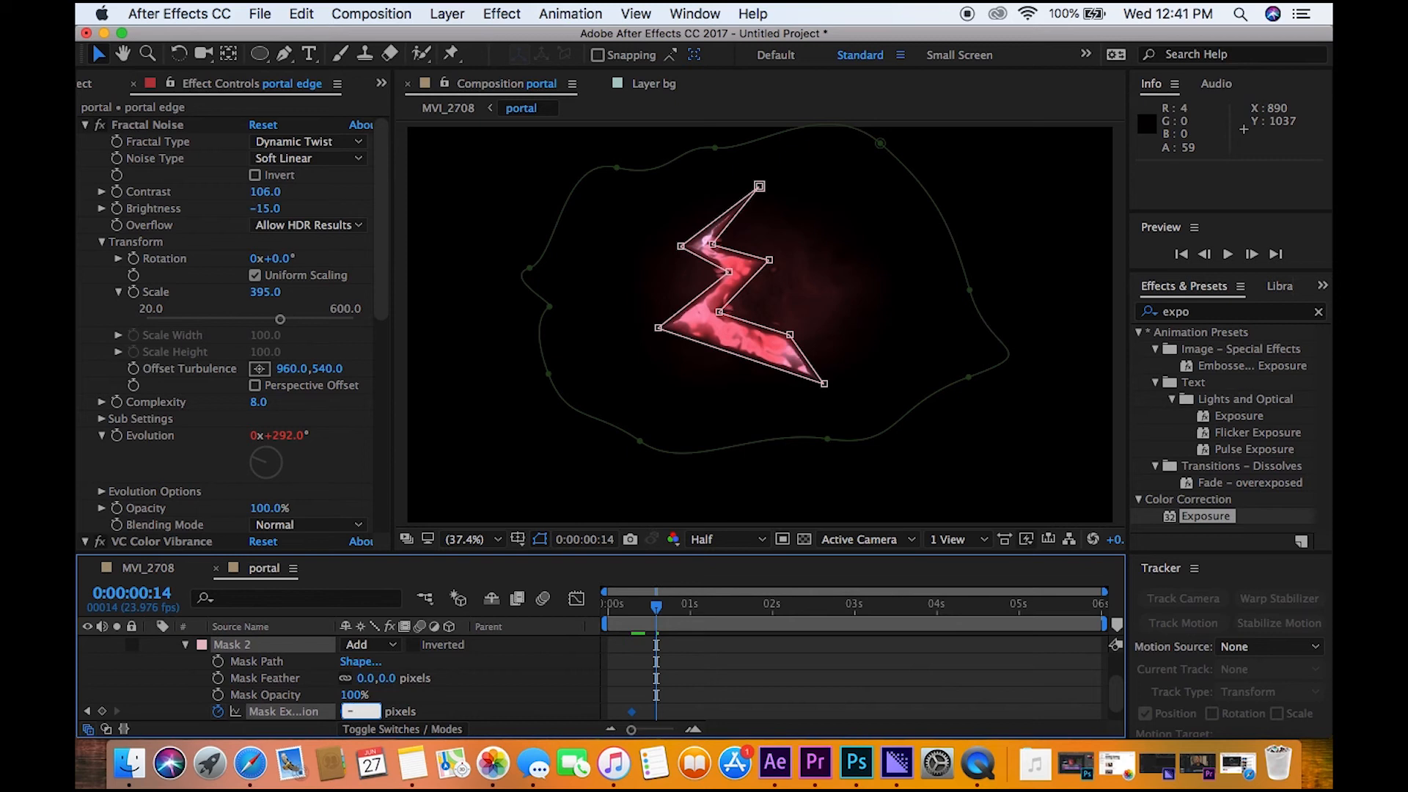
pyautogui.write('-350')
pyautogui.press('Return')
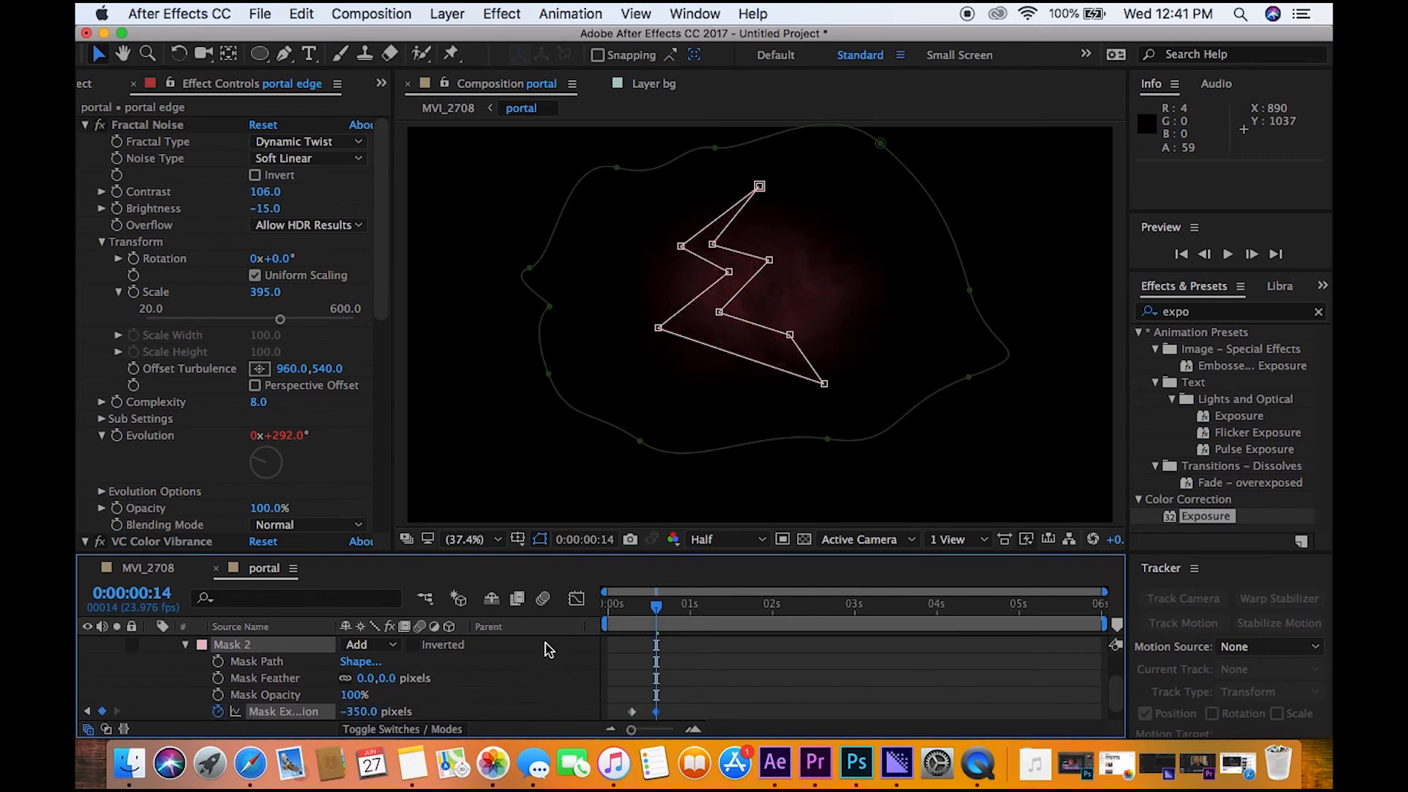
# At 0:00:00:00, set Mask 2's expansion to -350 pixels
pyautogui.click(614, 625)
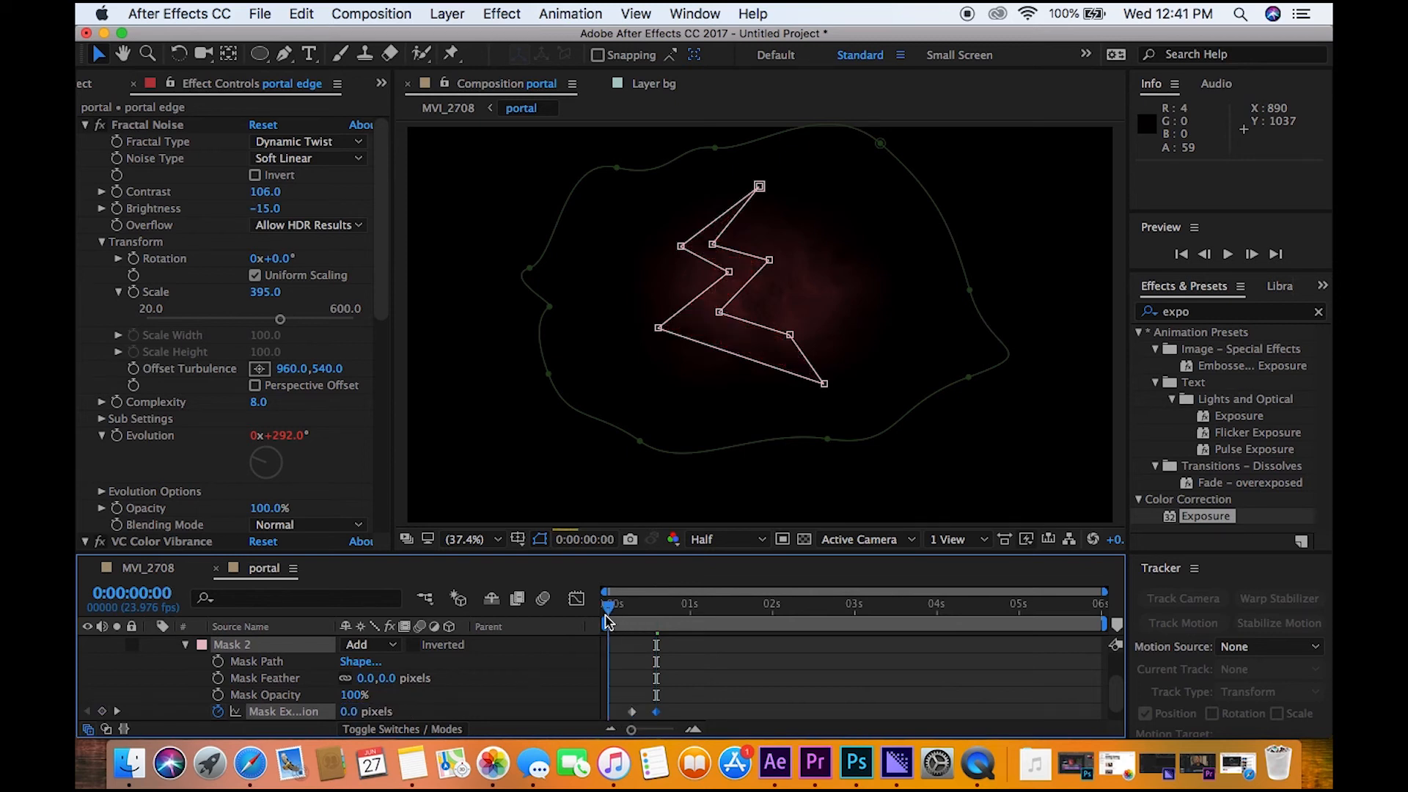
pyautogui.click(349, 712)
pyautogui.write('-')
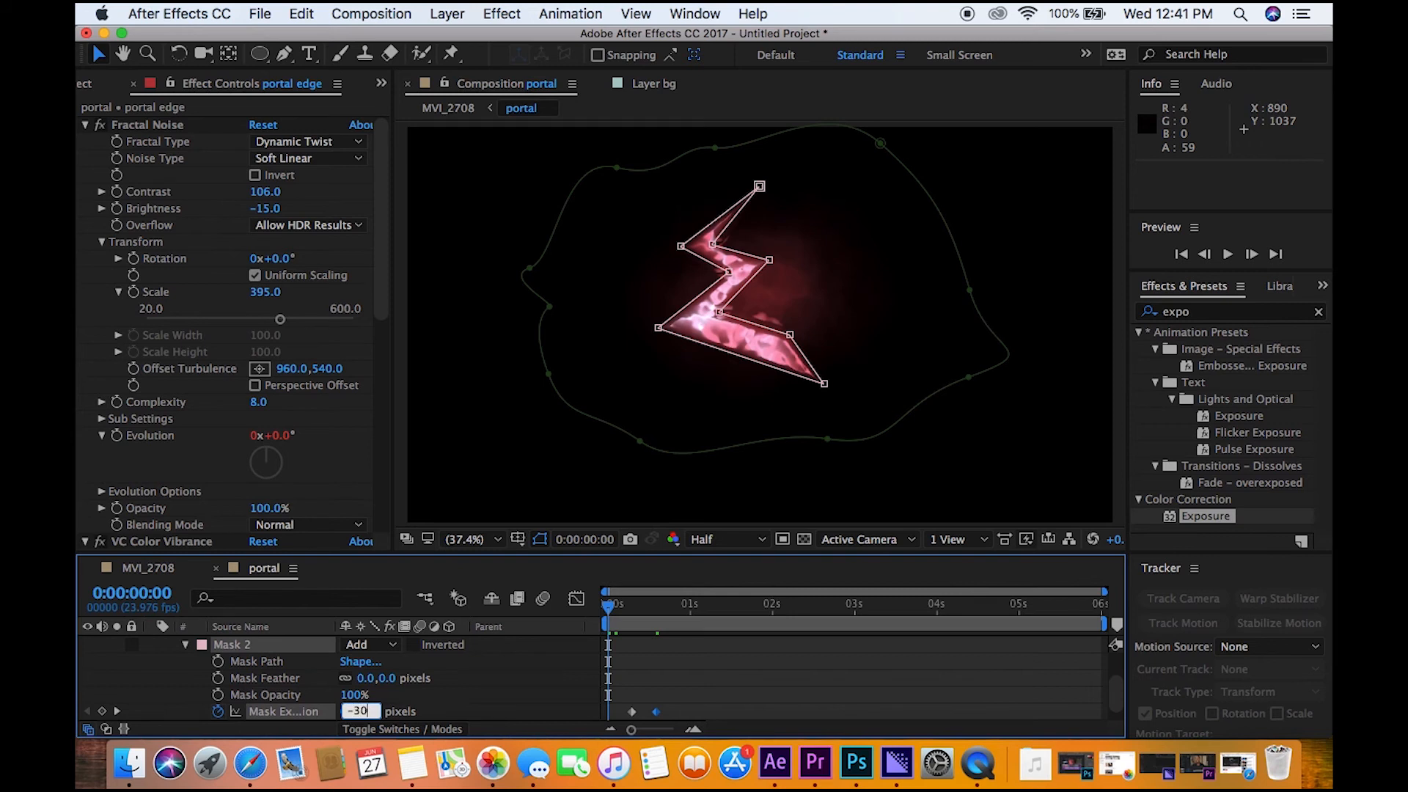
pyautogui.write('30')
pyautogui.press('Return')
pyautogui.click(354, 711)
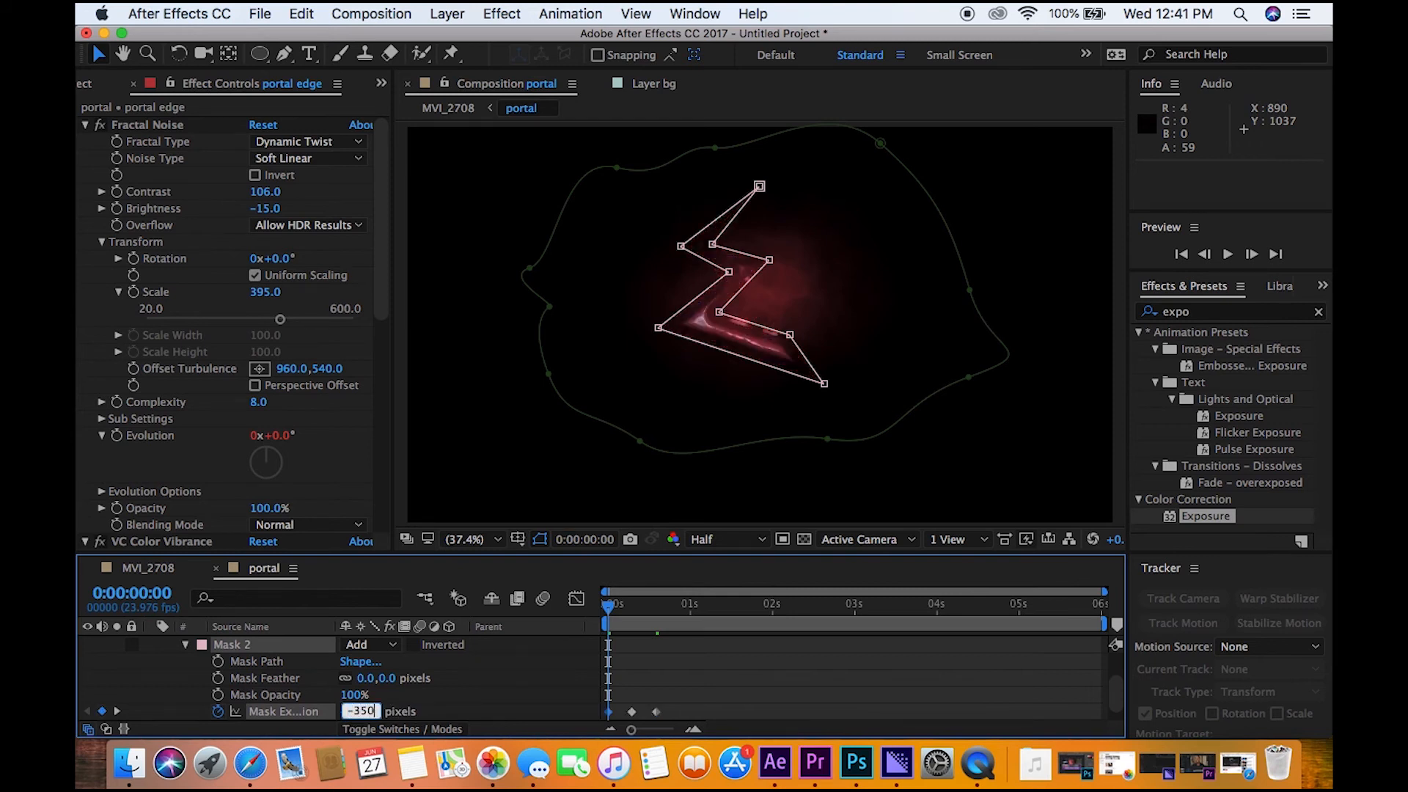
pyautogui.press('Return')
# Preview the mask animation in the portal composition and in the MVI_2708 composition from 0:00:01:21
pyautogui.press('space')
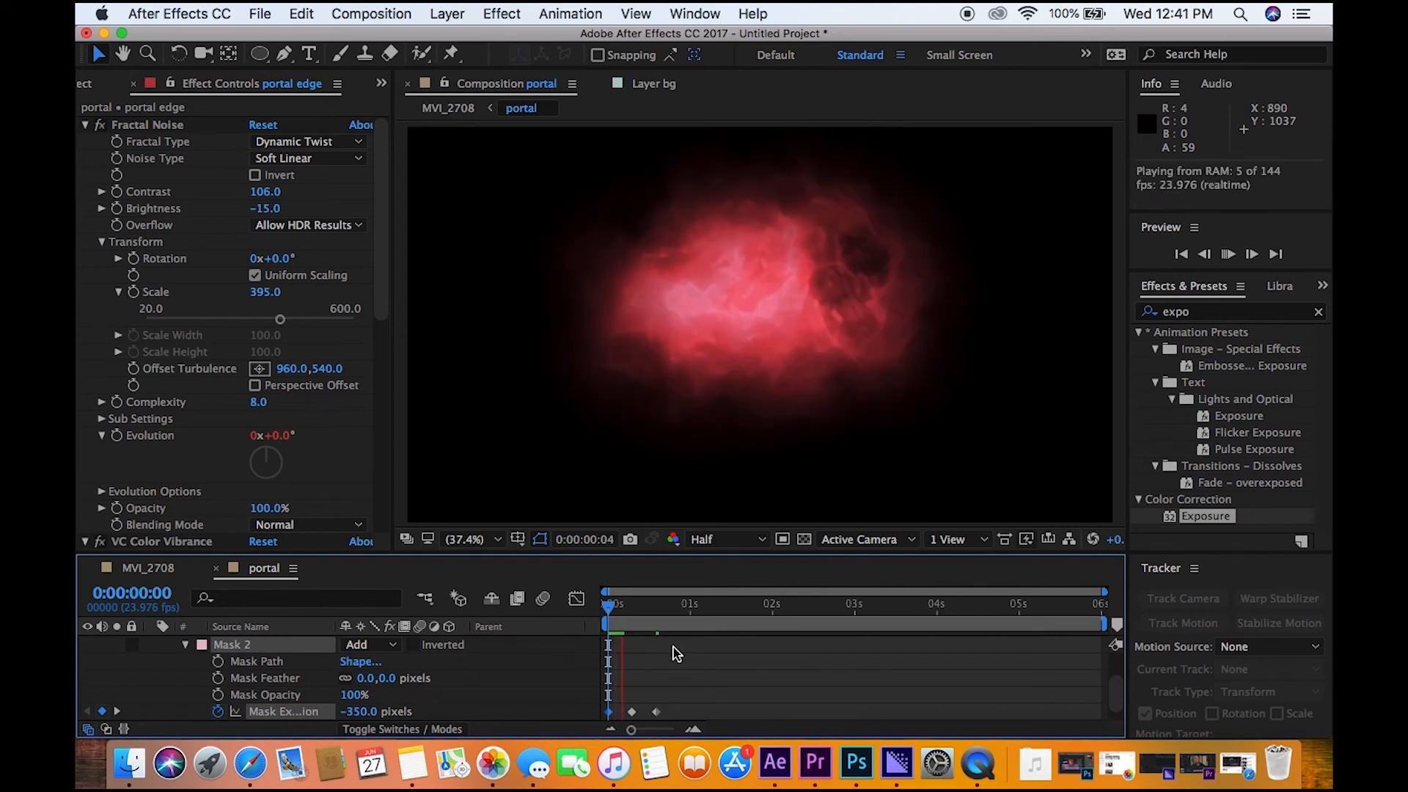
pyautogui.press('space')
pyautogui.click(146, 568)
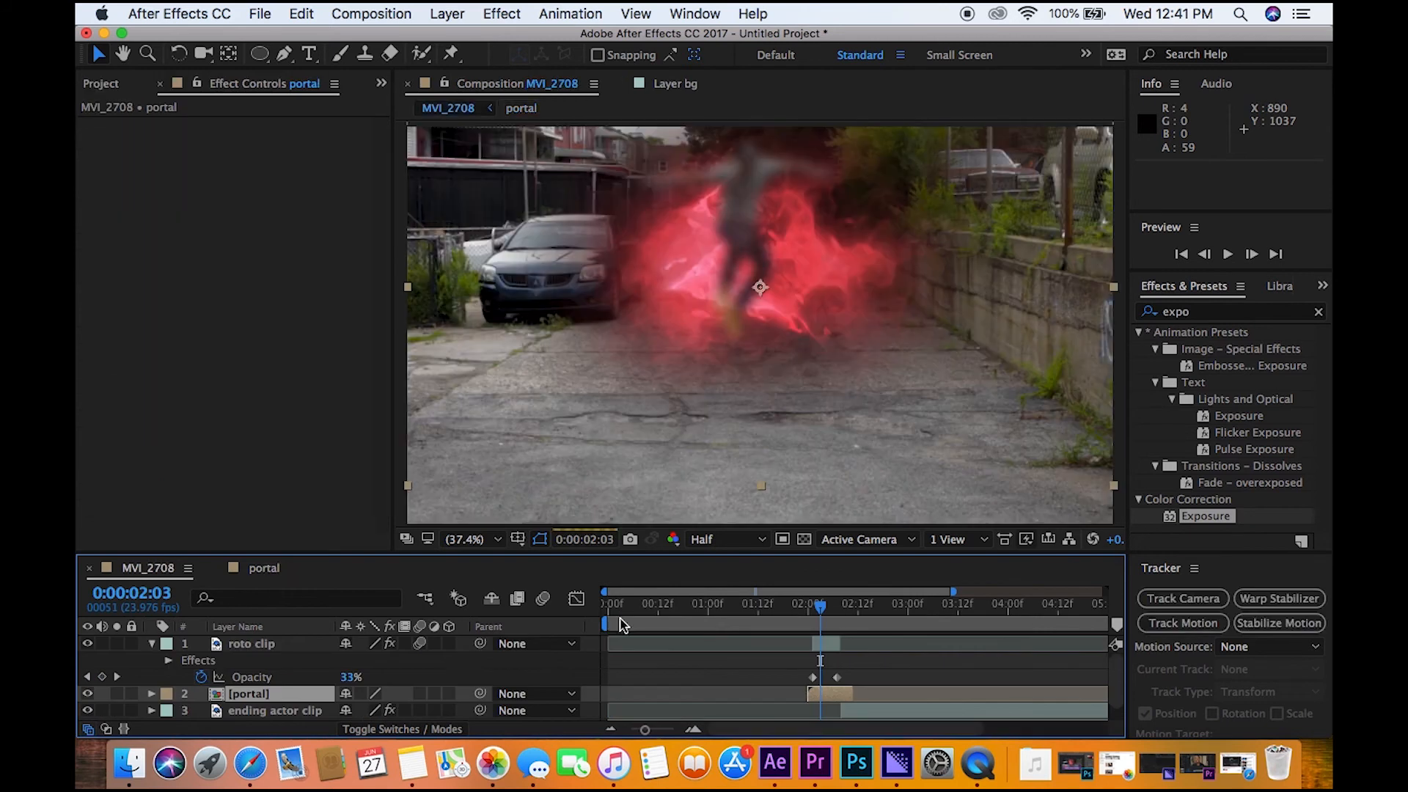
pyautogui.click(797, 606)
pyautogui.press('space')
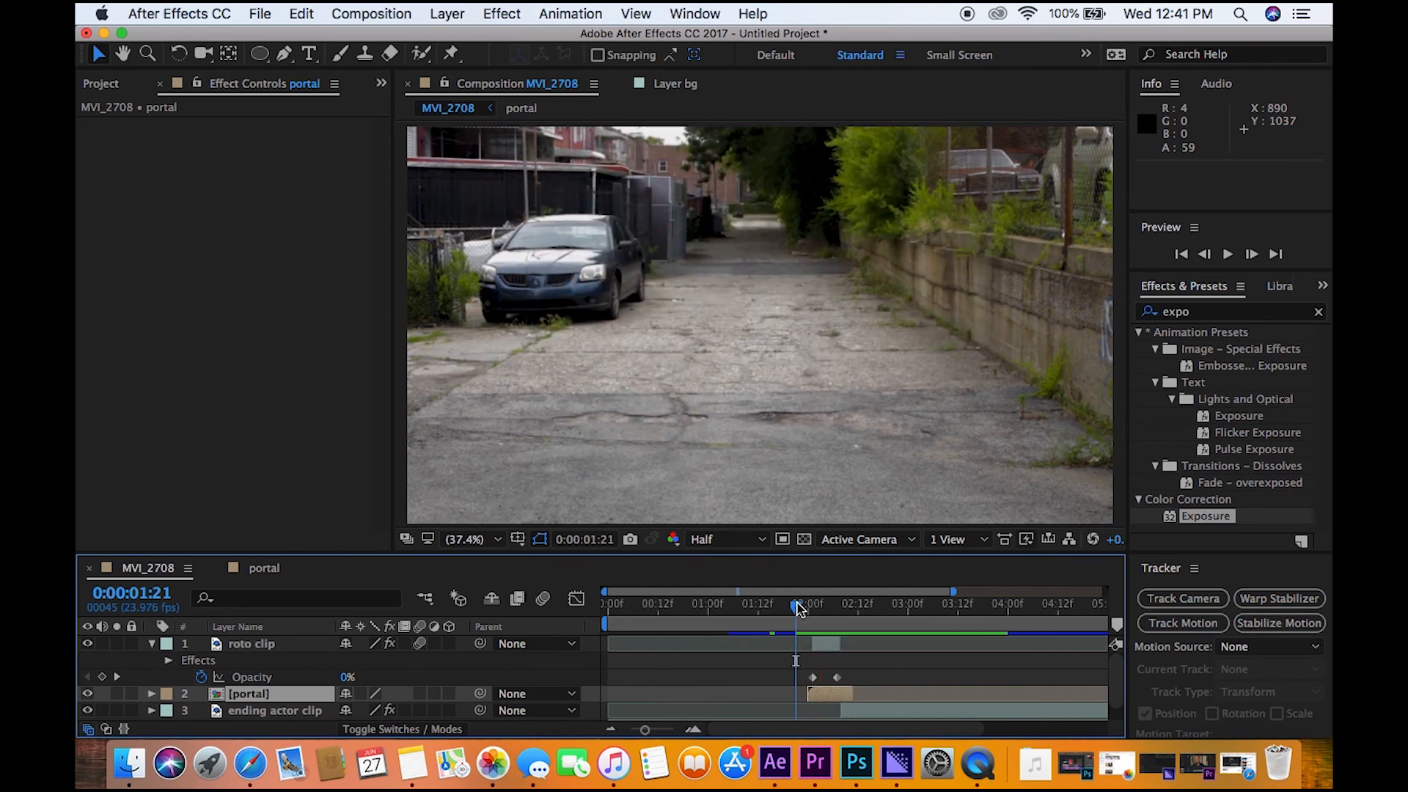
pyautogui.press('space')
pyautogui.press('space')
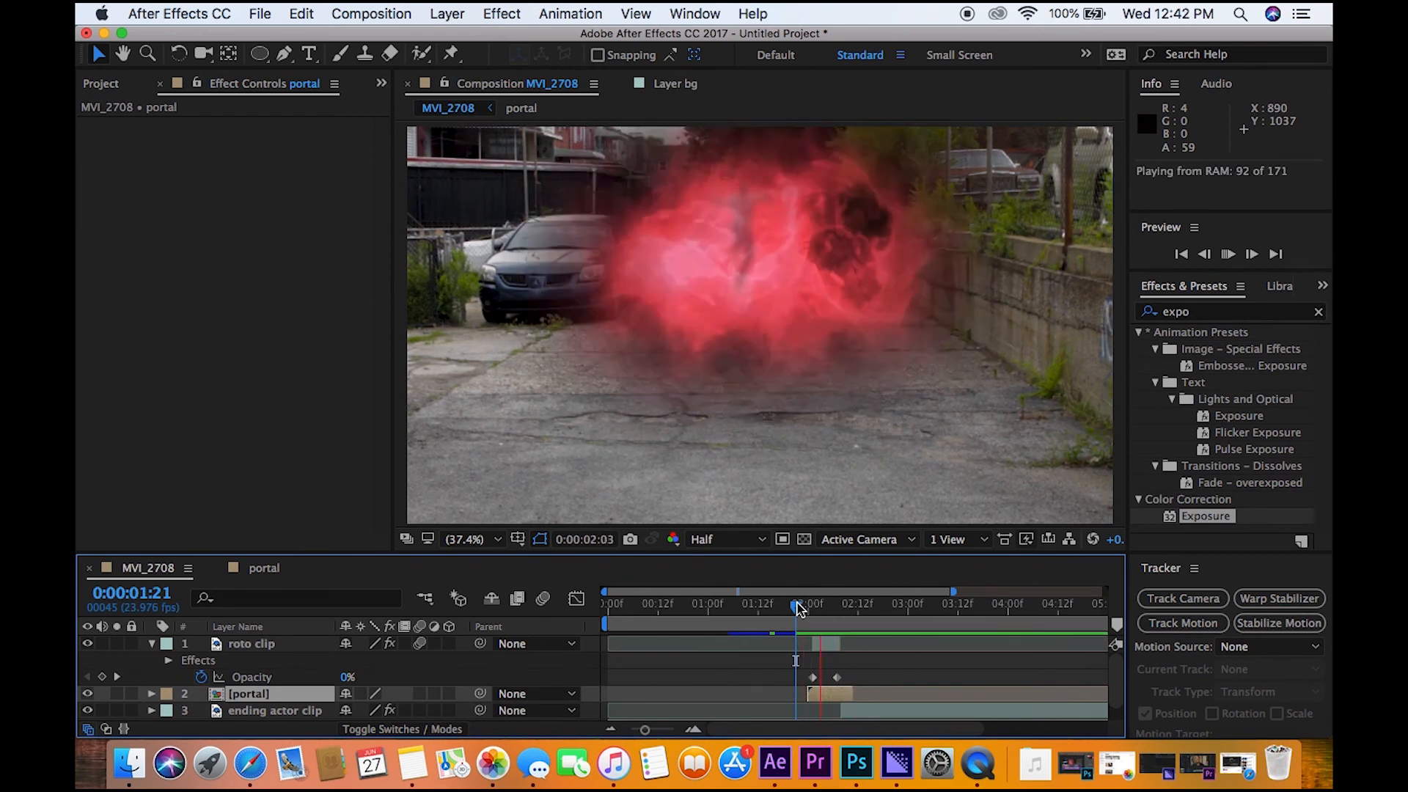
pyautogui.press('space')
pyautogui.press('space')
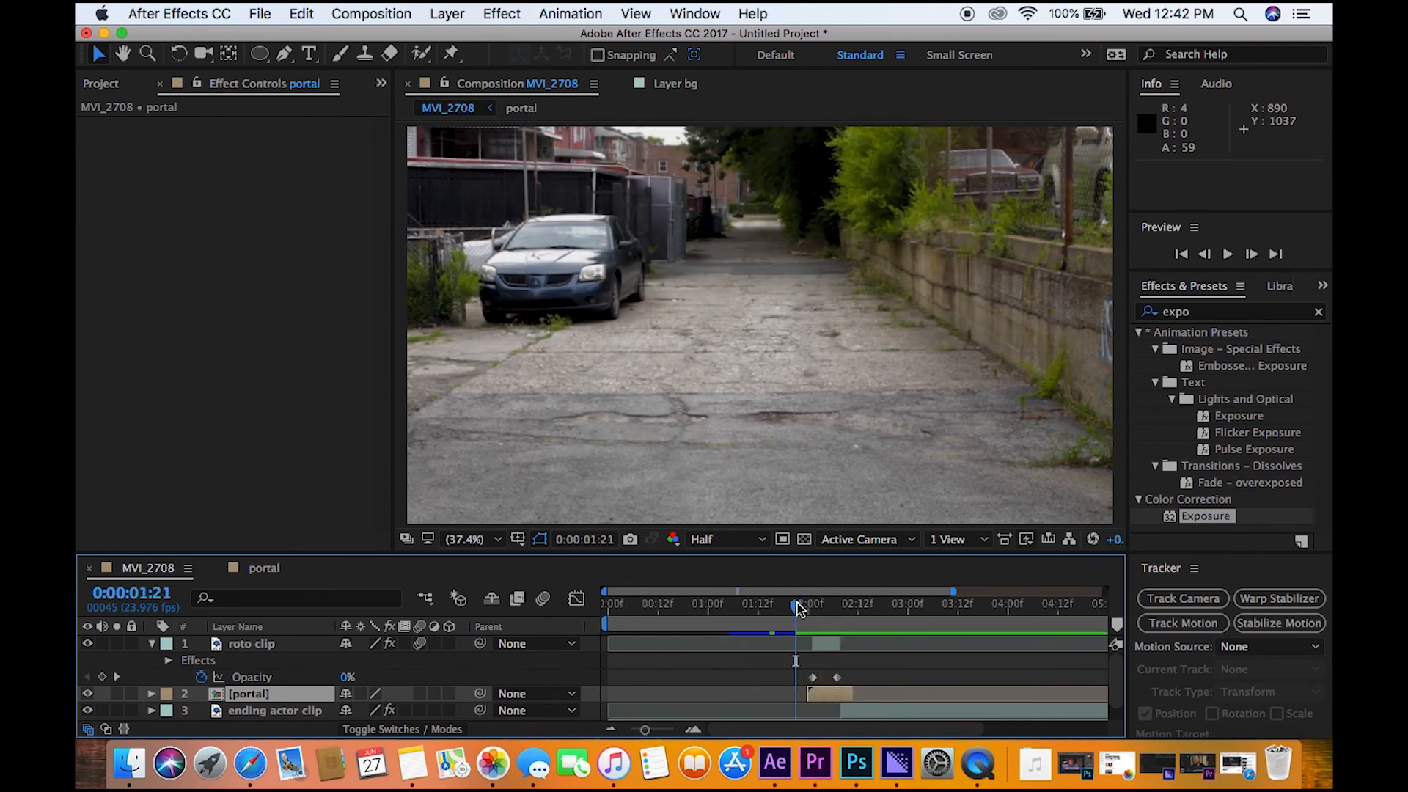
pyautogui.press('space')
# At 0:00:02:03, stretch the portal layer vertically to about 108% and move it down about 21 pixels to position 960.0, 456.4
pyautogui.moveTo(798, 609); pyautogui.dragTo(905, 606)
pyautogui.click(824, 700)
pyautogui.click(823, 624)
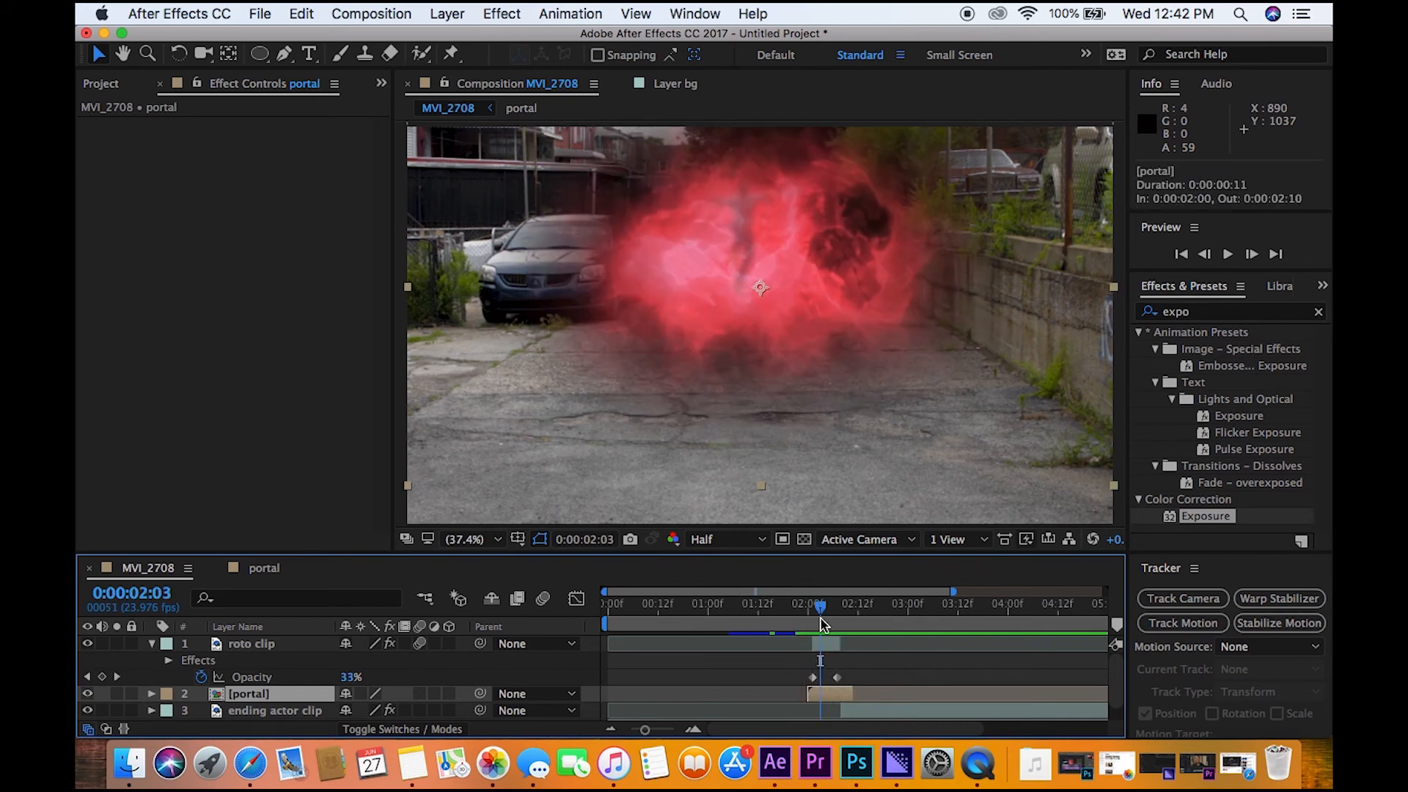
pyautogui.moveTo(761, 485); pyautogui.dragTo(765, 503)
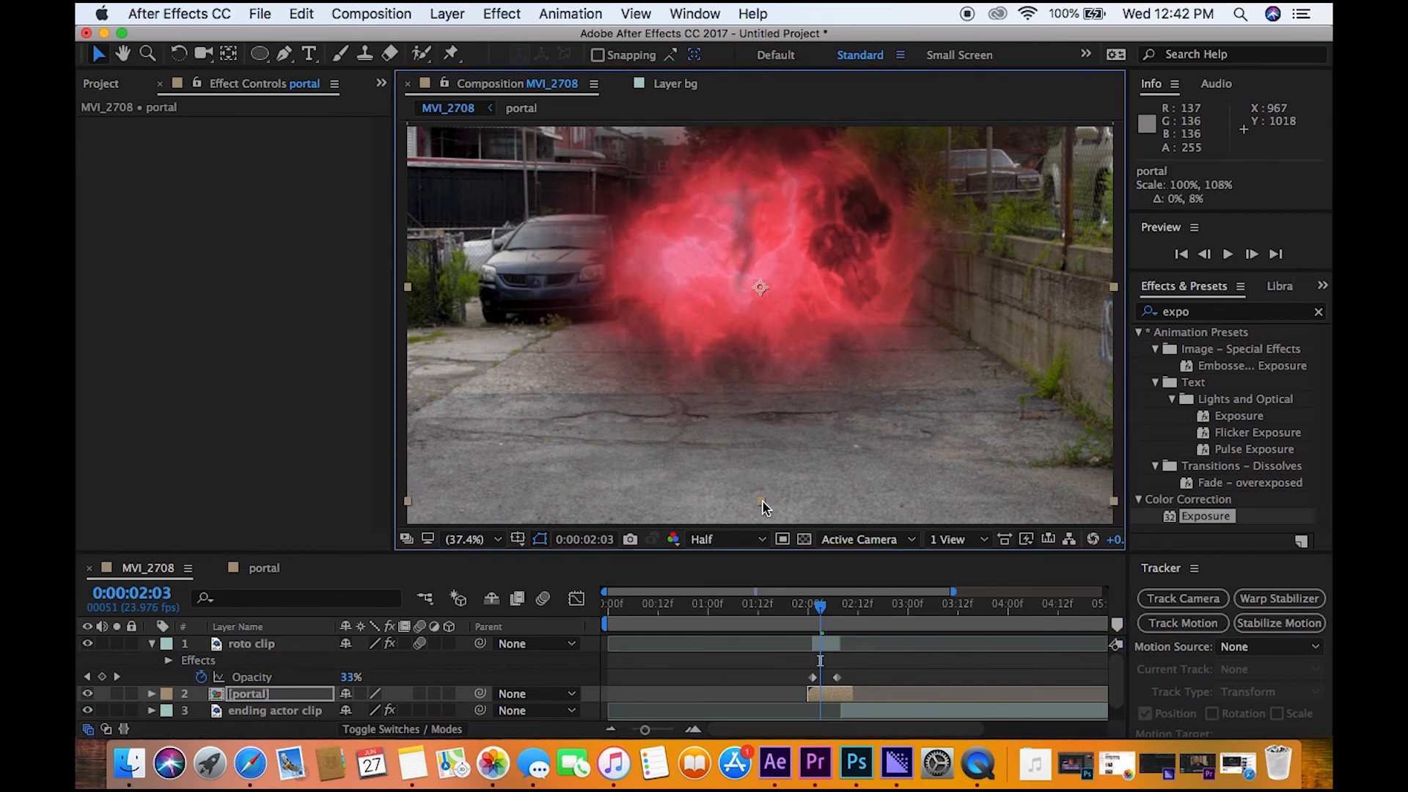
pyautogui.moveTo(807, 371); pyautogui.dragTo(806, 380)
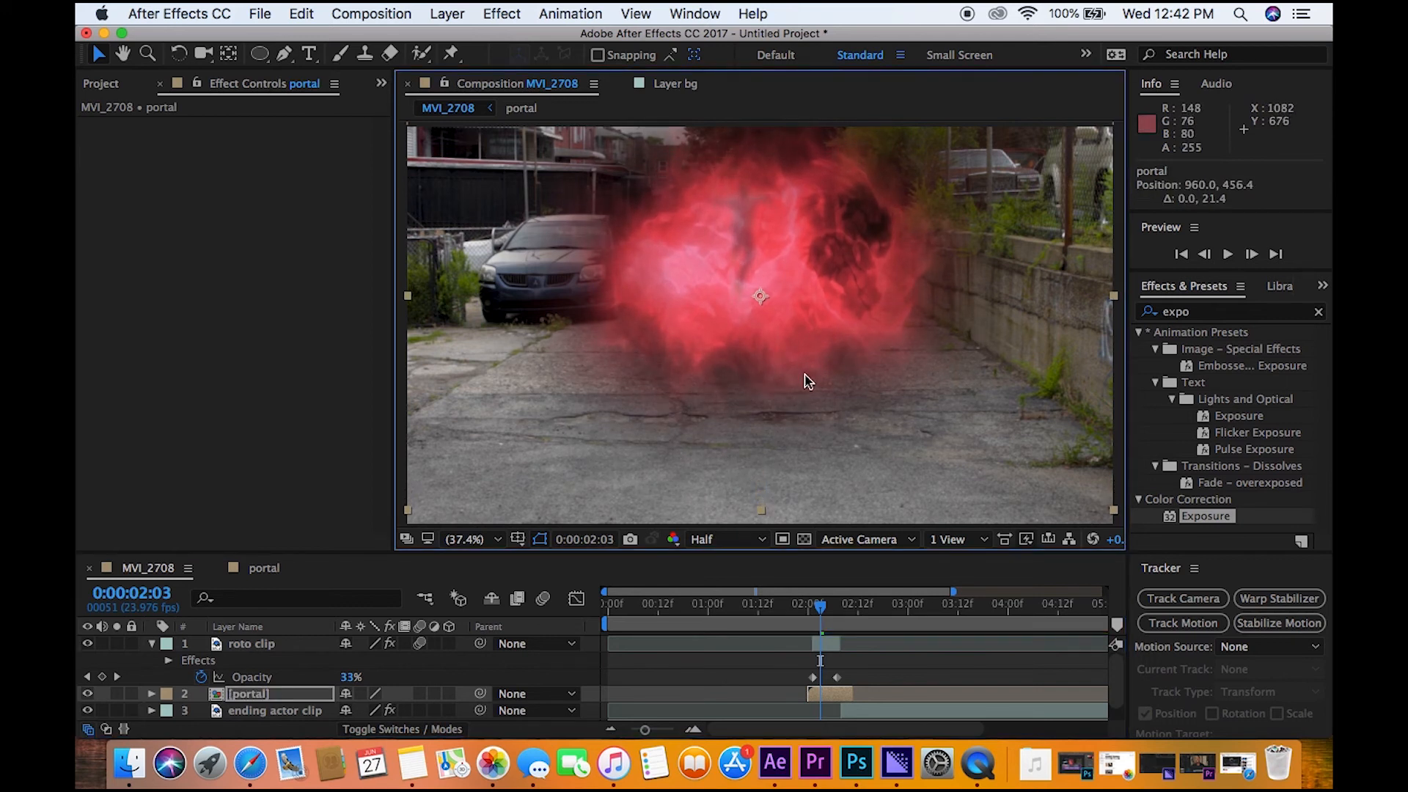
# Preview the repositioned portal from 0:00:01:22
pyautogui.click(799, 625)
pyautogui.press('space')
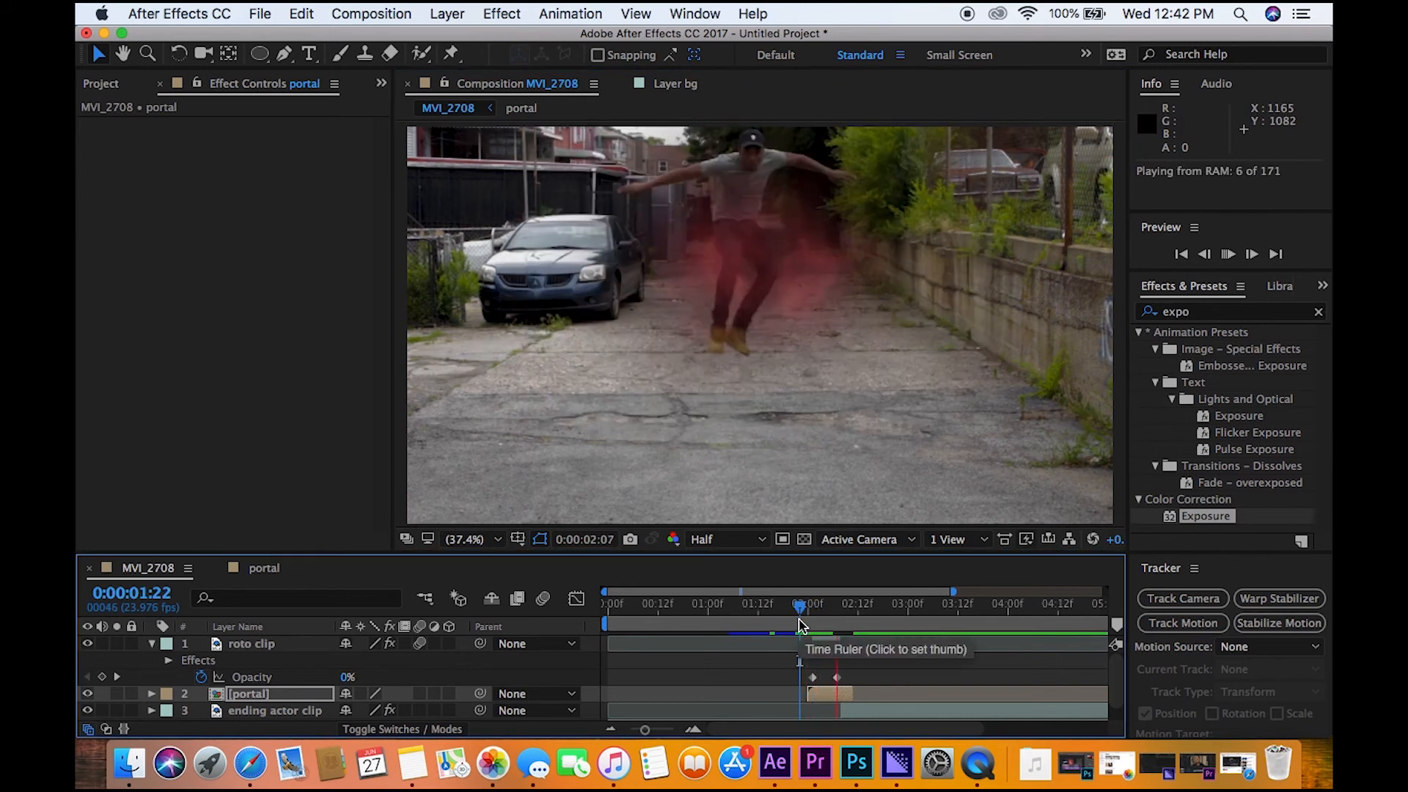
pyautogui.press('space')
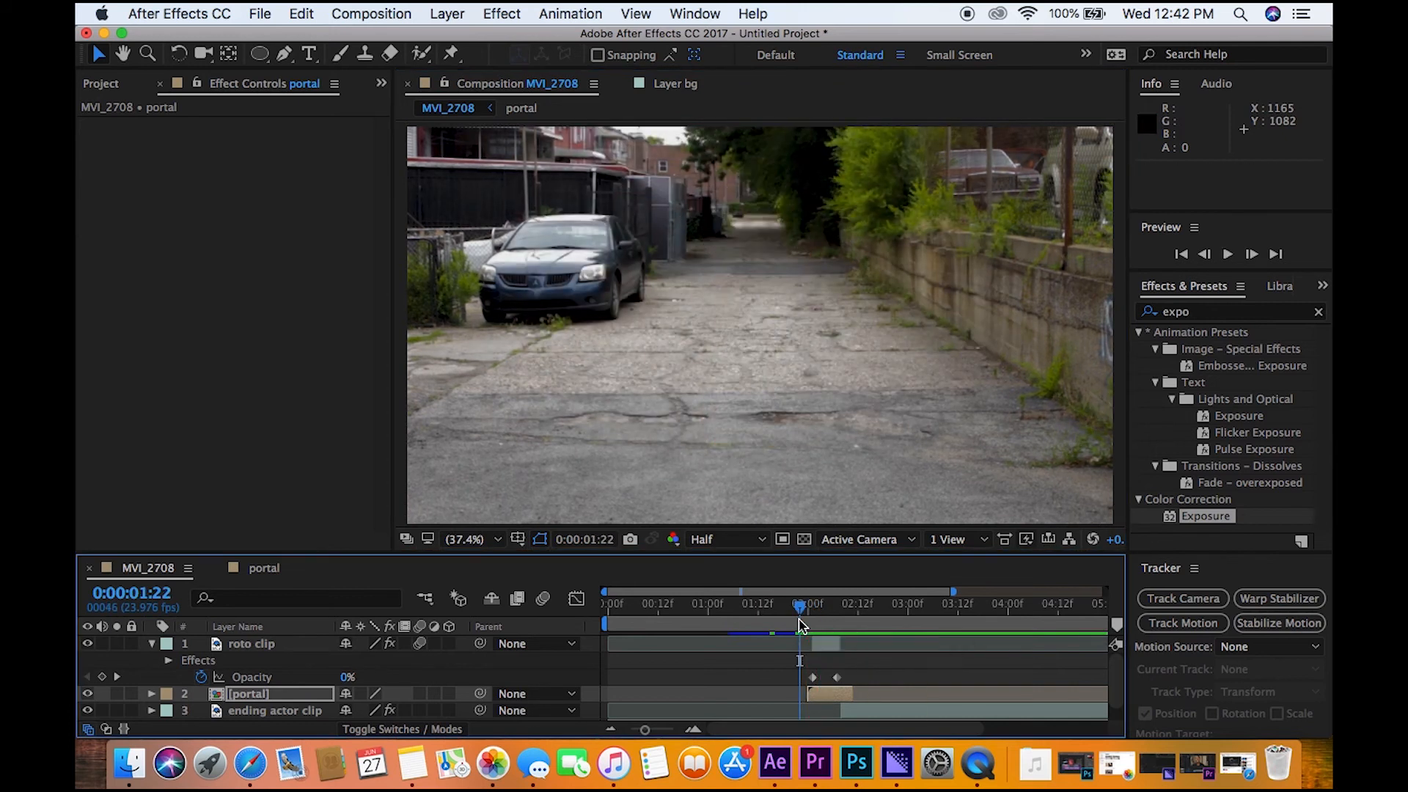
# At 0:00:02:05, stretch the portal layer vertically to about 122%, and preview the jump from 0:00:01:18
pyautogui.moveTo(799, 625); pyautogui.dragTo(830, 631)
pyautogui.moveTo(760, 510); pyautogui.dragTo(765, 537)
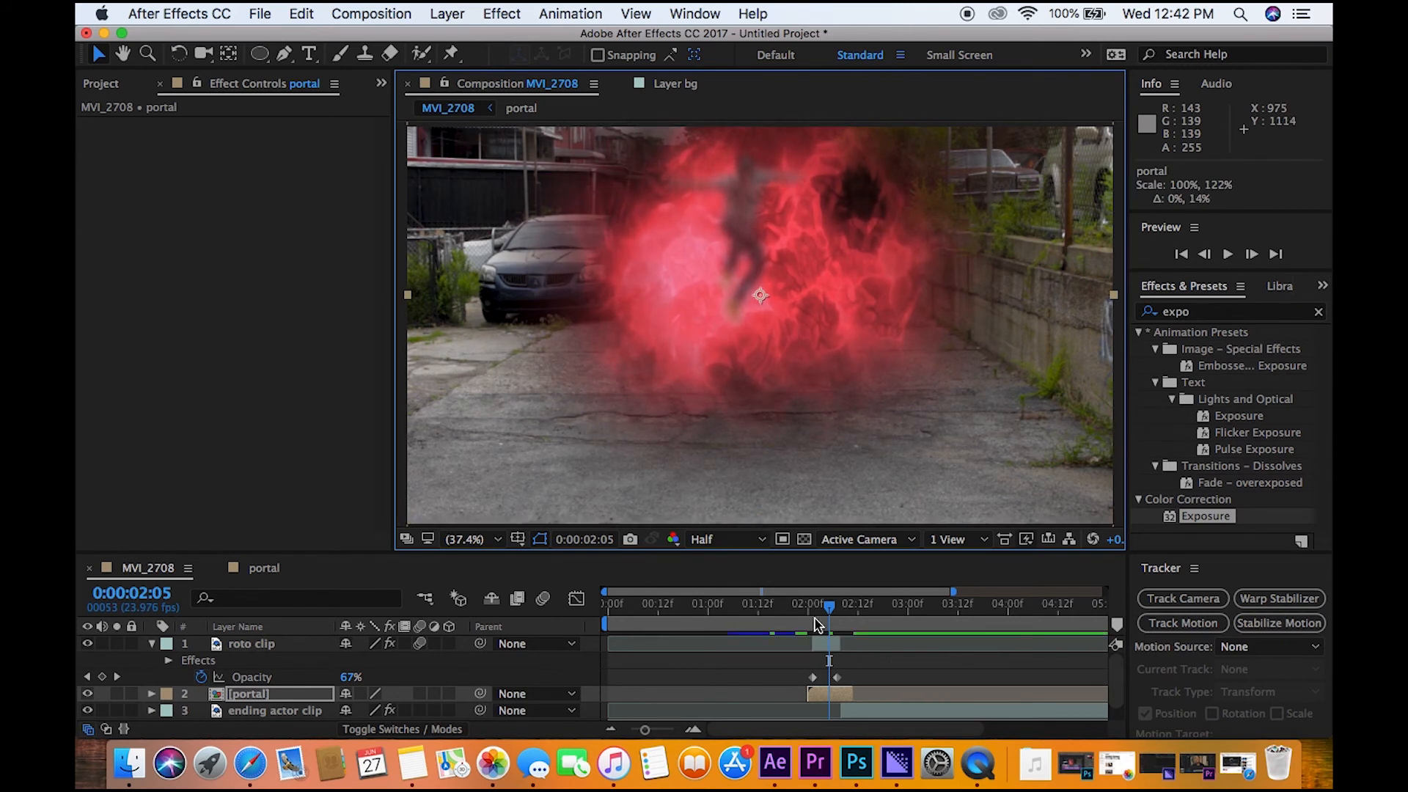
pyautogui.click(786, 622)
pyautogui.press('space')
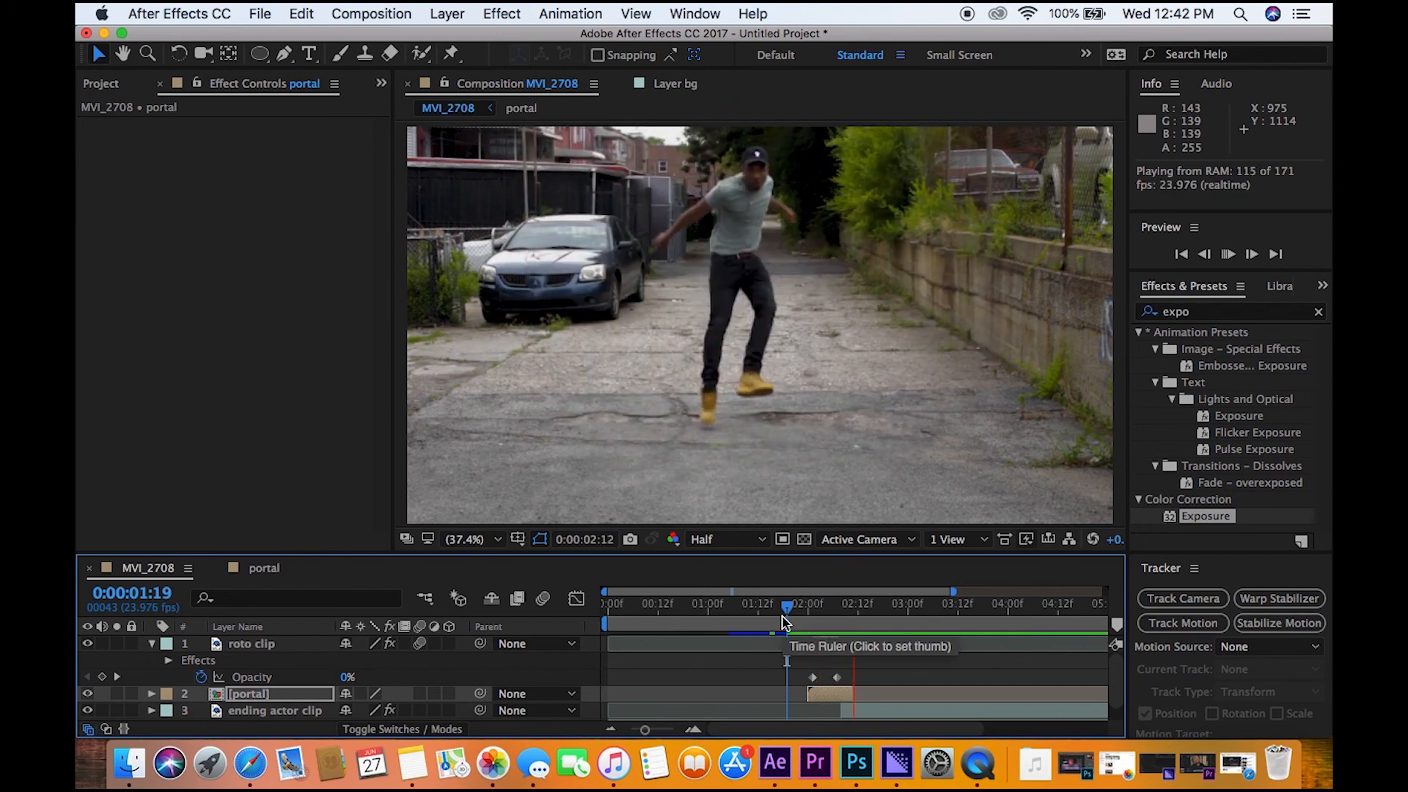
pyautogui.click(784, 620)
pyautogui.press('space')
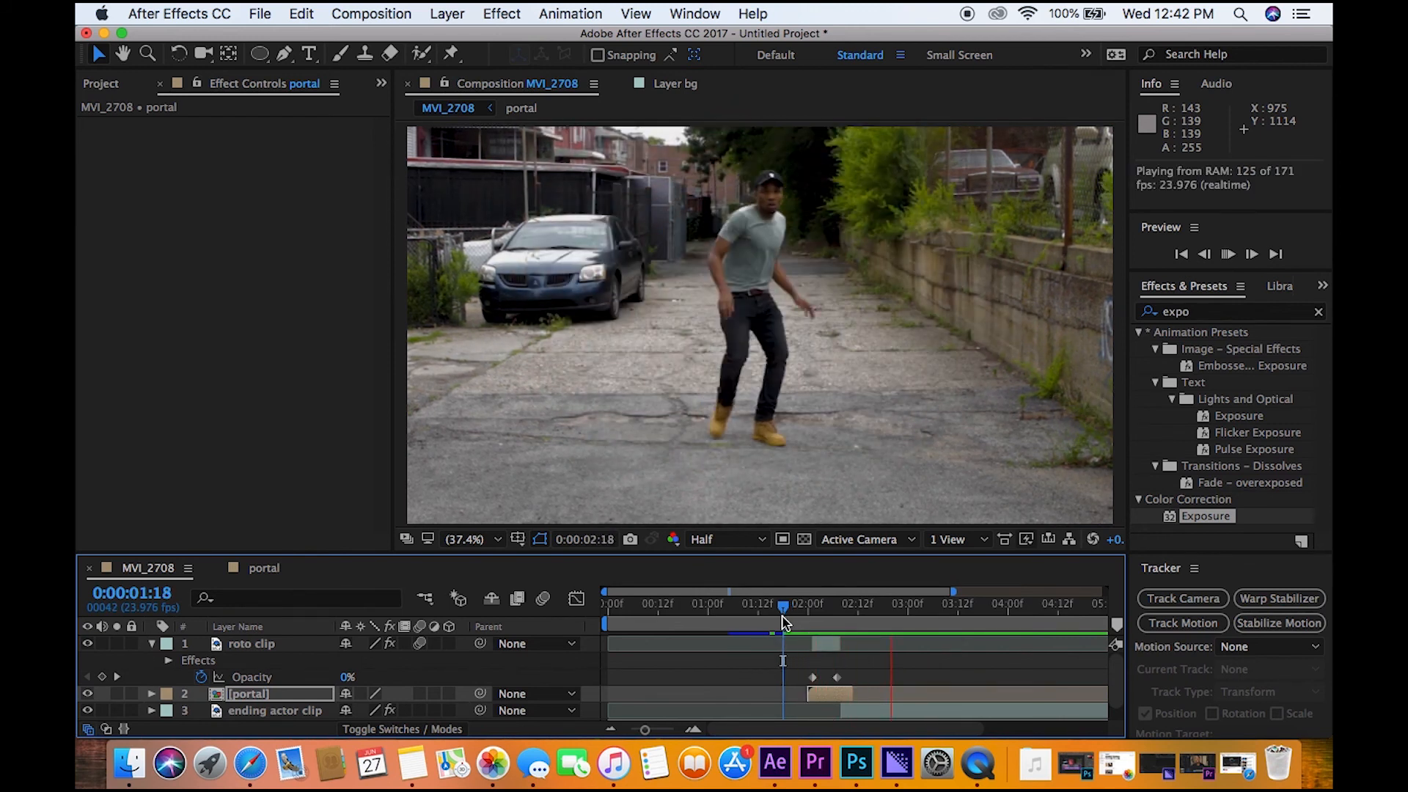
pyautogui.press('space')
# Trim the portal layer's end one frame earlier to 0:00:02:09, and preview the result from 0:00:01:22
pyautogui.moveTo(849, 695); pyautogui.dragTo(845, 696)
pyautogui.click(801, 623)
pyautogui.press('space')
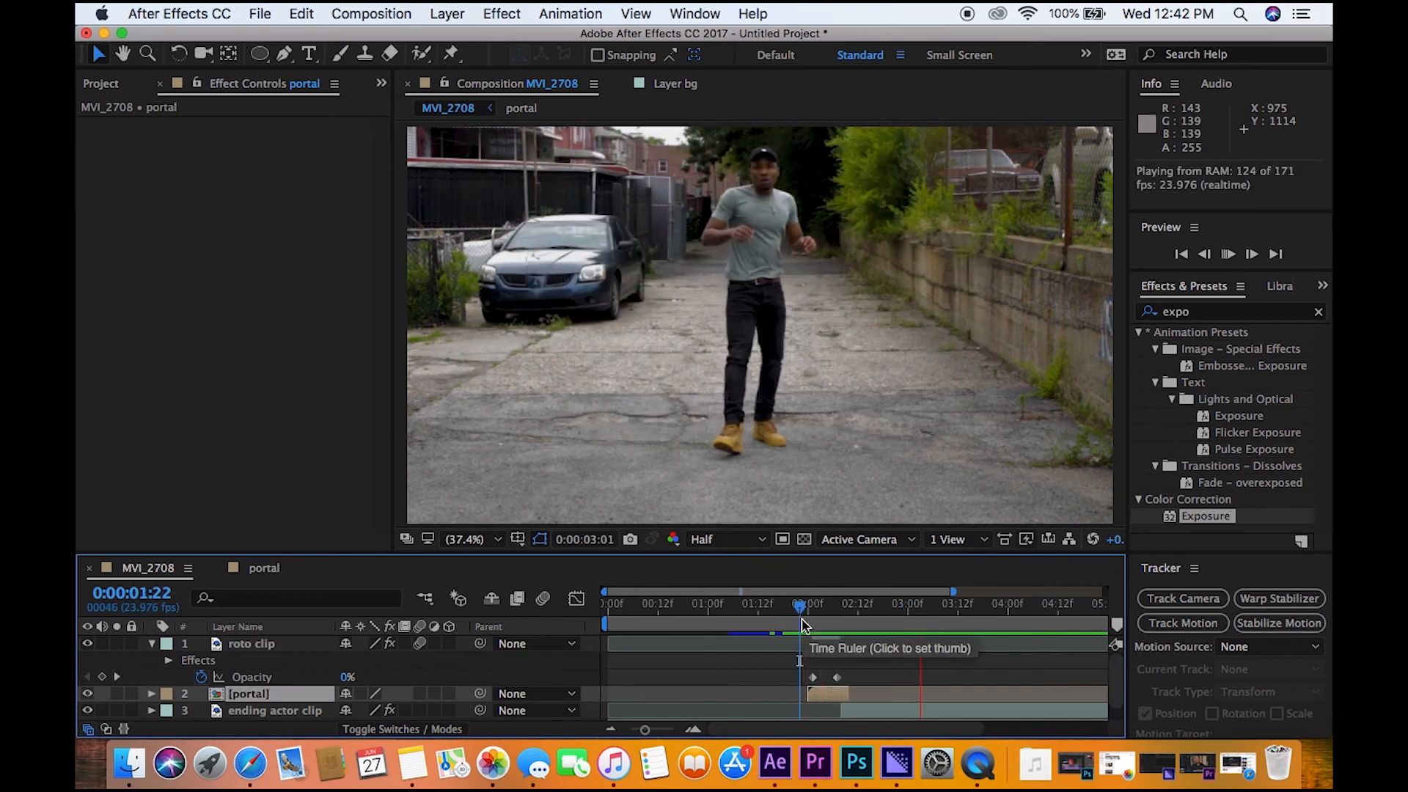
pyautogui.press('space')
pyautogui.press('space')
pyautogui.press('space')
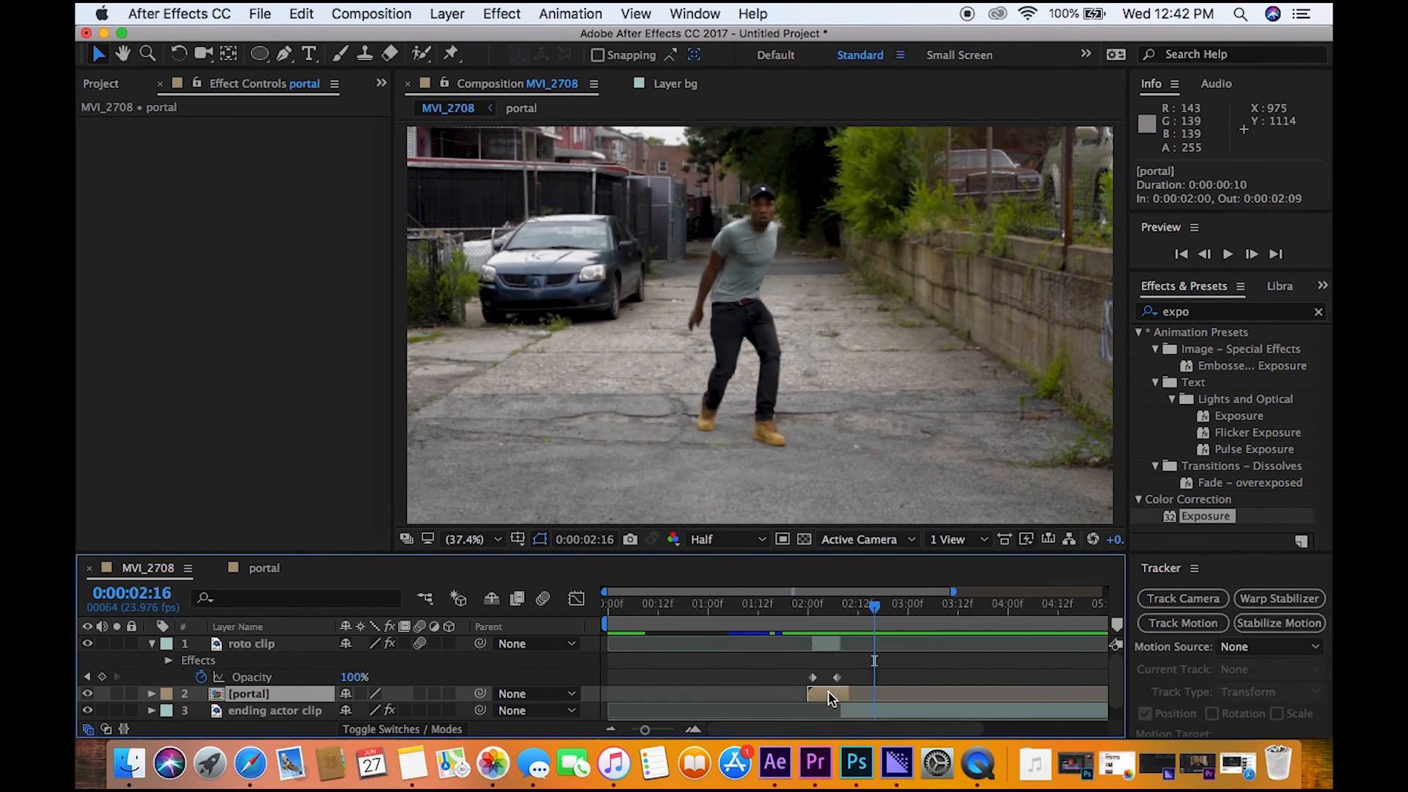
# Scale the portal layer down proportionally to 87.0, 106.0%, and preview the result from 0:00:01:23
pyautogui.click(822, 627)
pyautogui.press('s')
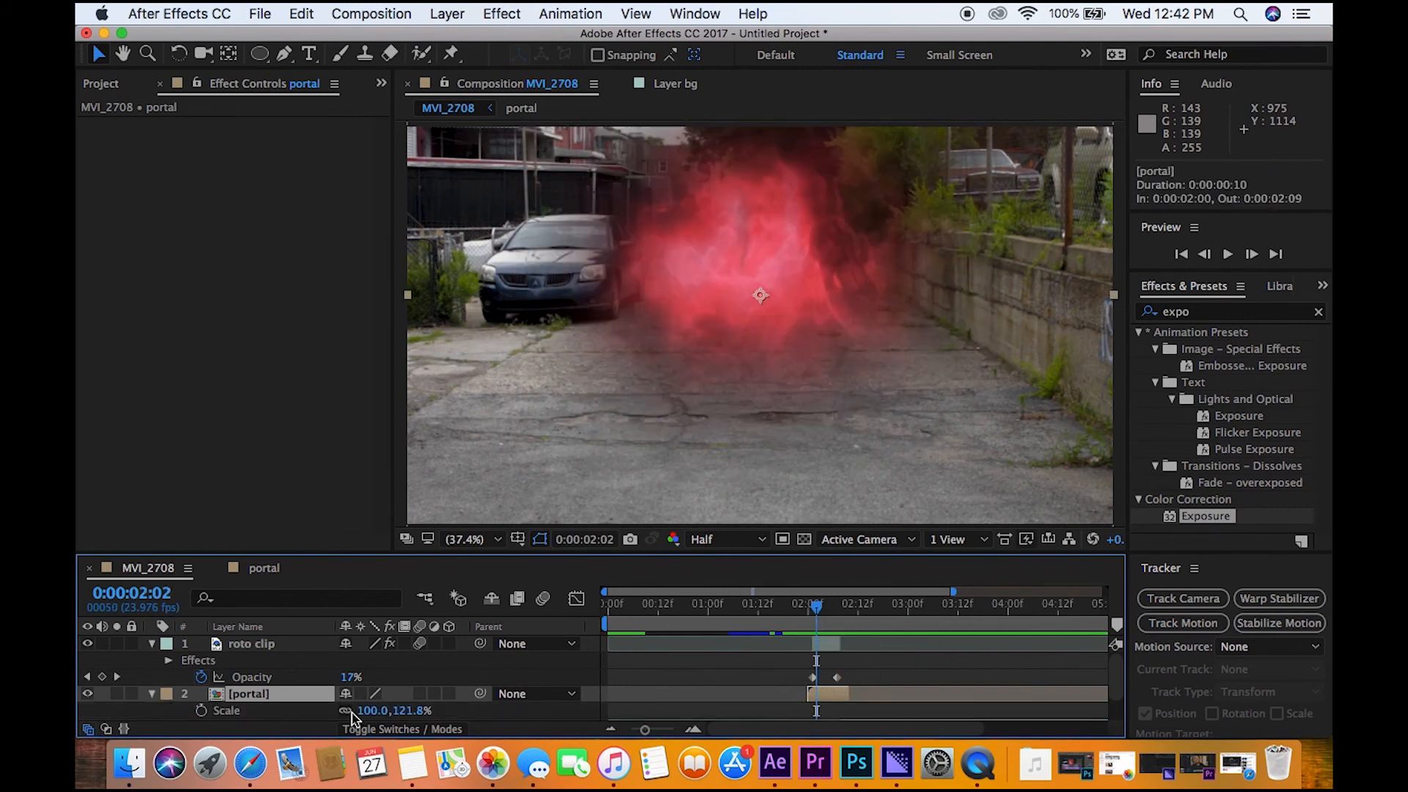
pyautogui.moveTo(372, 717); pyautogui.dragTo(367, 723)
pyautogui.click(804, 616)
pyautogui.press('space')
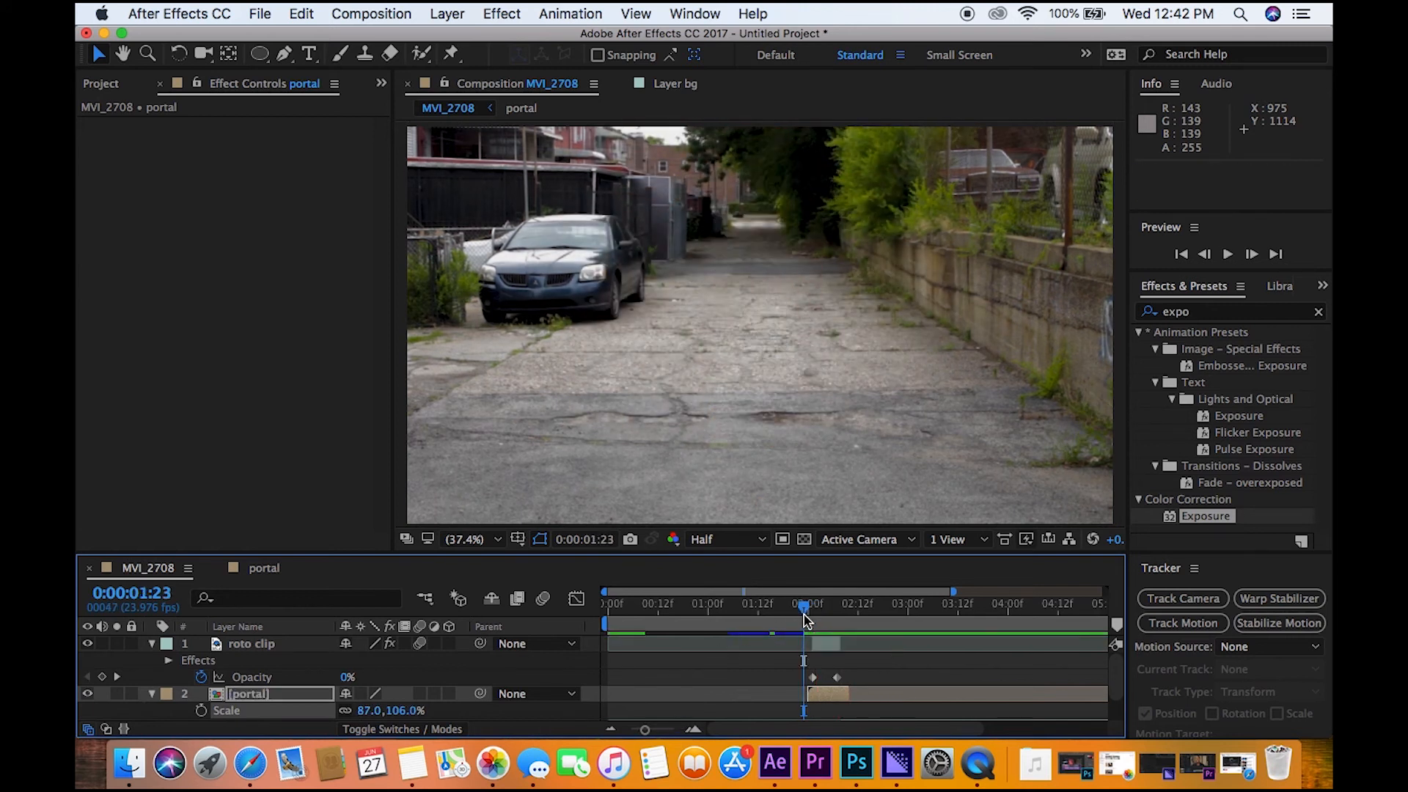
pyautogui.press('space')
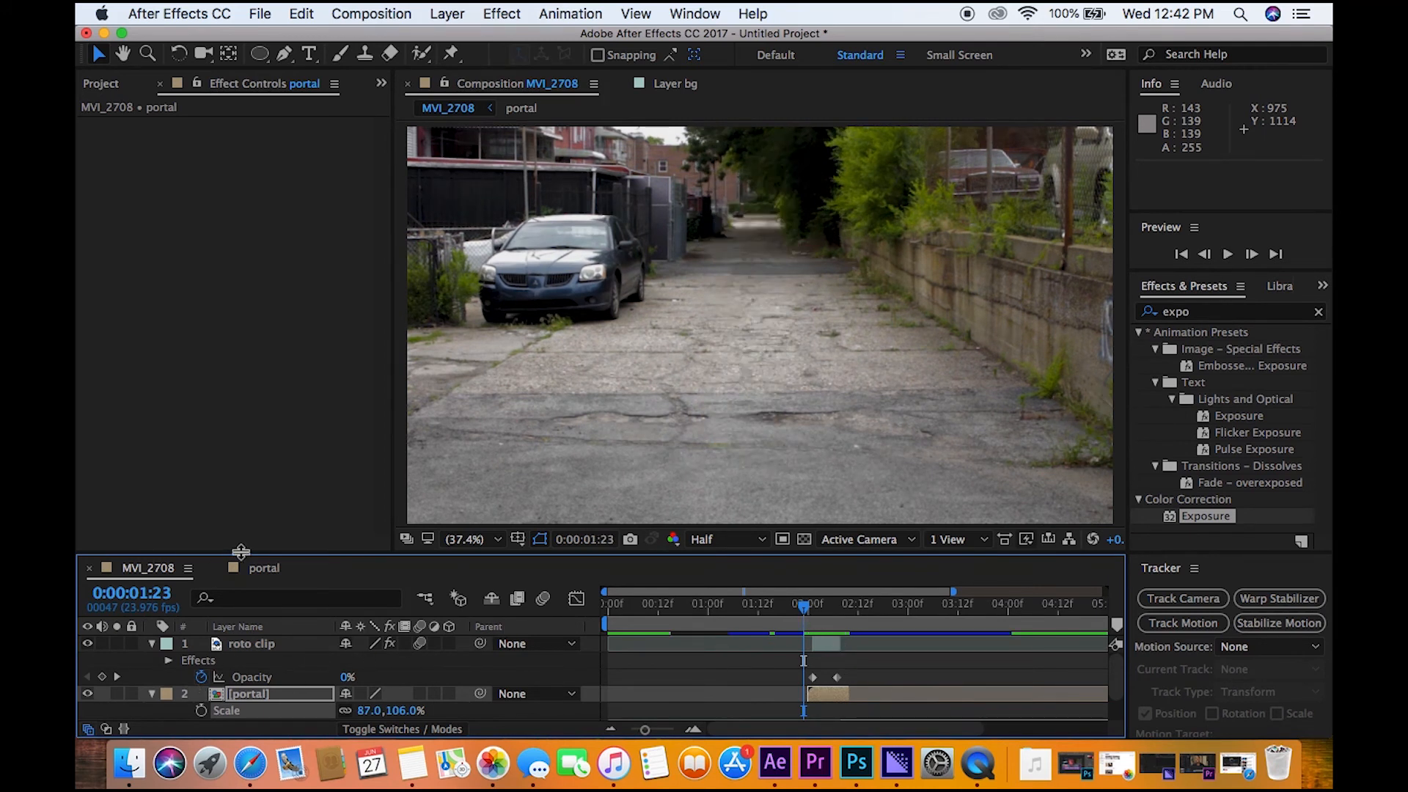
# Move the portal layer below the ending actor clip in the layer stack and preview the composite
pyautogui.moveTo(242, 553); pyautogui.dragTo(231, 453)
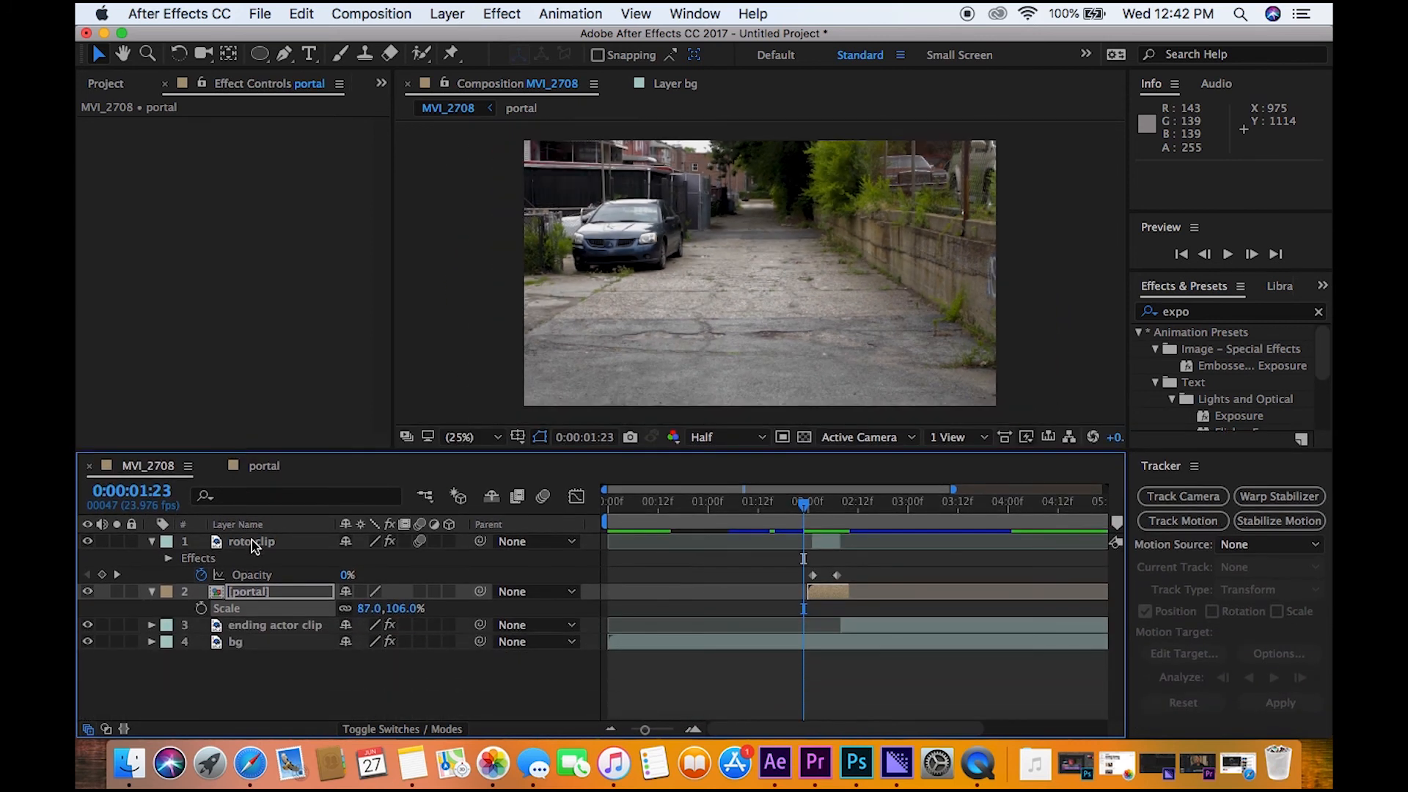
pyautogui.moveTo(248, 594); pyautogui.dragTo(246, 636)
pyautogui.press('space')
pyautogui.press('space')
pyautogui.moveTo(842, 451); pyautogui.dragTo(829, 590)
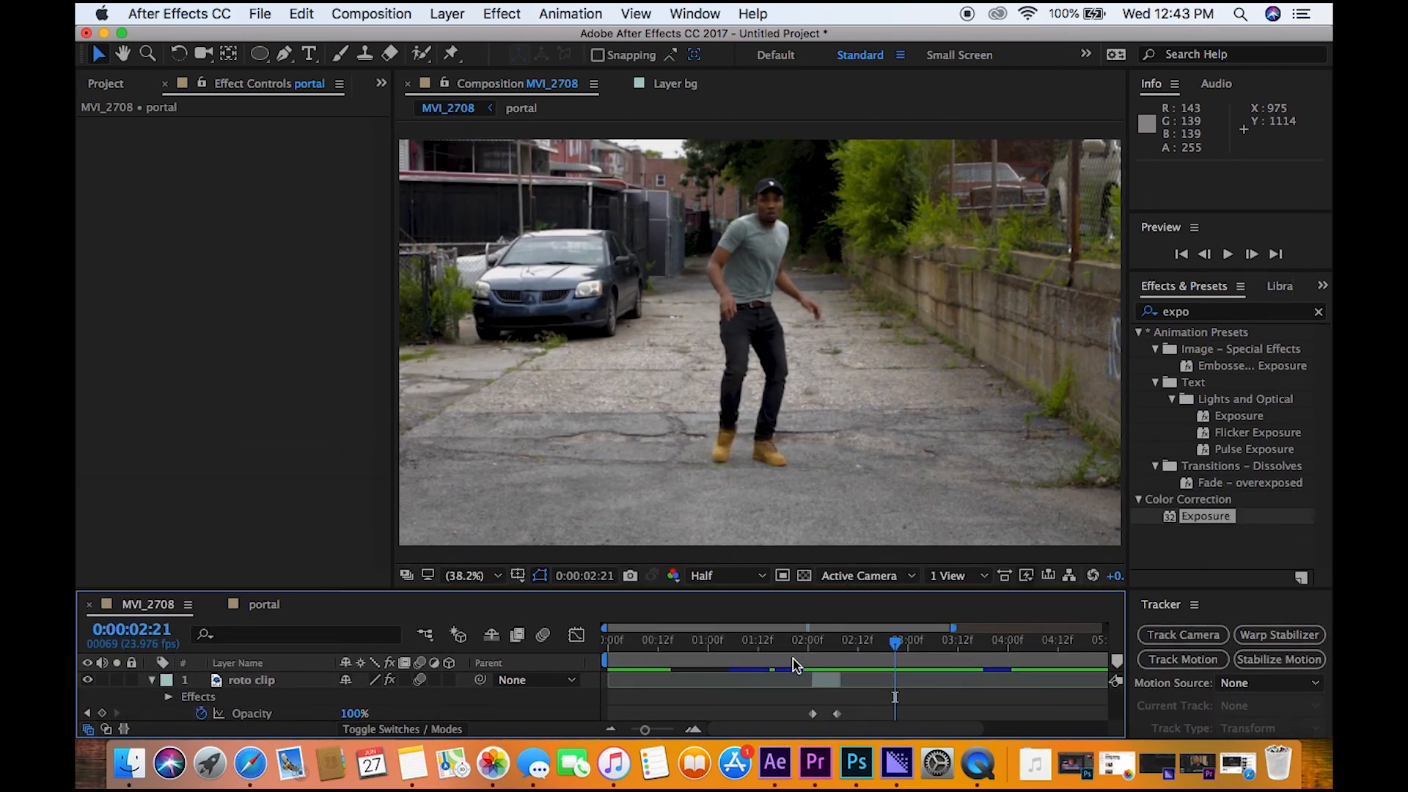
# Preview the jump through the portal from 0:00:01:20 and again from 0:00:01:15
pyautogui.click(794, 665)
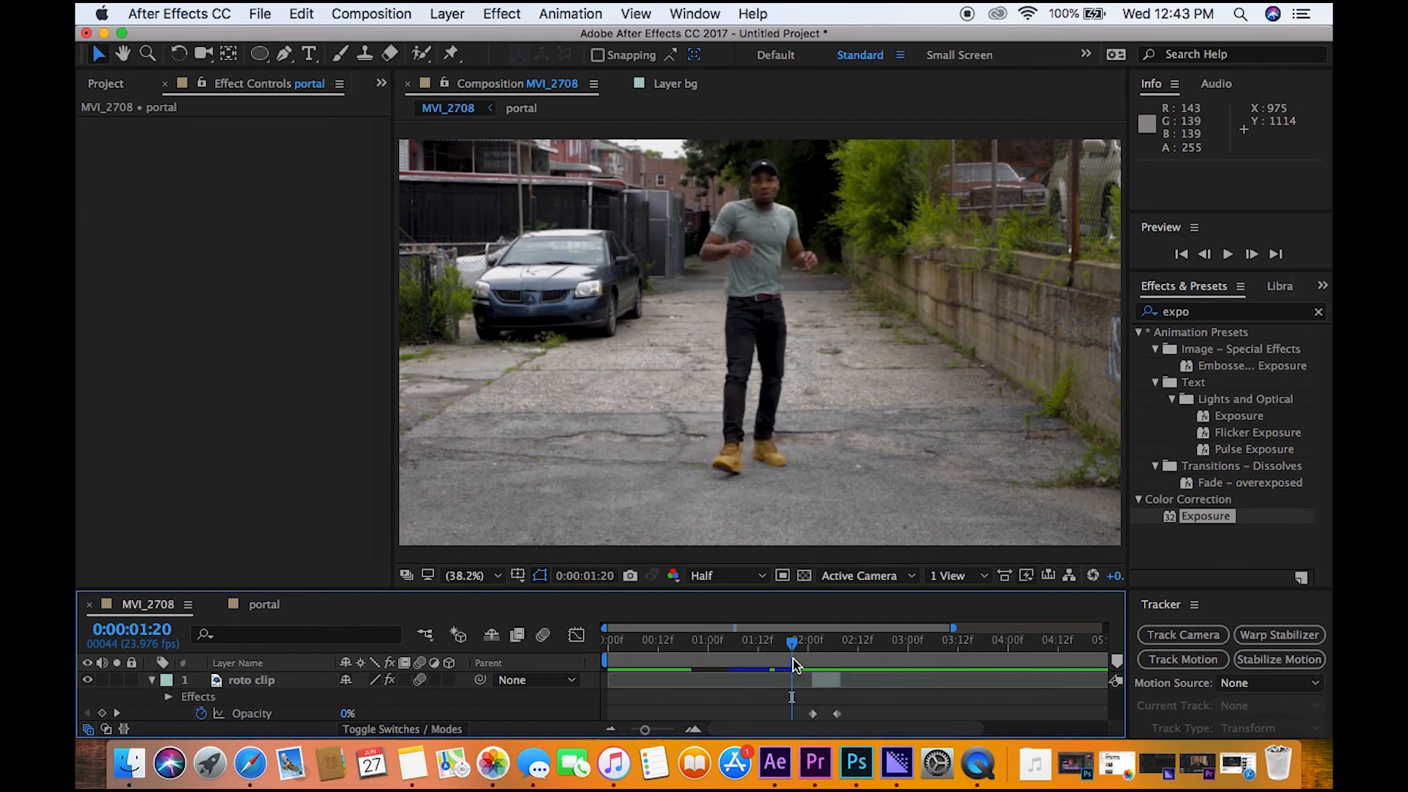
pyautogui.press('space')
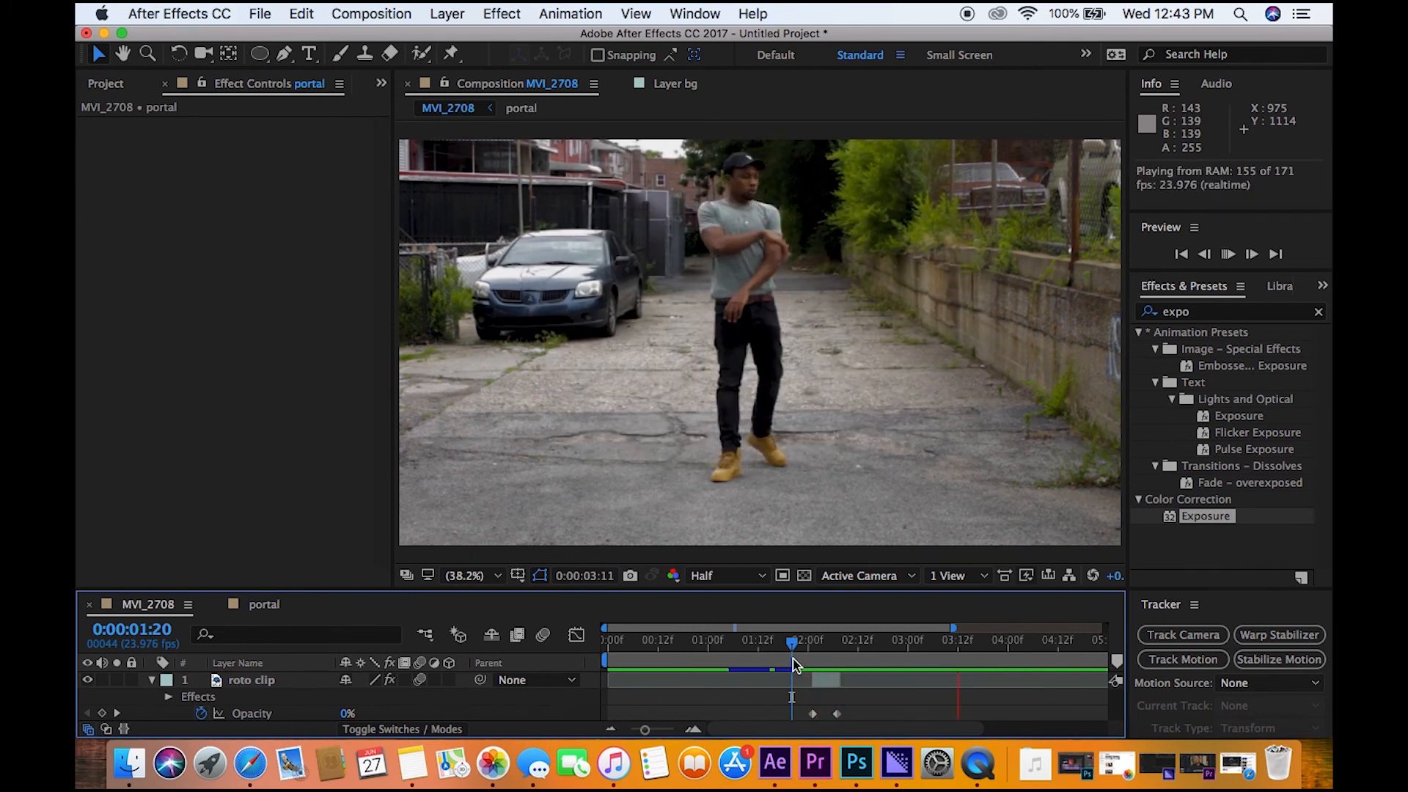
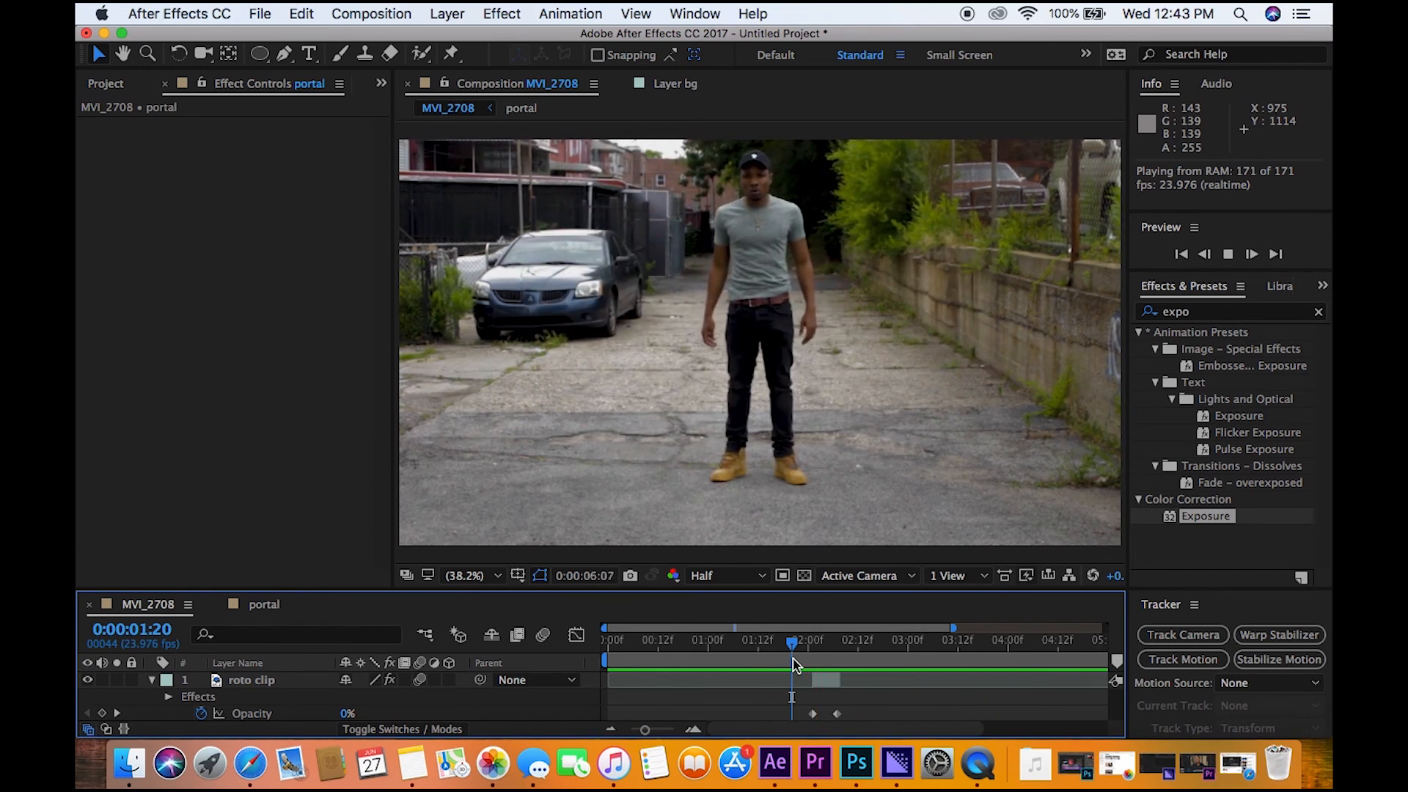
pyautogui.press('space')
pyautogui.hscroll(-5, 755, 654)
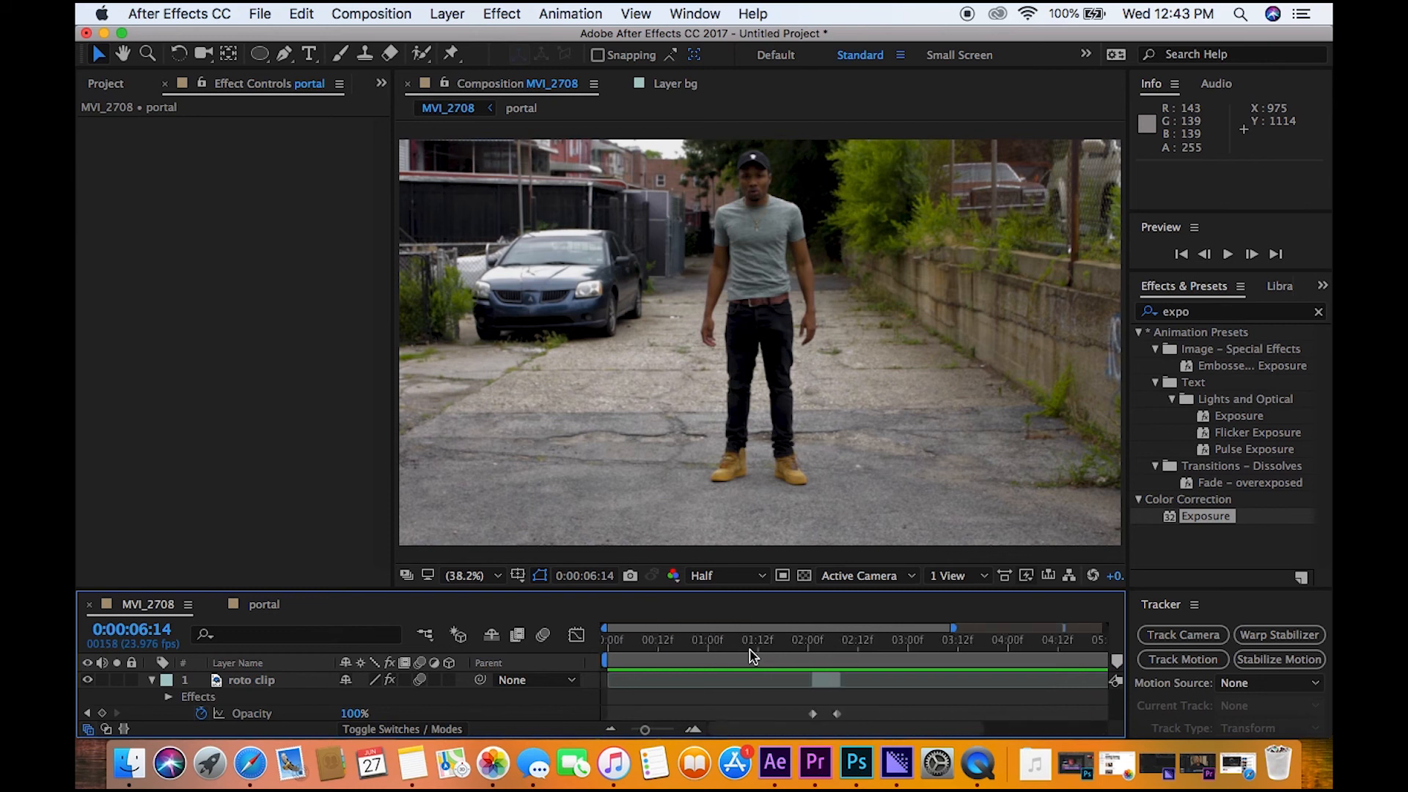
pyautogui.click(770, 643)
pyautogui.press('space')
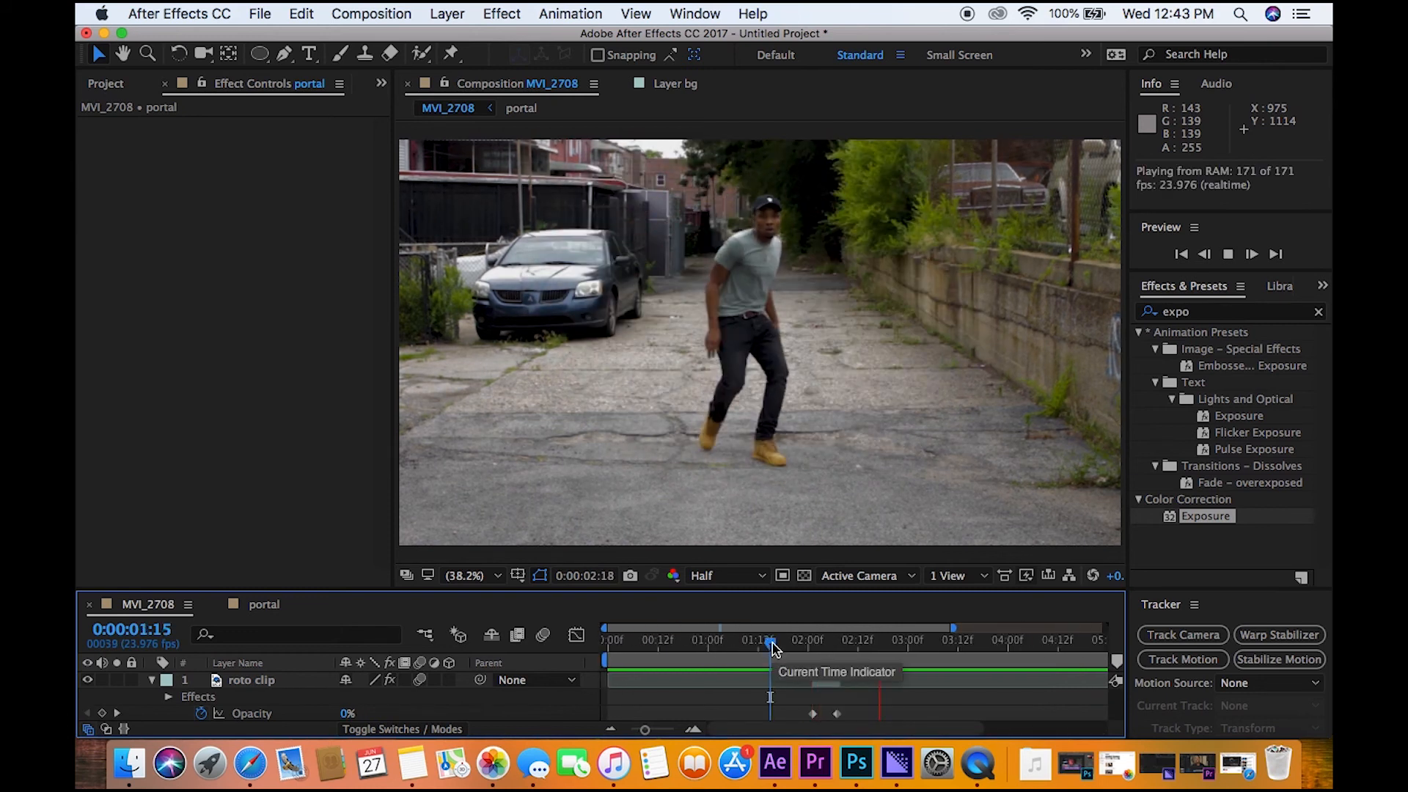
pyautogui.press('space')
# Duplicate the roto clip layer and shift the duplicate one frame later to start at 0:00:02:02
pyautogui.moveTo(829, 591); pyautogui.dragTo(830, 543)
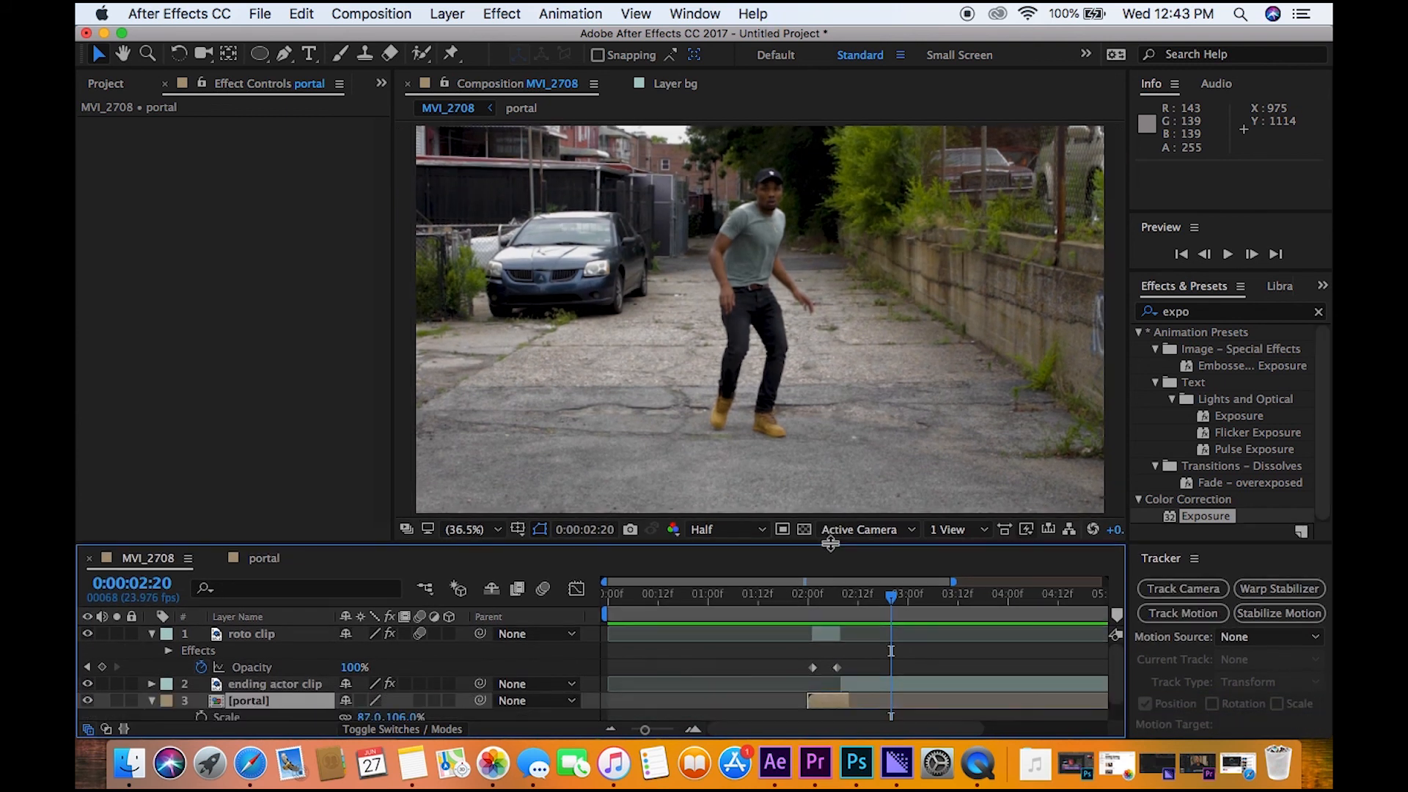
pyautogui.click(831, 634)
pyautogui.press('super+d')
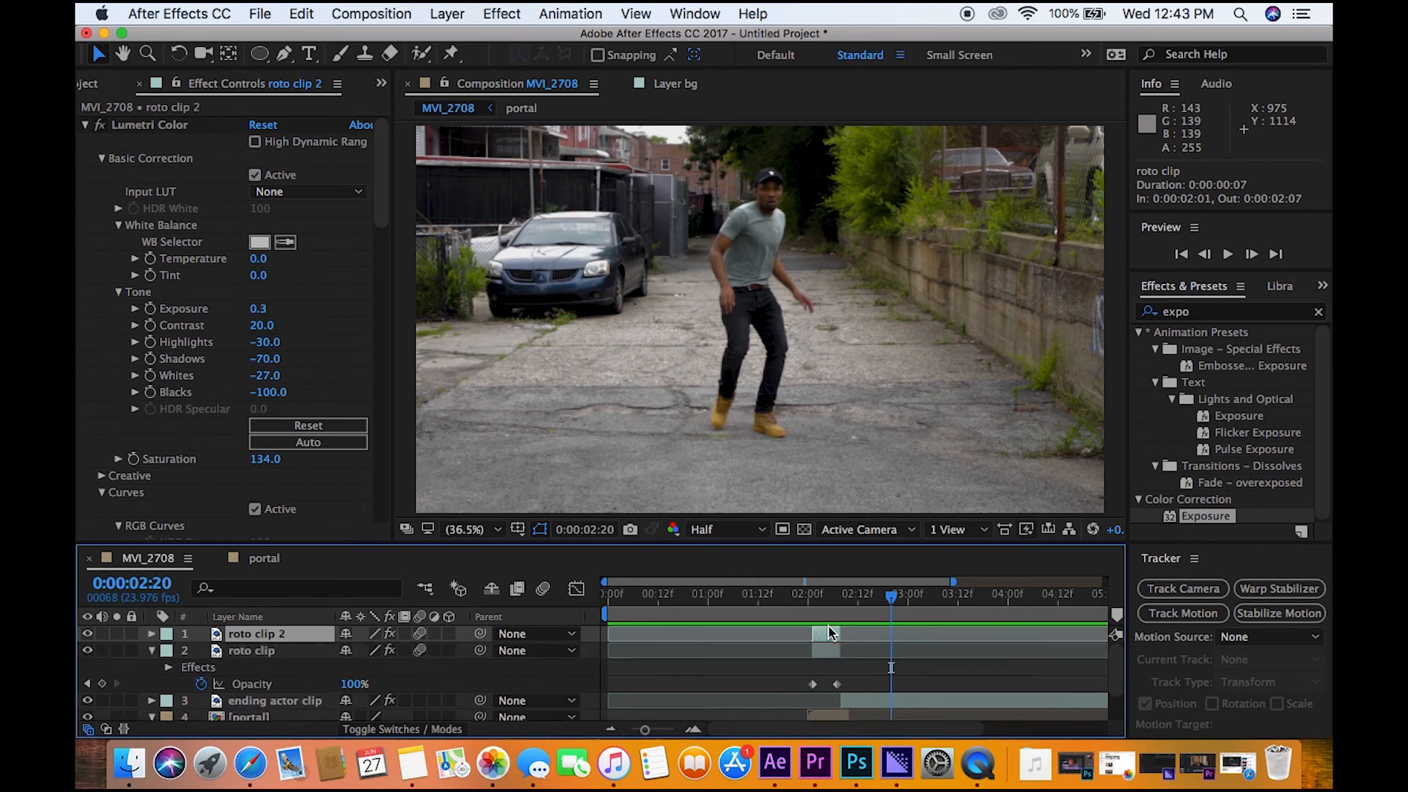
pyautogui.moveTo(829, 634); pyautogui.dragTo(832, 635)
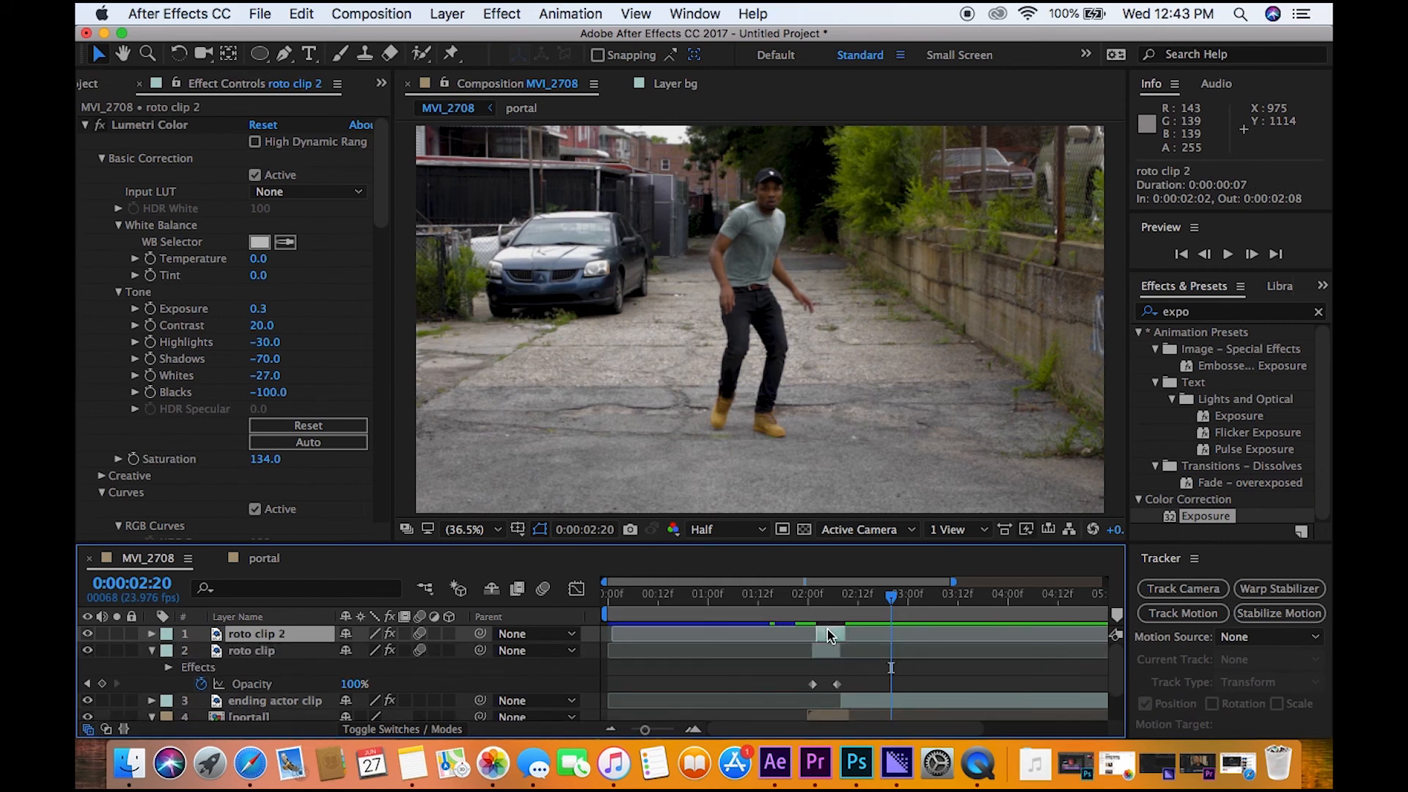
# Try setting roto clip 2's opacity to 70% at 0:00:02:20, and preview from 0:00:01:22 and 0:00:01:18
pyautogui.press('t')
pyautogui.click(349, 650)
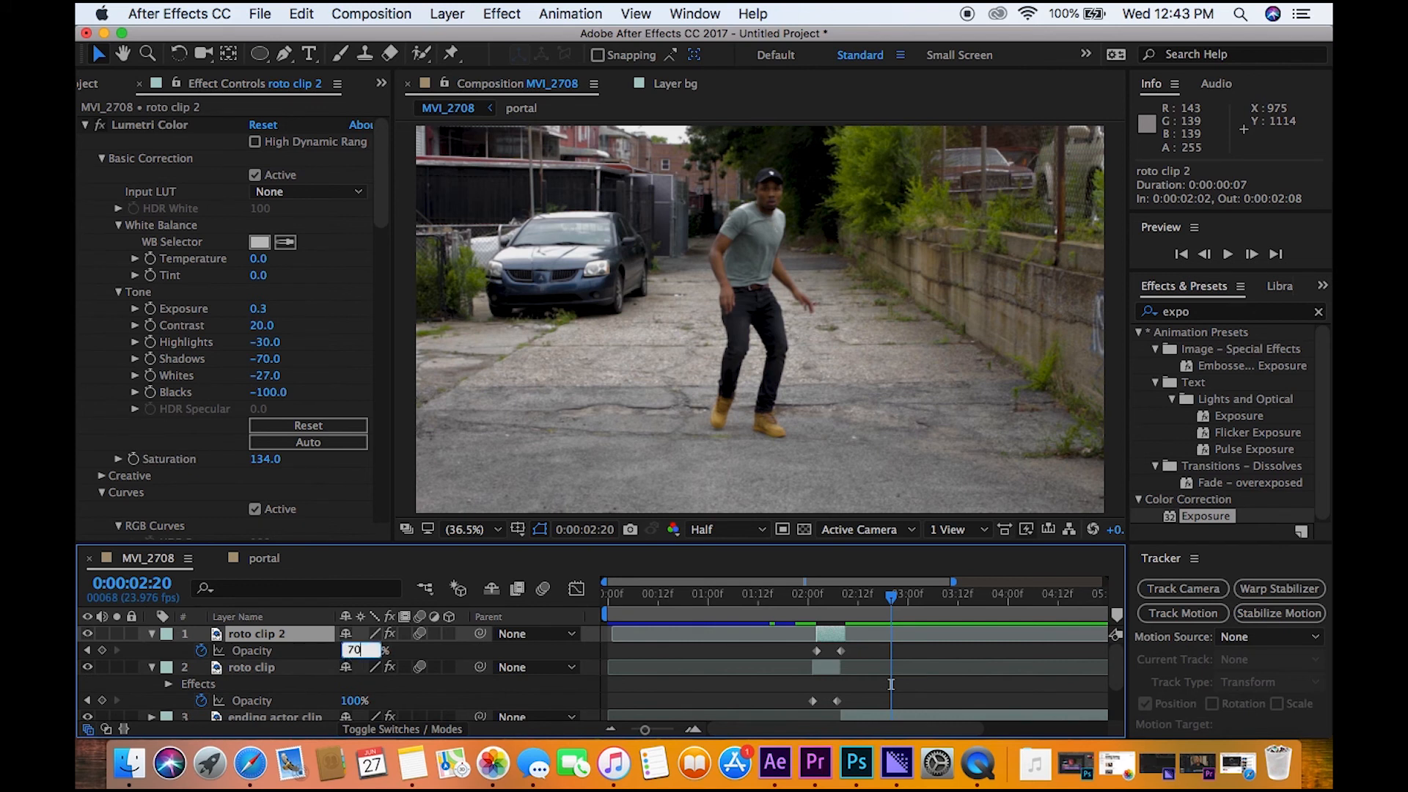
pyautogui.write('70')
pyautogui.press('Return')
pyautogui.click(799, 600)
pyautogui.press('space')
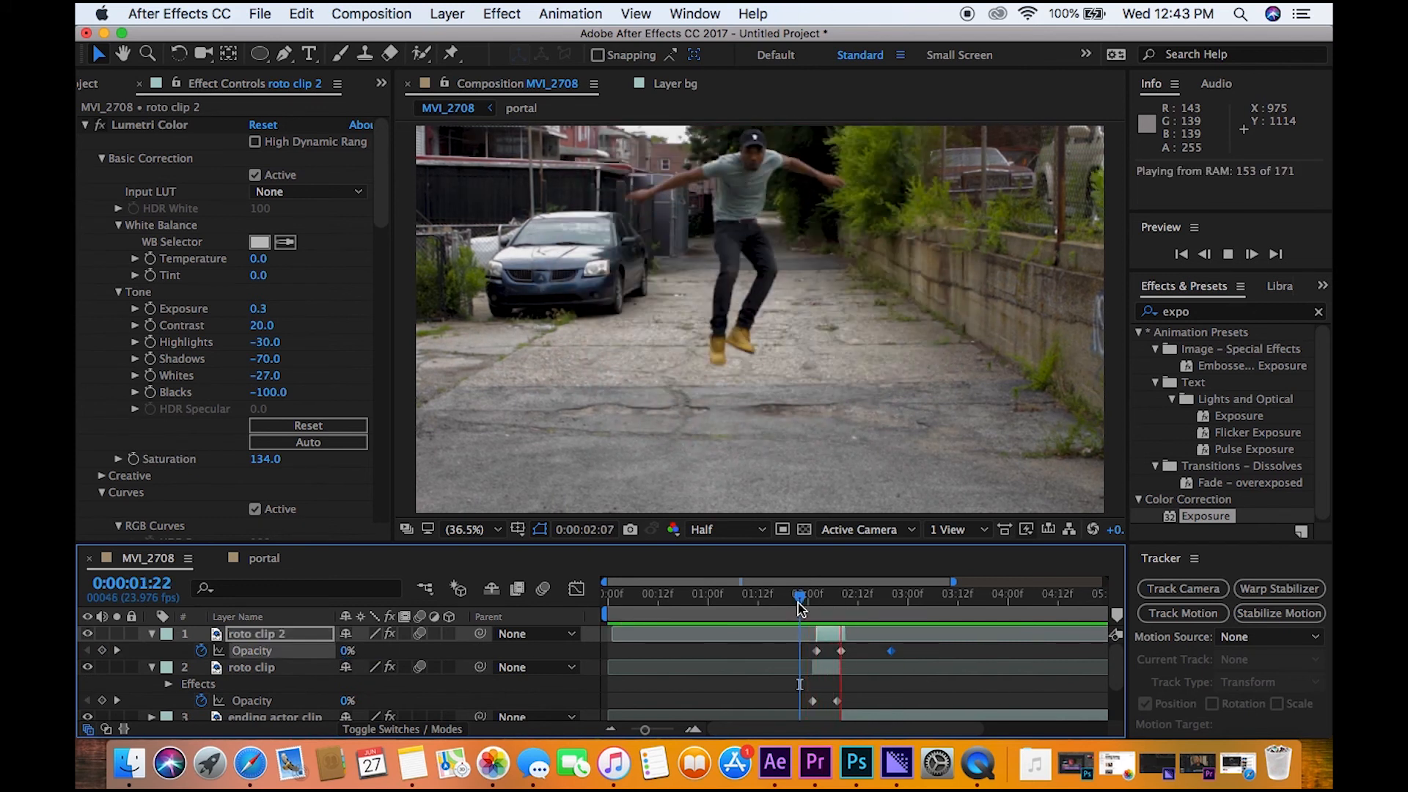
pyautogui.press('space')
pyautogui.press('space')
pyautogui.press('space')
pyautogui.click(783, 602)
pyautogui.press('space')
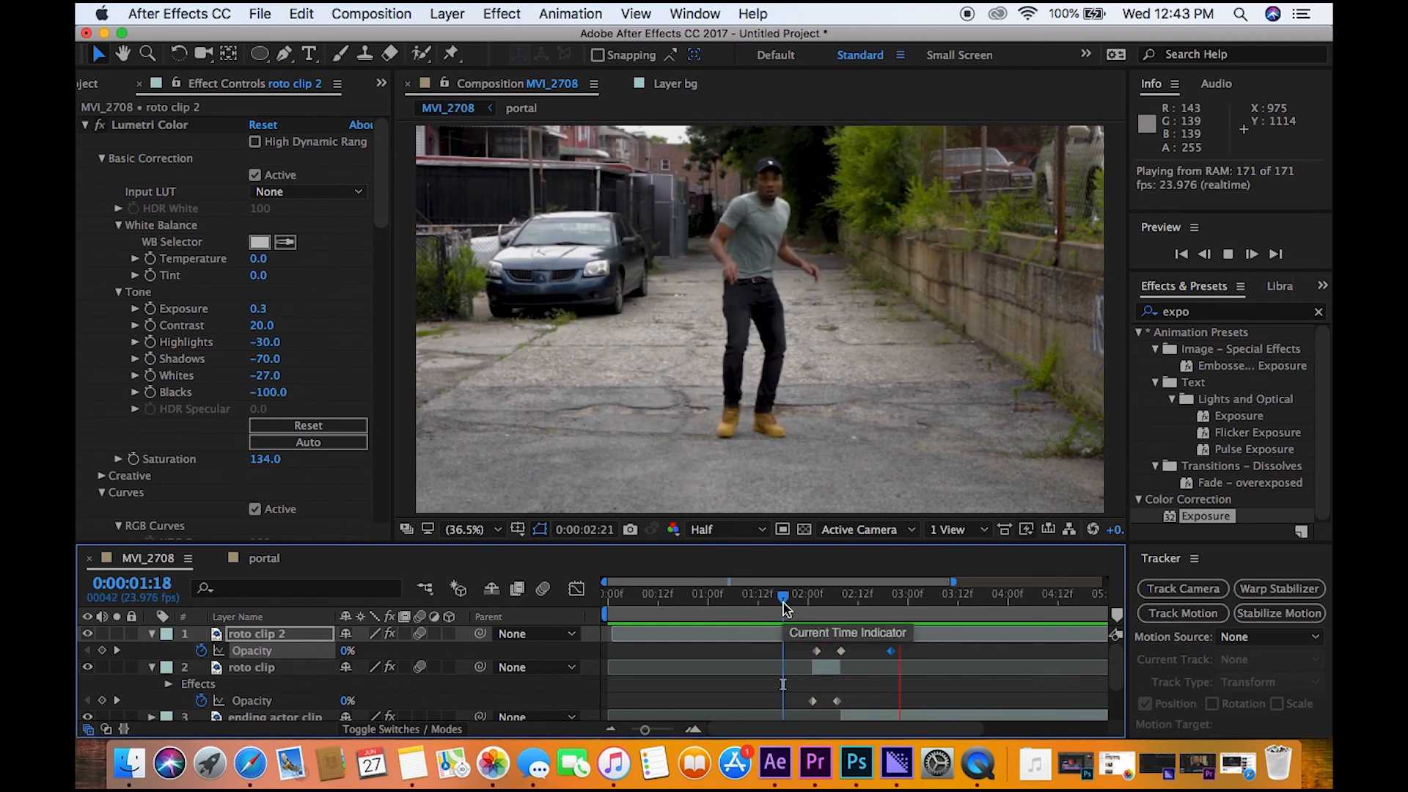
pyautogui.press('space')
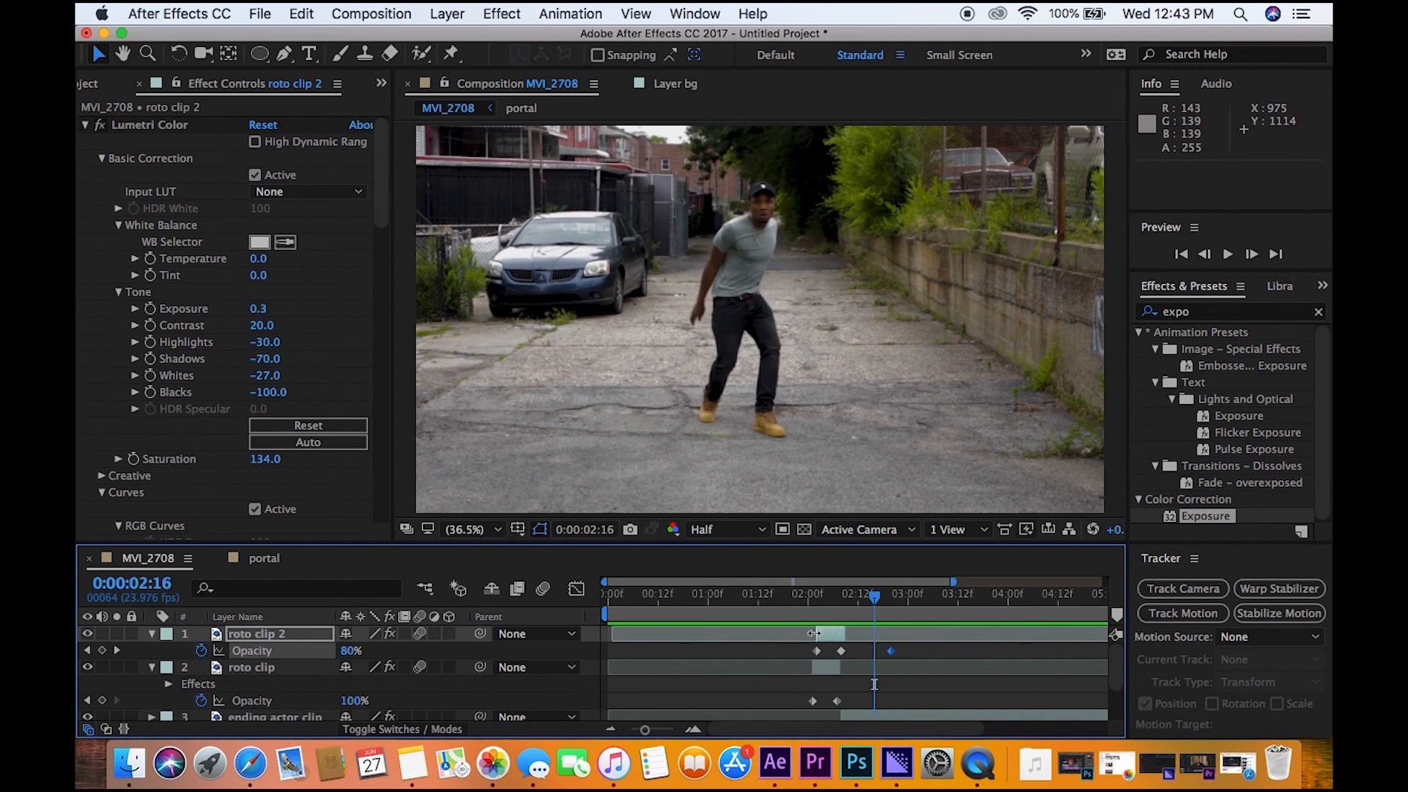
# Try setting roto clip 2's opacity to 90% at 0:00:02:16
pyautogui.click(787, 635)
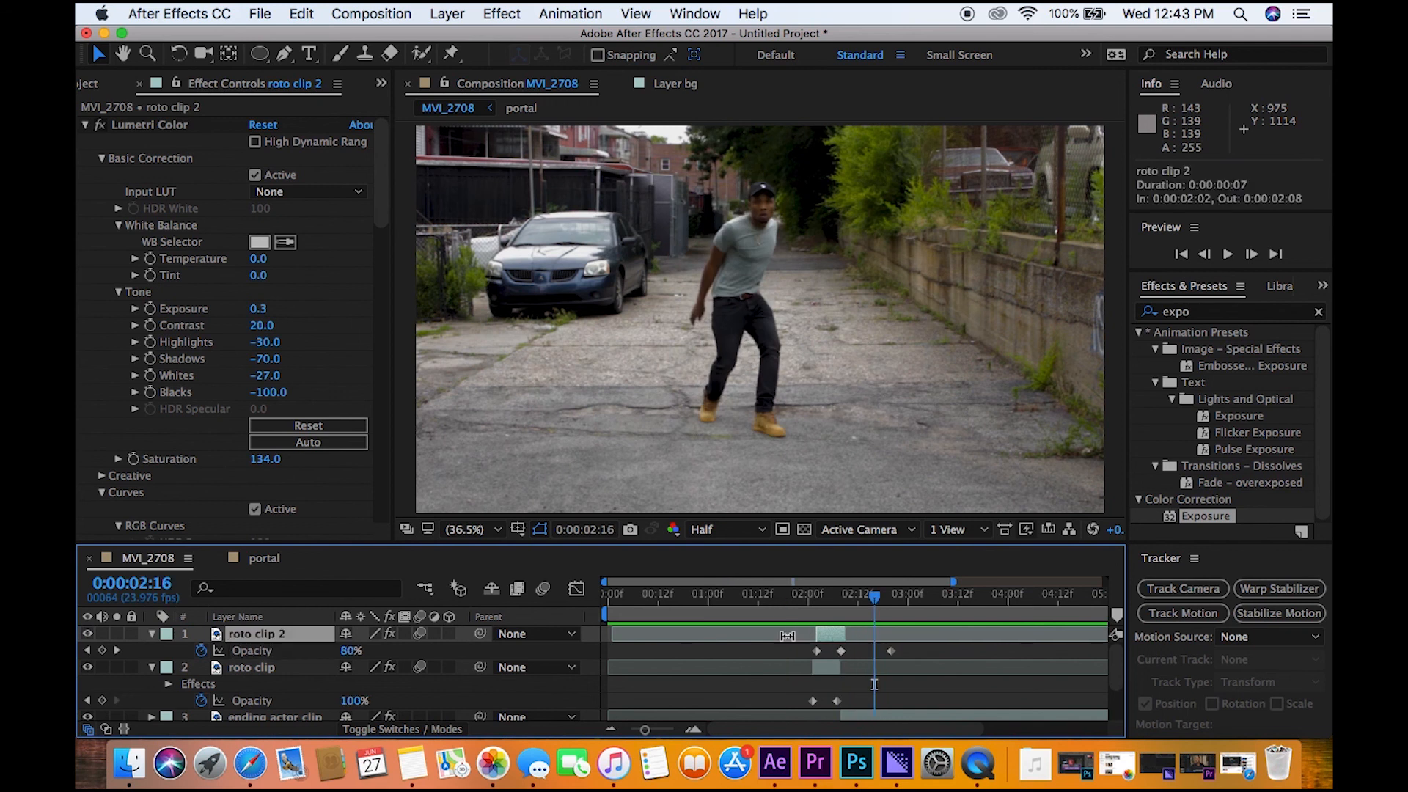
pyautogui.click(345, 651)
pyautogui.write('90')
pyautogui.press('Return')
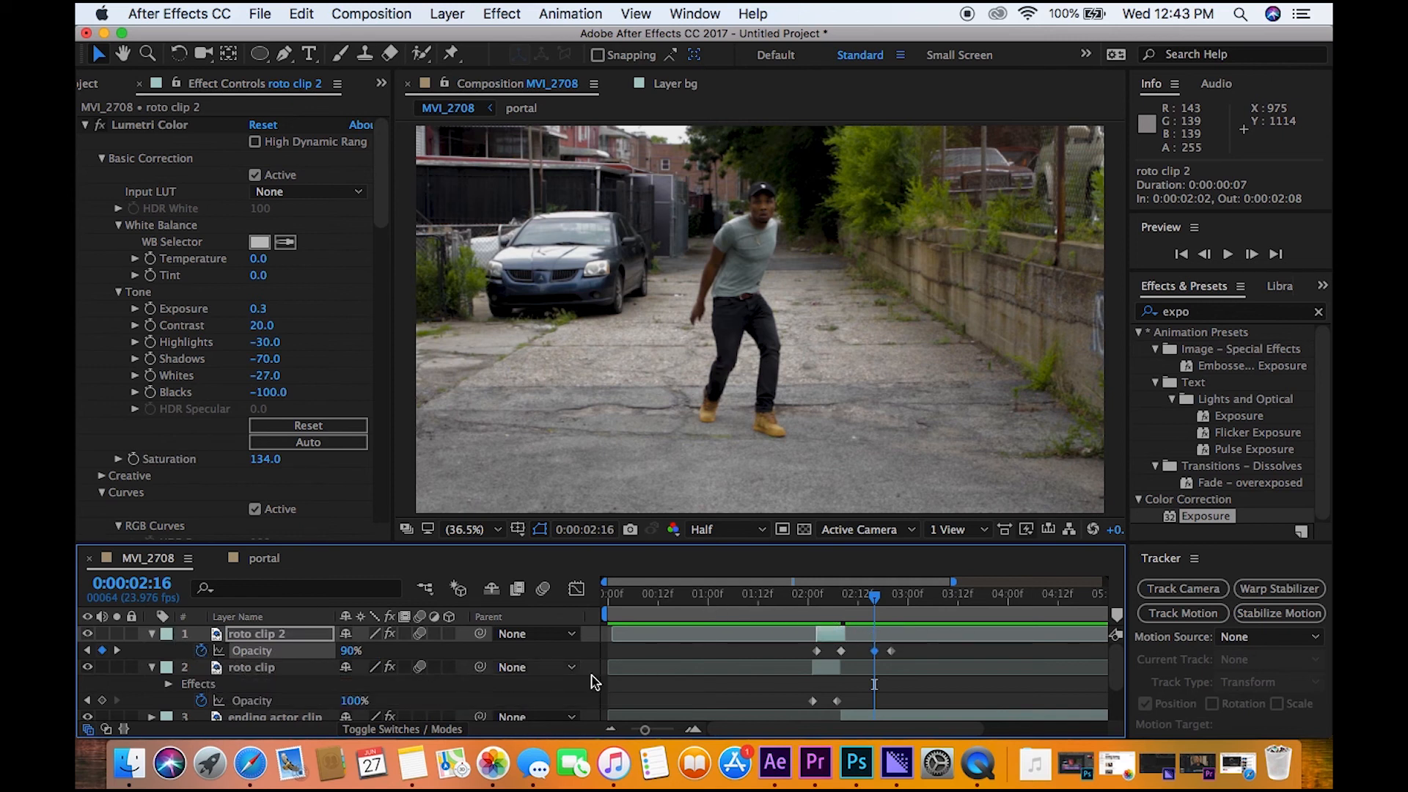
# Delete roto clip 2's added opacity keyframes at 0:00:02:16 and 0:00:02:20, and preview from 0:00:01:21
pyautogui.moveTo(873, 650)
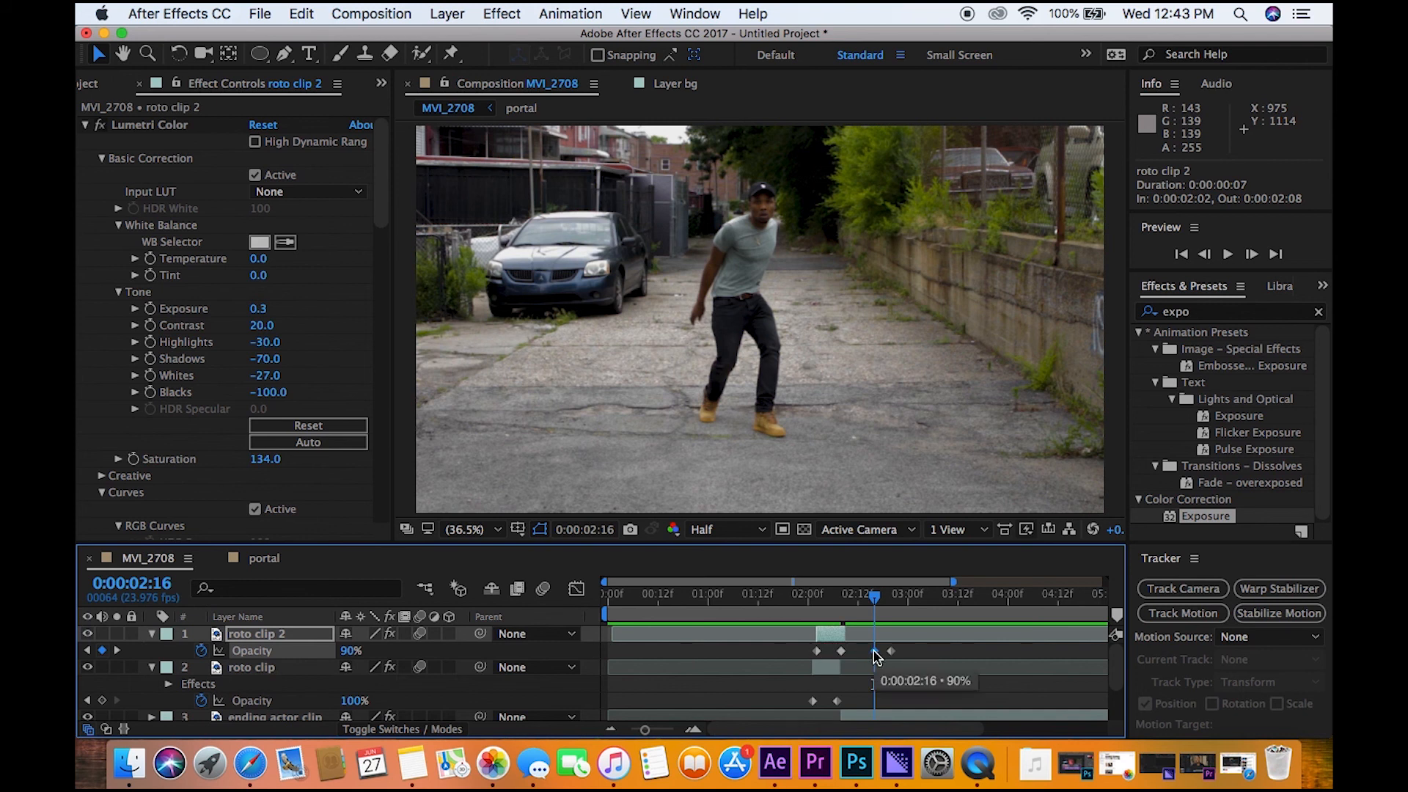
pyautogui.click(875, 651)
pyautogui.press('Delete')
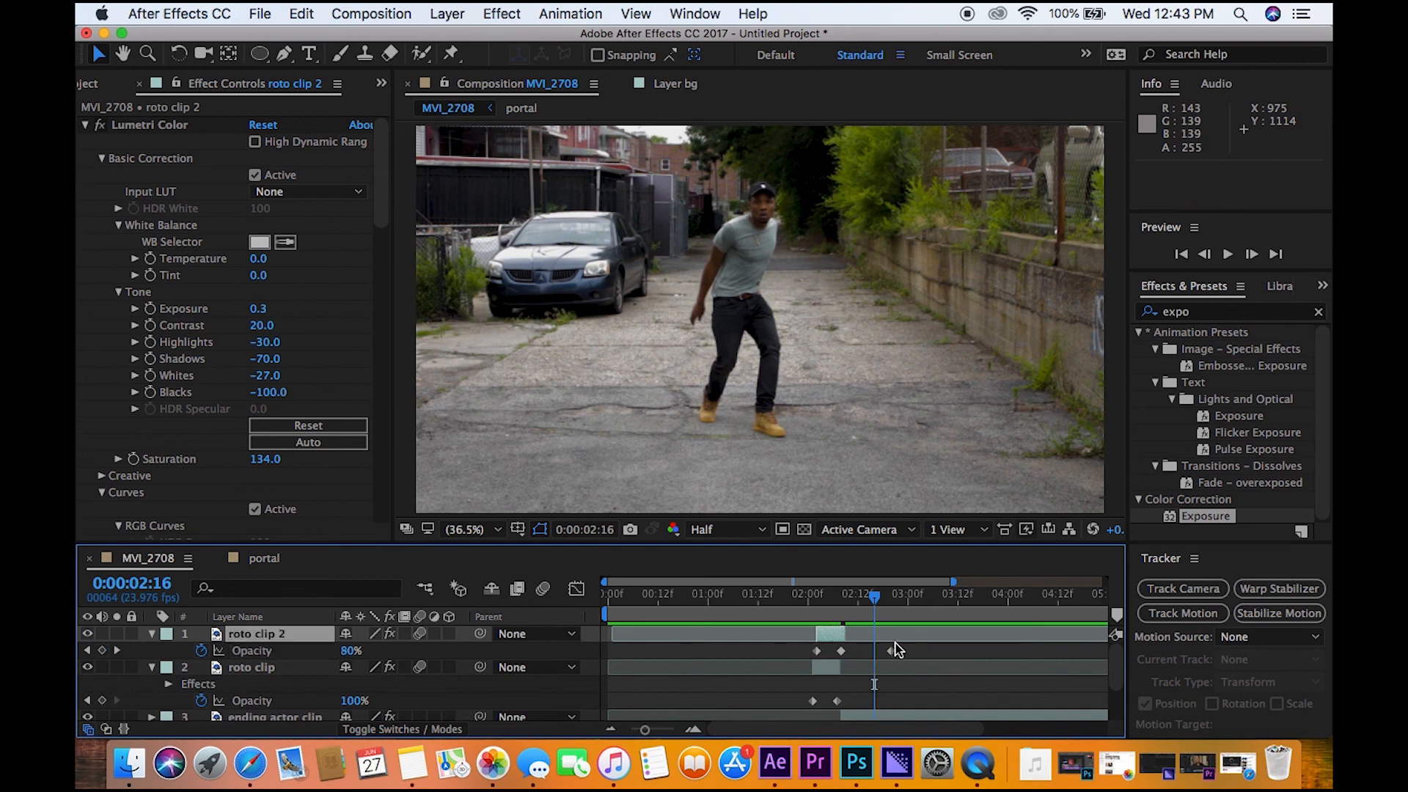
pyautogui.click(796, 616)
pyautogui.press('space')
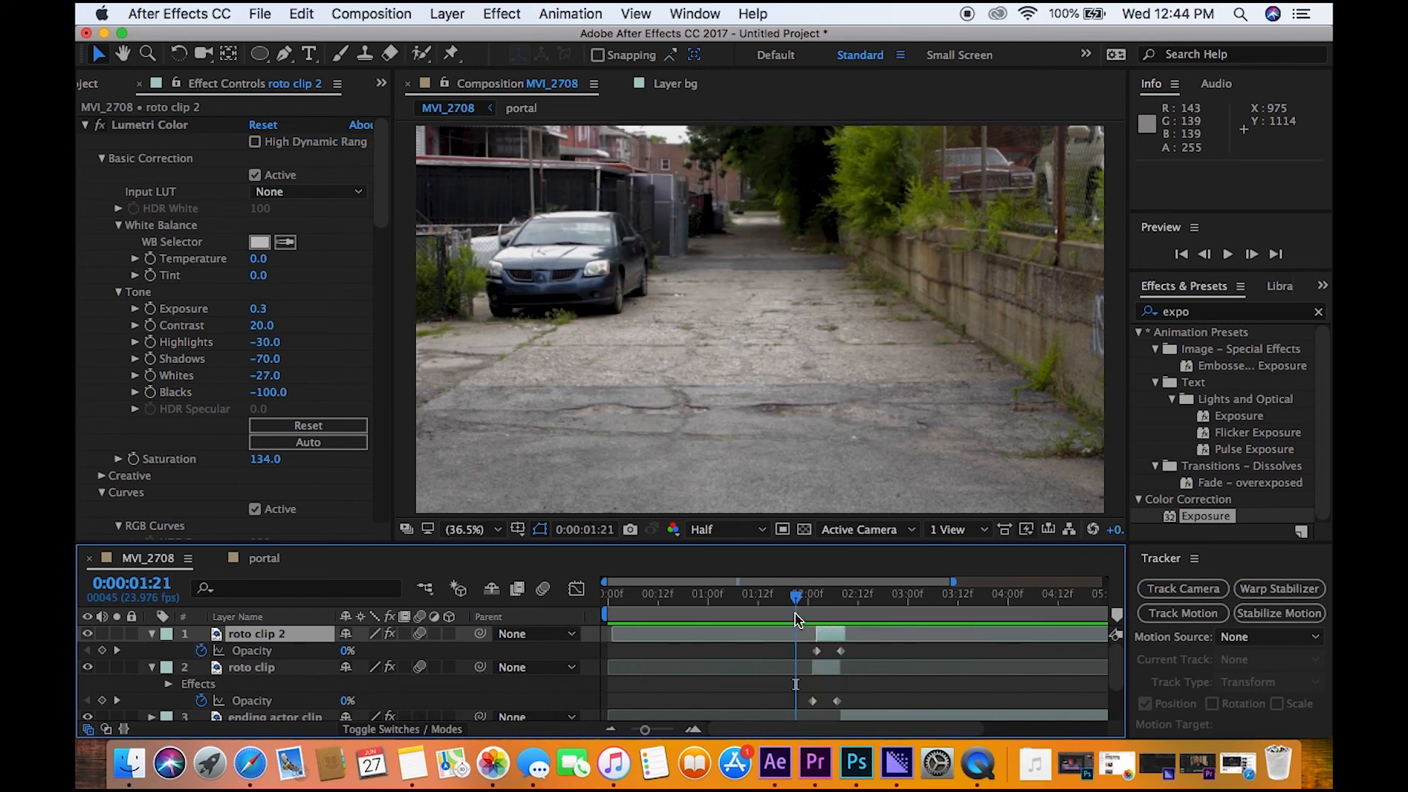
pyautogui.press('space')
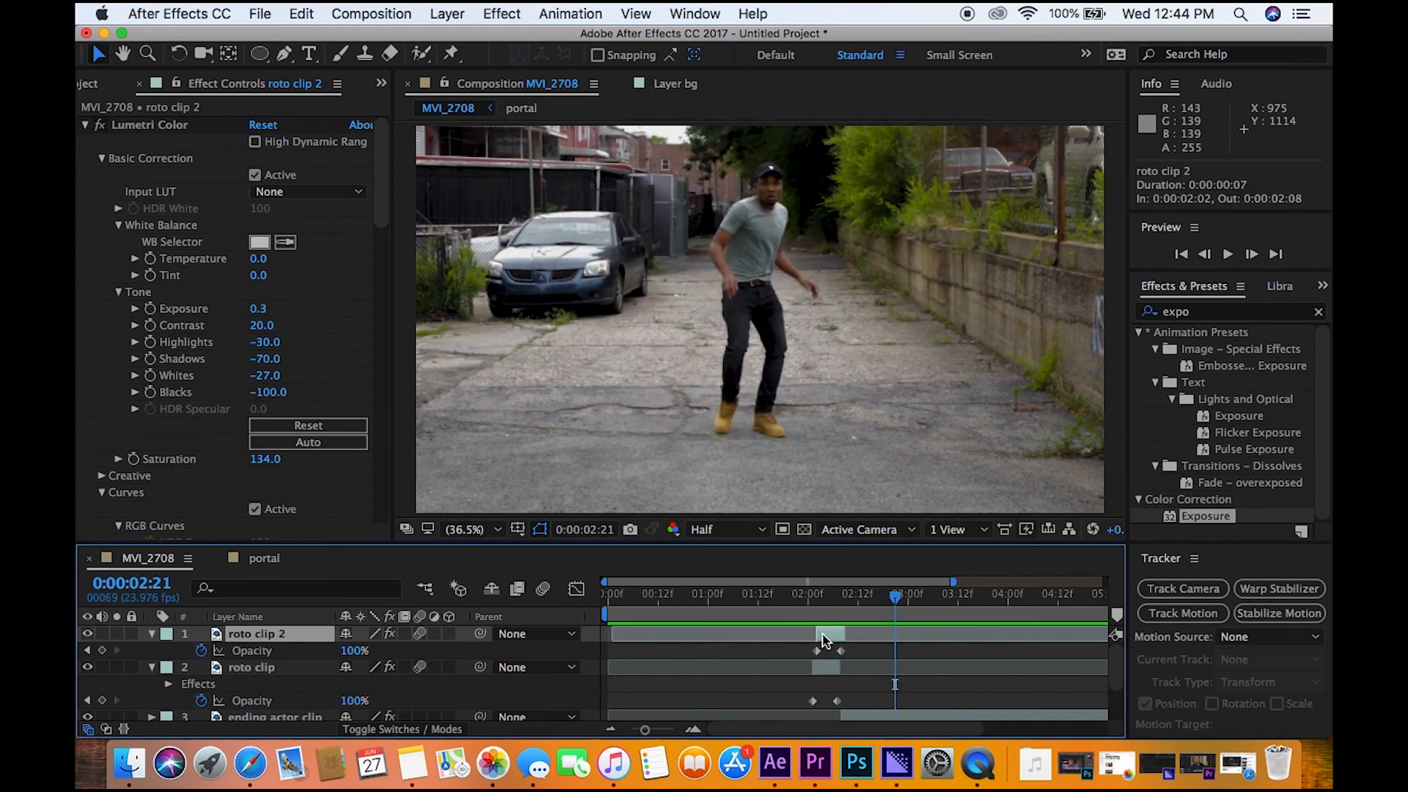
# Shift roto clip 2 one frame later to start at 0:00:02:03, and preview from 0:00:01:15
pyautogui.moveTo(826, 639); pyautogui.dragTo(828, 639)
pyautogui.press('space')
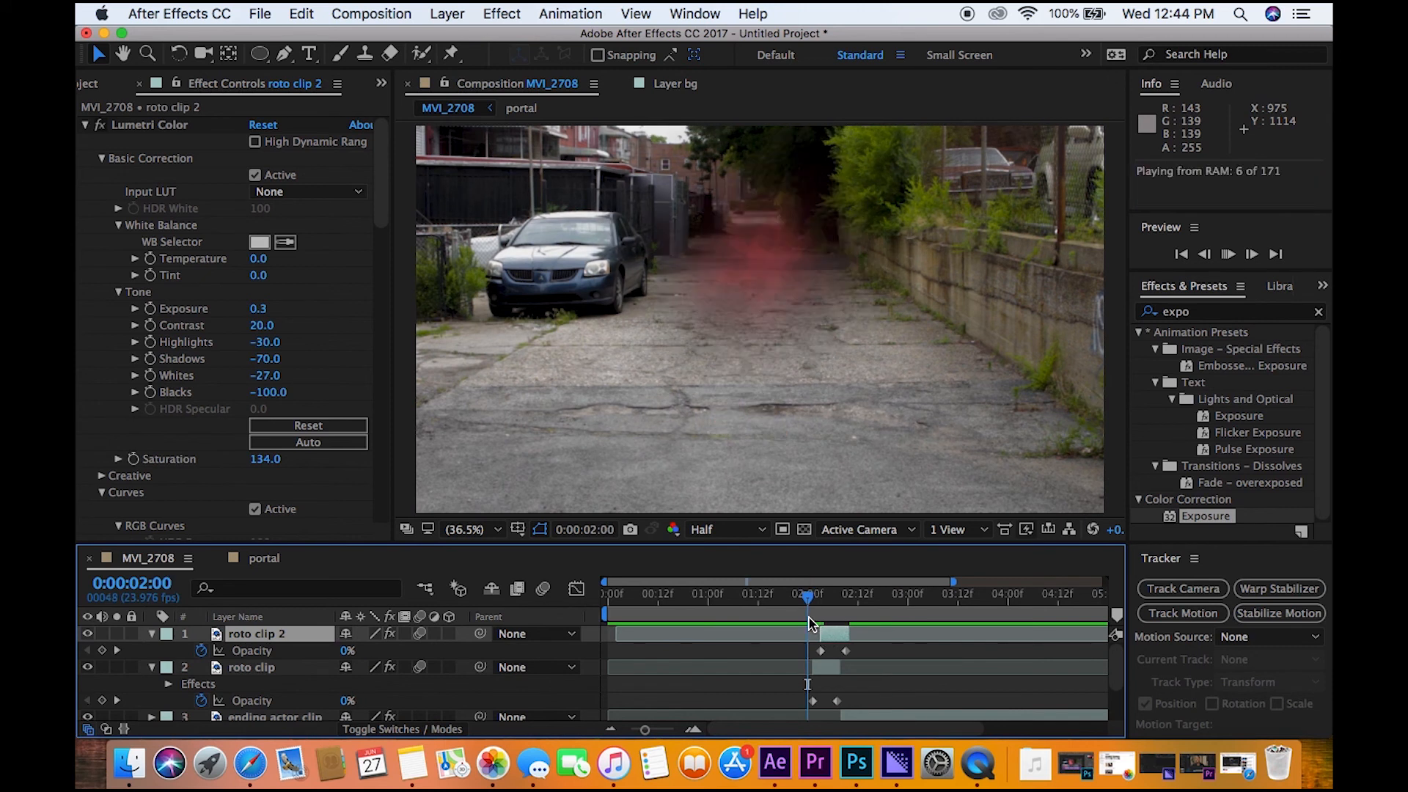
pyautogui.click(773, 610)
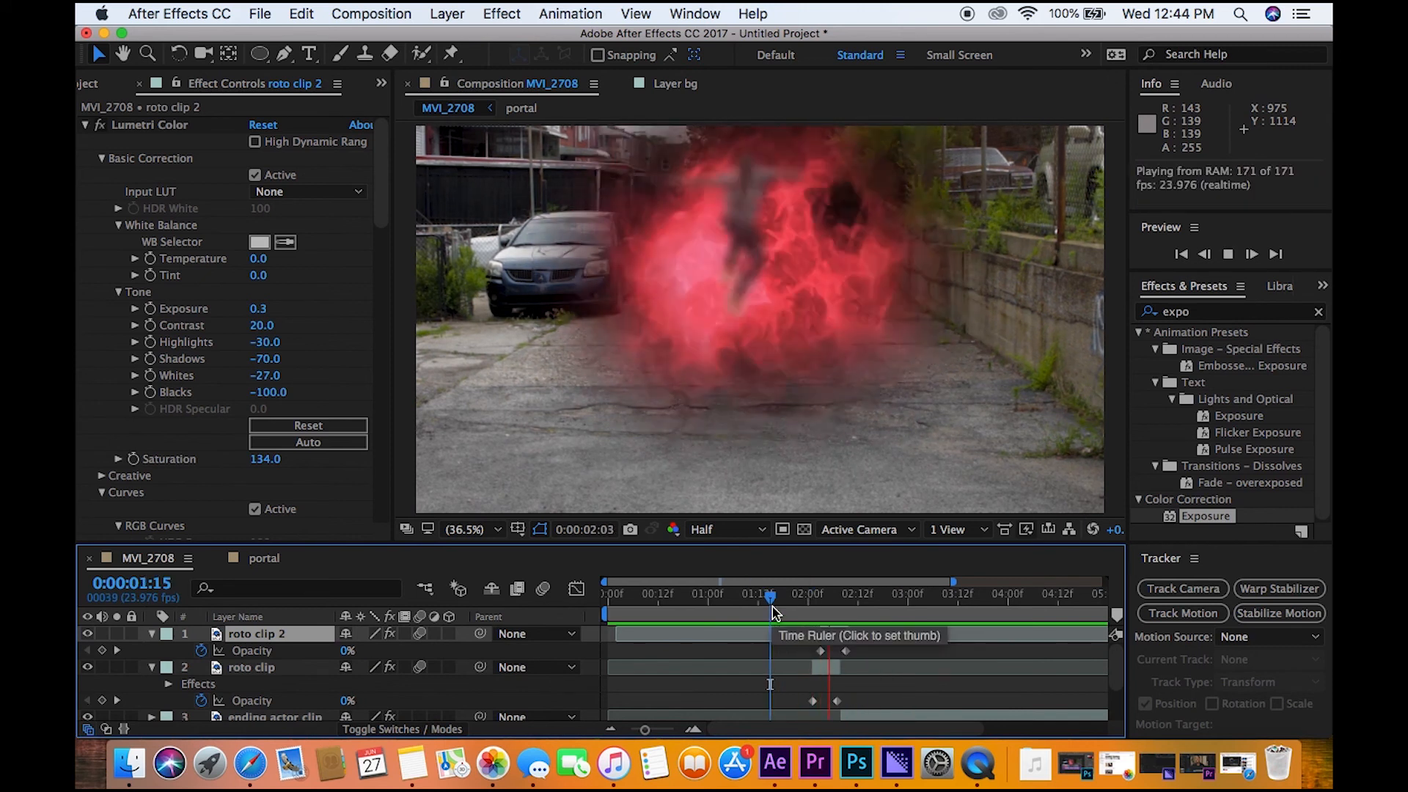
pyautogui.press('space')
# Set roto clip 2's scale to 110% at its last keyframe at 0:00:02:09, and preview from 0:00:01:19
pyautogui.press('s')
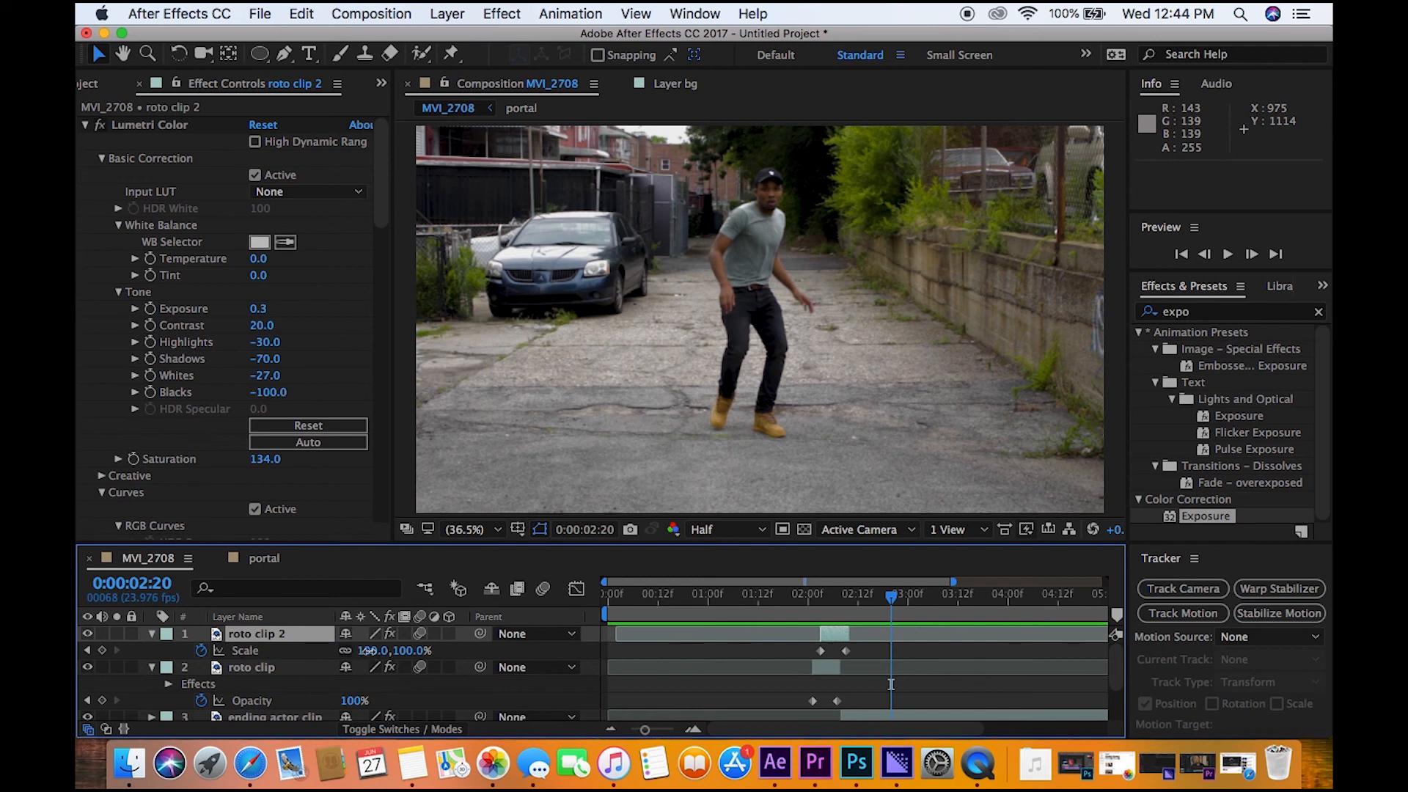
pyautogui.click(834, 613)
pyautogui.moveTo(837, 612); pyautogui.dragTo(849, 615)
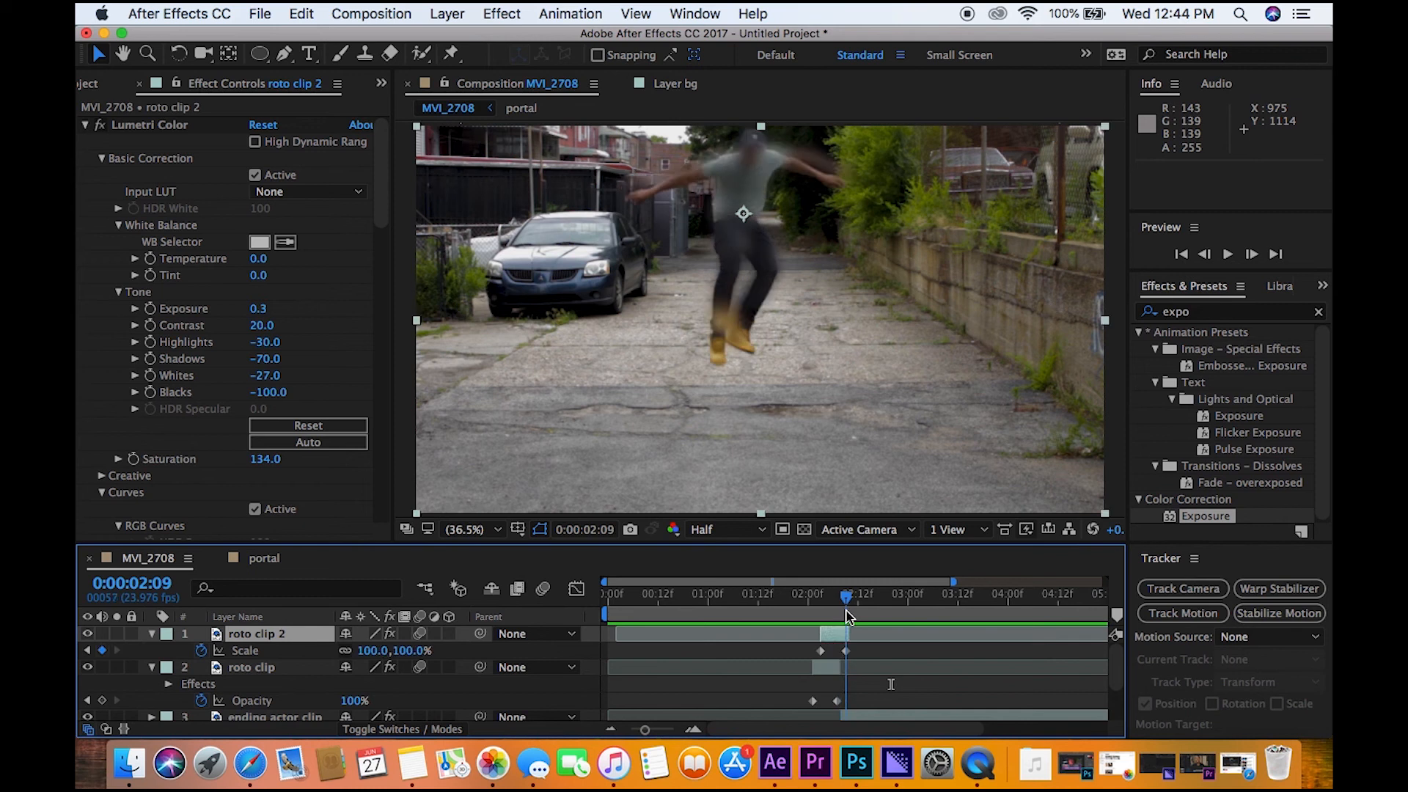
pyautogui.click(376, 651)
pyautogui.write('11')
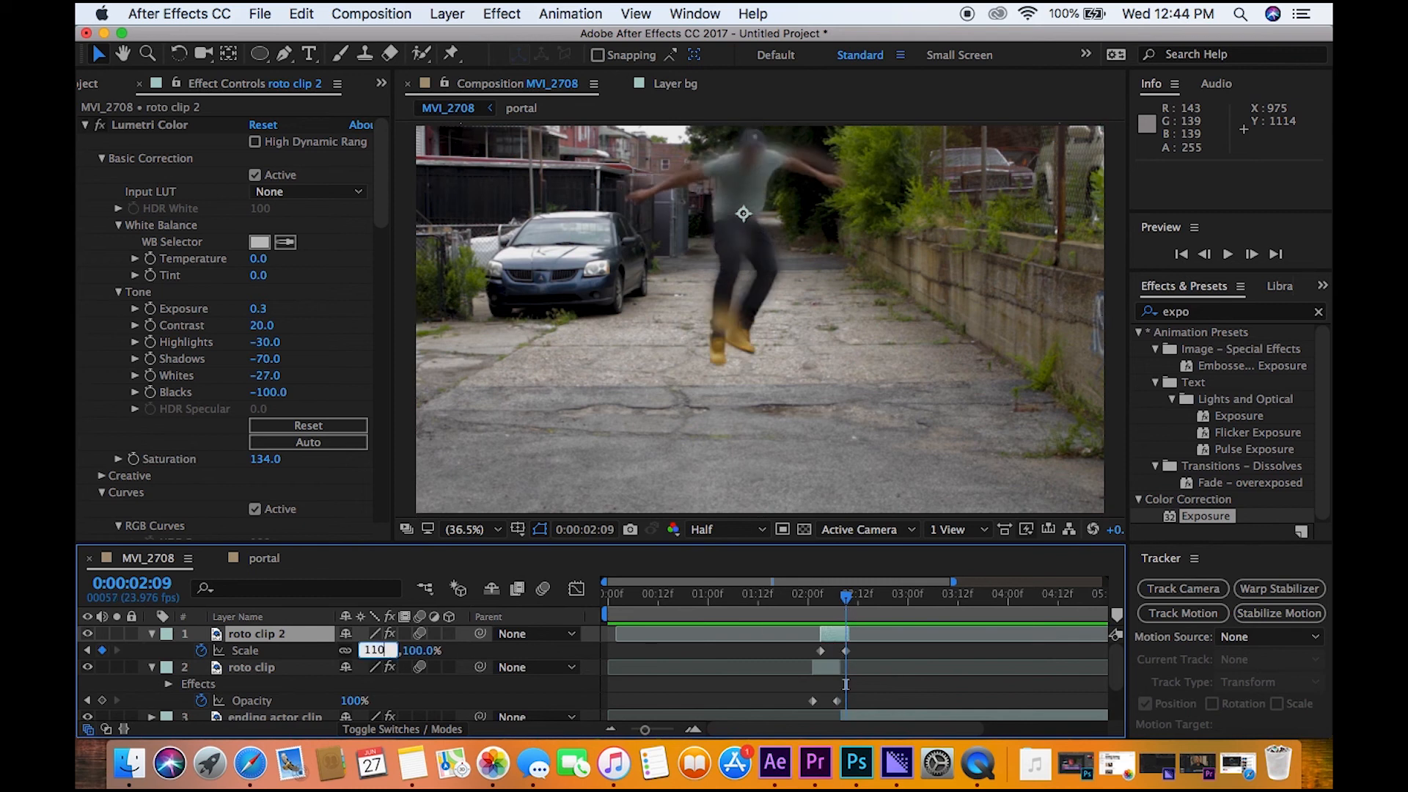
pyautogui.write('0')
pyautogui.press('Return')
pyautogui.click(807, 616)
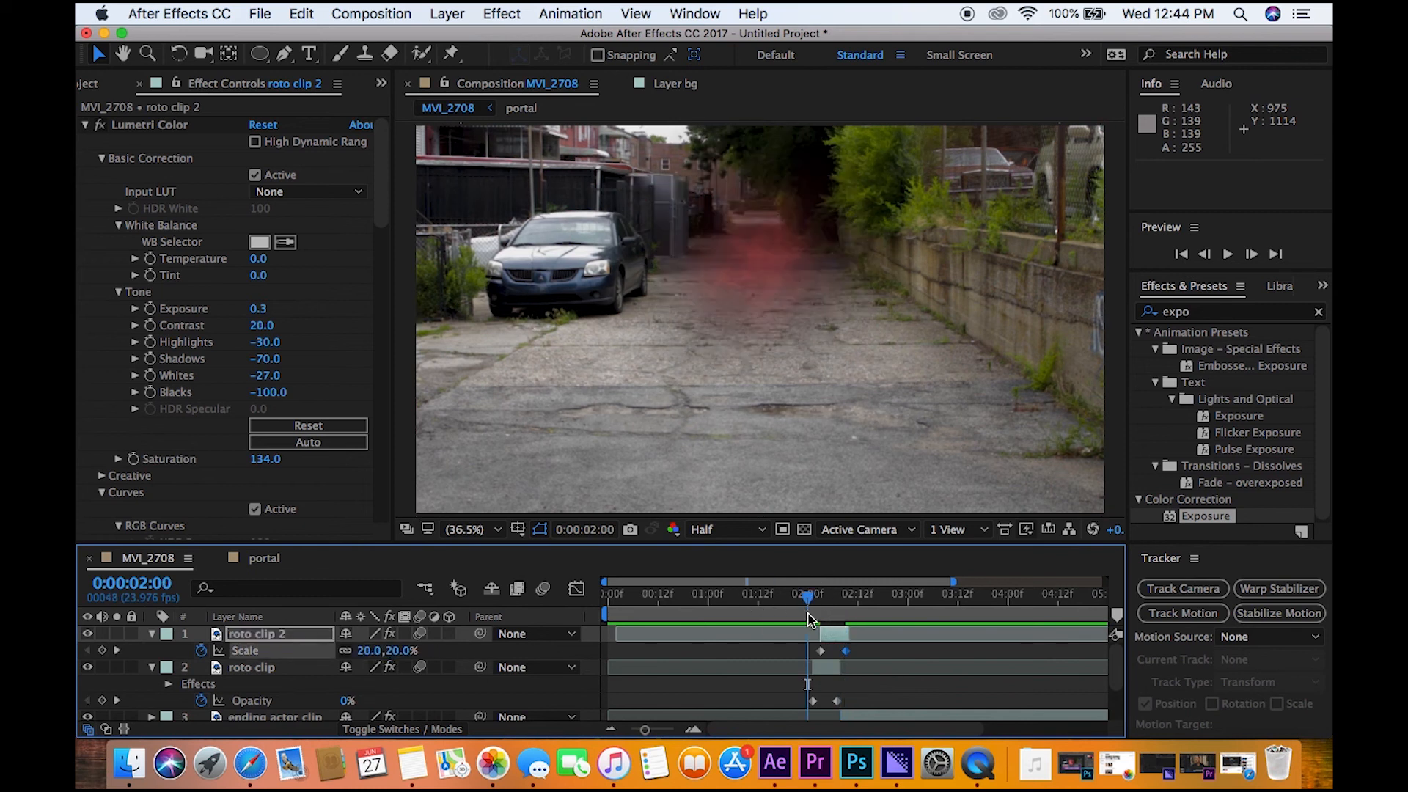
pyautogui.press('space')
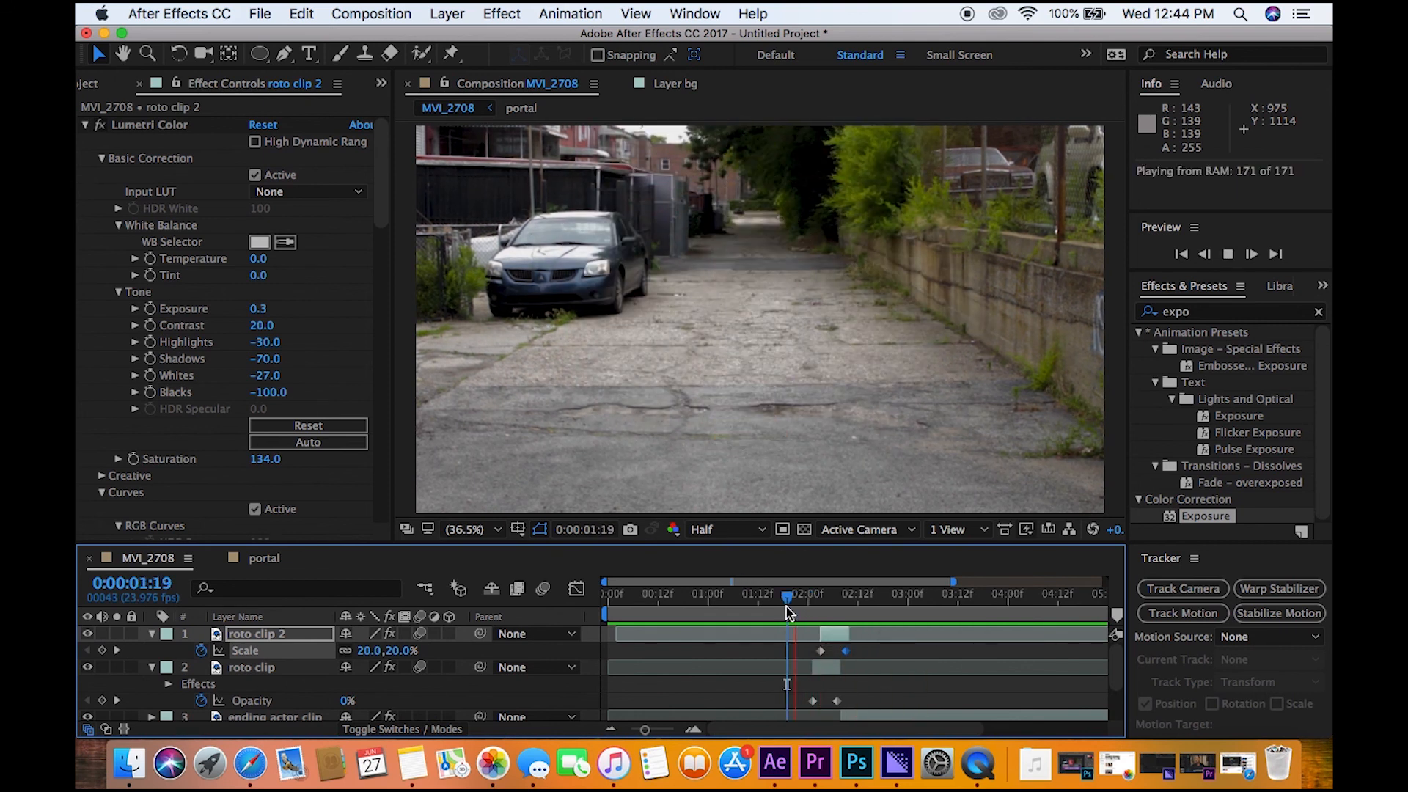
pyautogui.press('space')
# Set roto clip 2's opacity to 70% at 0:00:02:10, and move that keyframe one frame earlier to 0:00:02:09
pyautogui.click(840, 600)
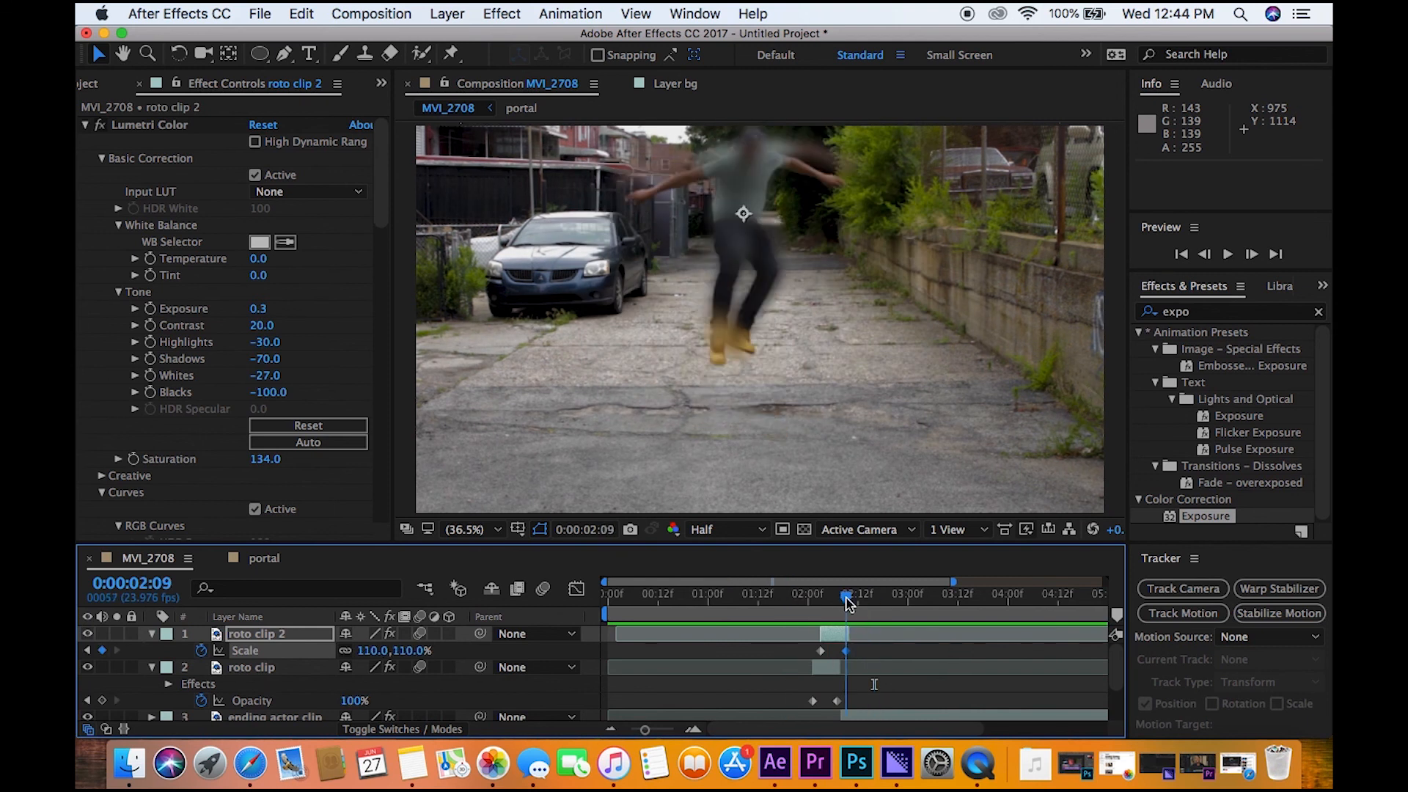
pyautogui.press('pagedown')
pyautogui.press('pagedown')
pyautogui.press('t')
pyautogui.click(354, 650)
pyautogui.press('Return')
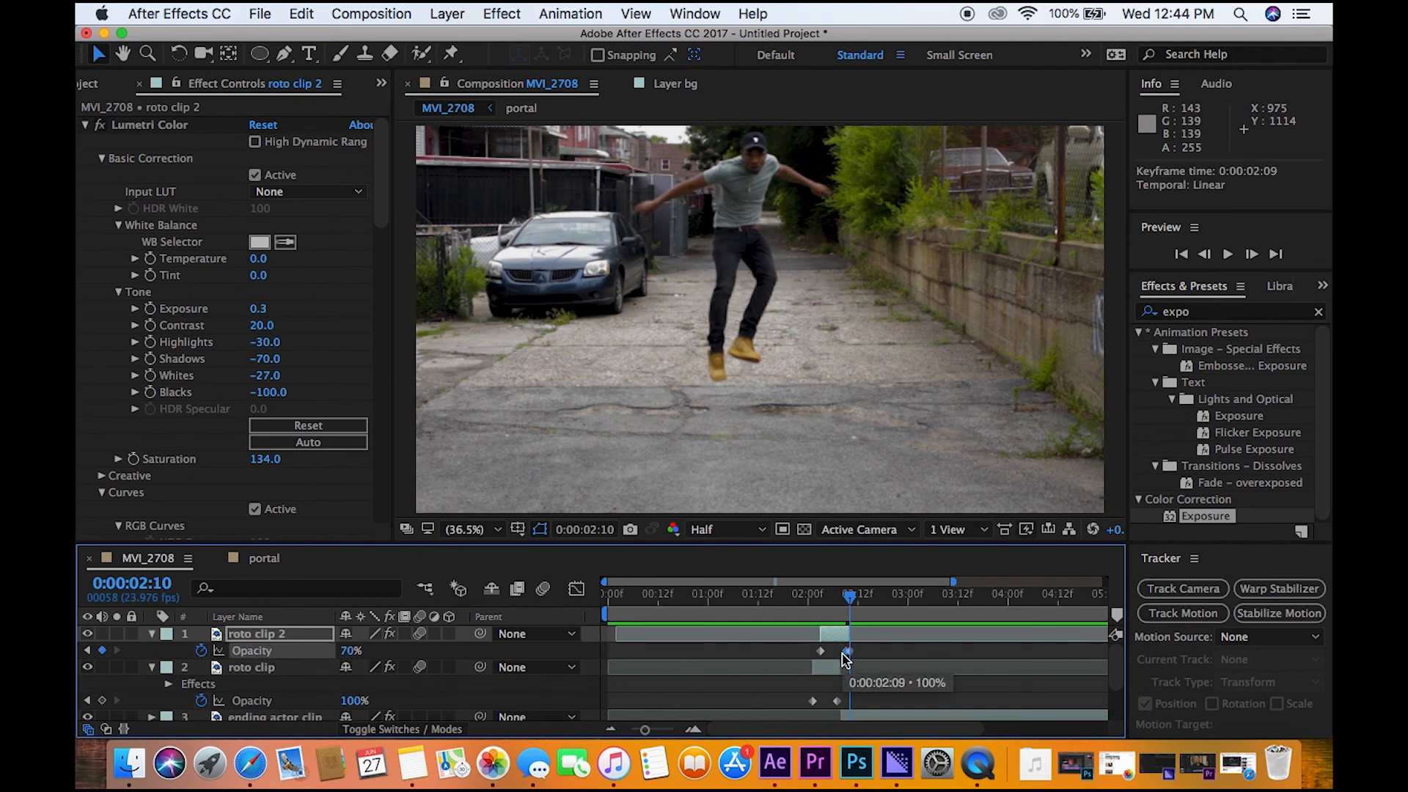
pyautogui.moveTo(849, 653); pyautogui.dragTo(846, 655)
# Preview the opacity change on the duplicated roto clip from 0:00:02:01, 0:00:01:20 and 0:00:01:05
pyautogui.click(813, 615)
pyautogui.press('space')
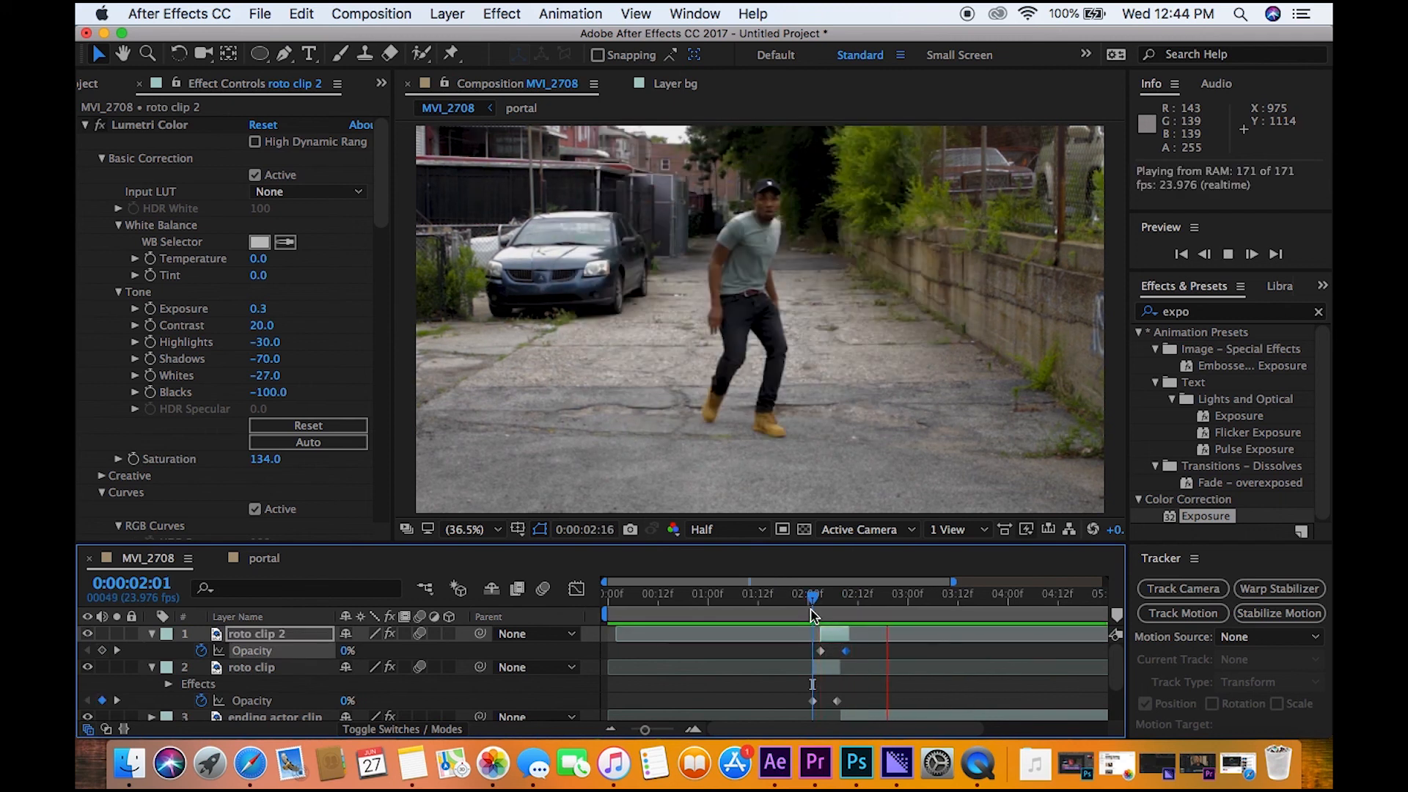
pyautogui.click(792, 615)
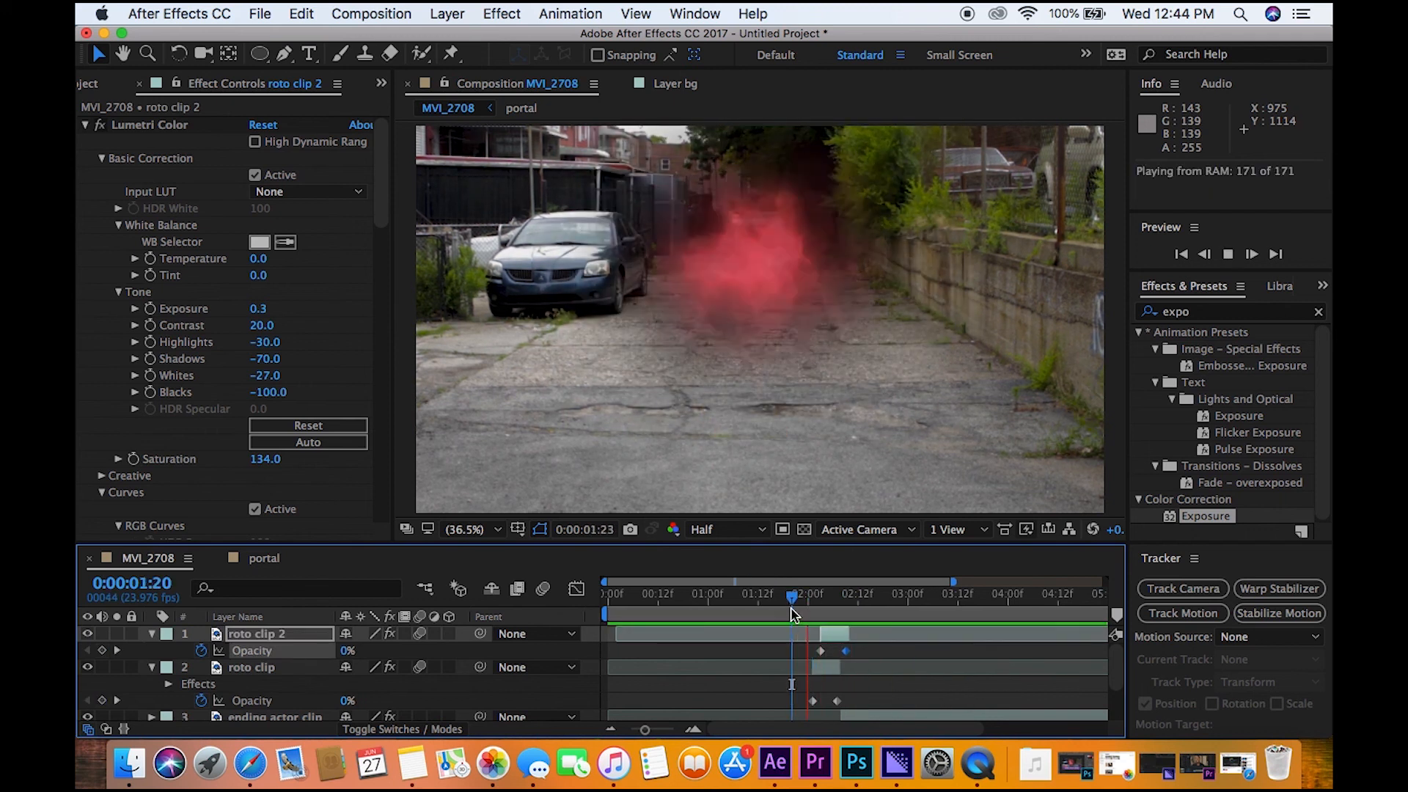
pyautogui.click(730, 616)
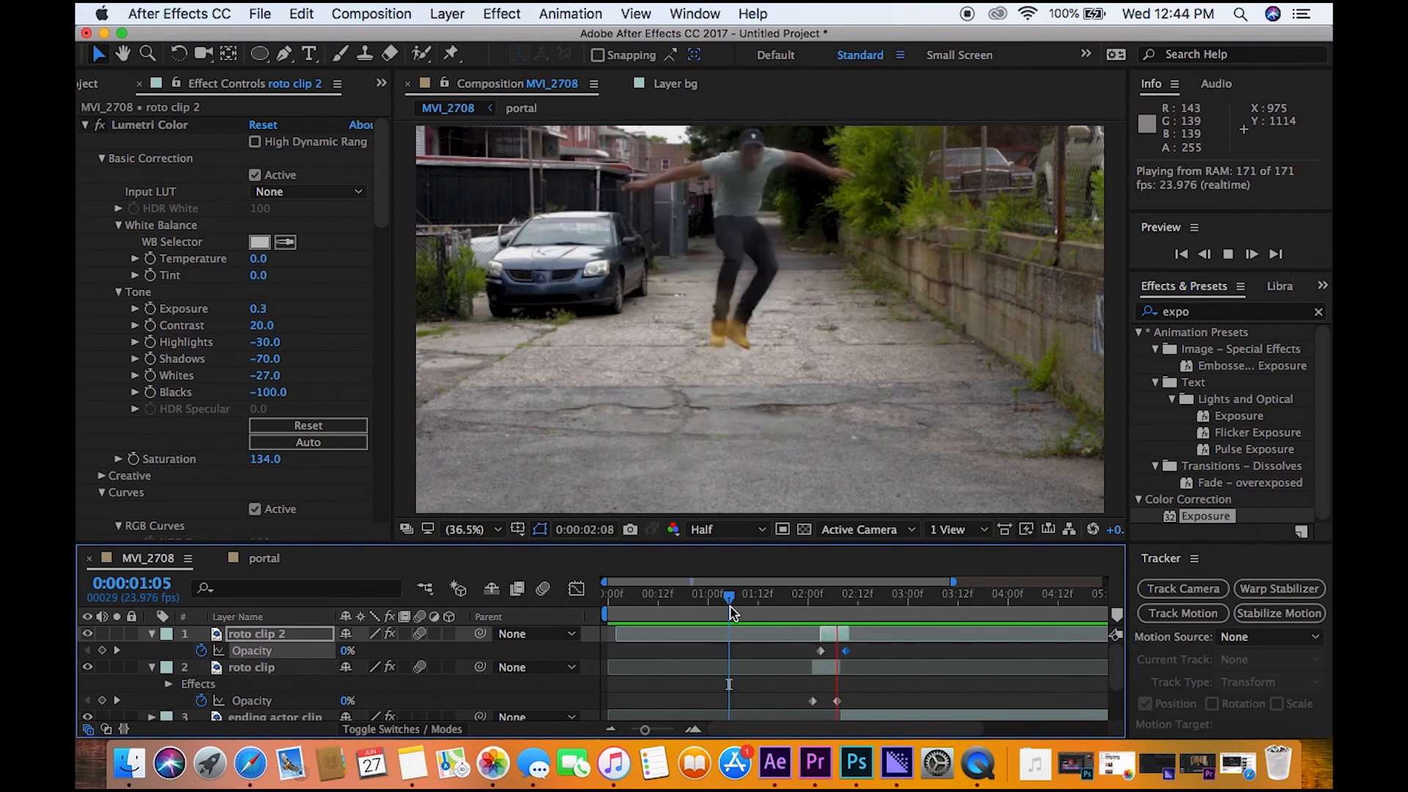
# Set roto clip 2's opacity to 50% at 0:00:02:09, and preview from 0:00:01:21
pyautogui.press('space')
pyautogui.click(846, 635)
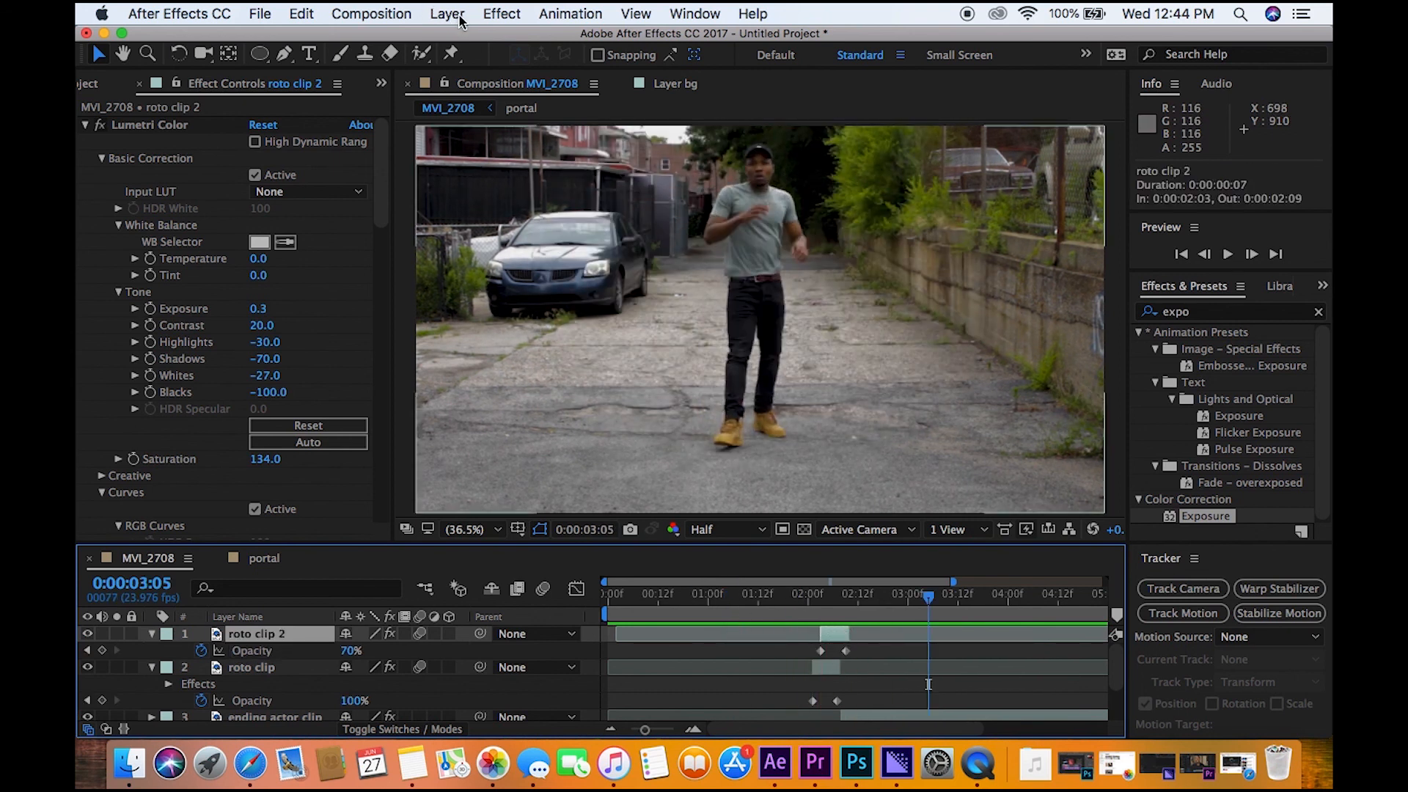
pyautogui.click(846, 619)
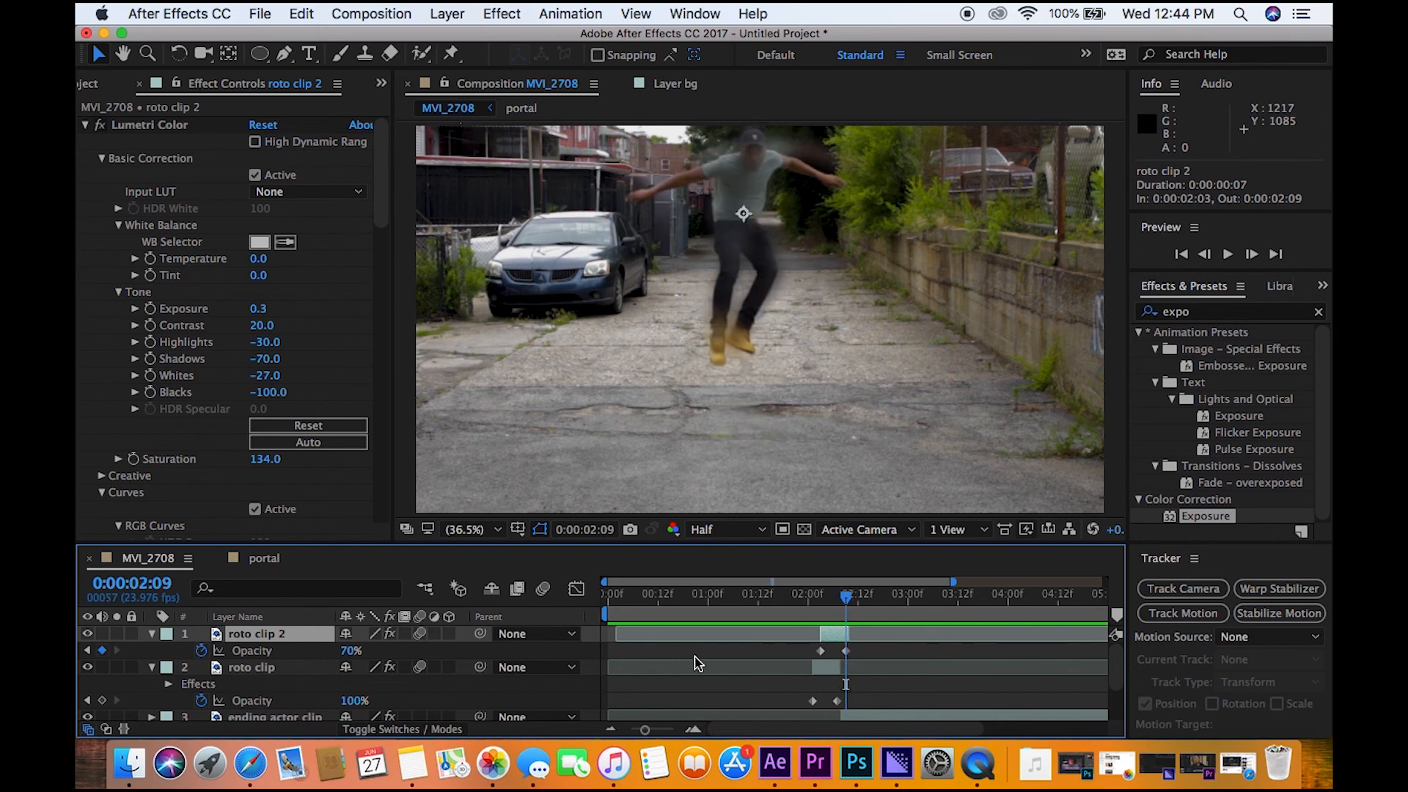
pyautogui.click(342, 651)
pyautogui.write('50')
pyautogui.press('Return')
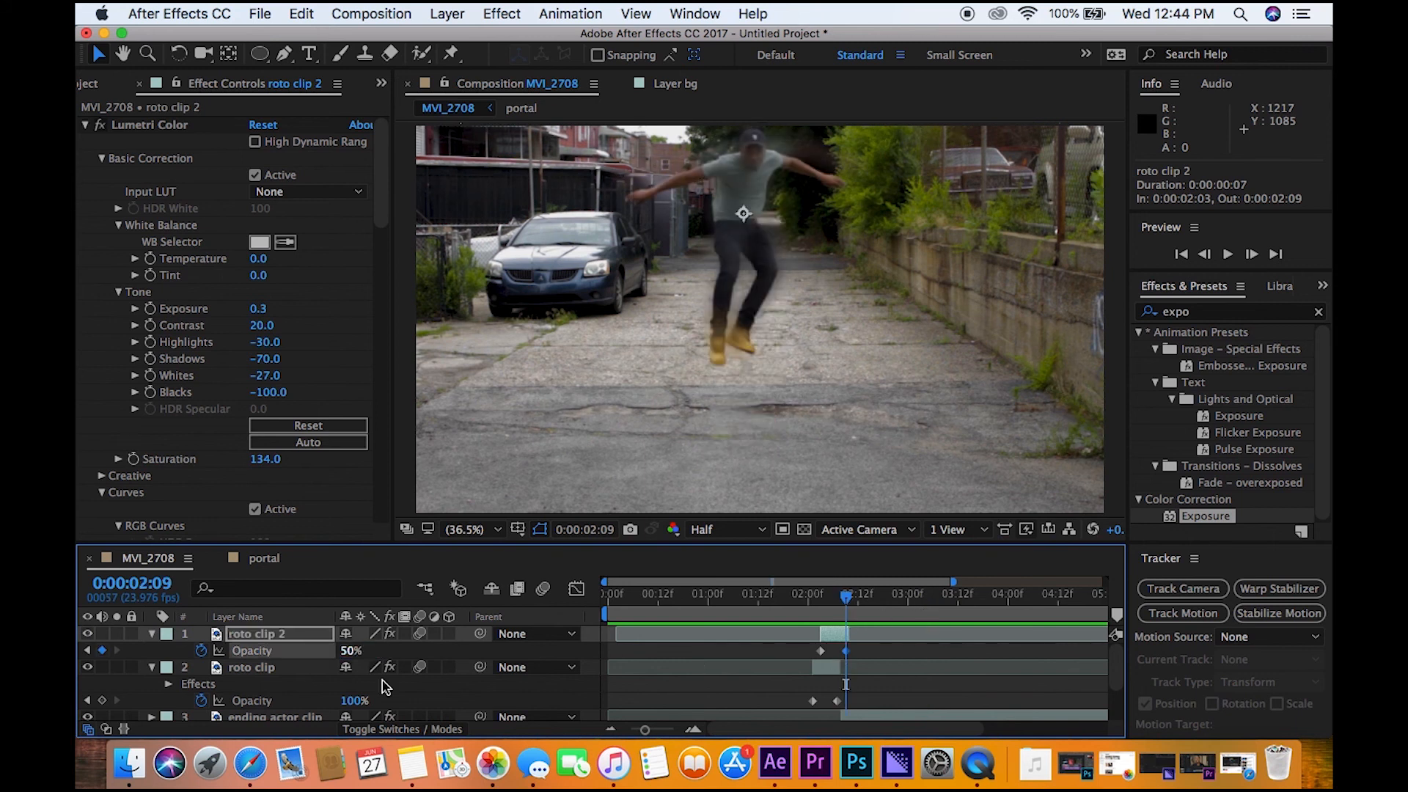
pyautogui.click(796, 596)
pyautogui.press('space')
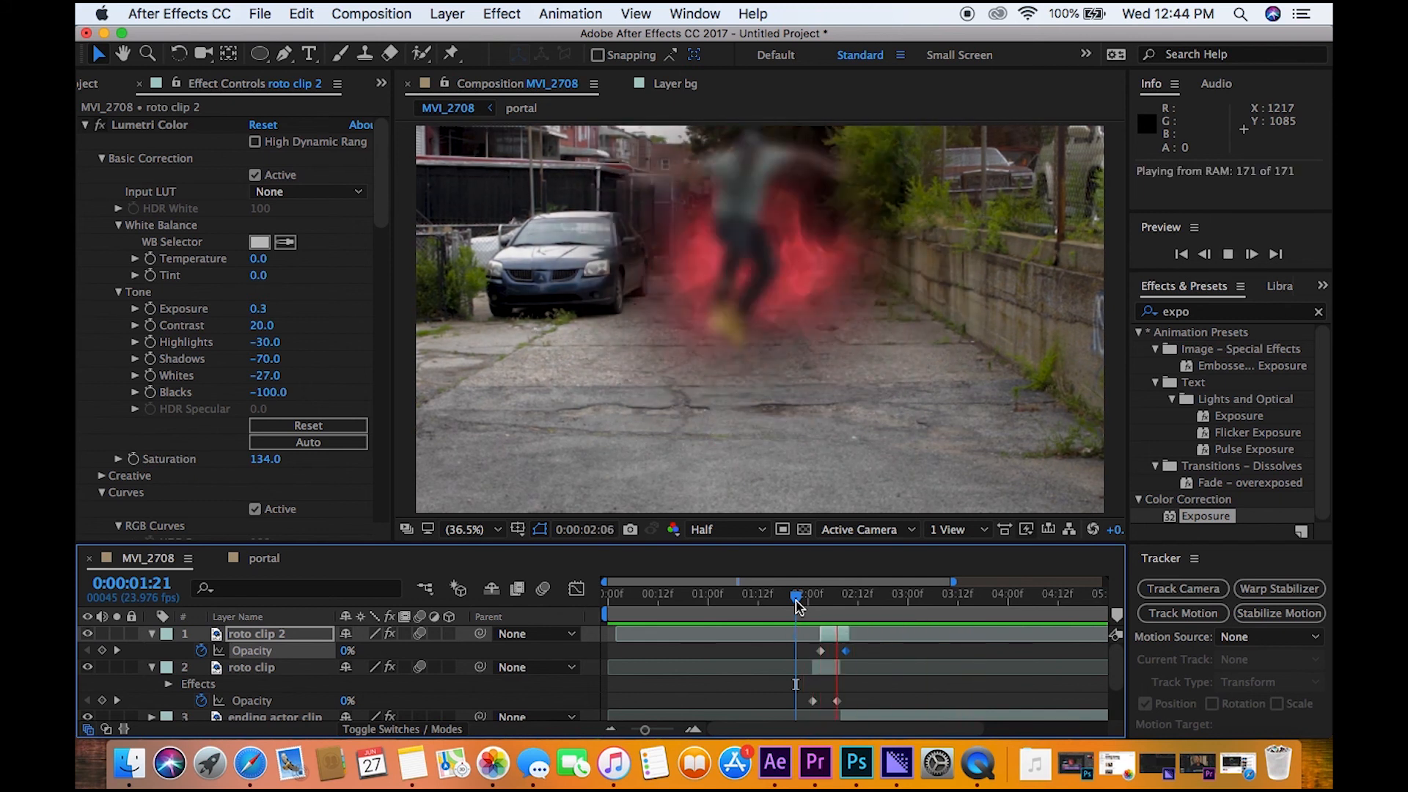
pyautogui.press('space')
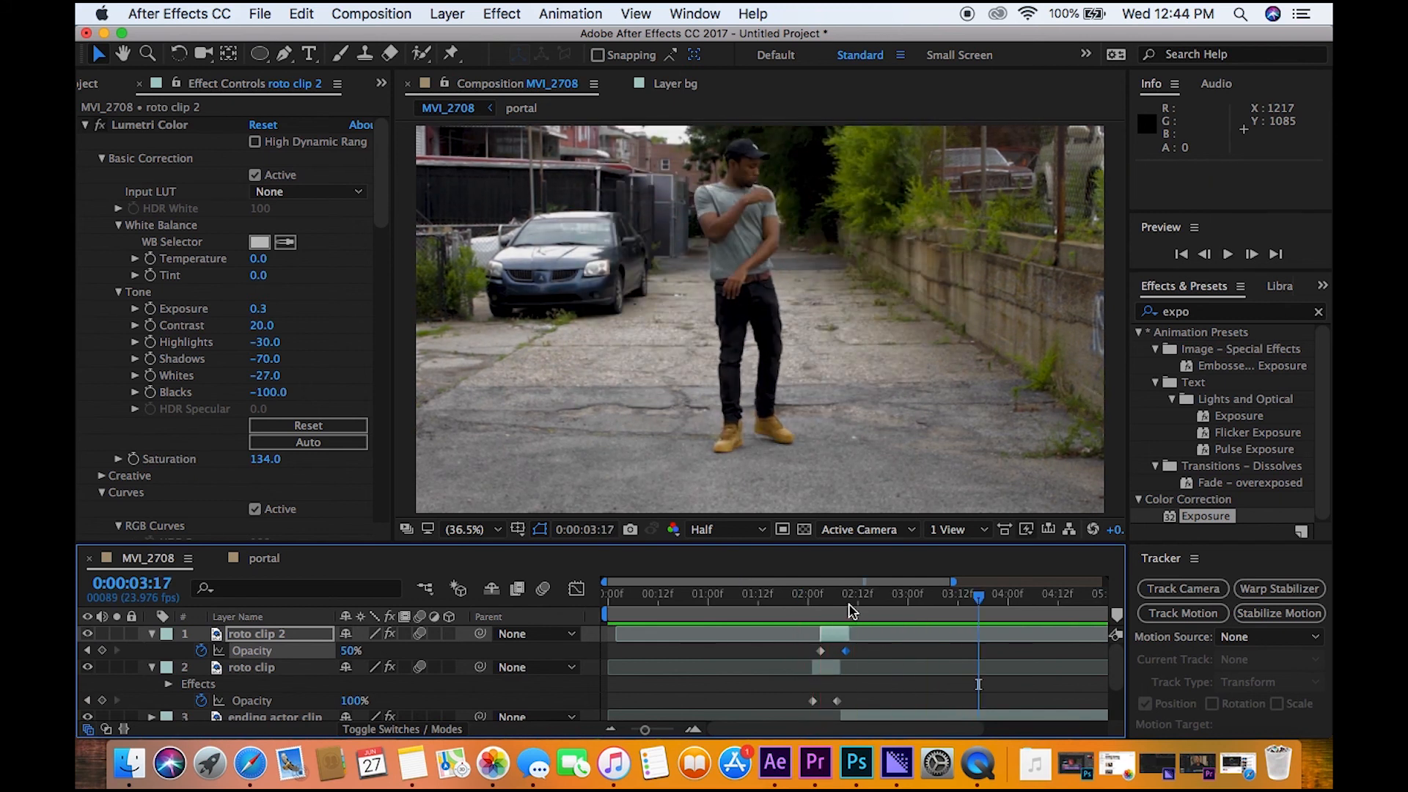
# Set roto clip 2's opacity keyframe at 0:00:02:09 to 30%, and preview the fade from 0:00:01:21
pyautogui.click(847, 615)
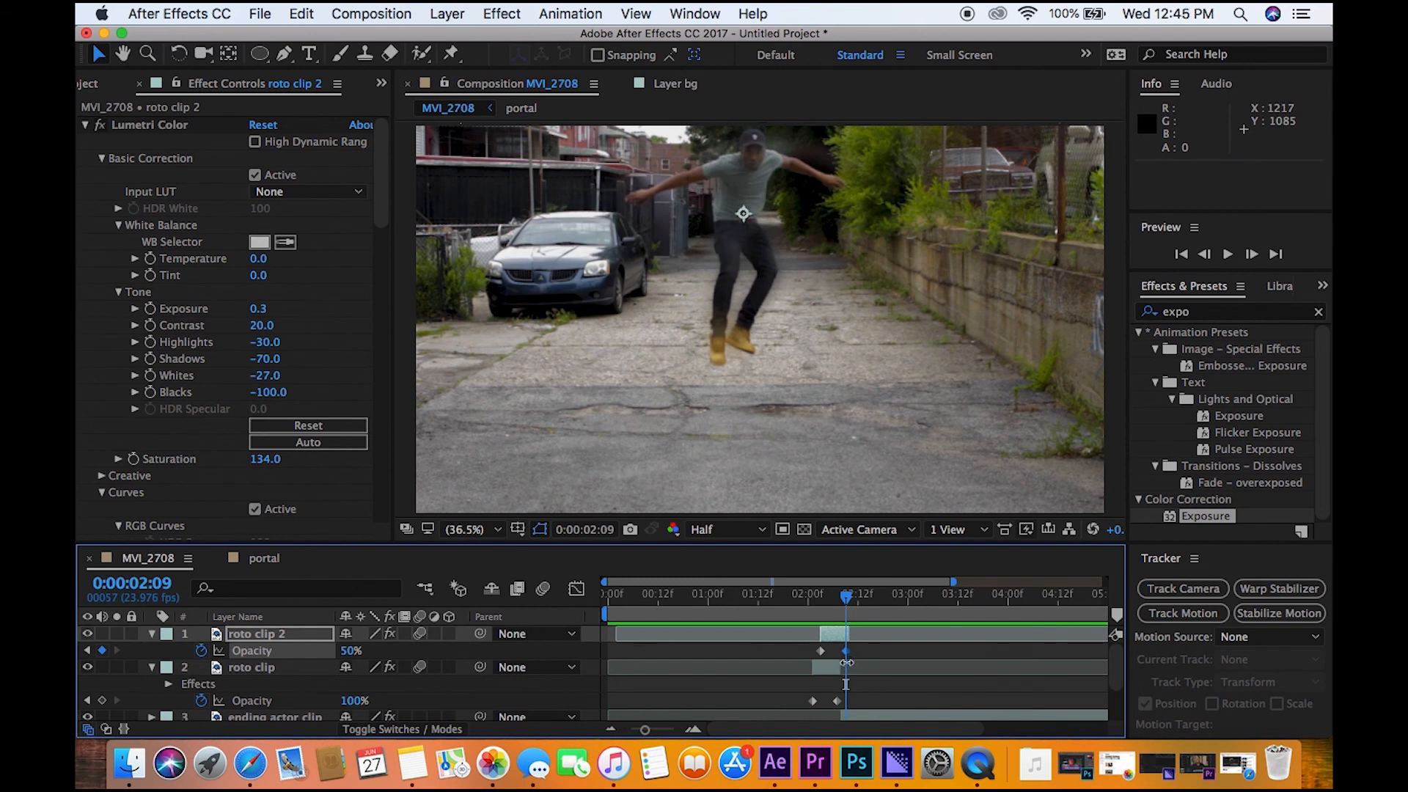
pyautogui.click(846, 652)
pyautogui.click(349, 651)
pyautogui.write('30')
pyautogui.press('Return')
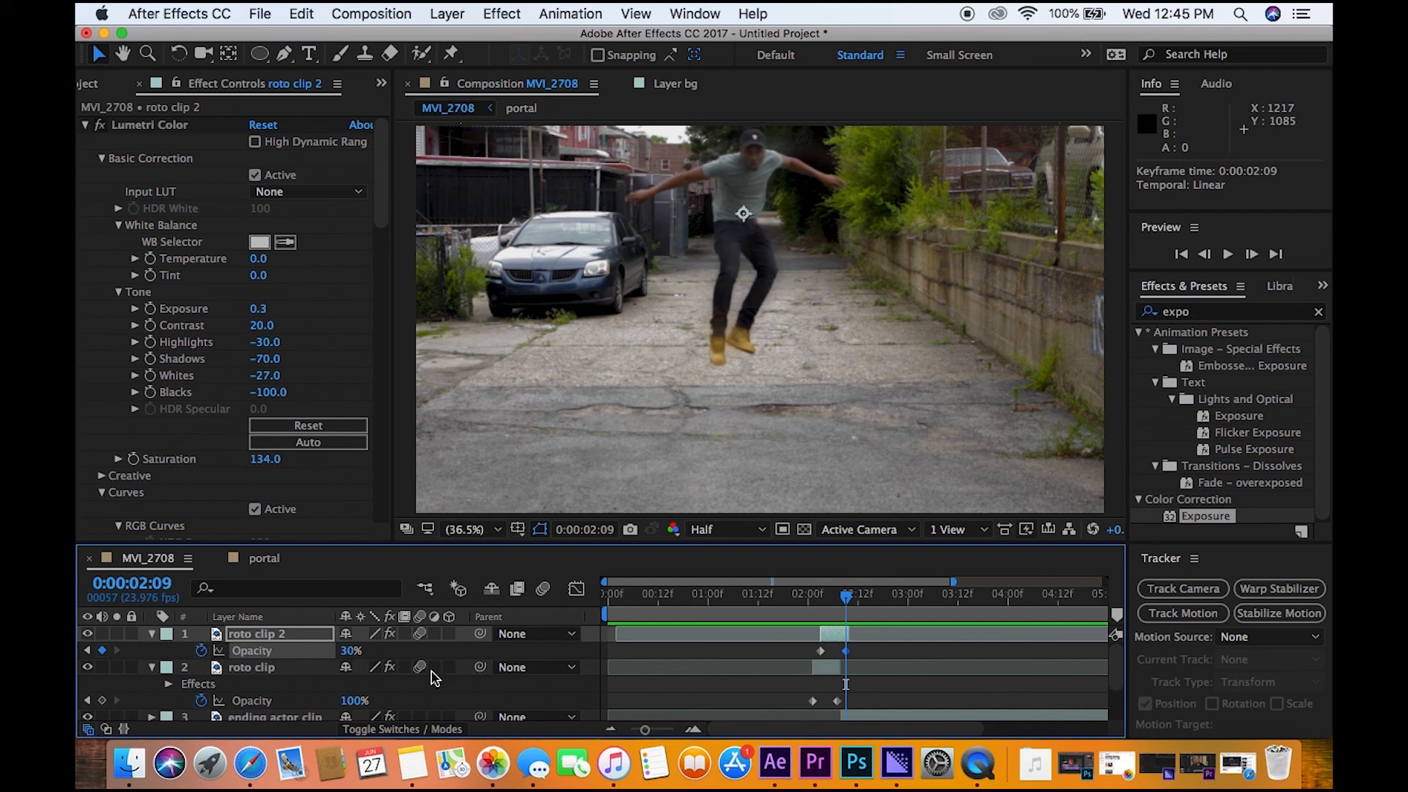
pyautogui.click(797, 620)
pyautogui.press('space')
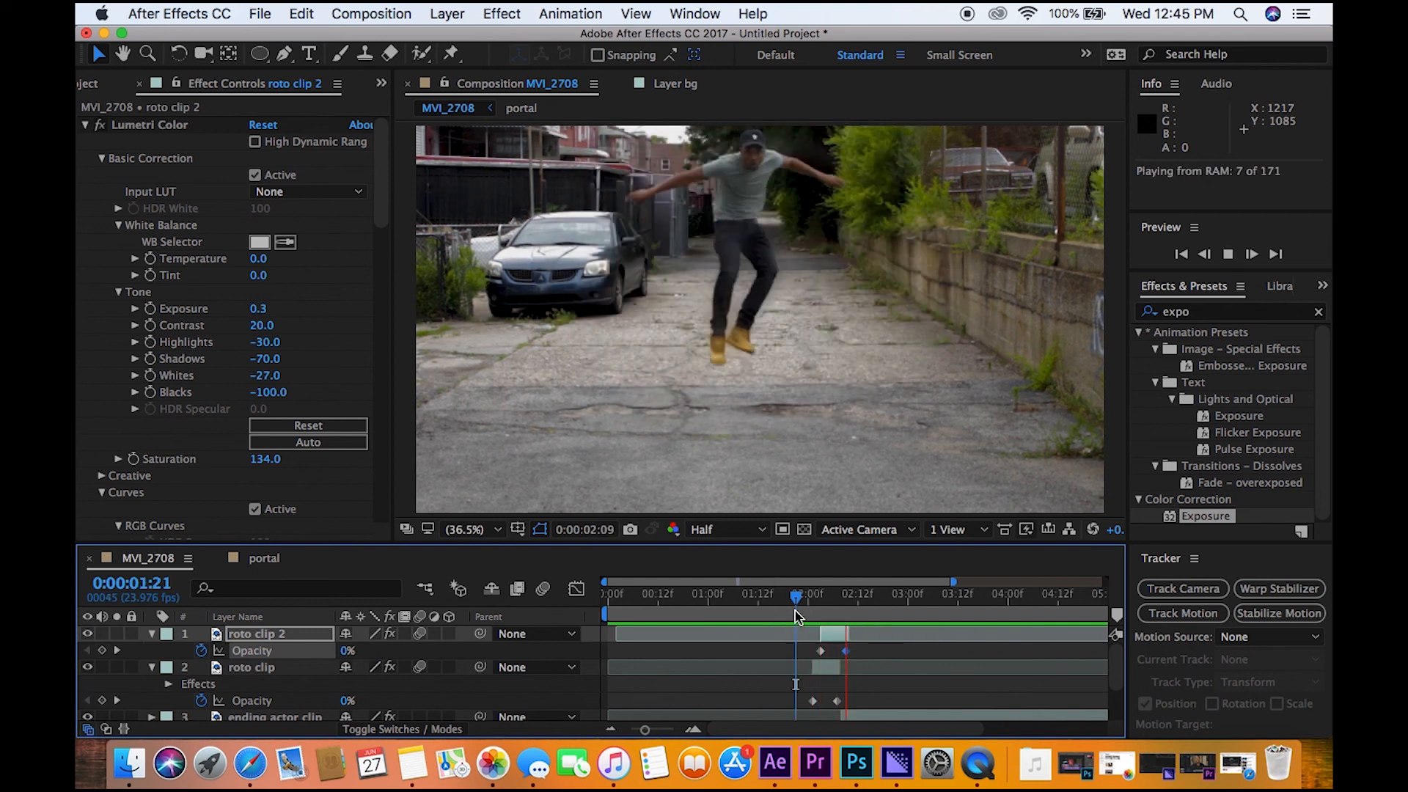
pyautogui.press('space')
pyautogui.press('space')
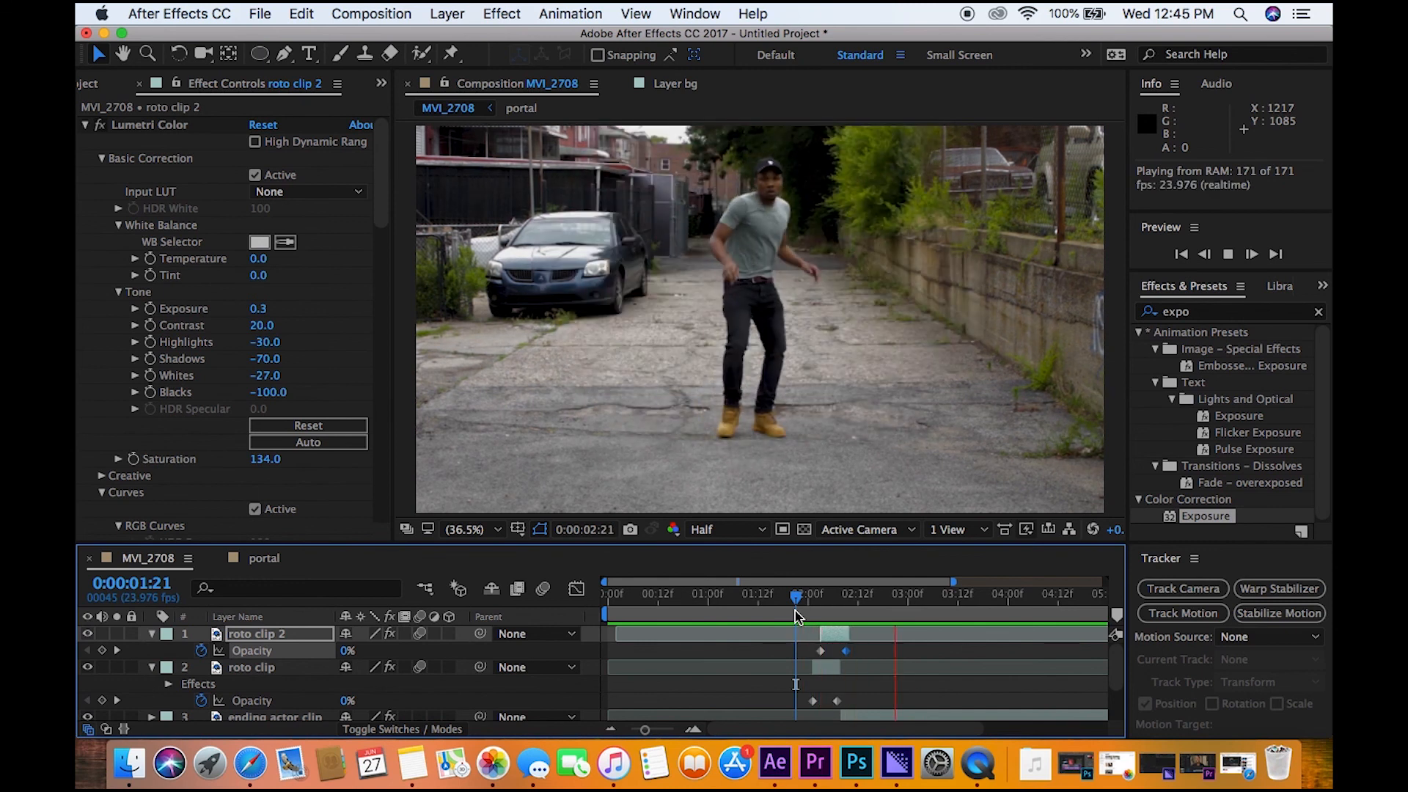
# Preview the whole portal jump from 0:00:00:06 and from the start of the composition
pyautogui.moveTo(659, 615); pyautogui.dragTo(635, 619)
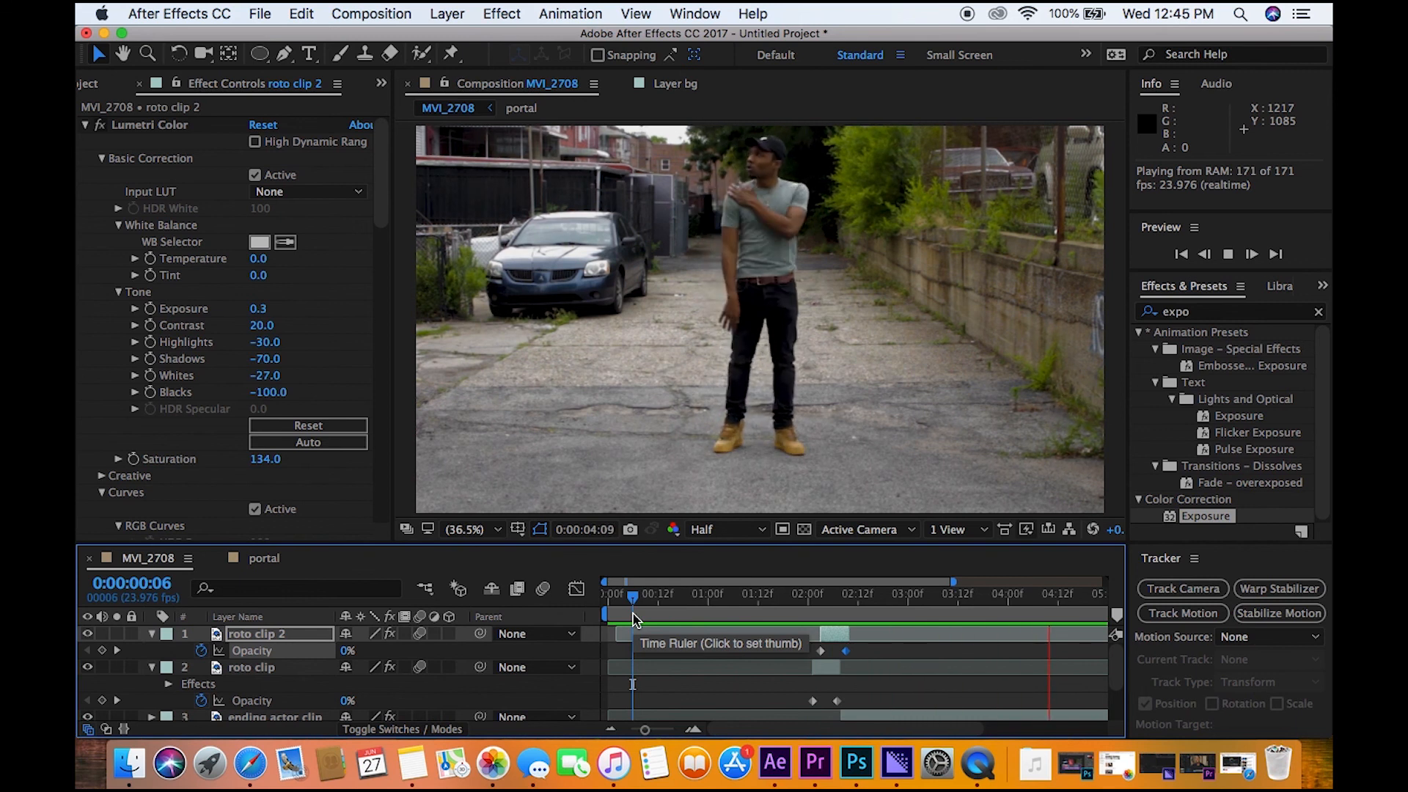
pyautogui.click(604, 614)
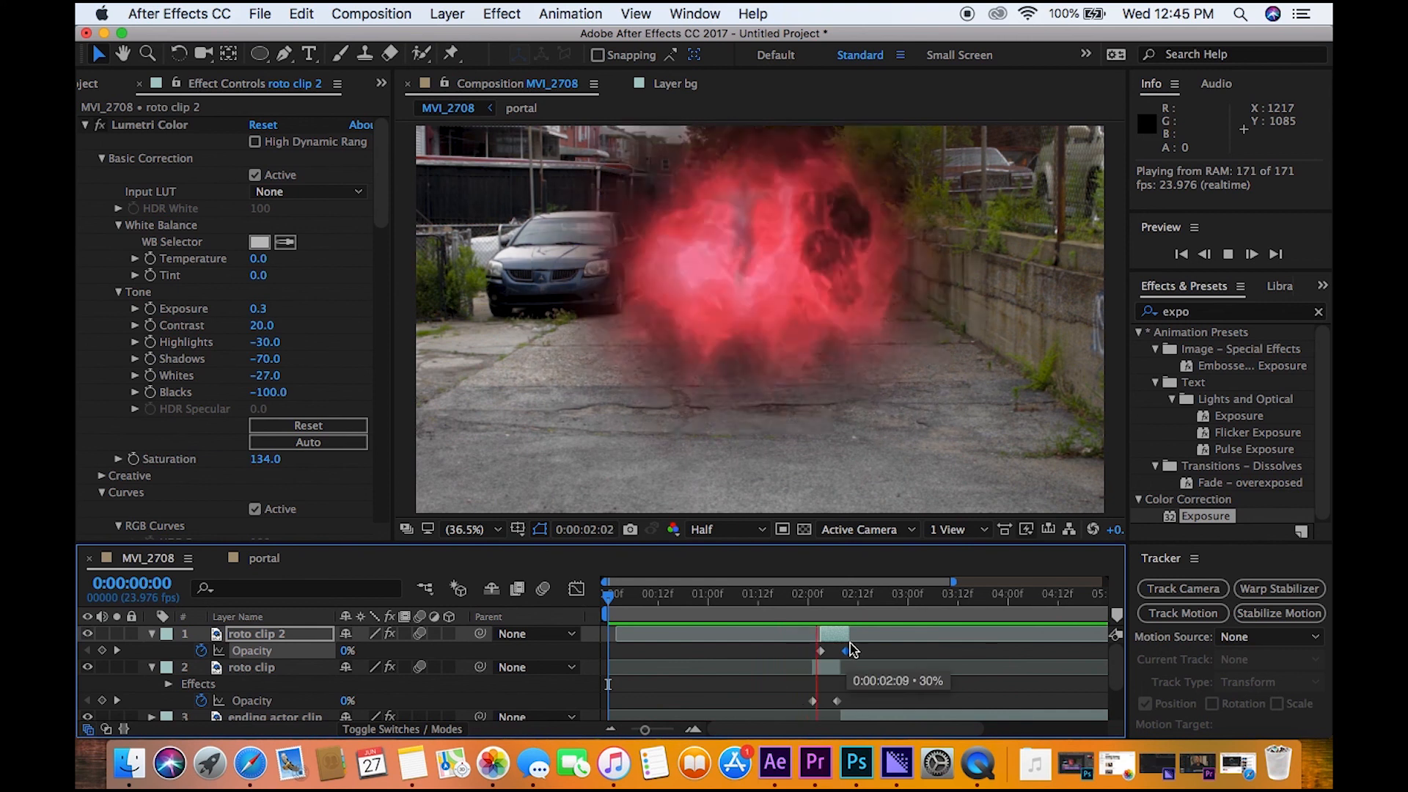
pyautogui.press('space')
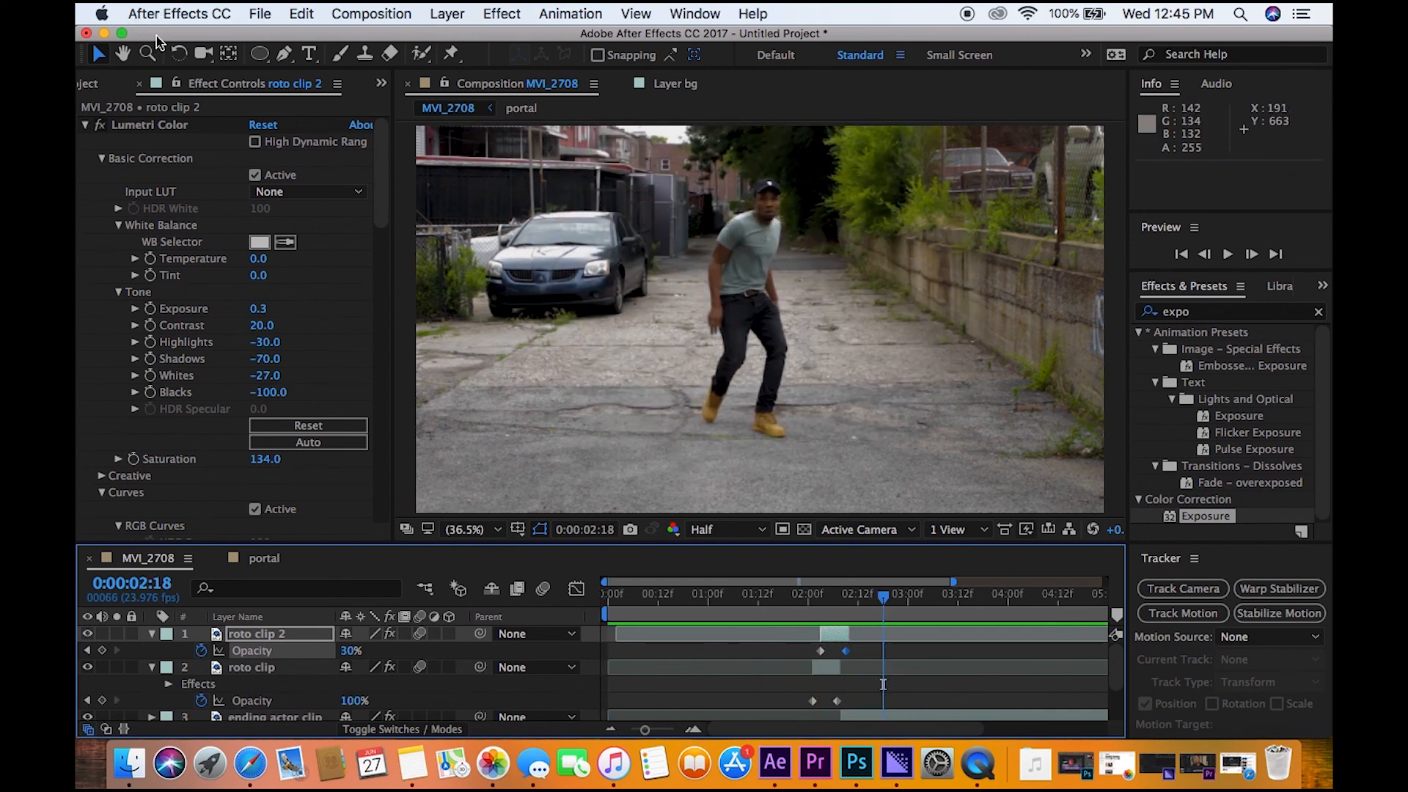
# Open the dsfx_audio folder in Finder and browse its sound effects for a swish or wipe suited to the portal jump
pyautogui.moveTo(156, 42); pyautogui.dragTo(358, 38)
pyautogui.doubleClick(173, 184)
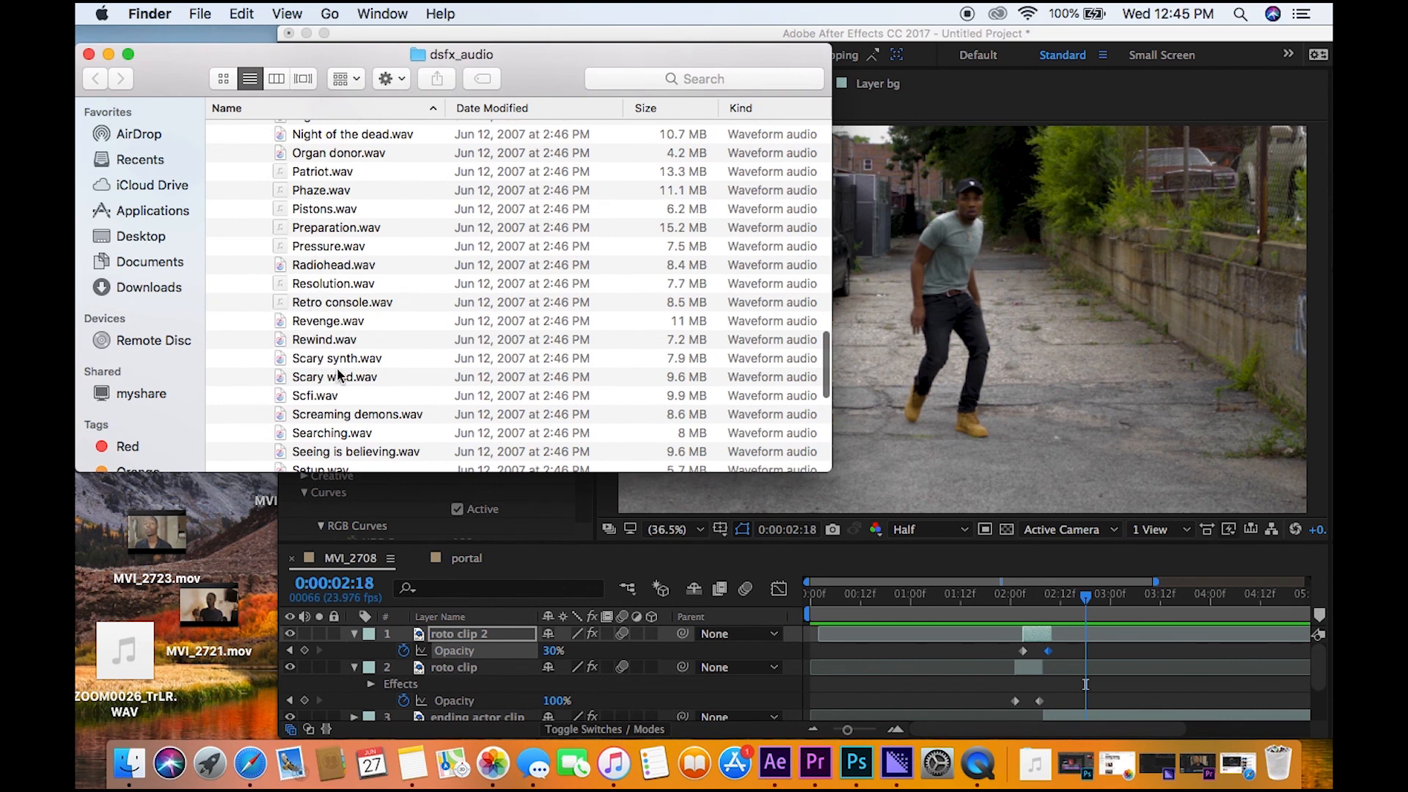
pyautogui.scroll(-15, 338, 375)
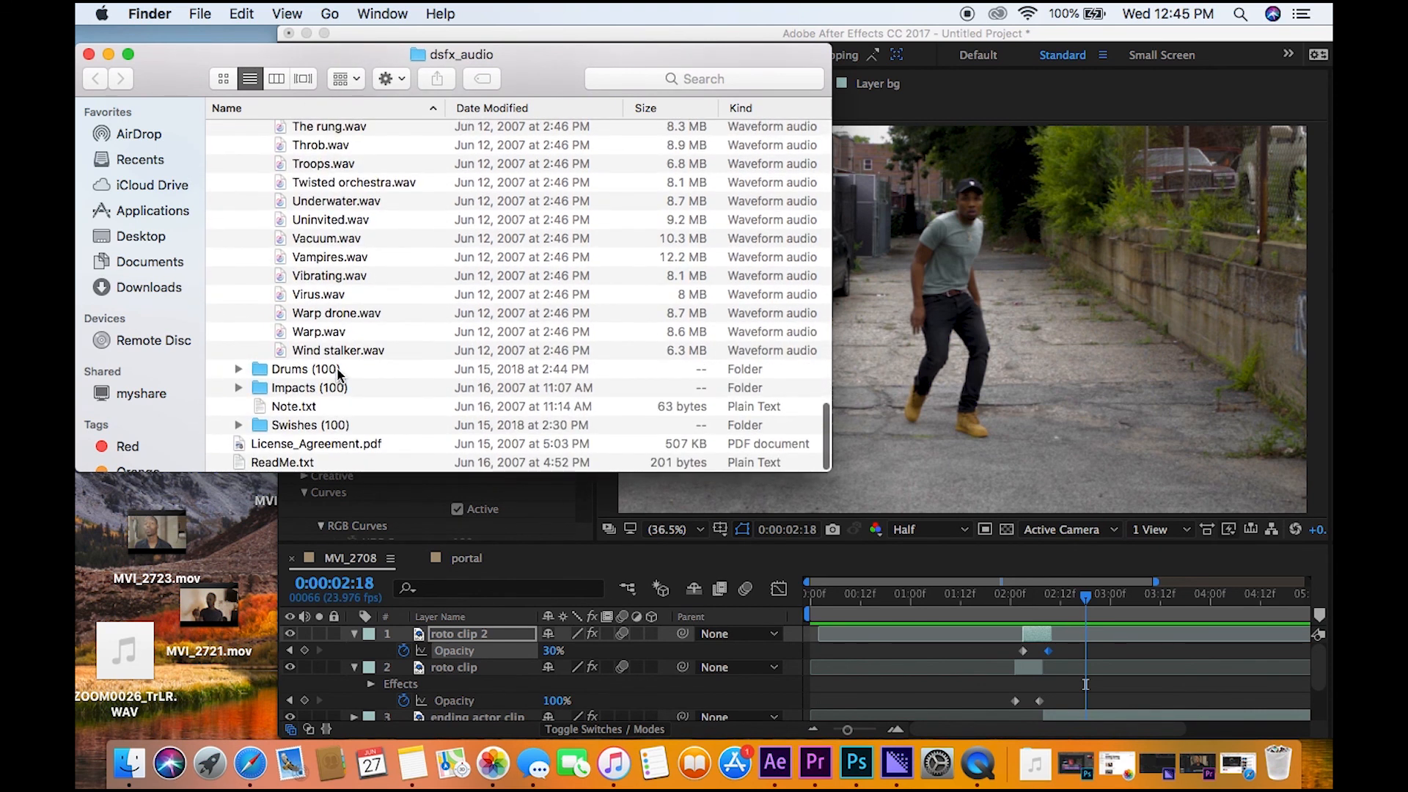
pyautogui.scroll(20, 338, 374)
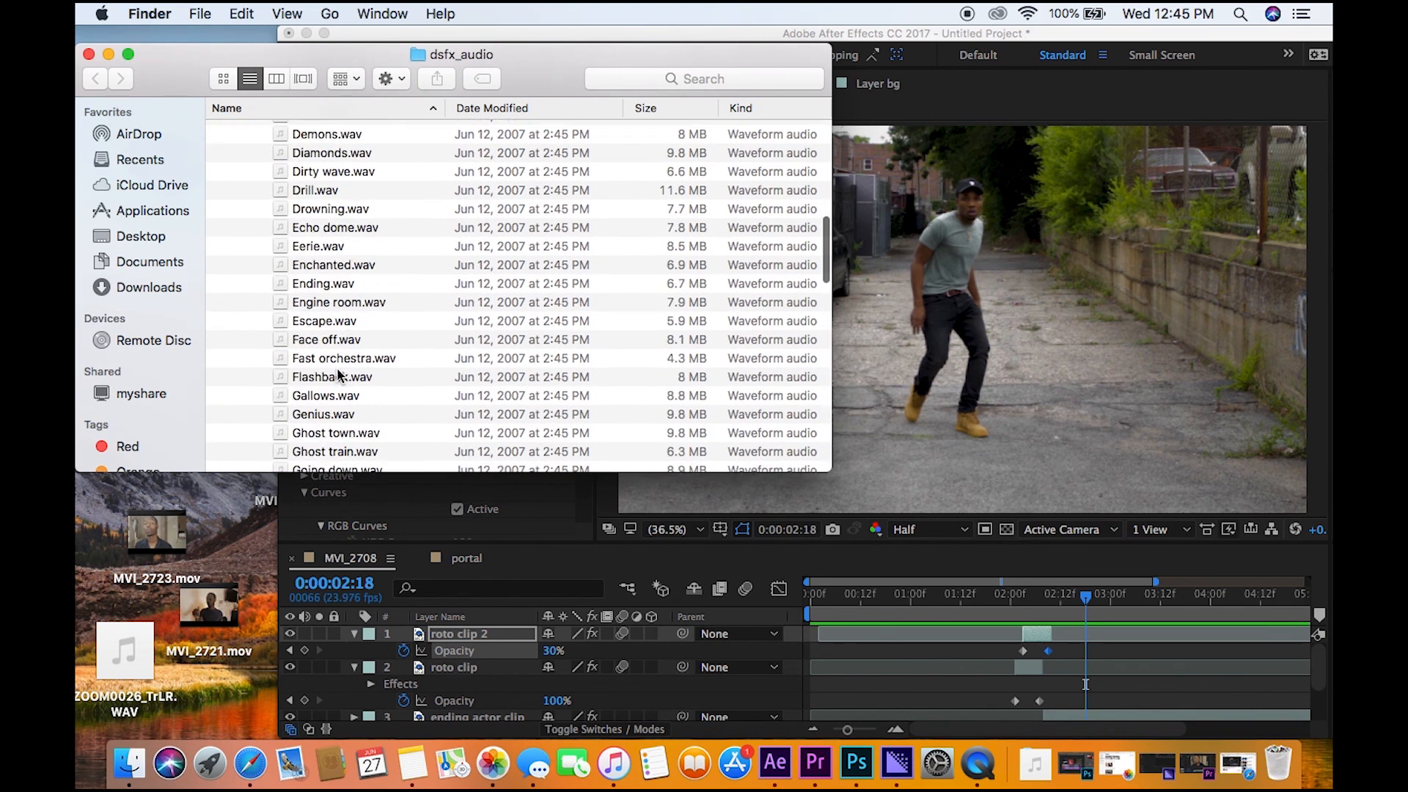
pyautogui.scroll(10, 338, 375)
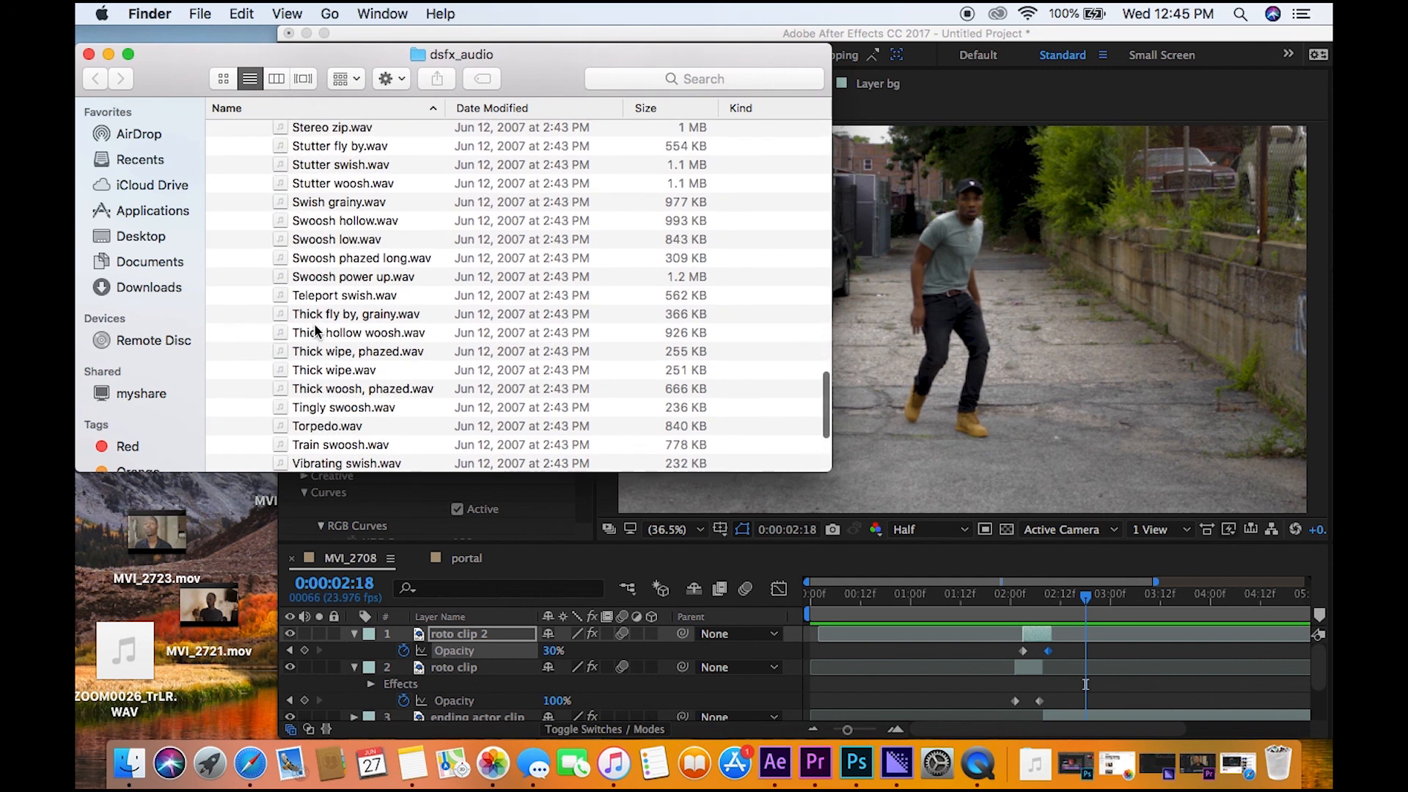
pyautogui.scroll(2, 315, 330)
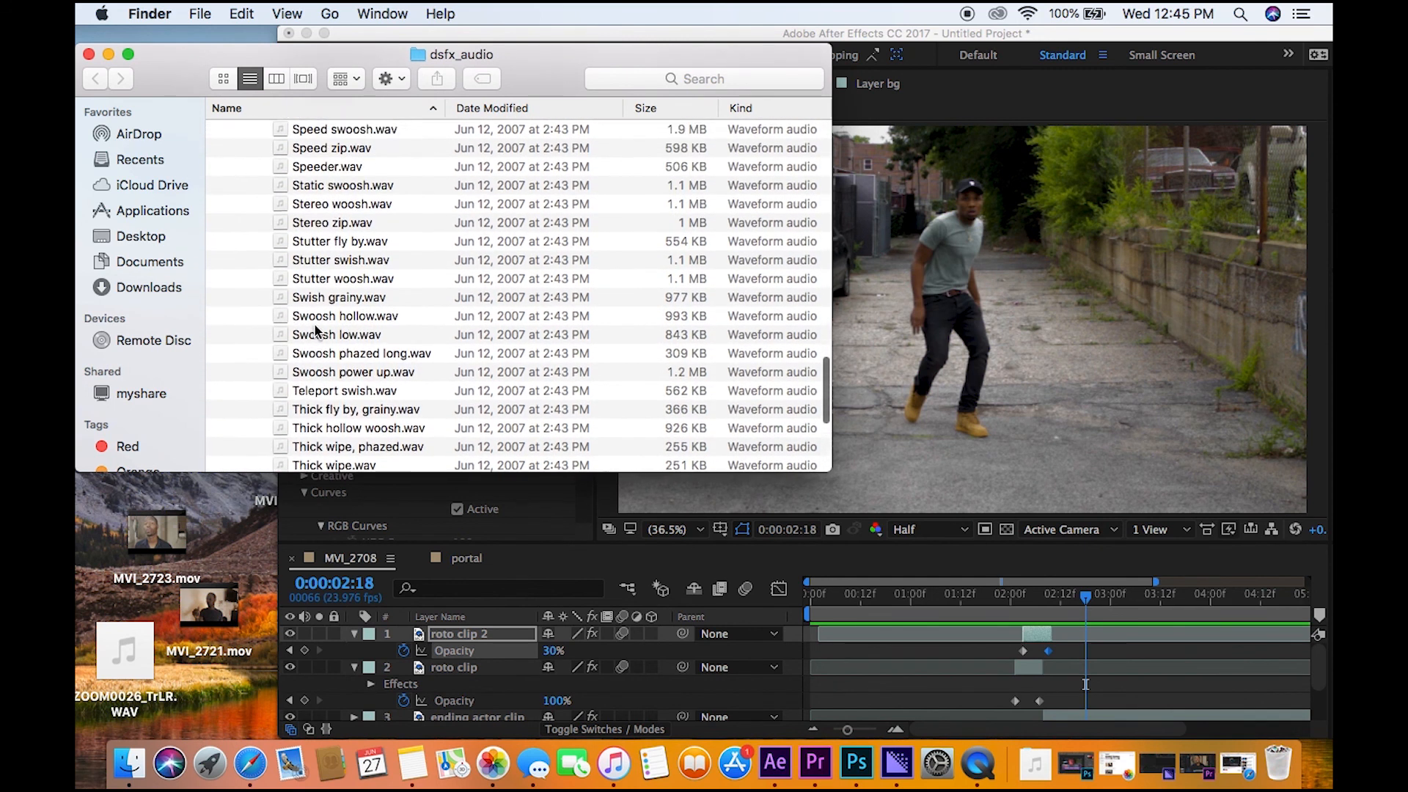
pyautogui.scroll(-3, 315, 330)
pyautogui.scroll(4, 316, 330)
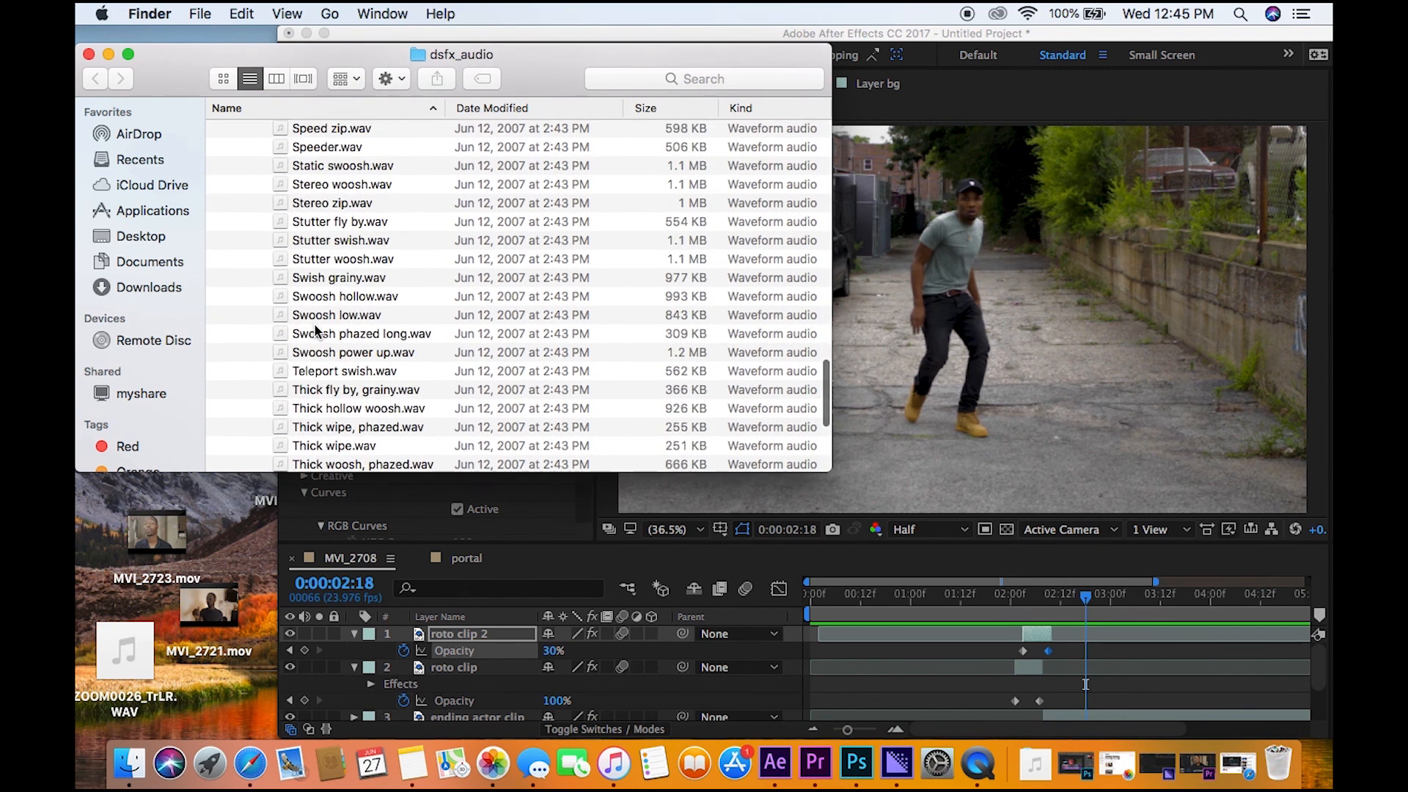
pyautogui.scroll(-4, 315, 330)
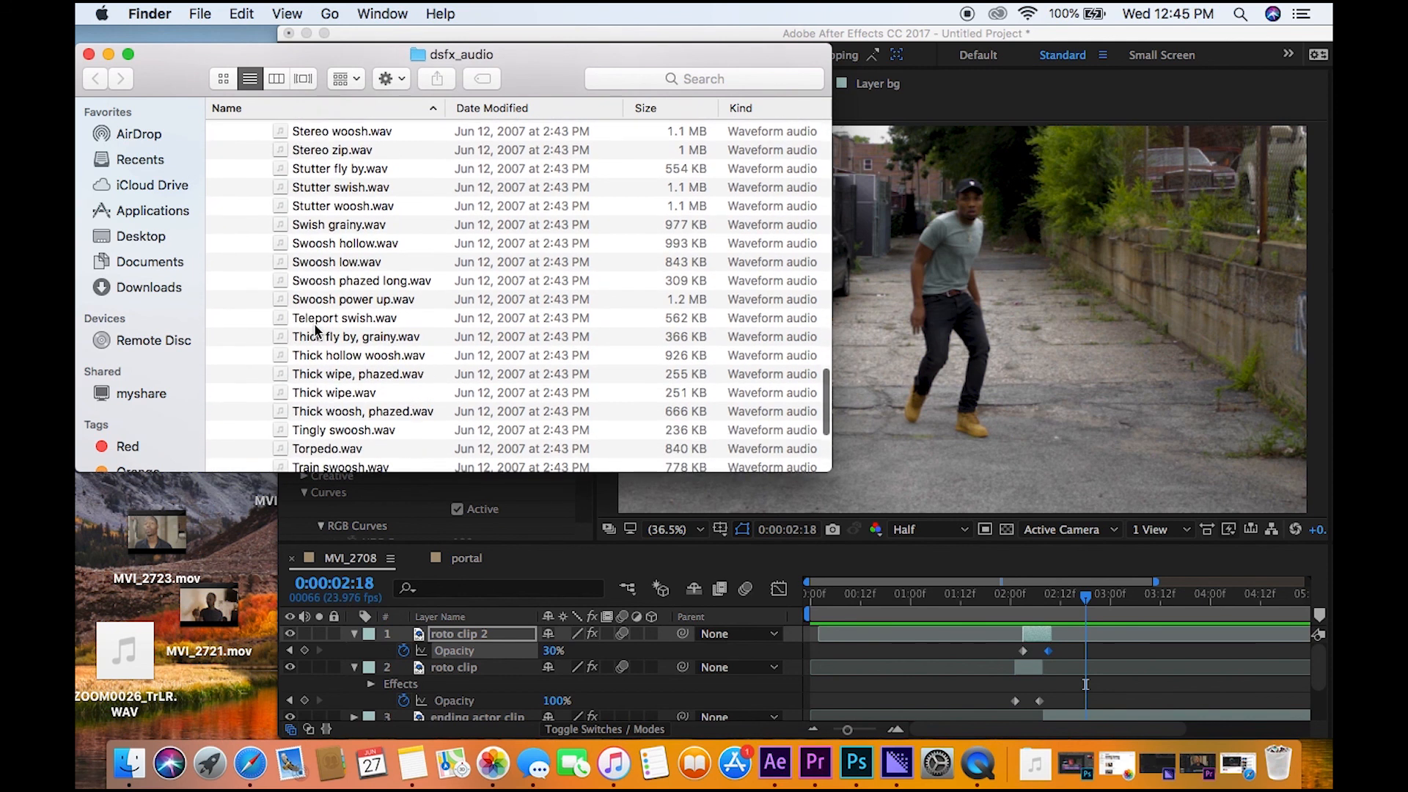
pyautogui.scroll(3, 317, 331)
pyautogui.scroll(4, 316, 330)
pyautogui.scroll(3, 315, 330)
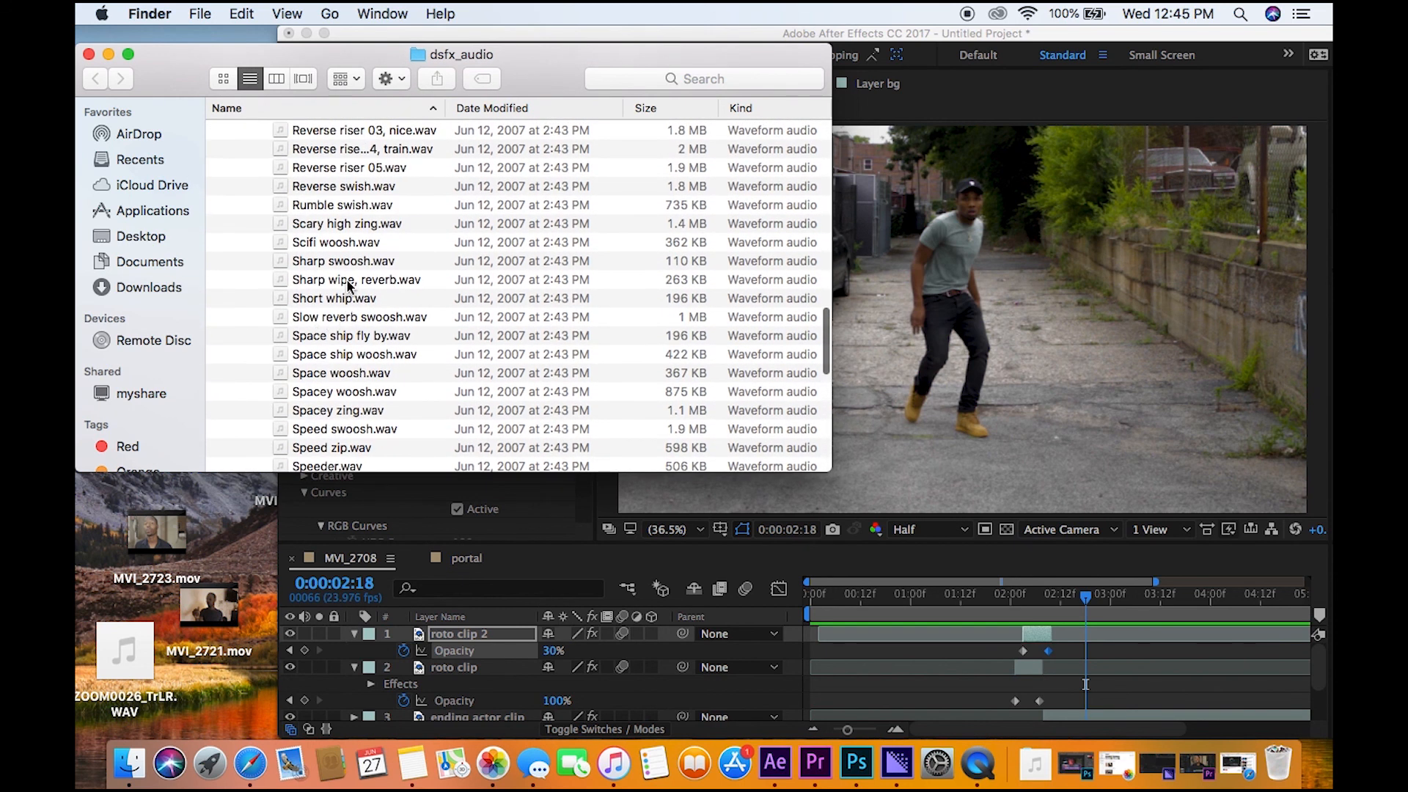
# Add Sharp wipe, reverb.wav as the top layer of MVI_2708, aligned with the start of roto clip, and preview it
pyautogui.moveTo(347, 286); pyautogui.dragTo(930, 645)
pyautogui.press('space')
pyautogui.moveTo(853, 642); pyautogui.dragTo(1058, 638)
pyautogui.click(986, 598)
pyautogui.press('space')
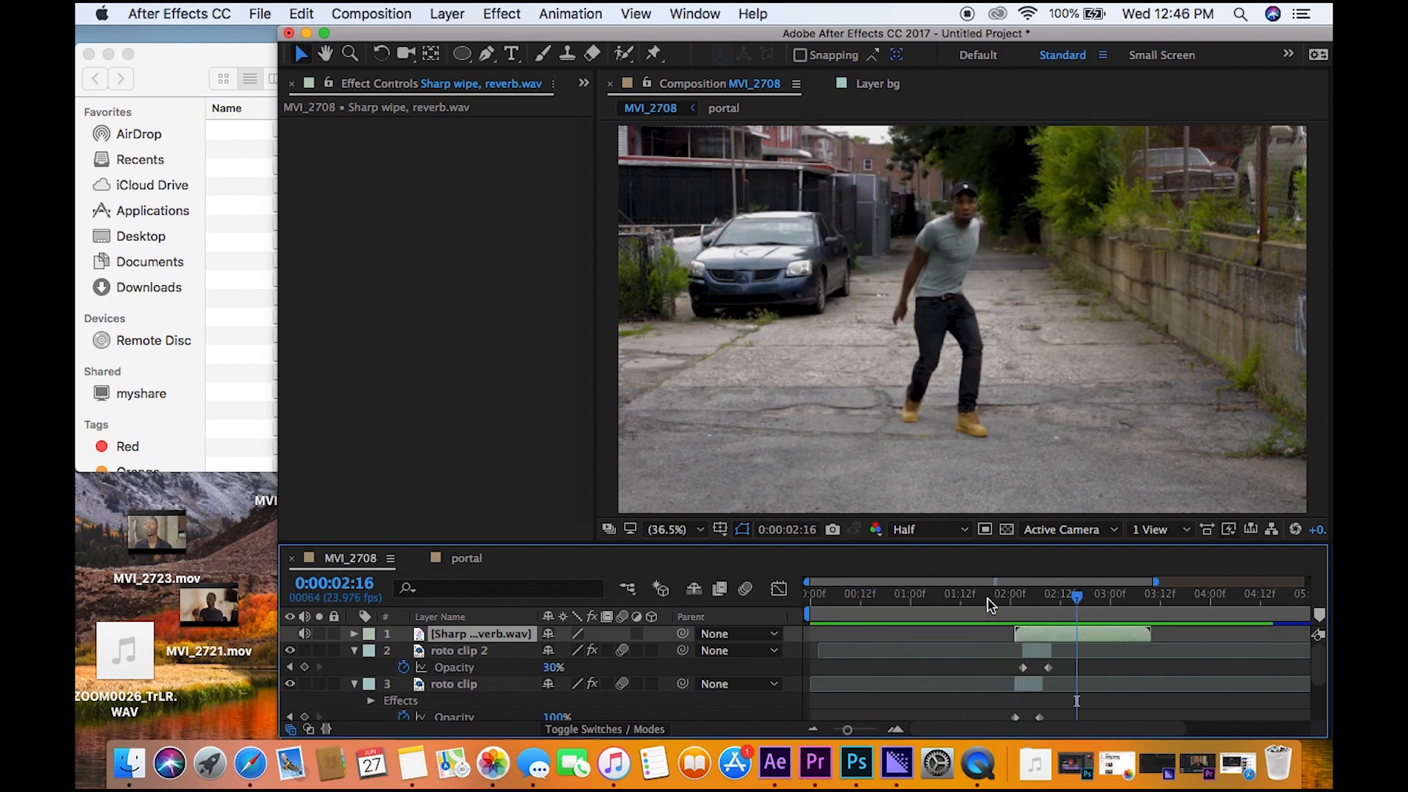
pyautogui.click(324, 34)
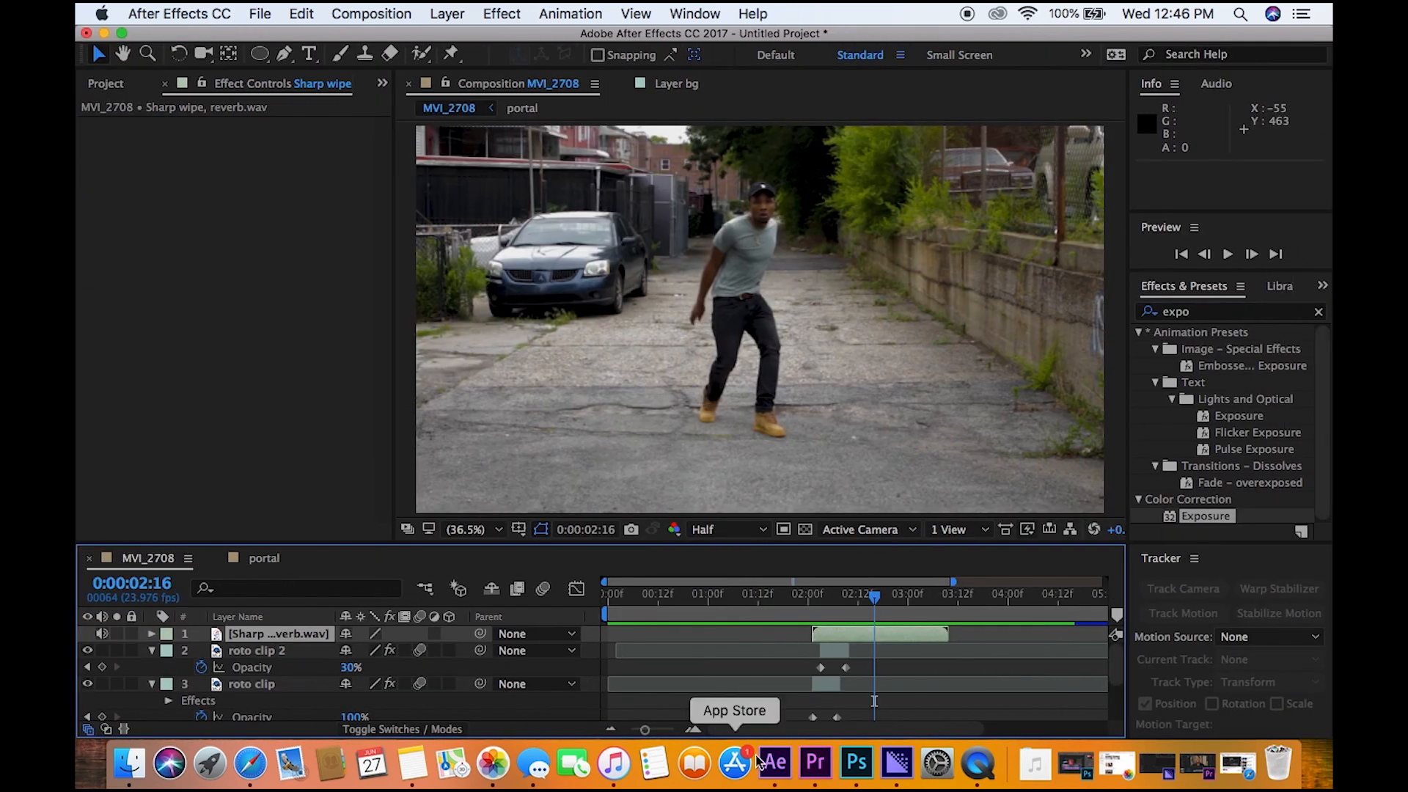
# Preview the jump with the wipe sound from 0:00:00:00 and from just before the man emerges
pyautogui.moveTo(719, 598); pyautogui.dragTo(583, 624)
pyautogui.press('space')
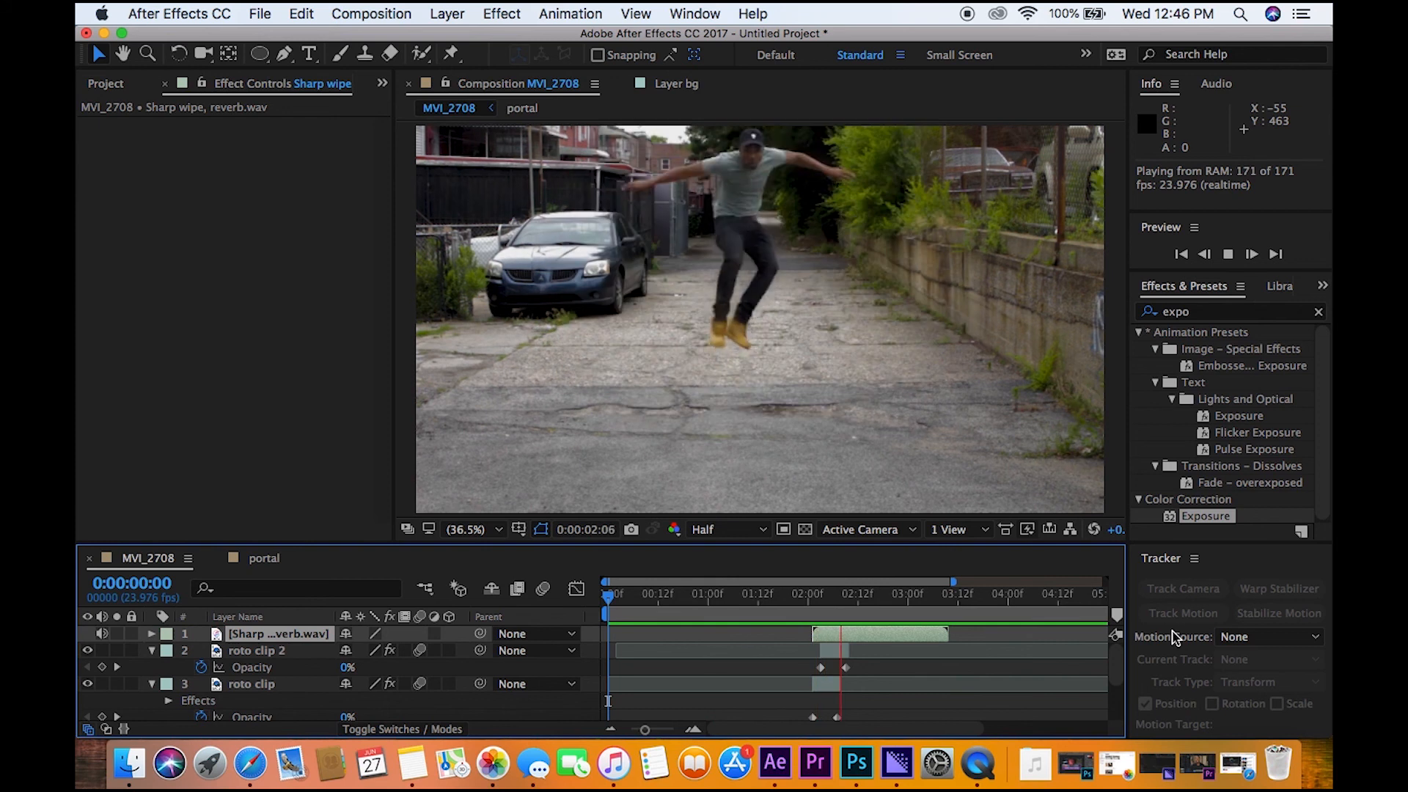
pyautogui.press('space')
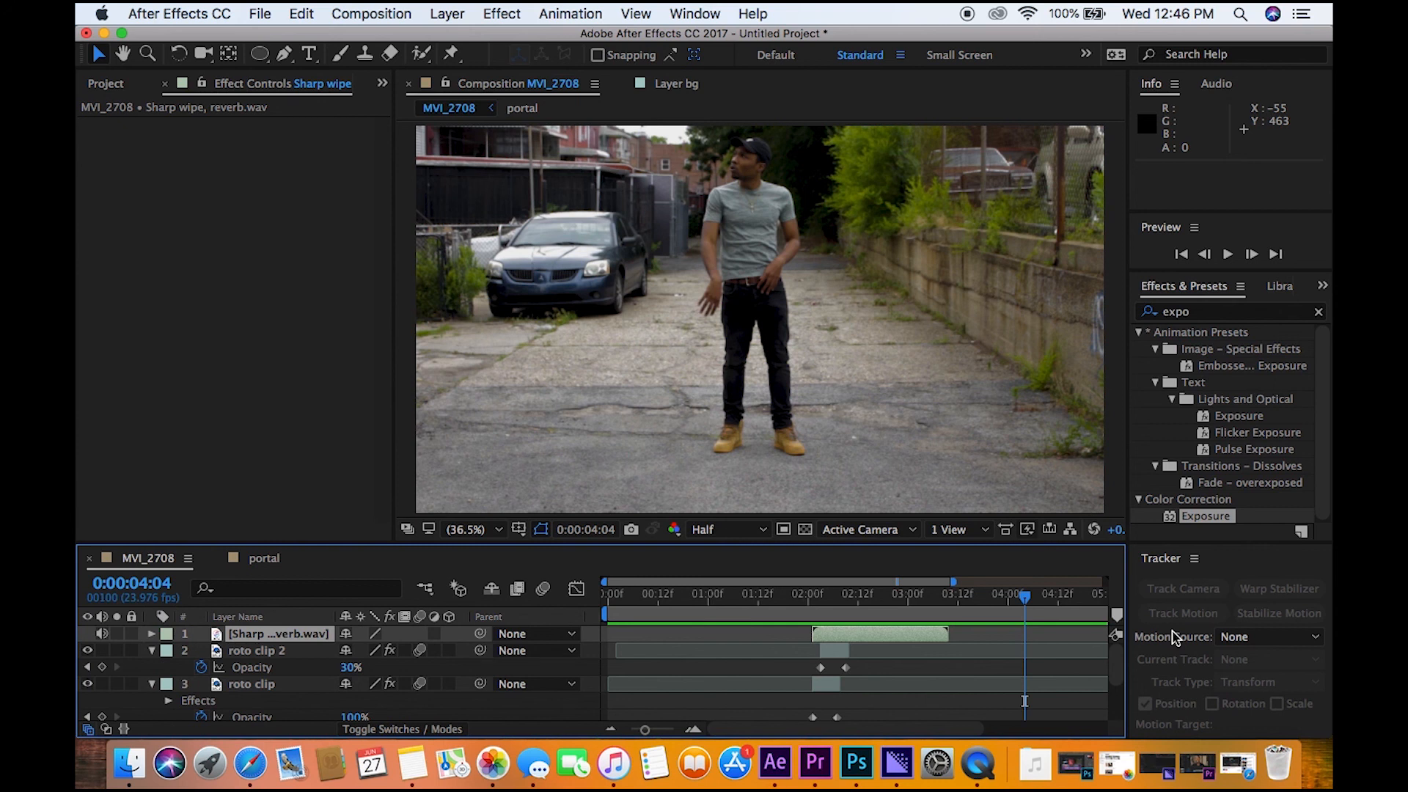
pyautogui.click(826, 597)
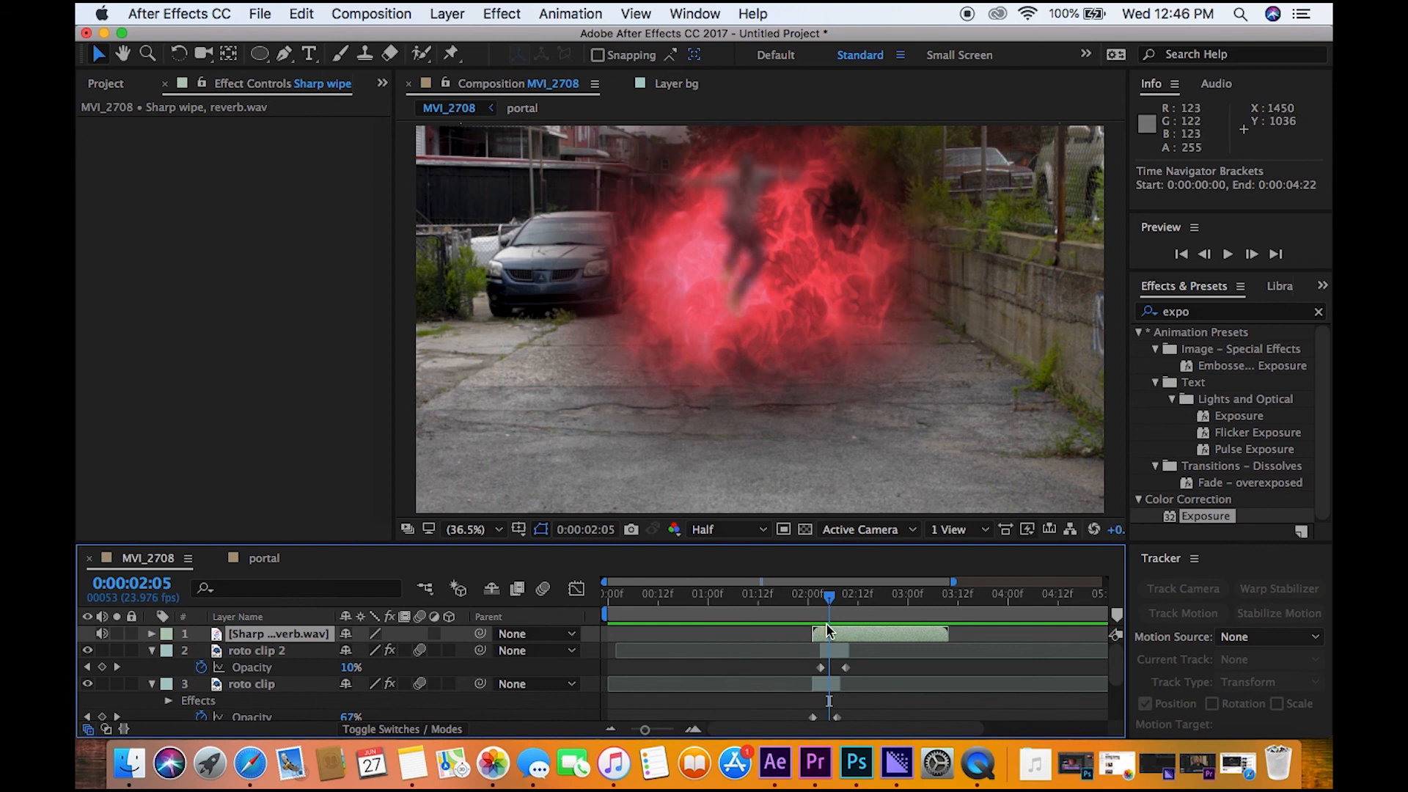
pyautogui.moveTo(824, 601); pyautogui.dragTo(755, 629)
pyautogui.press('space')
pyautogui.press('space')
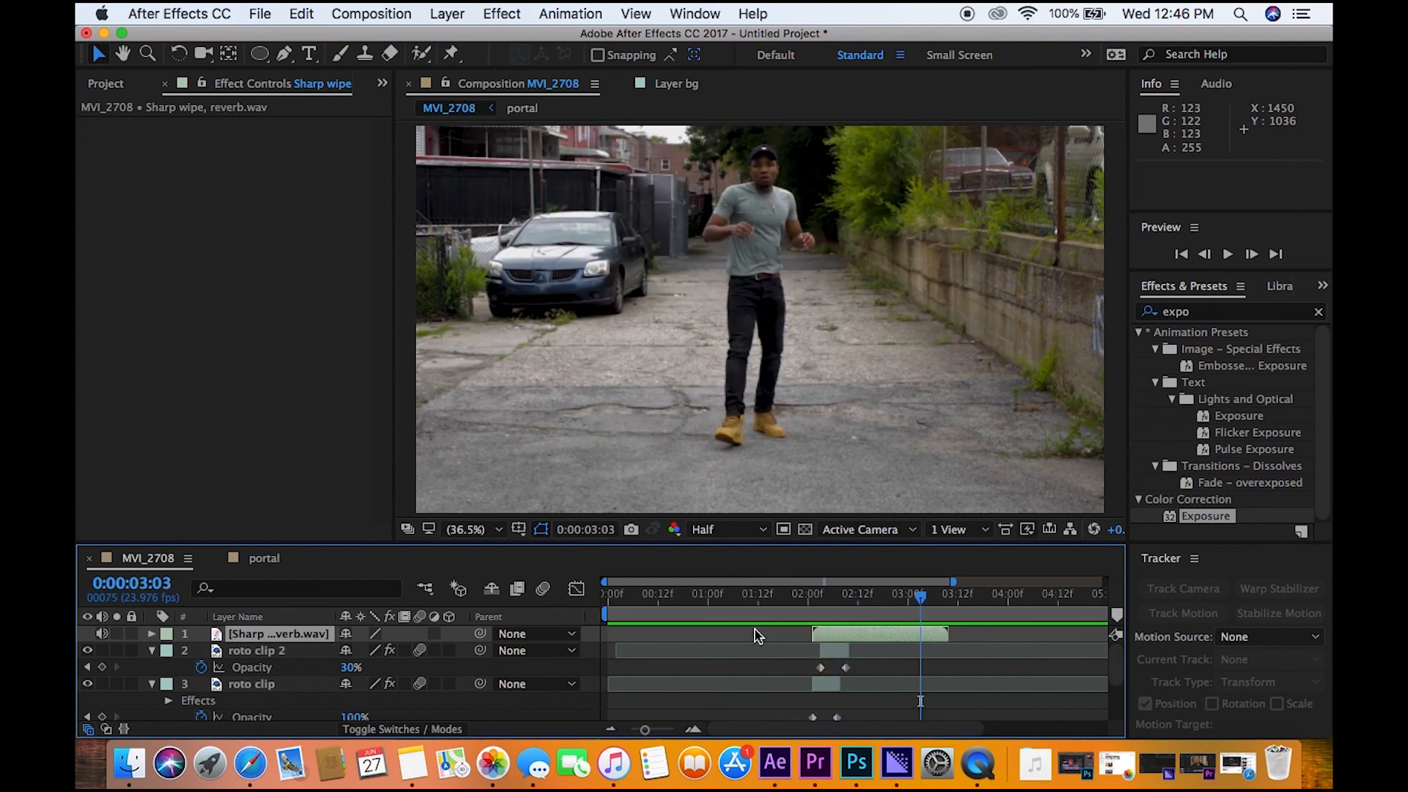